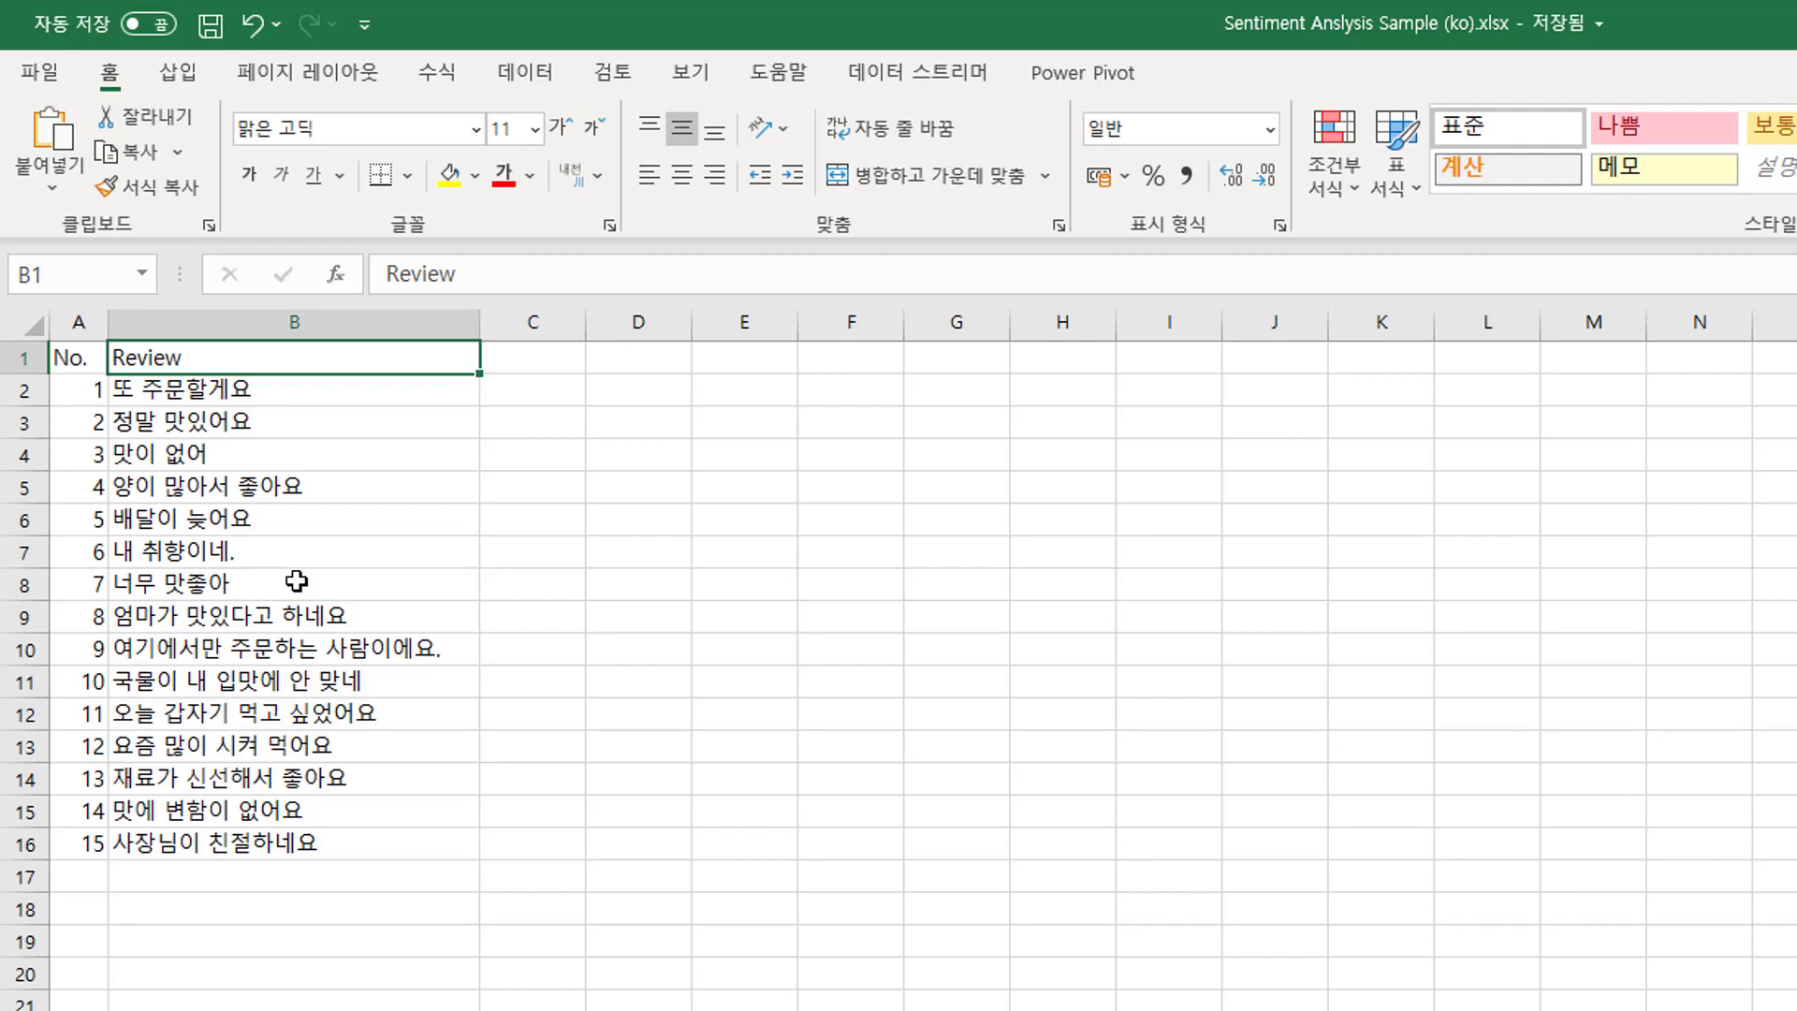
left_click(366, 382)
left_click(366, 418)
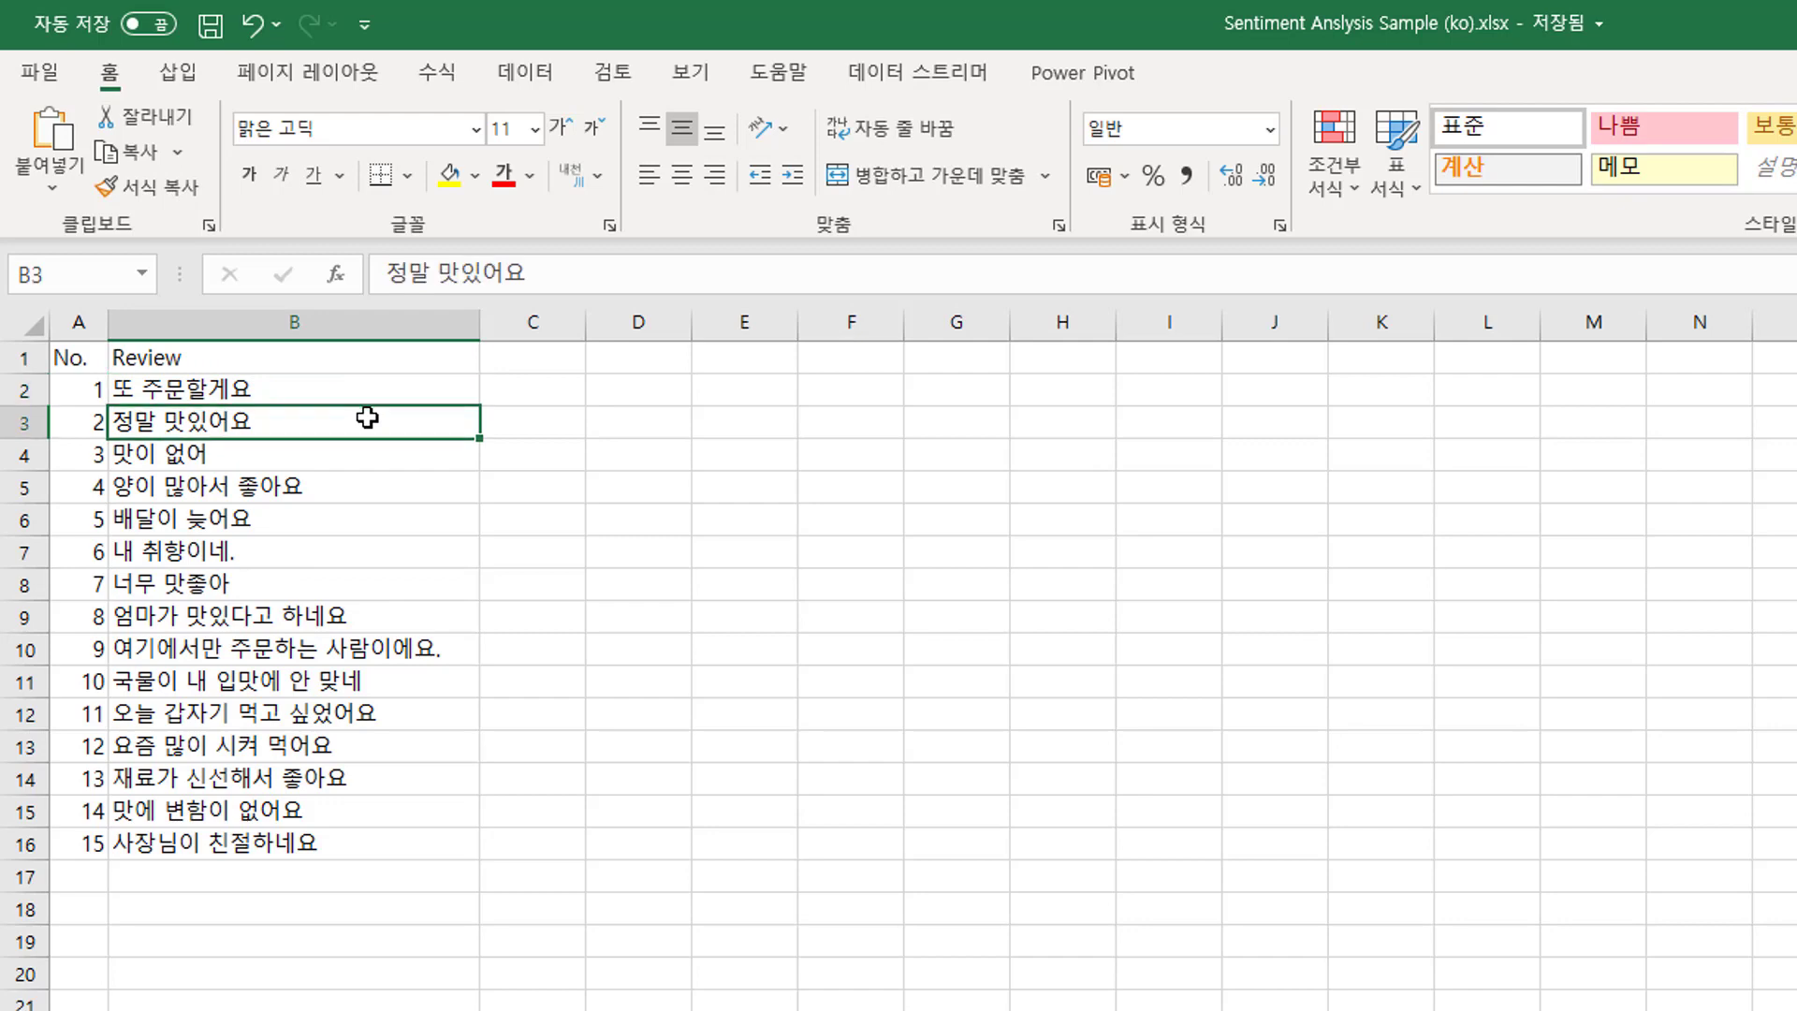
left_click(396, 467)
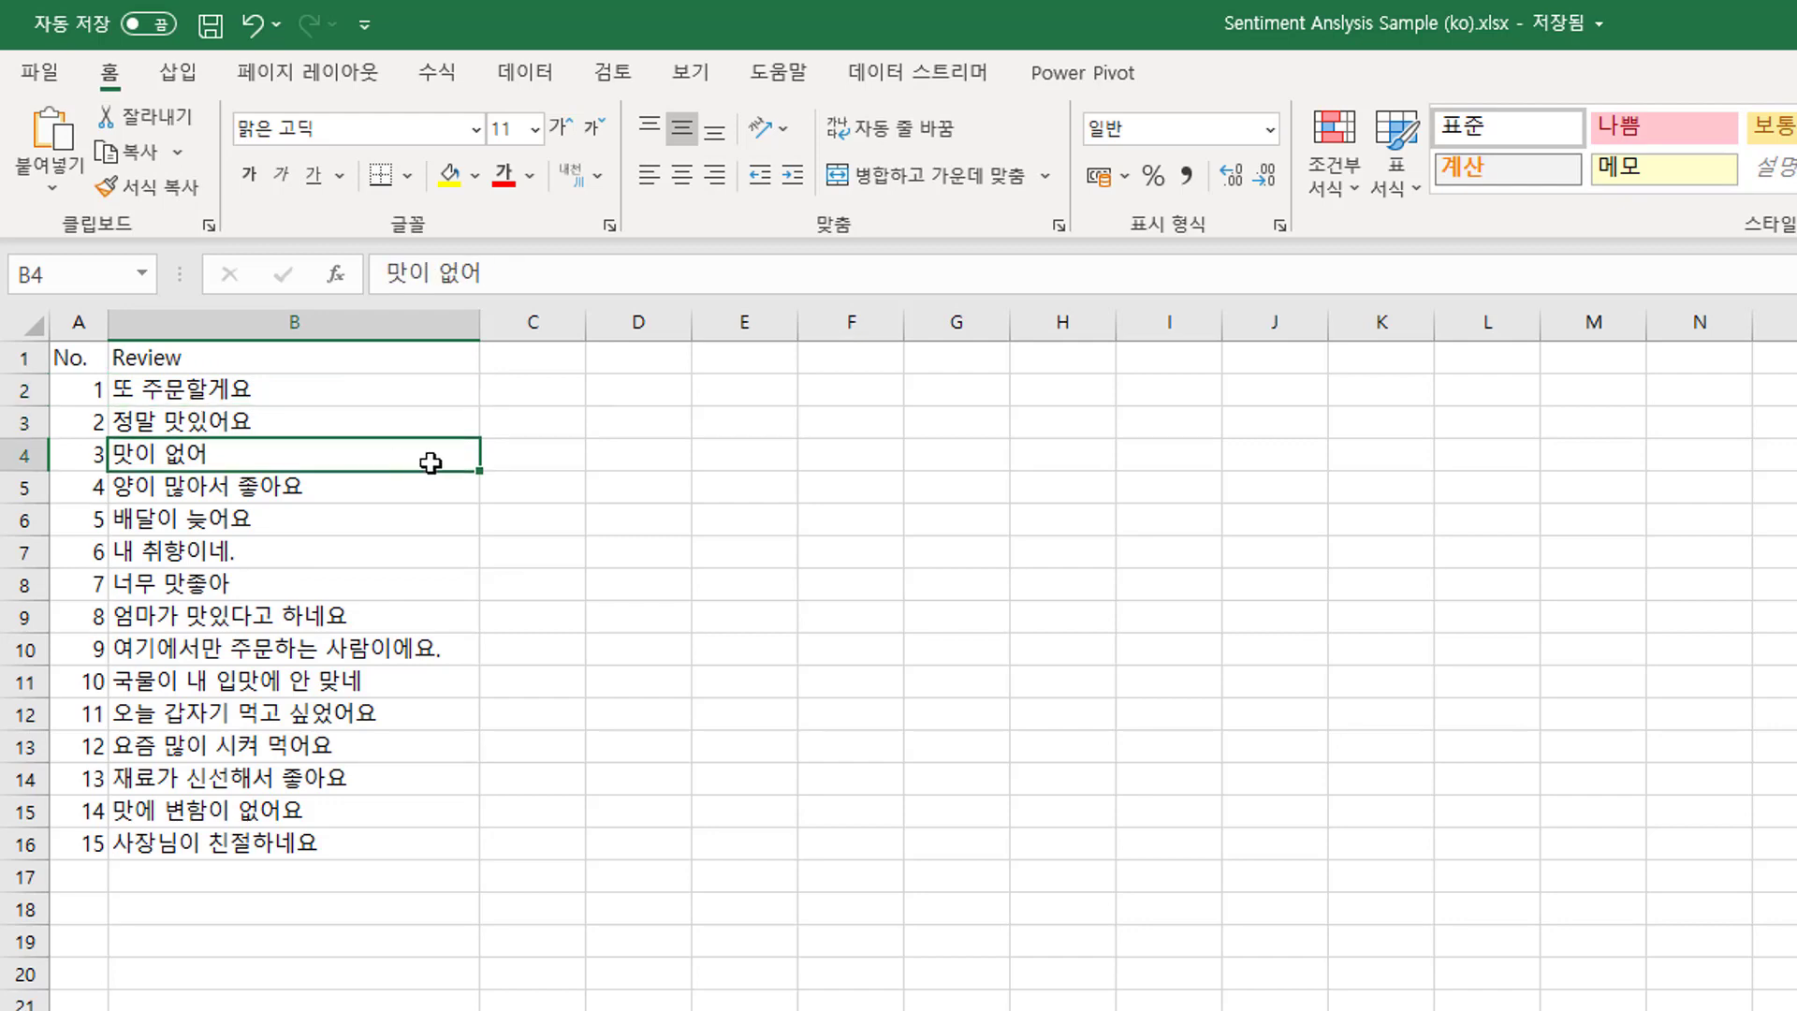
left_click(353, 397)
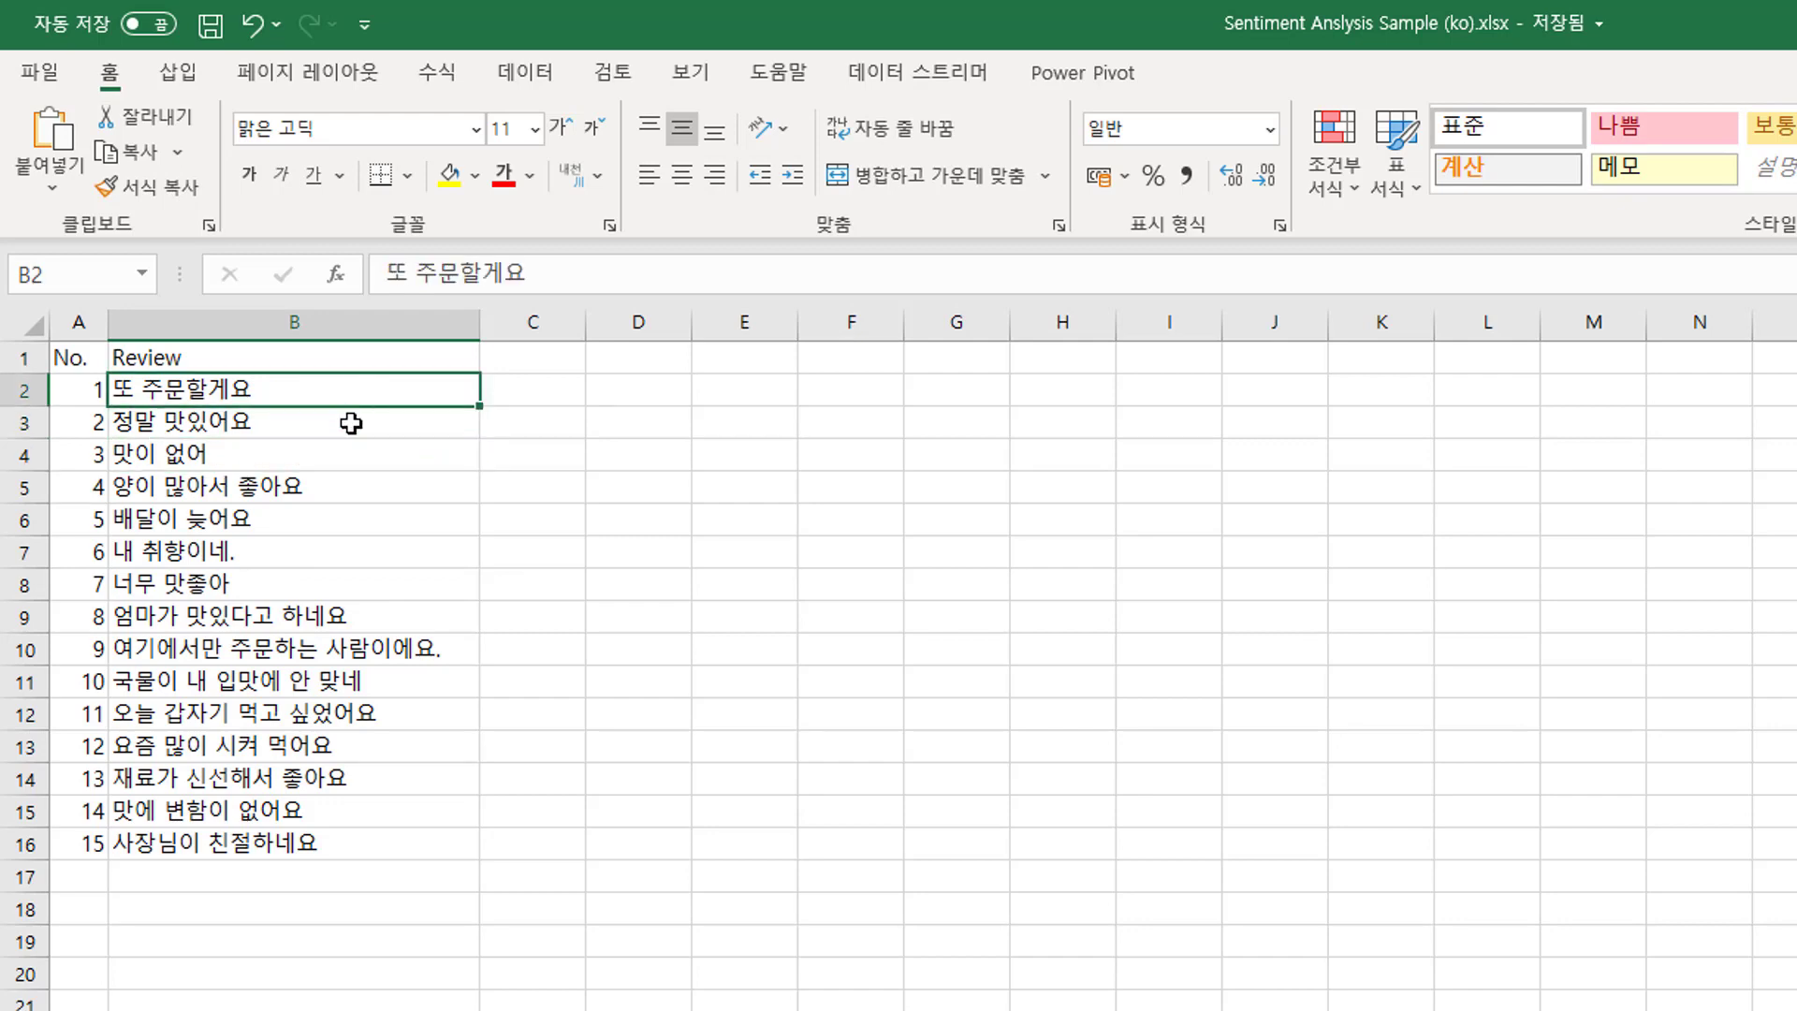
left_click(351, 426)
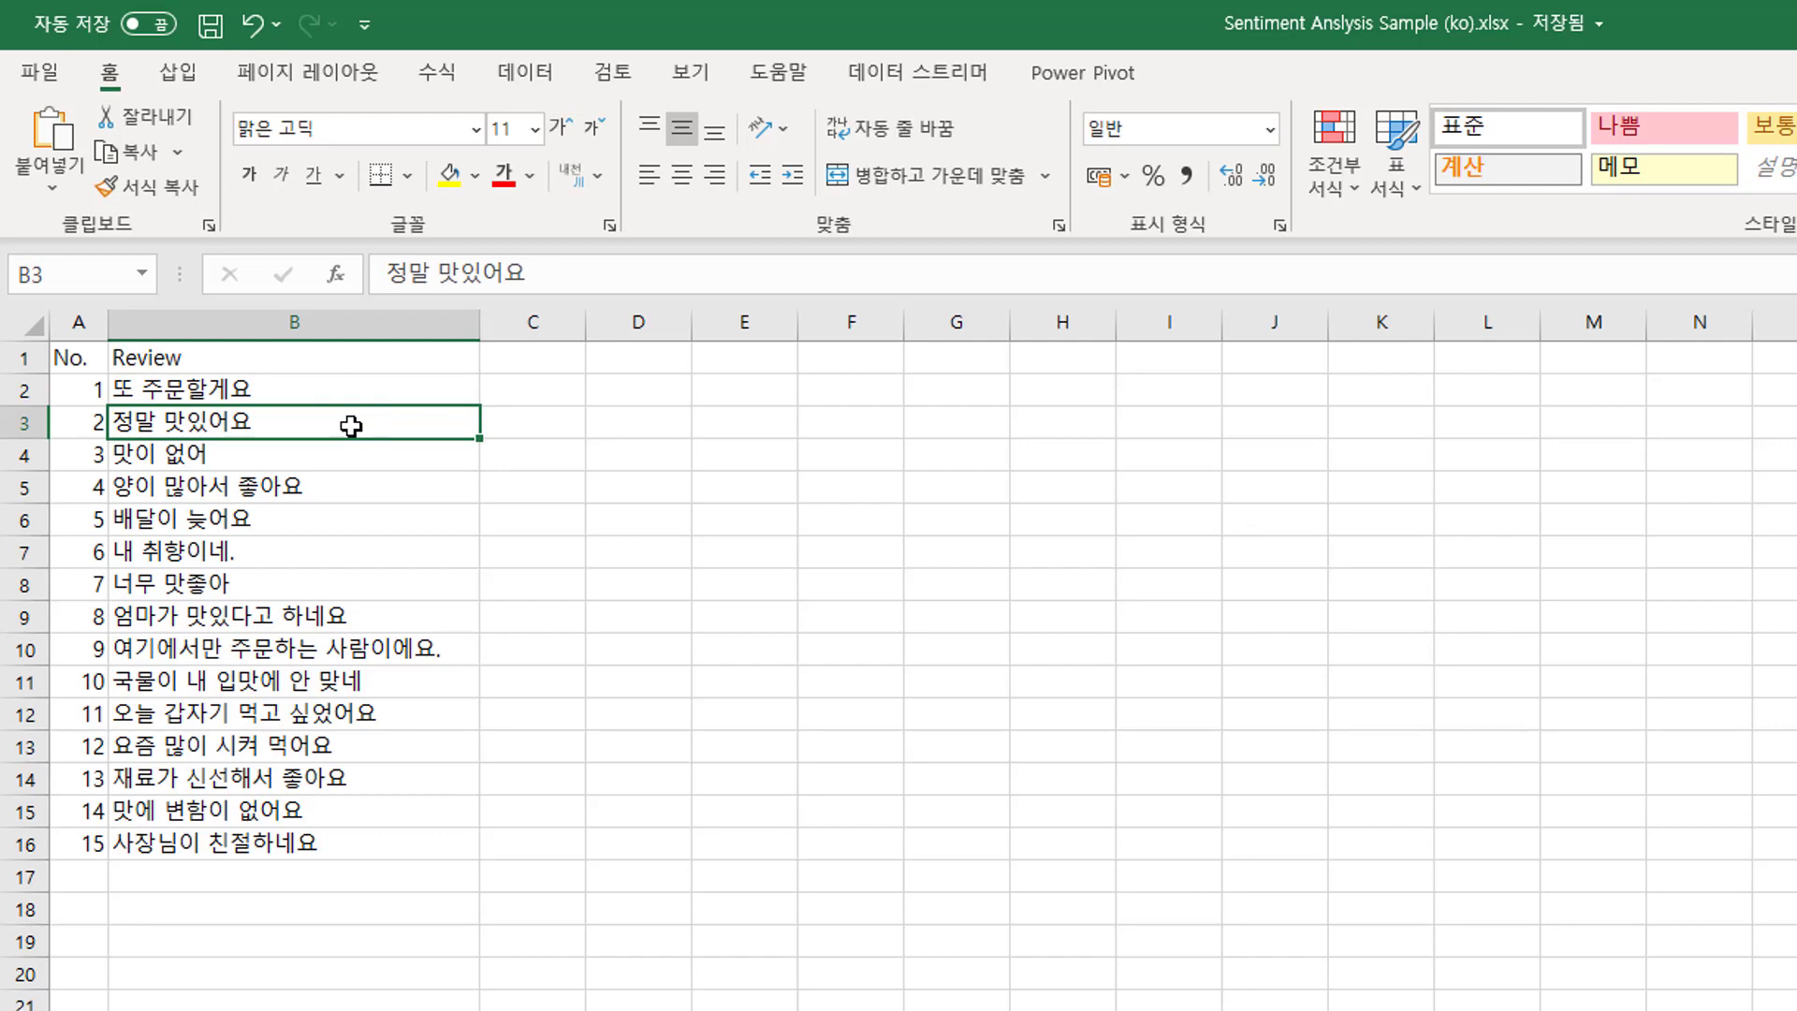
left_click(353, 390)
left_click(356, 424)
left_click(369, 496)
left_click(376, 549)
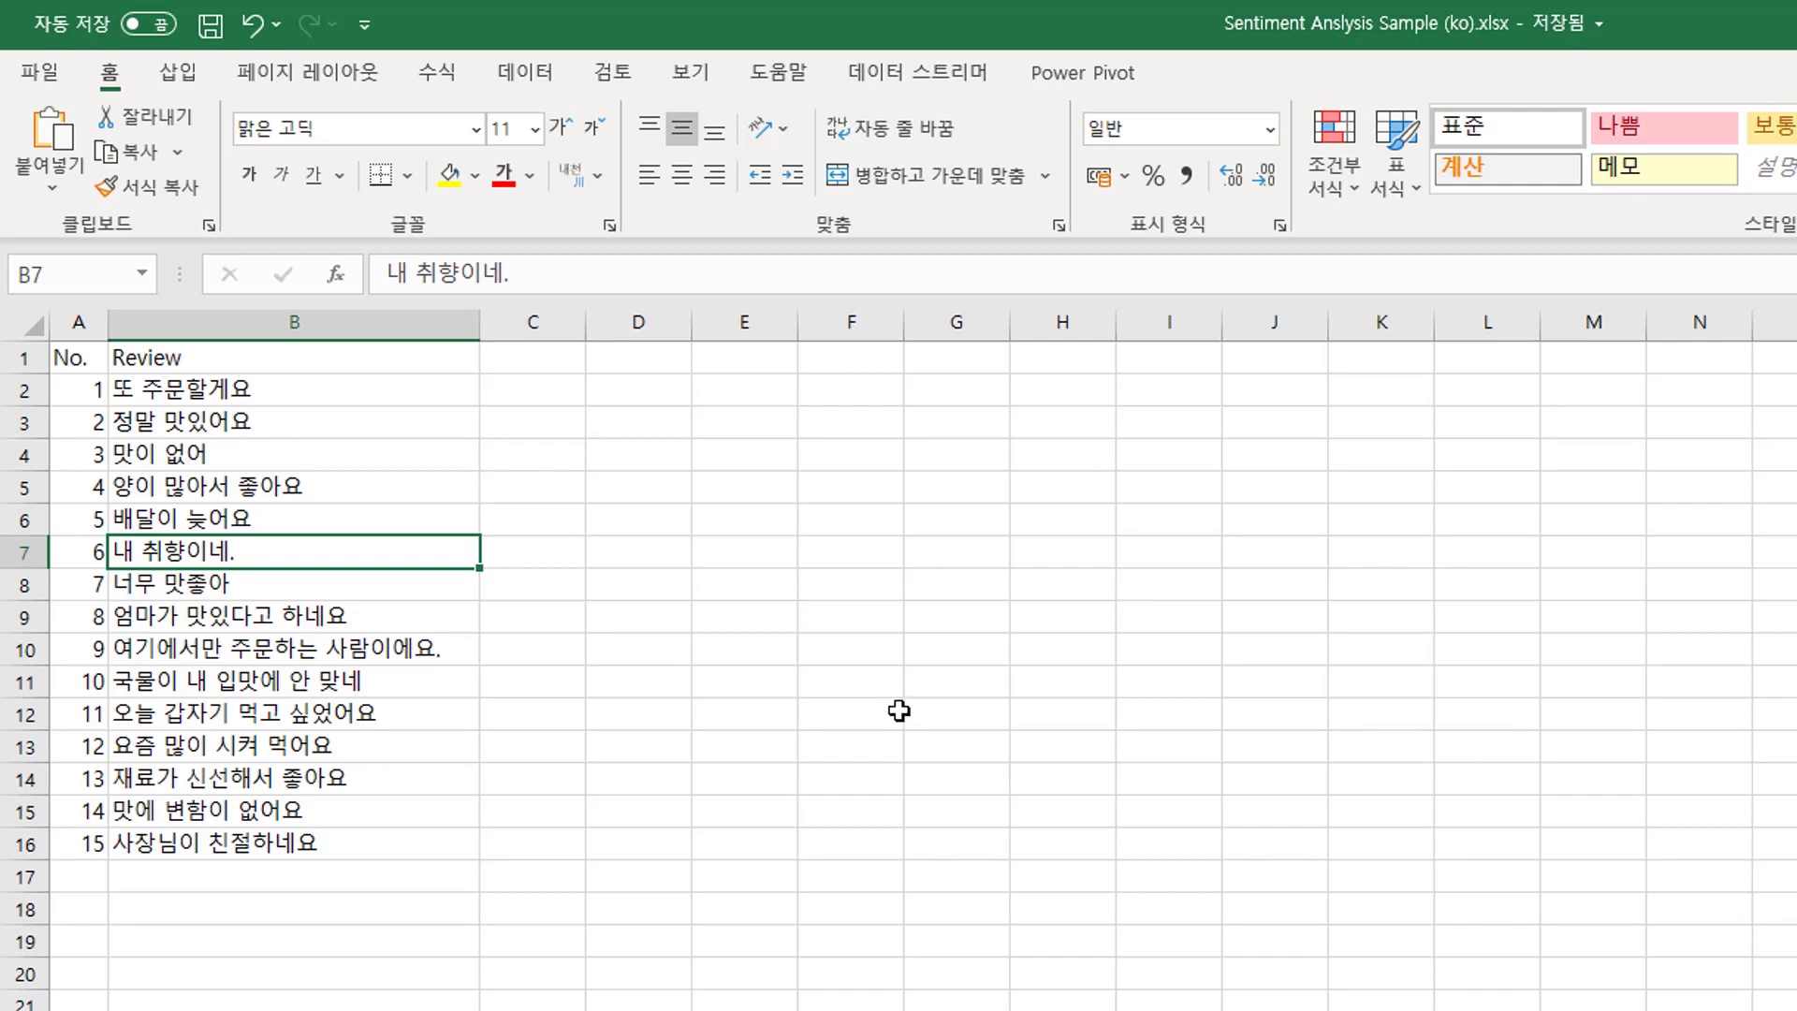
left_click(519, 389)
left_click_drag(519, 390, 521, 840)
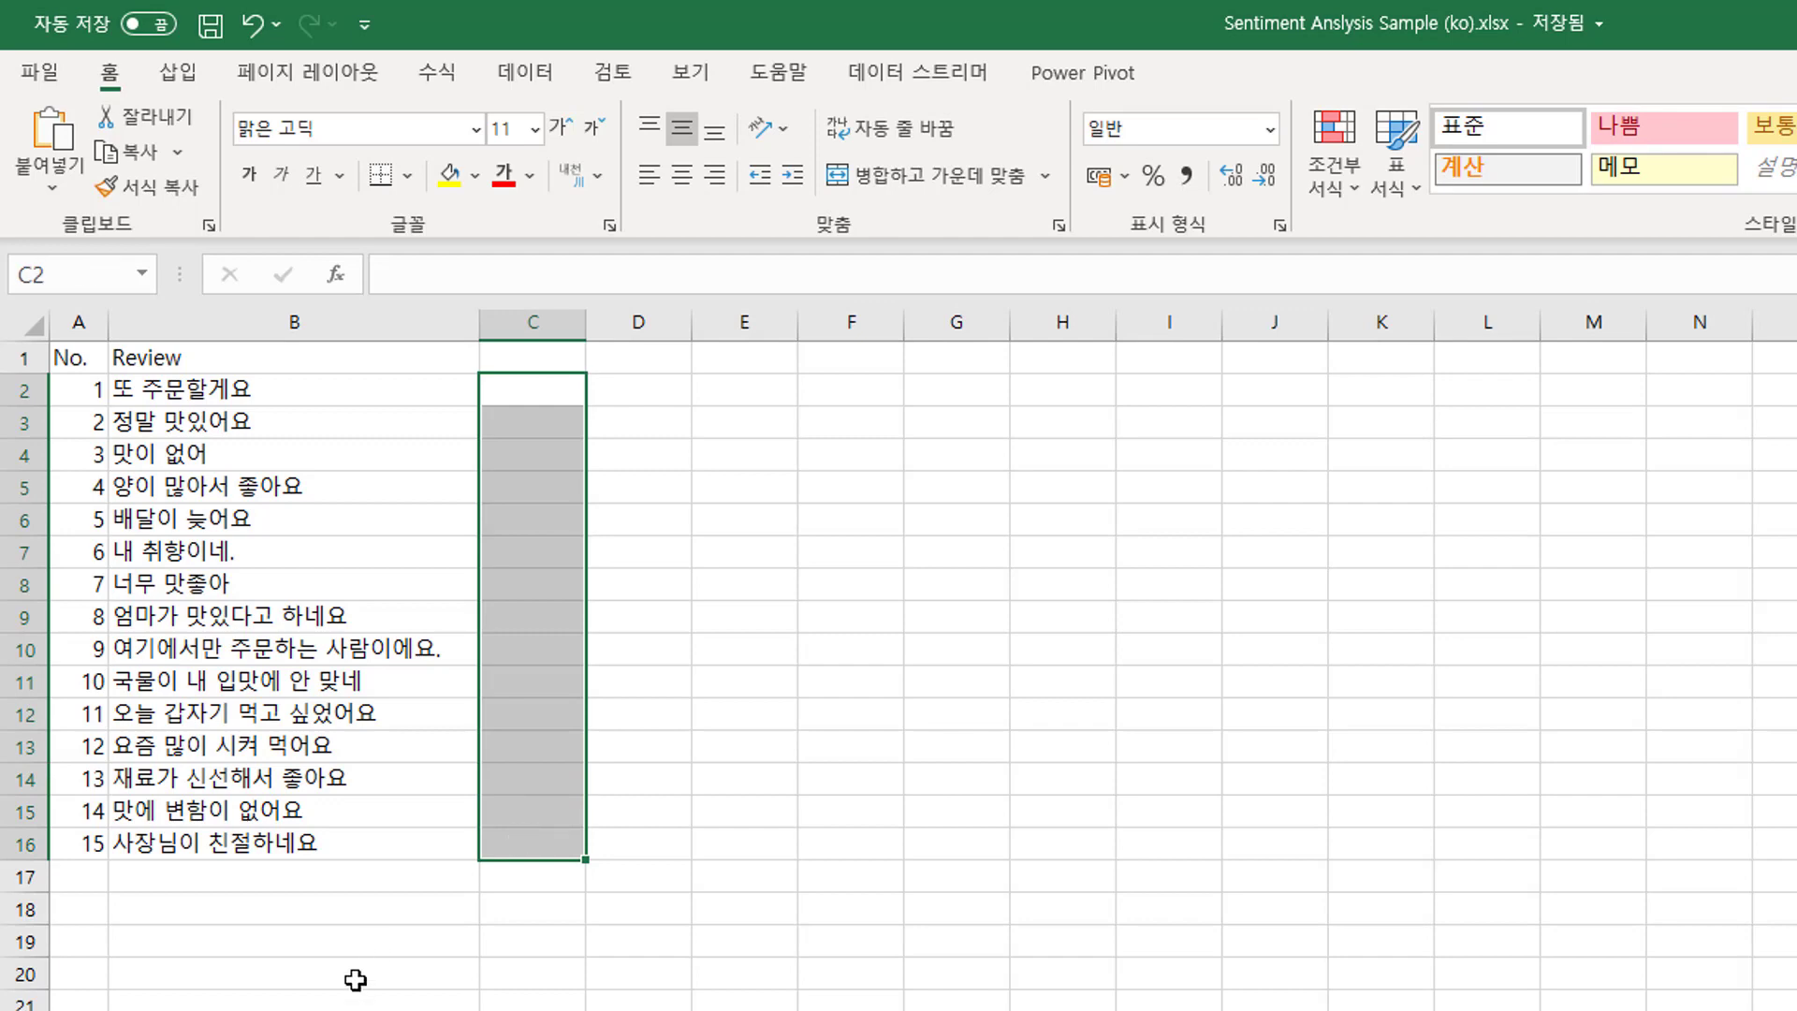
left_click(532, 397)
left_click(530, 680)
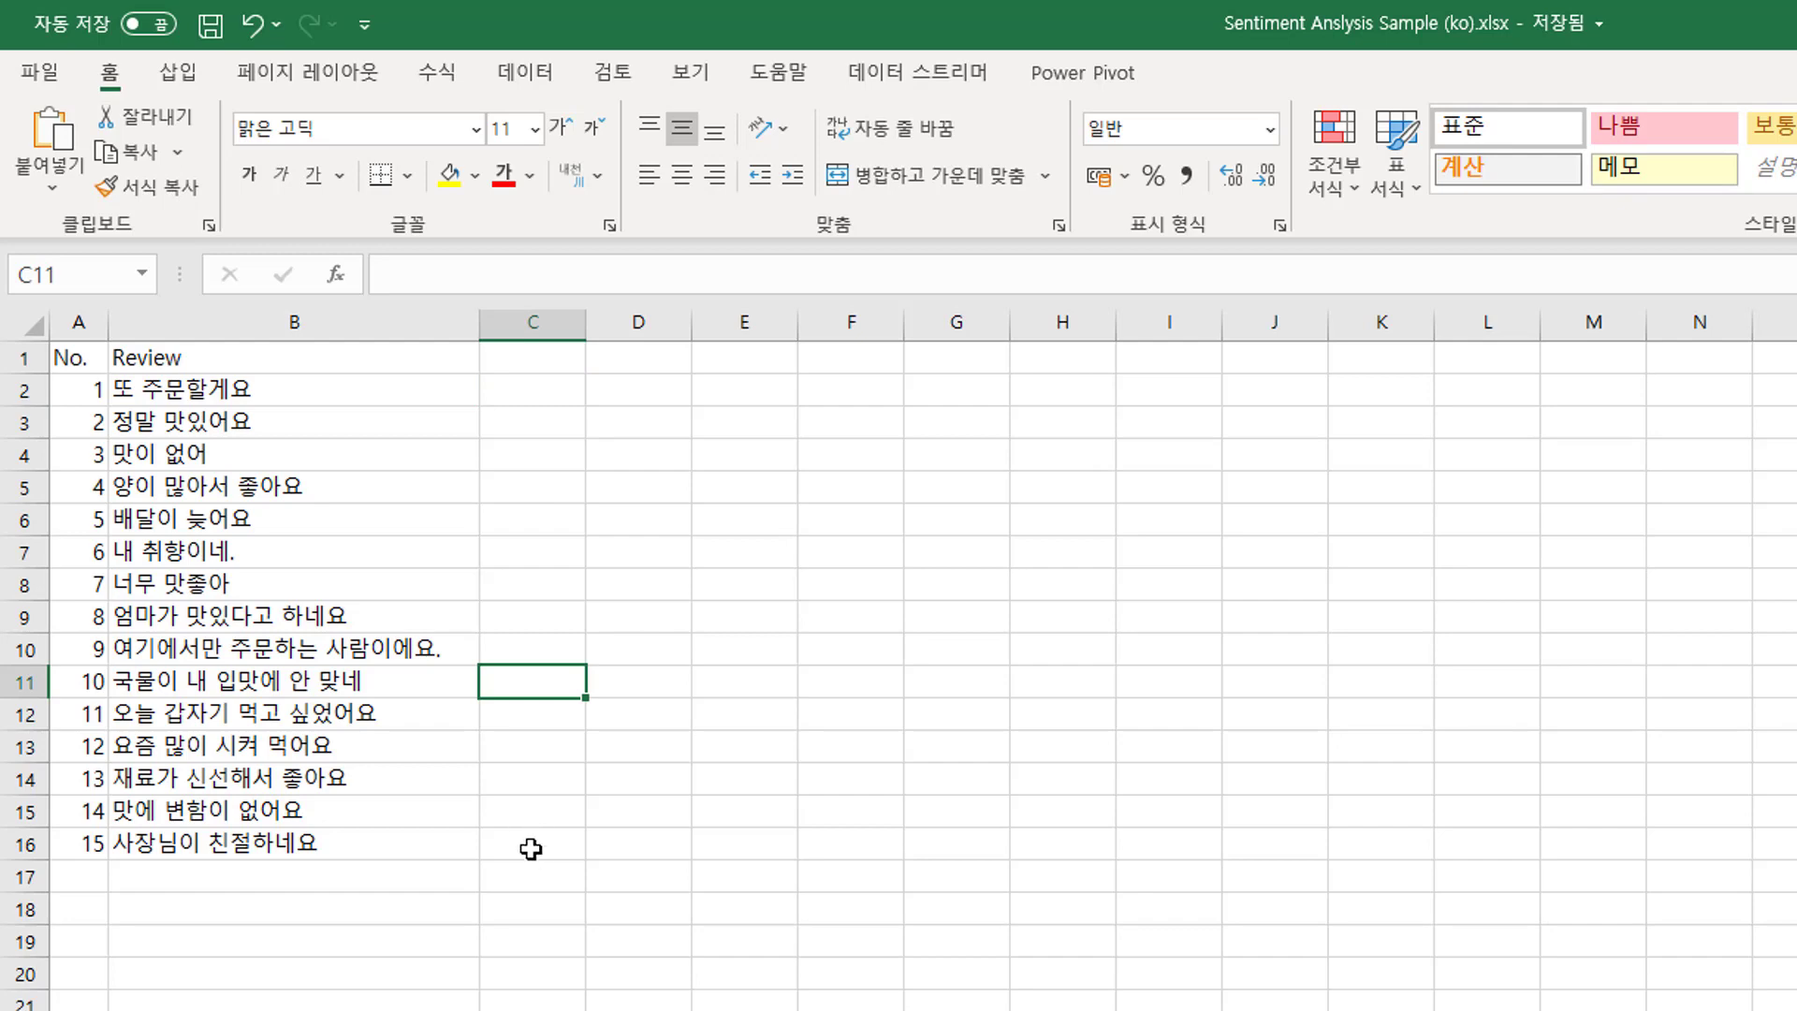
left_click(529, 845)
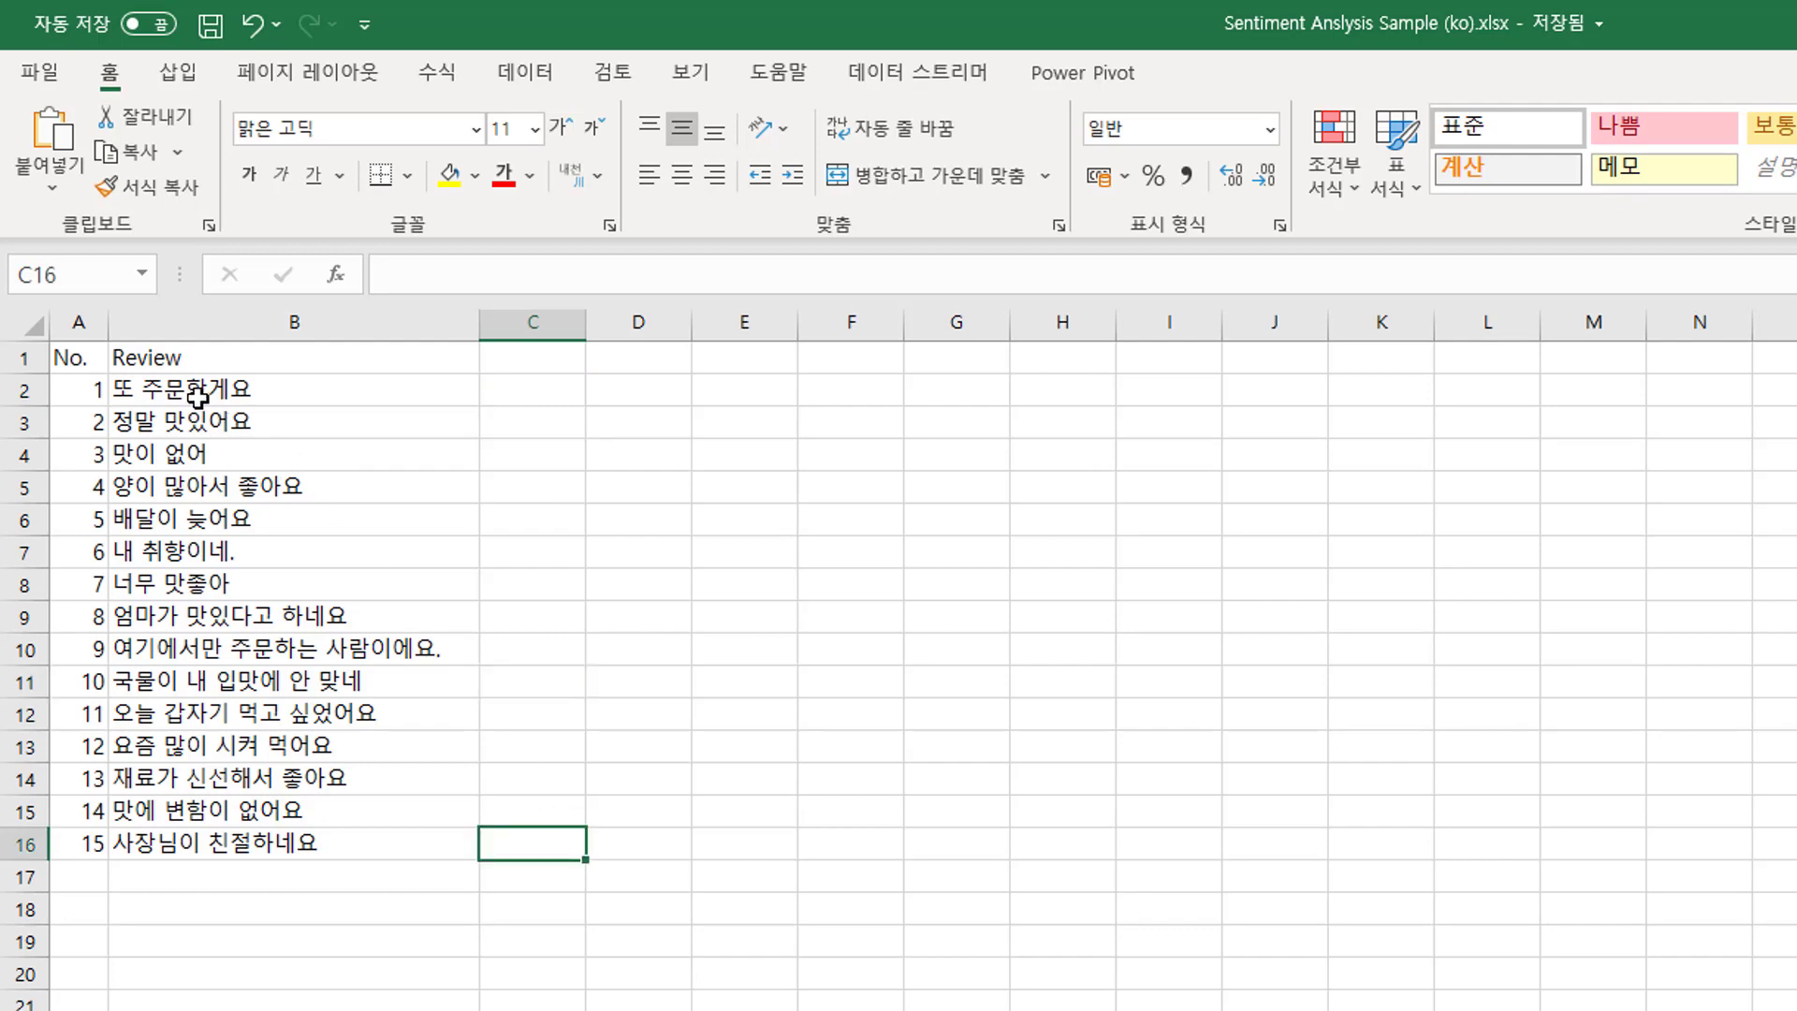
left_click_drag(198, 397, 309, 842)
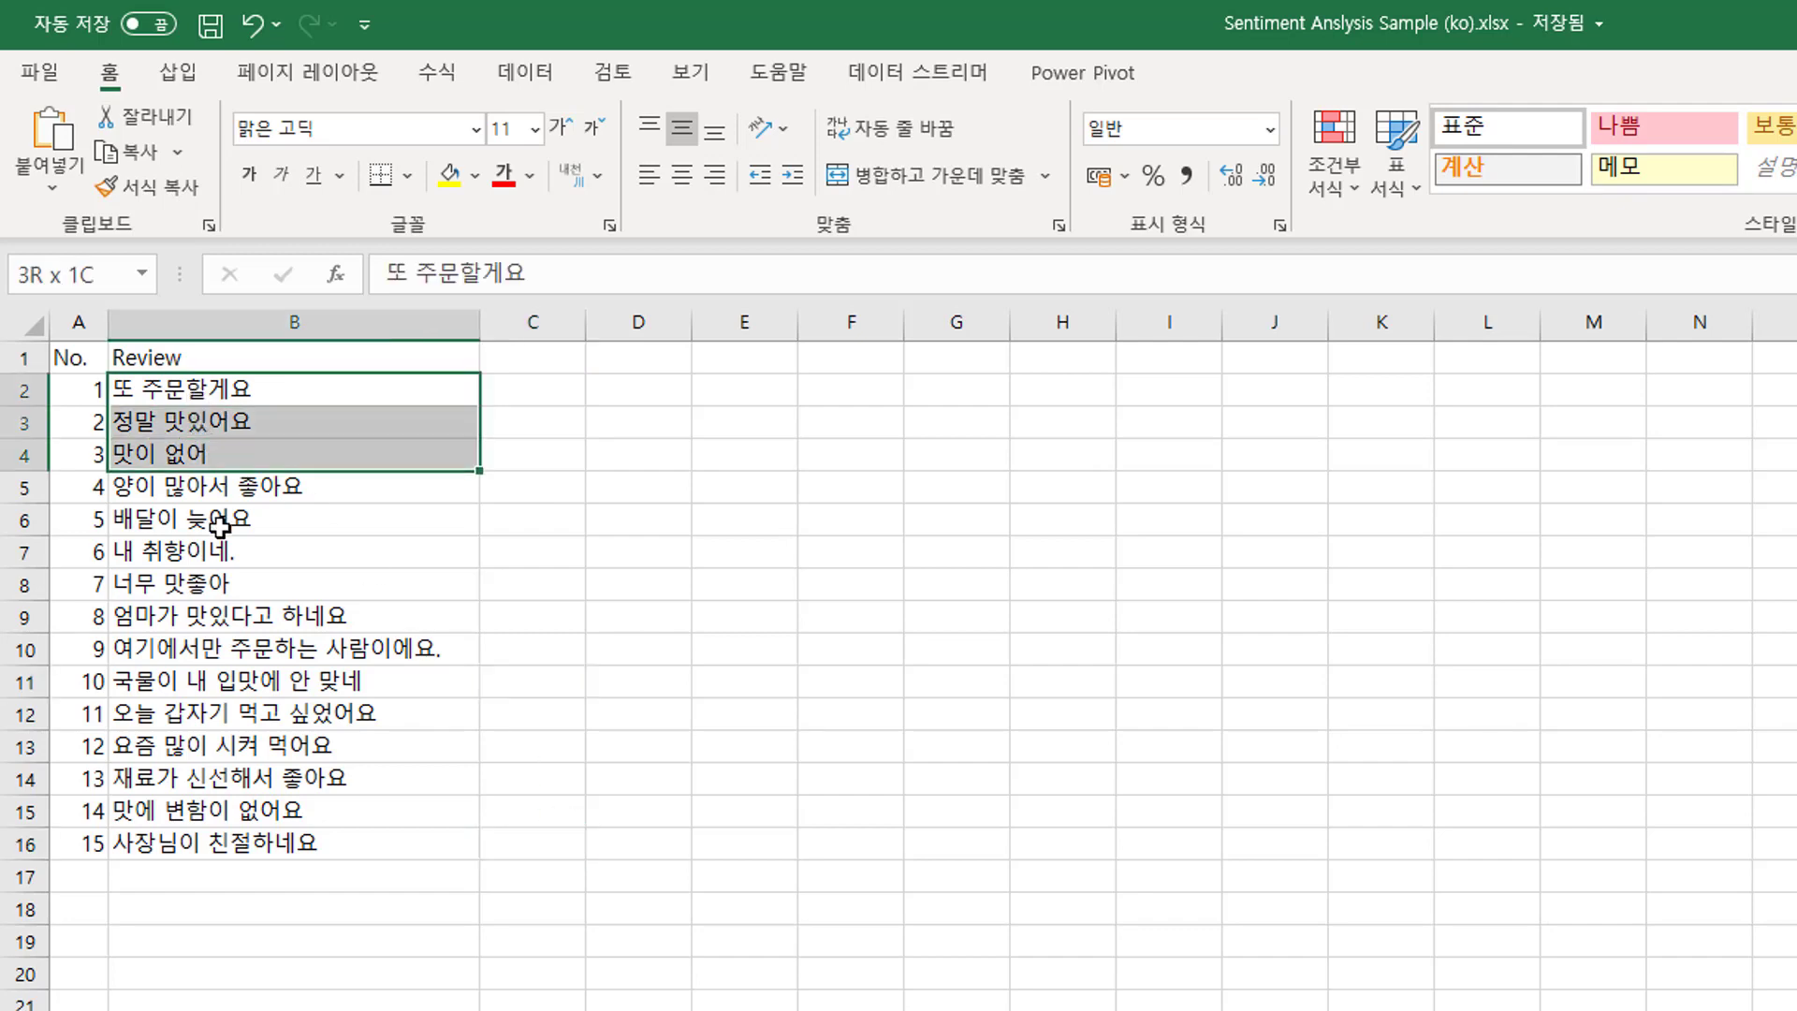
left_click(319, 389)
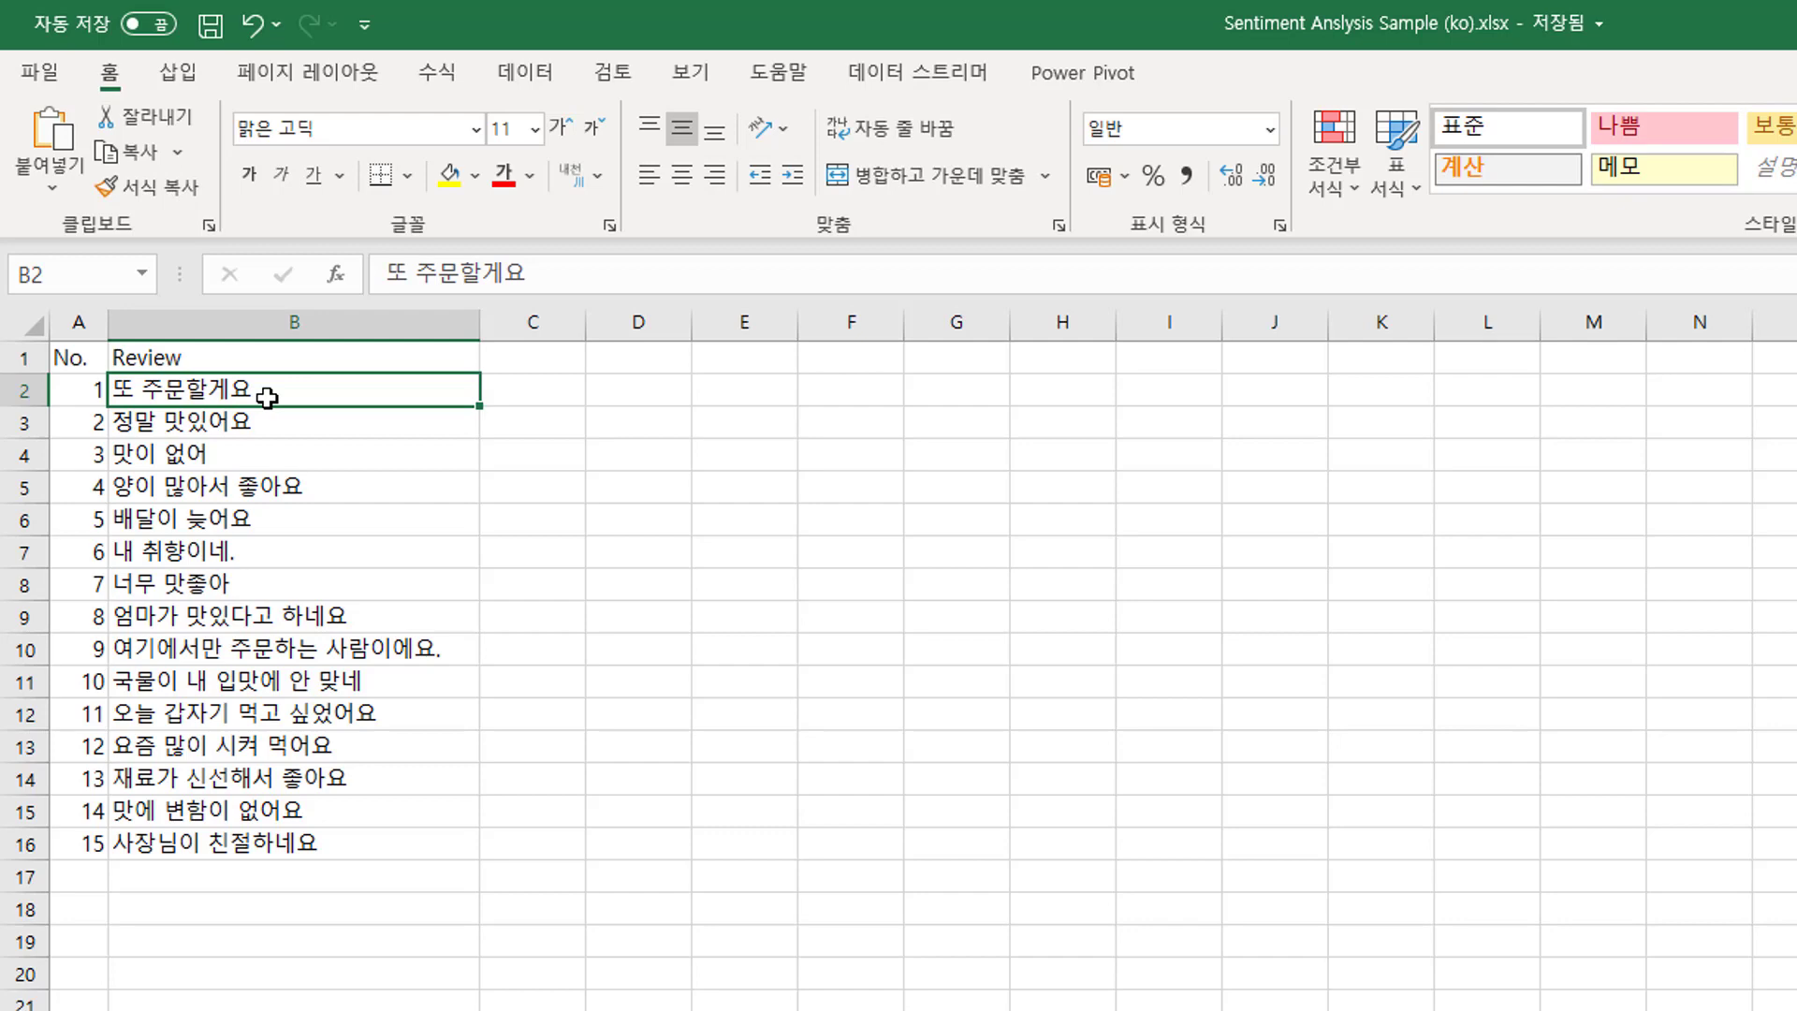
left_click(369, 547)
left_click(366, 652)
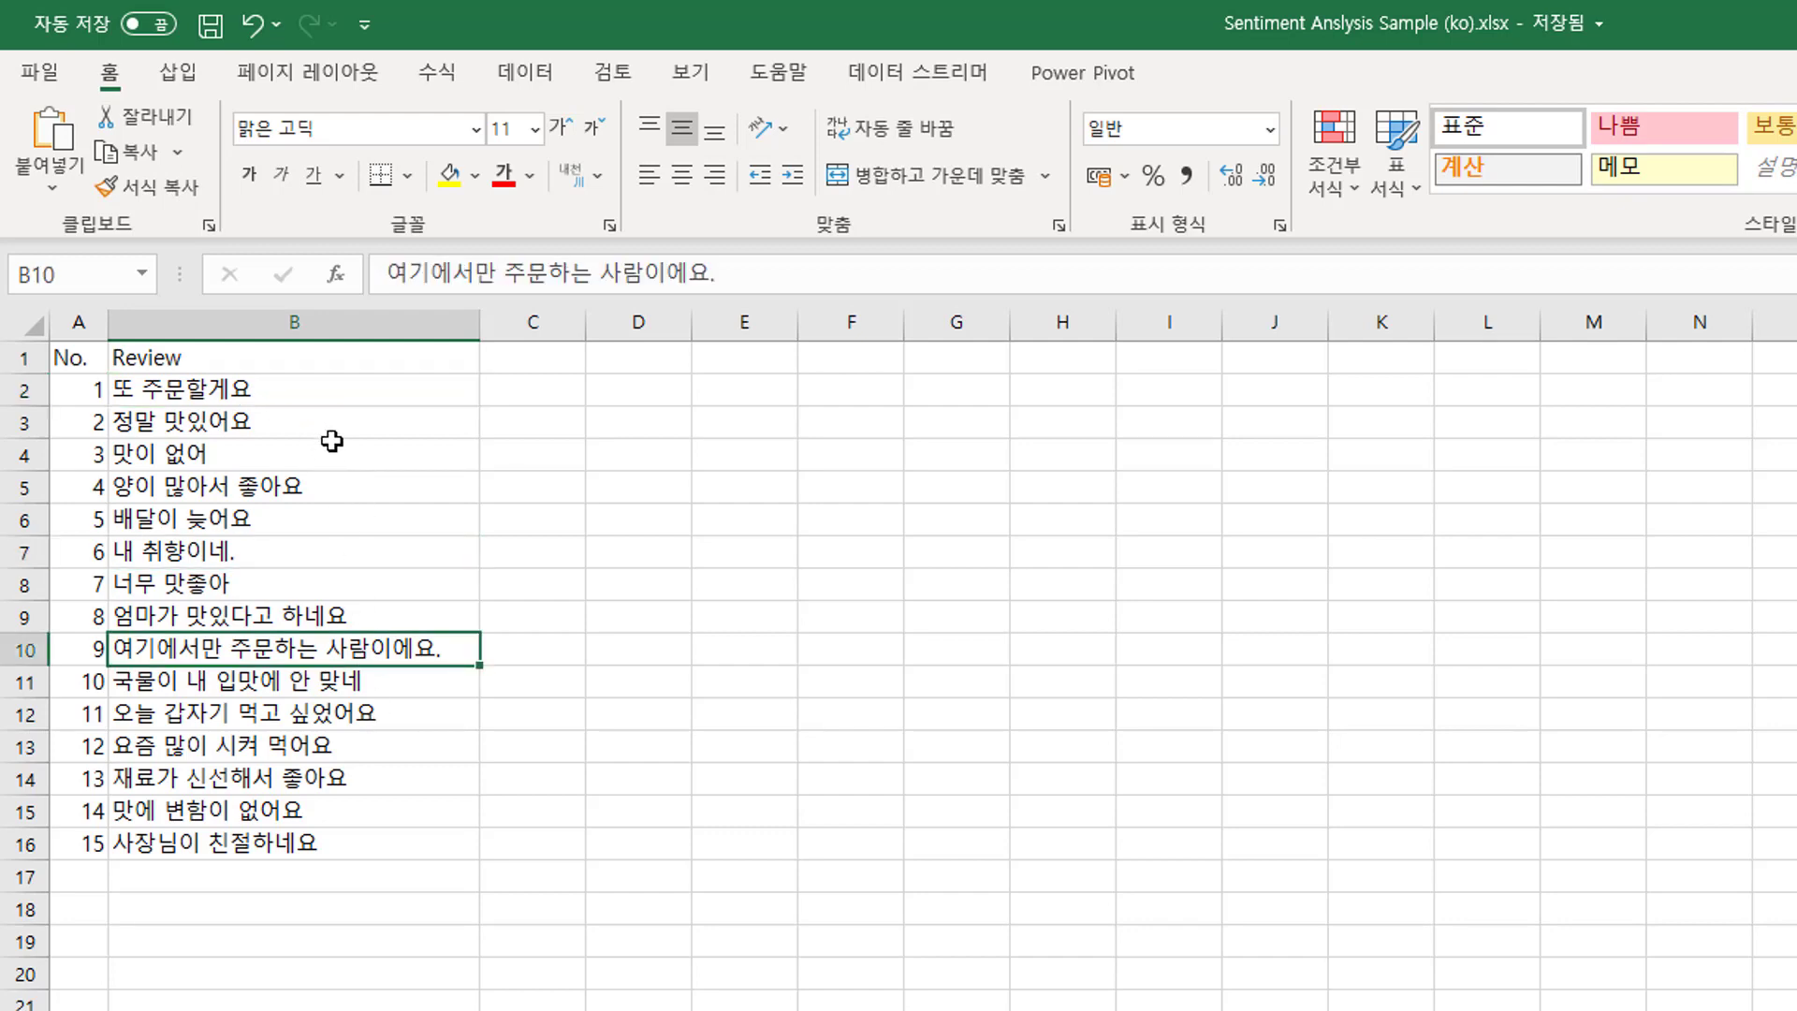
left_click_drag(321, 387, 307, 836)
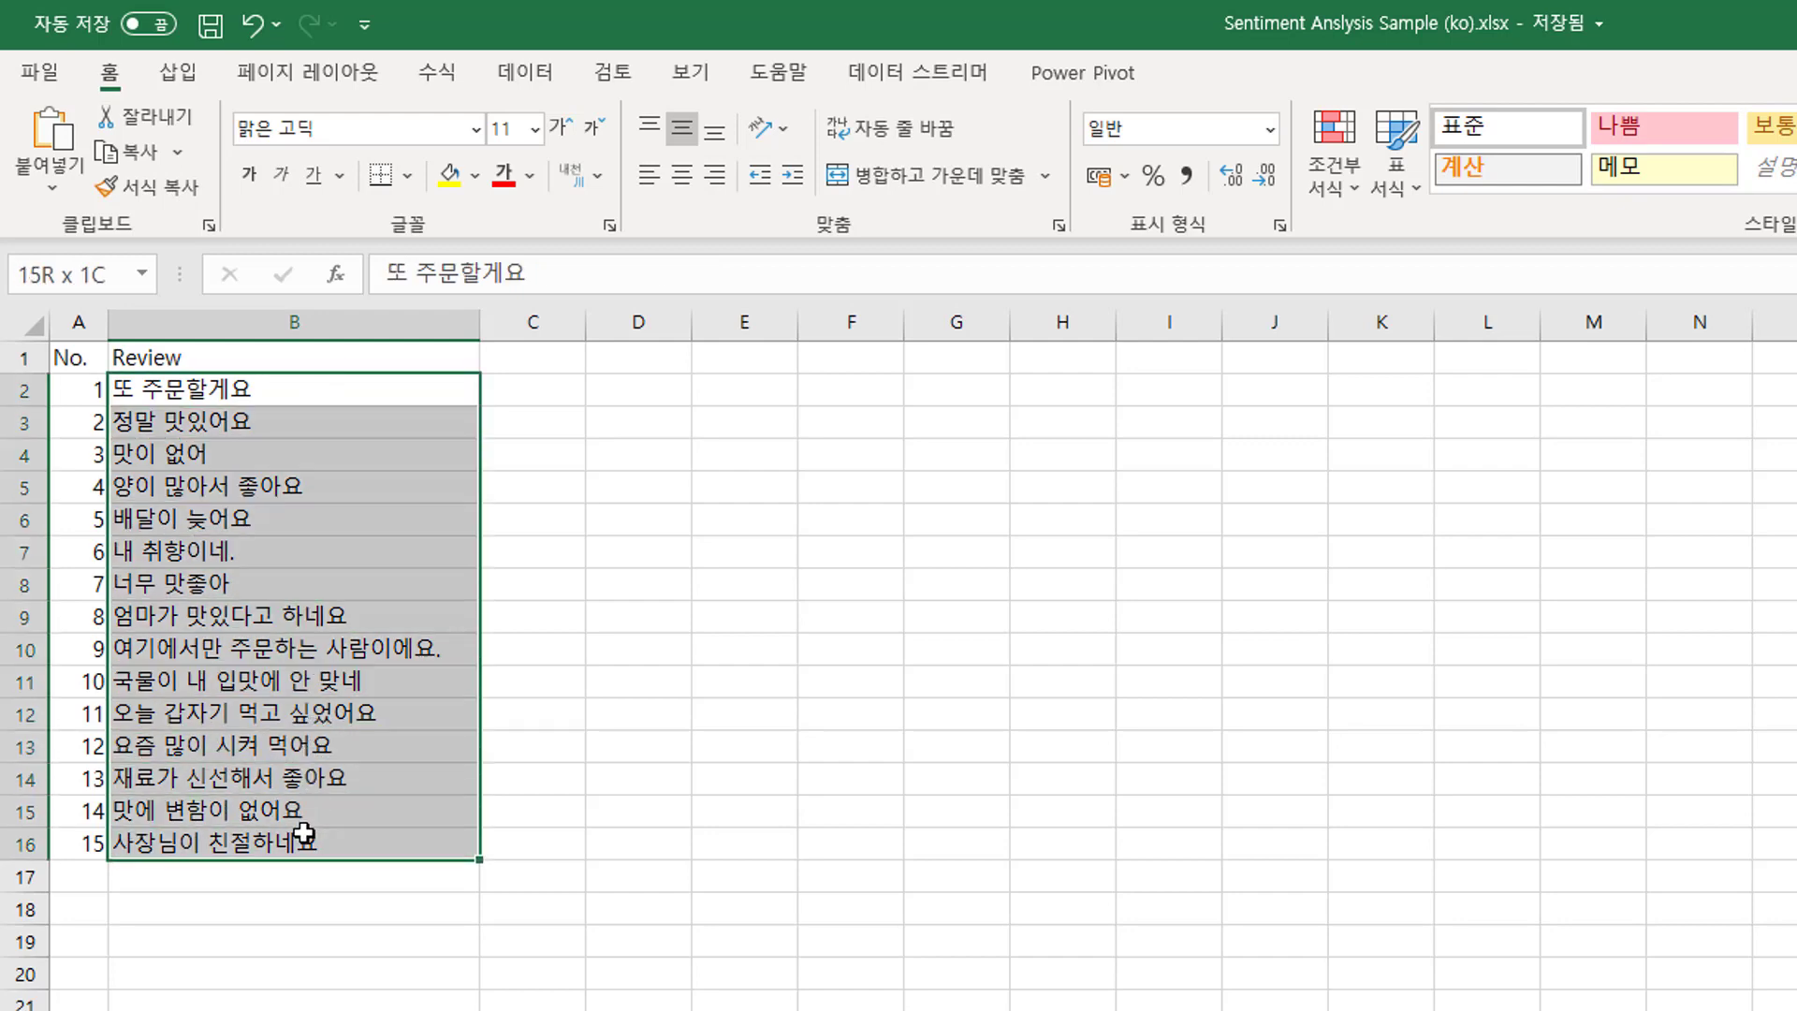
left_click(318, 392)
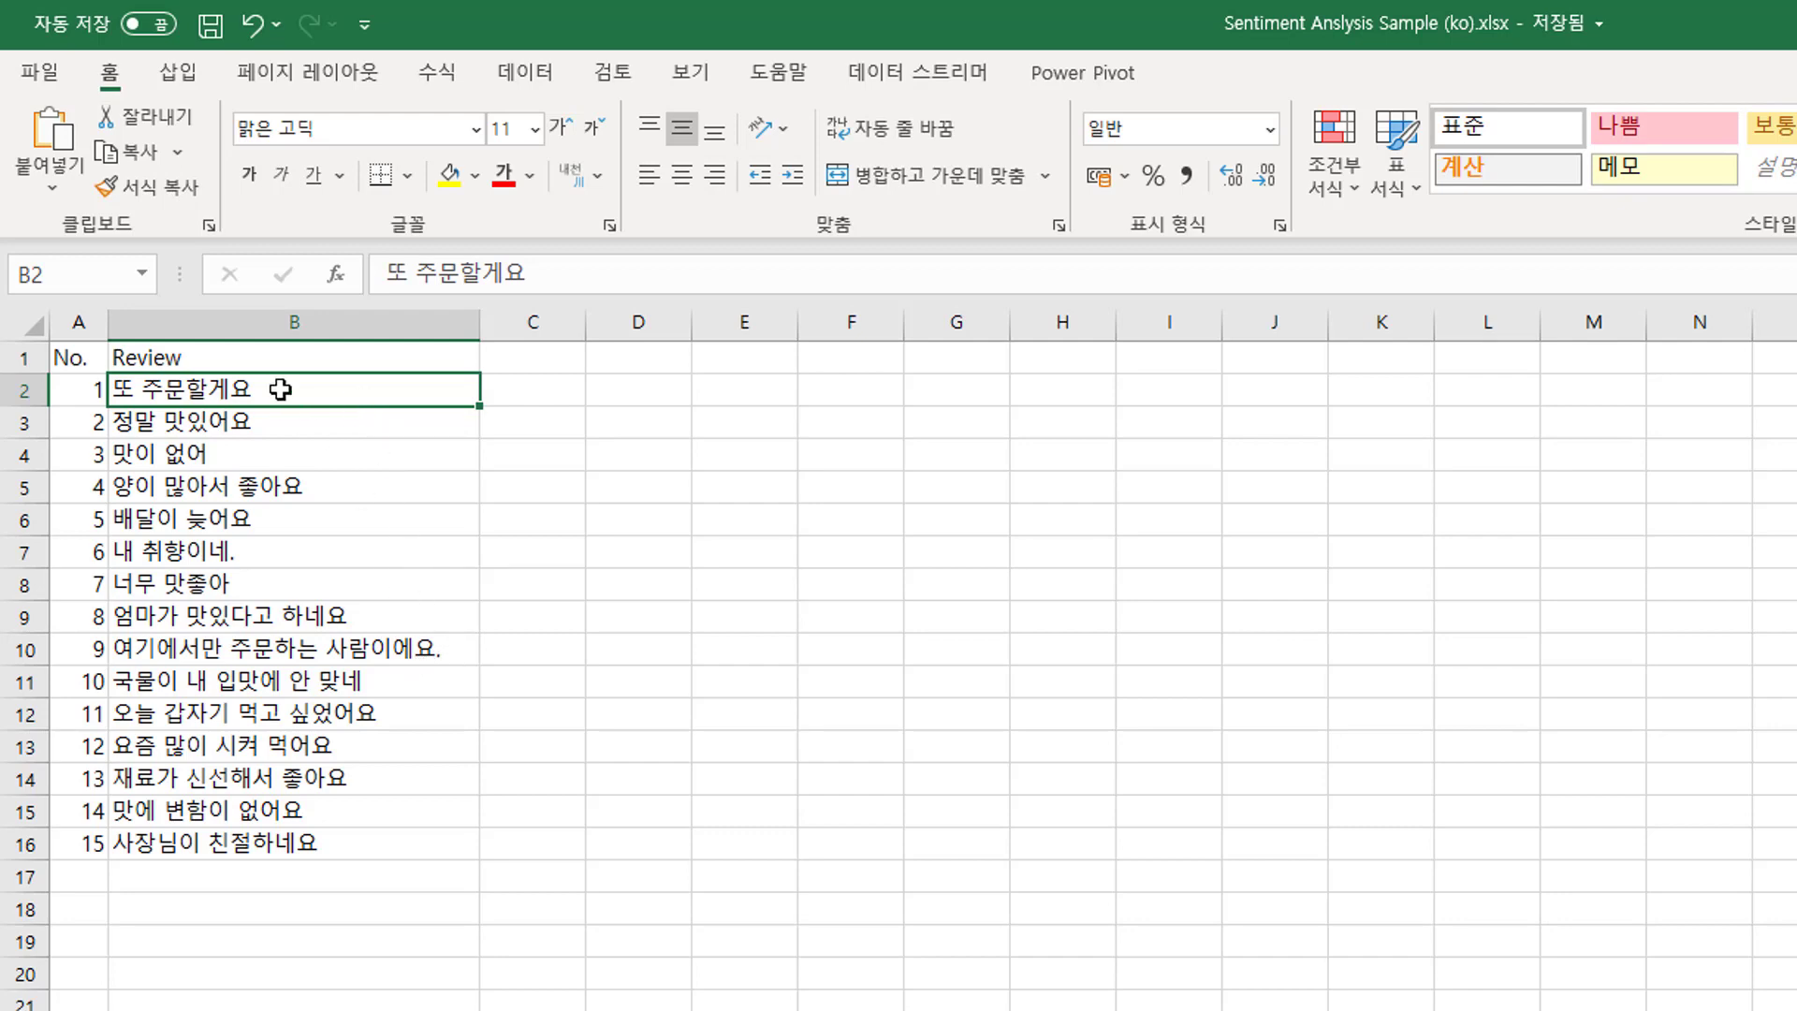
left_click(284, 419)
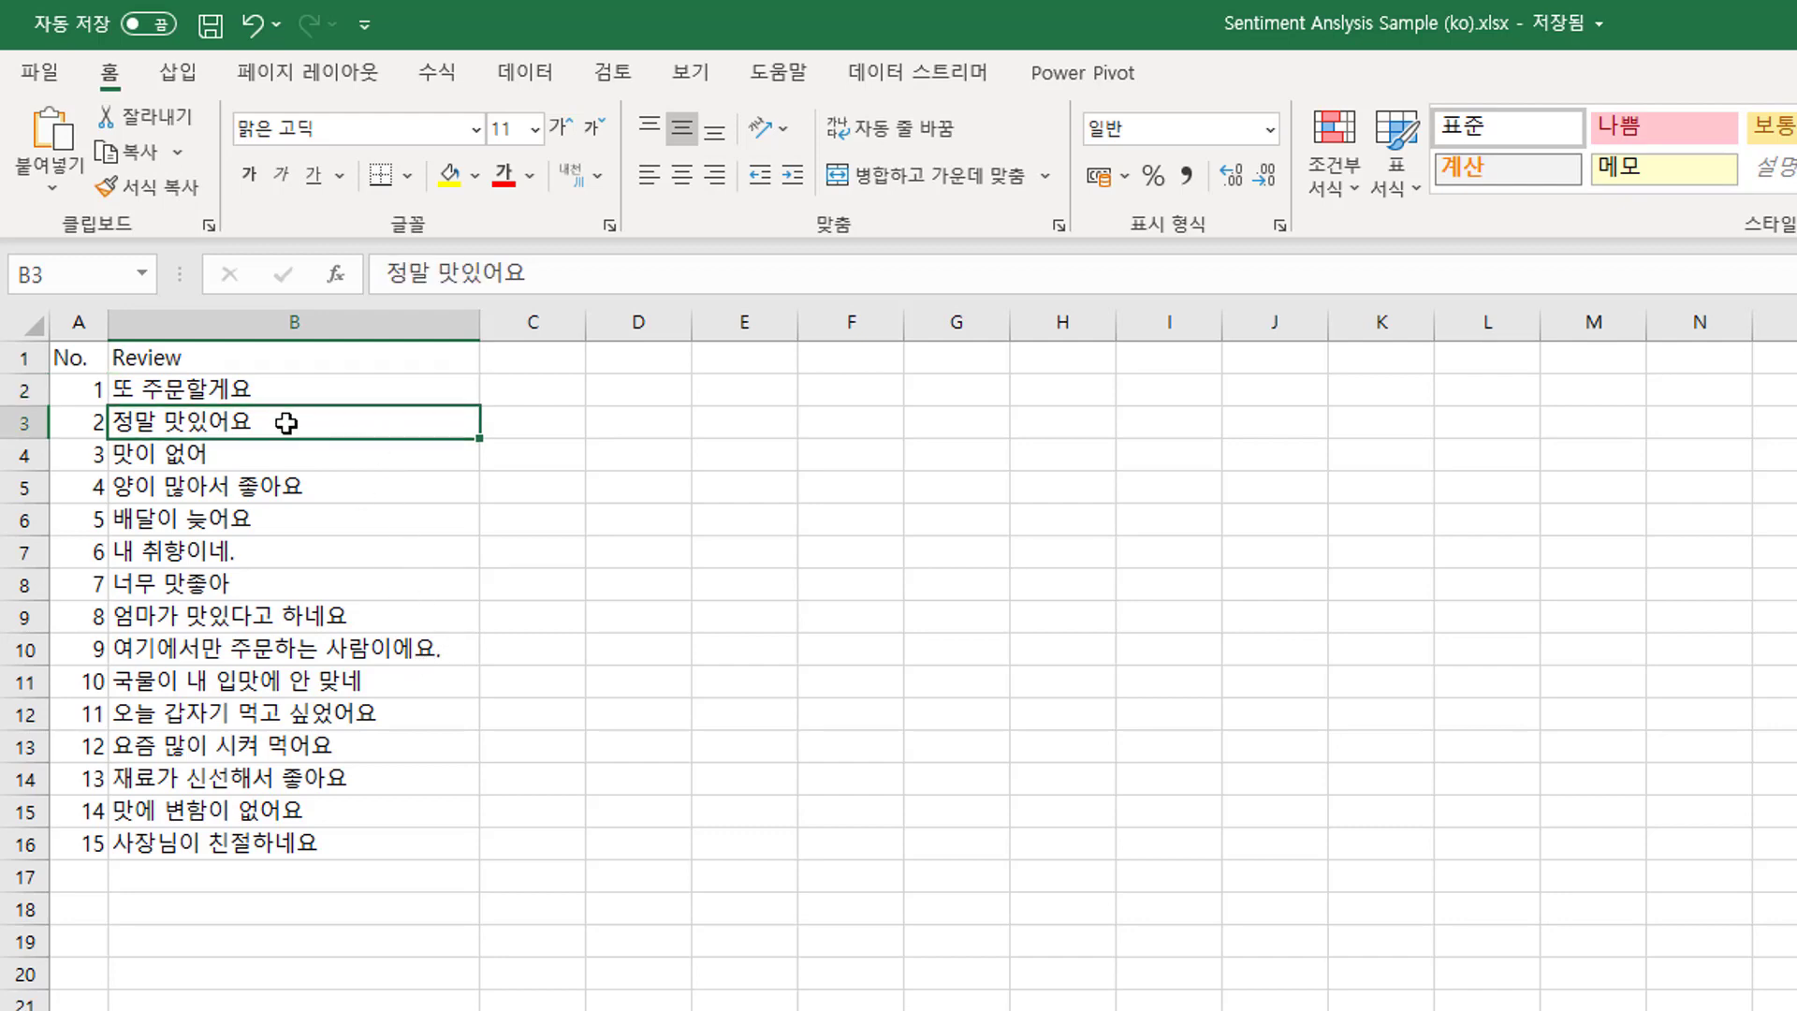
left_click(329, 502)
left_click(341, 551)
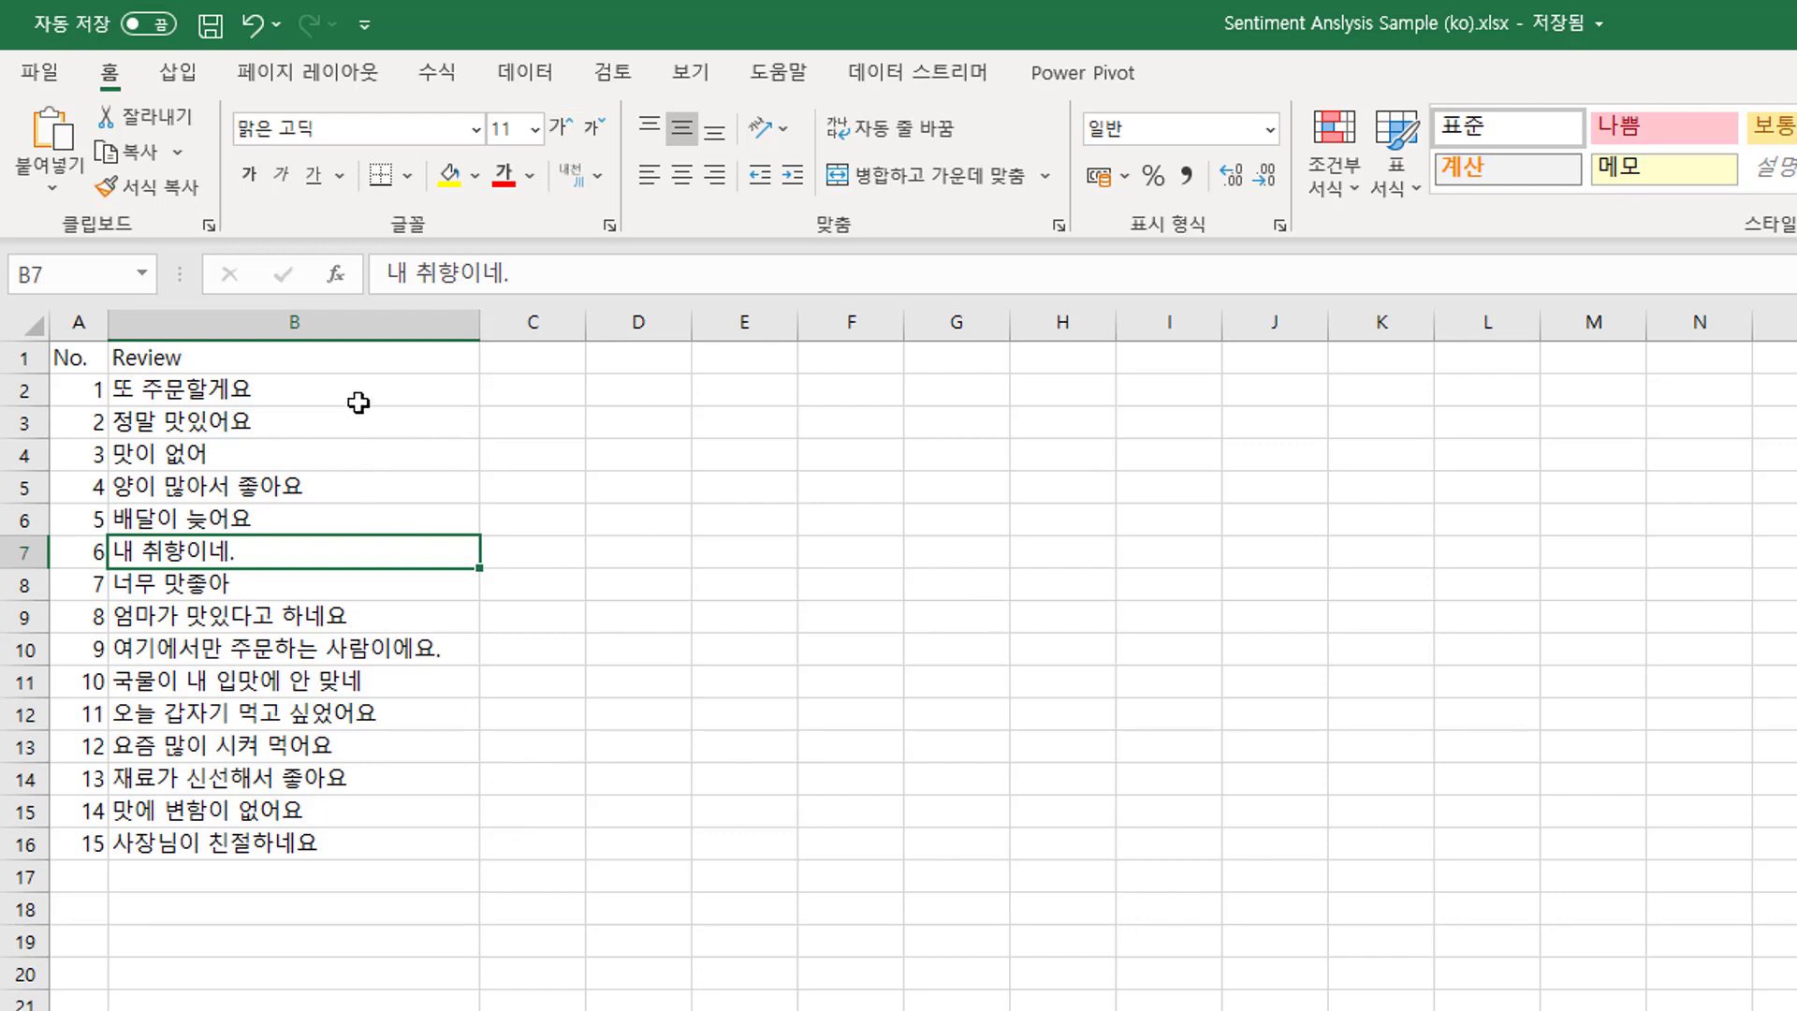
mouse_move(66, 360)
left_mouse_down()
mouse_move(369, 725)
mouse_move(361, 842)
left_mouse_up()
left_click(351, 604)
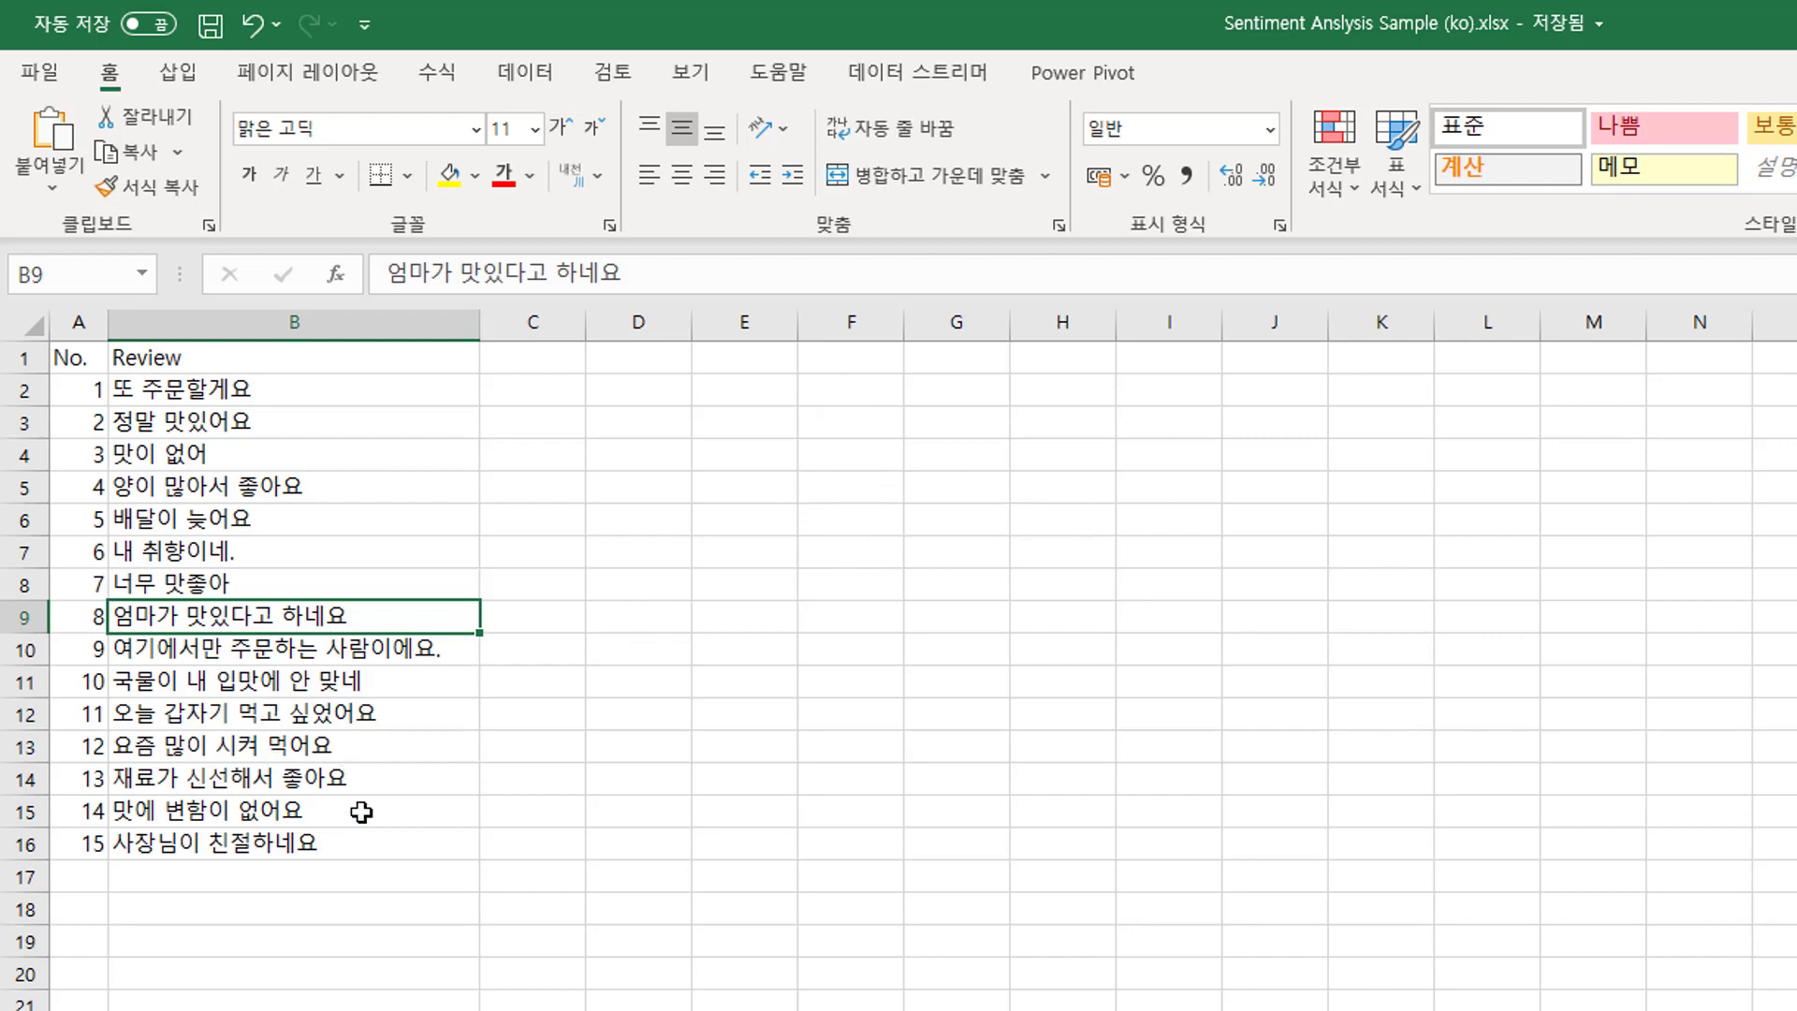
left_click(363, 845)
left_click(248, 391)
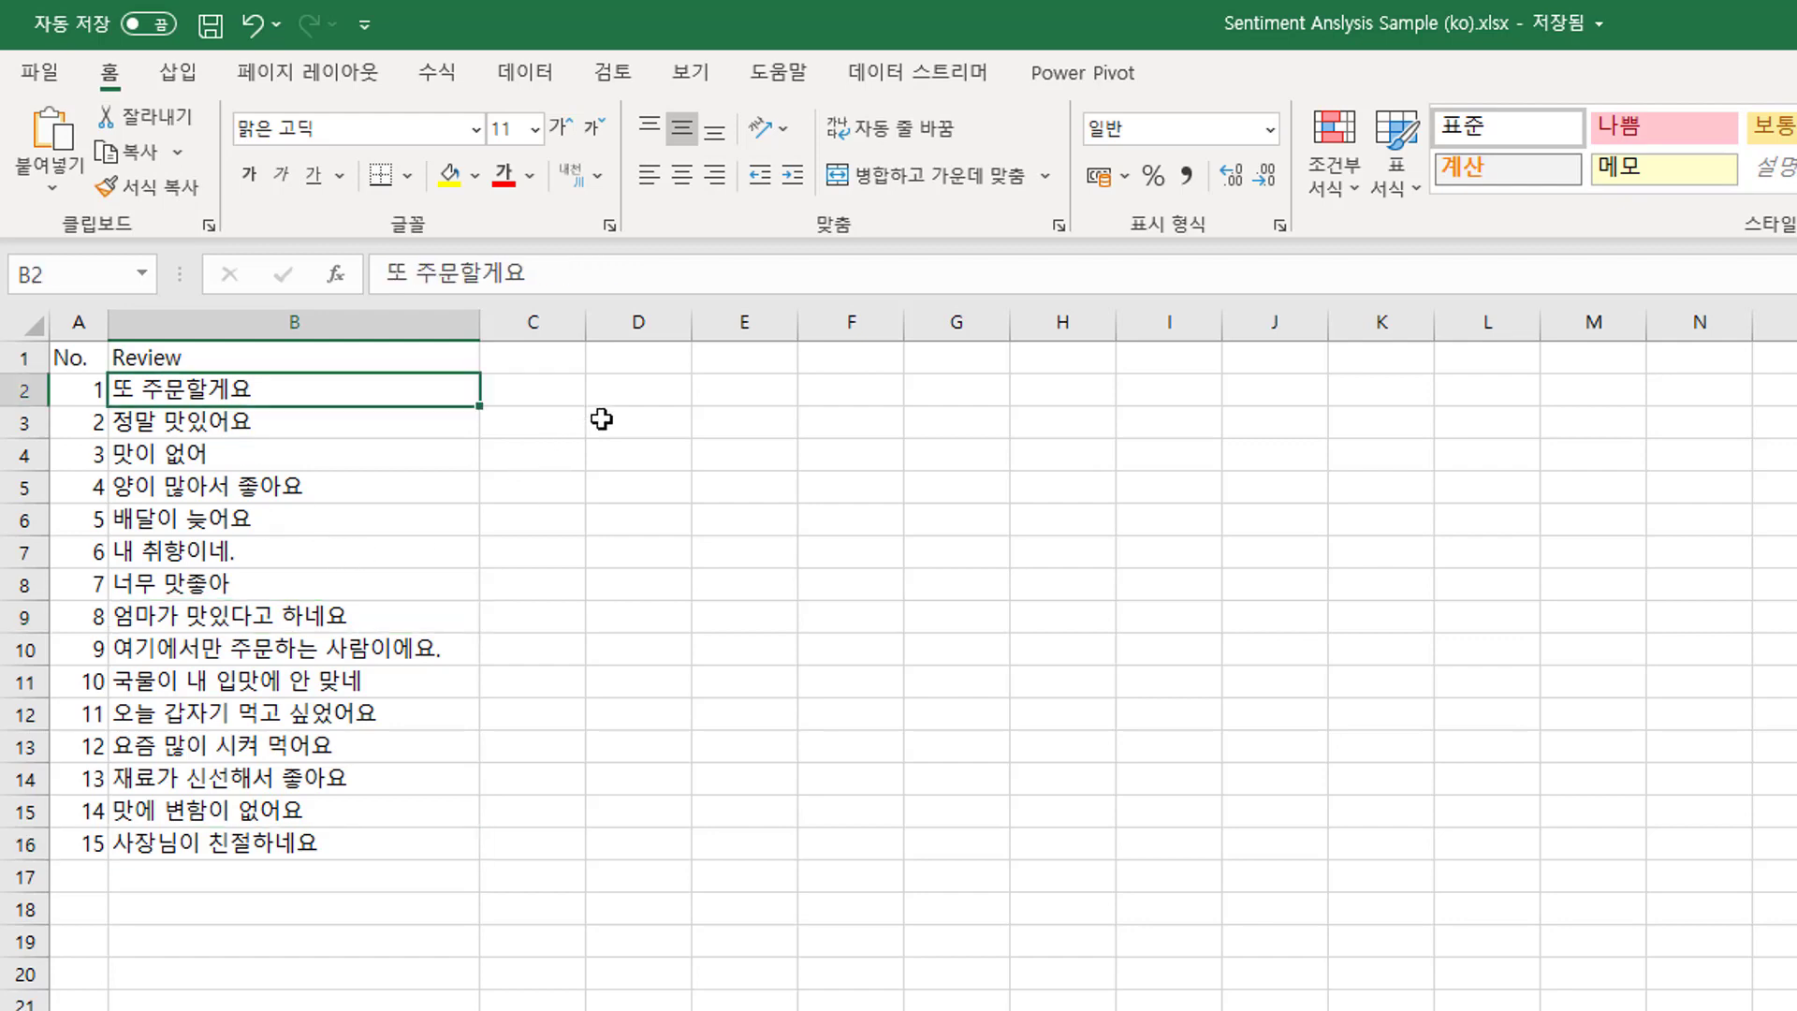
Search the Office add-ins store for 'machine', then list My Add-ins to reach Azure Machine Learning
left_click(169, 79)
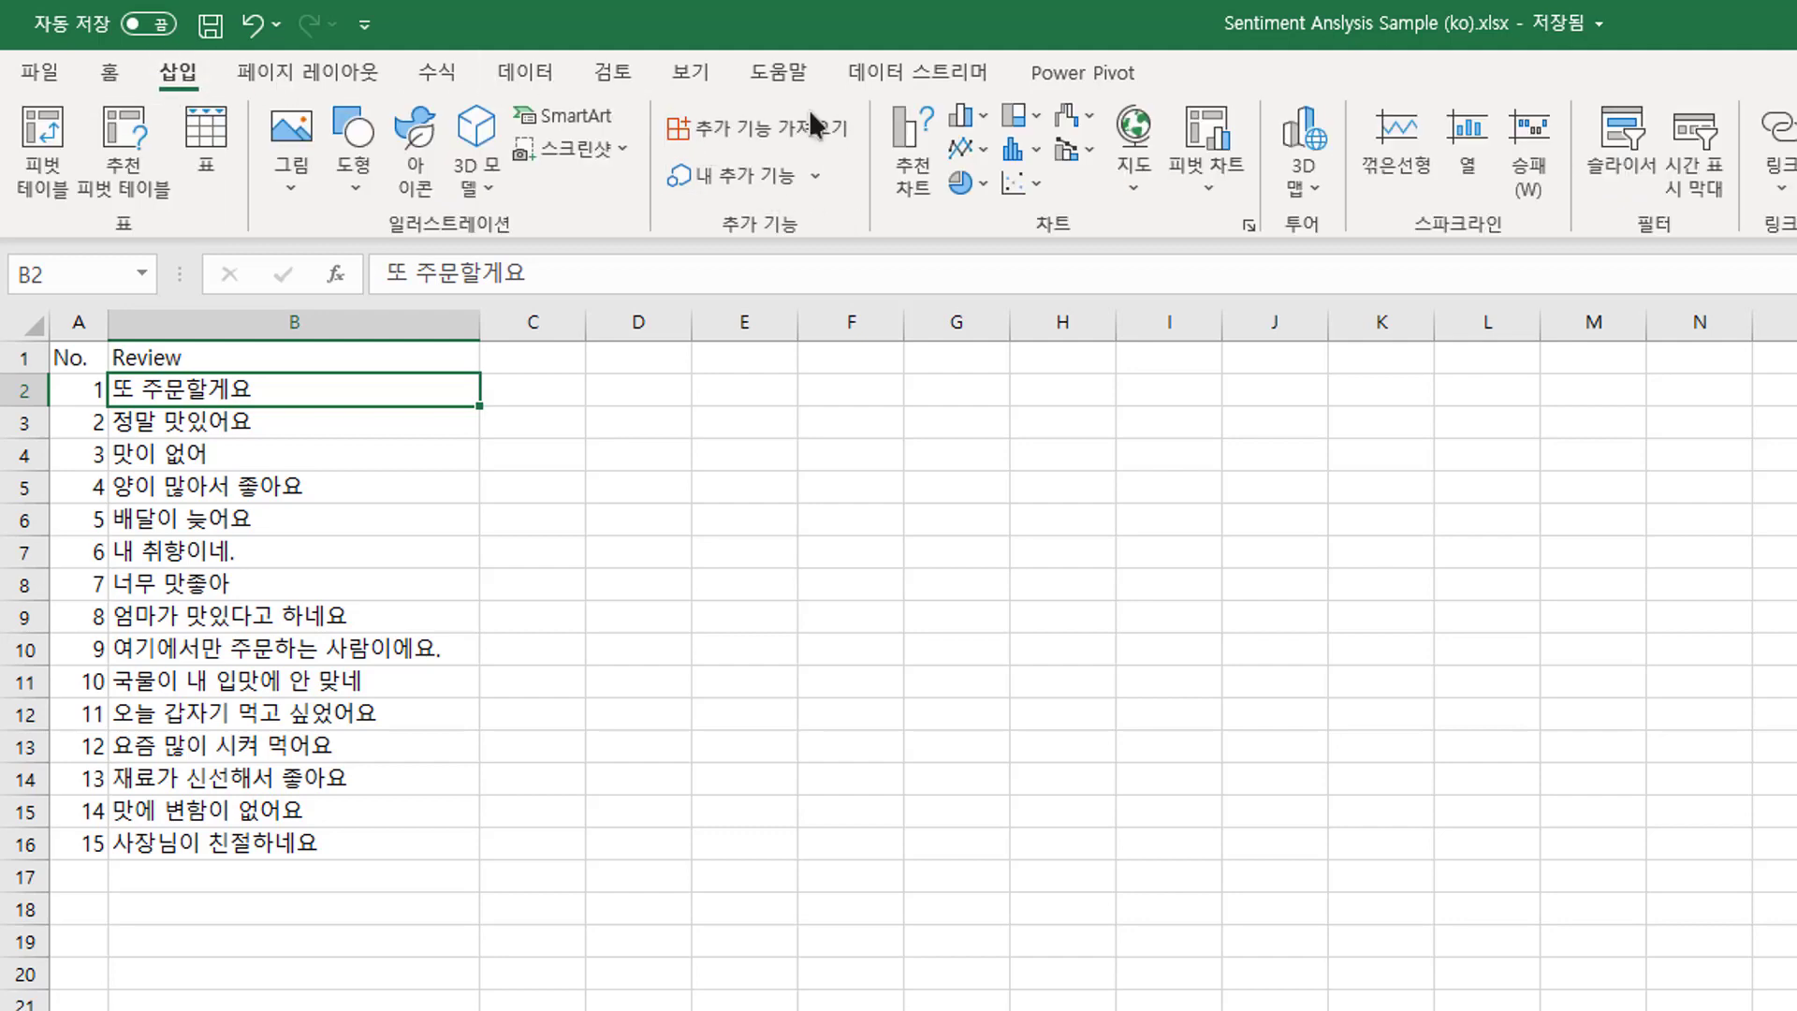
left_click(817, 176)
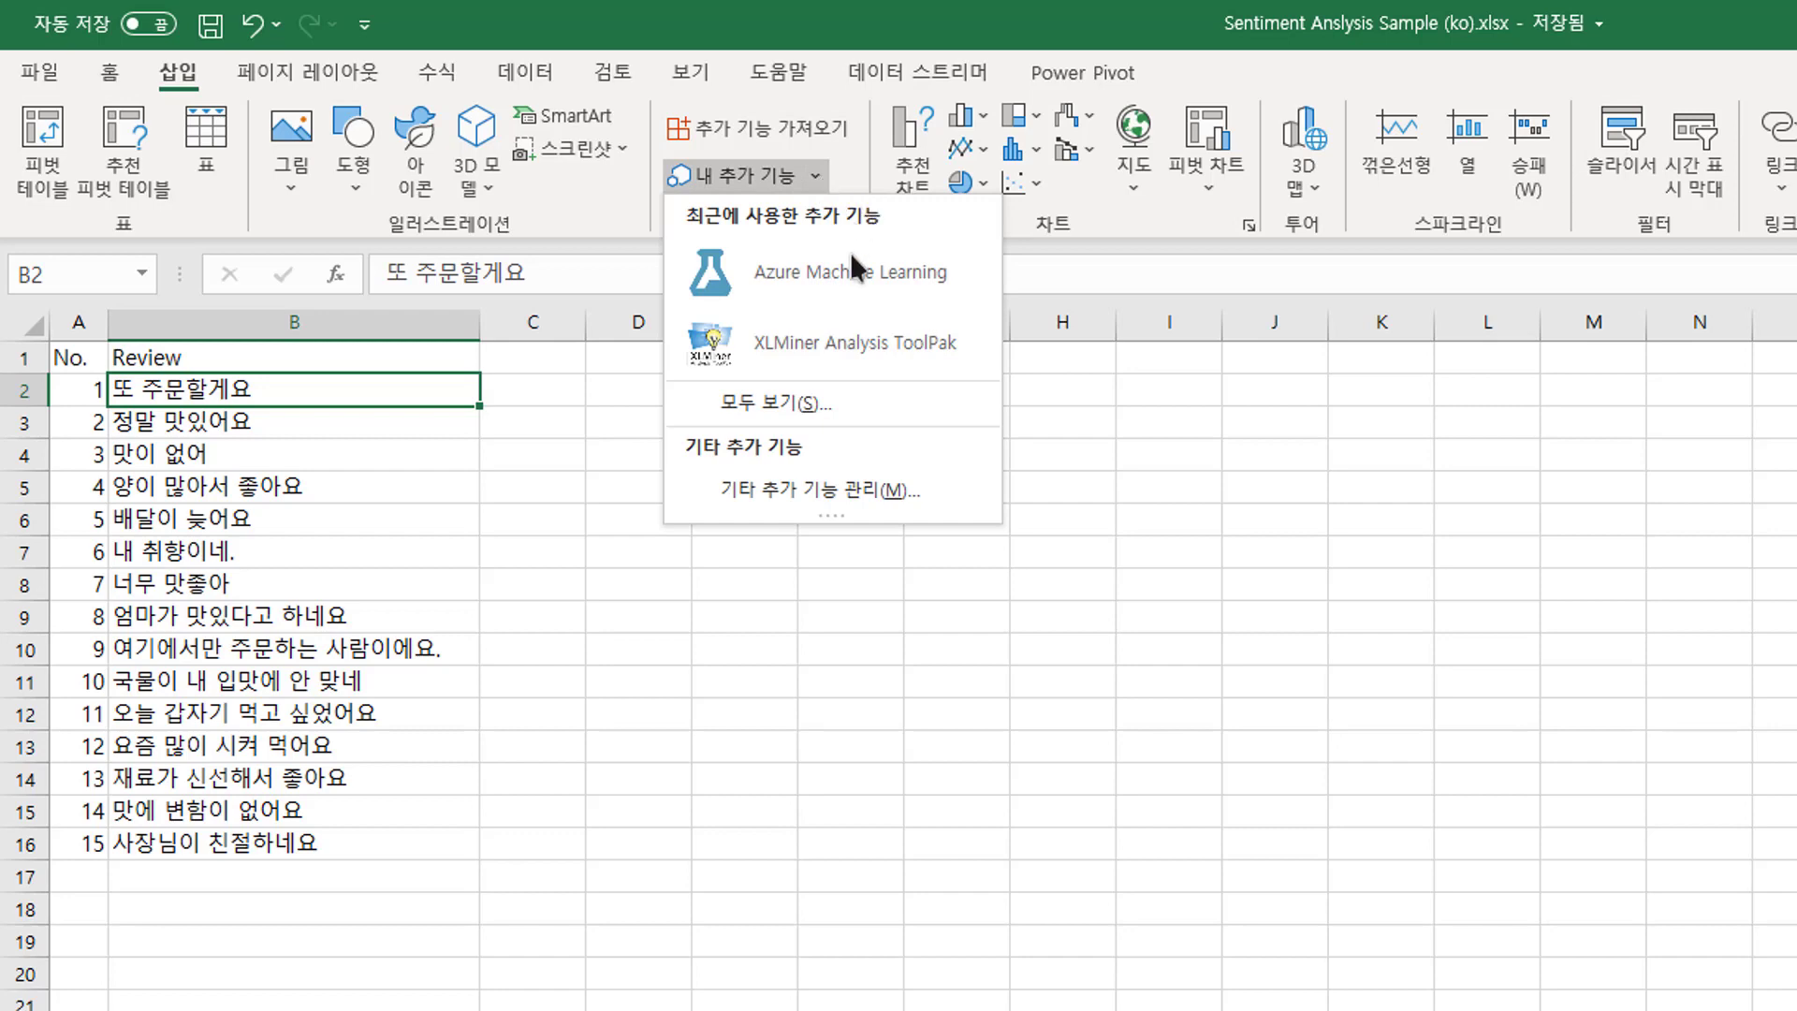
left_click(784, 127)
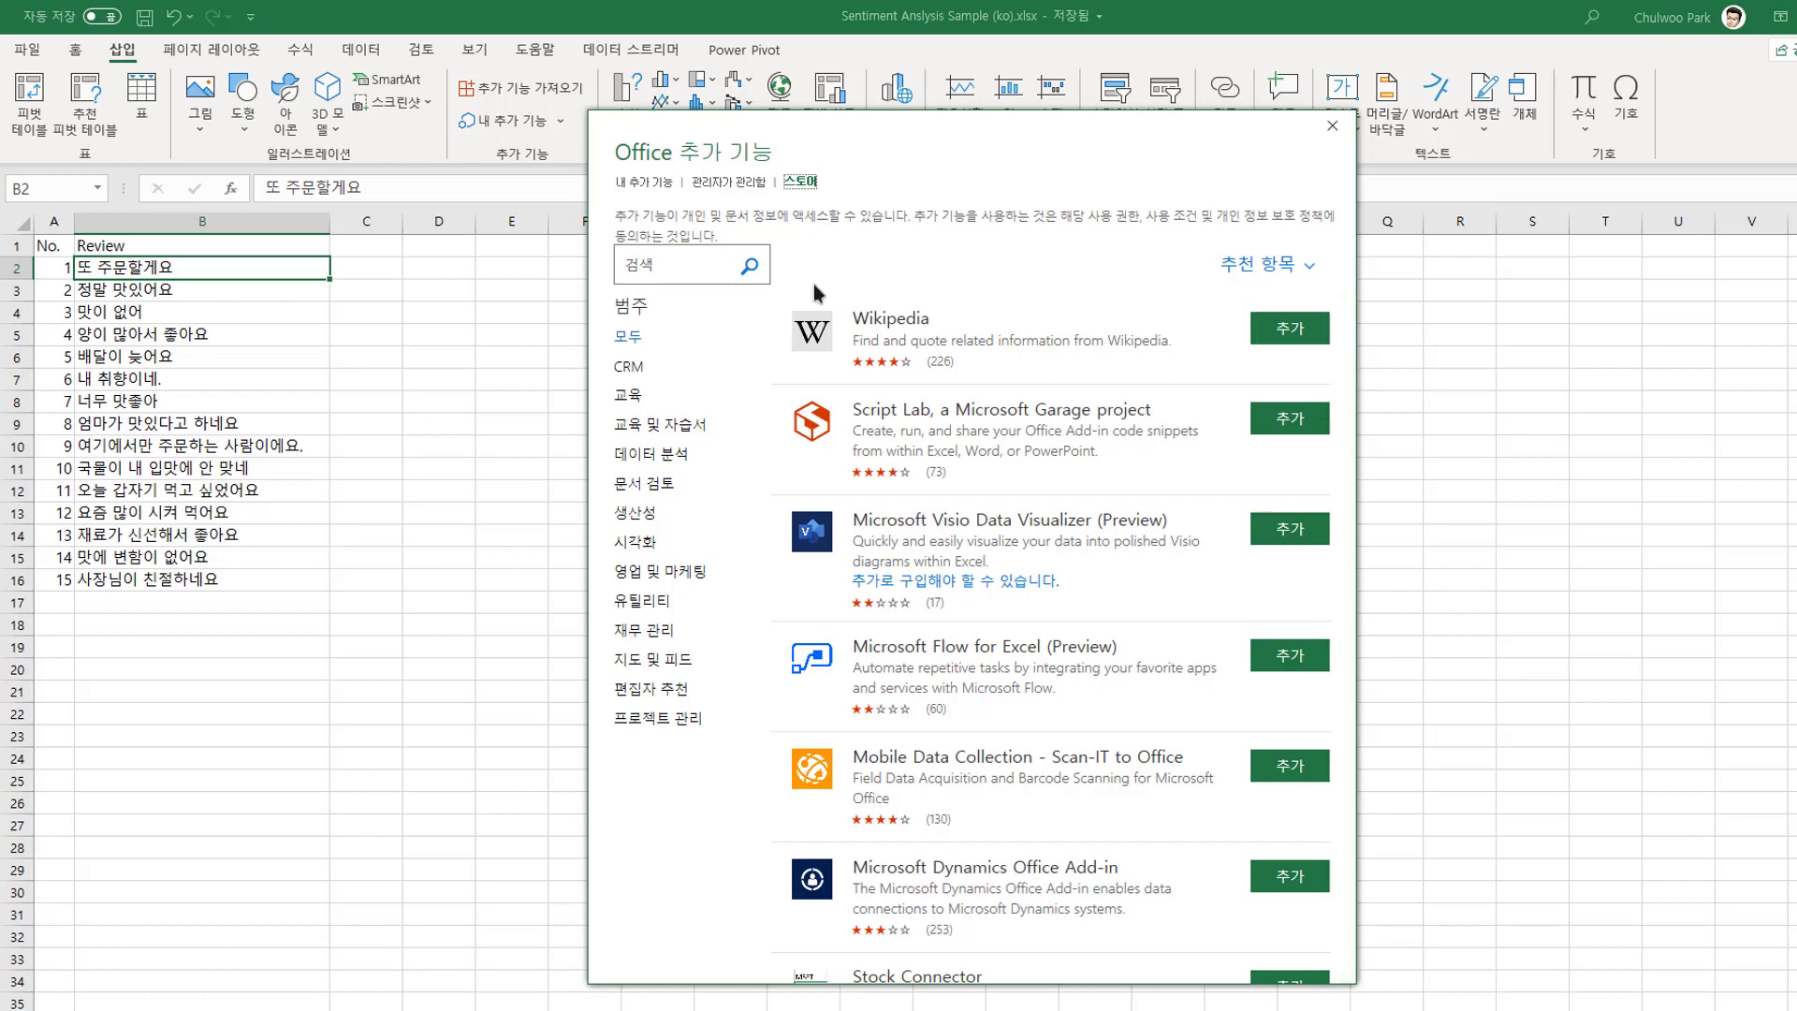
left_click(687, 273)
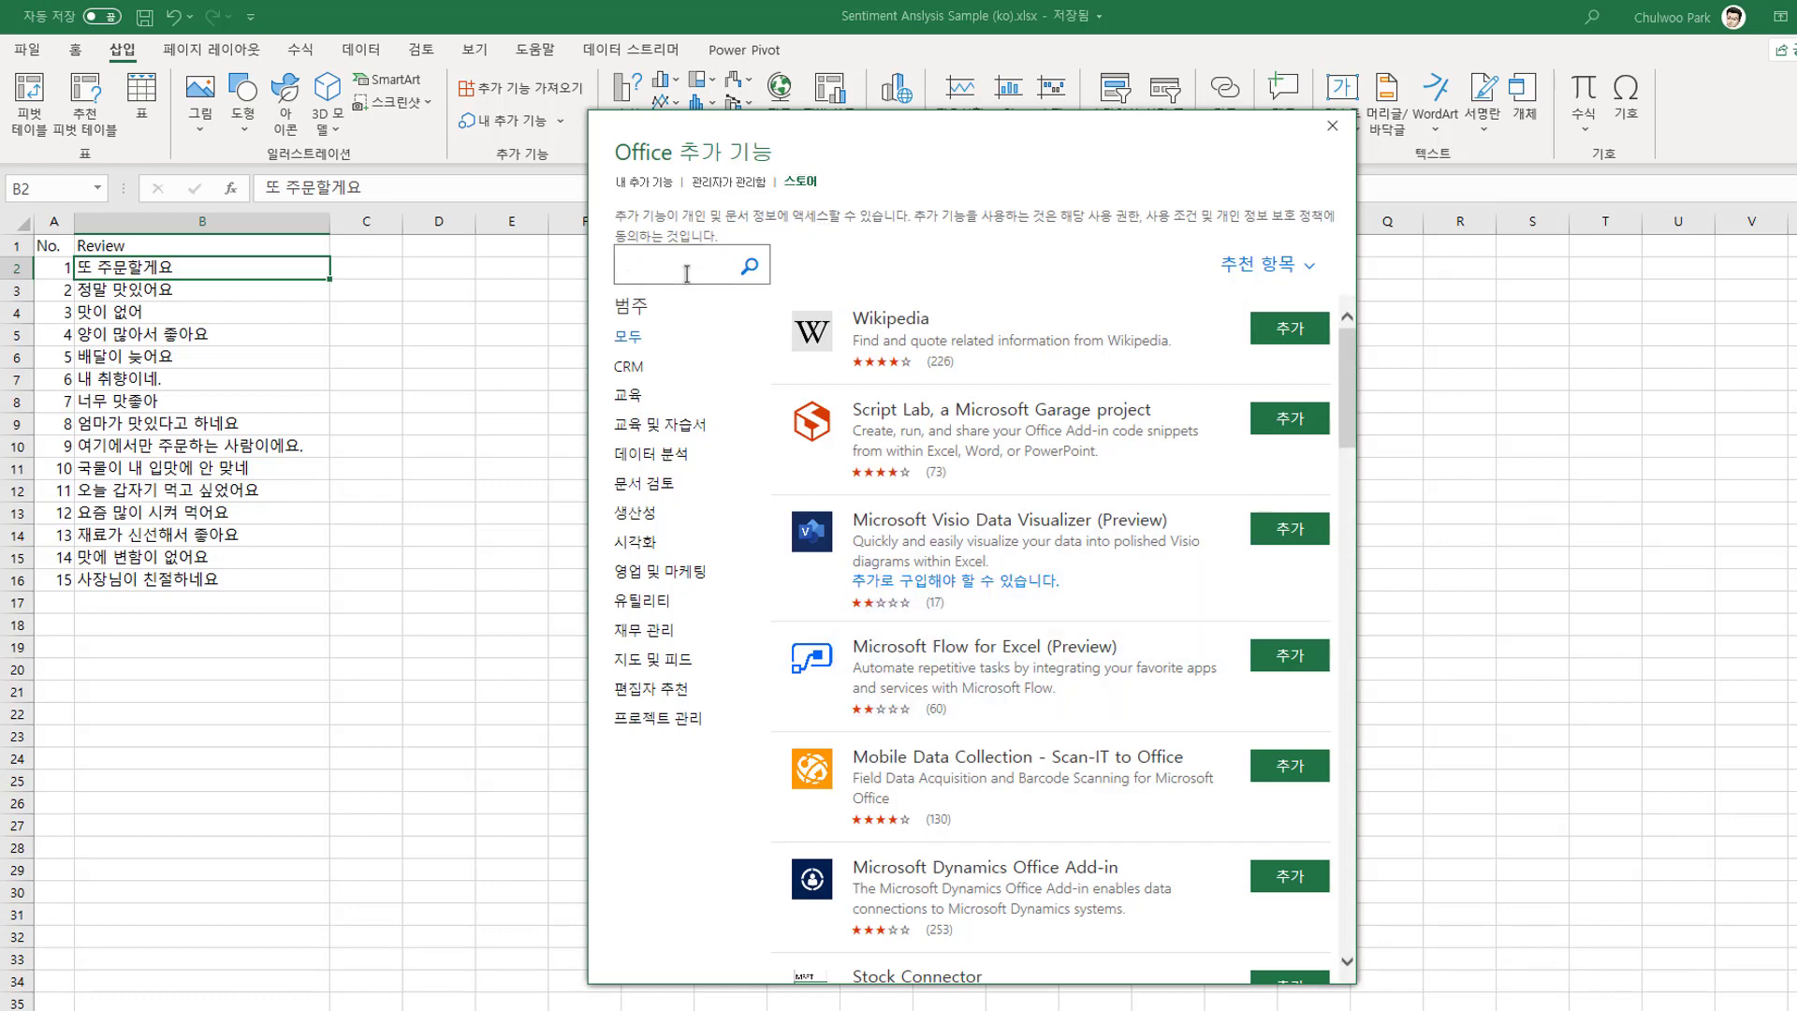
left_click(1331, 125)
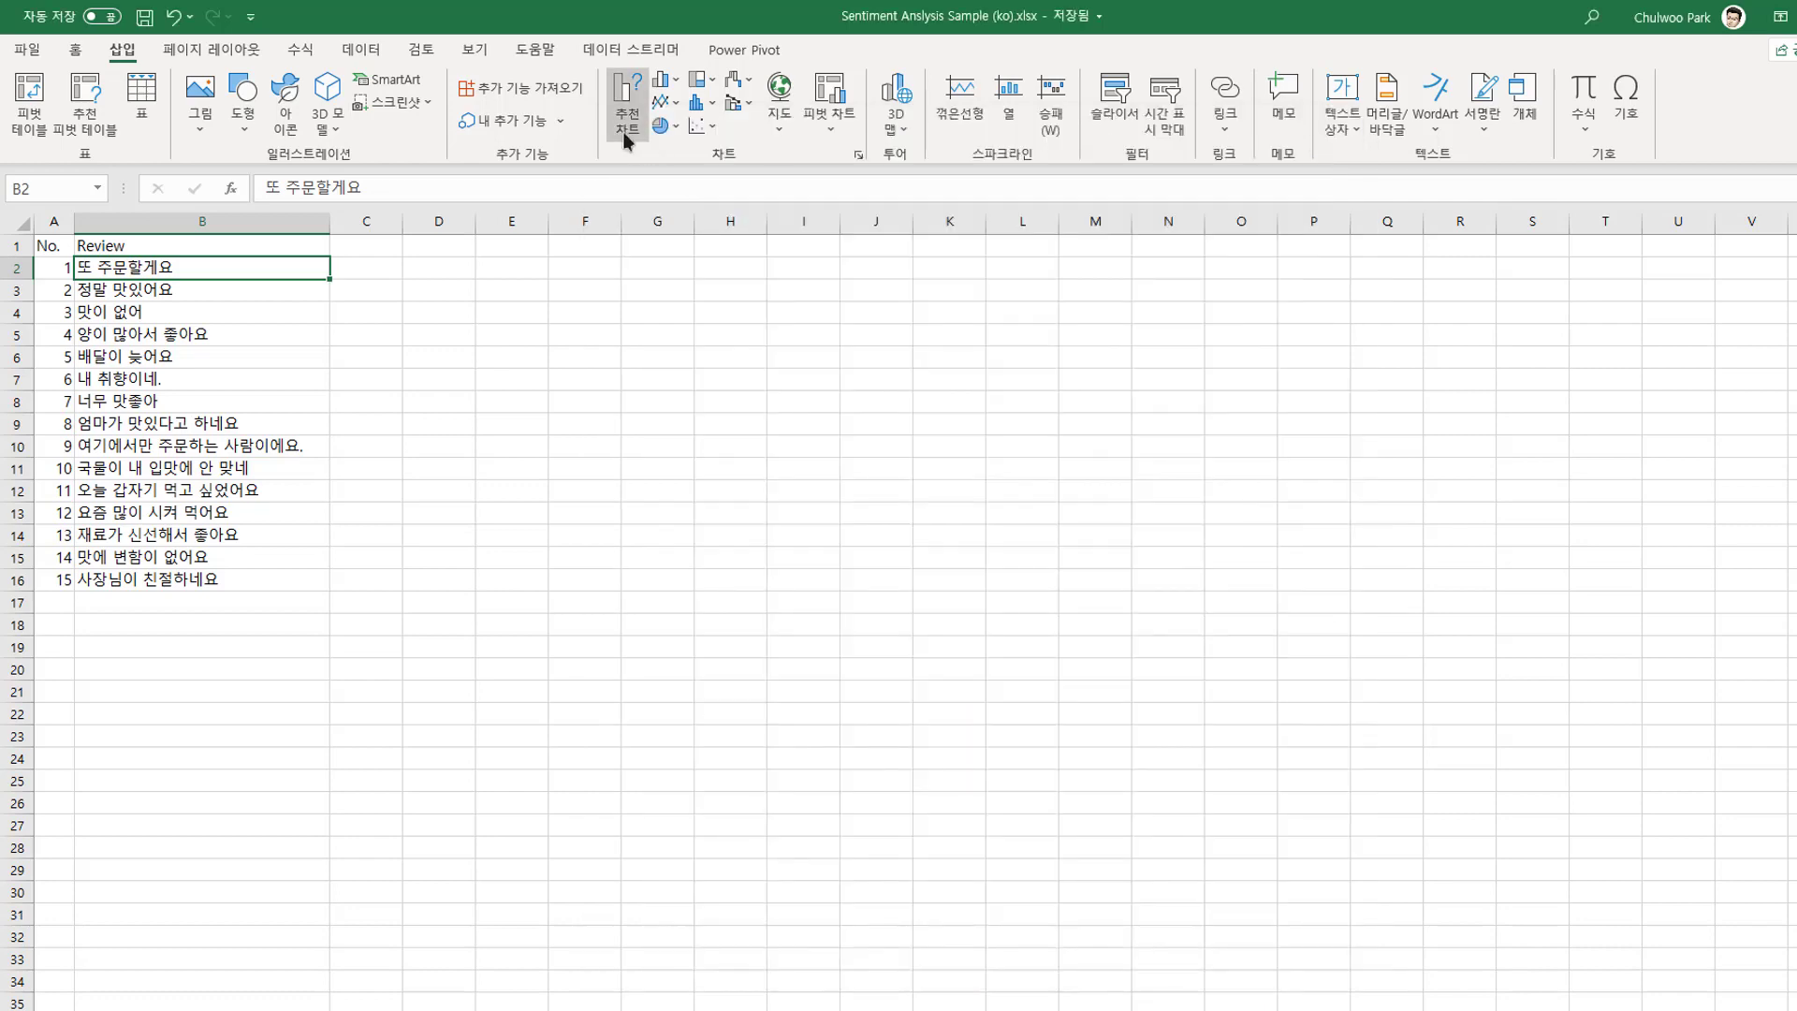
left_click(561, 121)
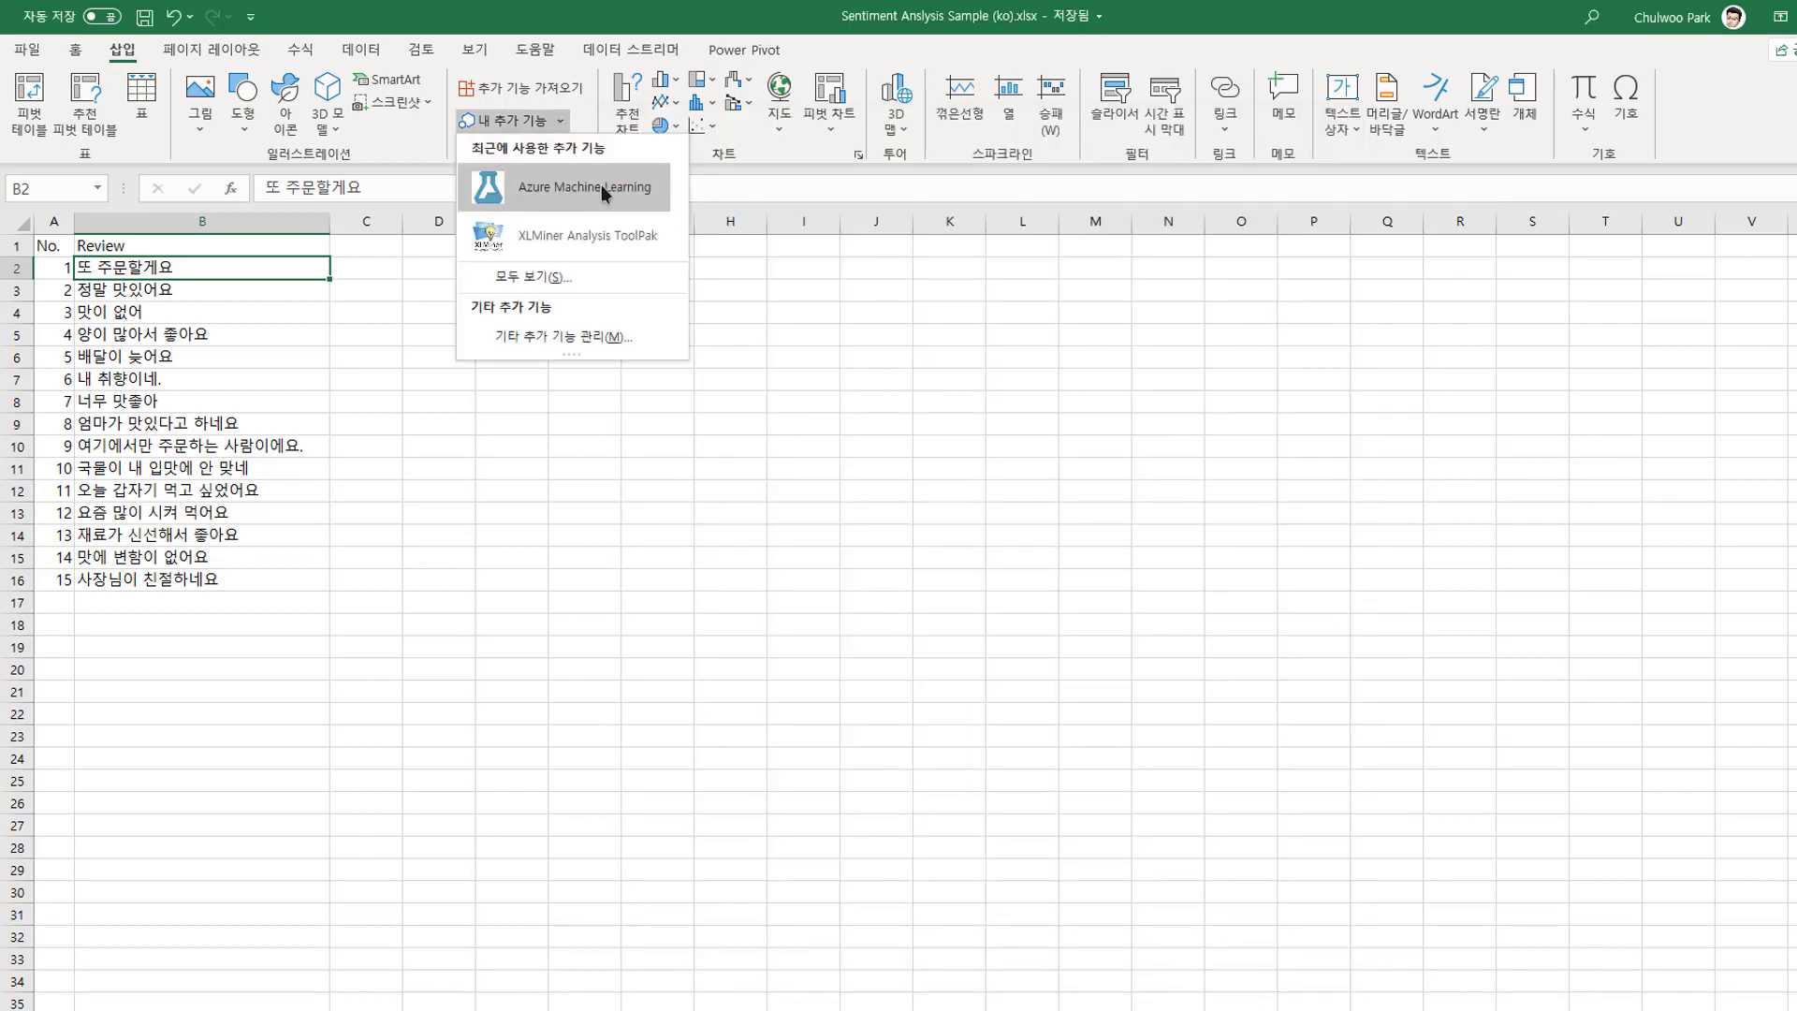
left_click(565, 90)
type("machine")
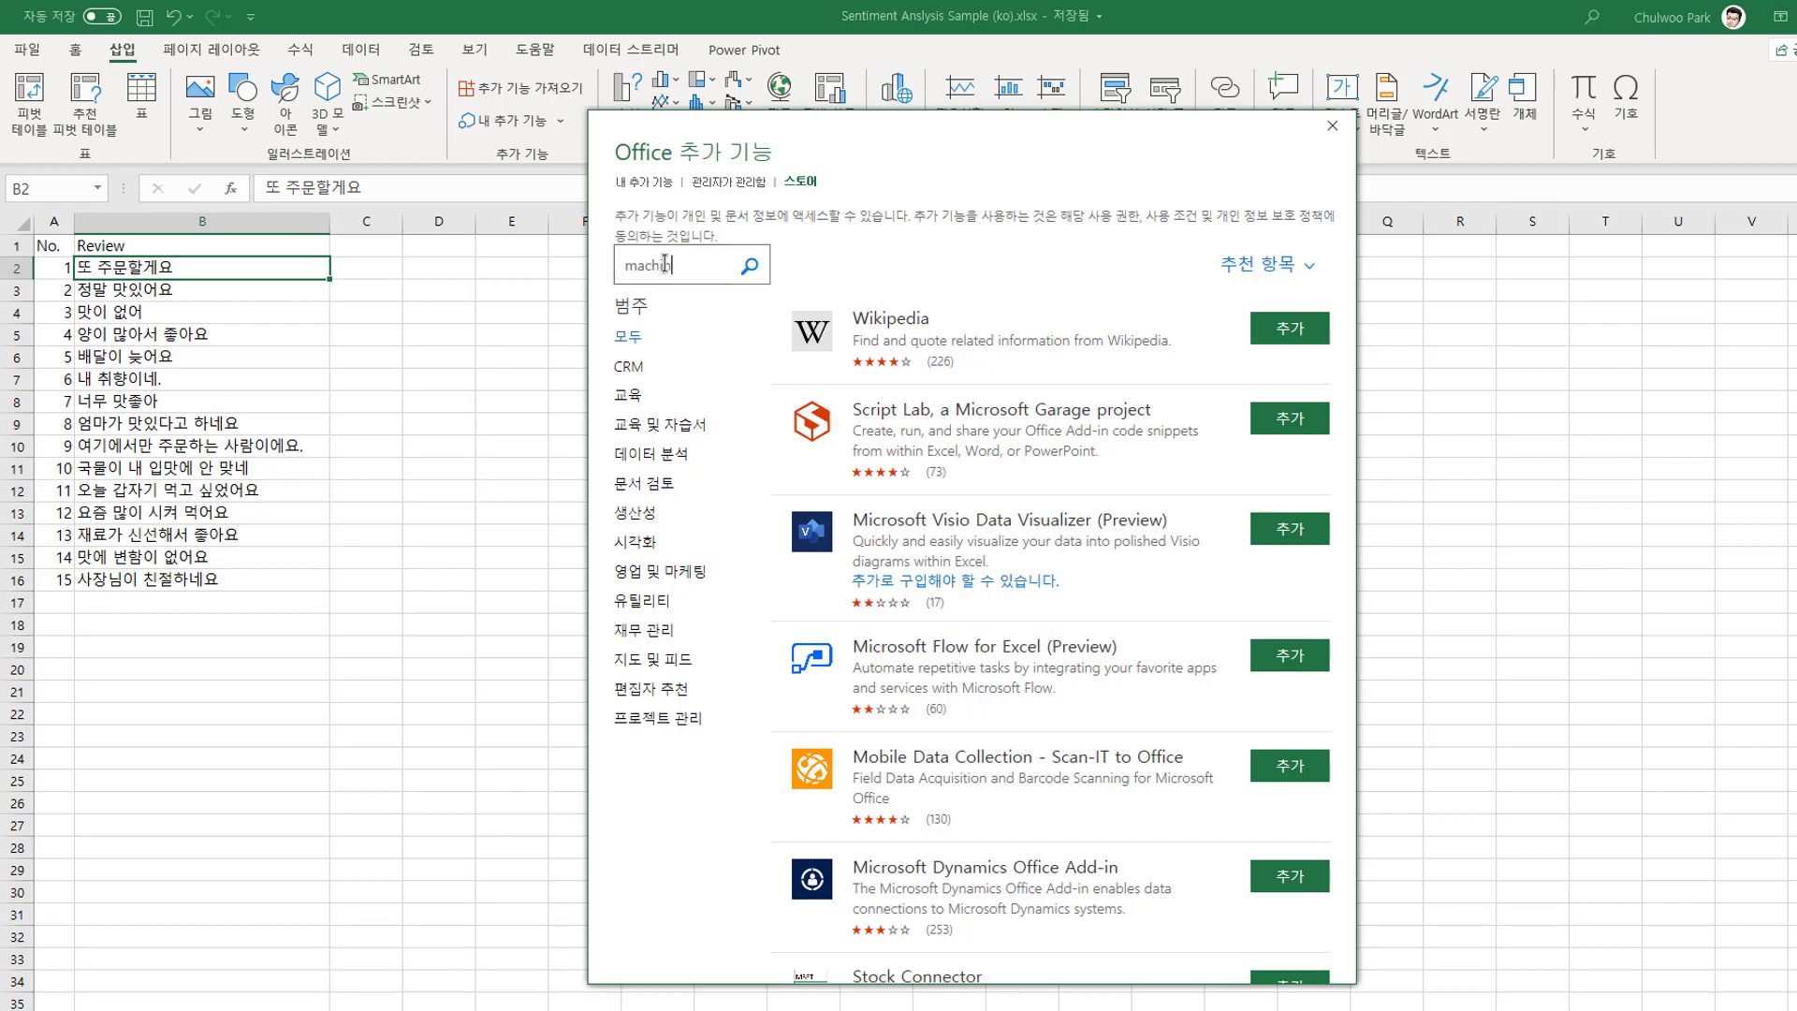
left_click(750, 268)
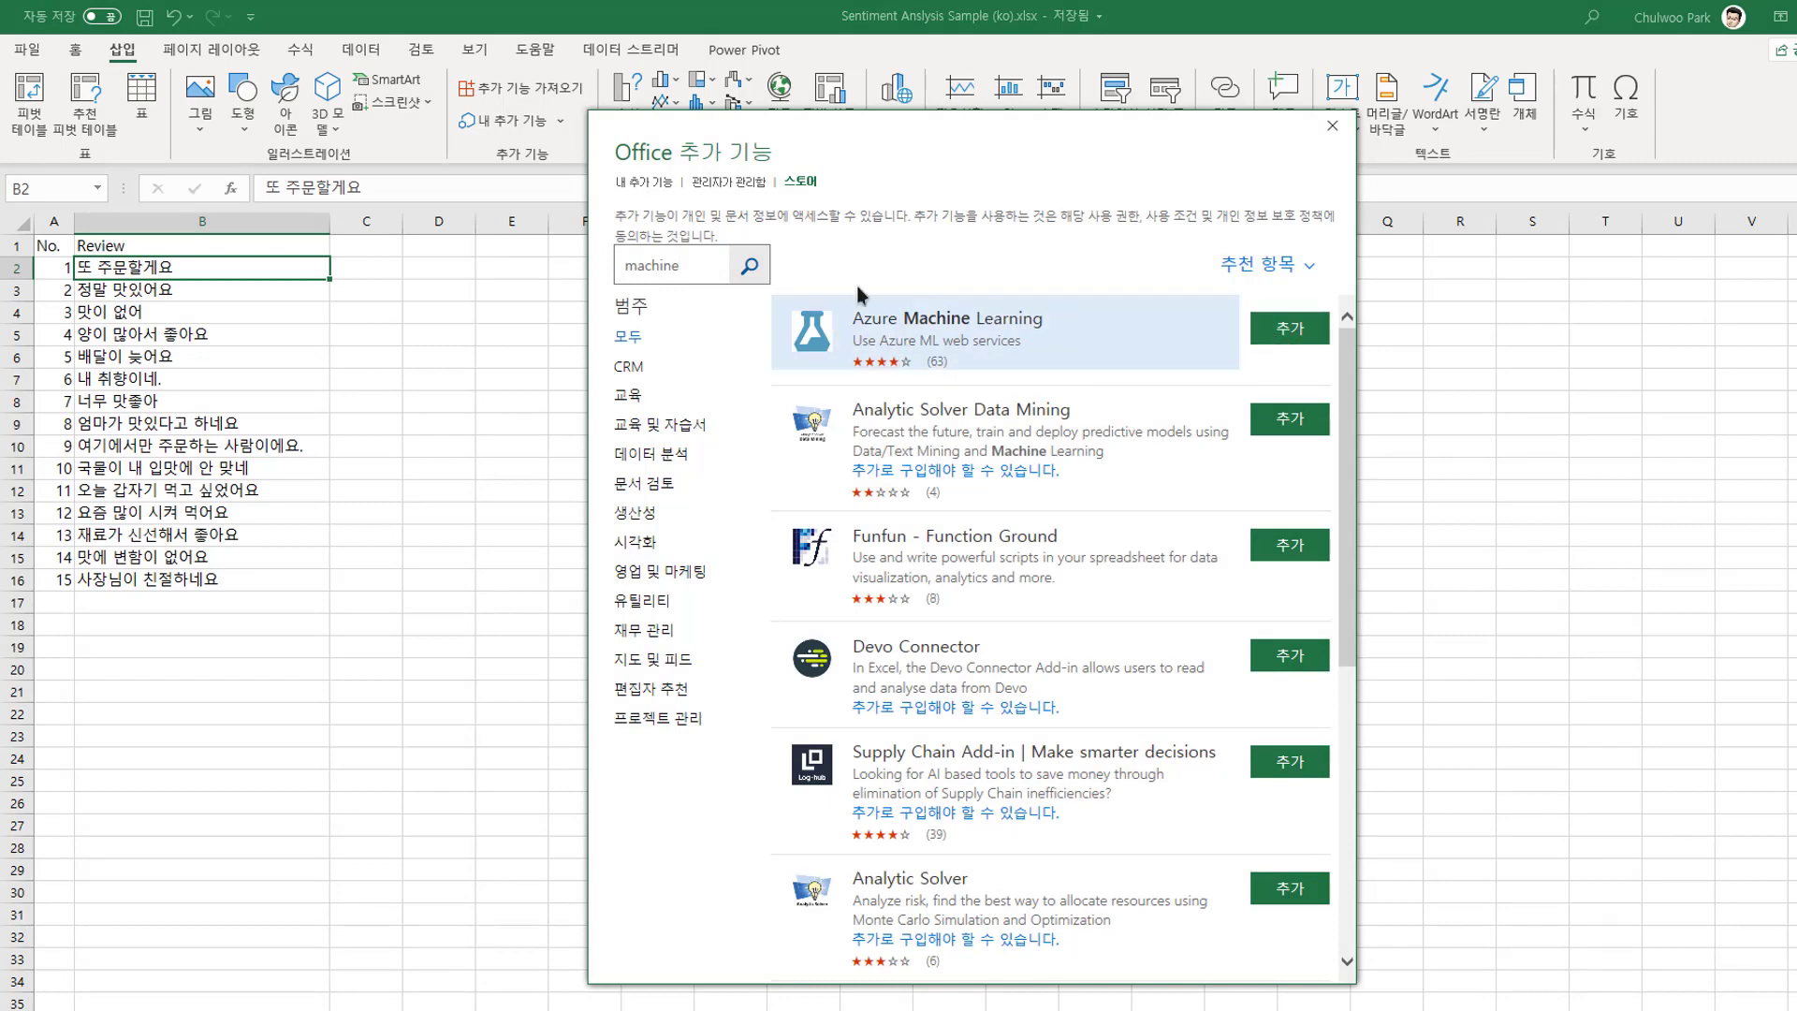
left_click(1332, 126)
left_click(560, 121)
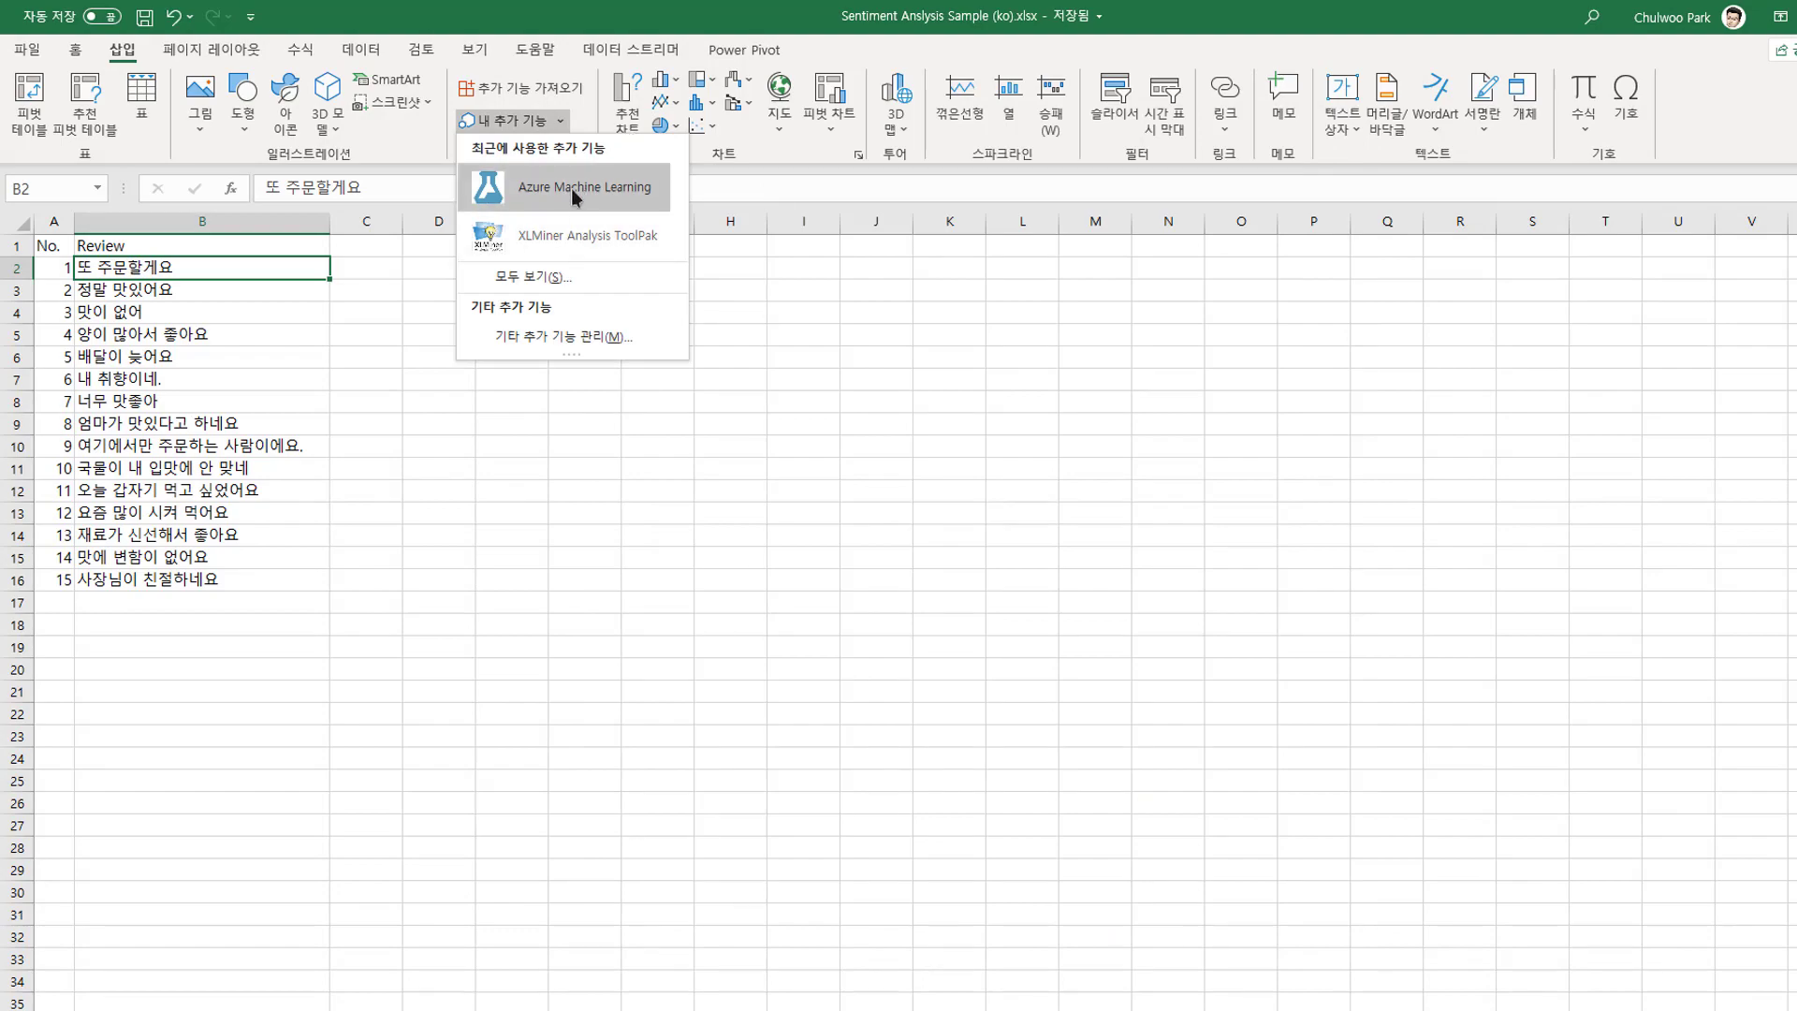
Launch Azure Machine Learning's Text Sentiment Analysis service and inspect its tweet_text input schema
left_click(571, 188)
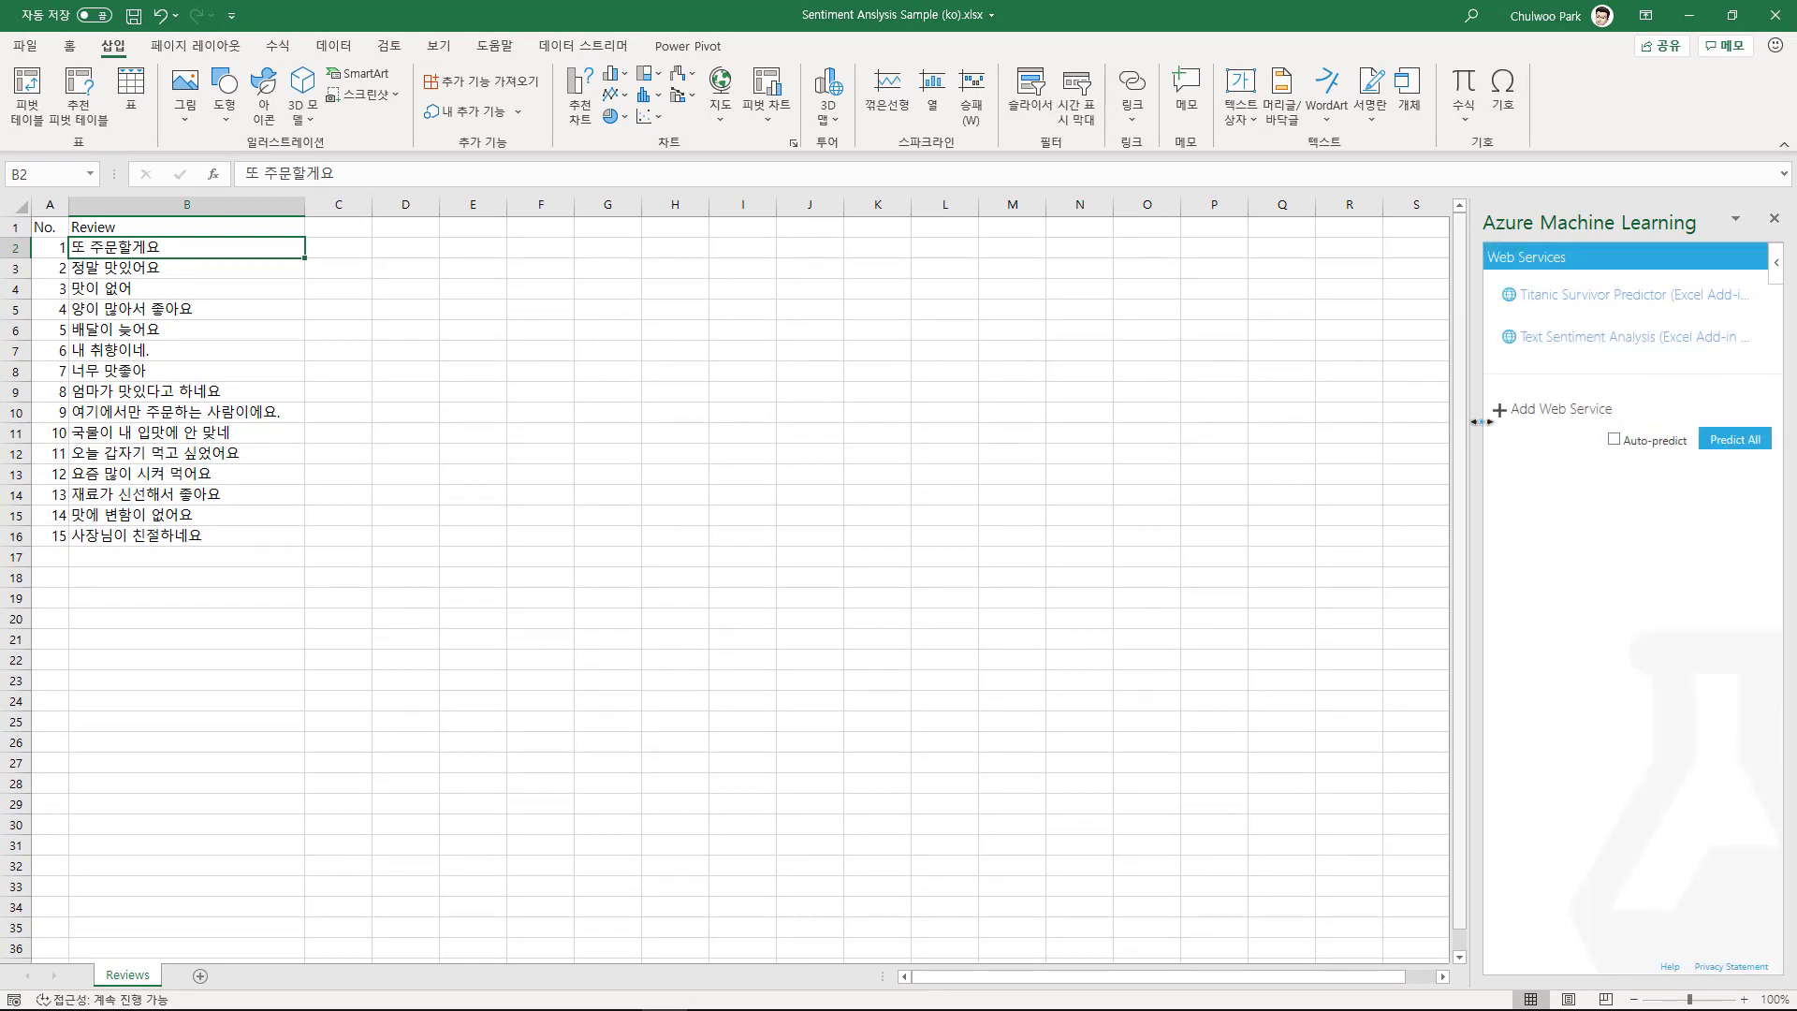
left_click(1633, 337)
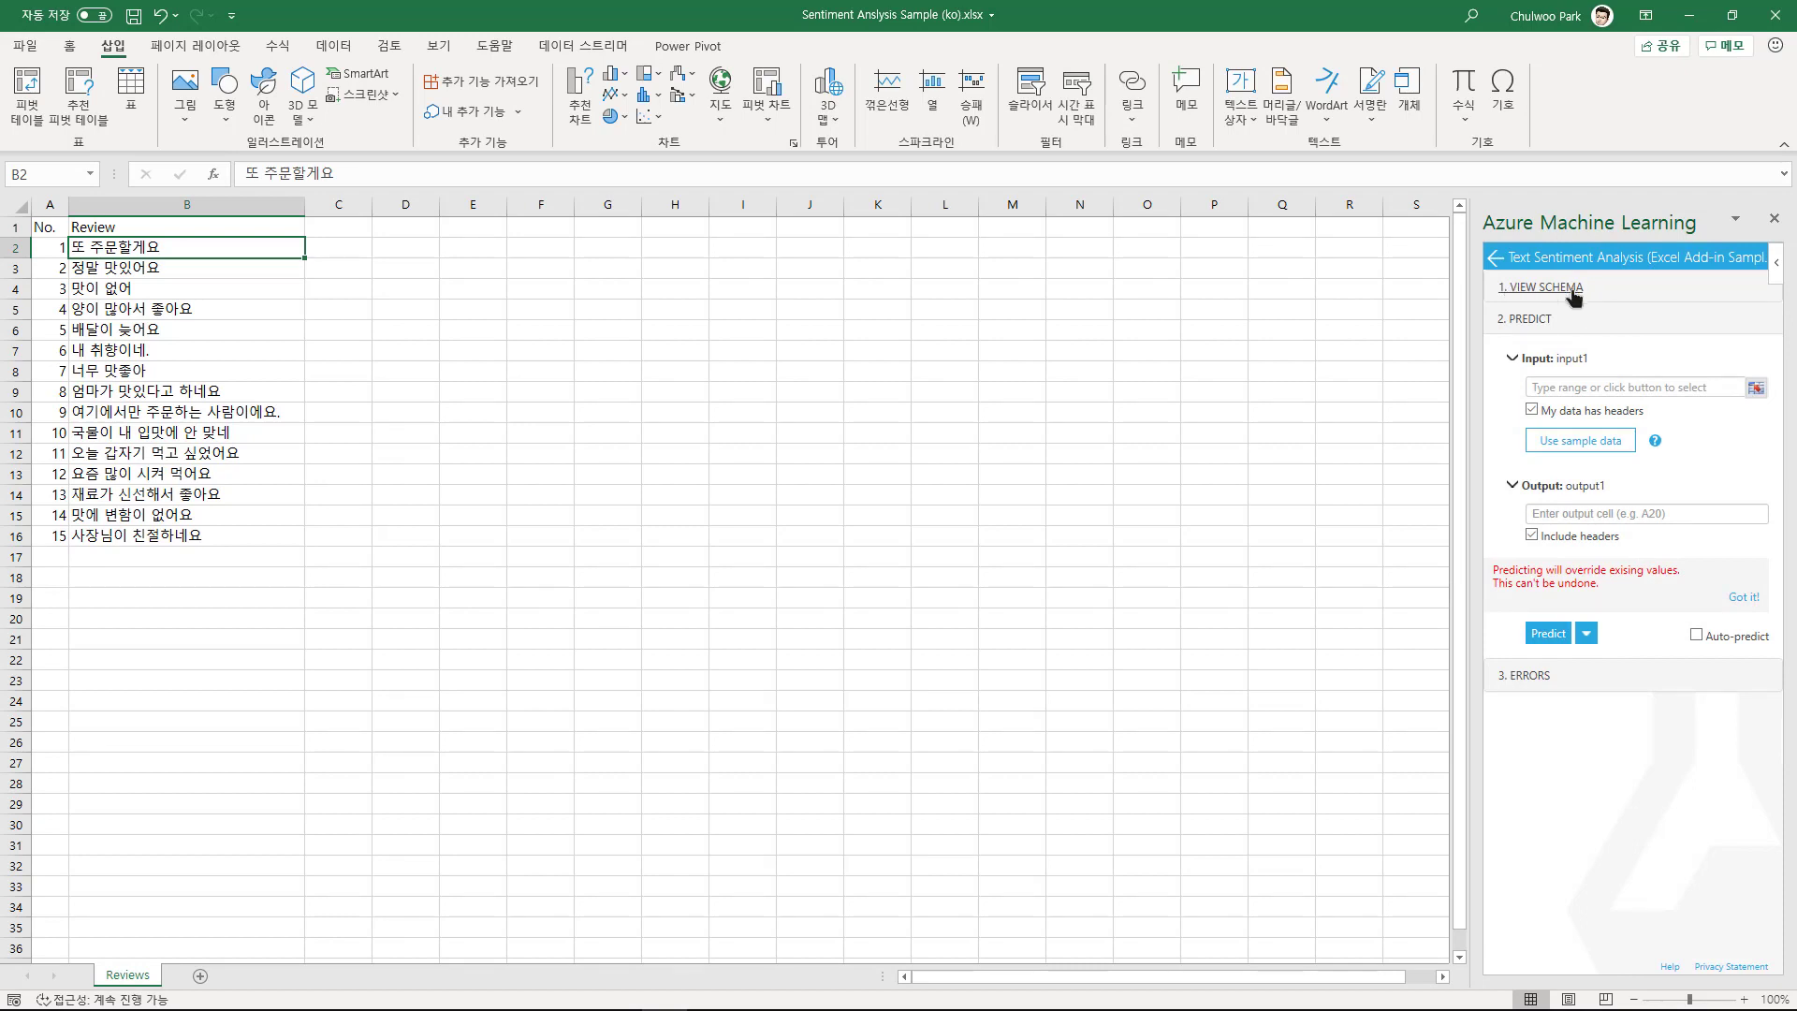
left_click(1521, 291)
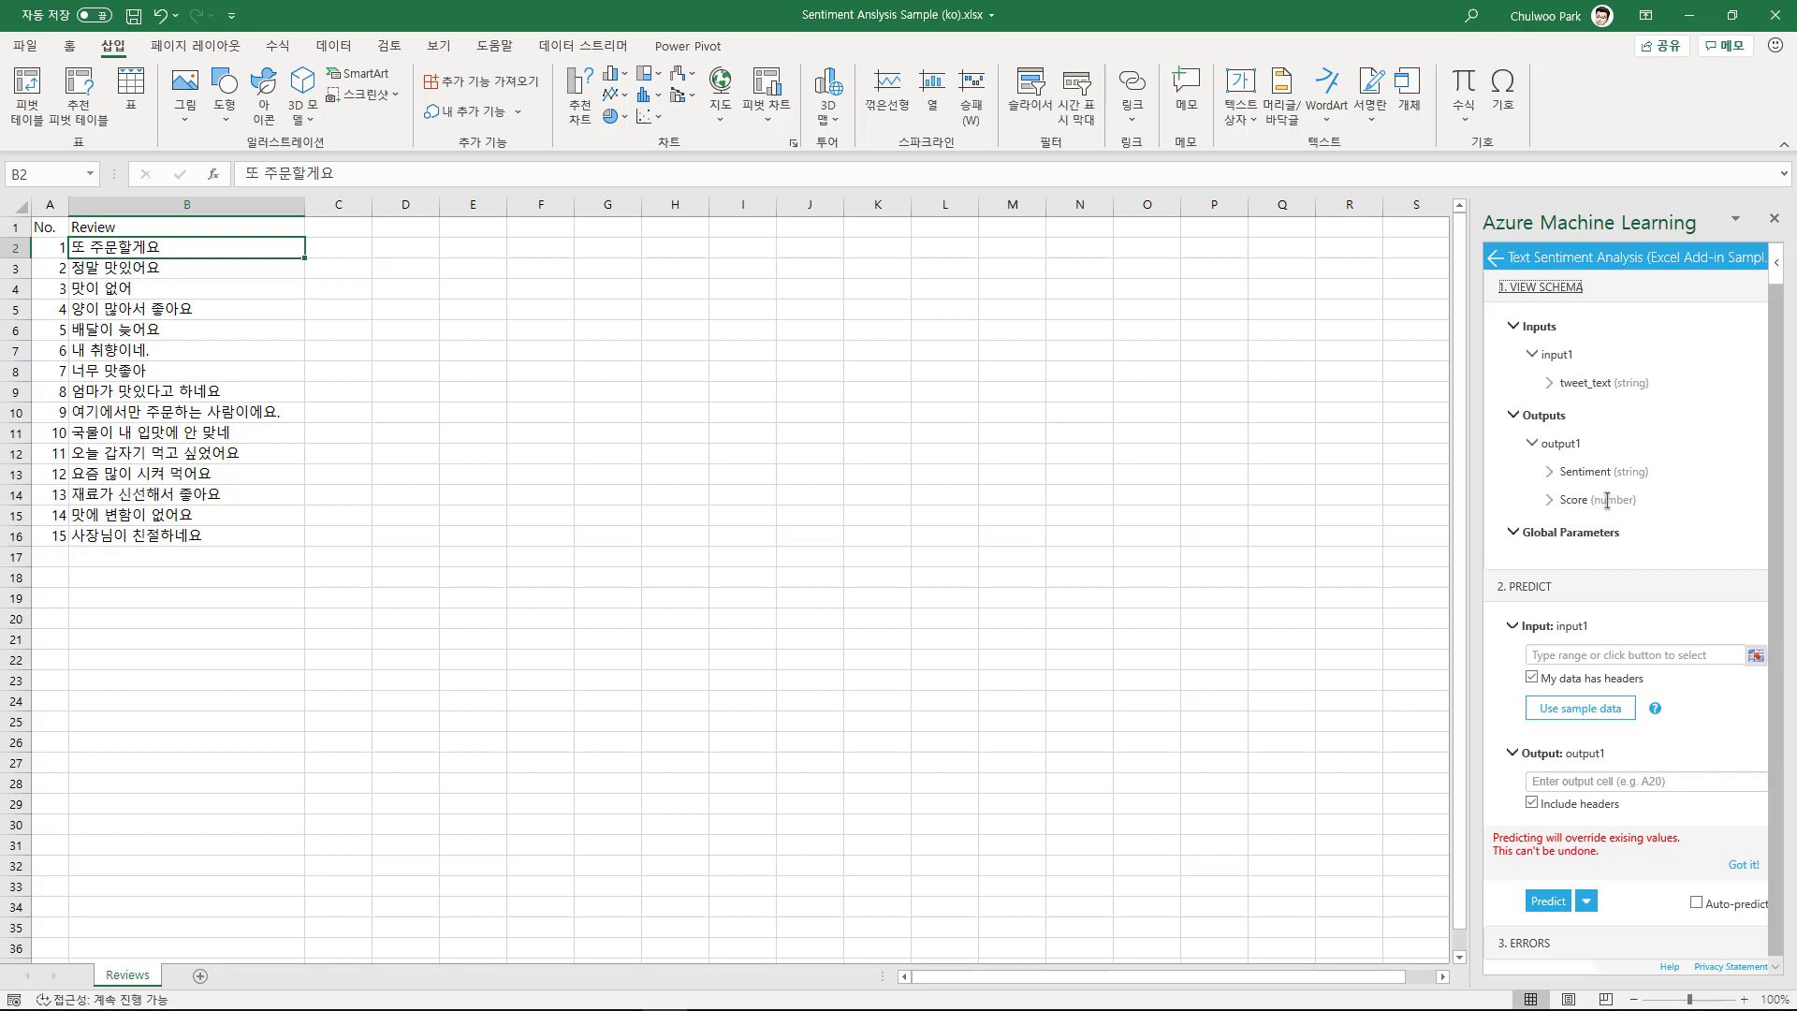
left_click(1516, 288)
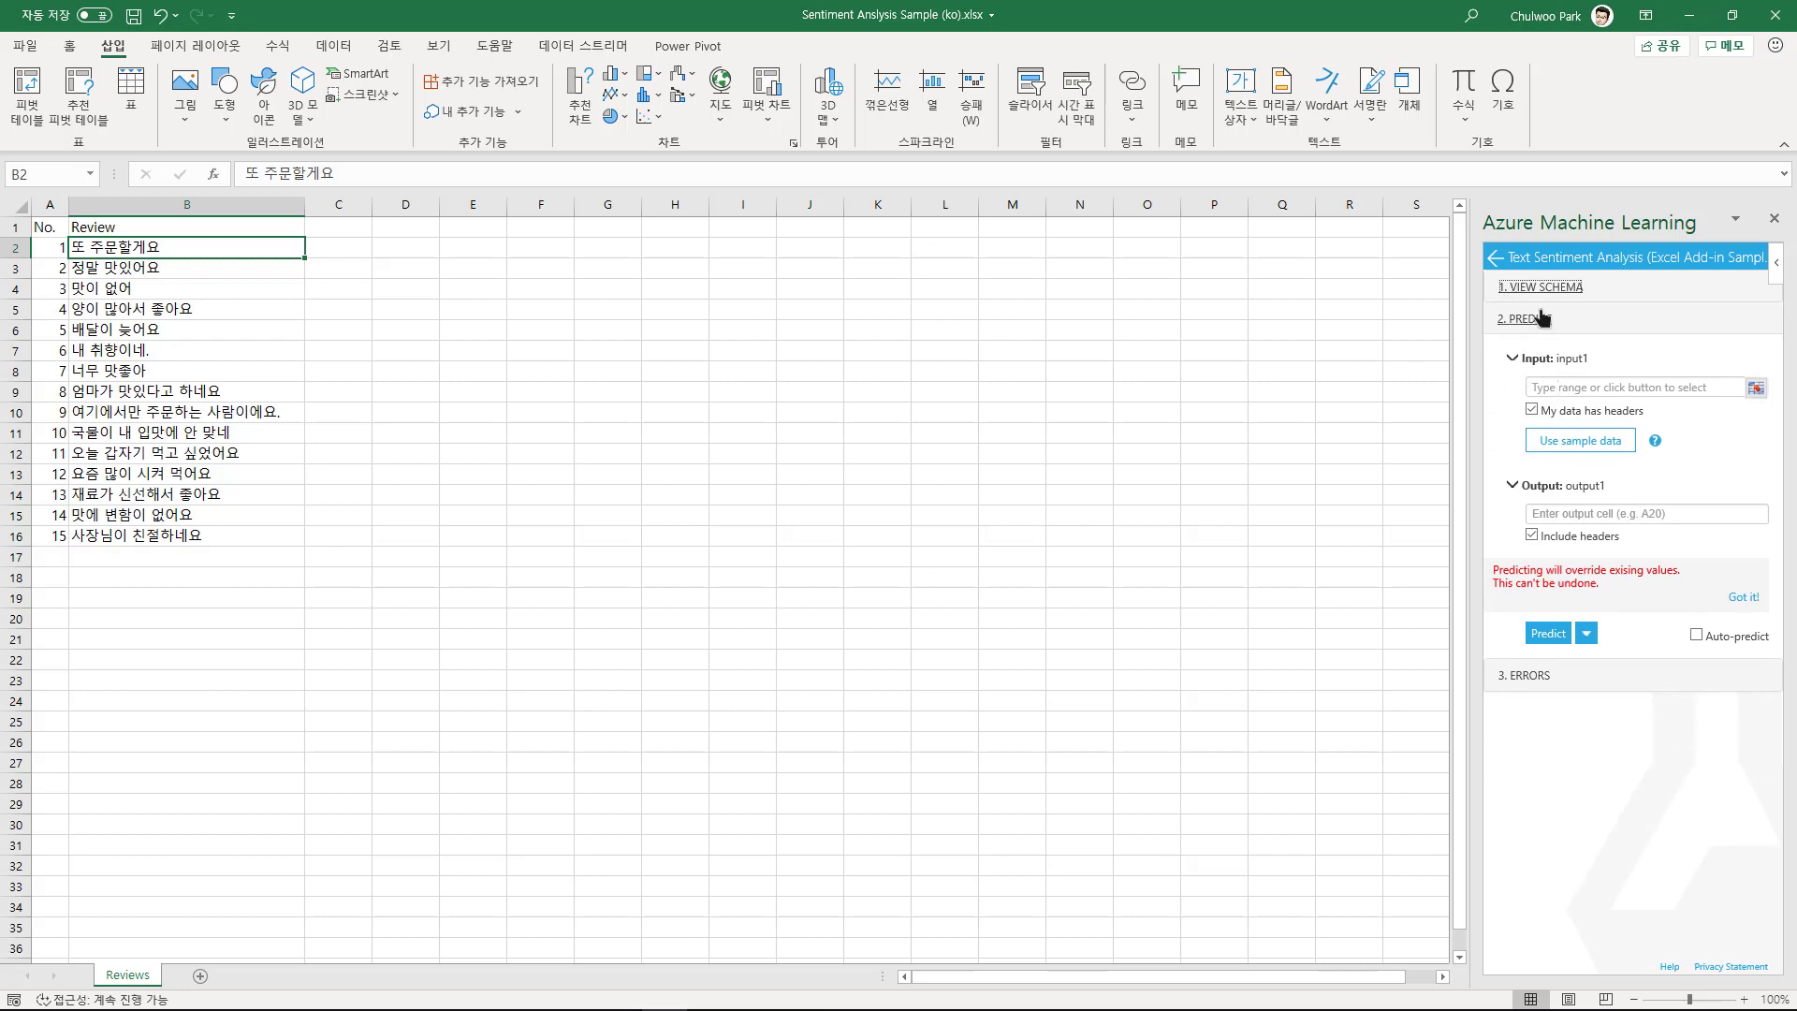
left_click(1534, 287)
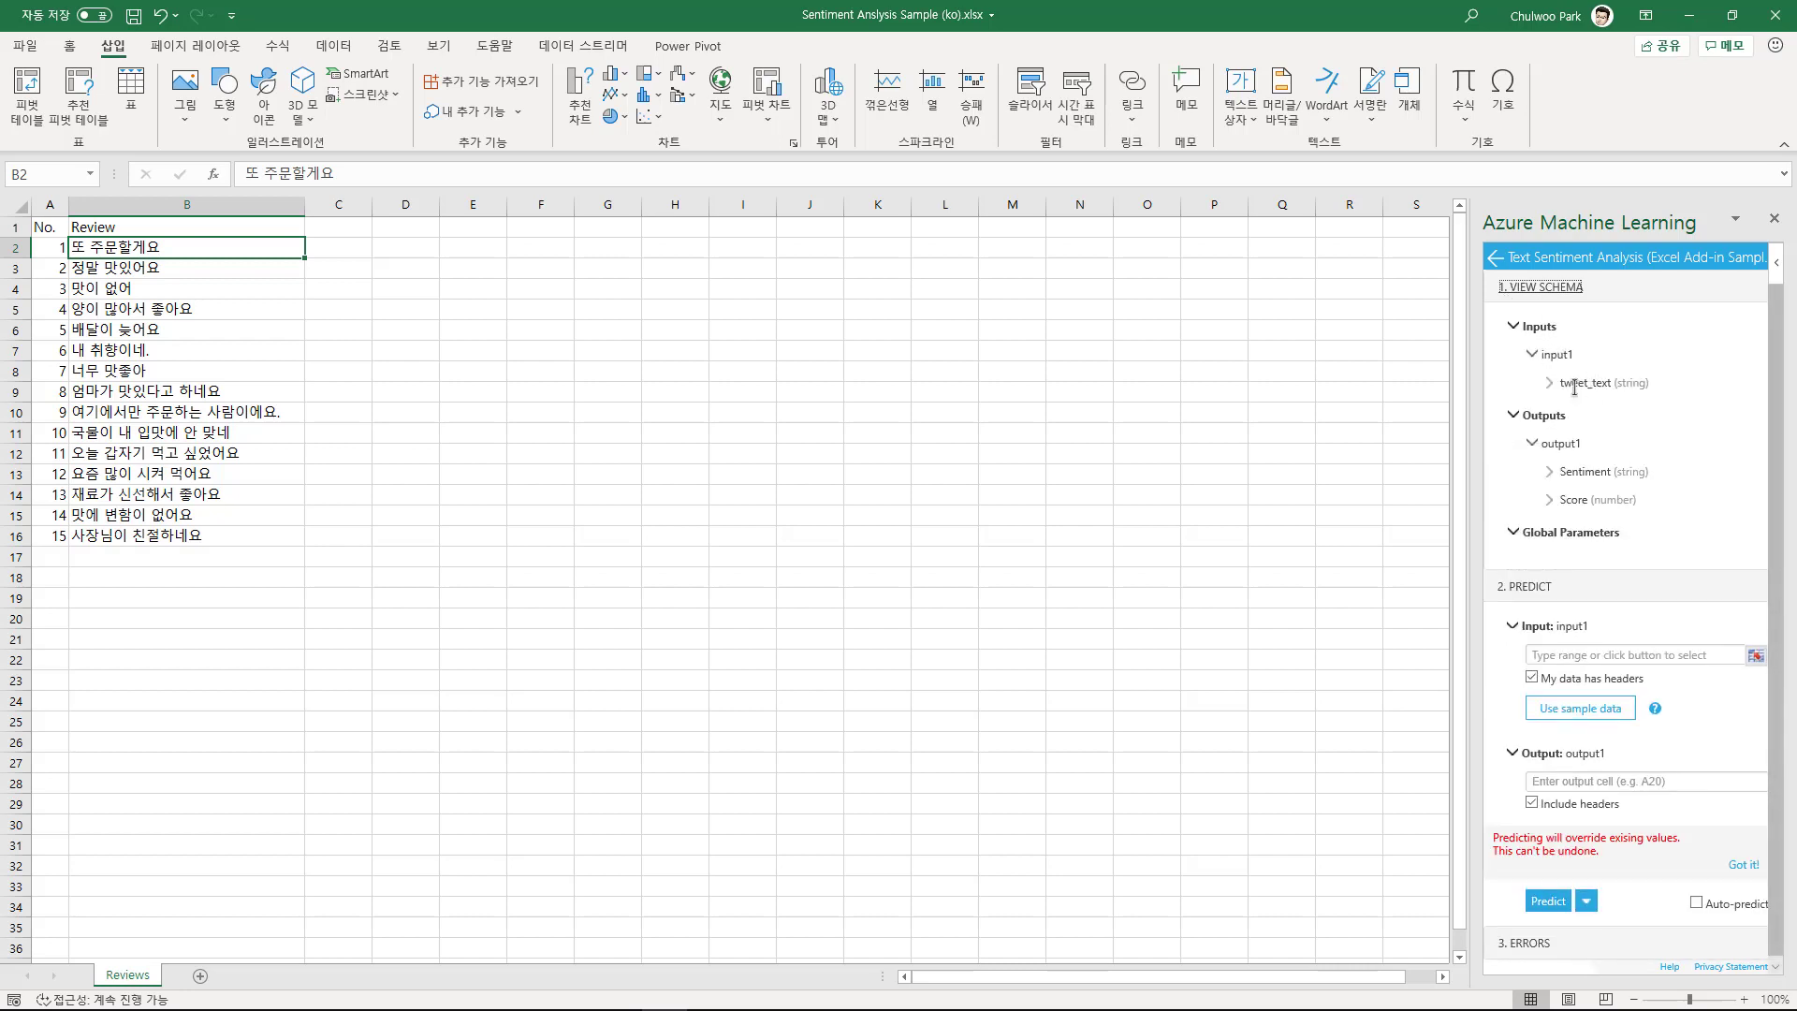
left_click_drag(1559, 382, 1614, 391)
left_click(1513, 326)
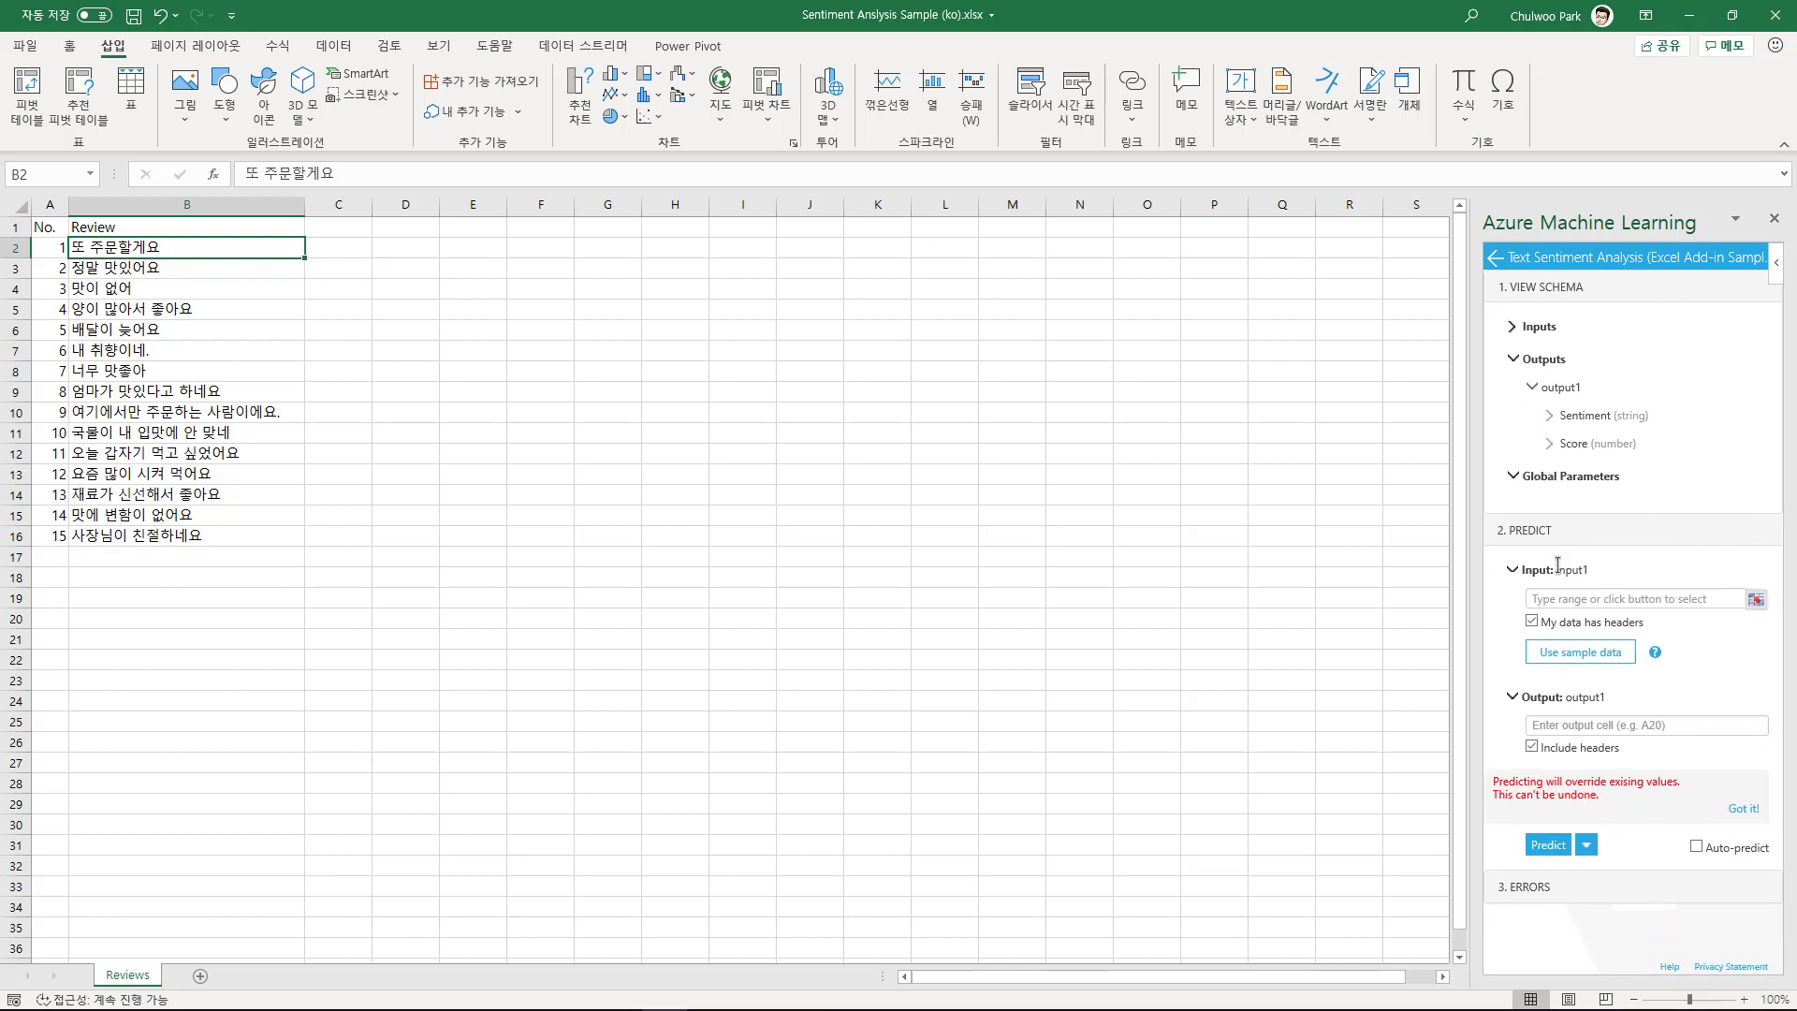
Set the model's input range to Reviews!B1:B16, including the header
left_click(1755, 600)
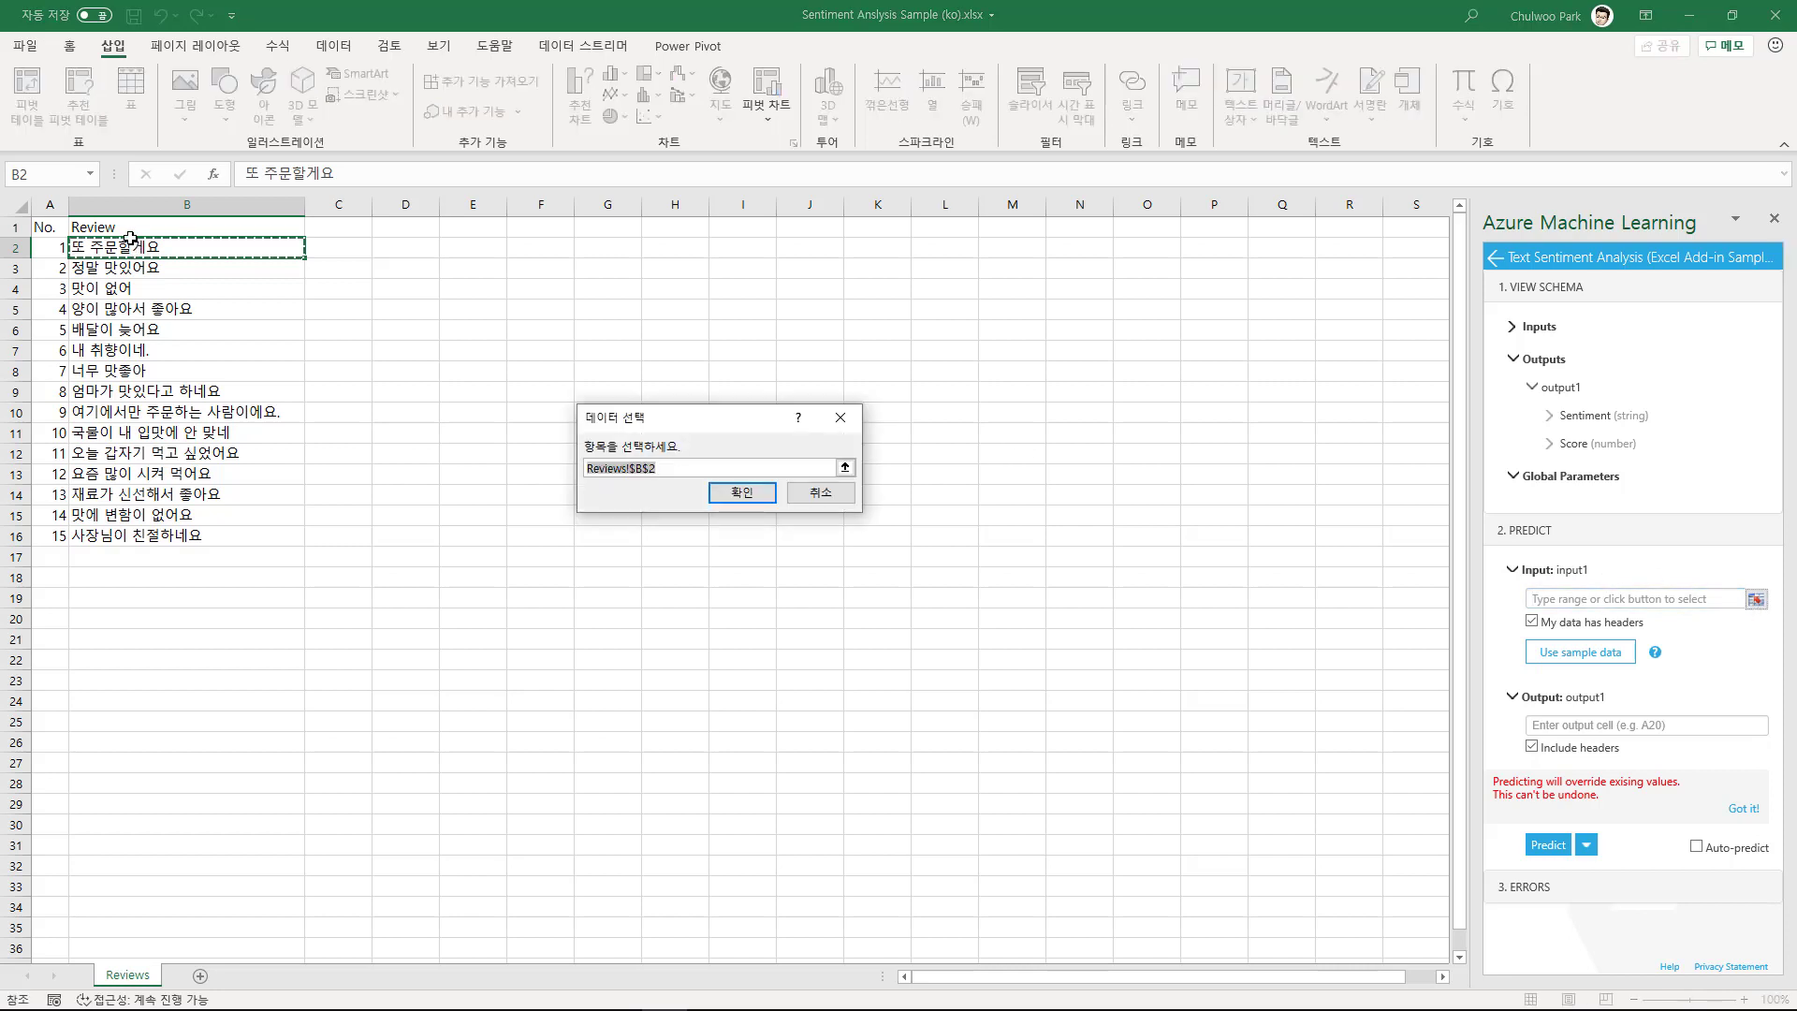
left_click_drag(129, 231, 155, 540)
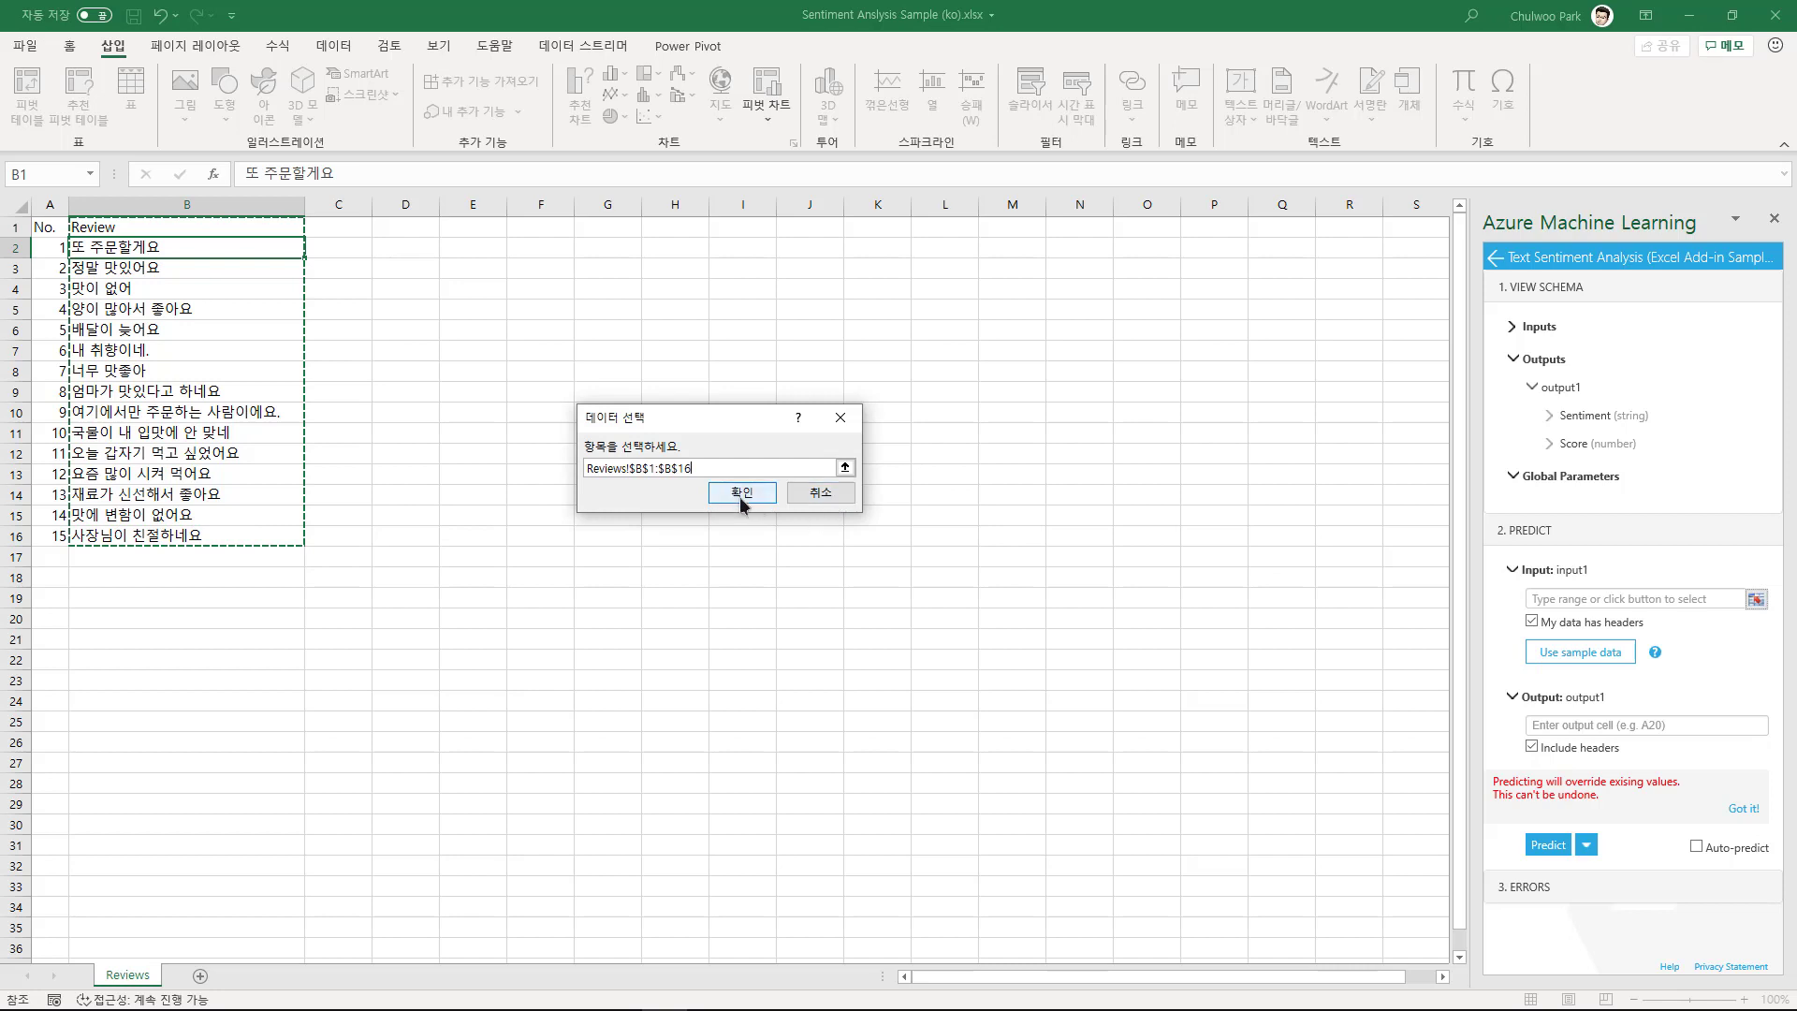
left_click(740, 499)
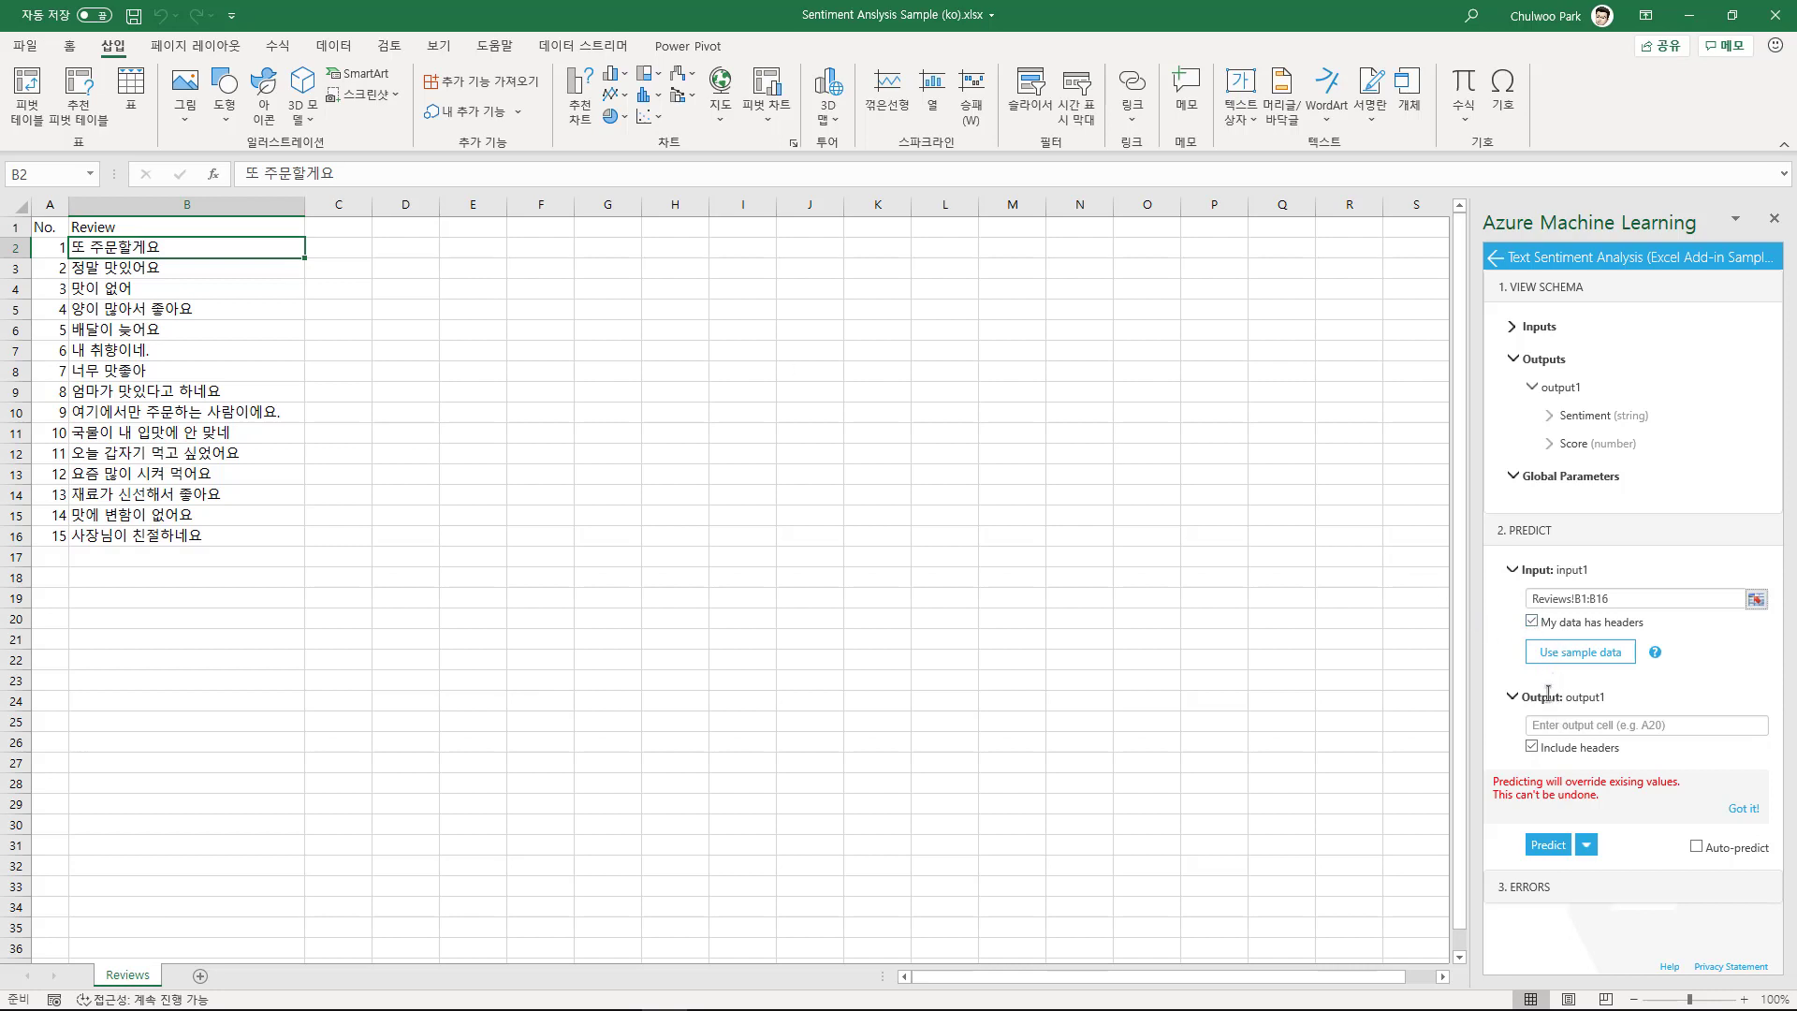
Set output to E1 and run Predict, which fails on the Review vs tweet_text mismatch
left_click(1555, 723)
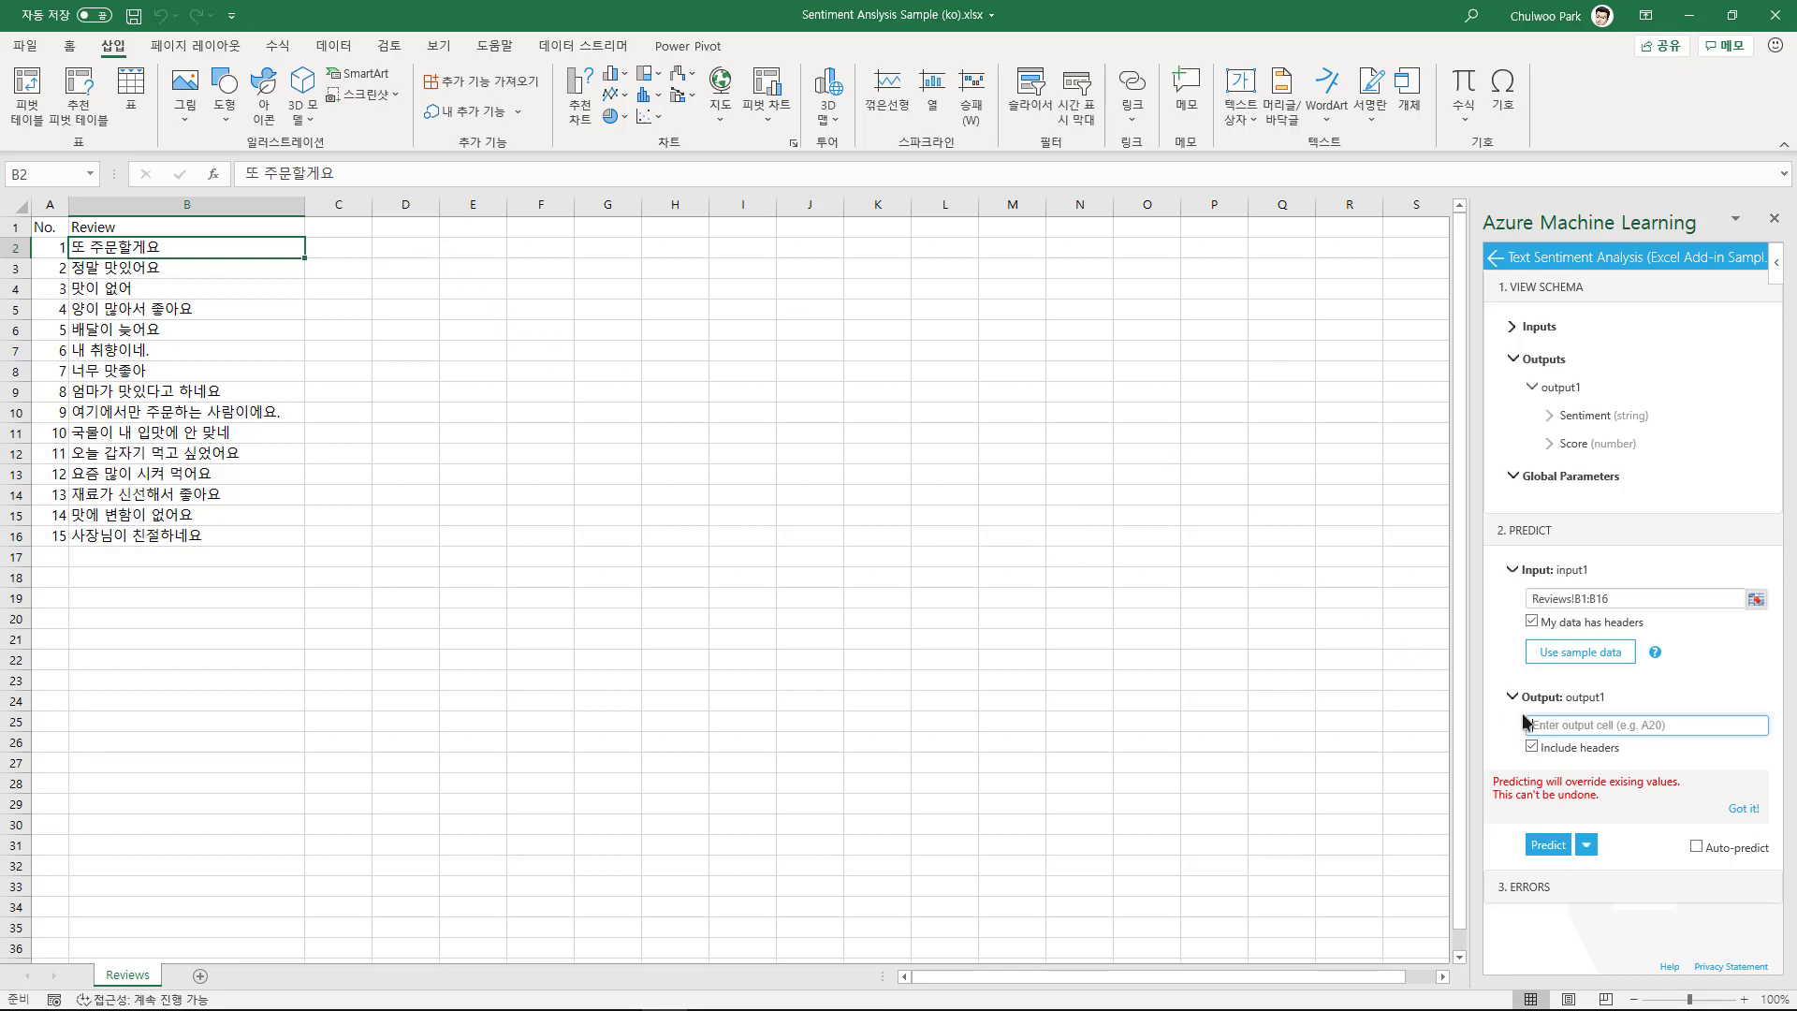
type("E1")
left_click(1543, 845)
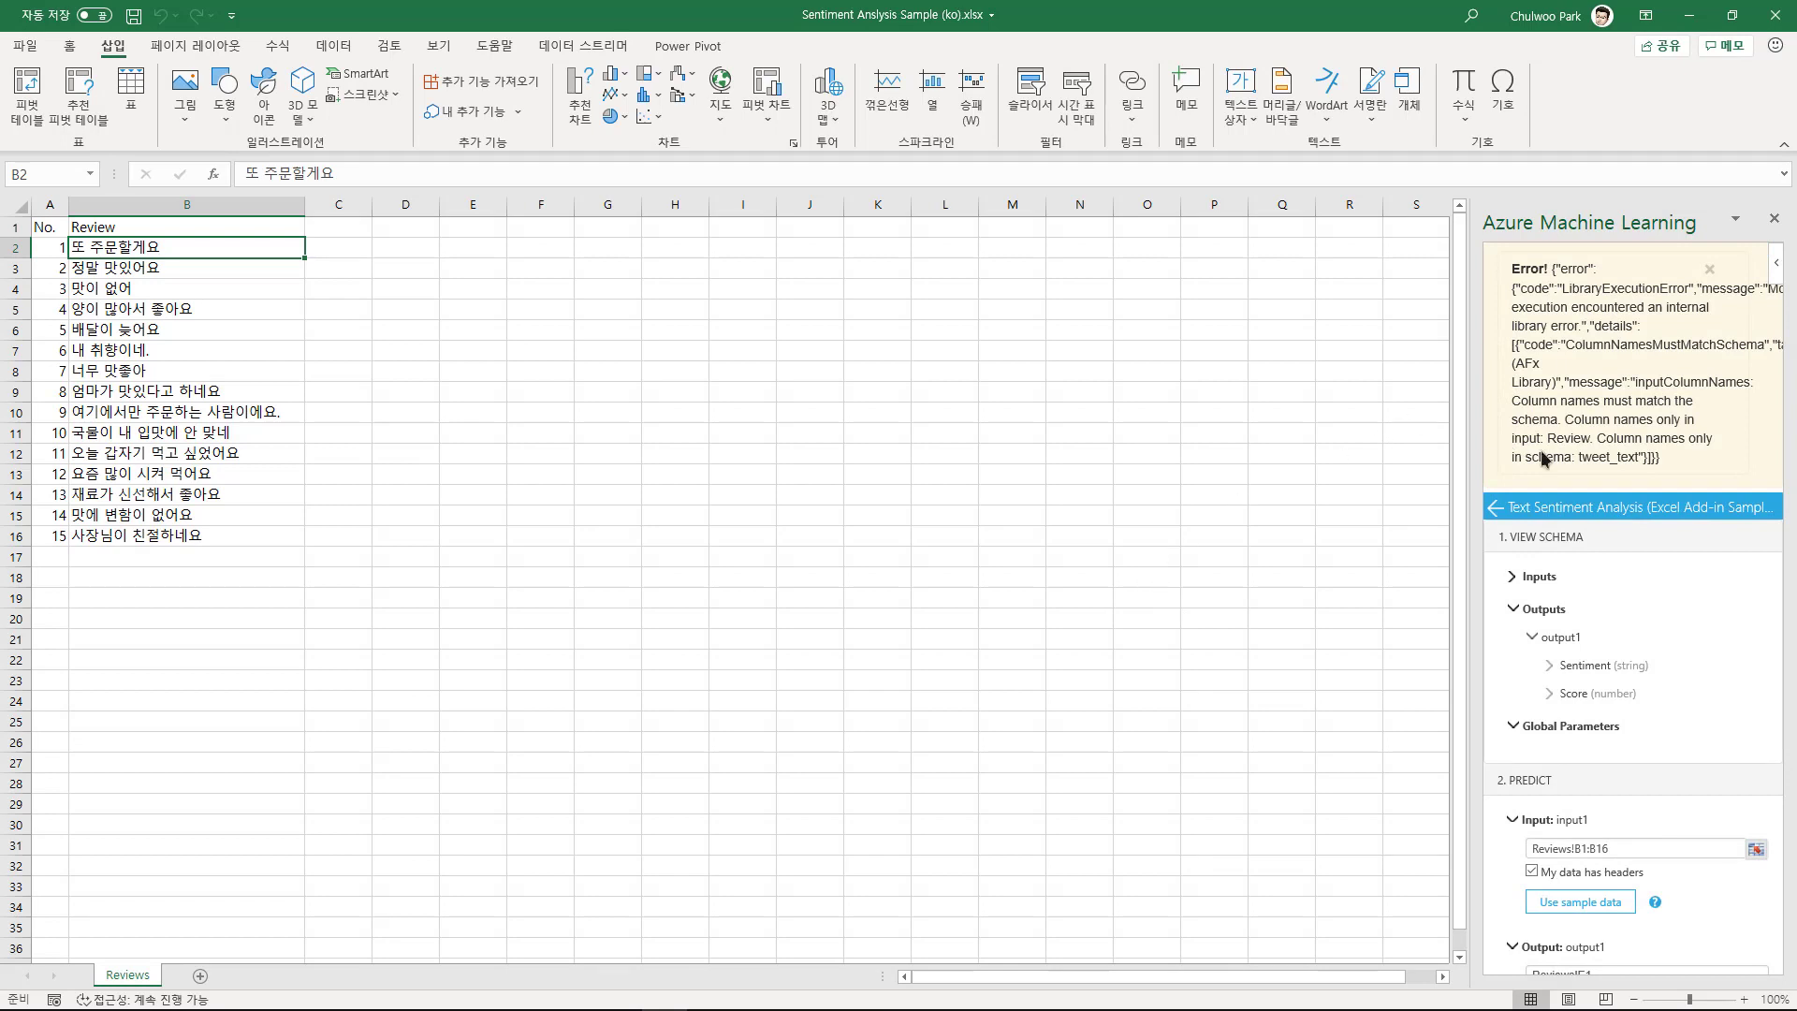
scroll(1586, 424, "down", 3)
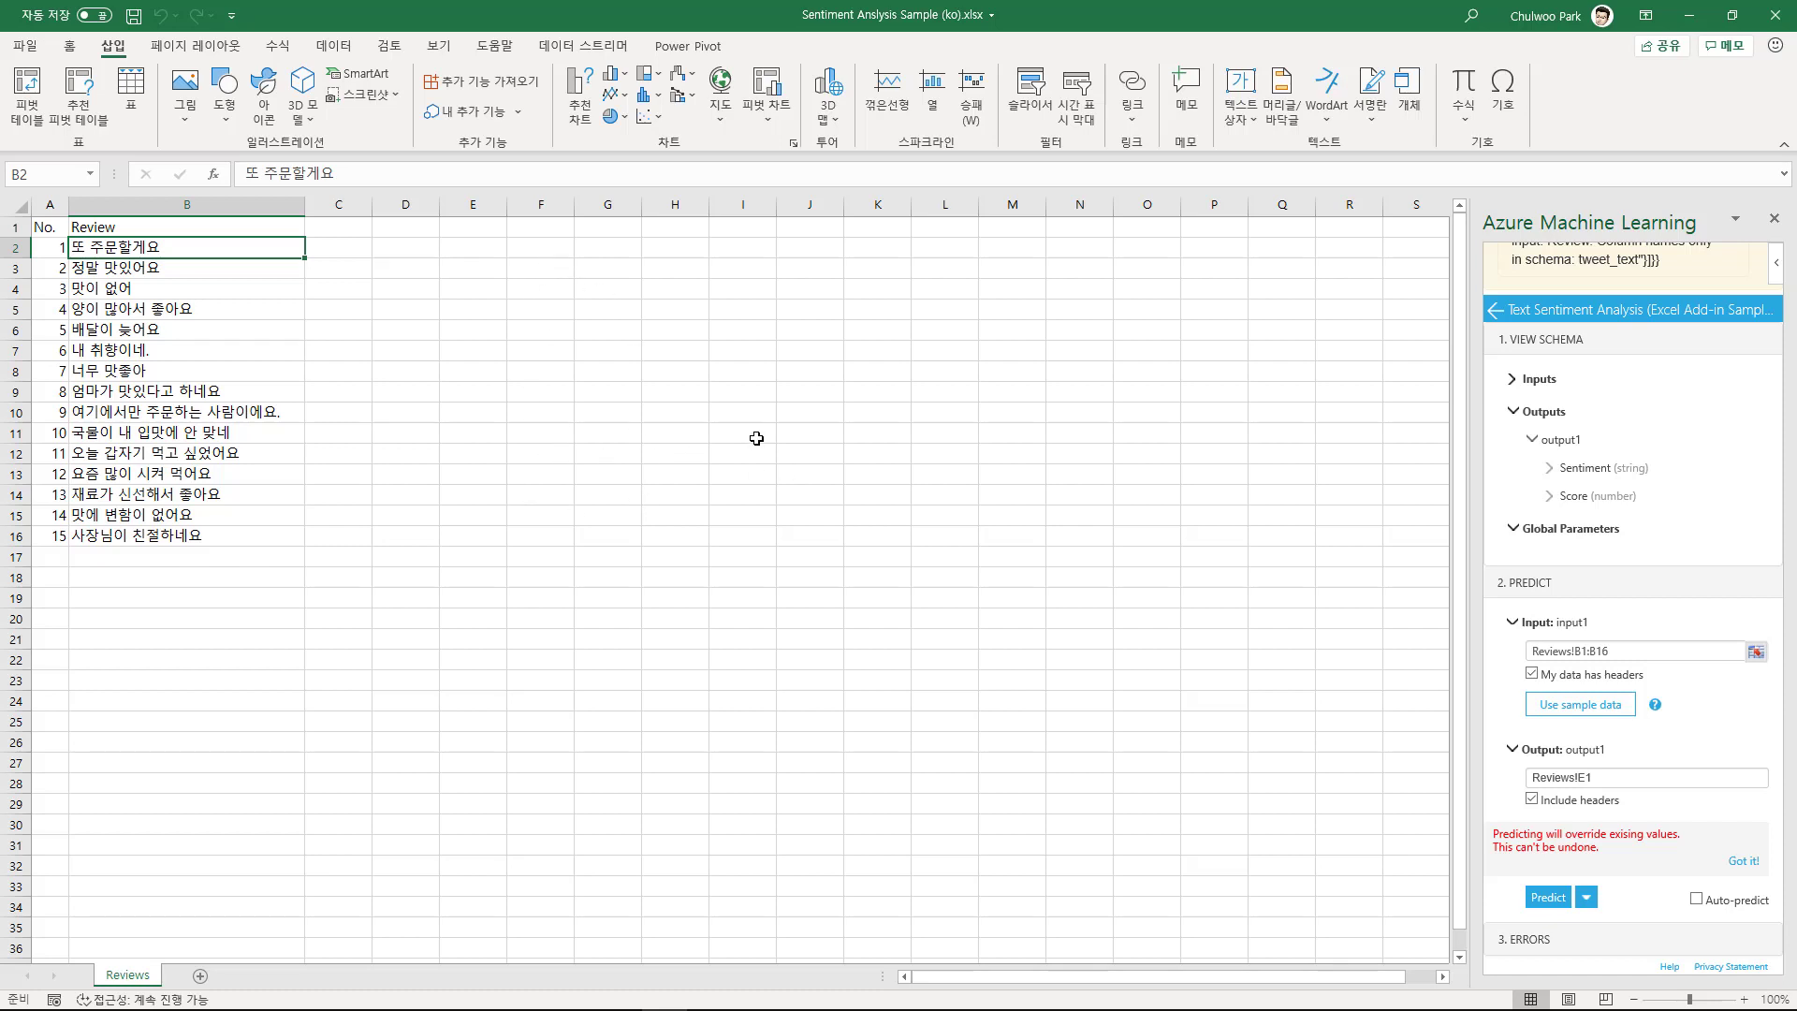
scroll(1591, 455, "up", 2)
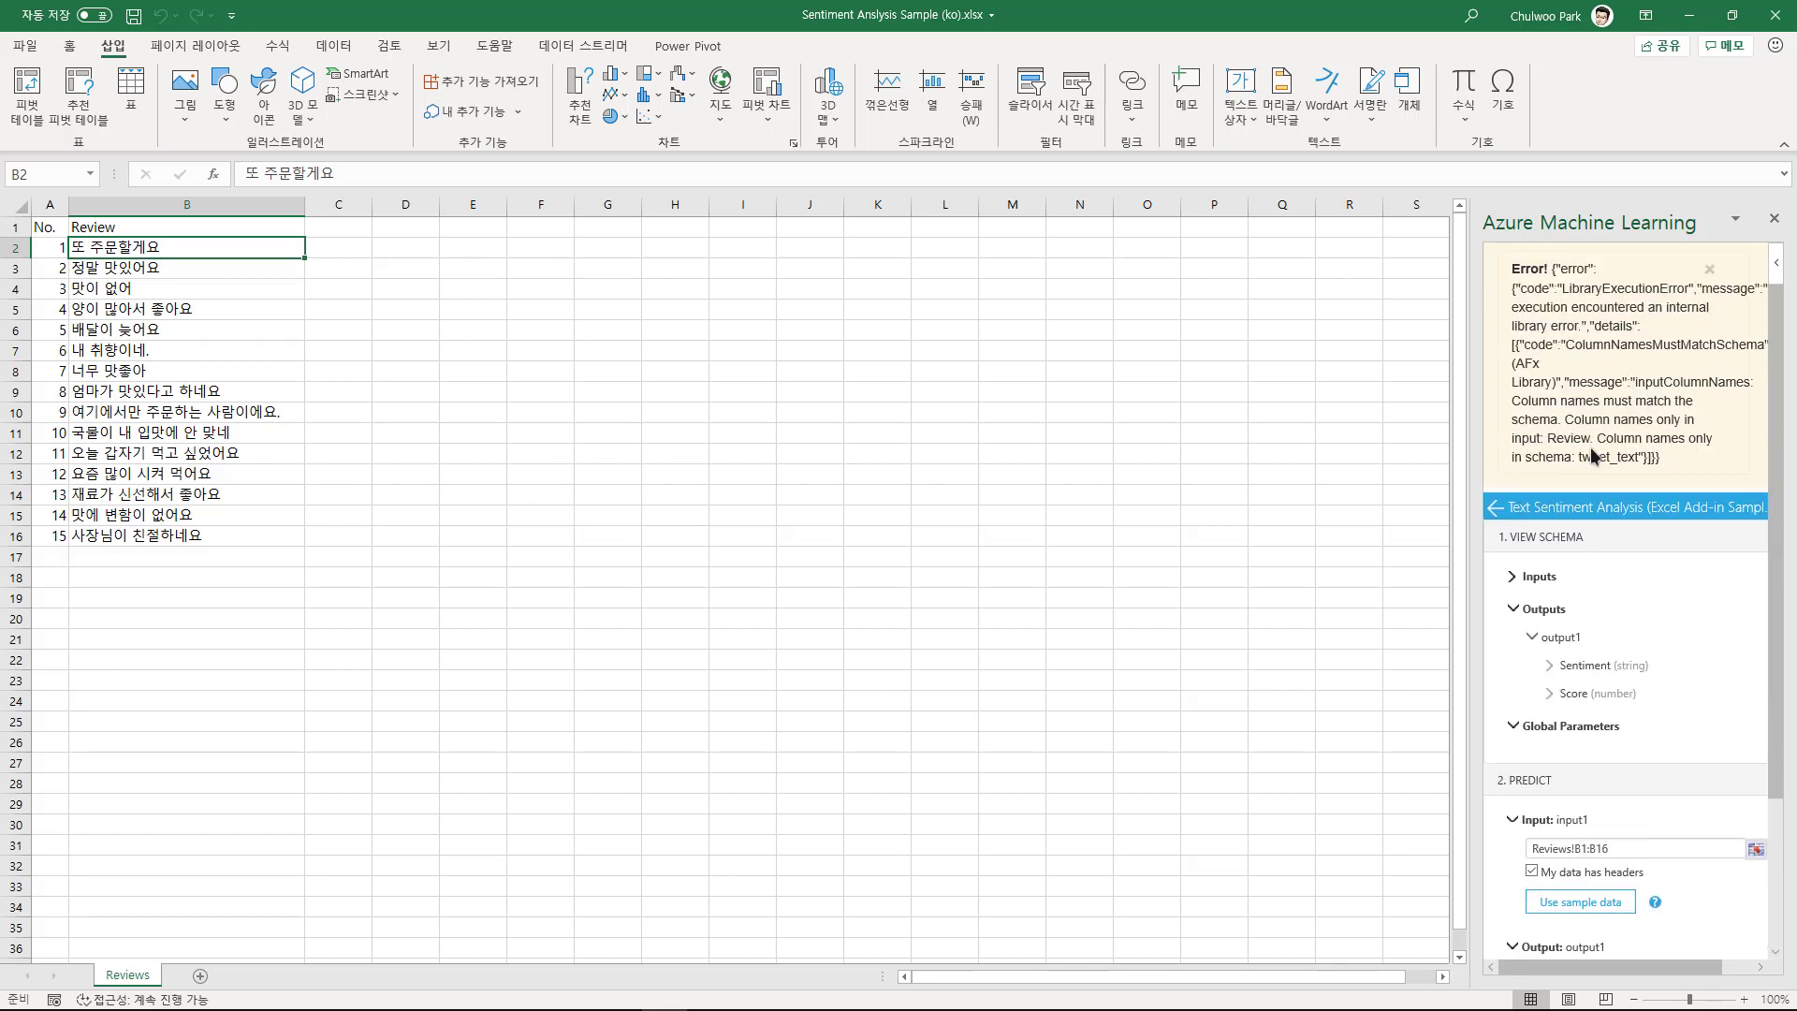
Select the fifteen Korean reviews in B2:B16 and close the Azure Machine Learning pane
scroll(1590, 463, "down", 2)
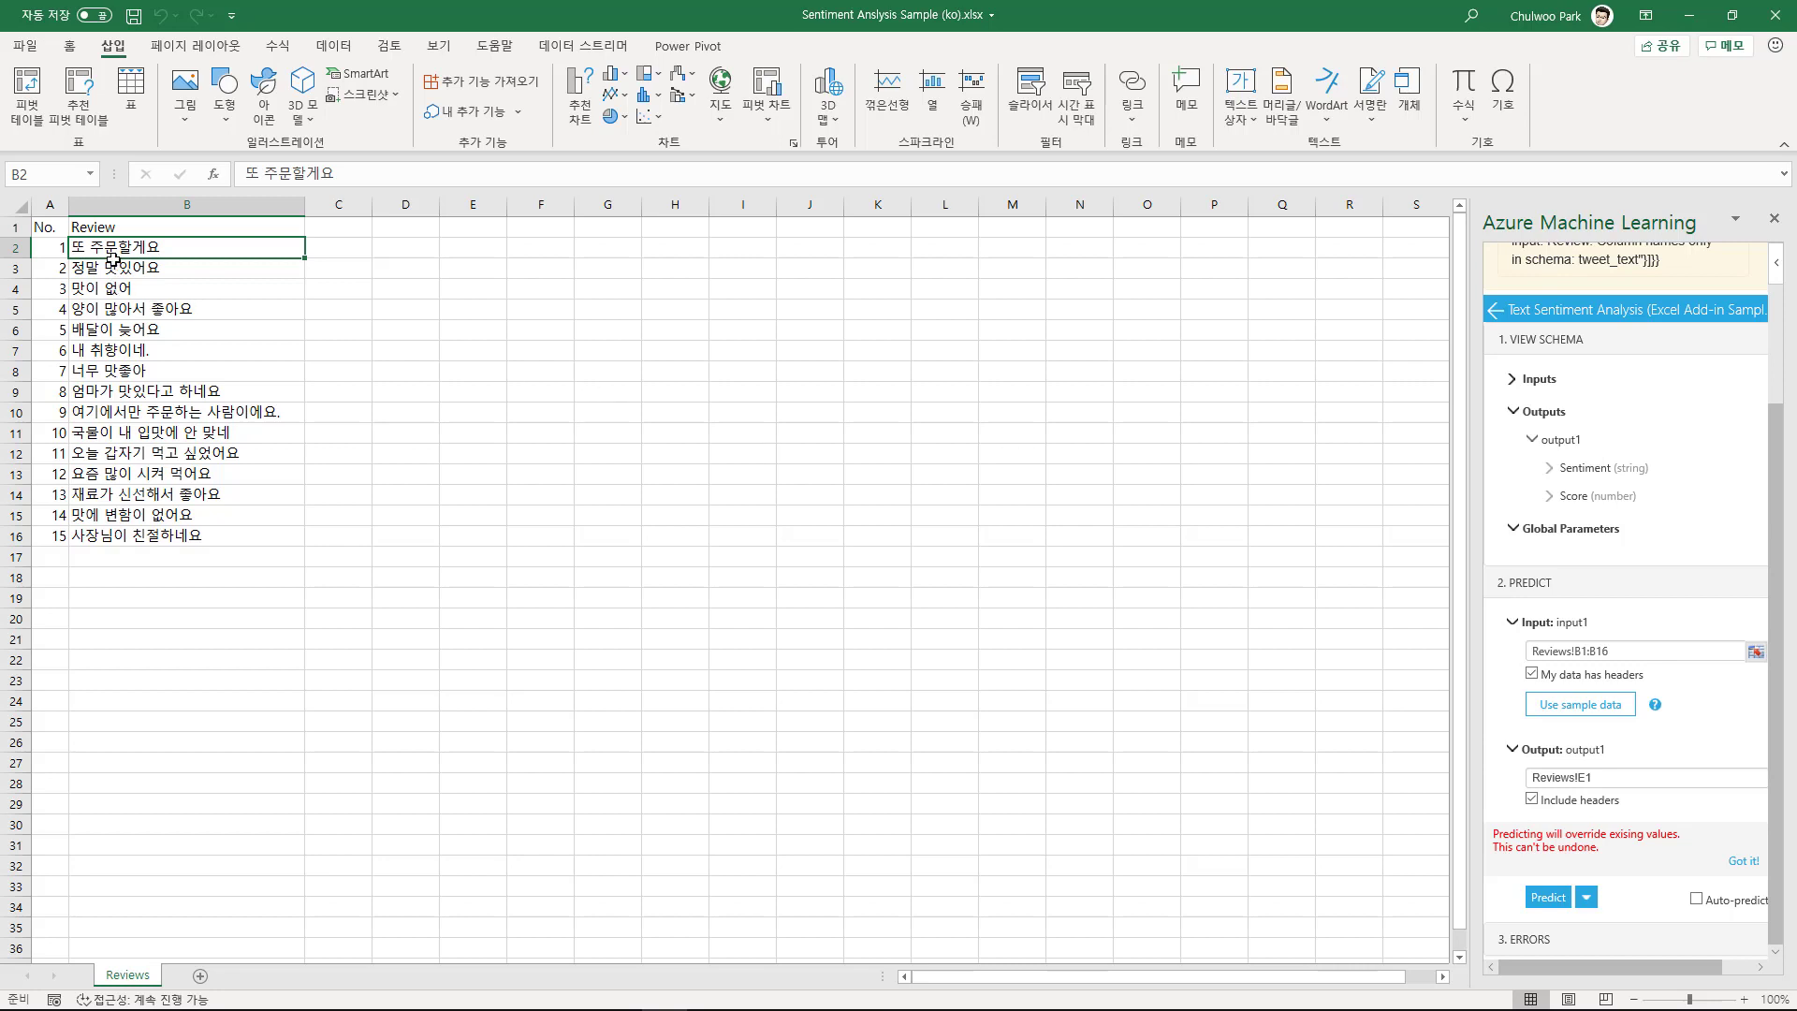
left_click_drag(112, 248, 112, 535)
left_click(121, 370)
left_click(129, 248)
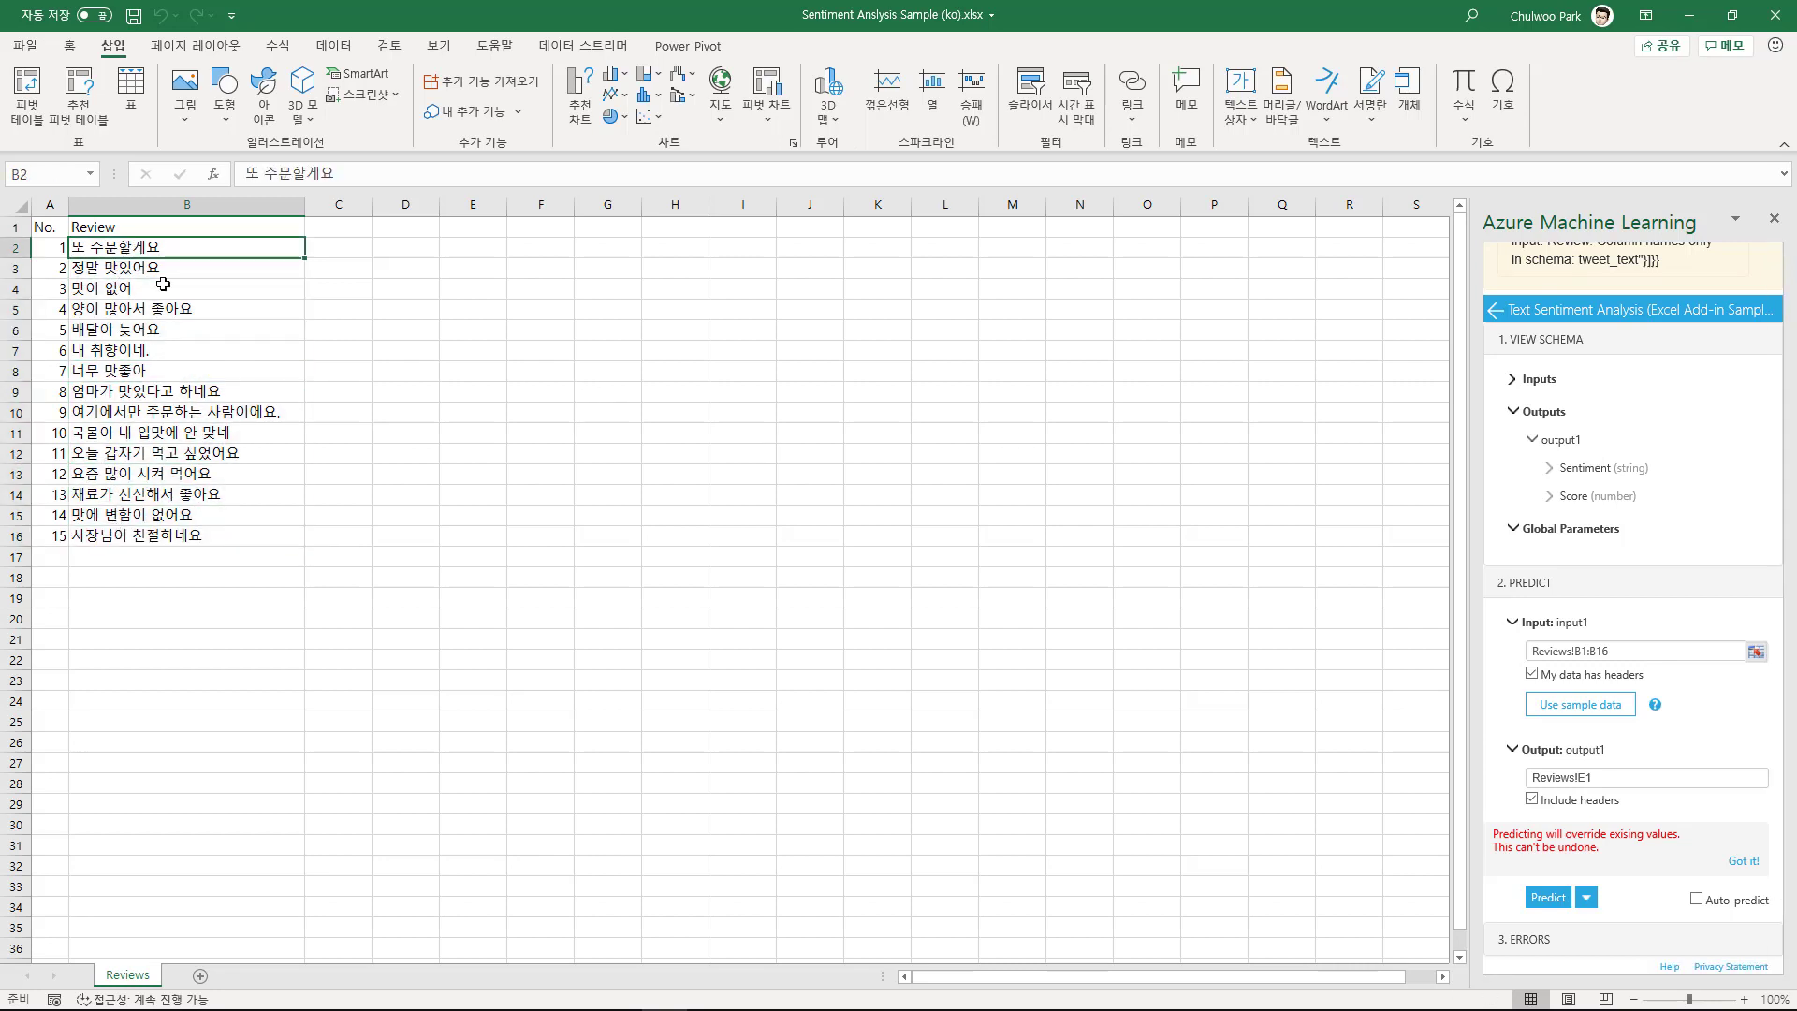
left_click(213, 537)
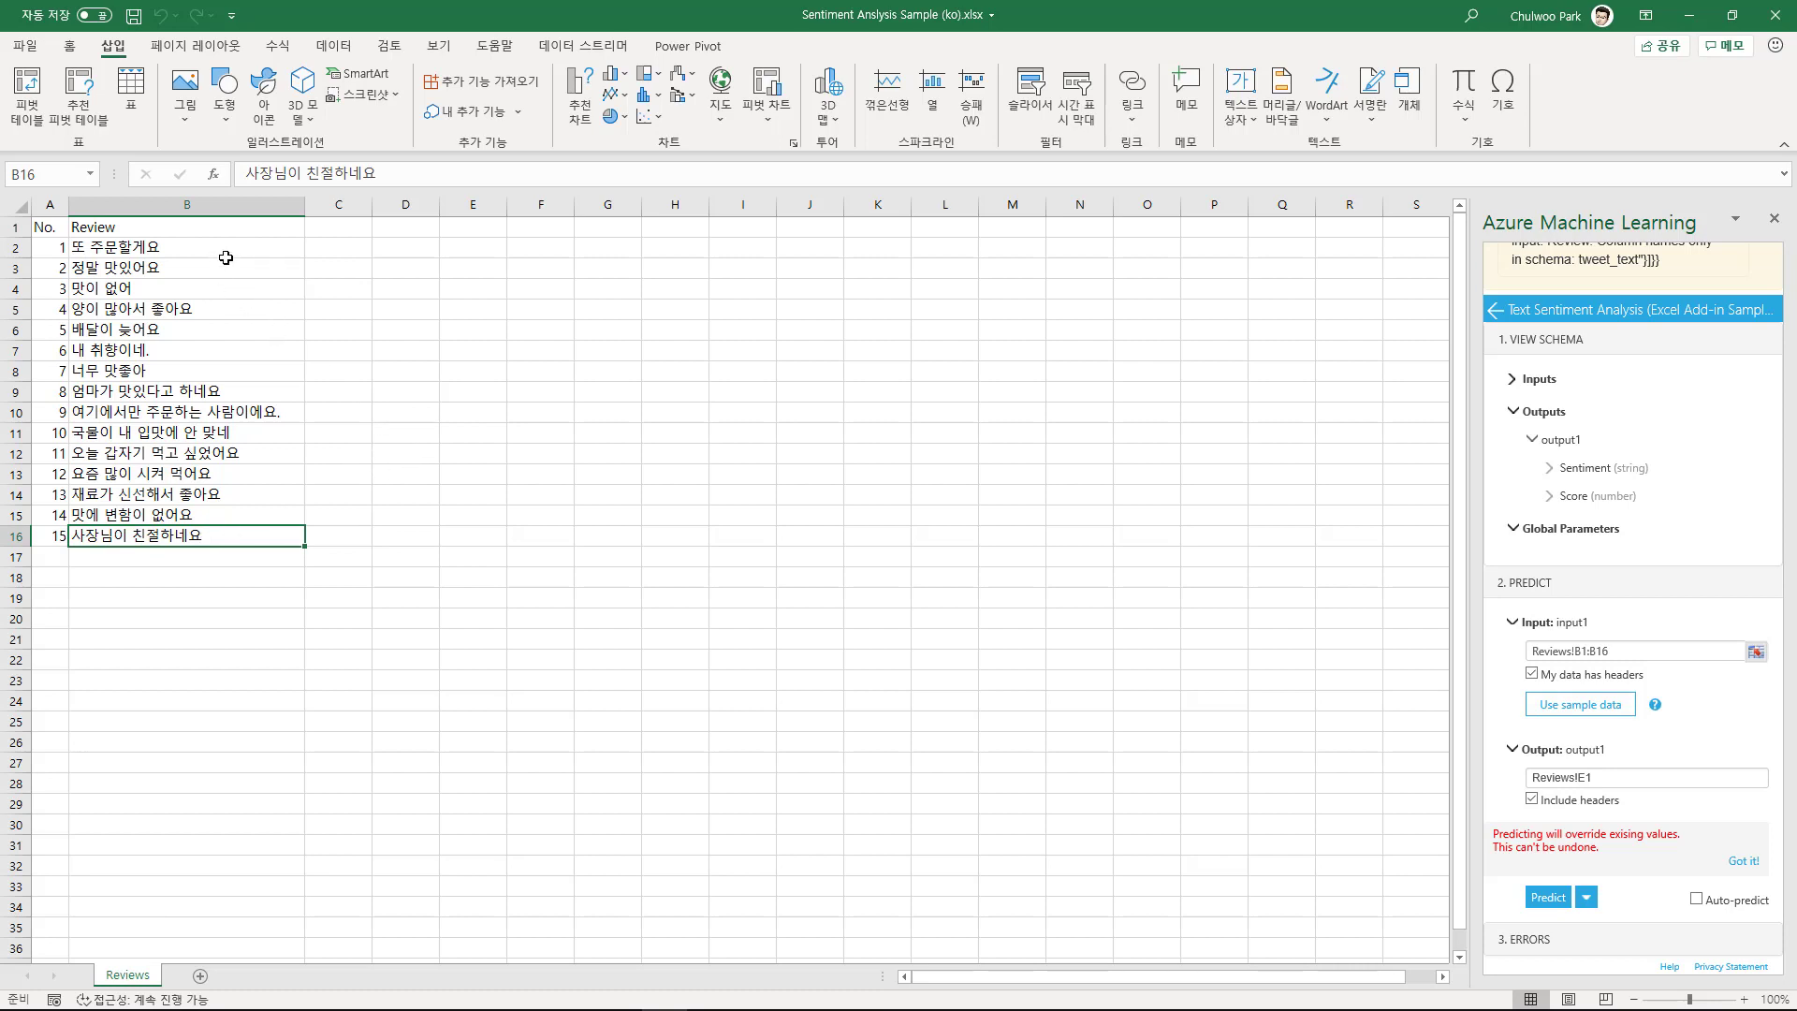
left_click_drag(226, 257, 217, 534)
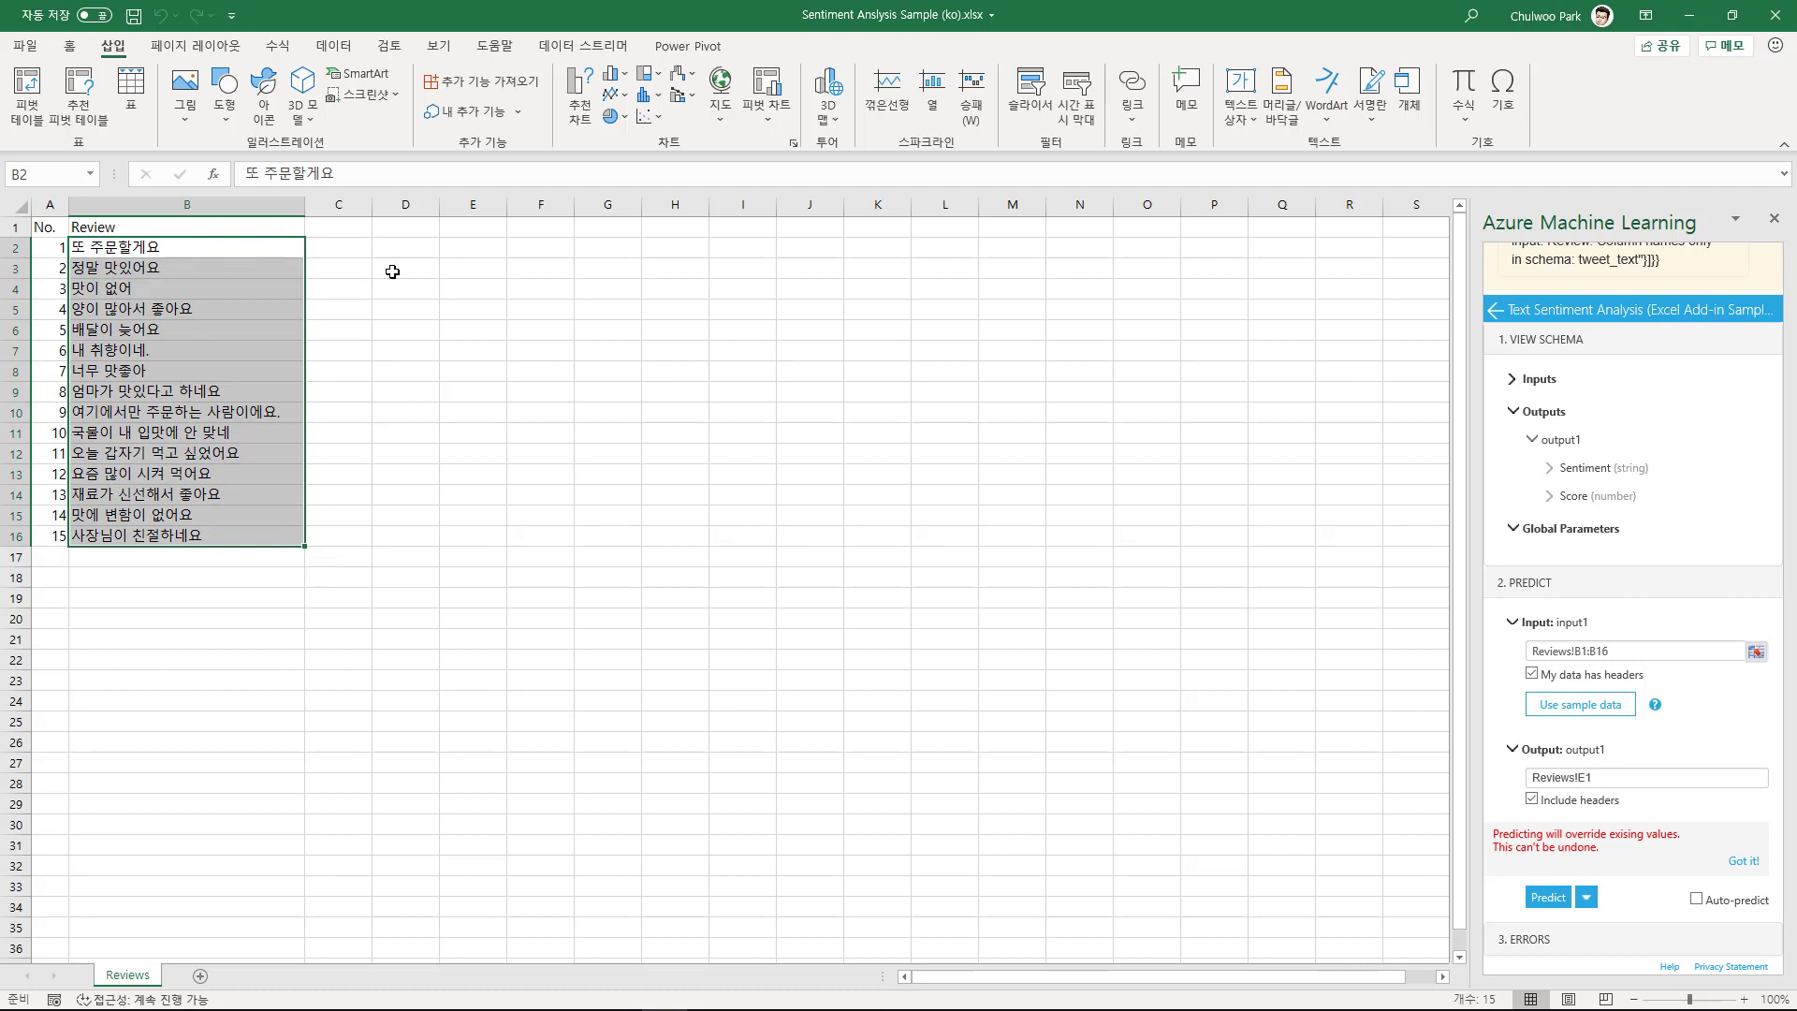
left_click(1774, 221)
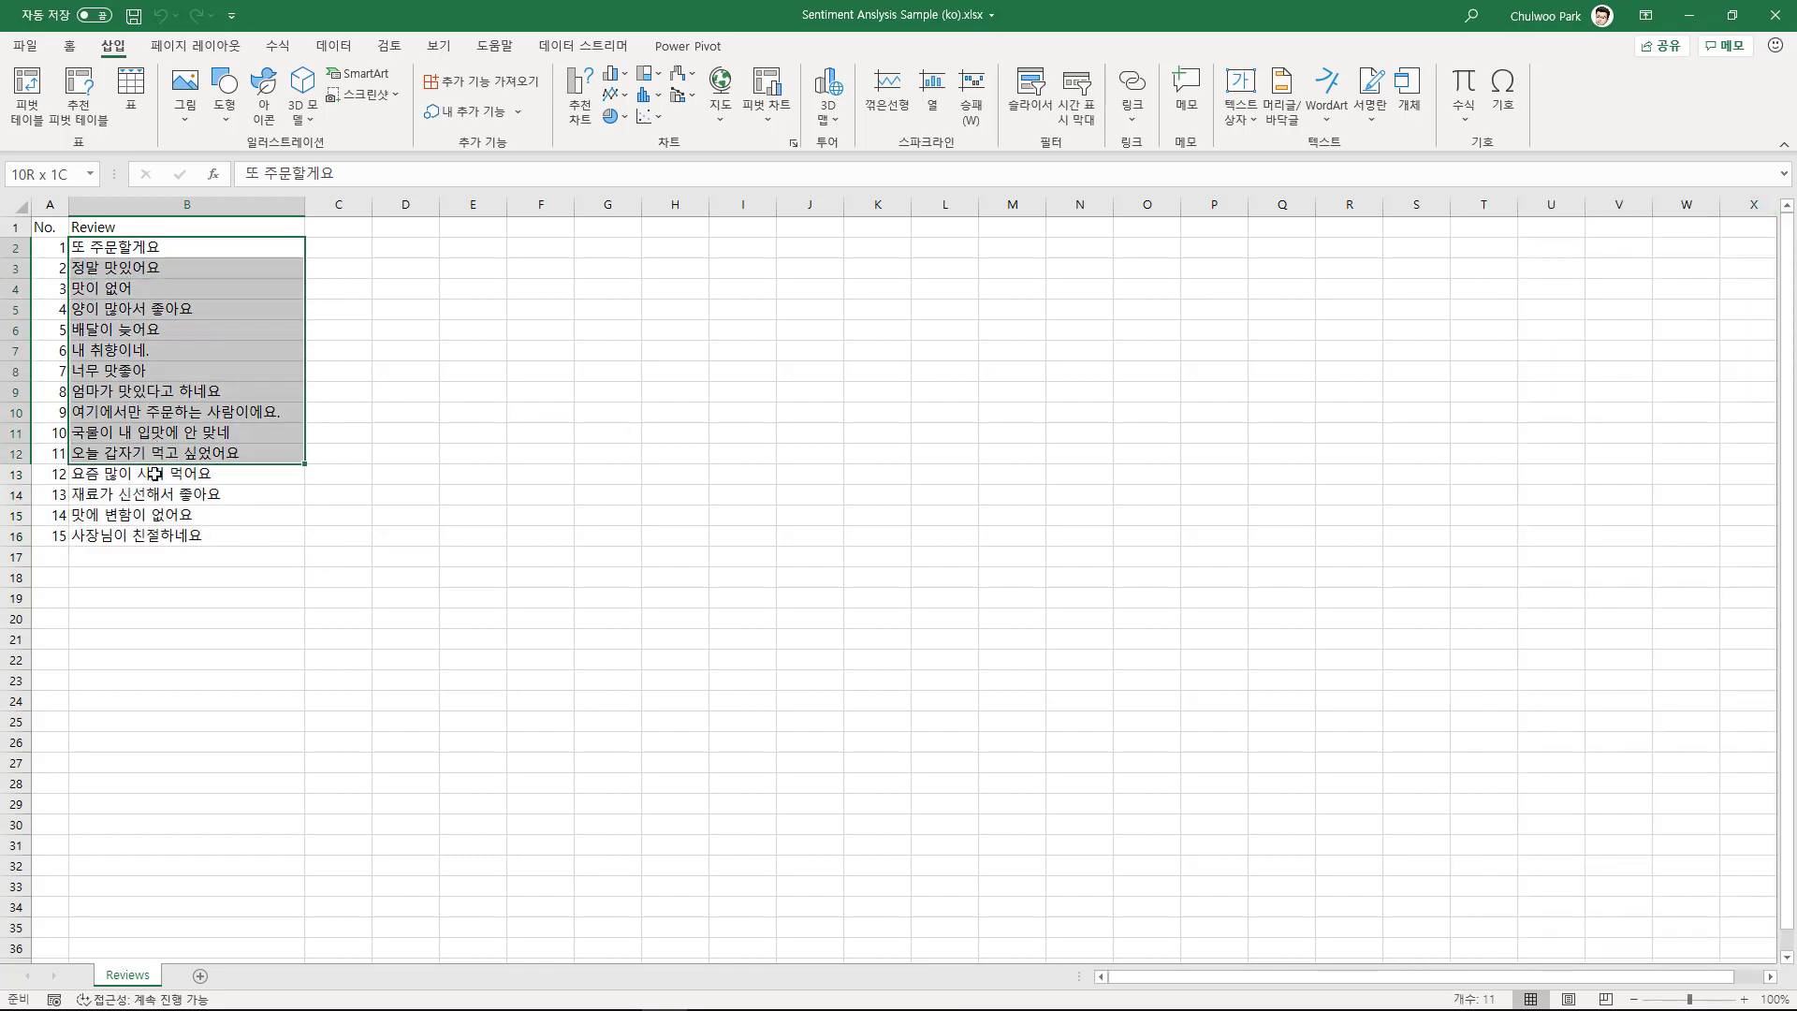
Translate the reviews in B2:B16 with the 검토 tab's Translator, keeping English as target
left_click_drag(149, 249, 159, 534)
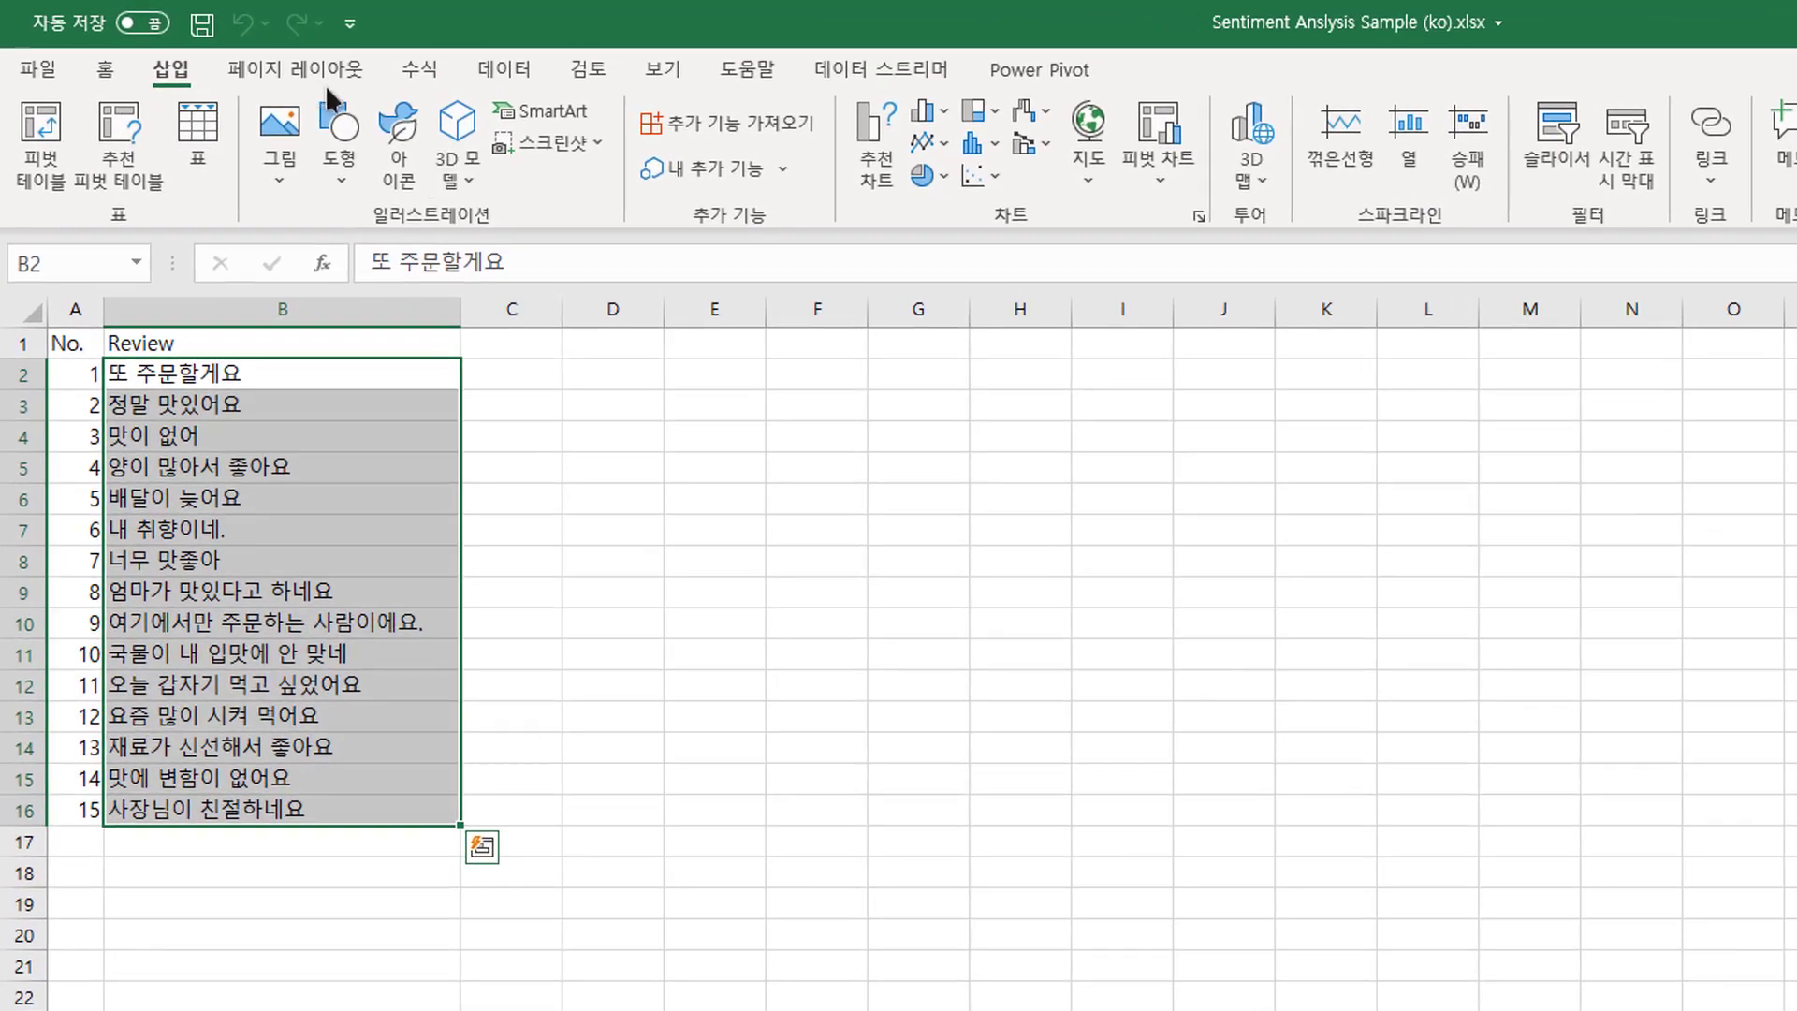
left_click(583, 75)
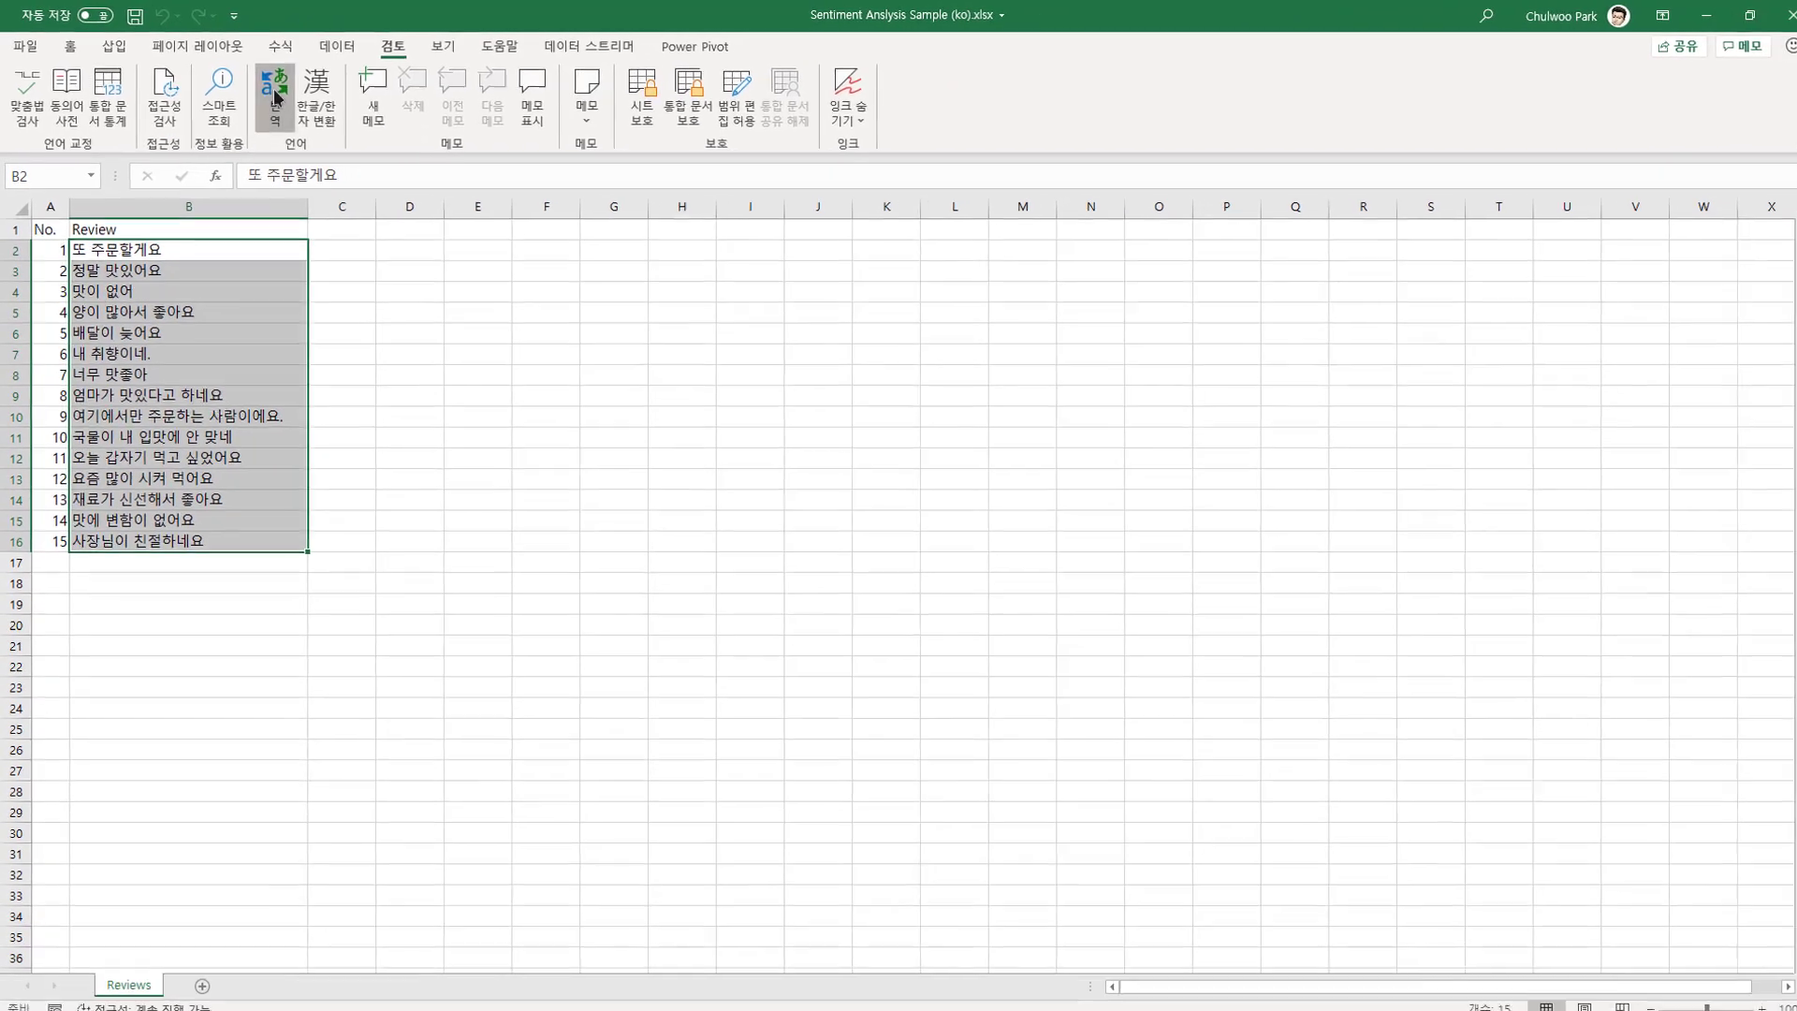
left_click(367, 131)
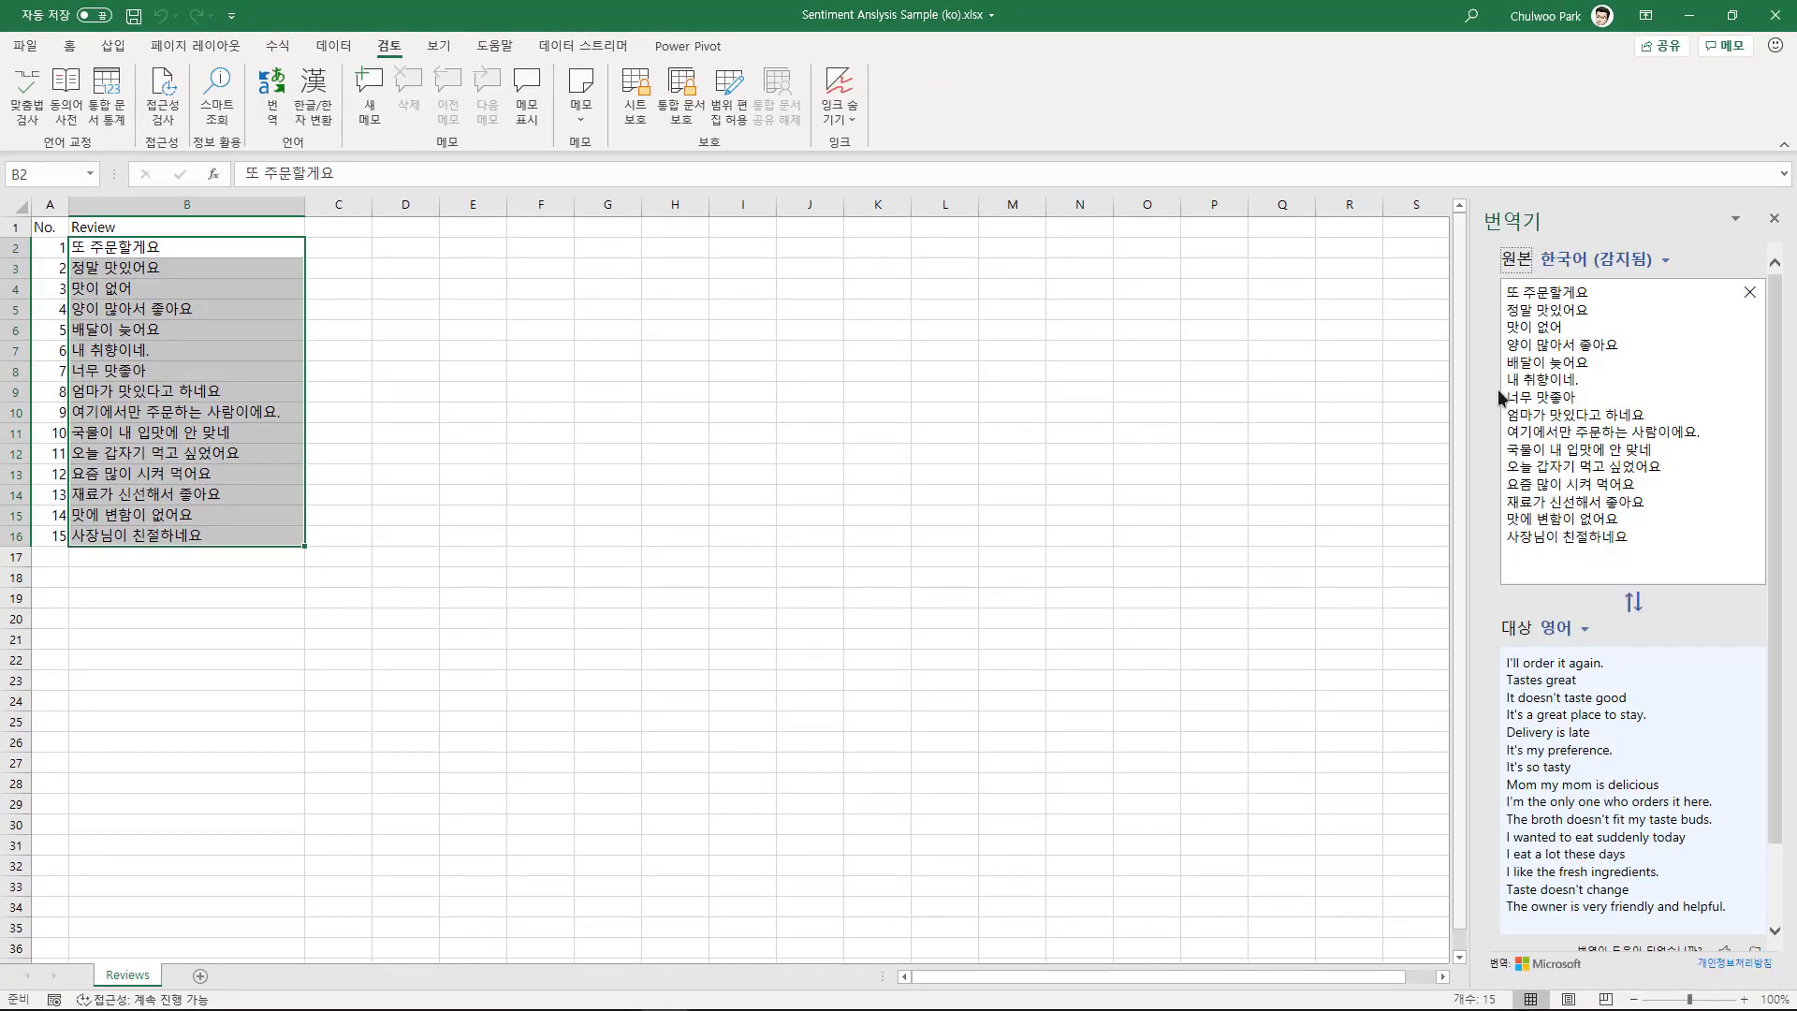
left_click(1576, 629)
left_click(1588, 636)
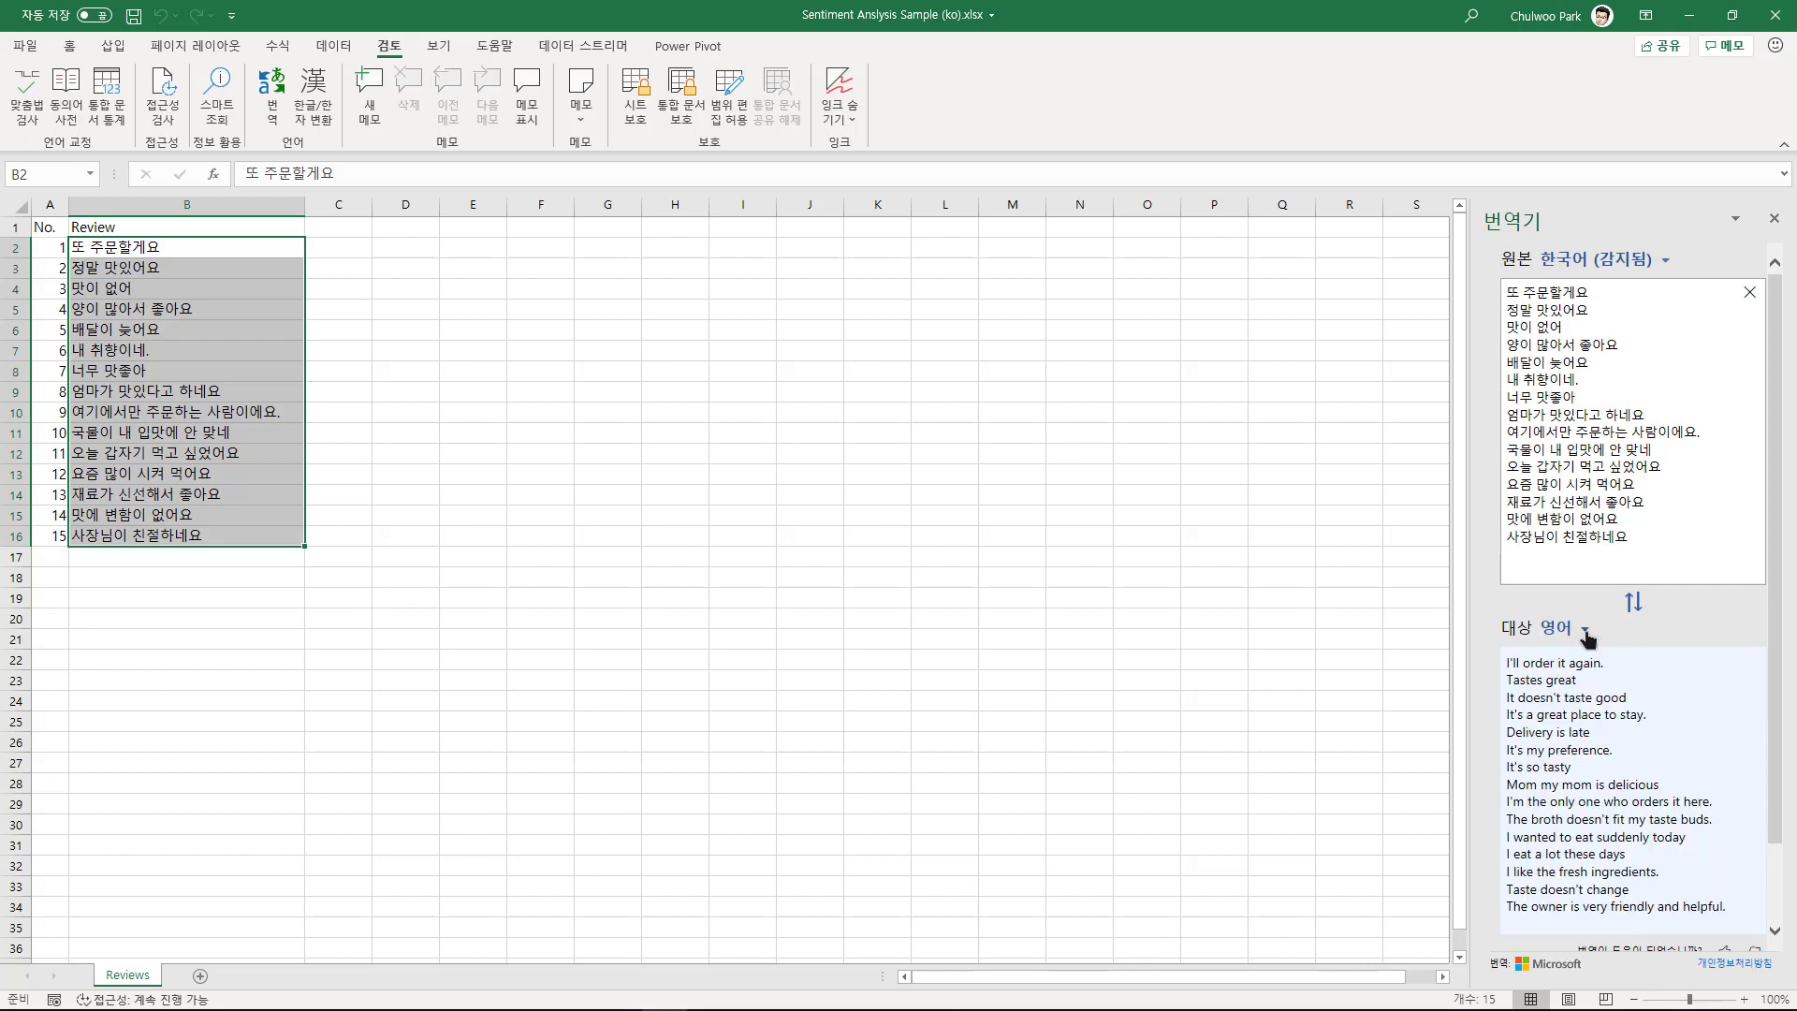
Check dictionary entries for translated words like doesn't, Tastes great and it again
scroll(1589, 684, "down", 2)
left_click(1588, 672)
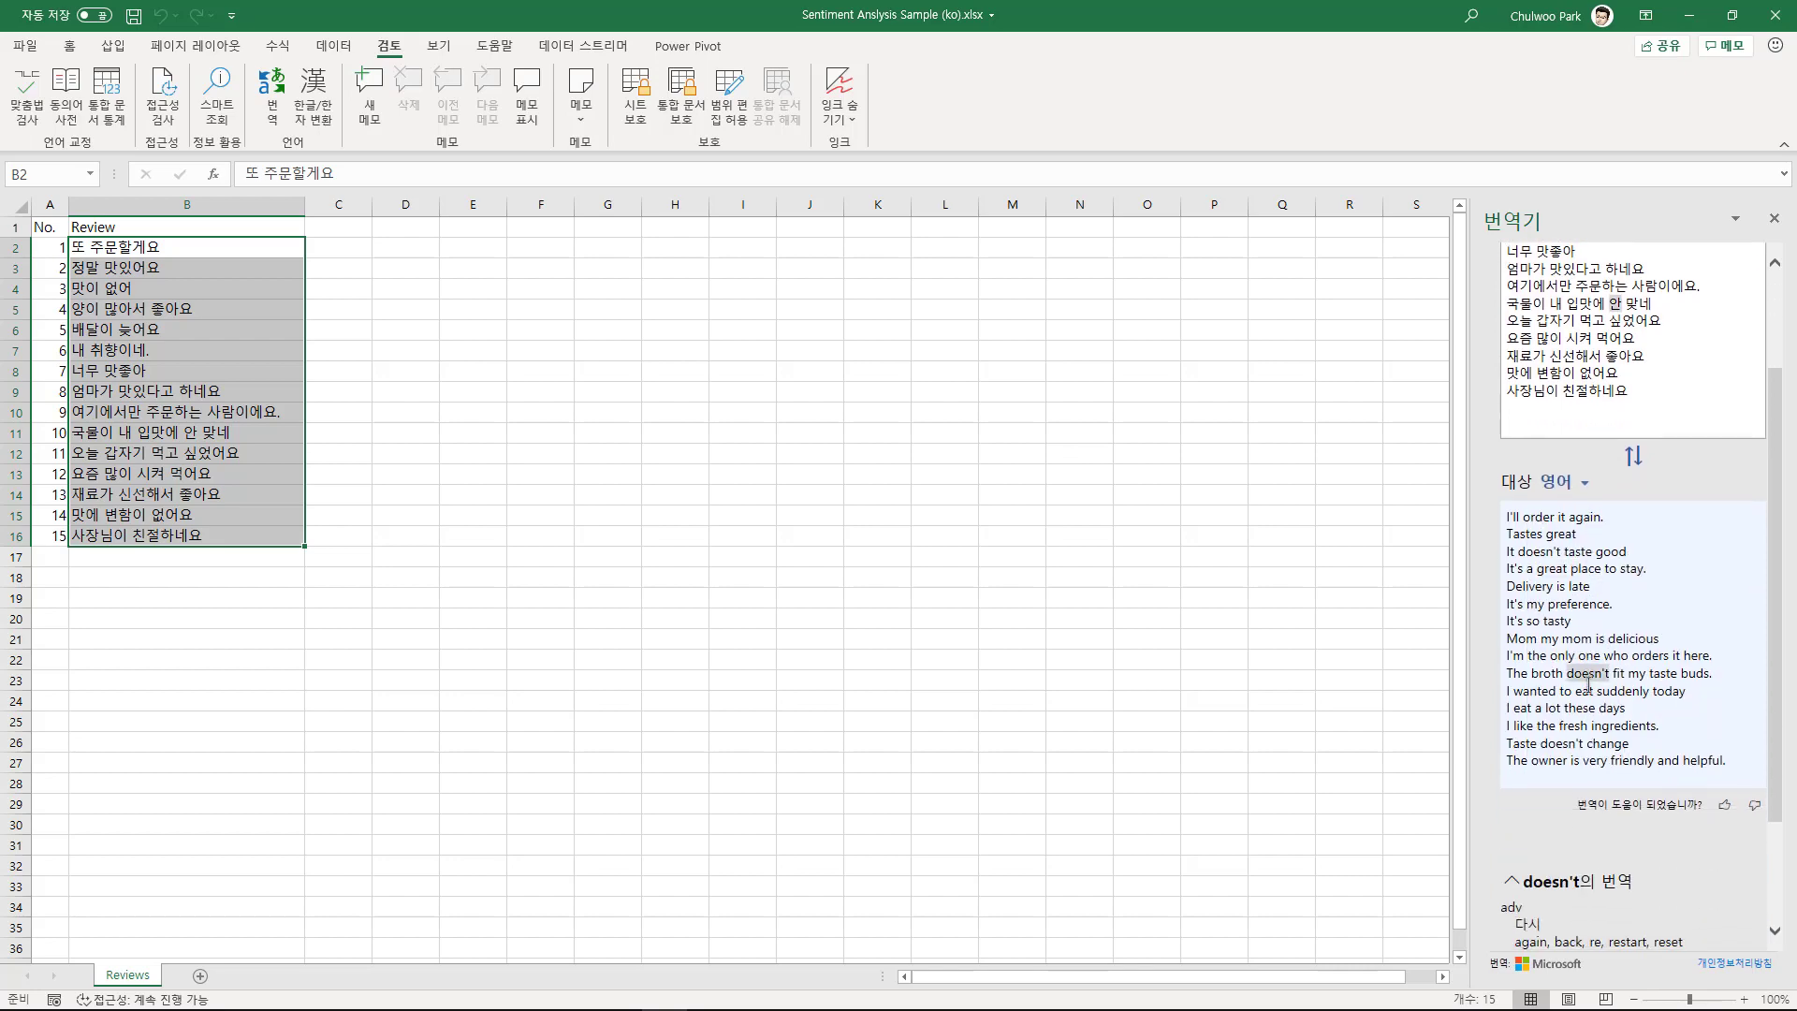
scroll(1588, 684, "down", 2)
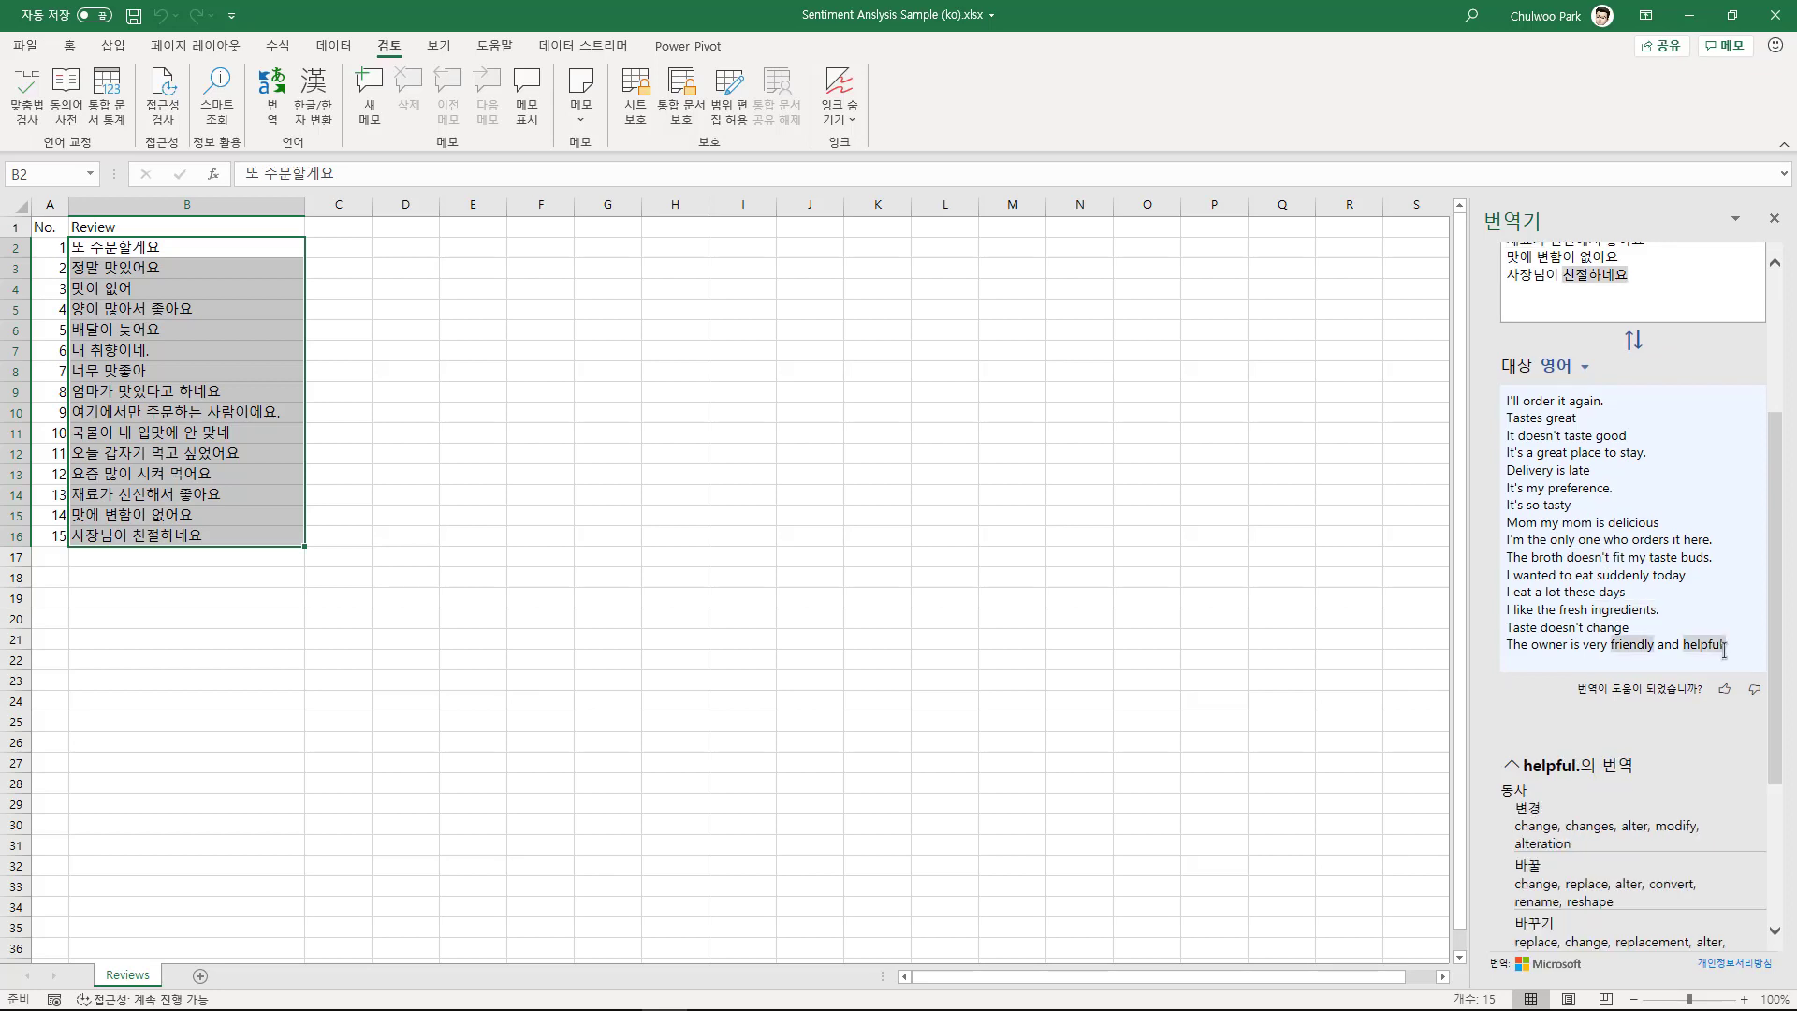
left_click(1568, 422)
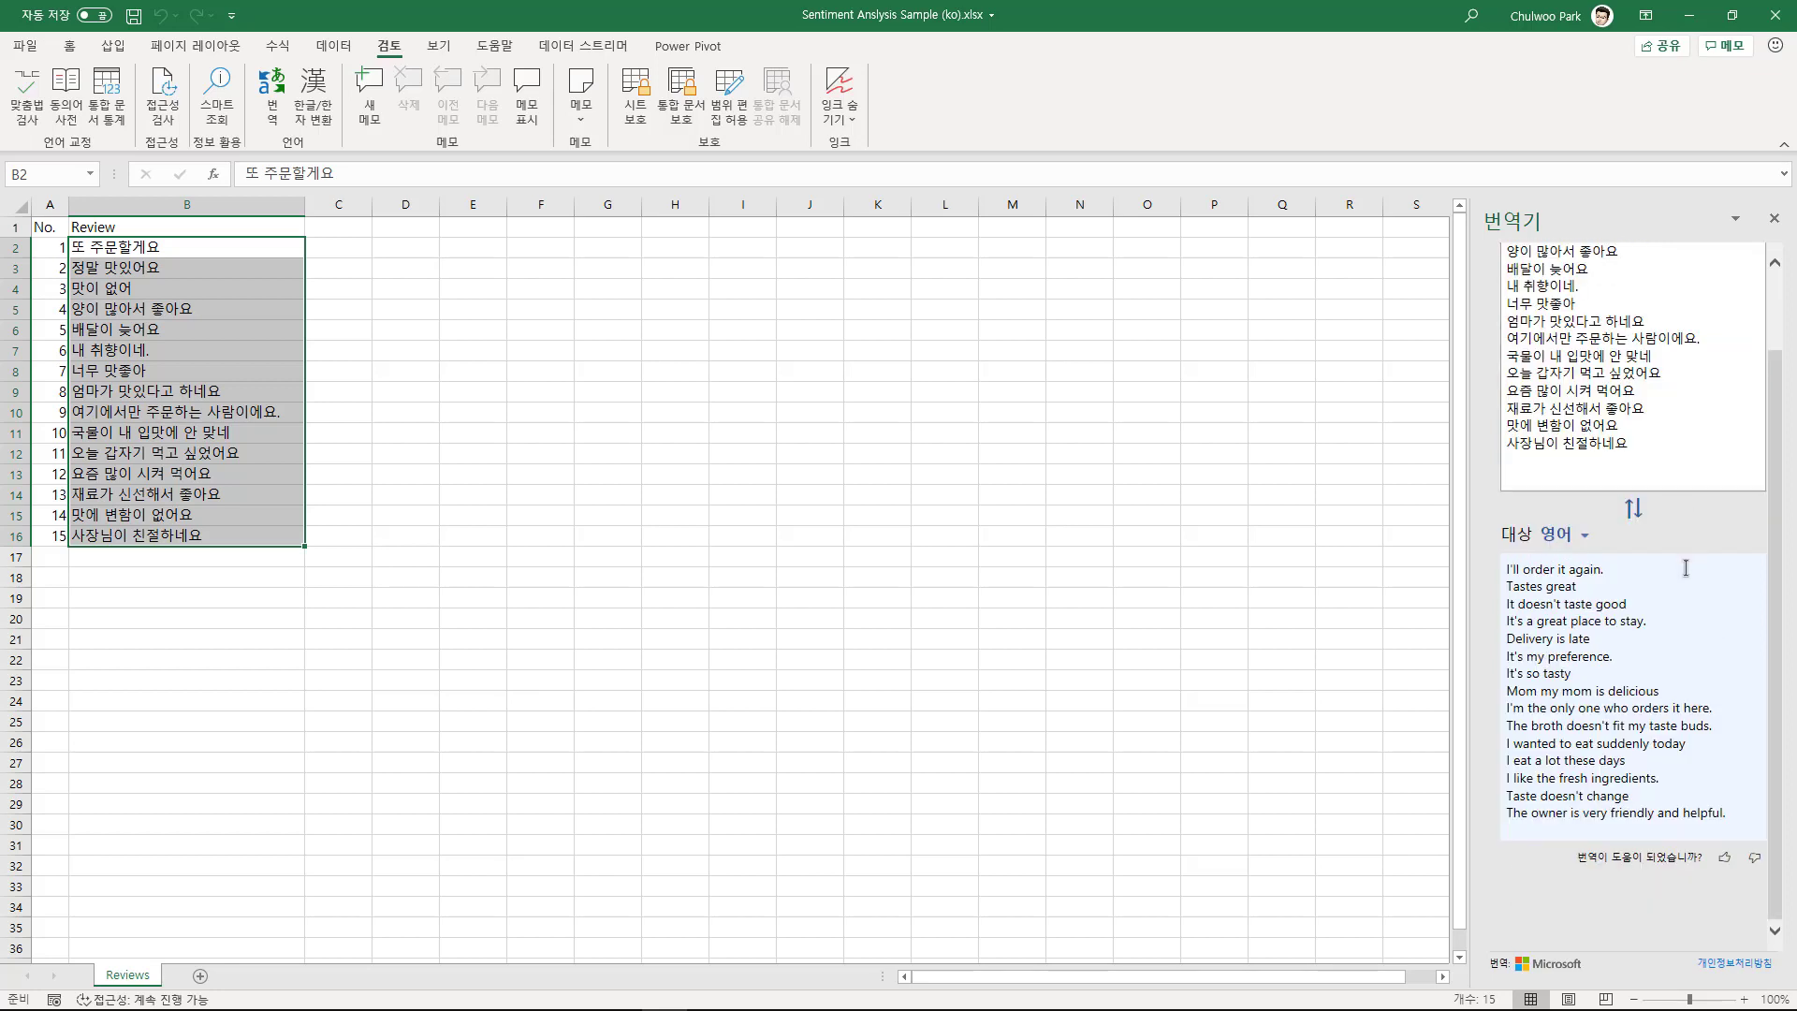
scroll(1672, 475, "up", 3)
left_click(1560, 569)
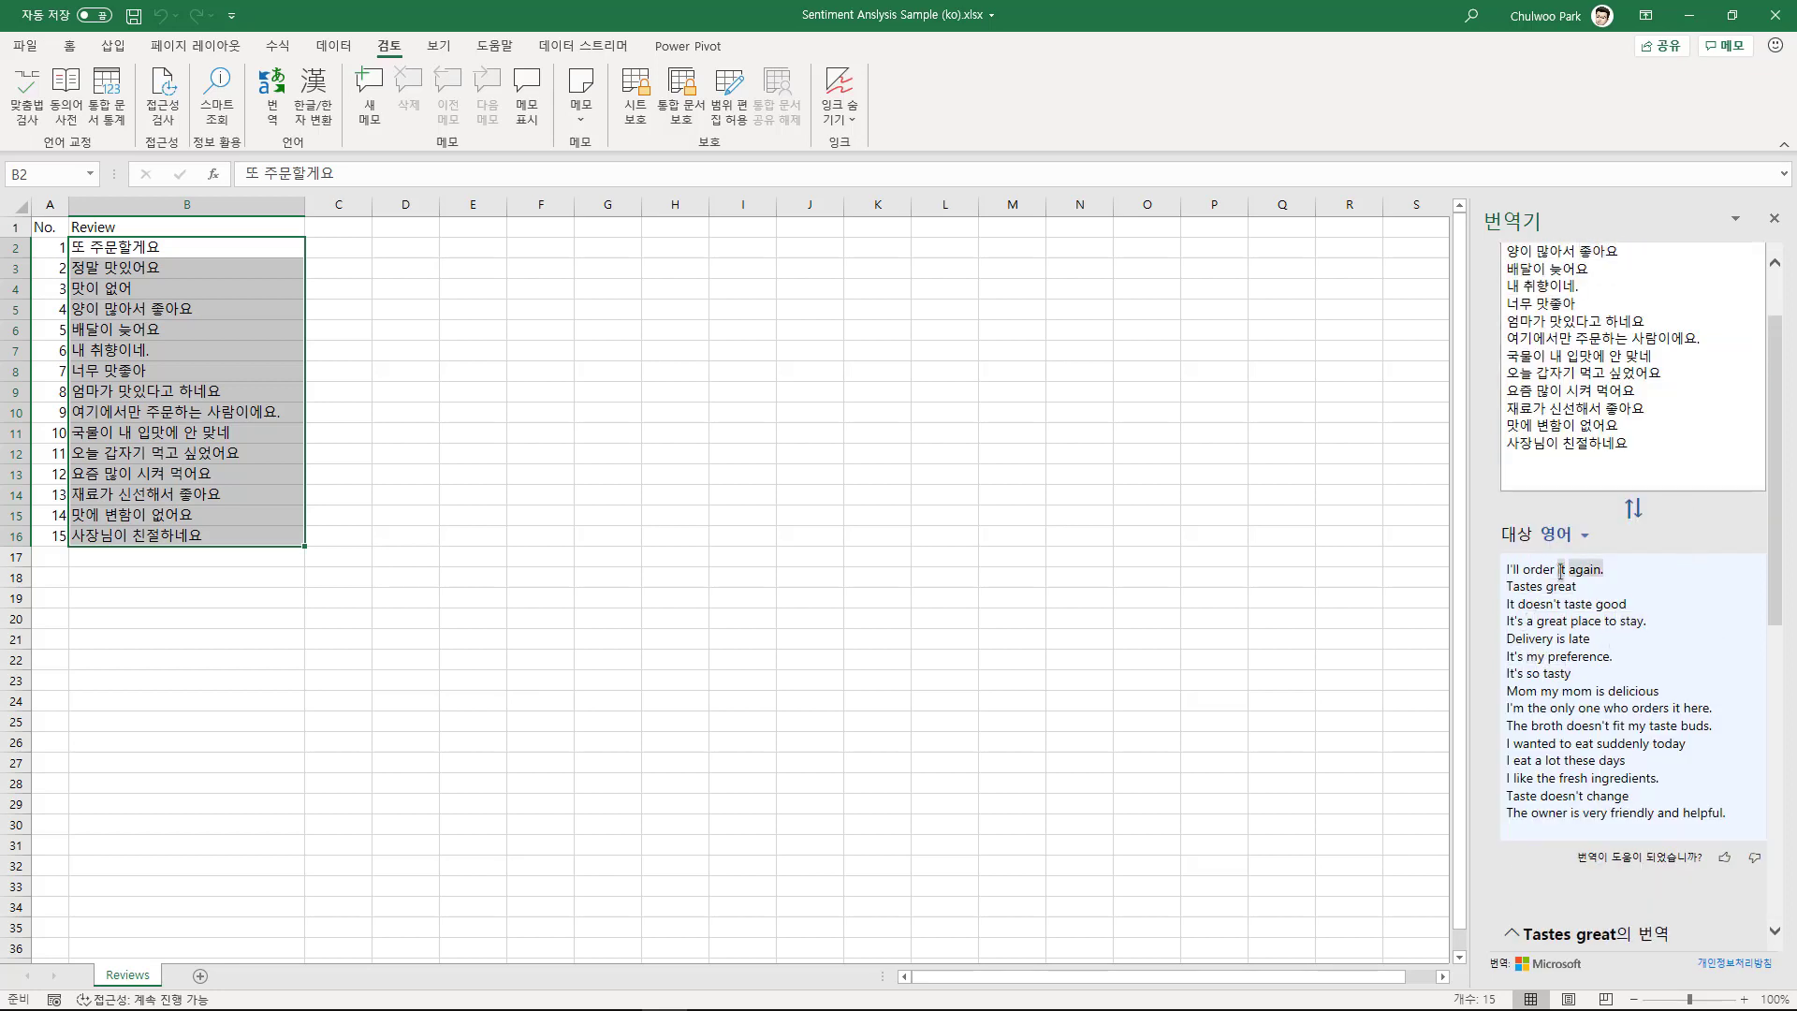
left_click(1619, 627)
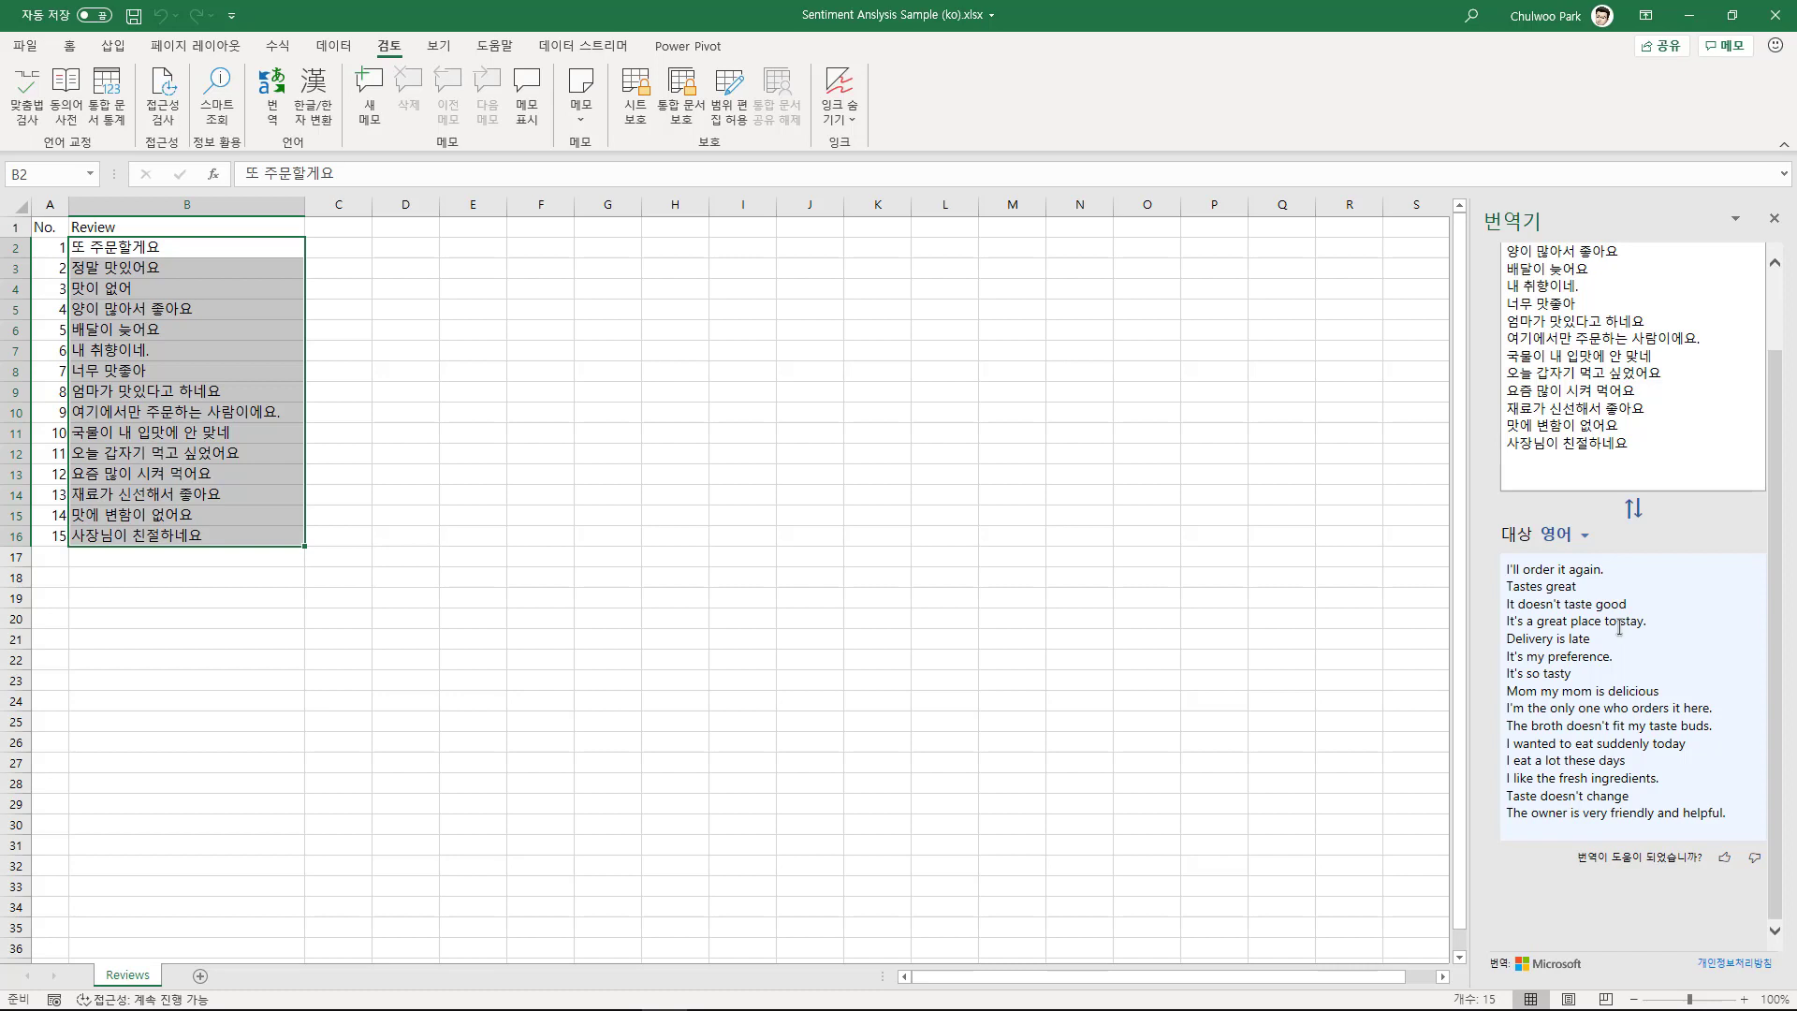
Look up 사람이에요., 엄마가, delicious and fresh, then select the full English translation
left_click(1609, 588)
left_click(1582, 356)
left_click(1549, 302)
left_click(1634, 338)
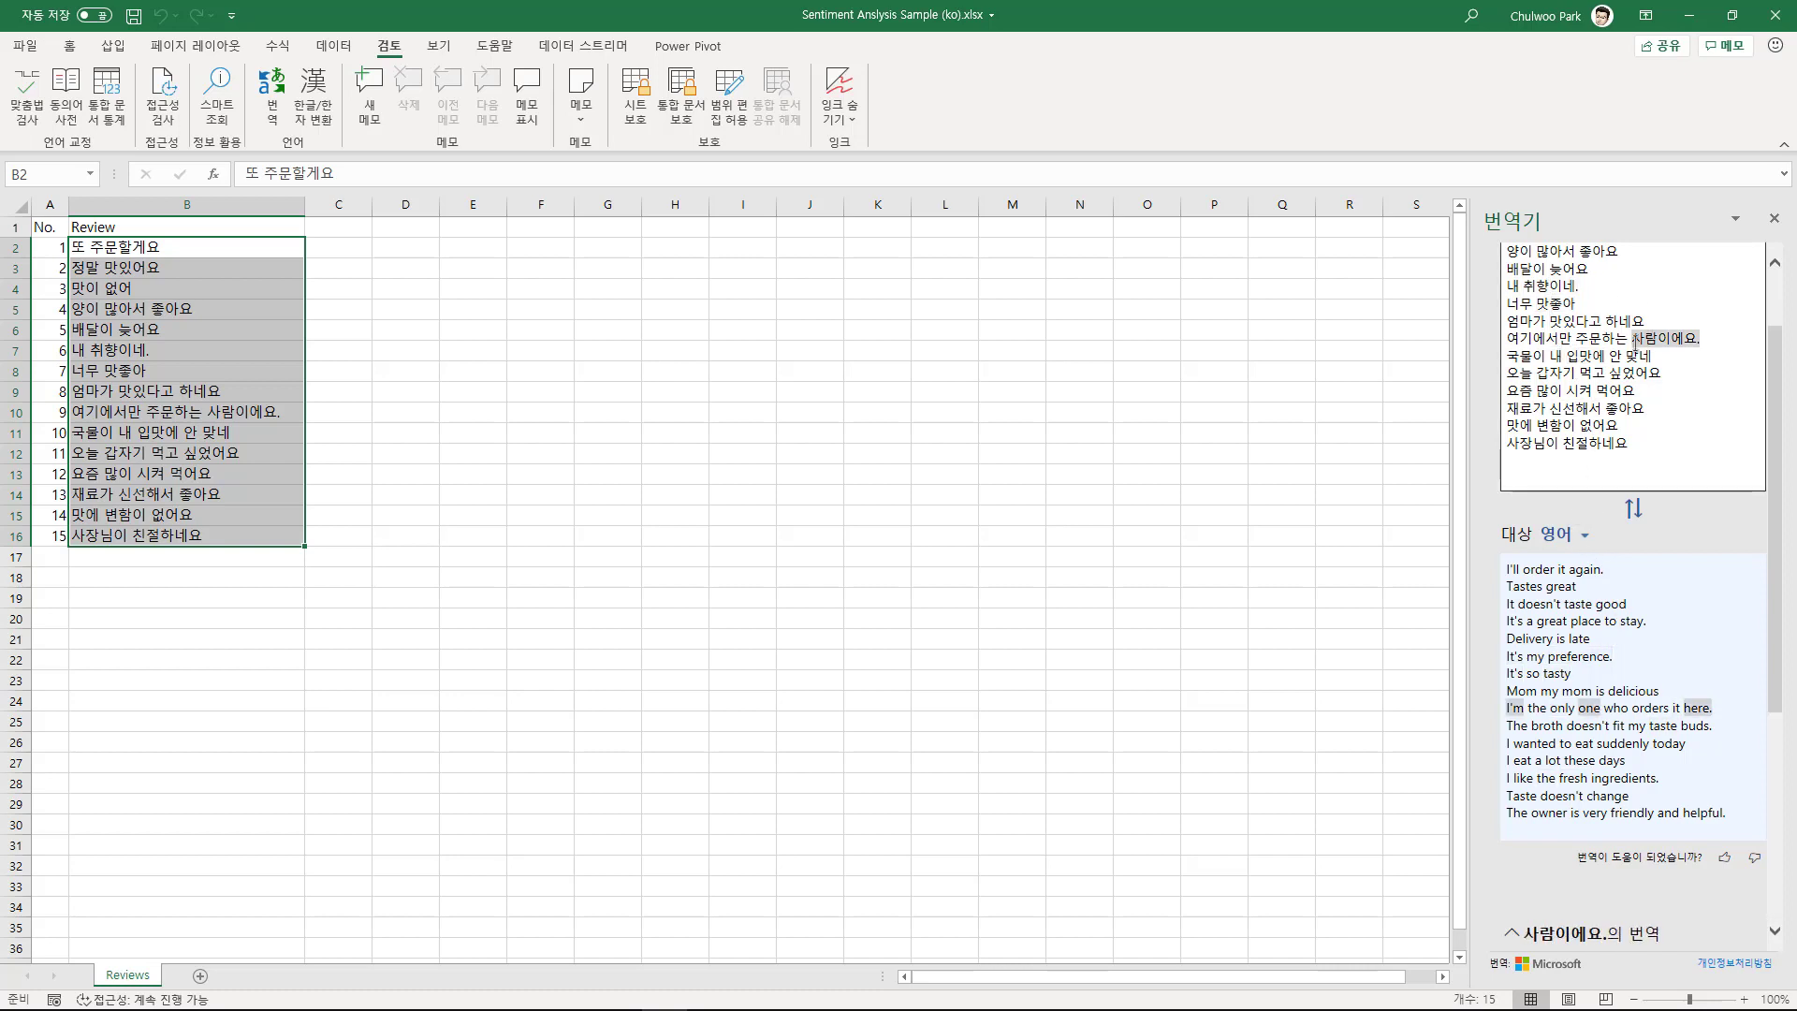
left_click(1581, 689)
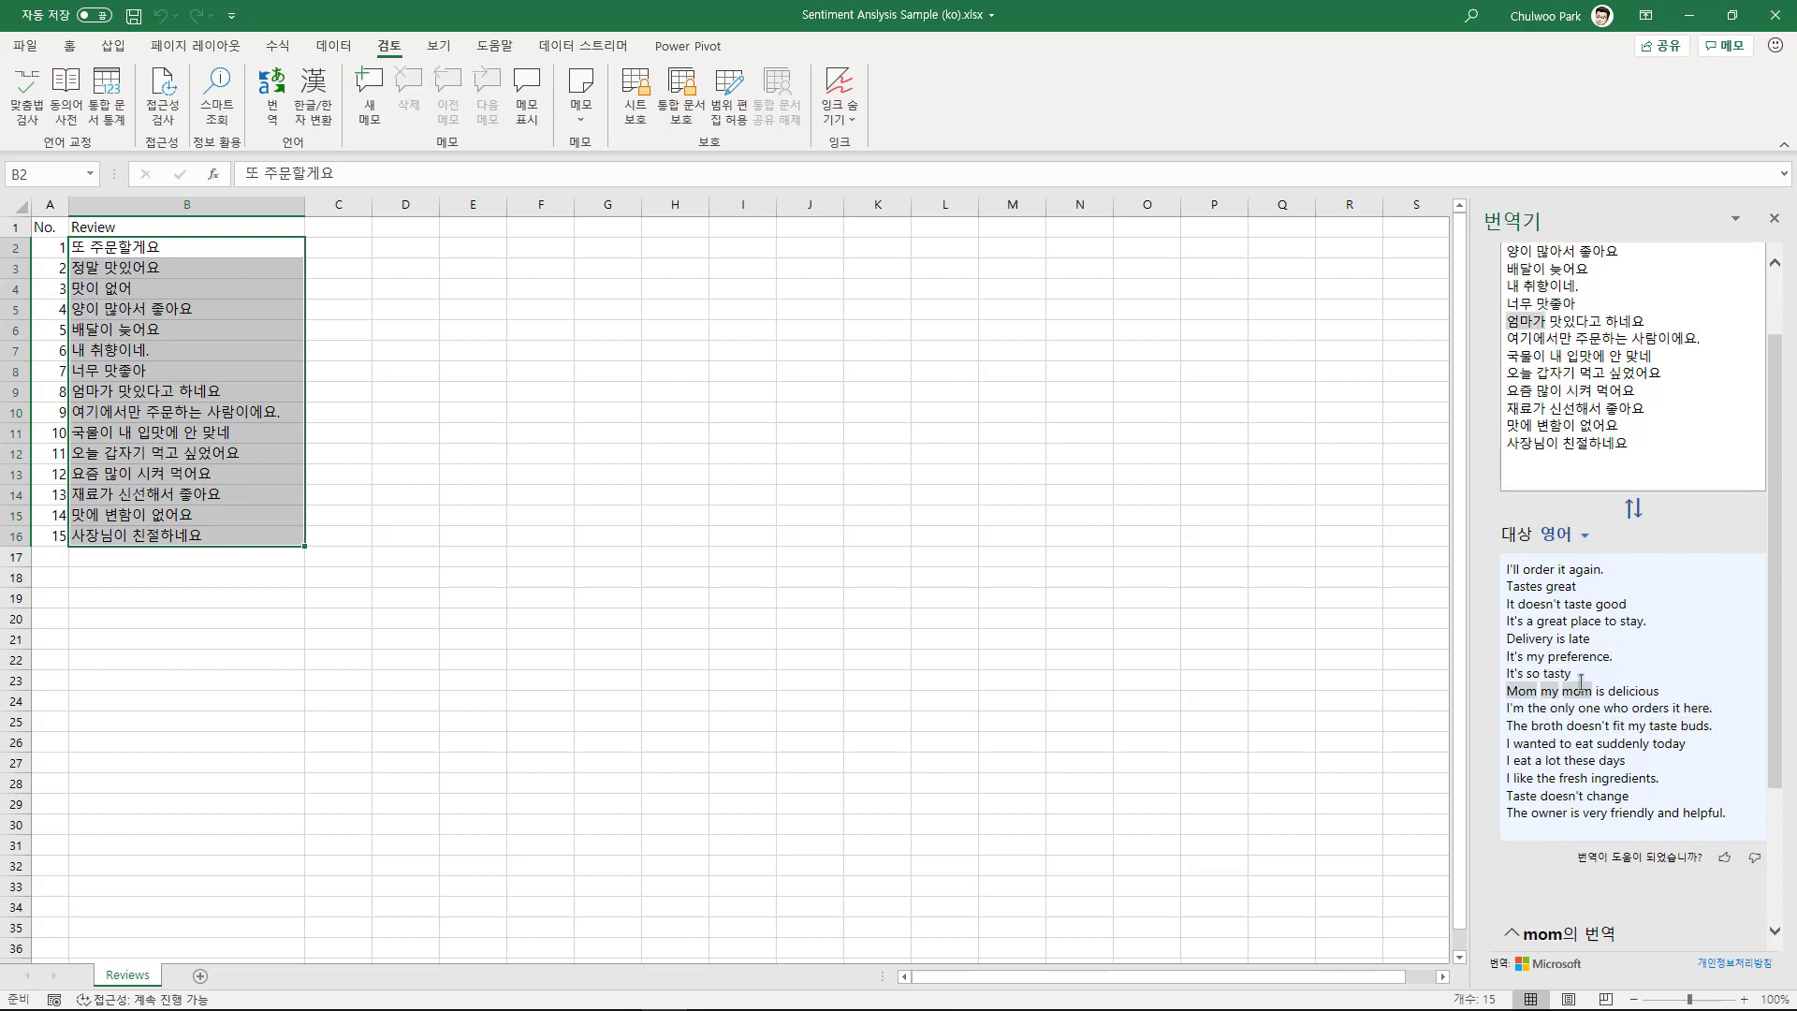
left_click(1637, 693)
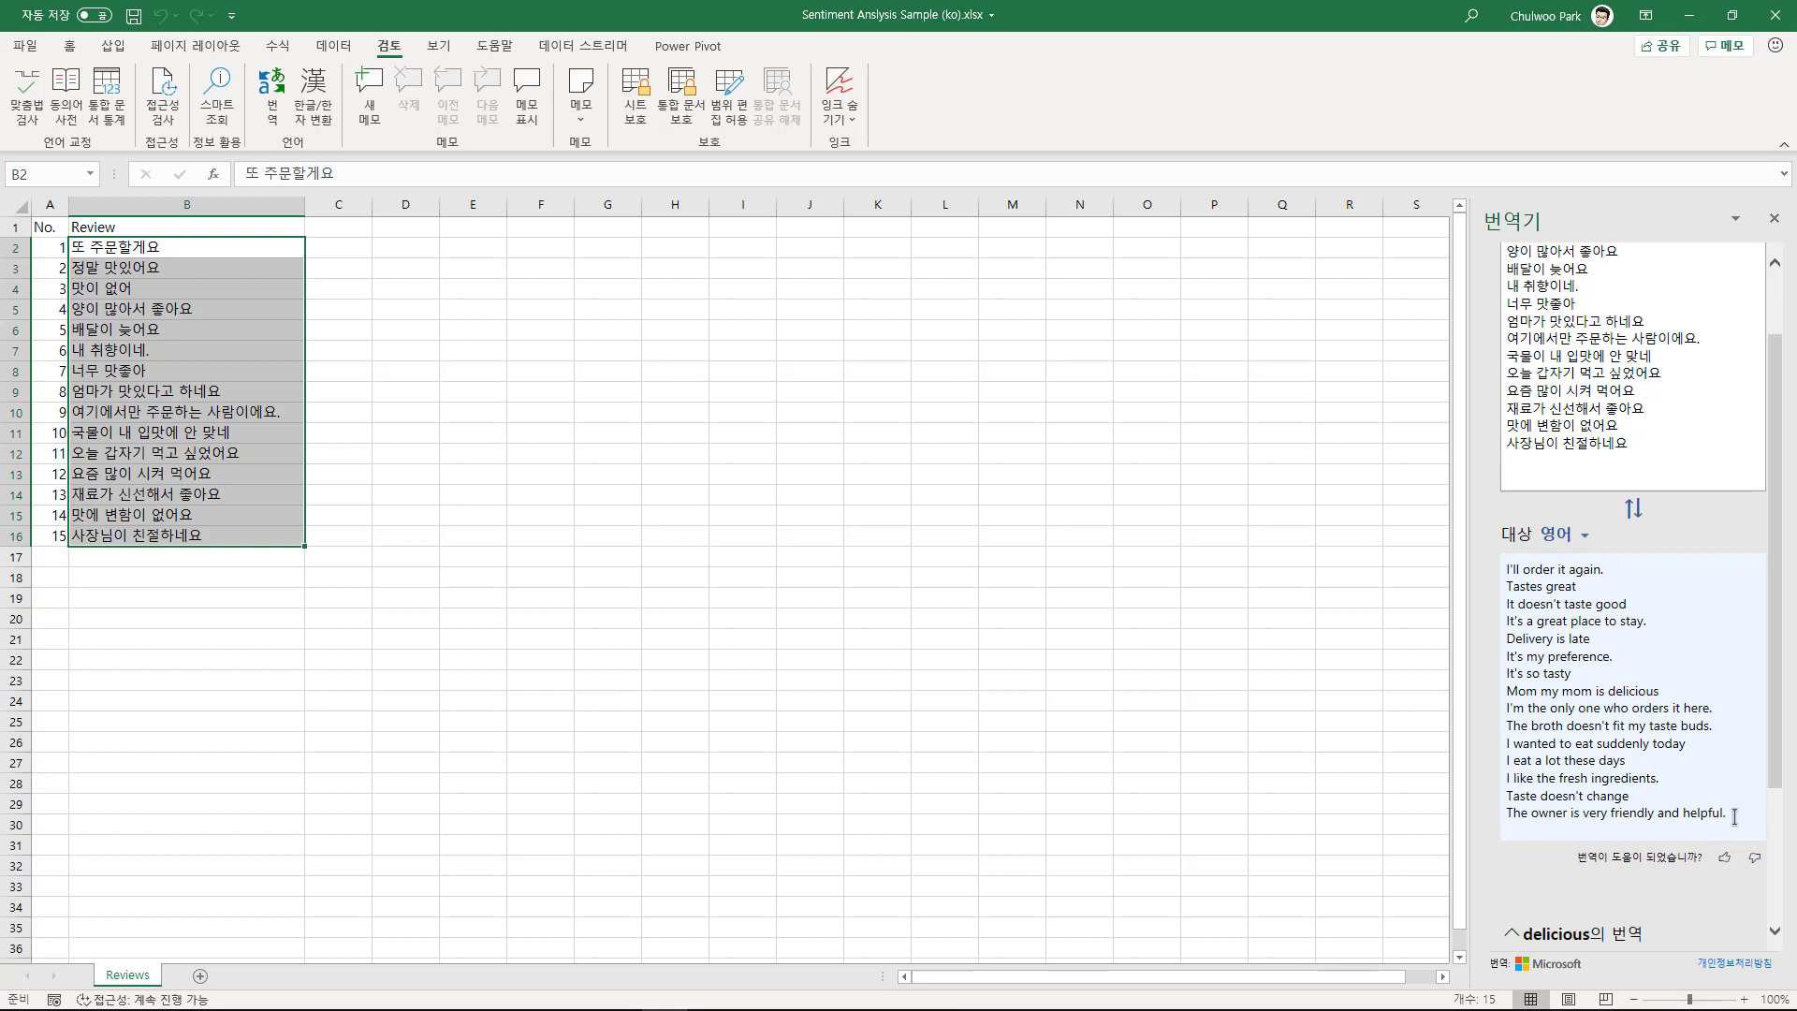
left_click(1579, 777)
left_click(1508, 602)
left_click(1526, 586)
left_click(1646, 584)
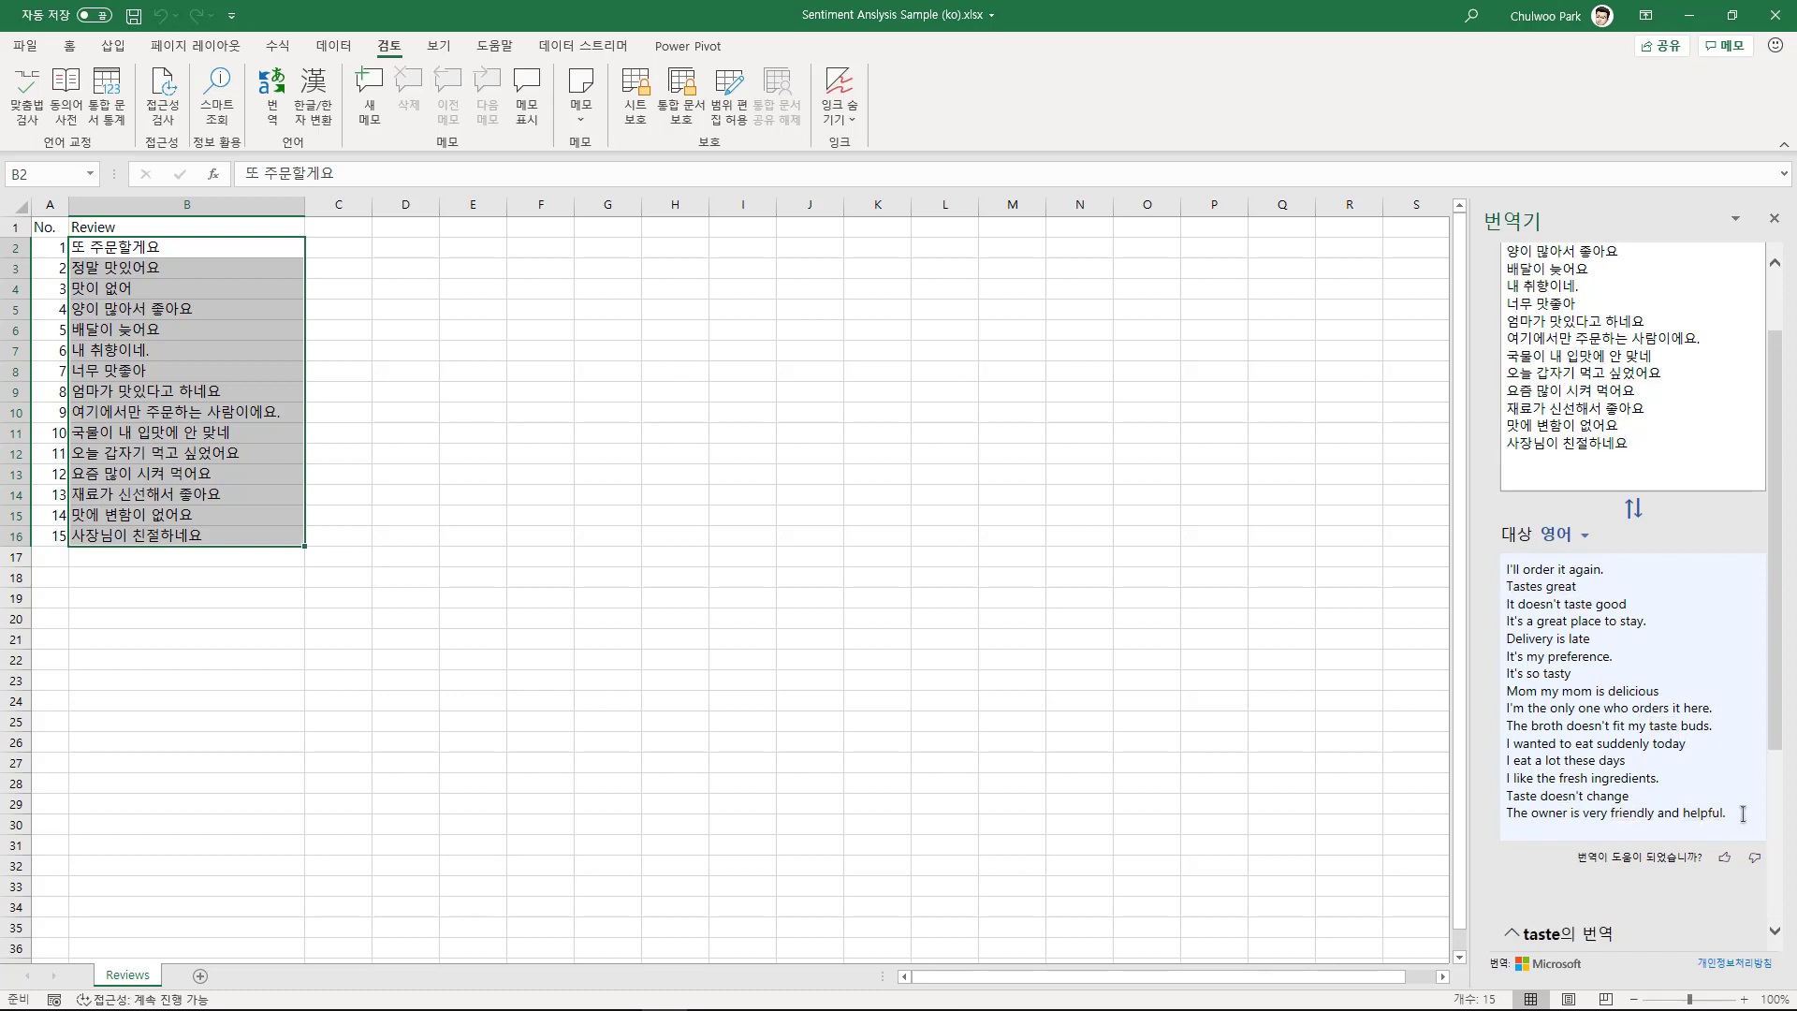
mouse_move(1739, 814)
left_mouse_down()
mouse_move(1588, 760)
mouse_move(1525, 559)
left_mouse_up()
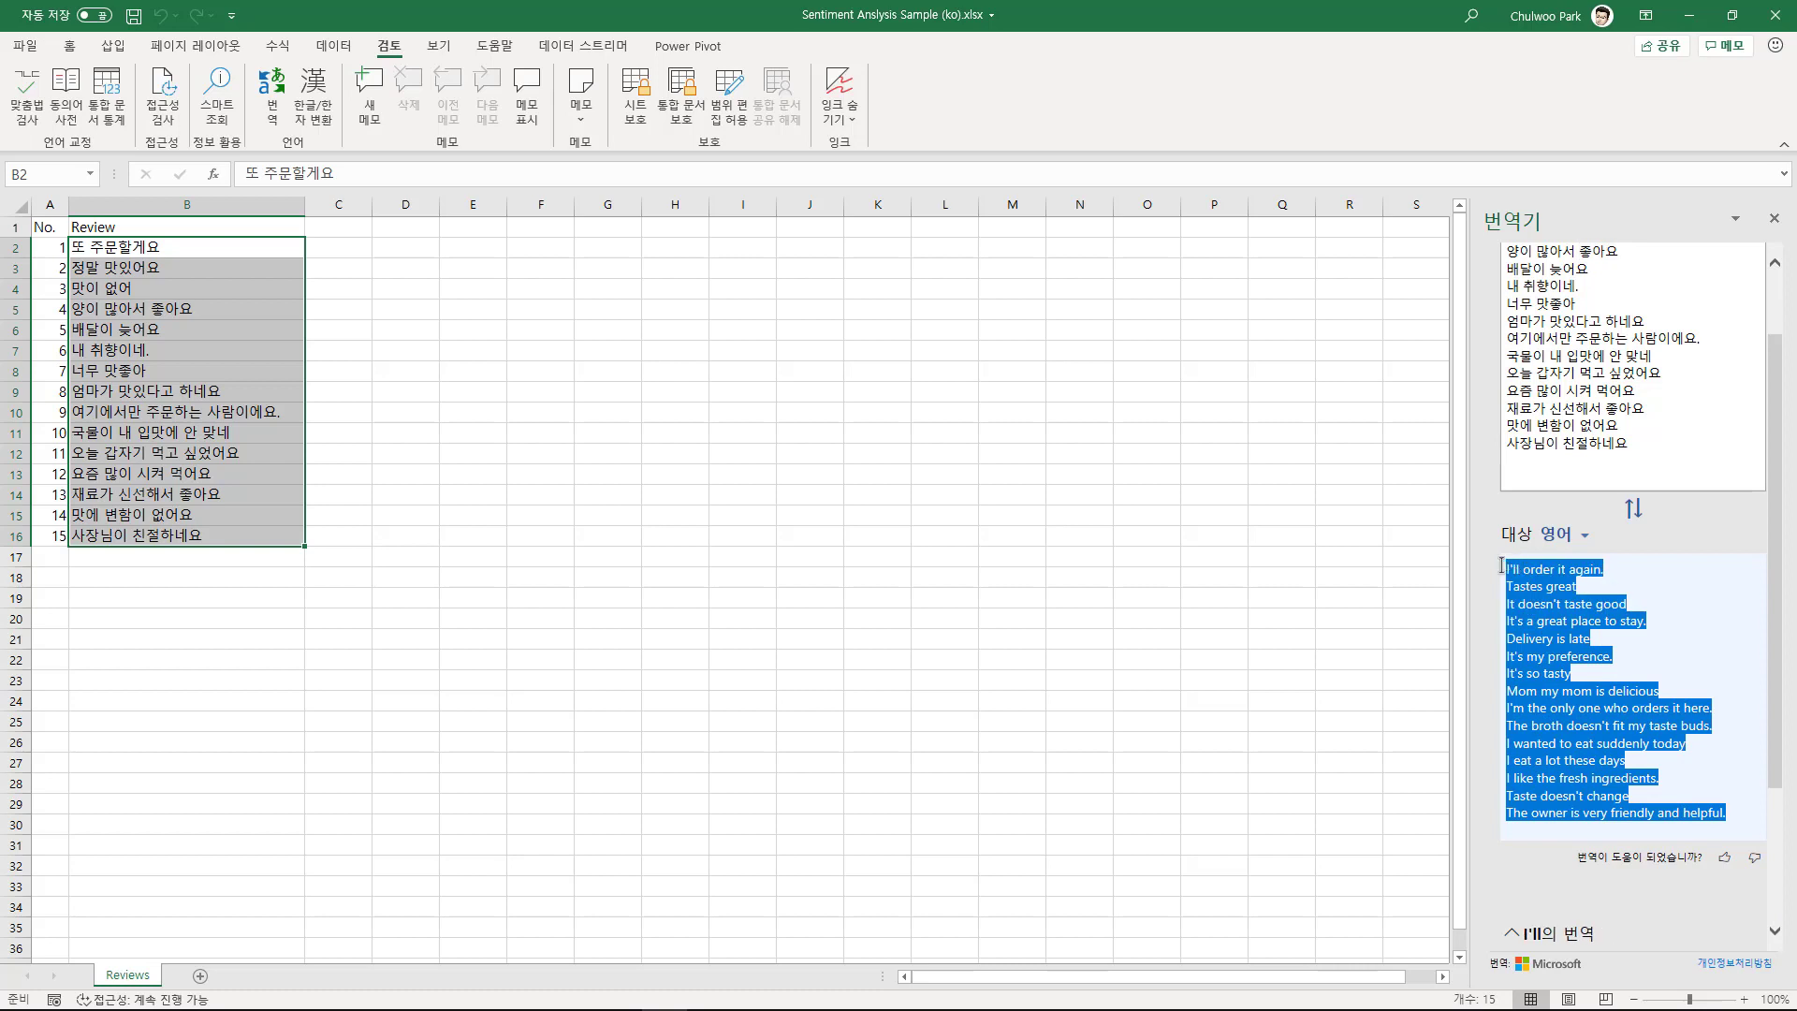
Paste the English translation into C2, then undo the crammed single-cell result
right_click(1534, 565)
left_click(1590, 573)
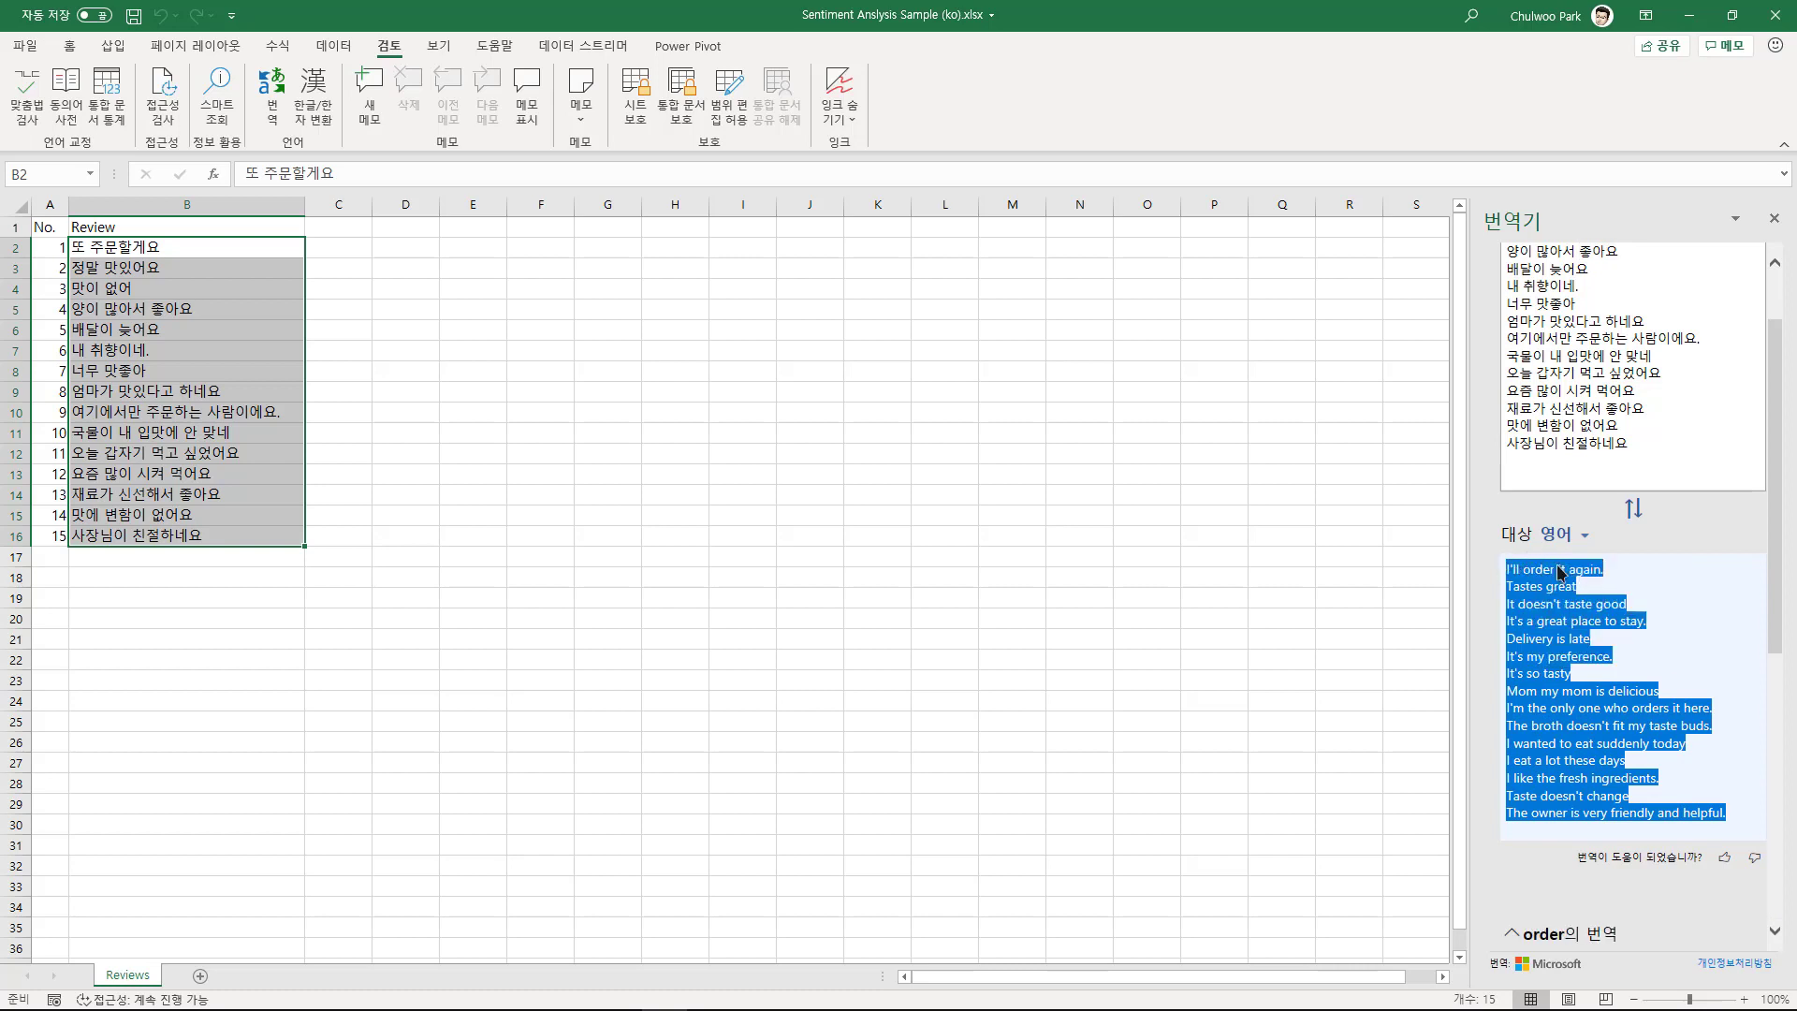
left_click(341, 248)
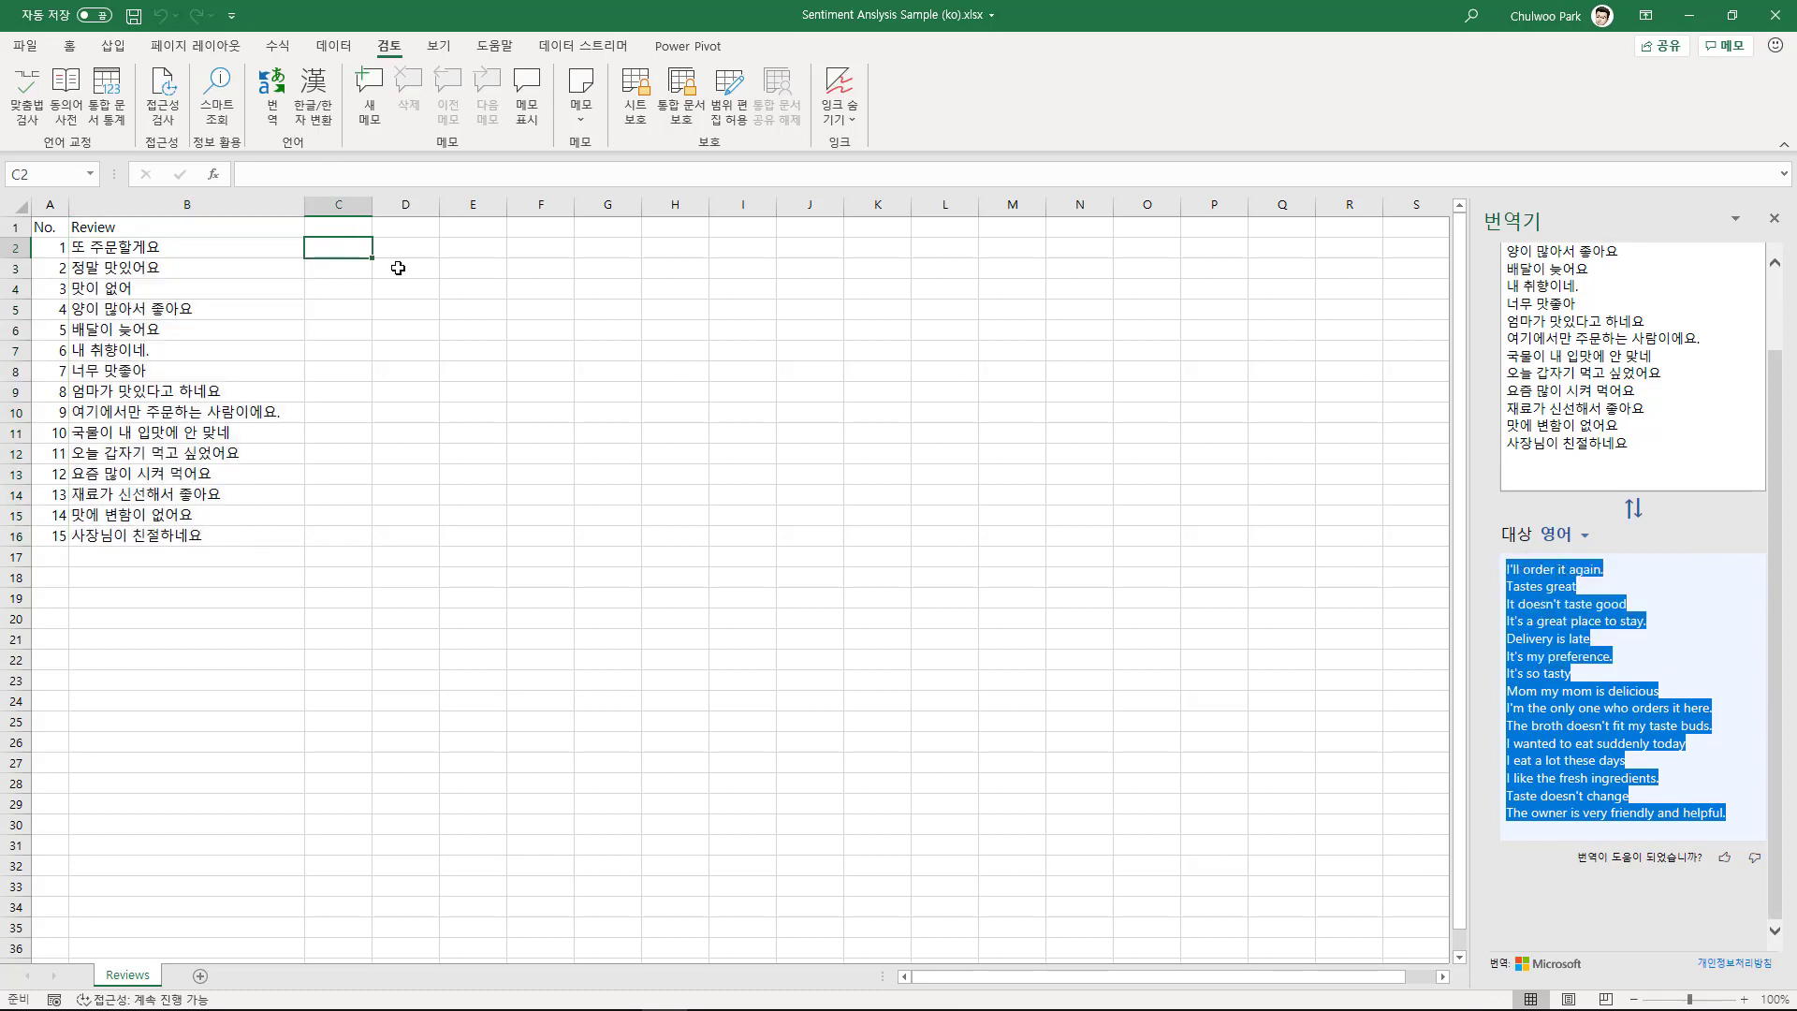
key("ctrl+v")
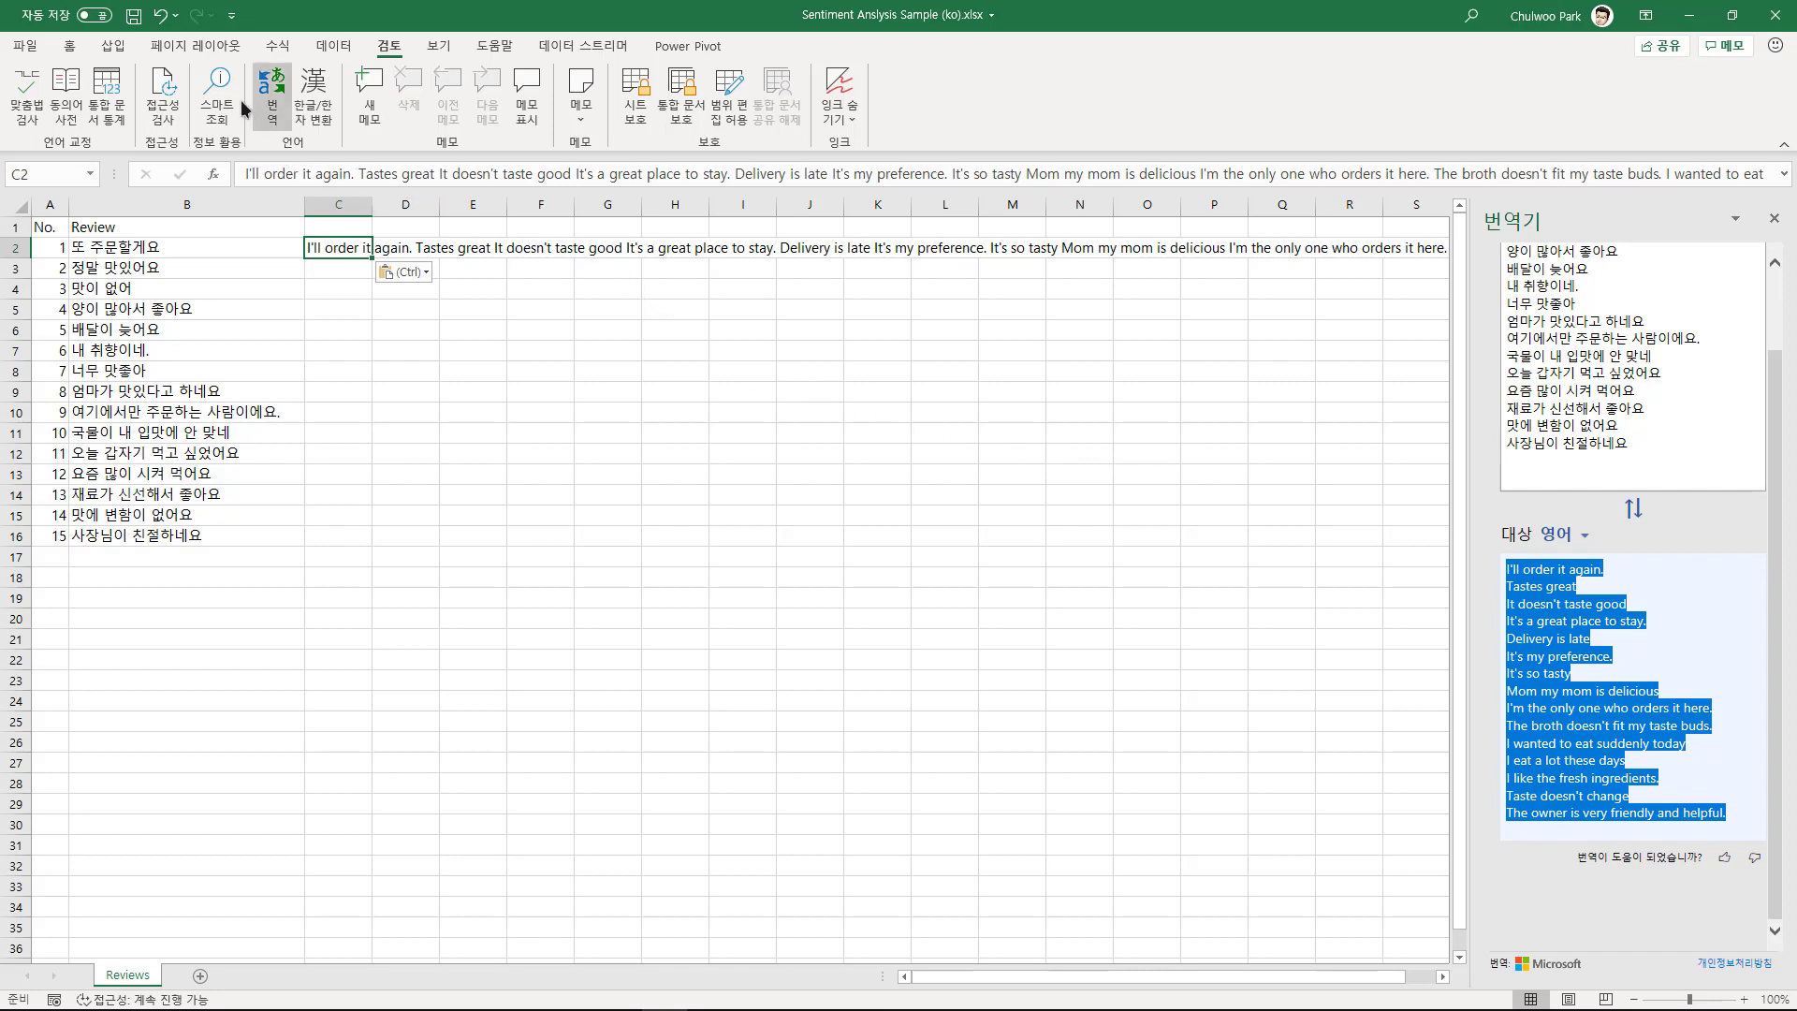
left_click(158, 18)
left_click(158, 18)
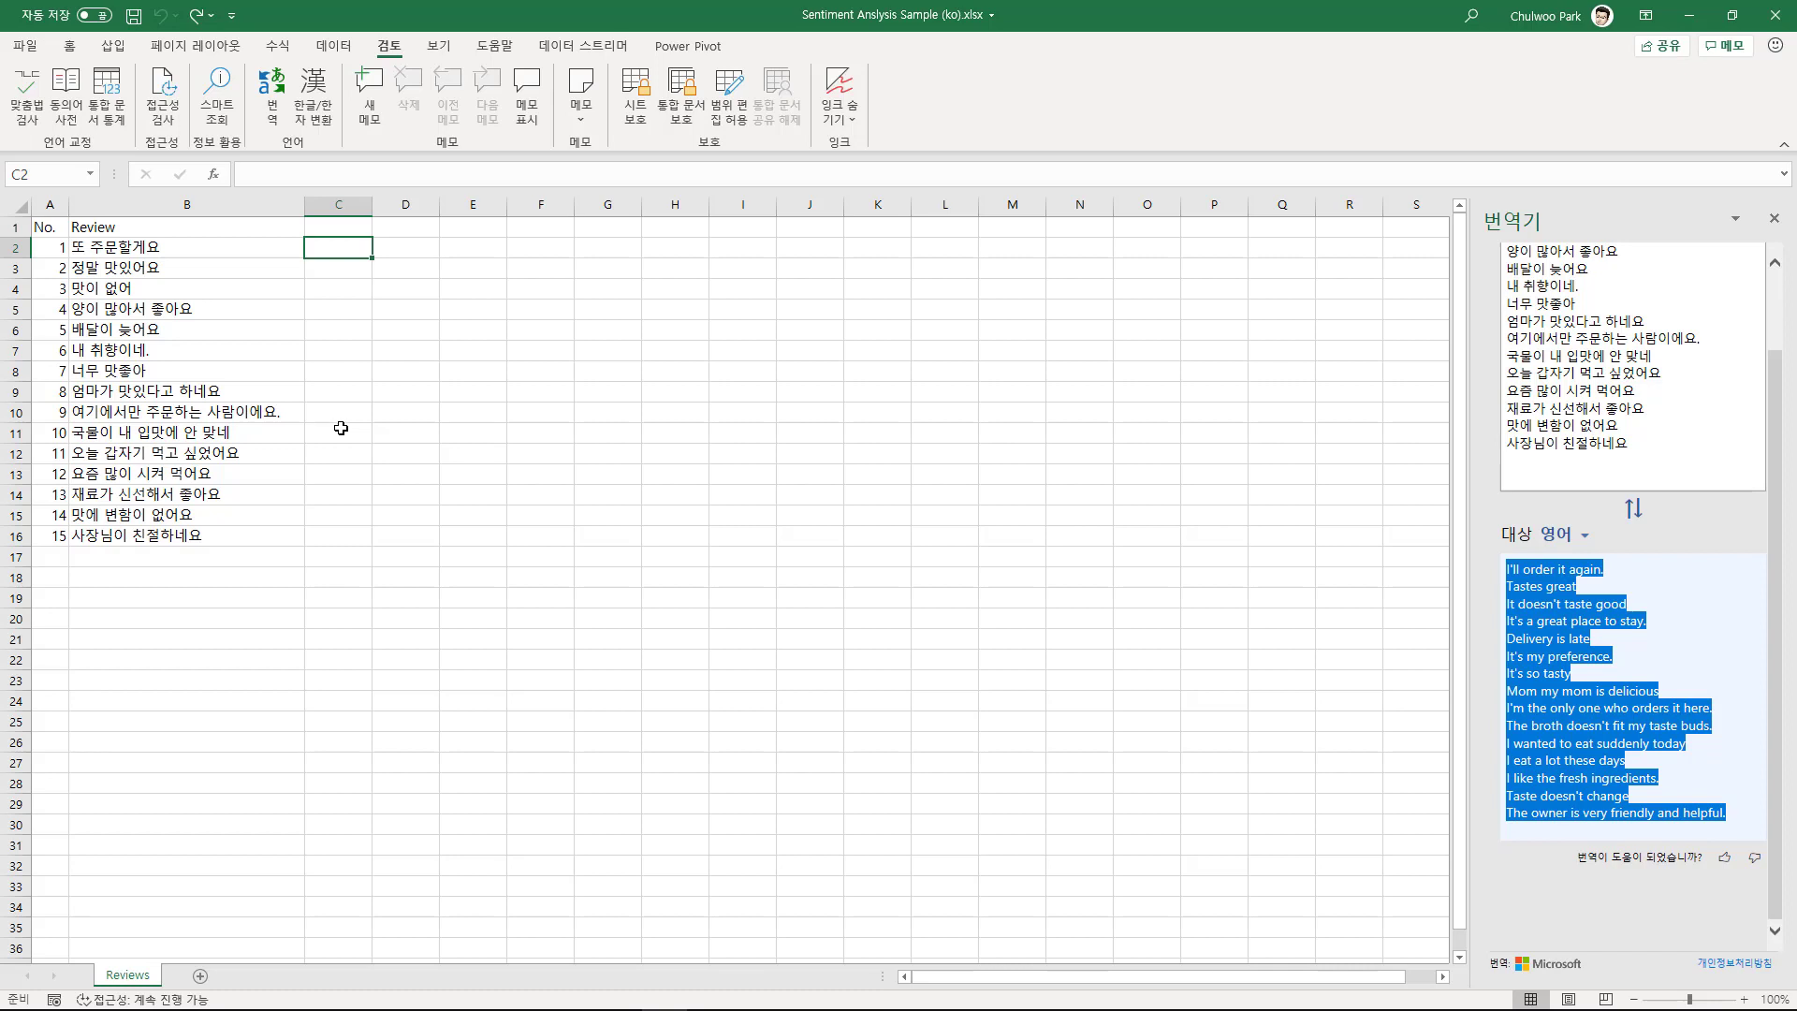
Copy the Korean reviews B2:B16 and switch to a blank Word document
left_click_drag(213, 248, 185, 537)
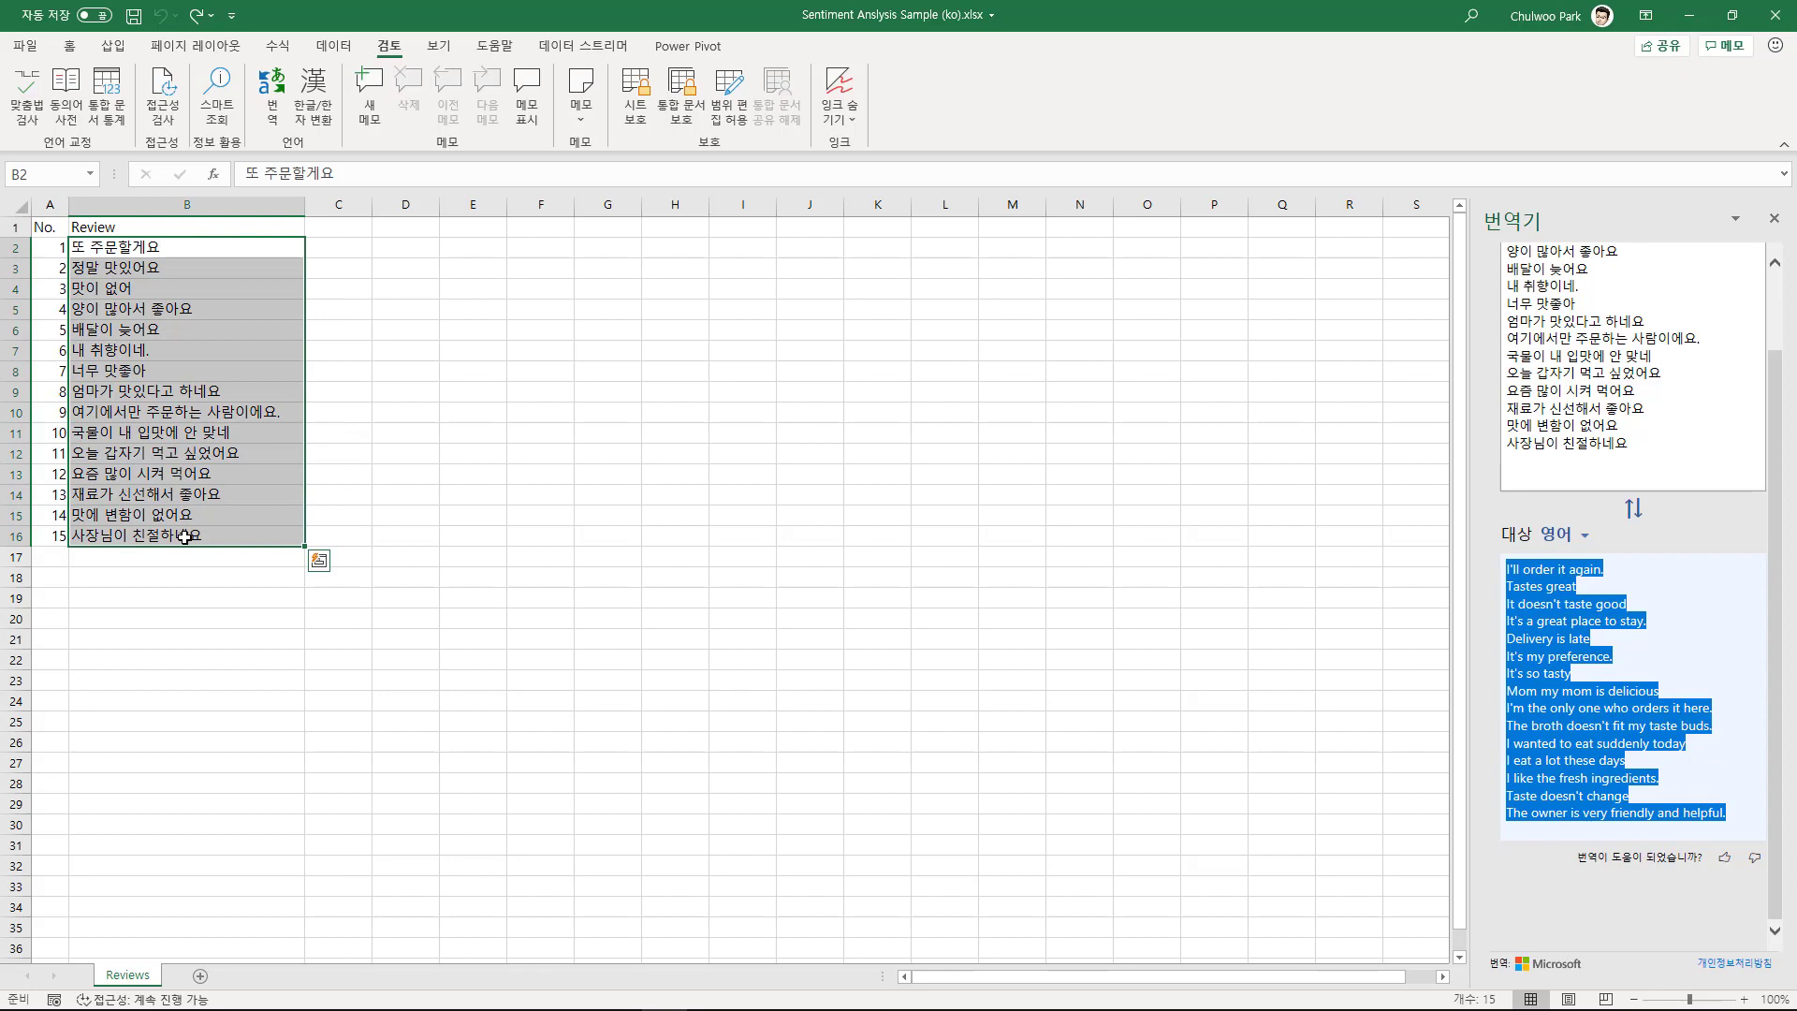
key("ctrl+c")
key("alt+Tab")
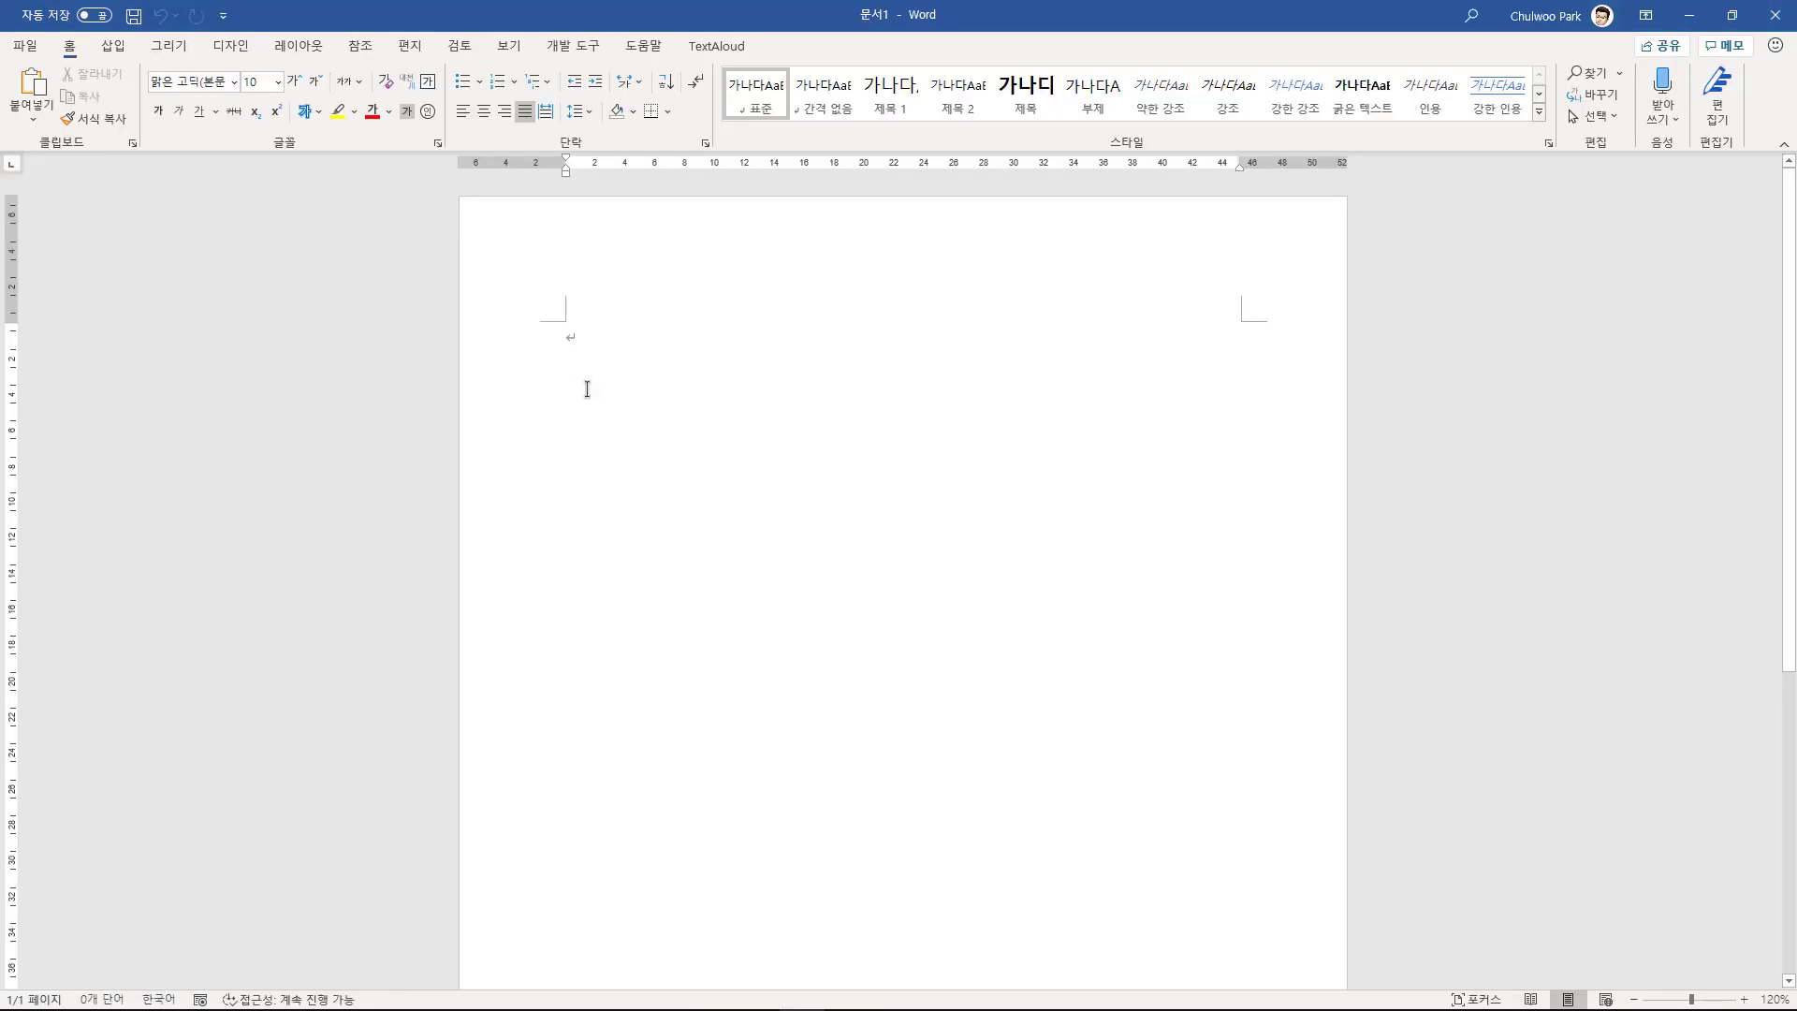
Paste the Korean reviews as text only and select all fifteen lines
key("ctrl+v")
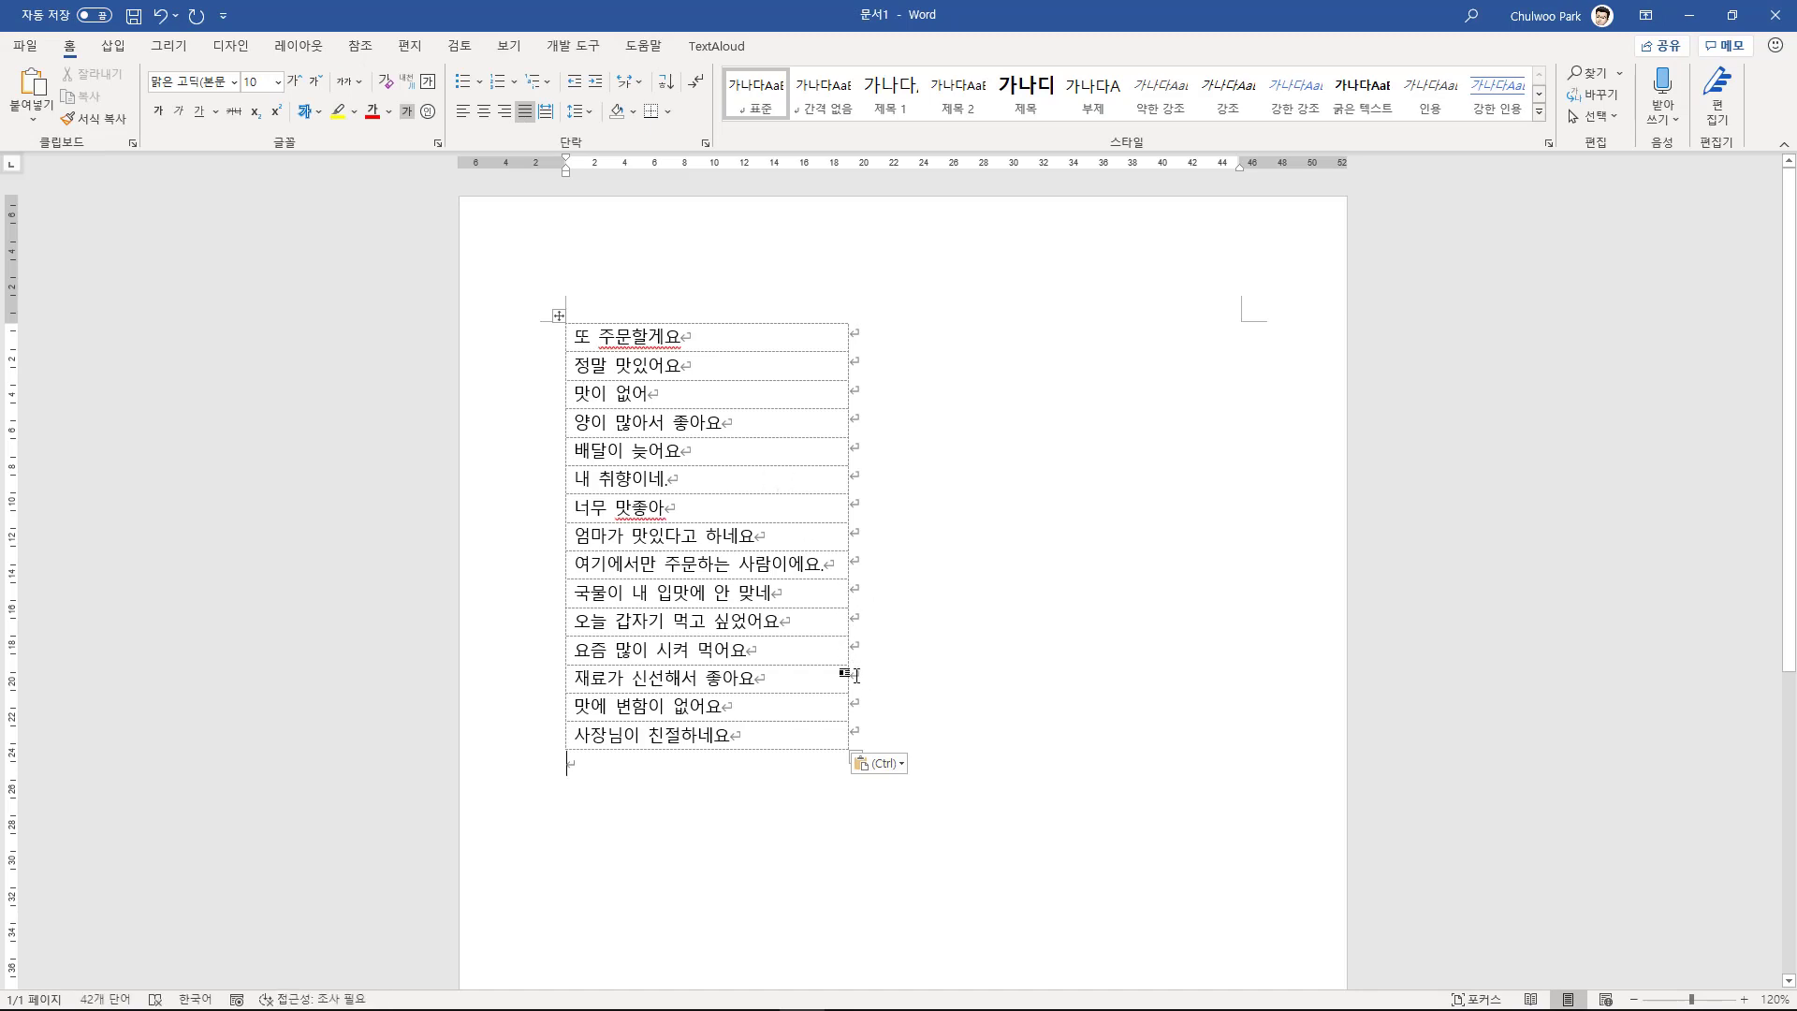
left_click(900, 764)
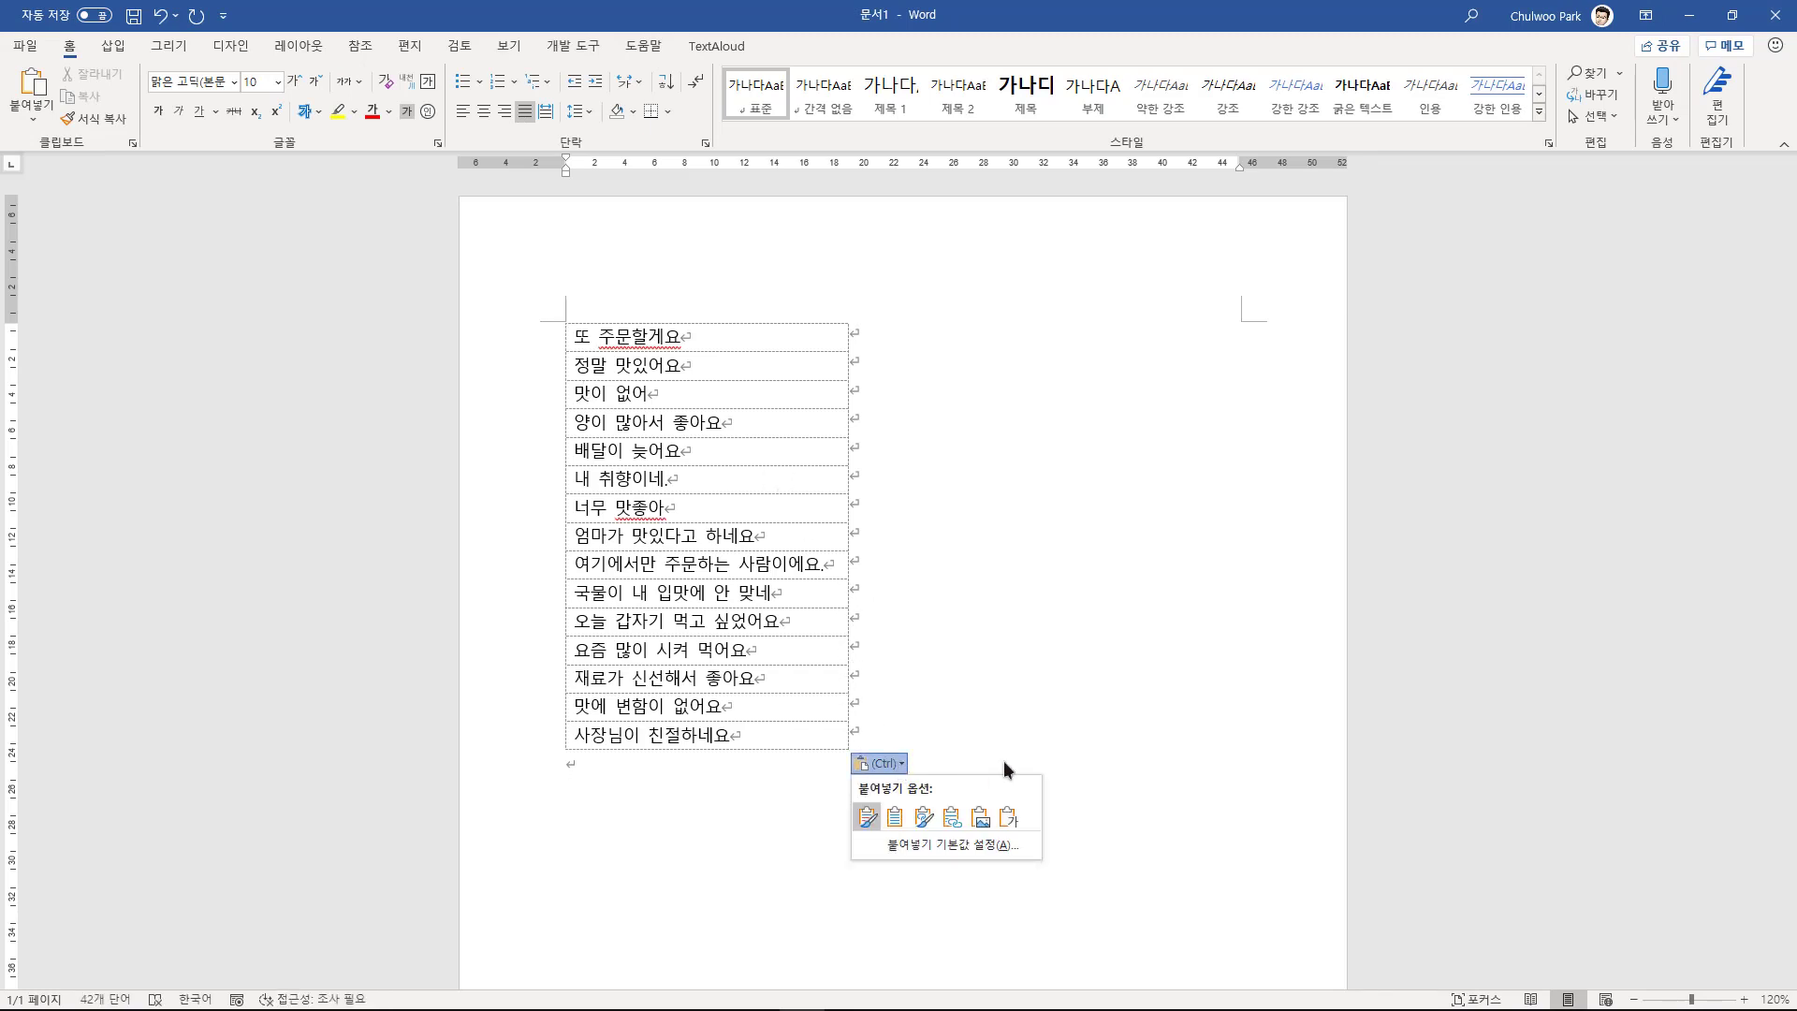
left_click(1008, 817)
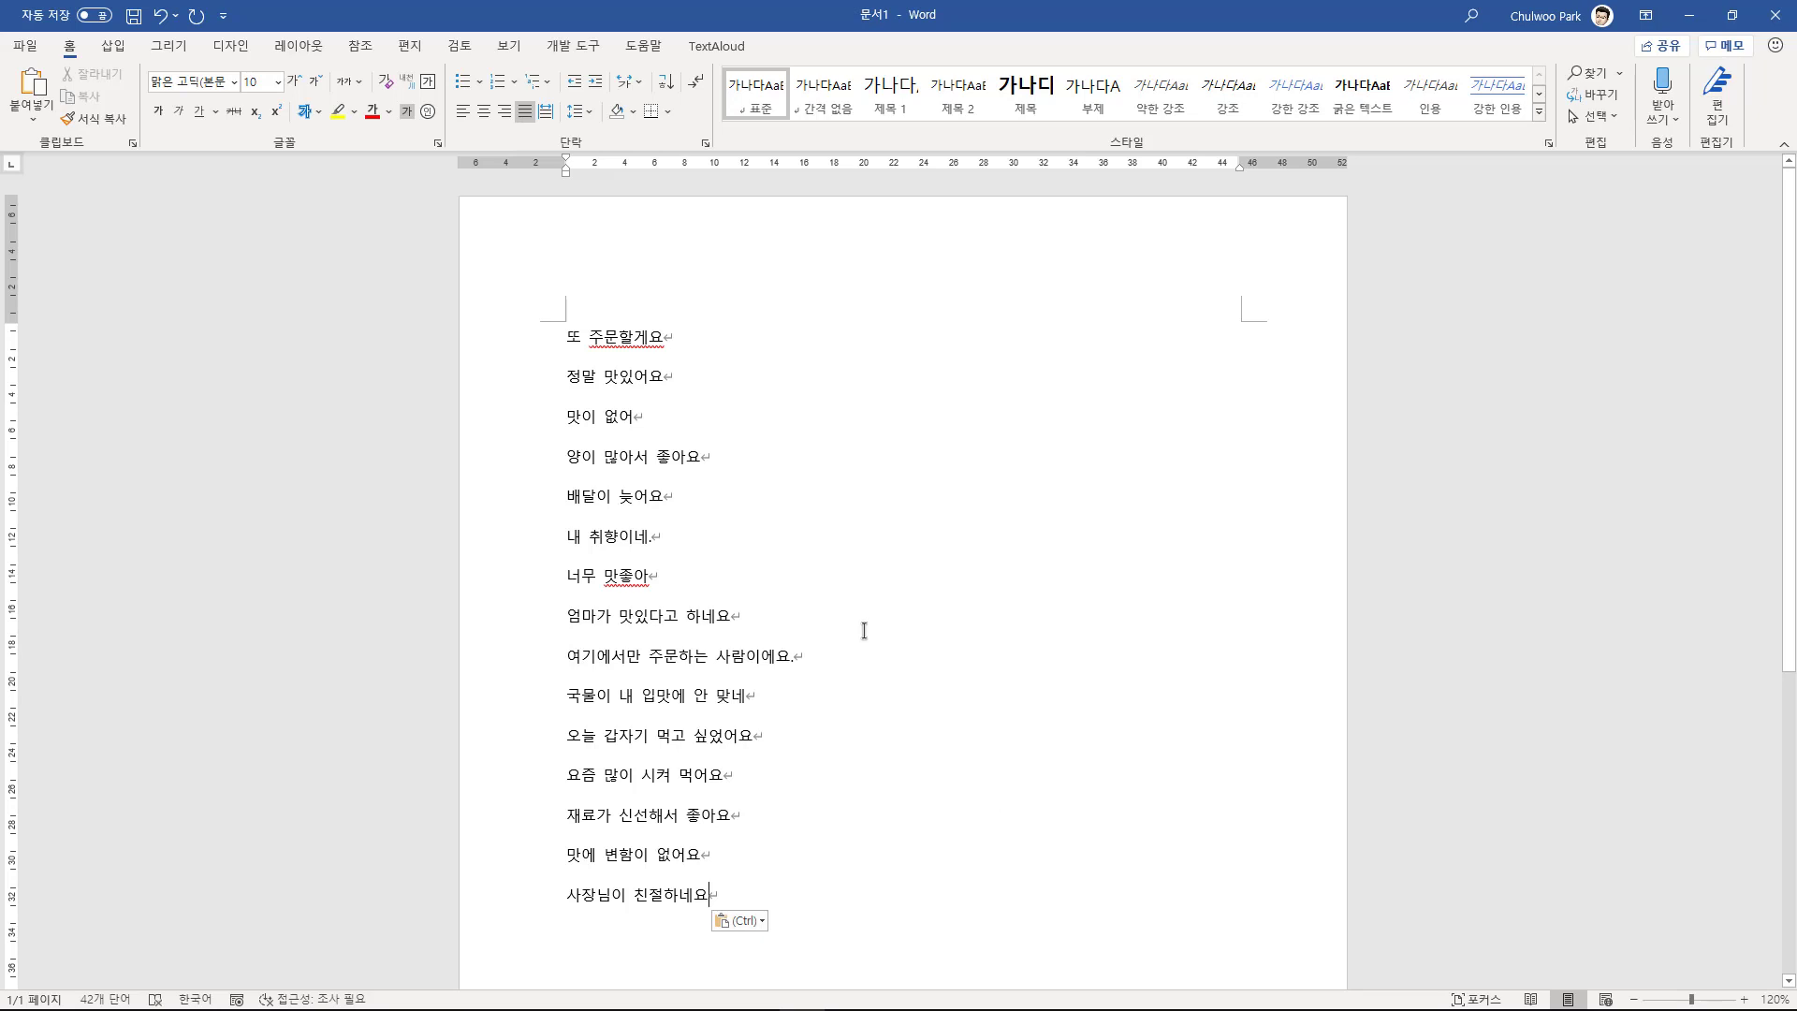
left_click(563, 339)
left_click(783, 849, "shift")
left_click_drag(782, 877, 782, 892)
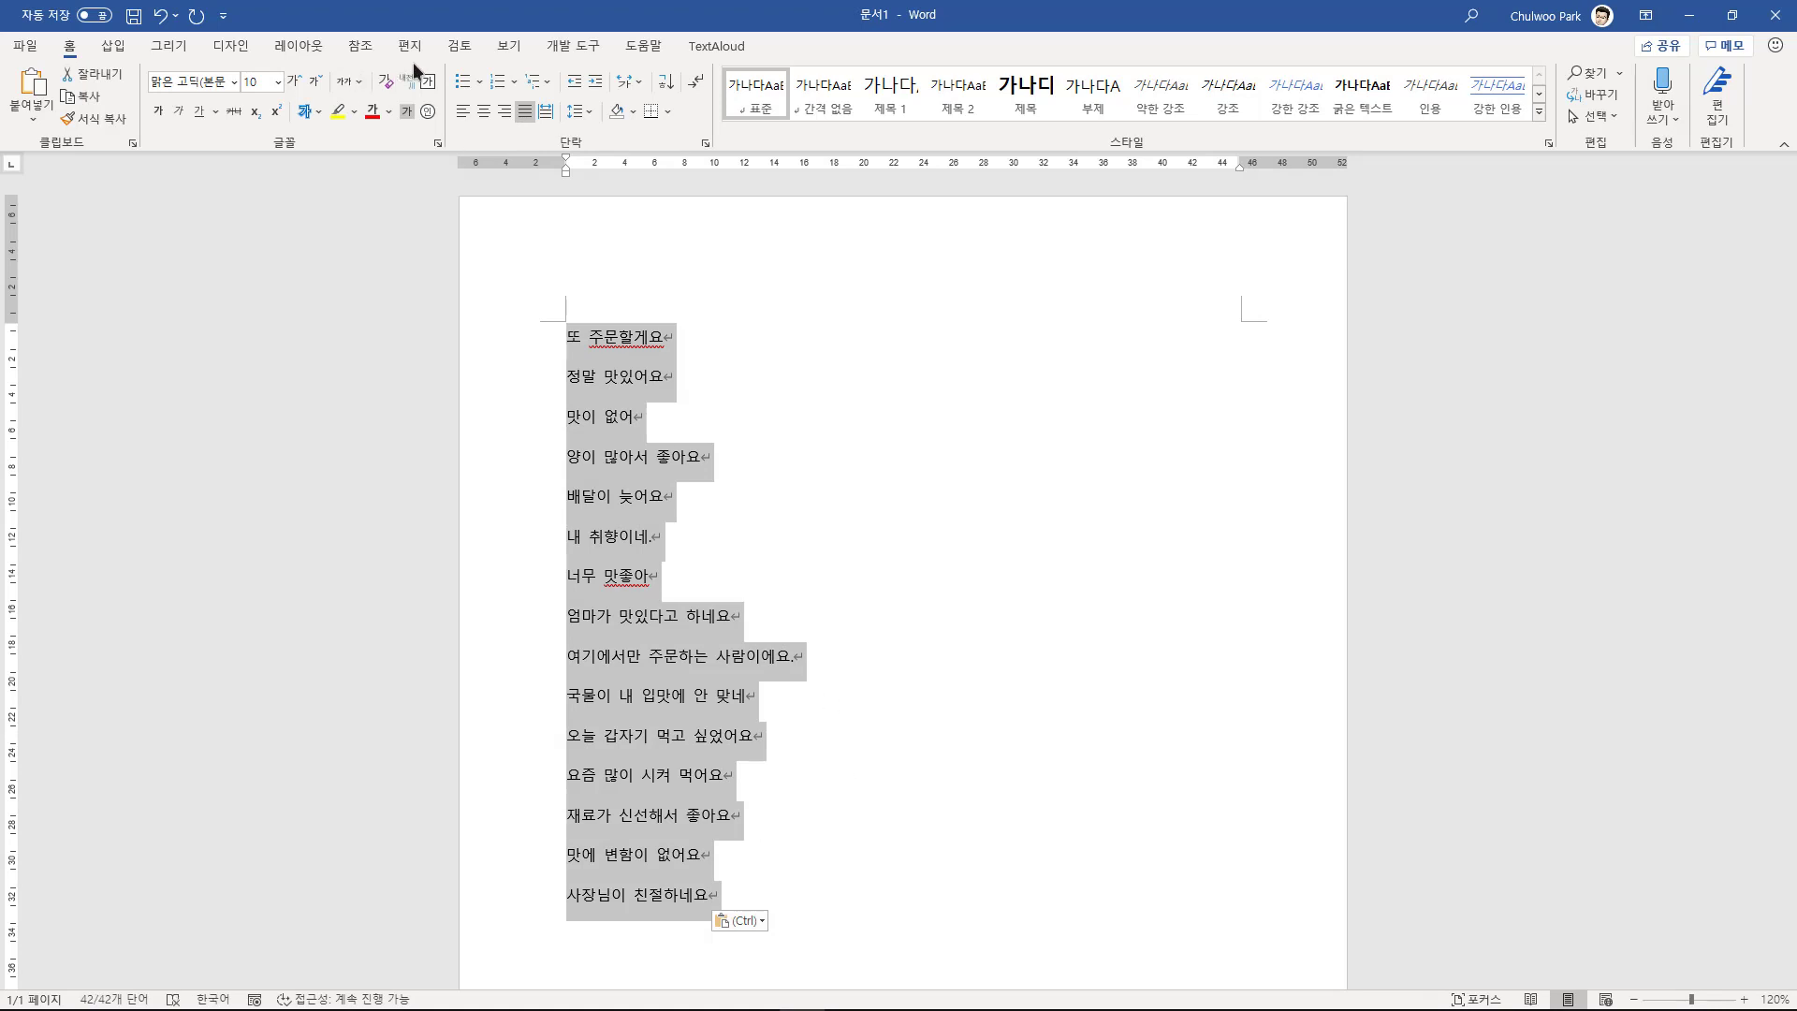
Translate the selected lines to English and insert the translation in place of the Korean
left_click(464, 44)
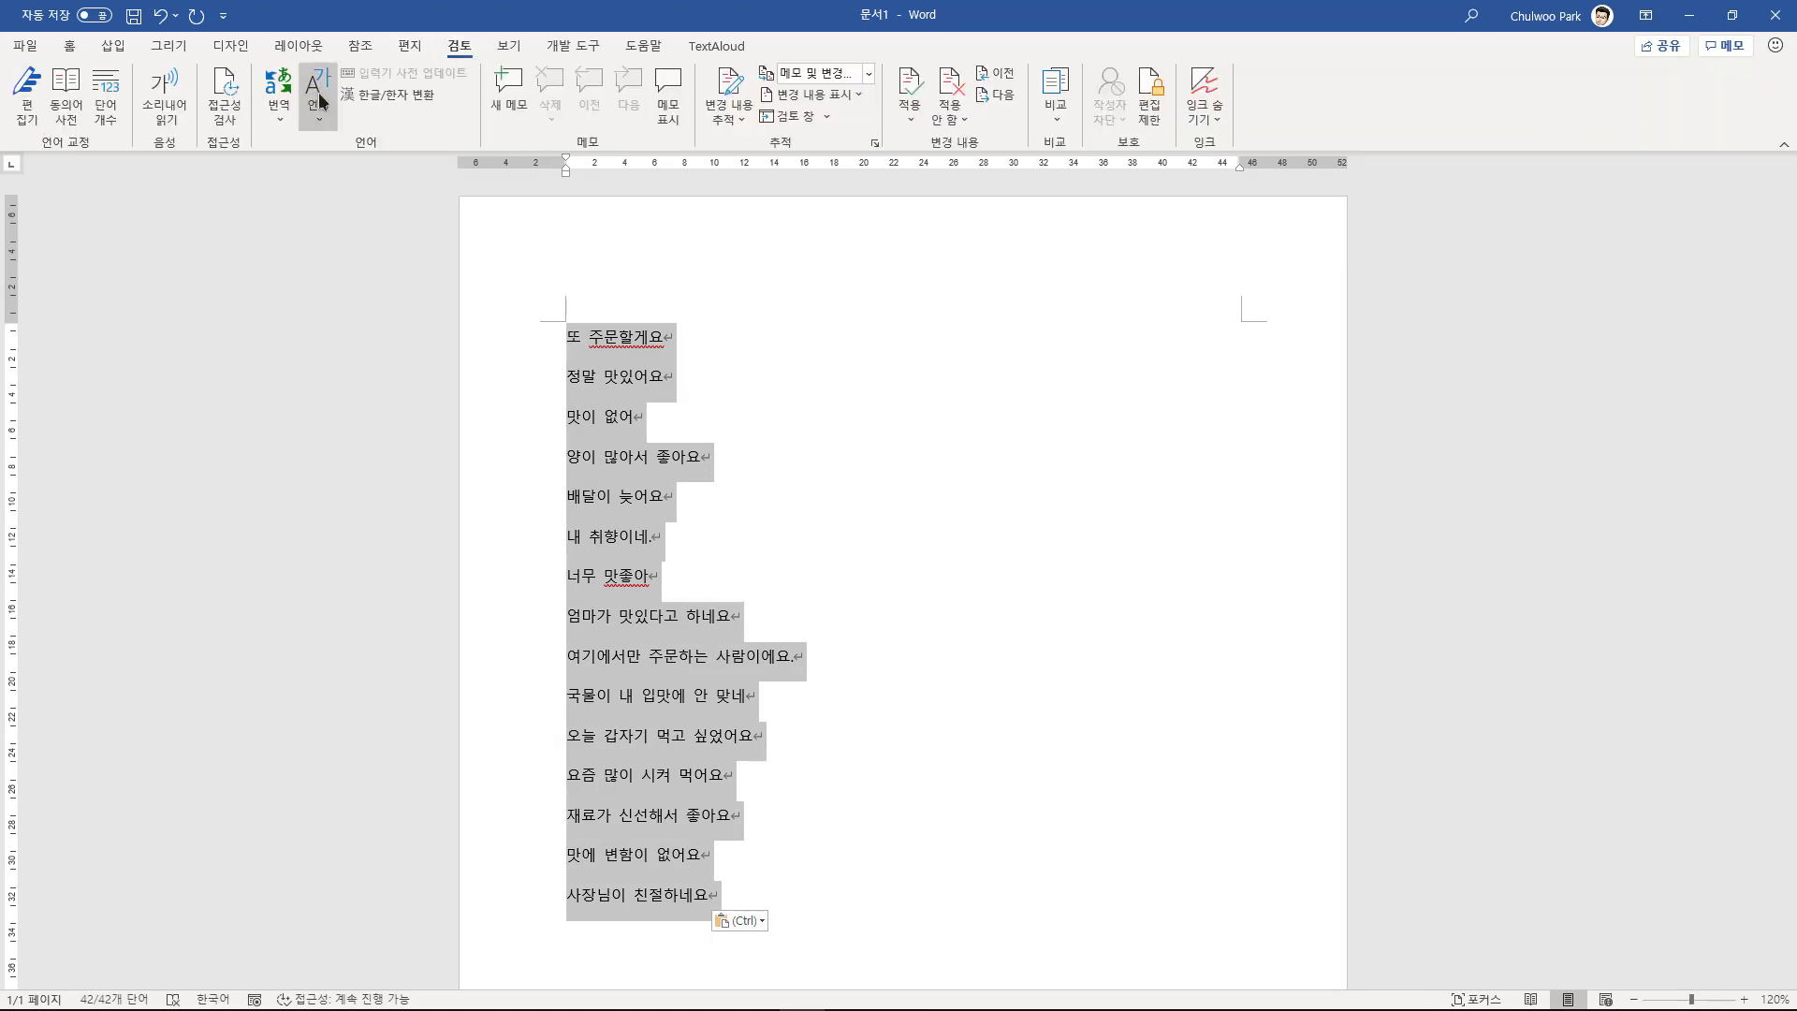
left_click(284, 94)
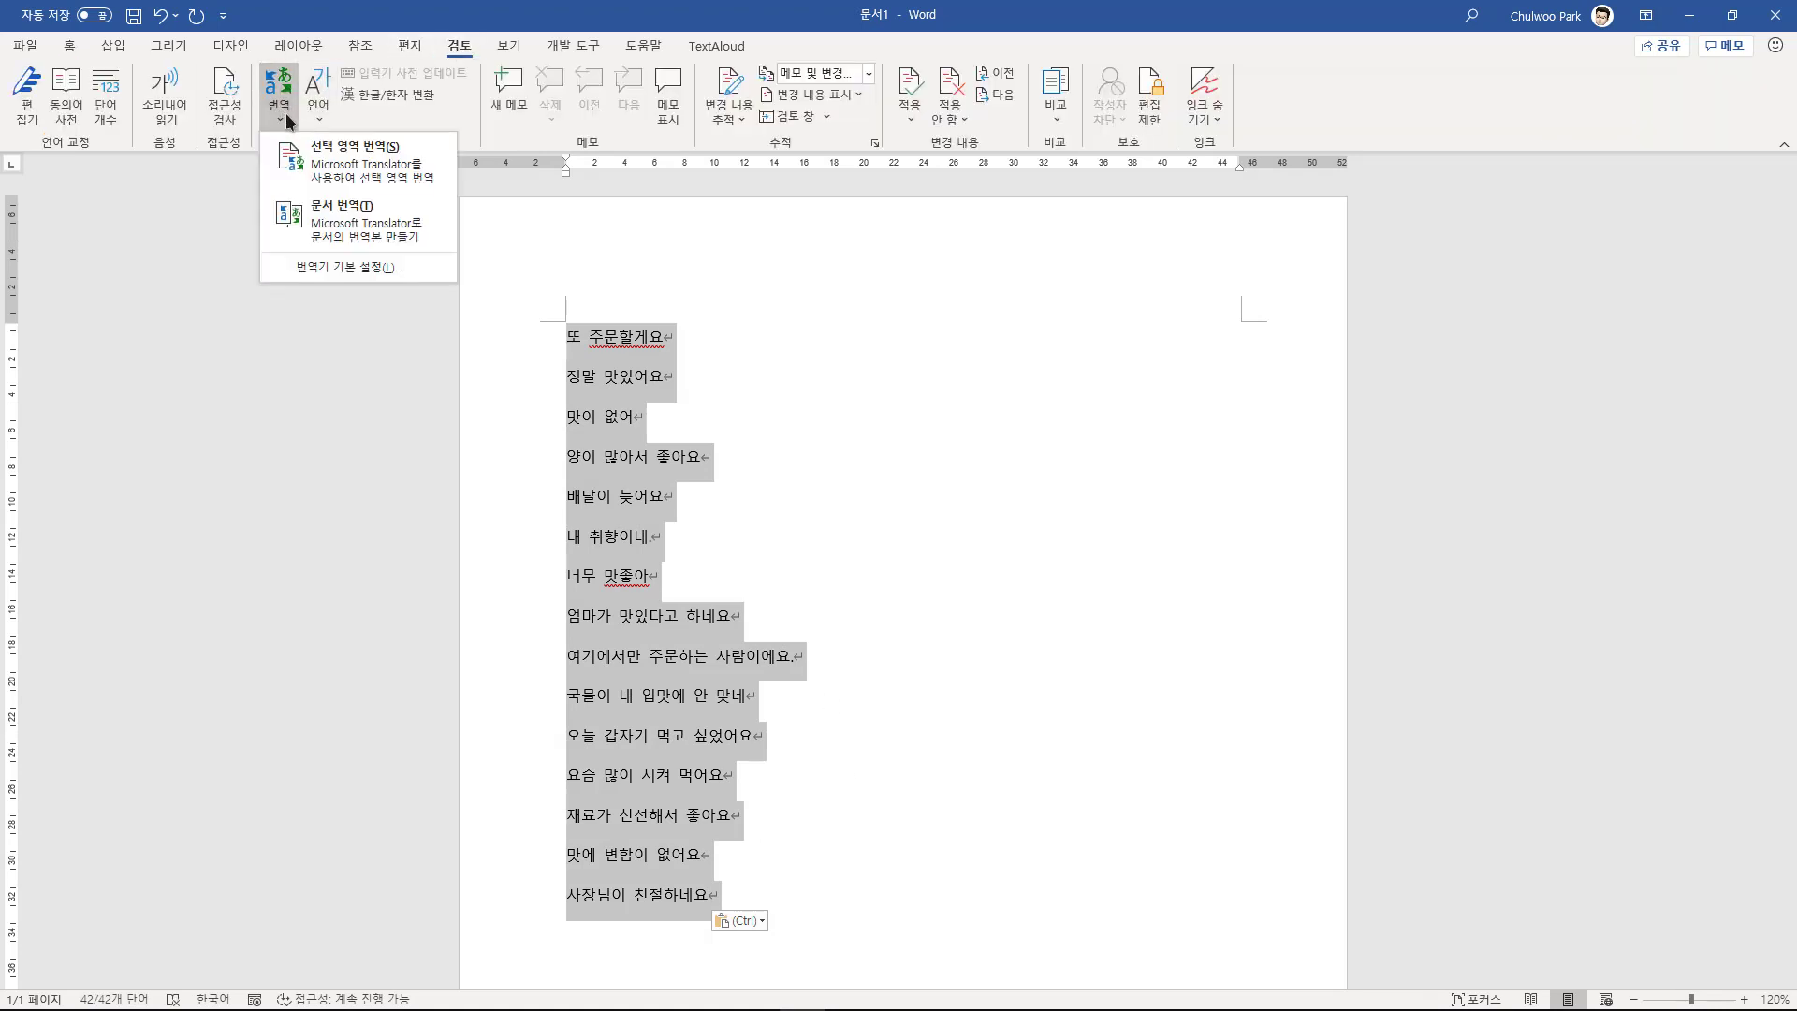
left_click(391, 159)
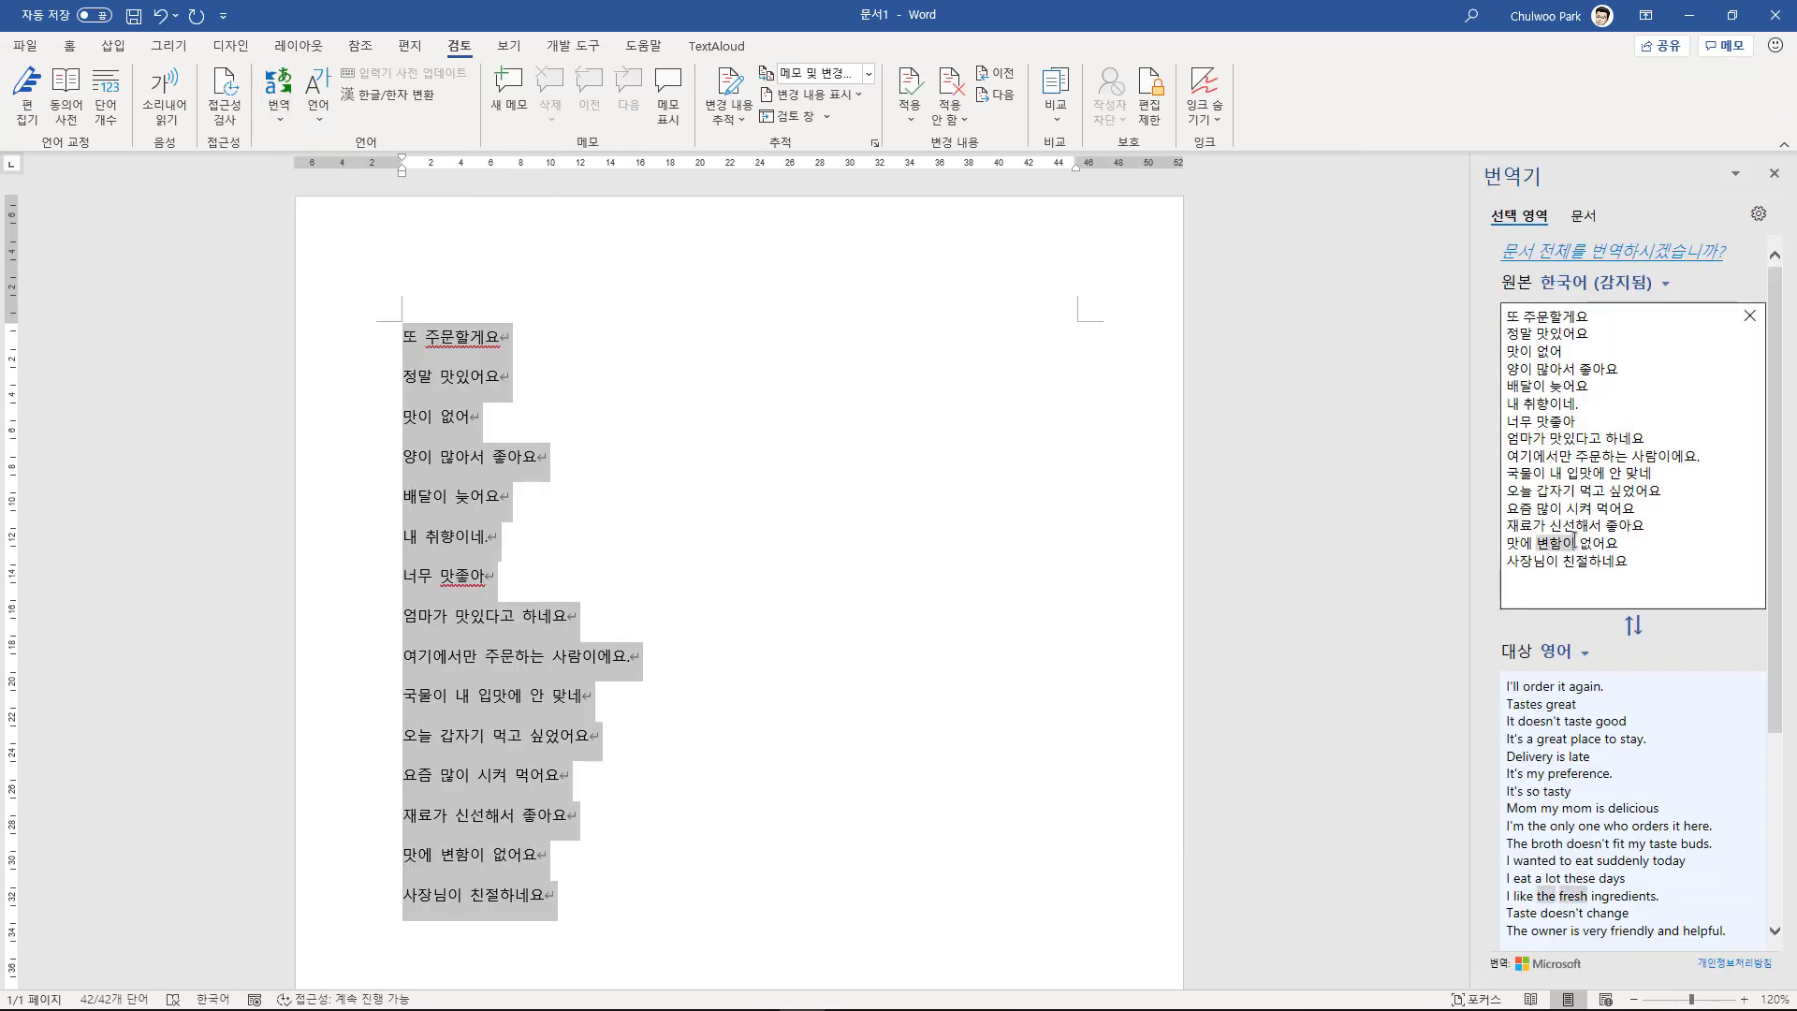
scroll(1573, 541, "down", 3)
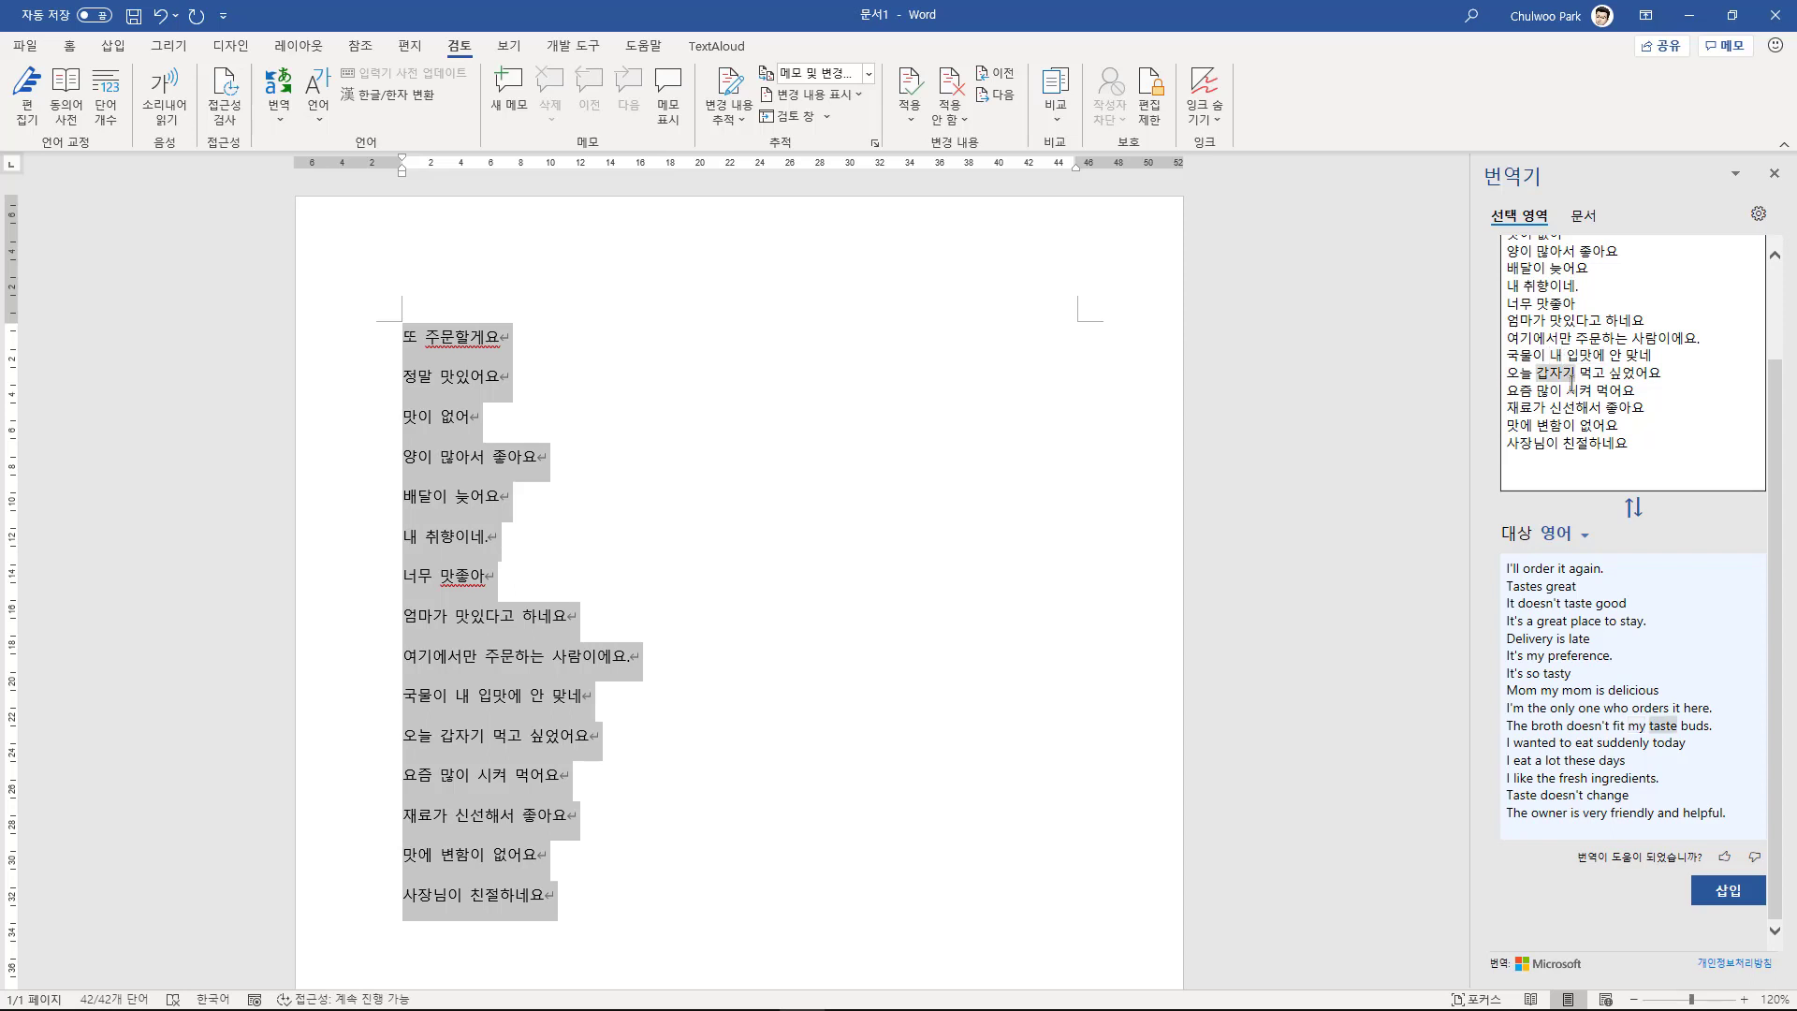
left_click(1580, 391)
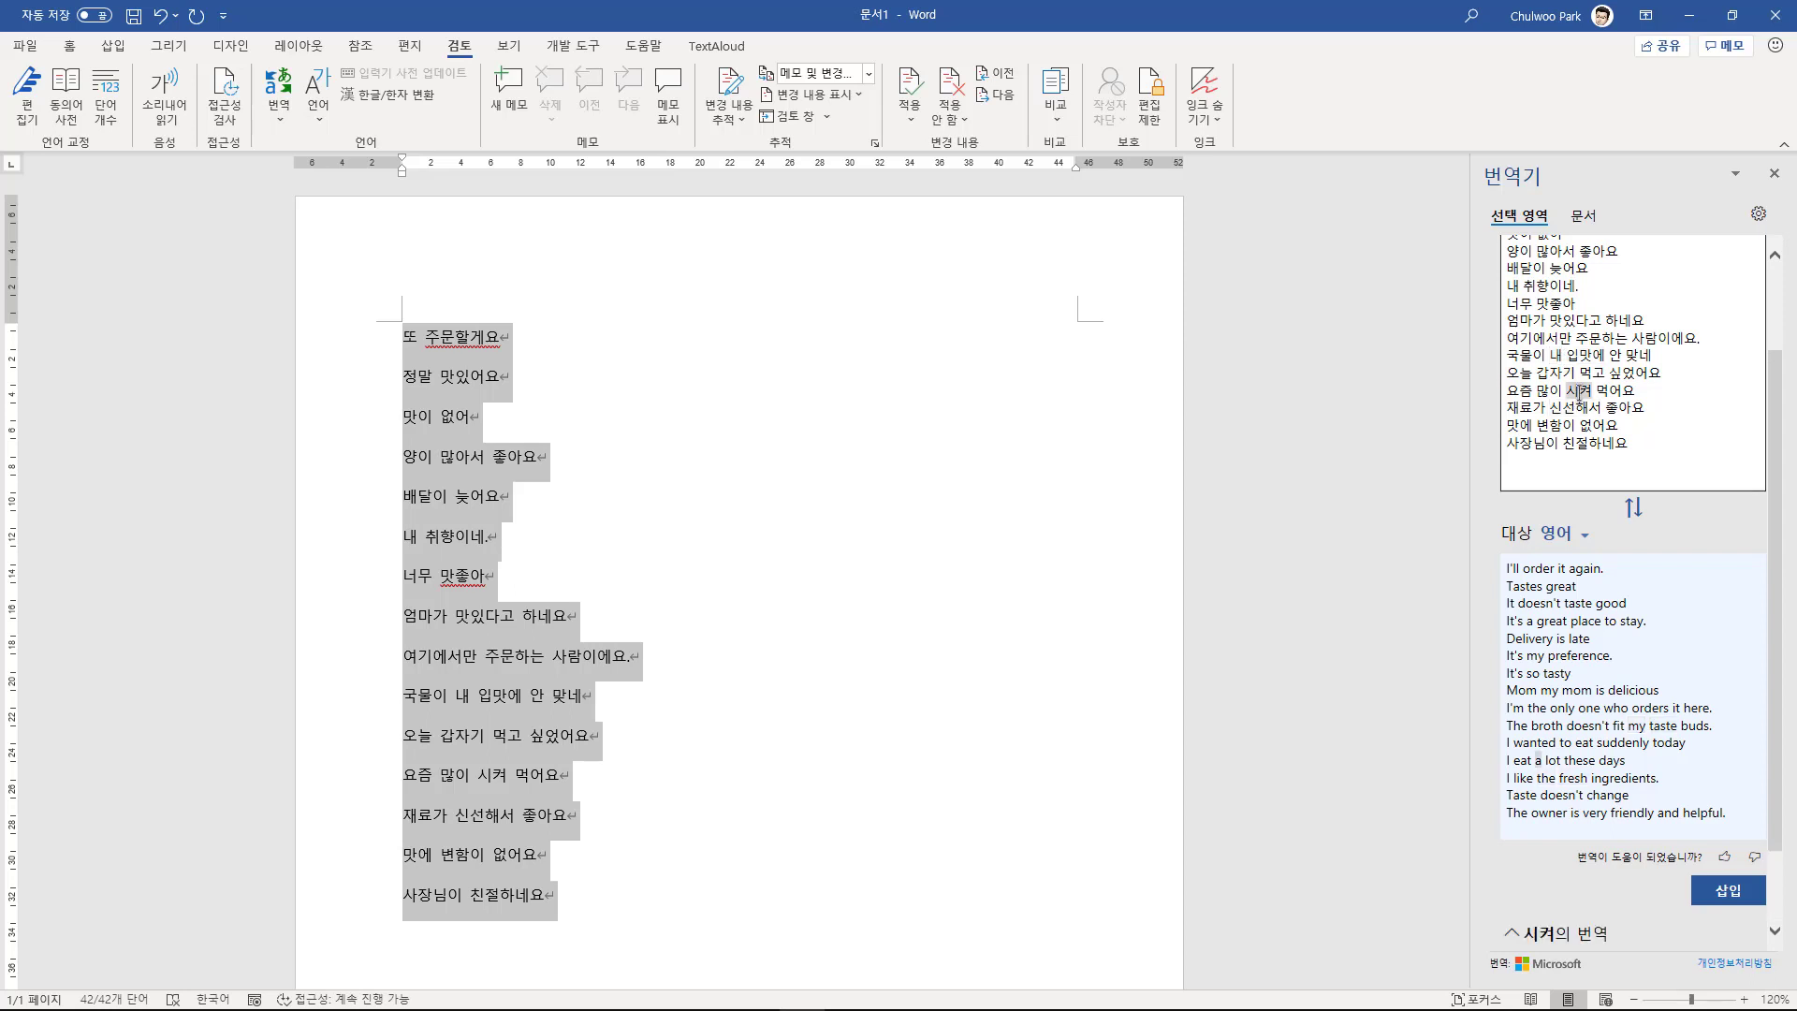
scroll(1581, 562, "down", 1)
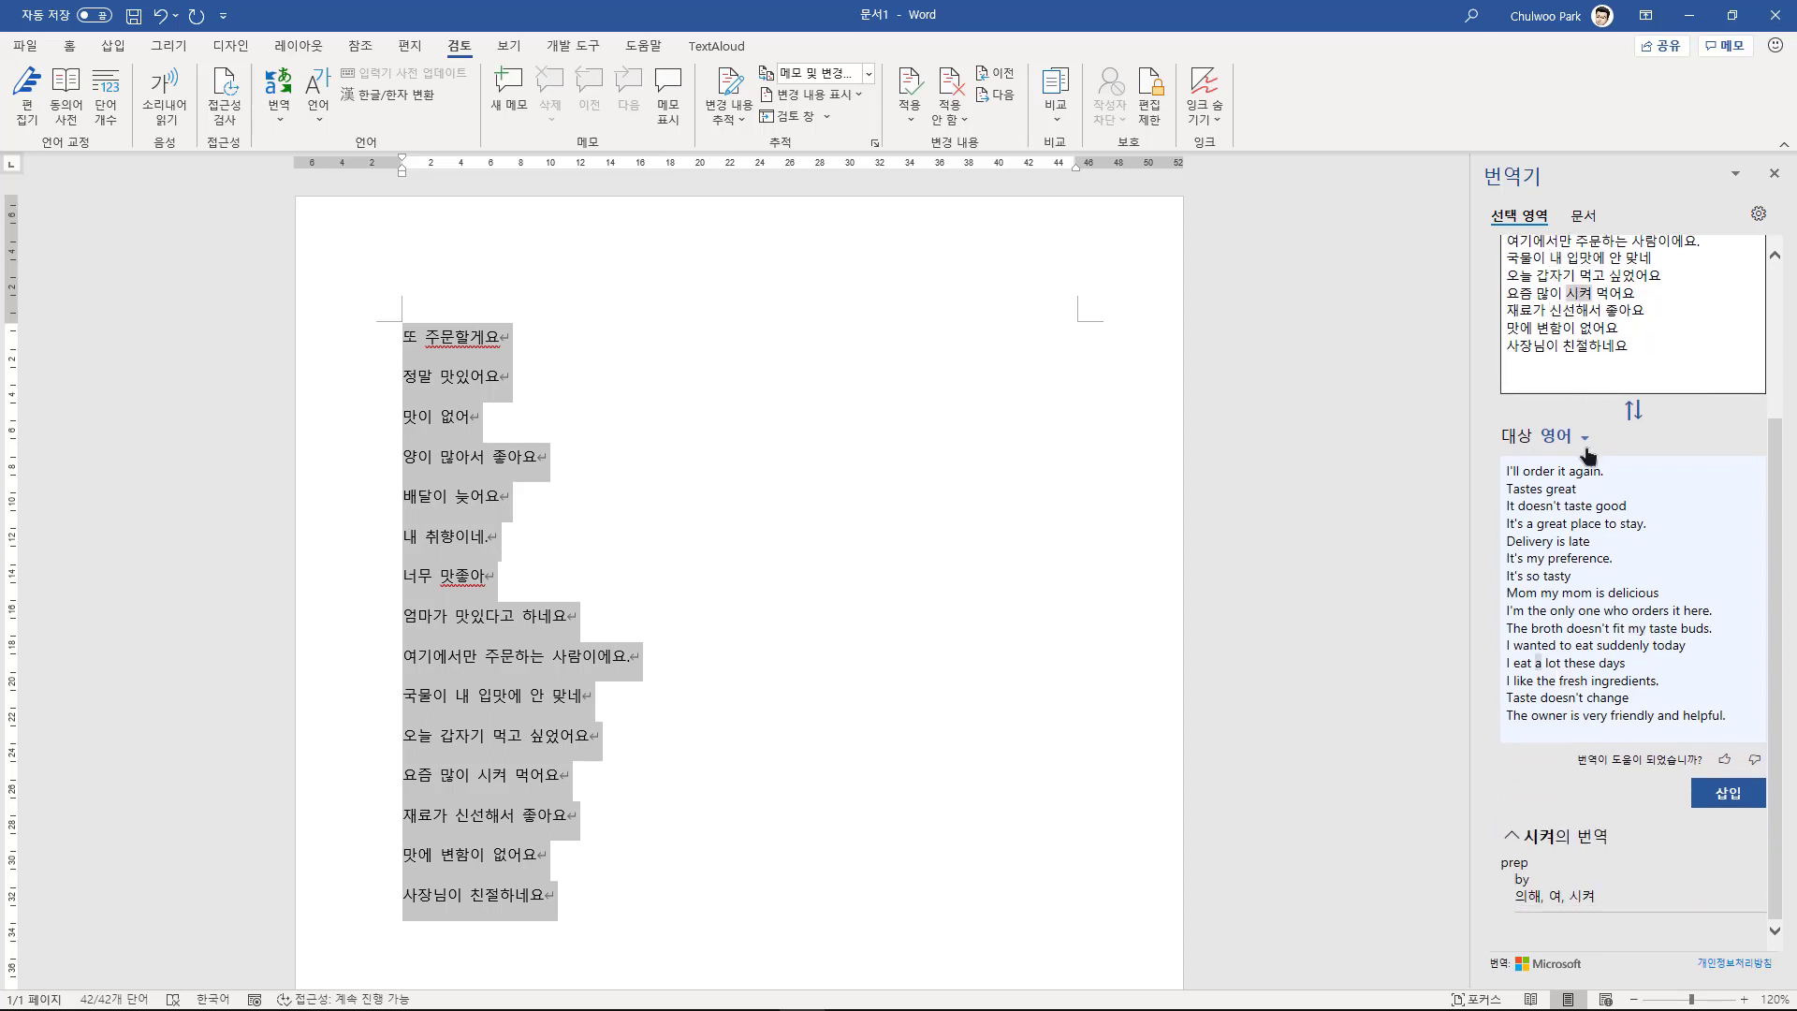
left_click(1534, 725)
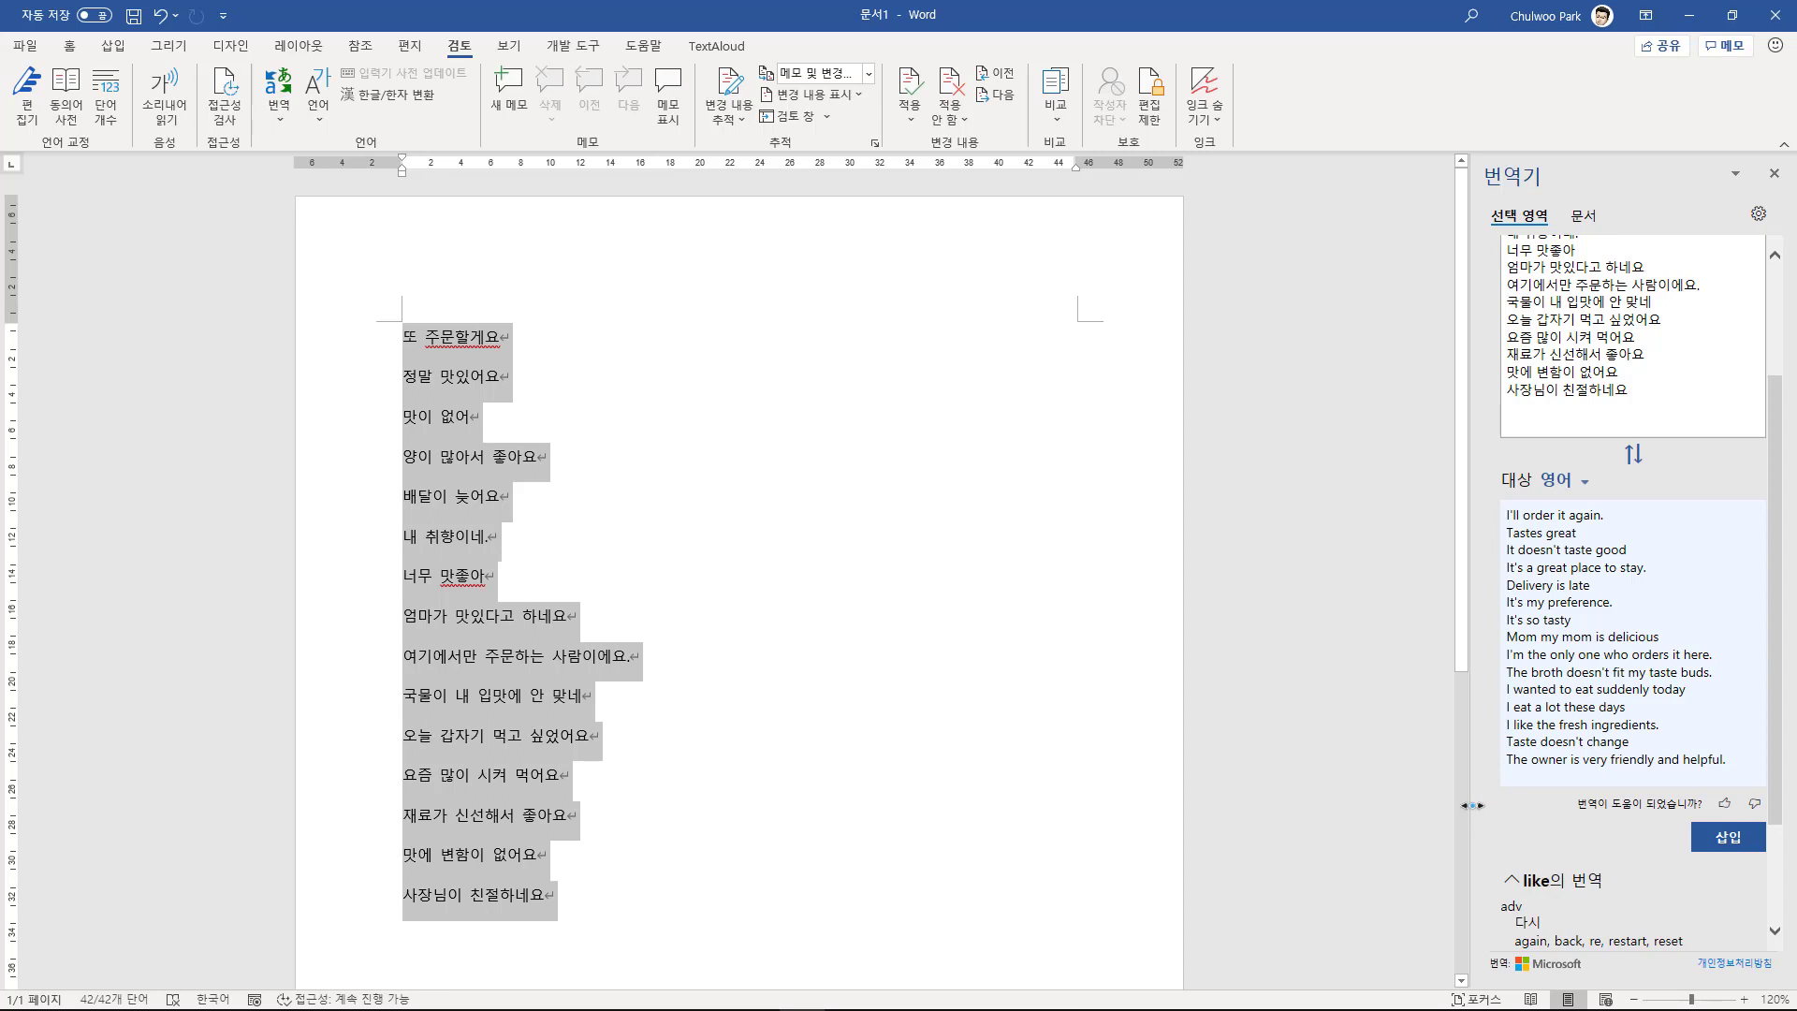
left_click(1718, 838)
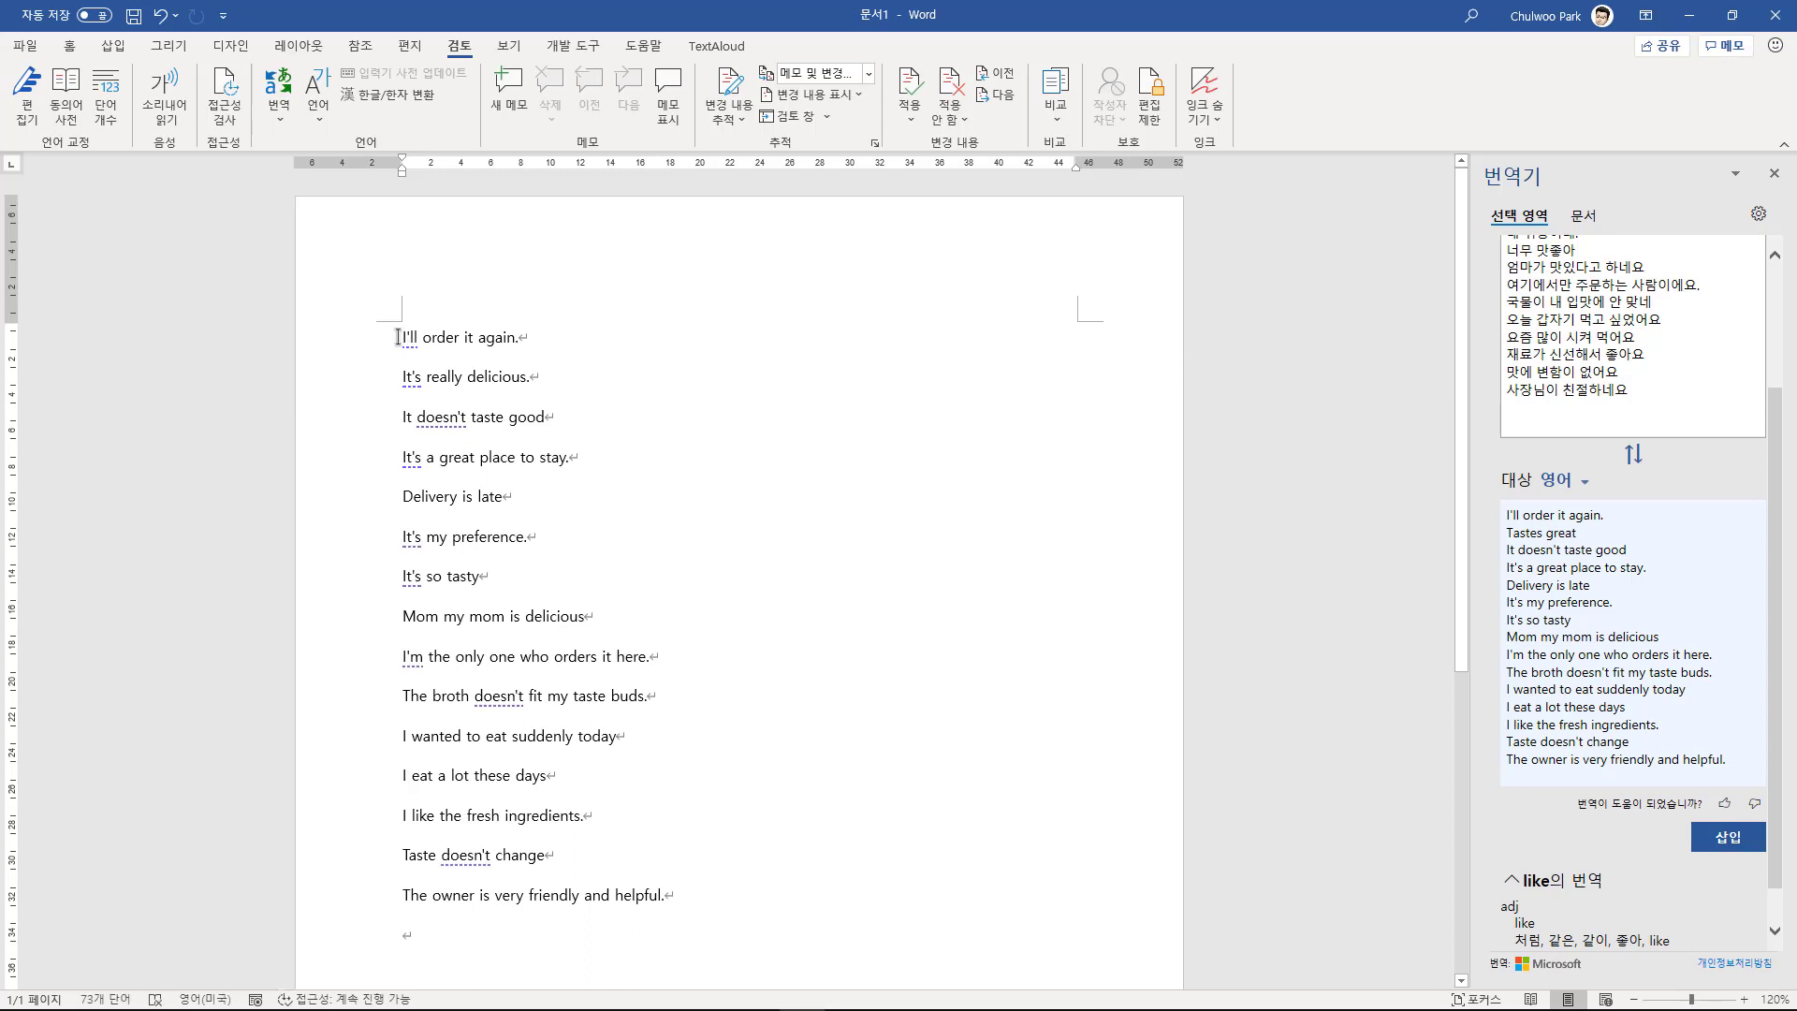
Select the fifteen English review lines and switch back to Excel
left_click_drag(398, 337, 750, 891)
key("ctrl+c")
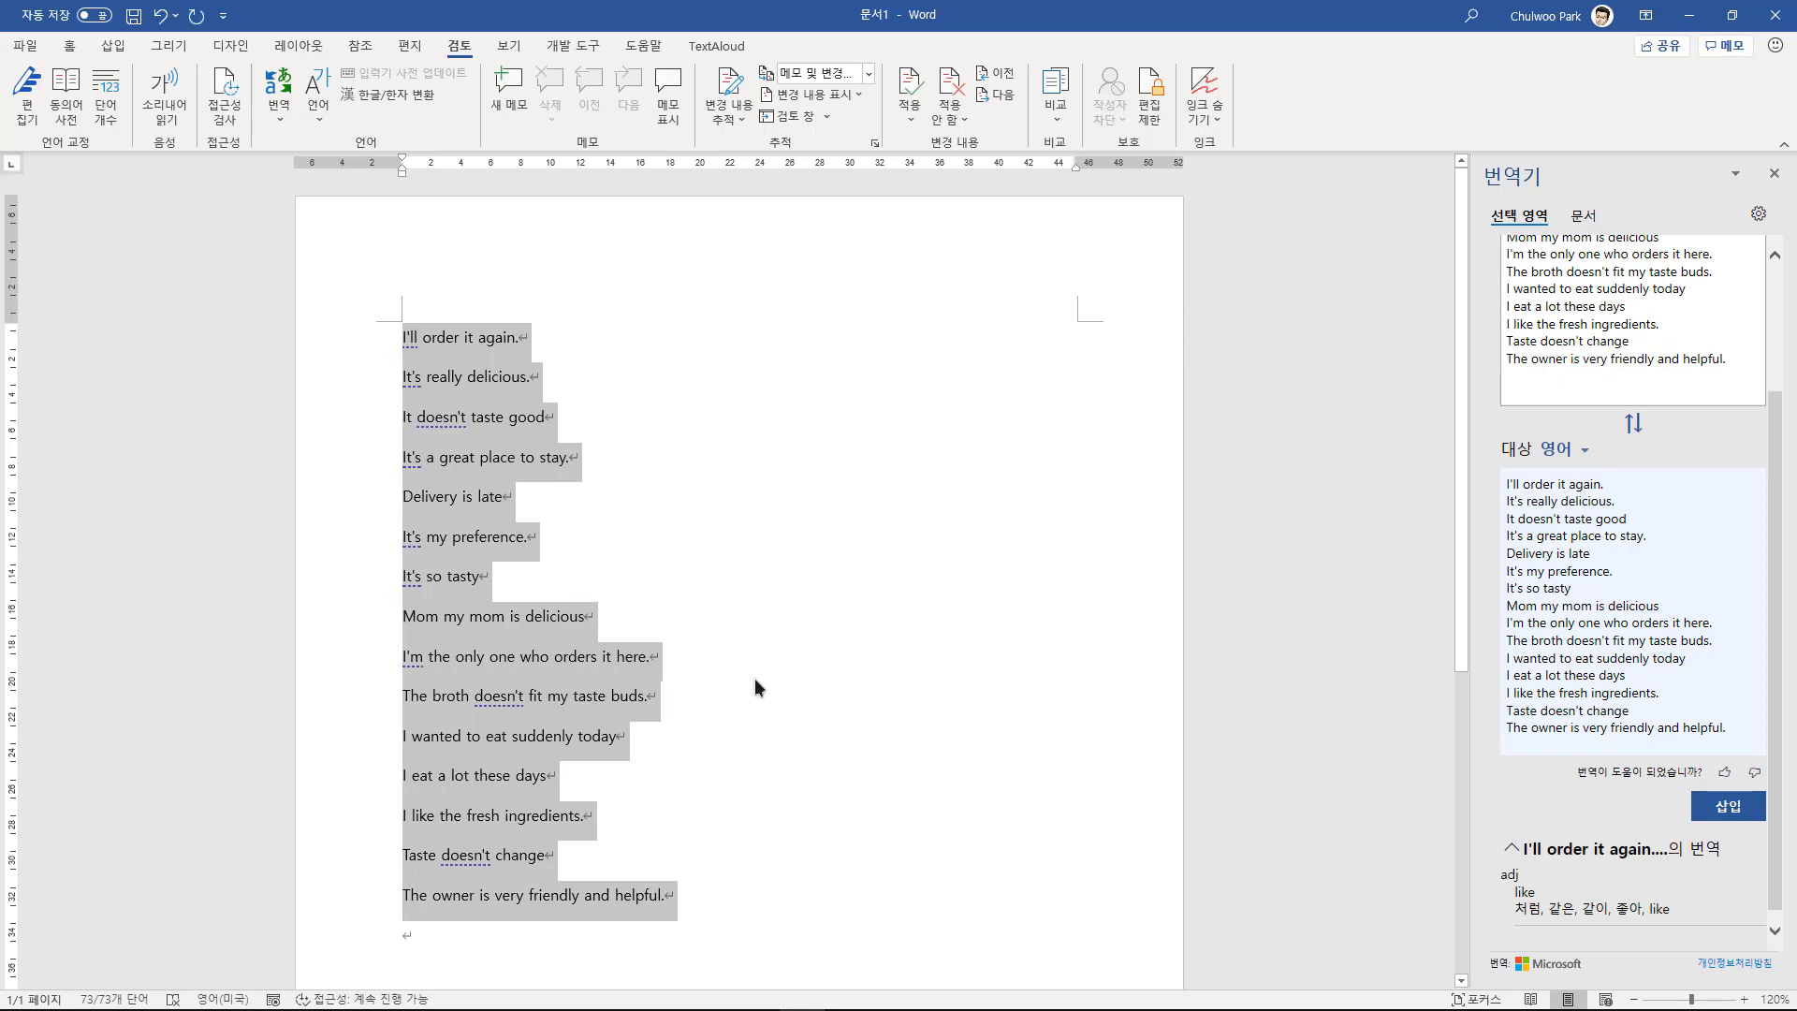
left_click(755, 679)
key("alt+Tab")
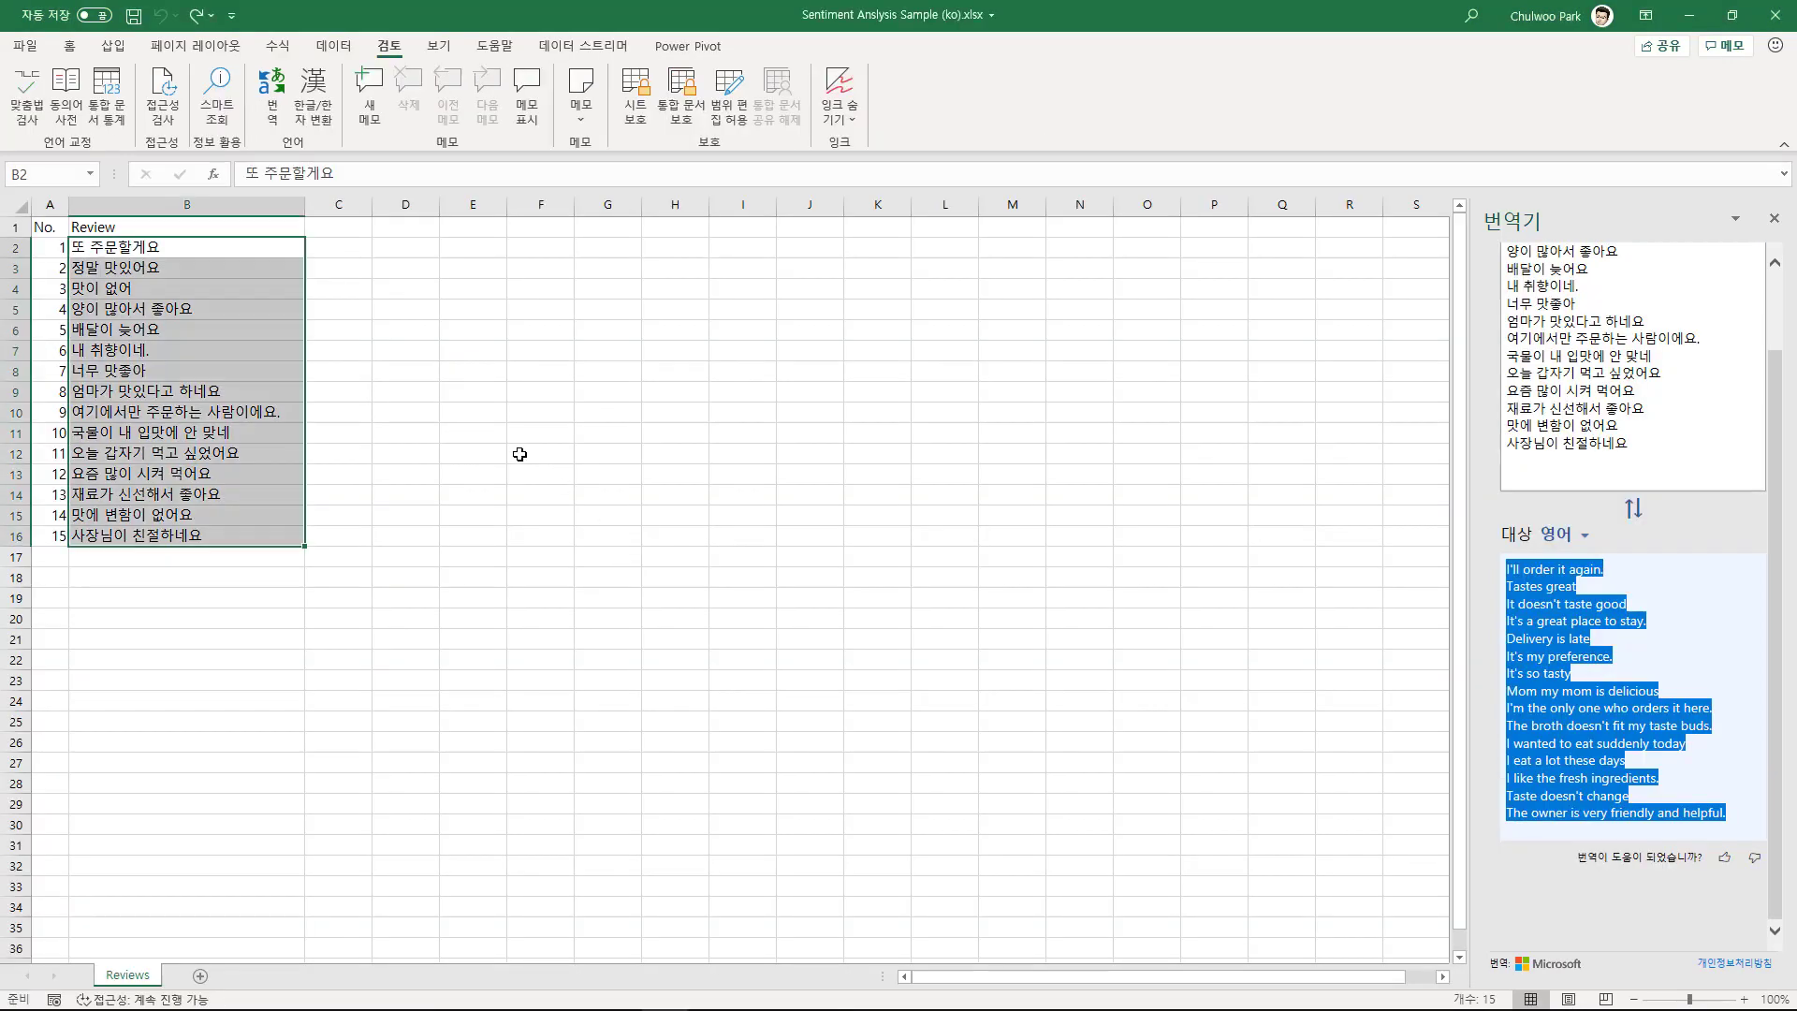
Paste the English translations into C2:C16 with Match Destination Formatting, then close the Translator pane
left_click(342, 250)
key("ctrl+v")
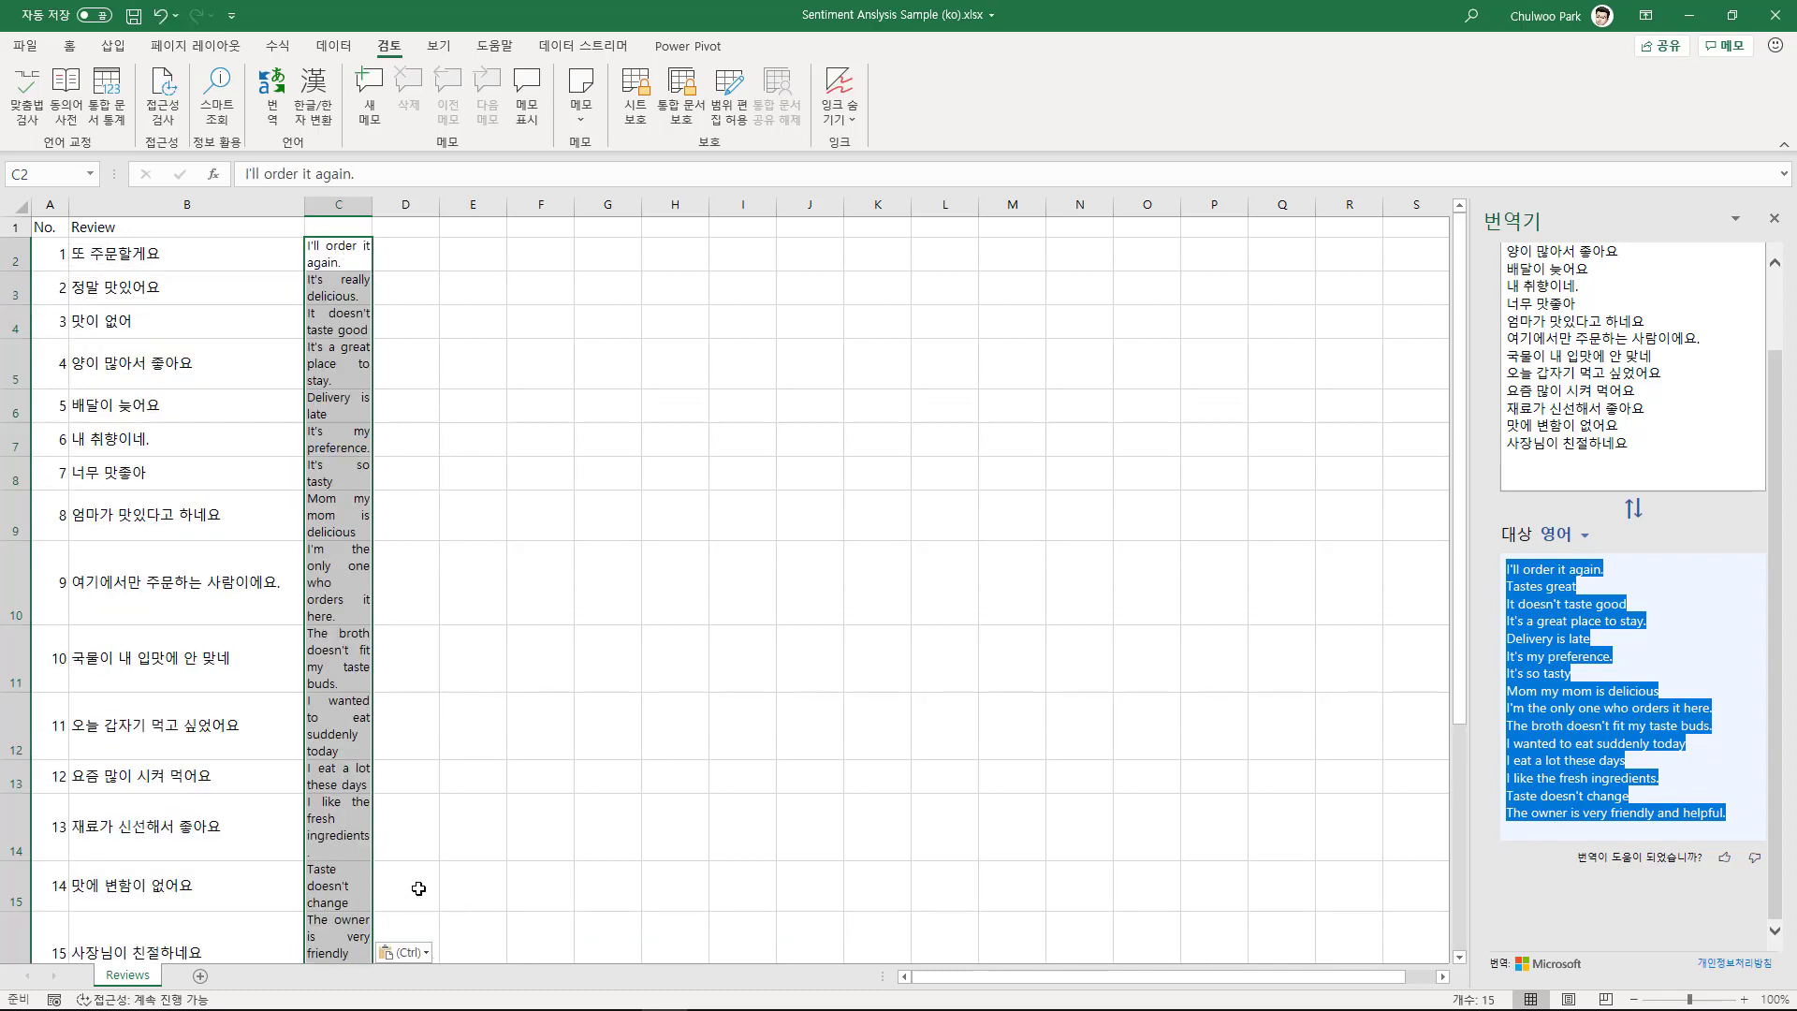
left_click(427, 954)
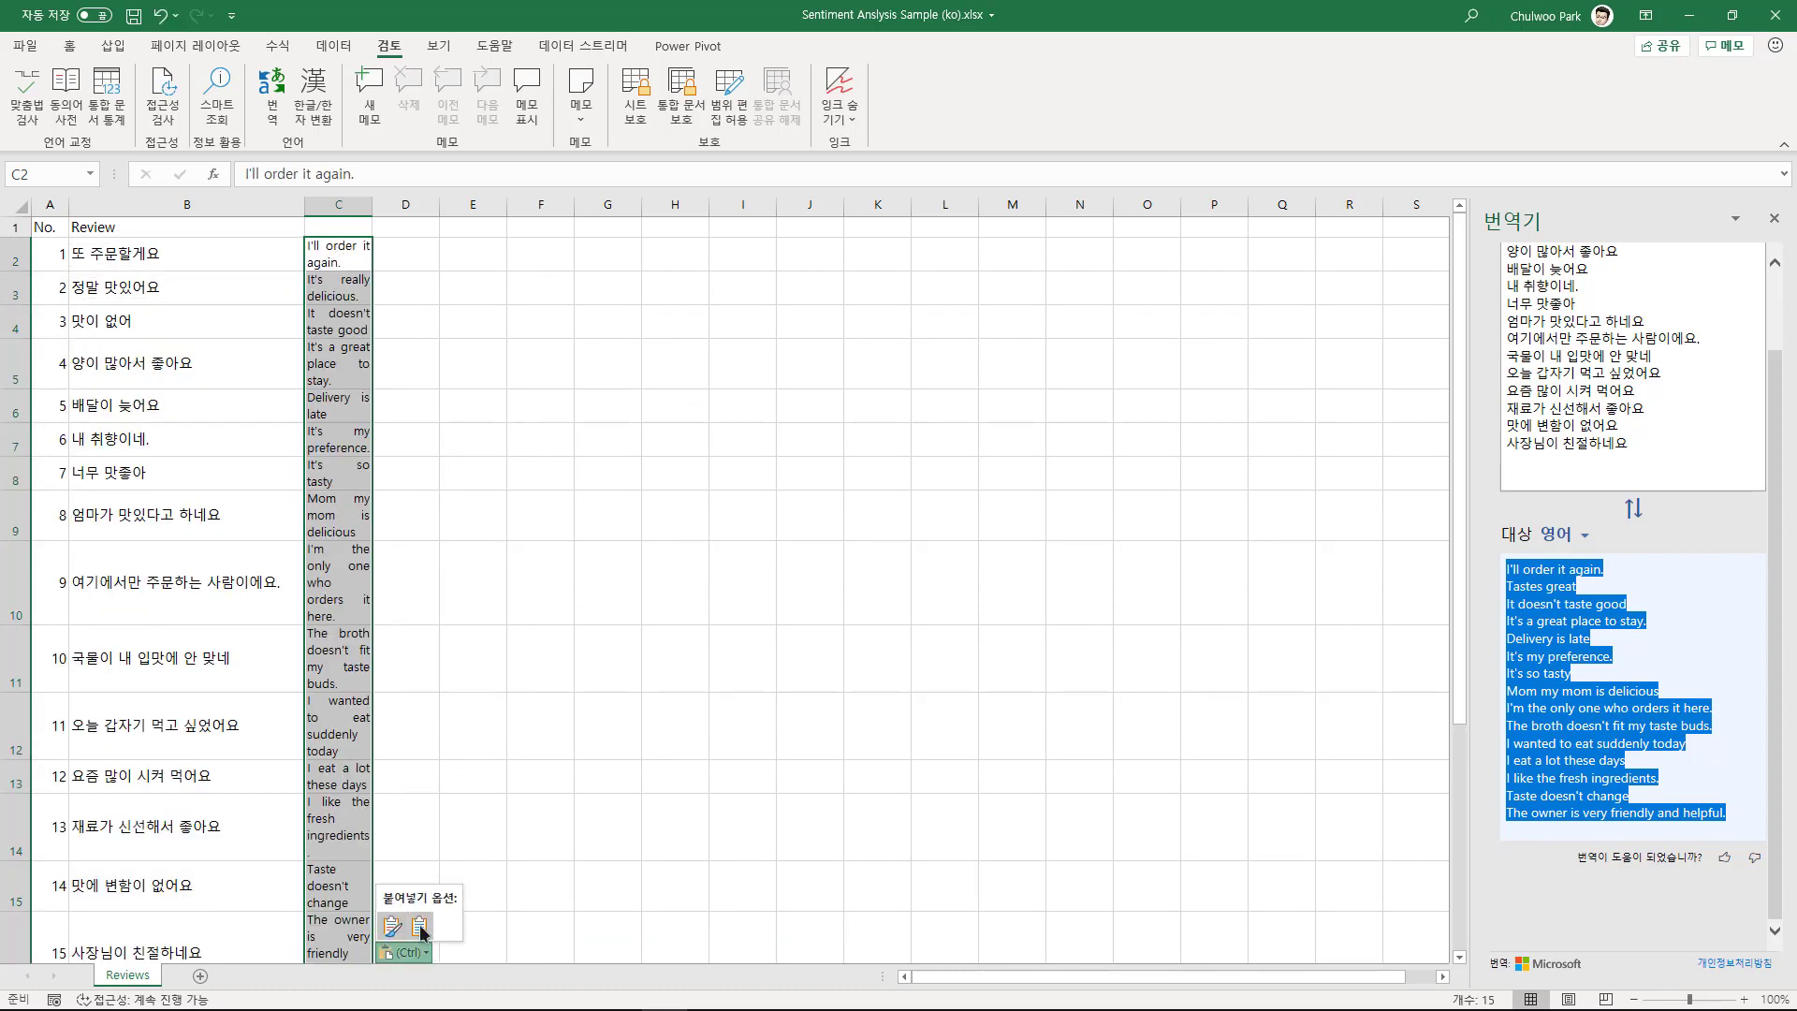
left_click(418, 926)
left_click(445, 381)
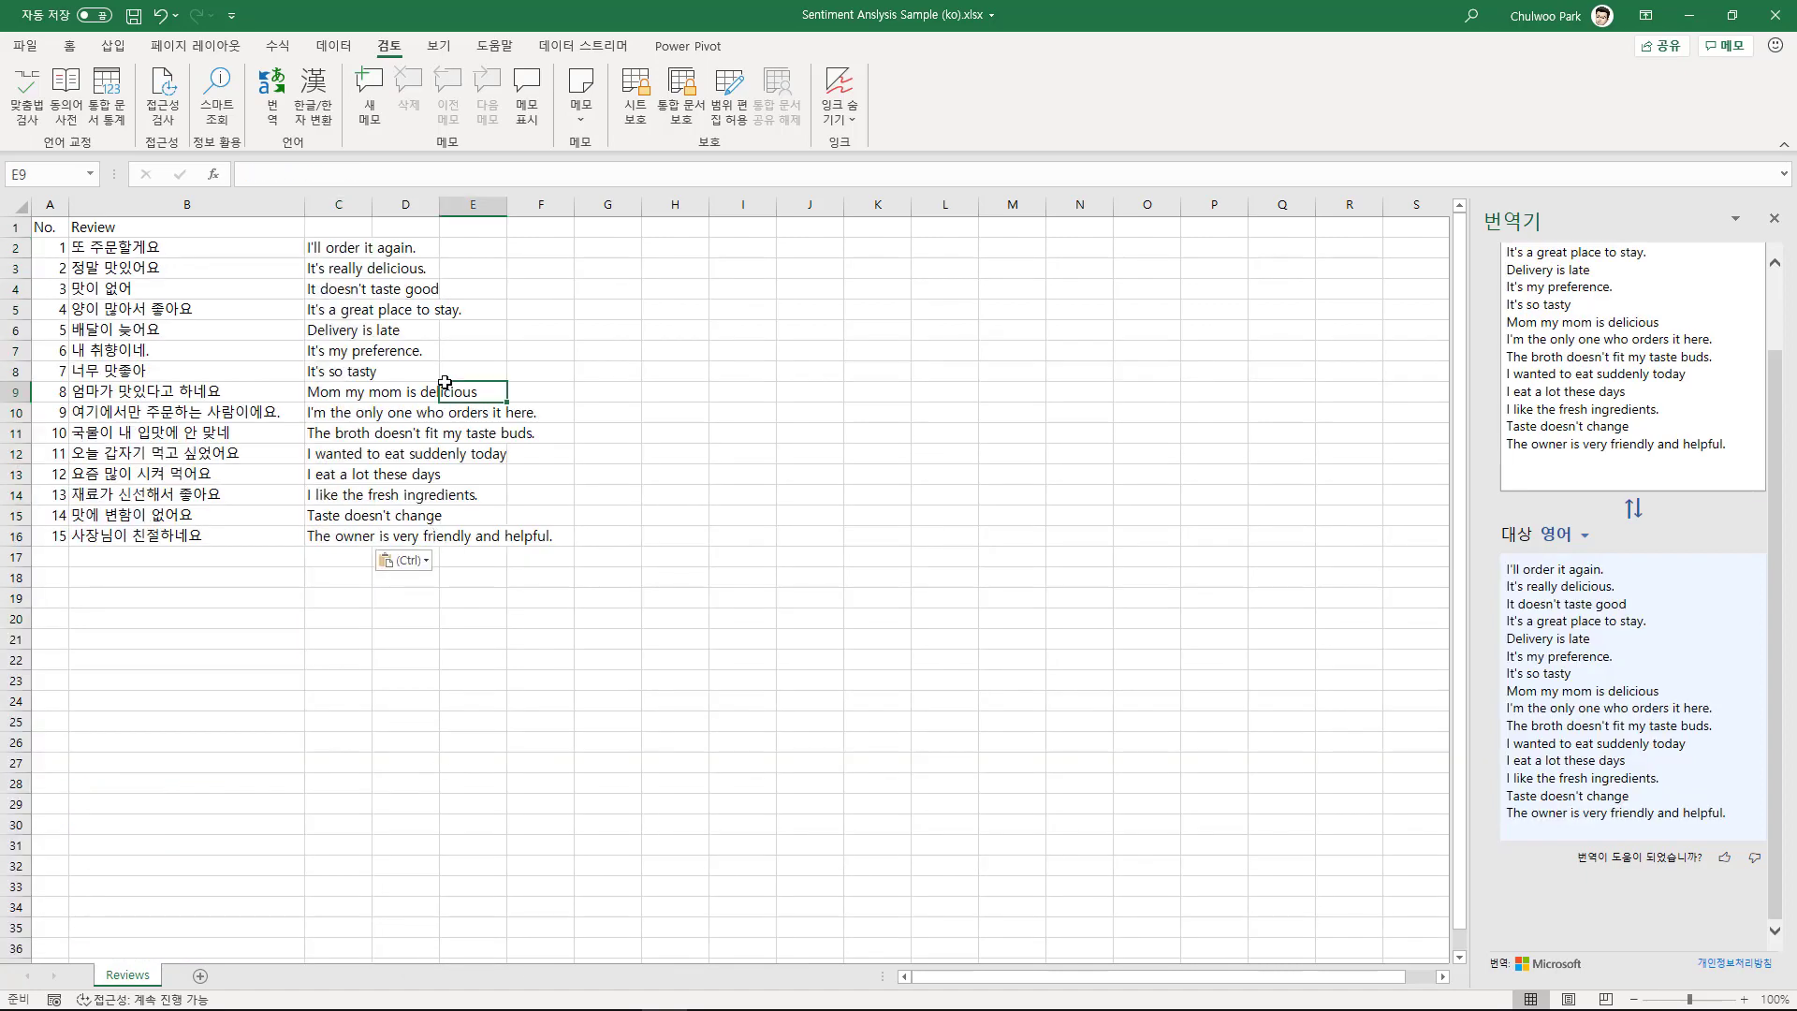
left_click_drag(328, 245, 355, 531)
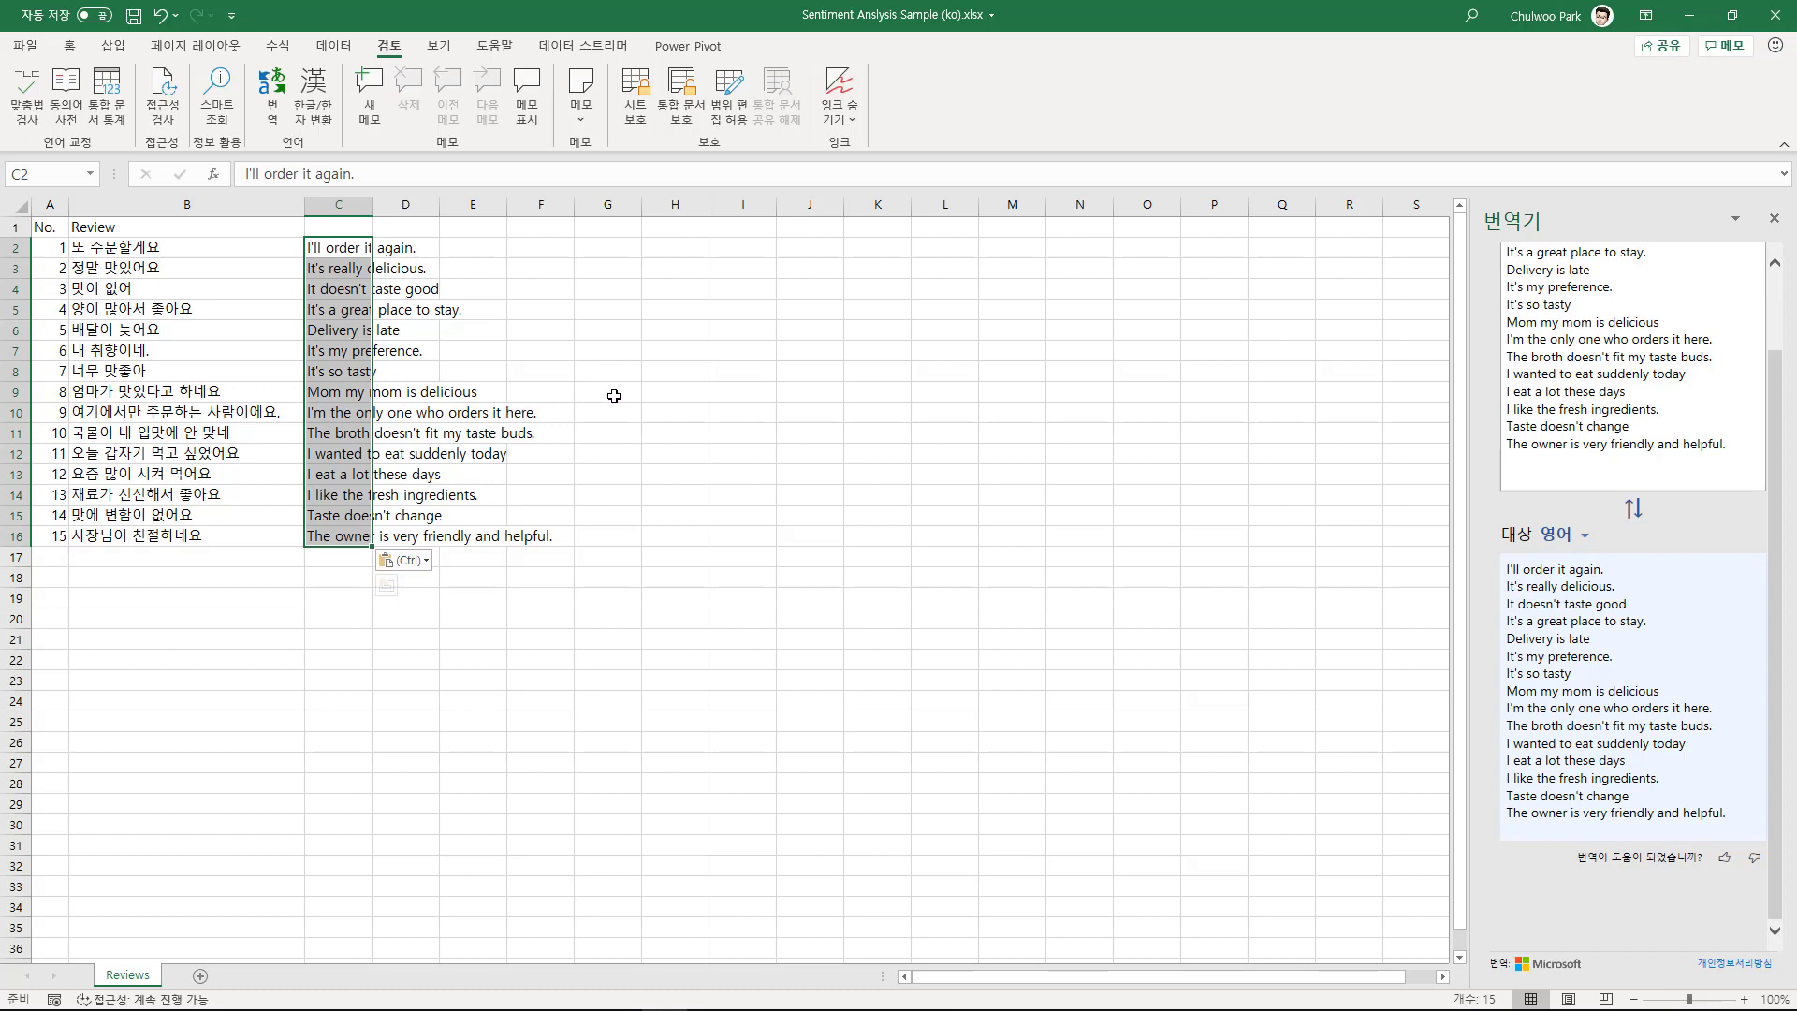
left_click(1773, 218)
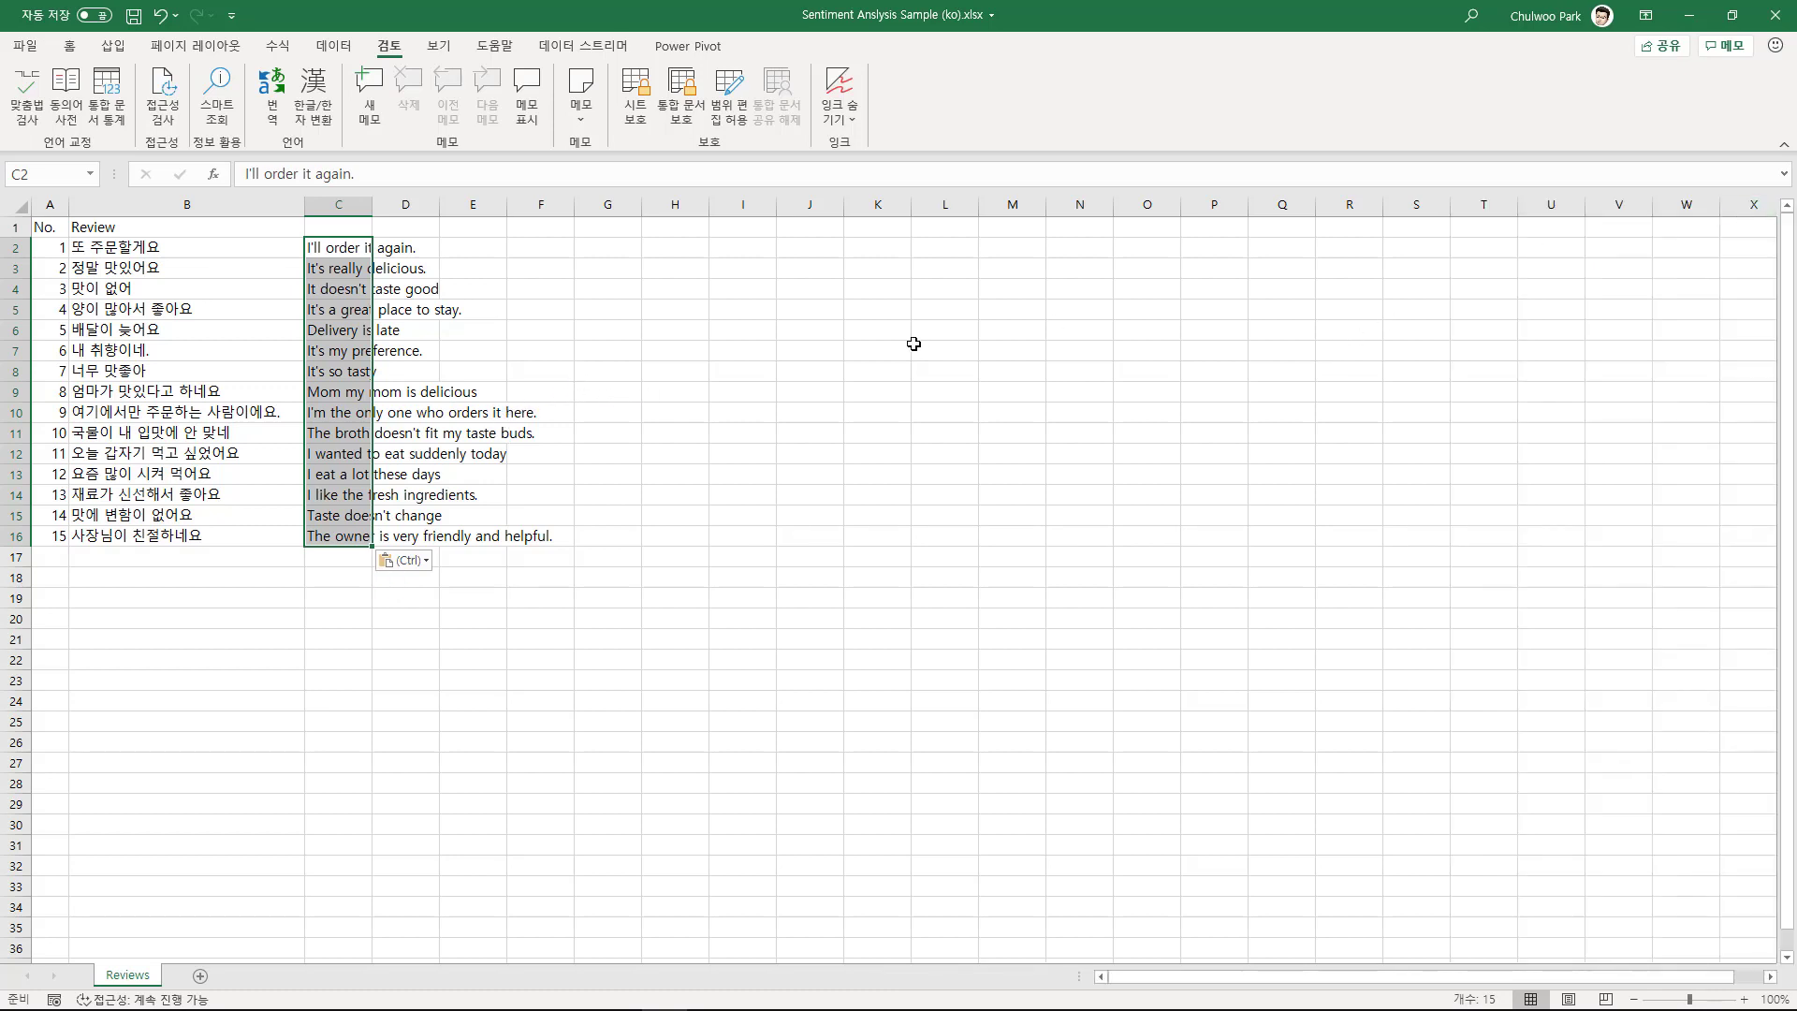
Reopen Azure ML's Text Sentiment Analysis with input Reviews!C2:C16 and start editing the Output field
left_click(112, 49)
left_click(520, 117)
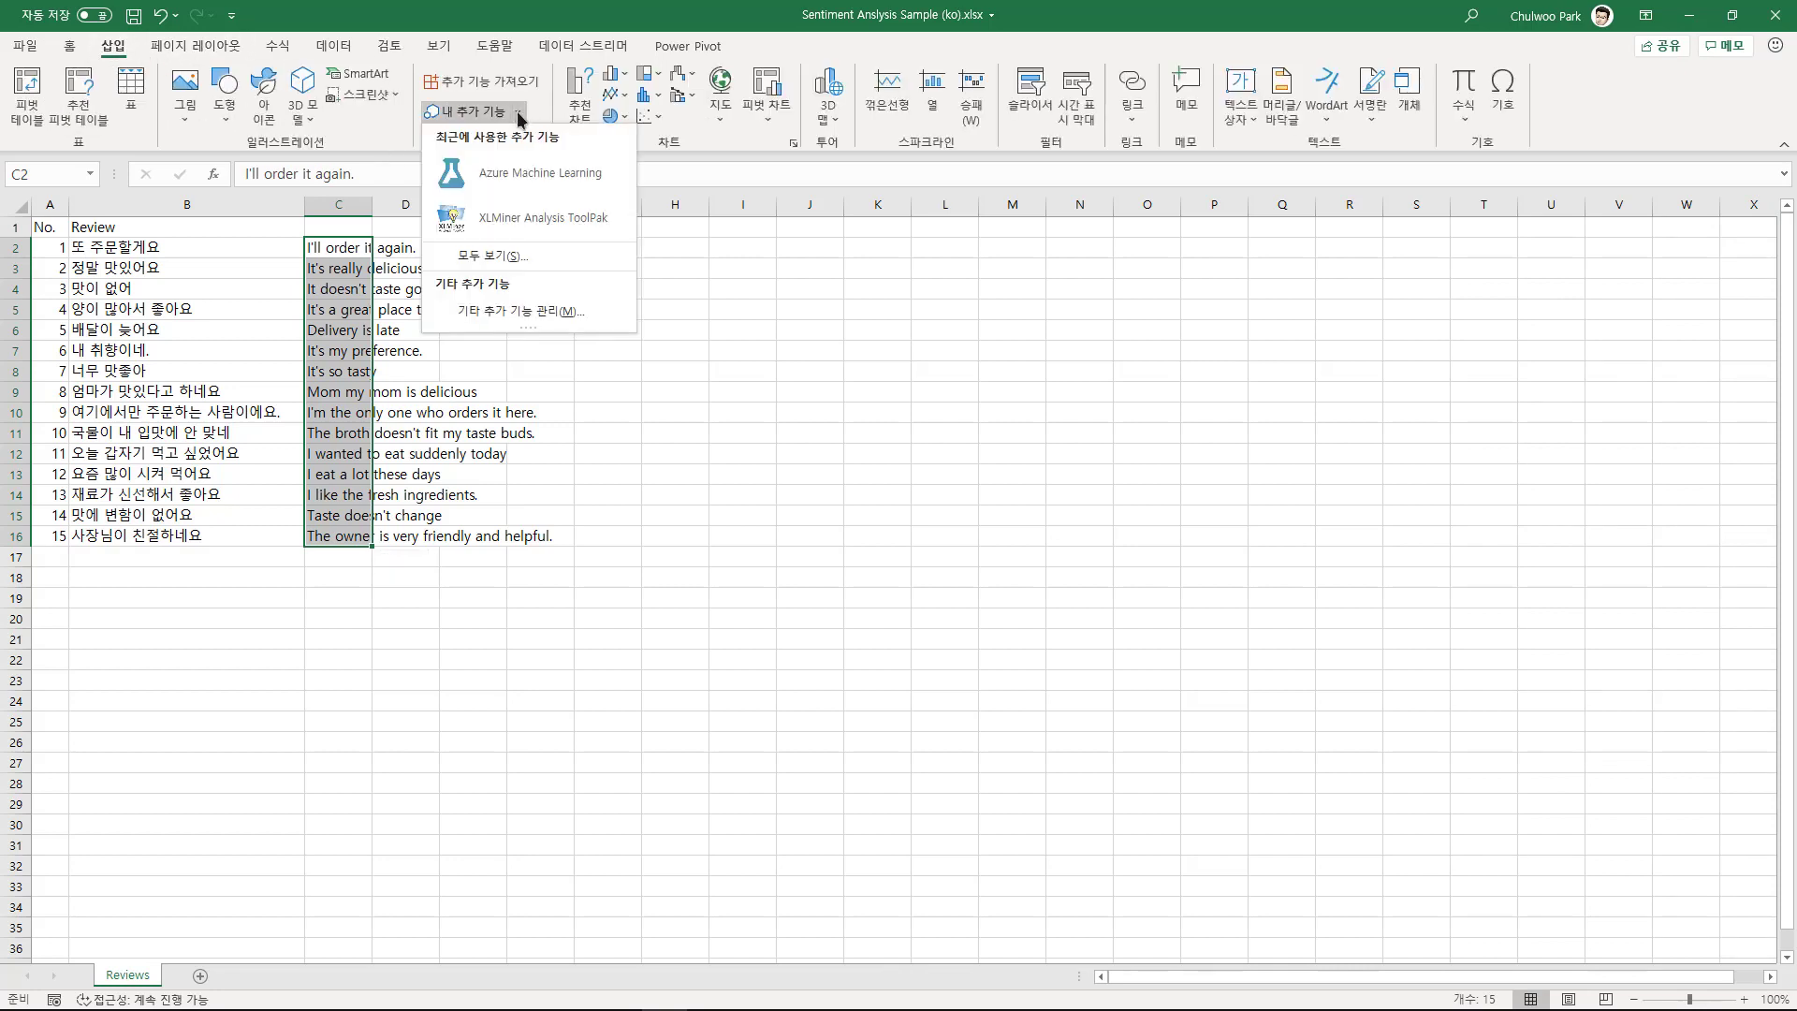
left_click(545, 175)
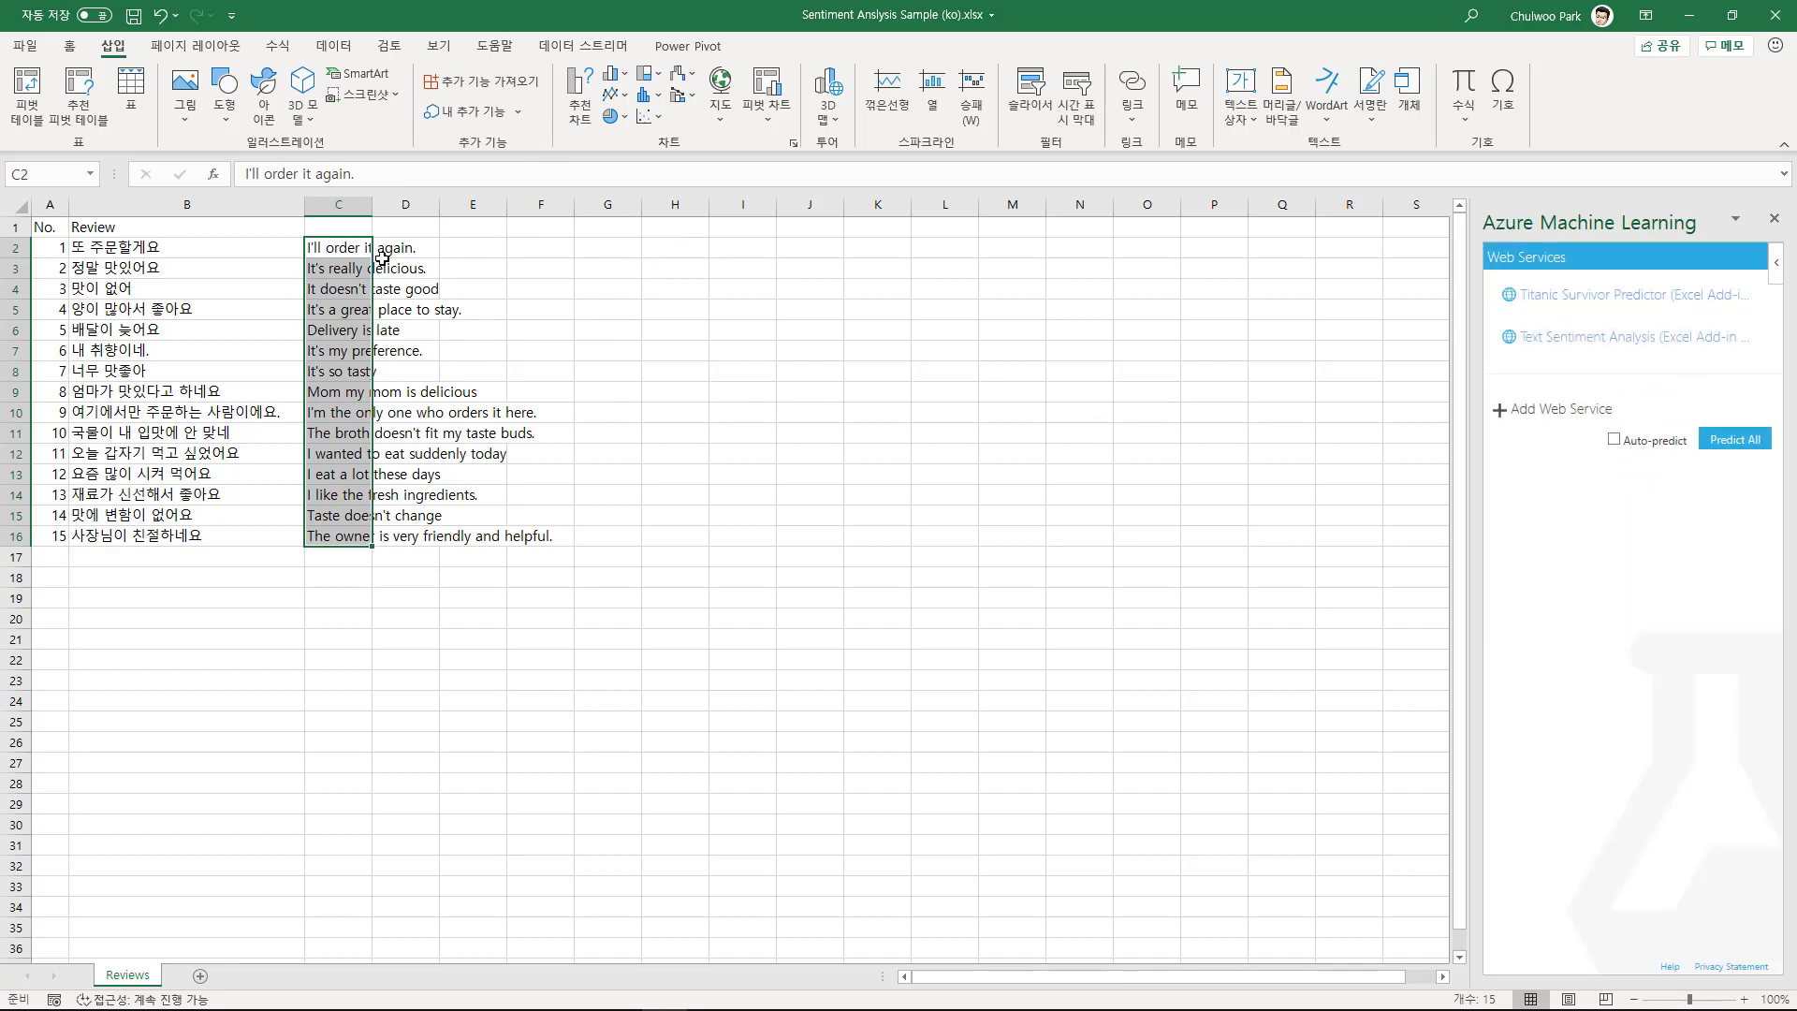
left_click(1584, 344)
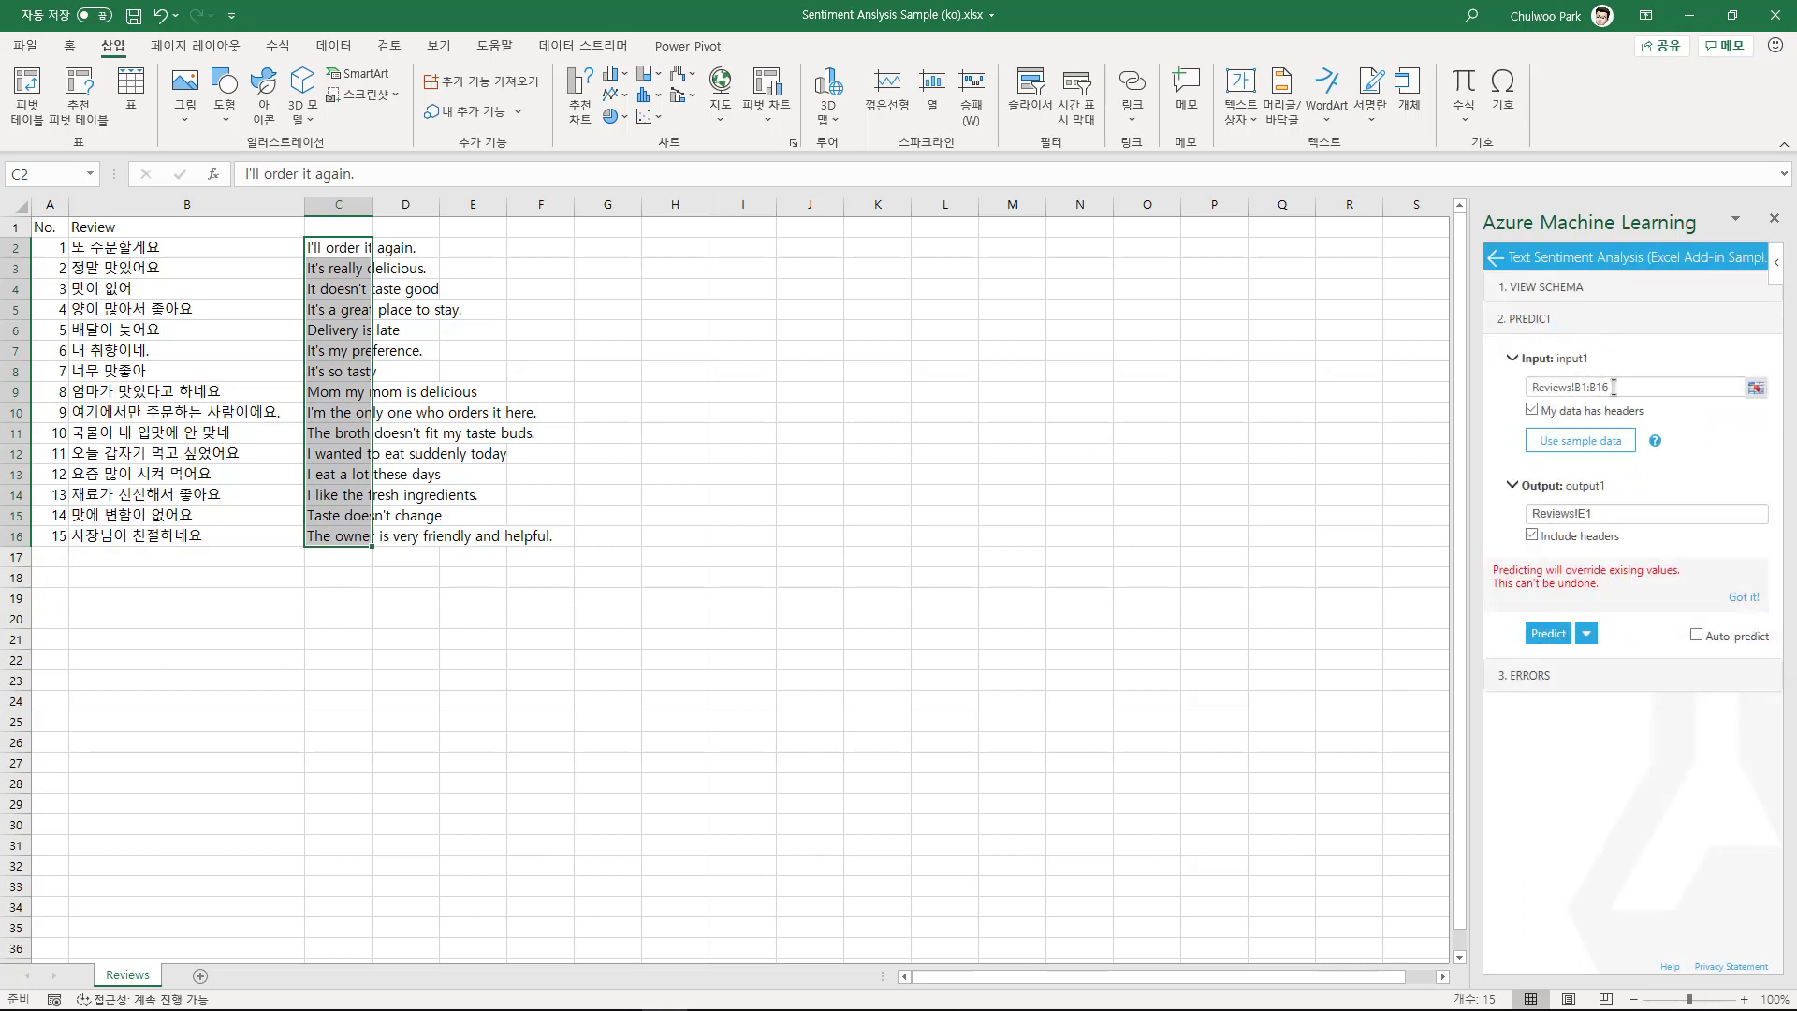
left_click(1755, 387)
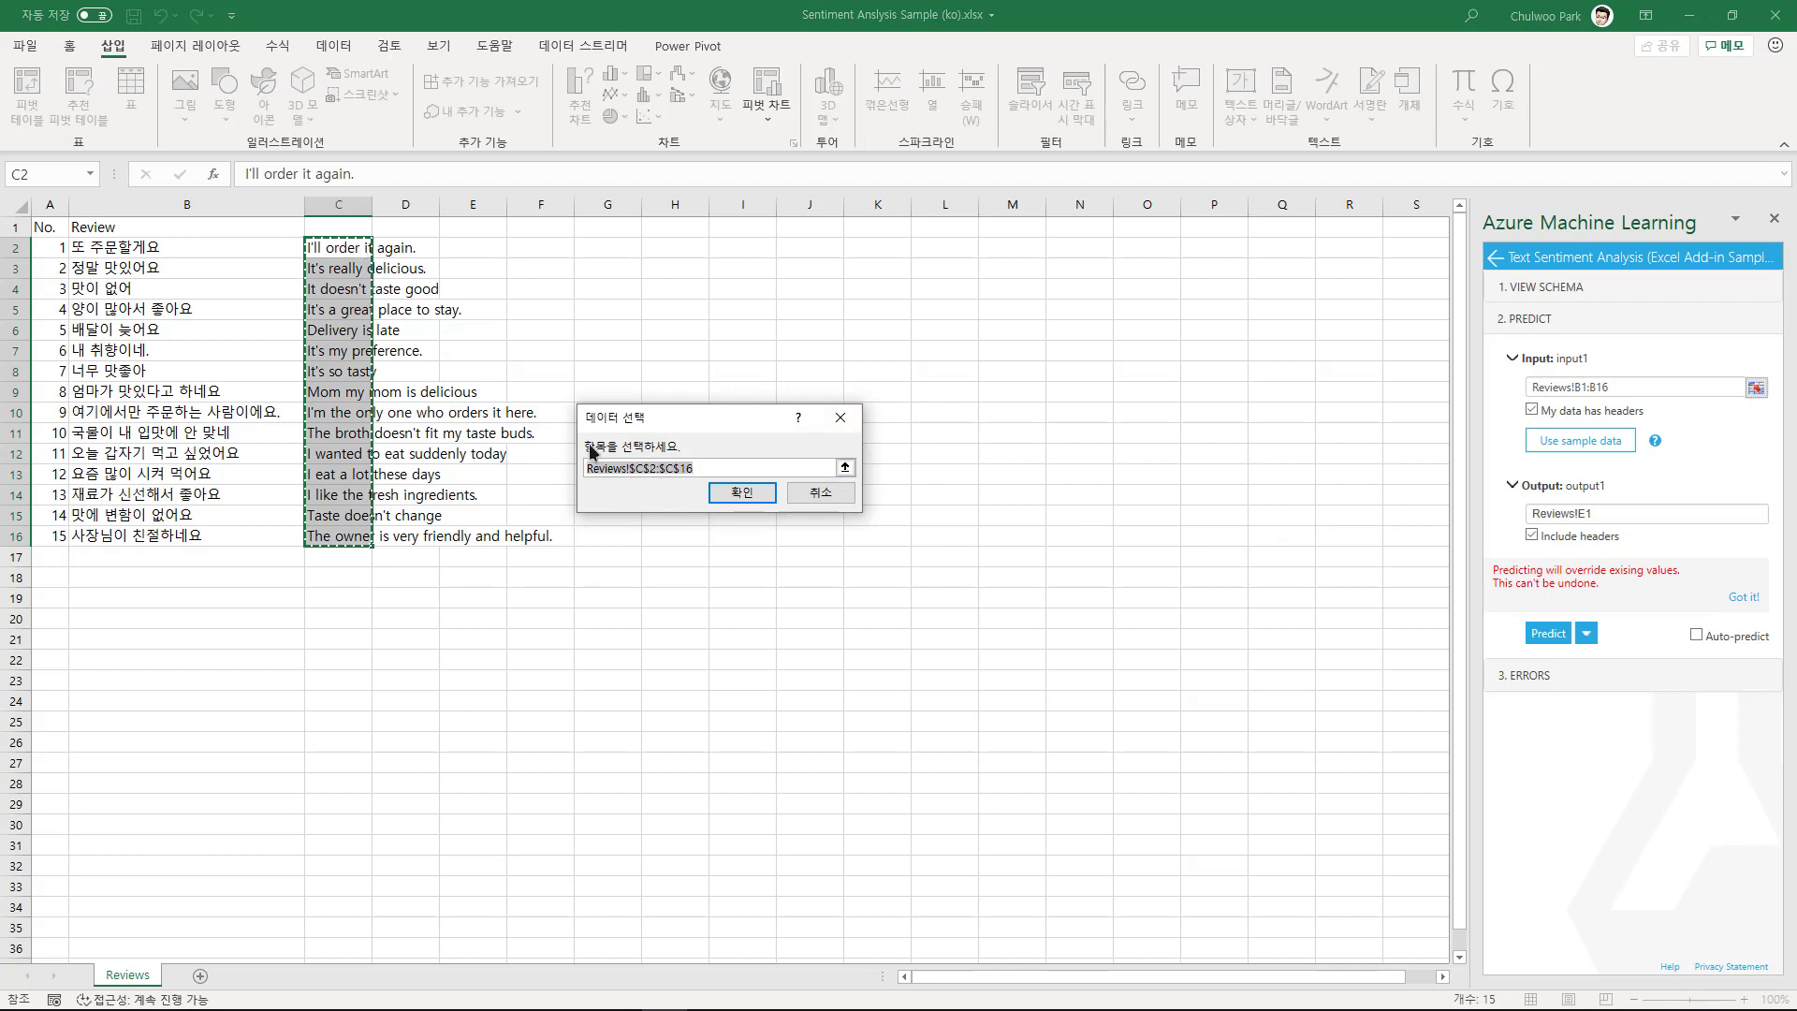
left_click(742, 492)
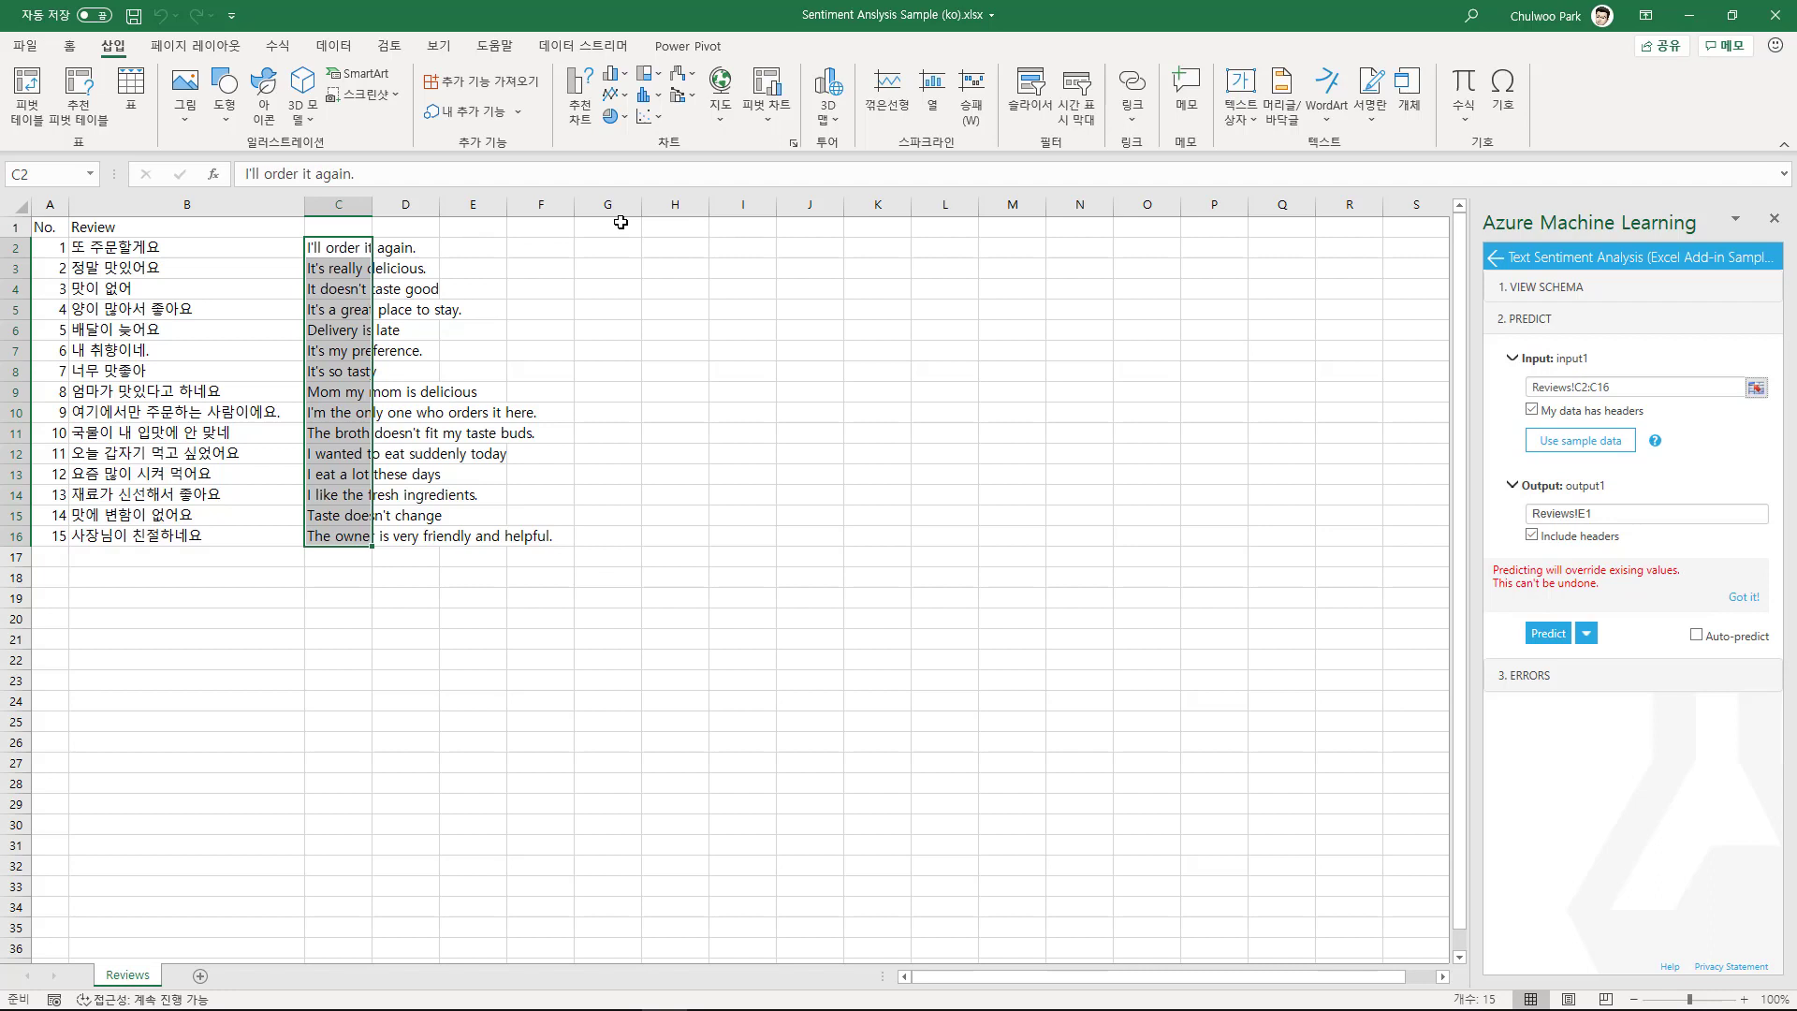
left_click(1584, 513)
type("H")
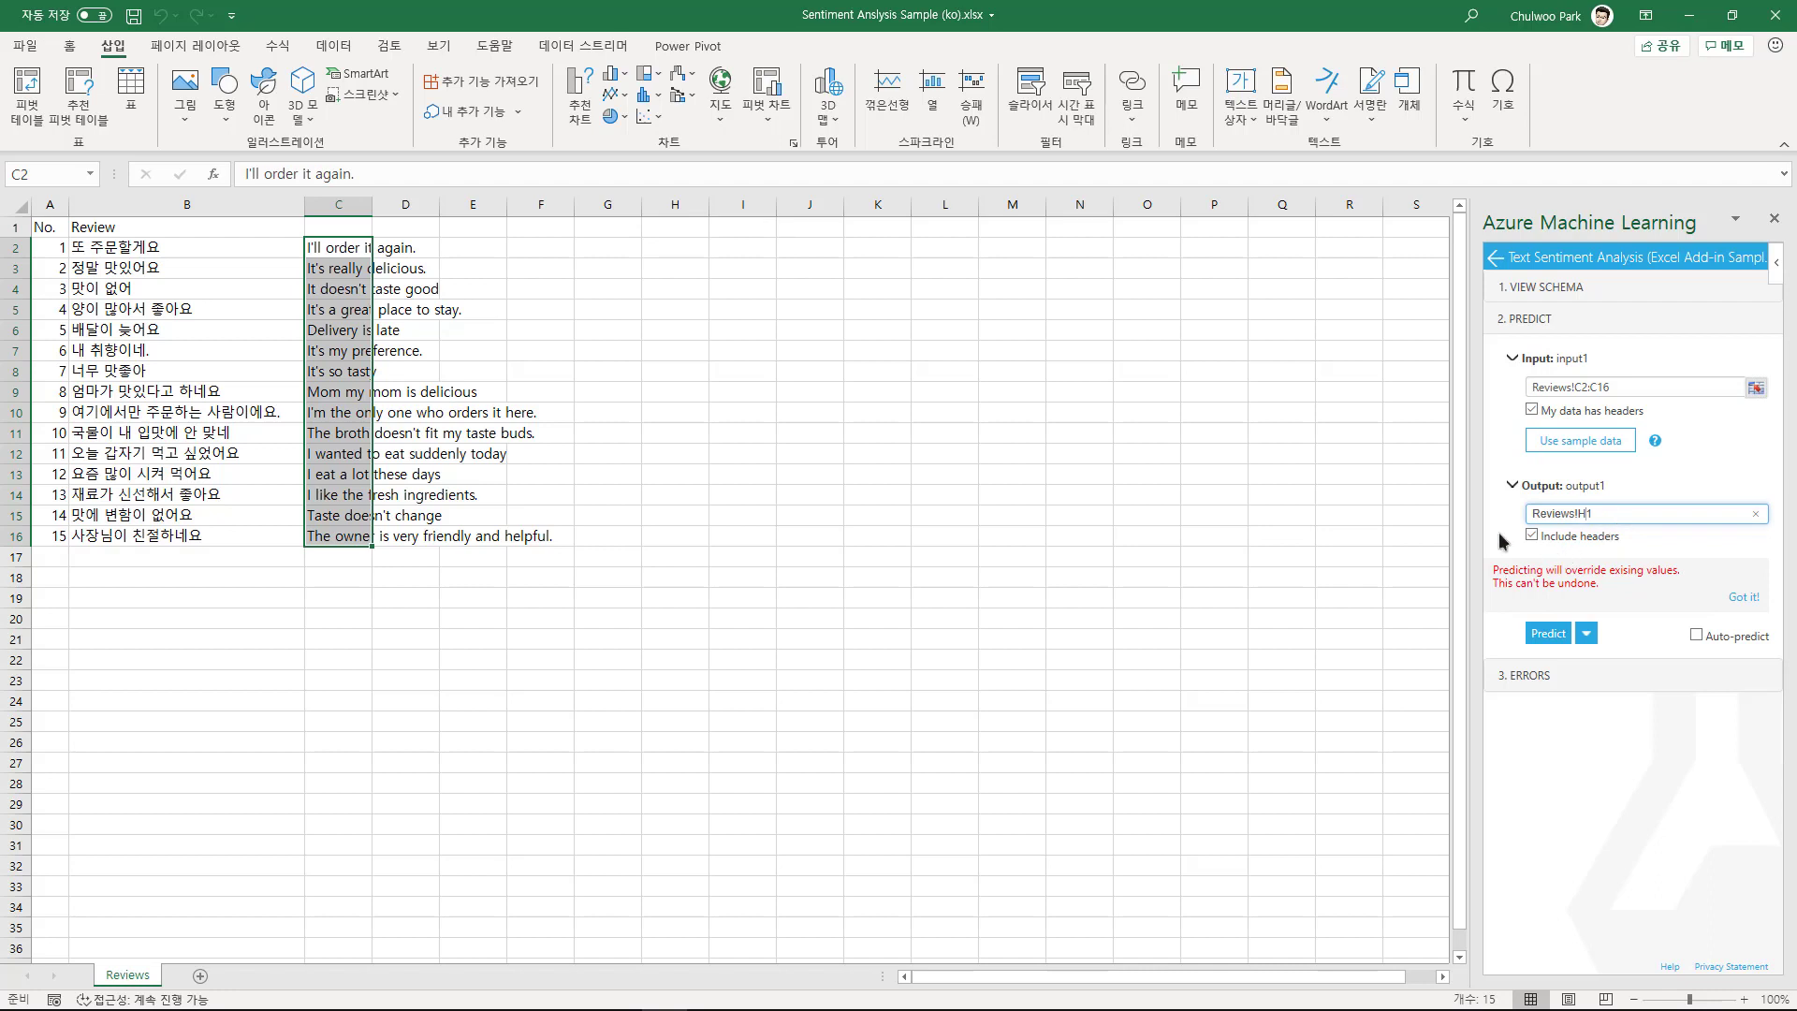
Run the sentiment prediction on the reviews with My data has headers unchecked
left_click(1547, 633)
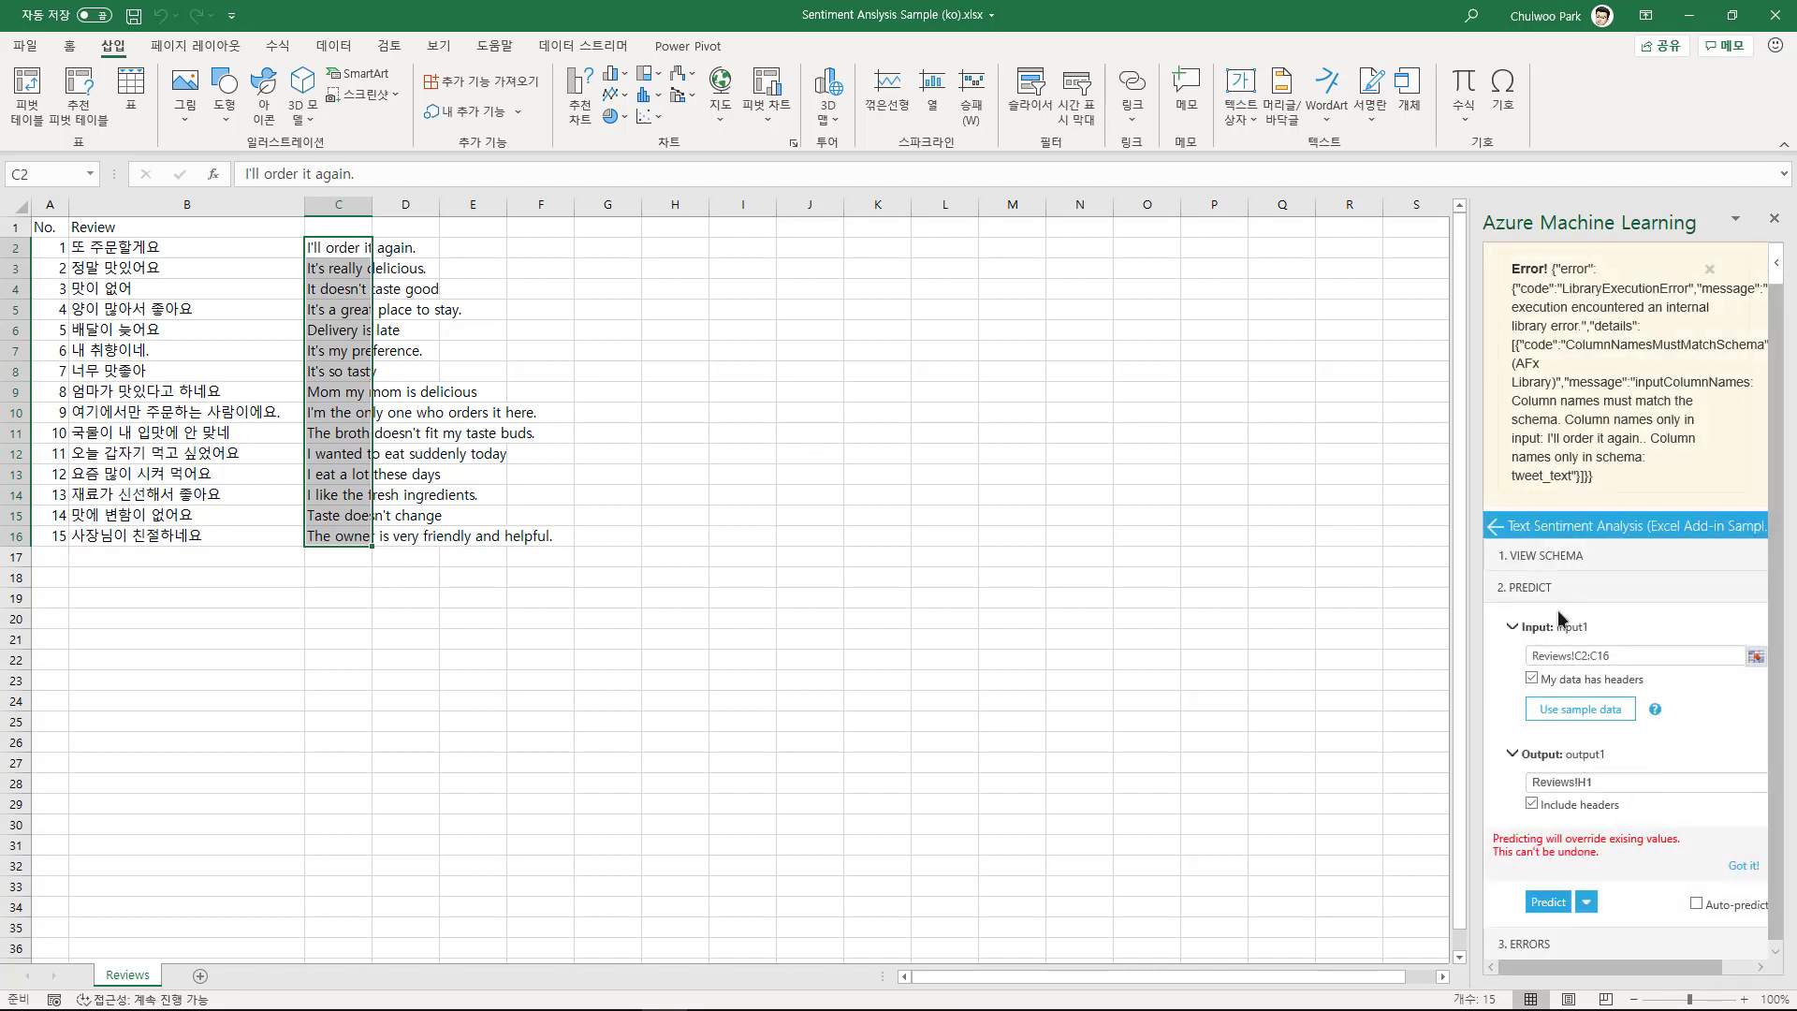
left_click(1530, 674)
left_click(1532, 677)
left_click(1544, 903)
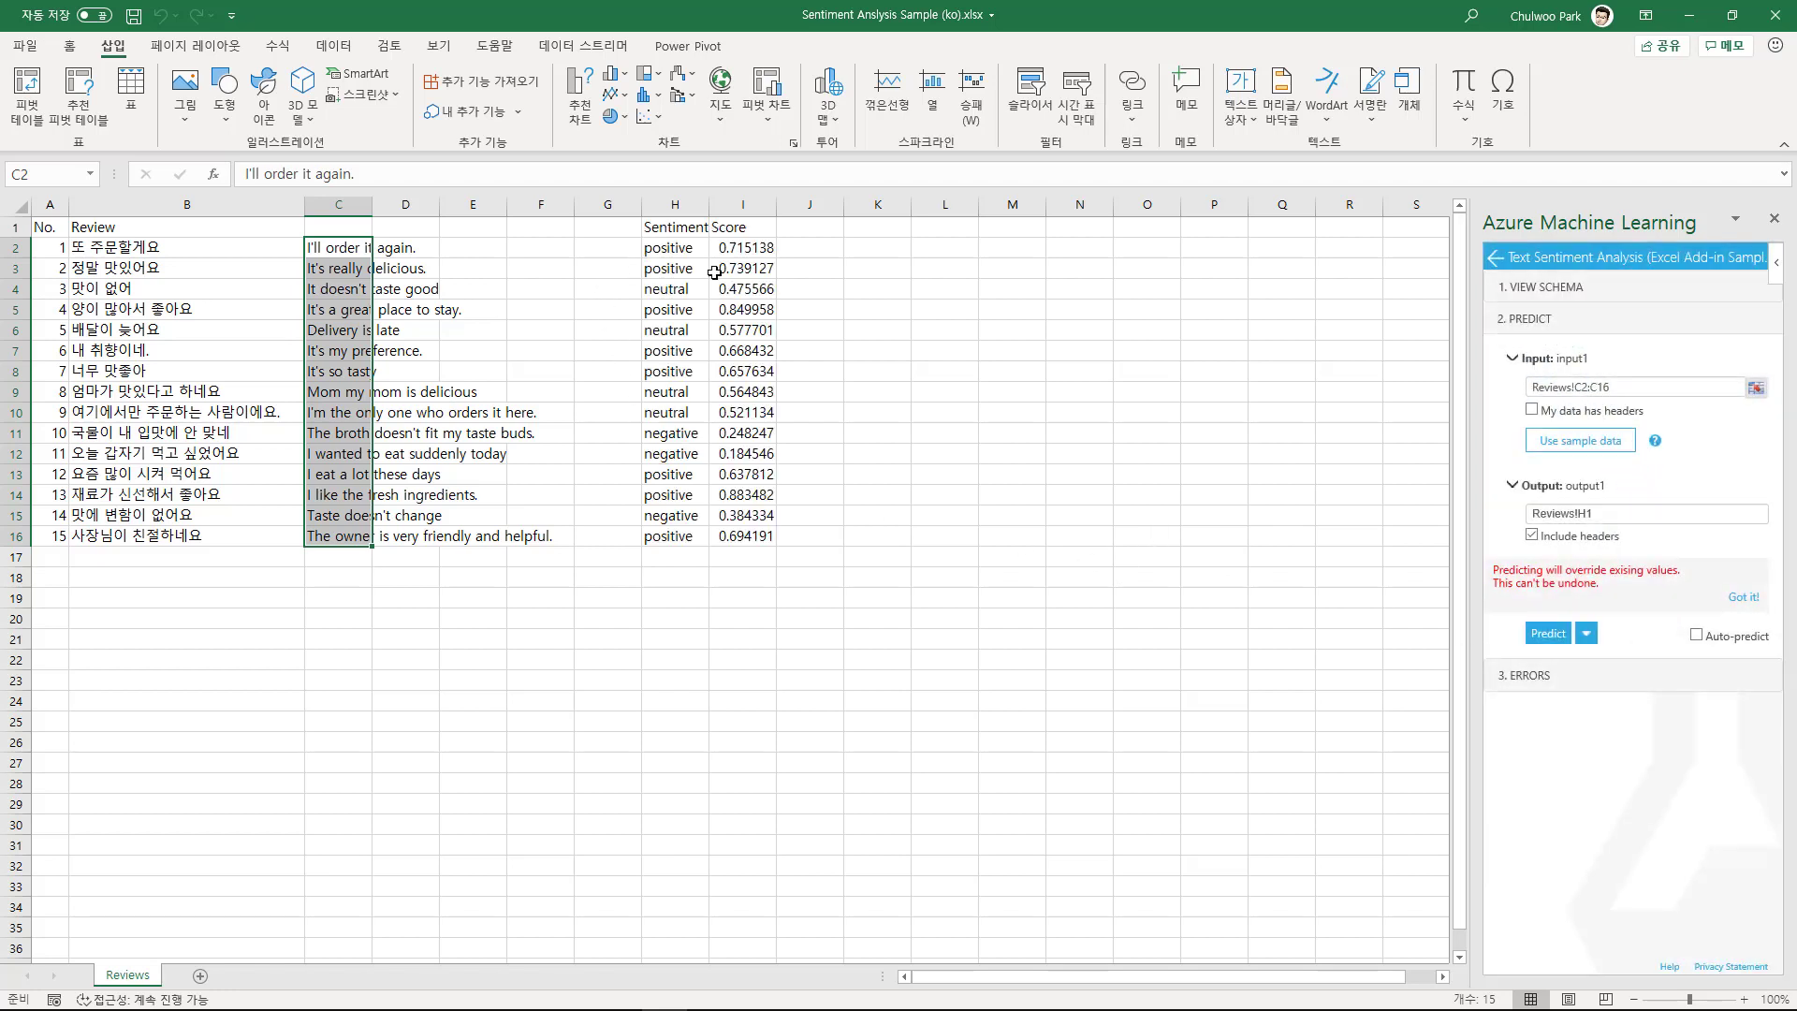
Check the results: review 1 positive at 0.715138, the last review, and review 14's negative label
left_click_drag(360, 248, 598, 247)
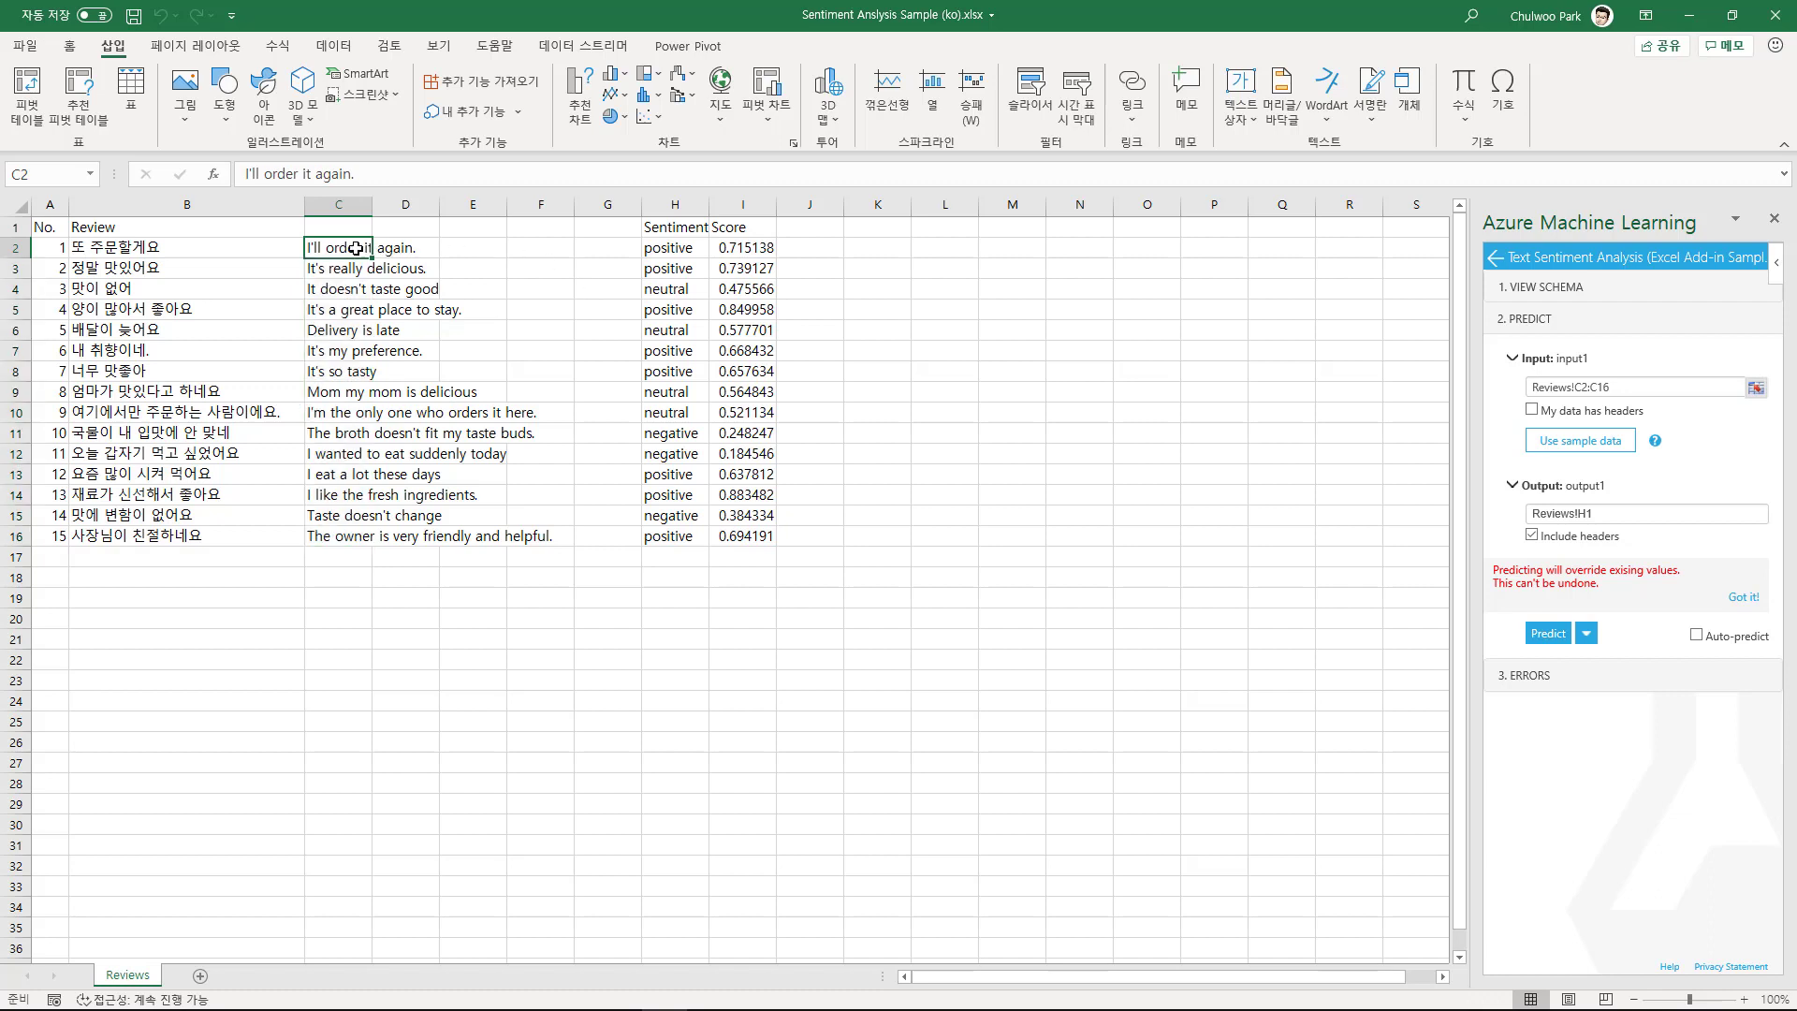
left_click(592, 292)
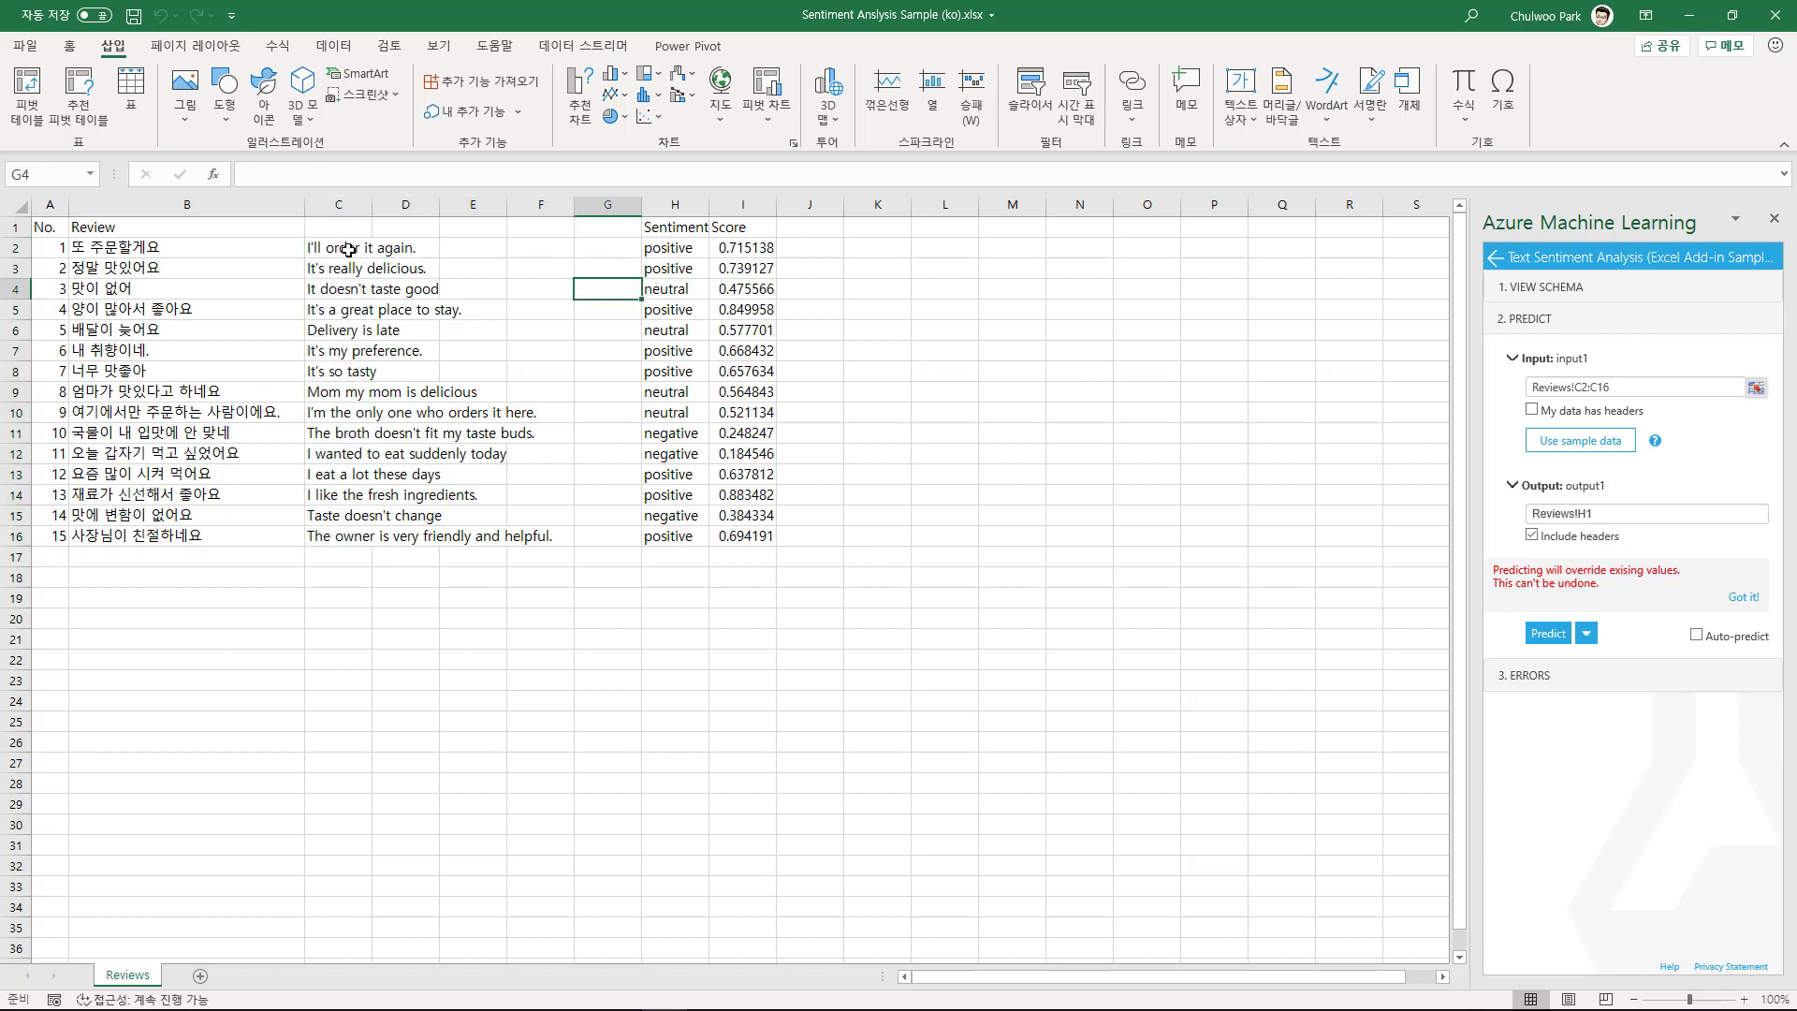
left_click(754, 250)
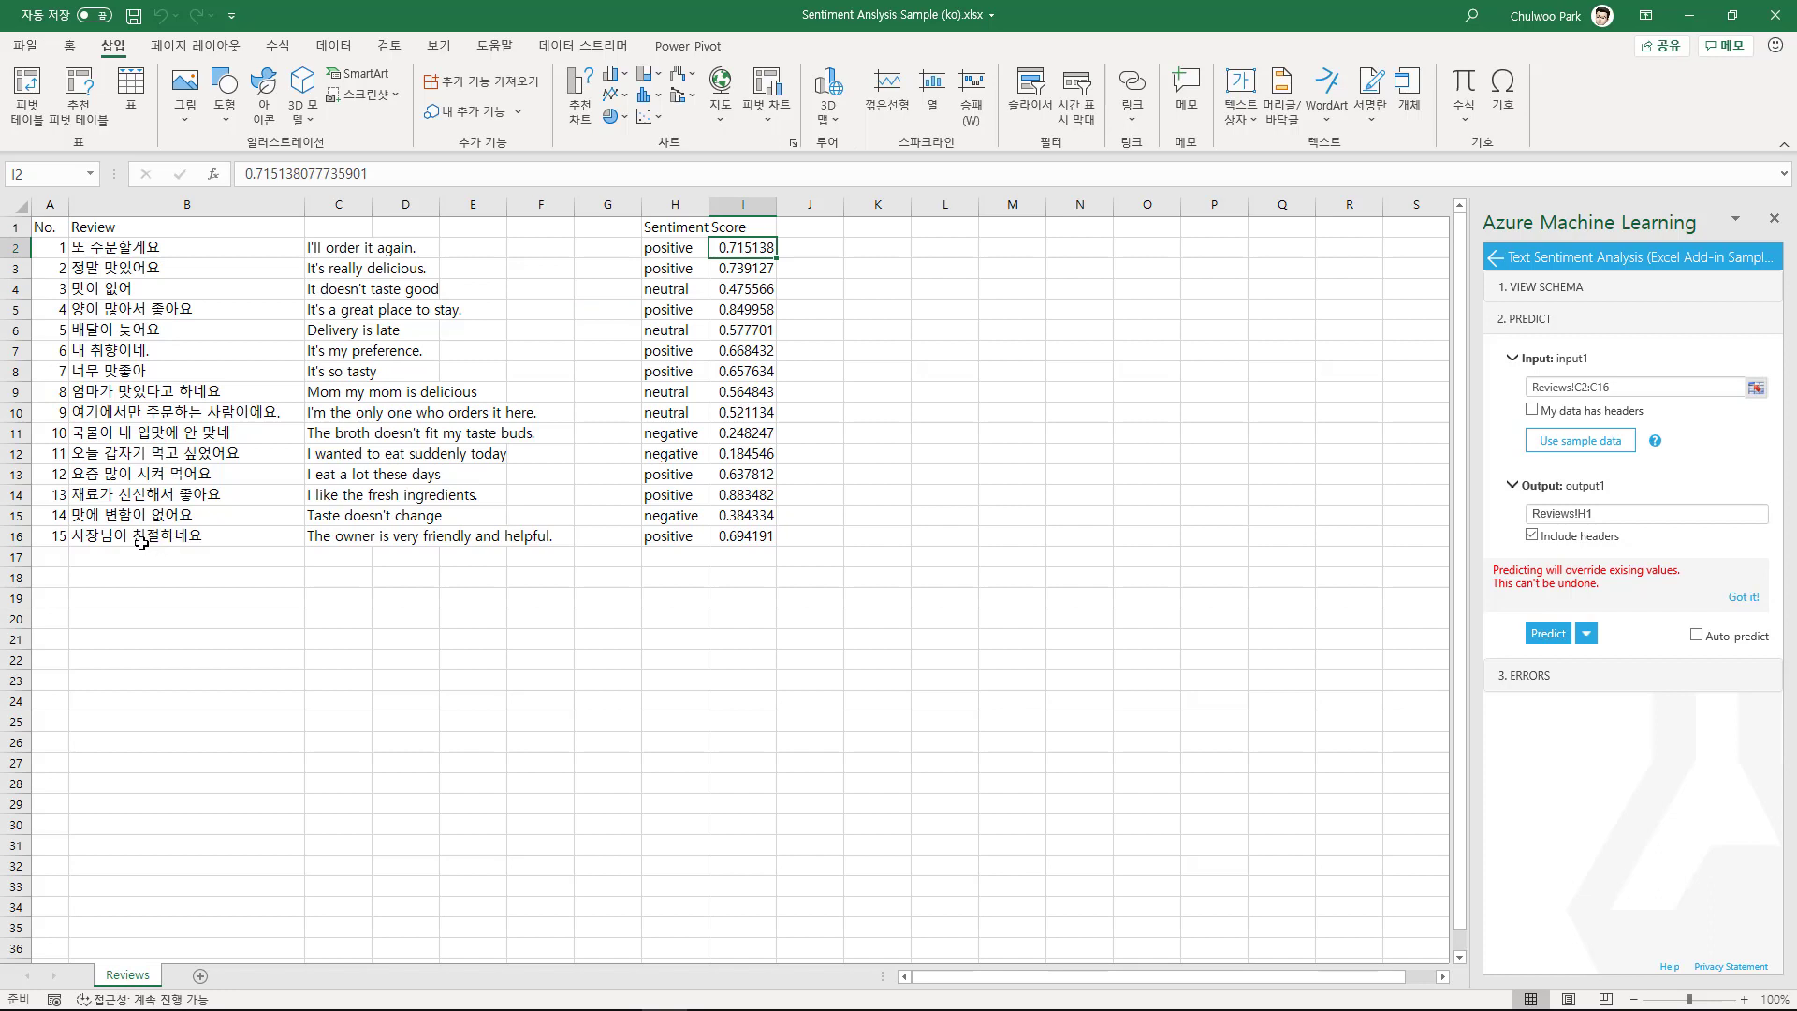
left_click(752, 539)
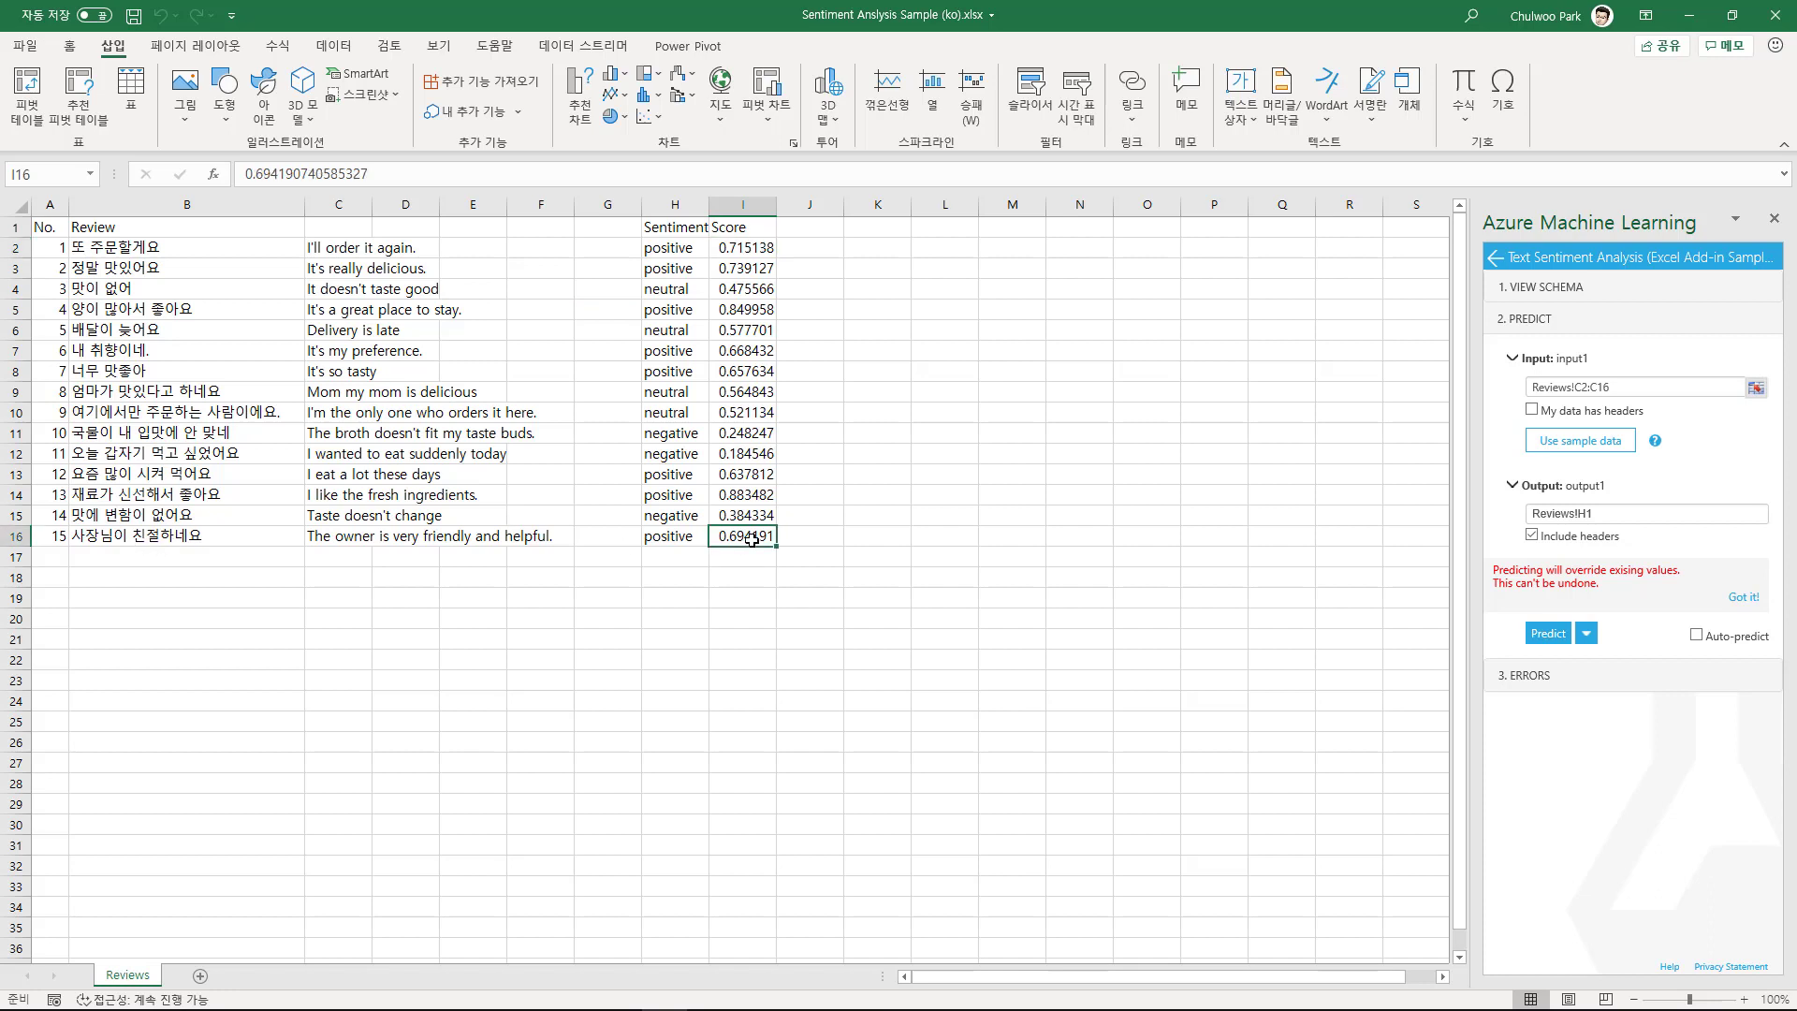
left_click(170, 517)
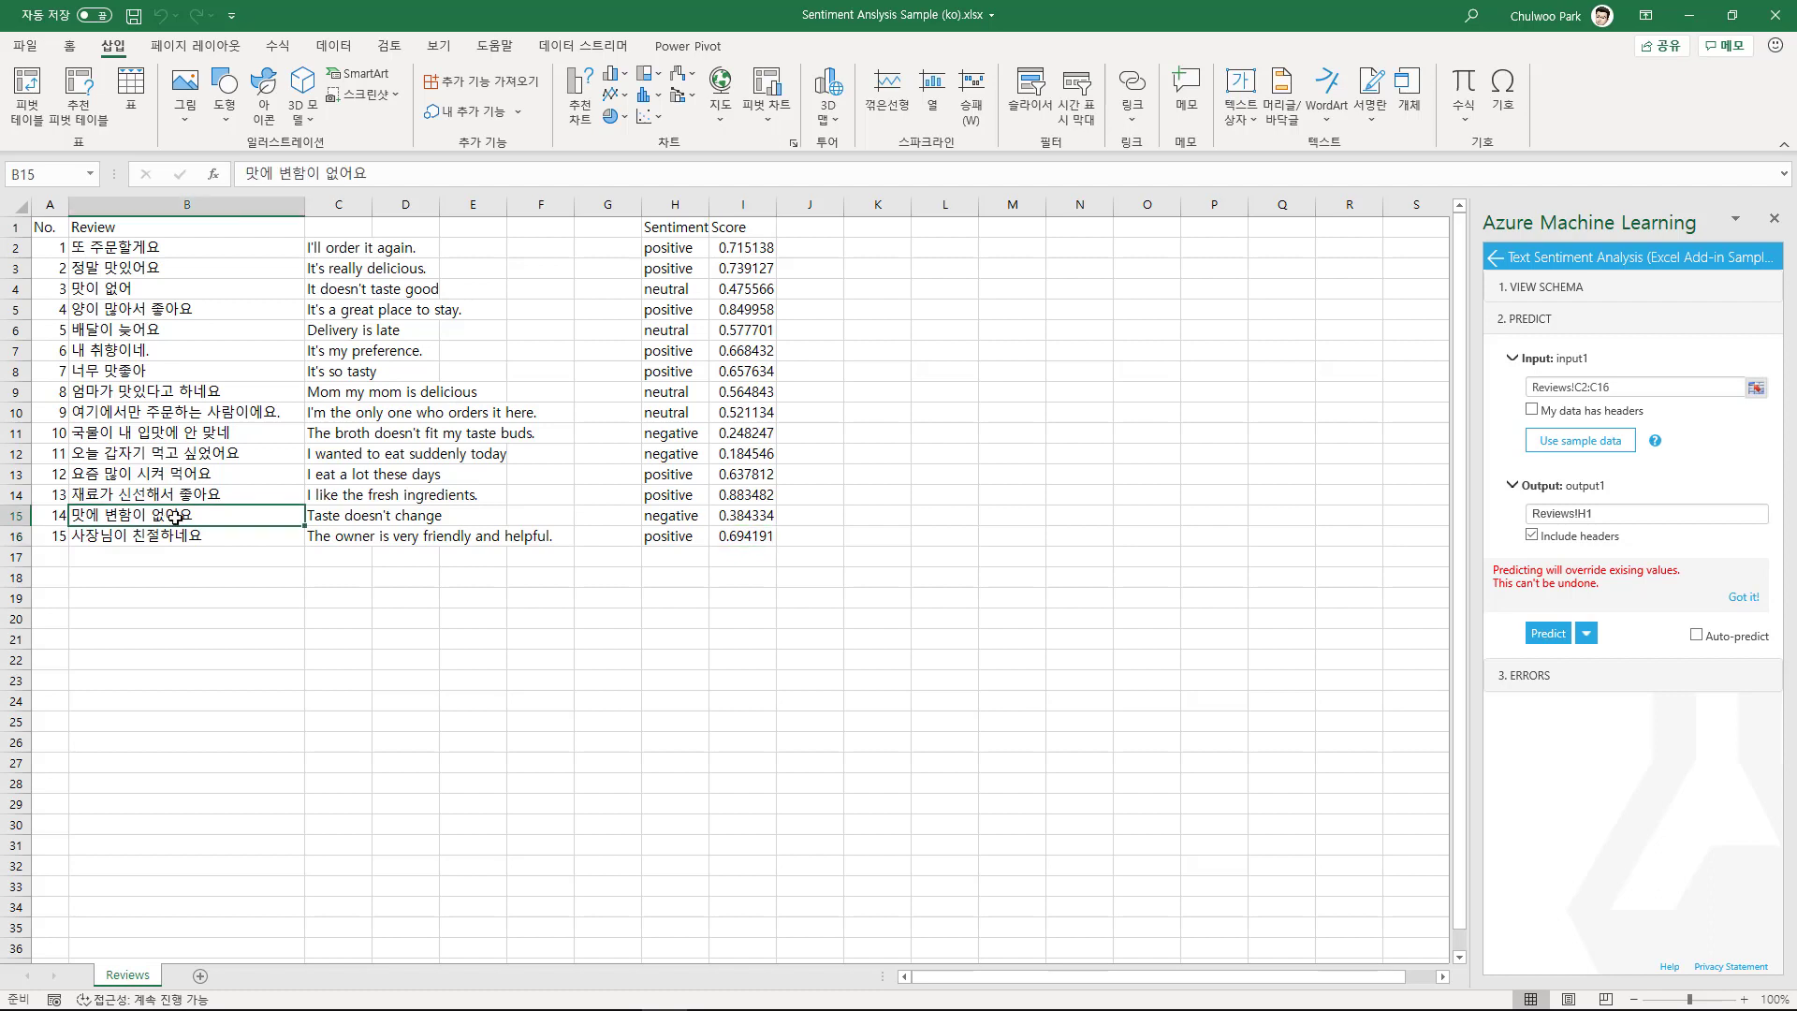
left_click(749, 519)
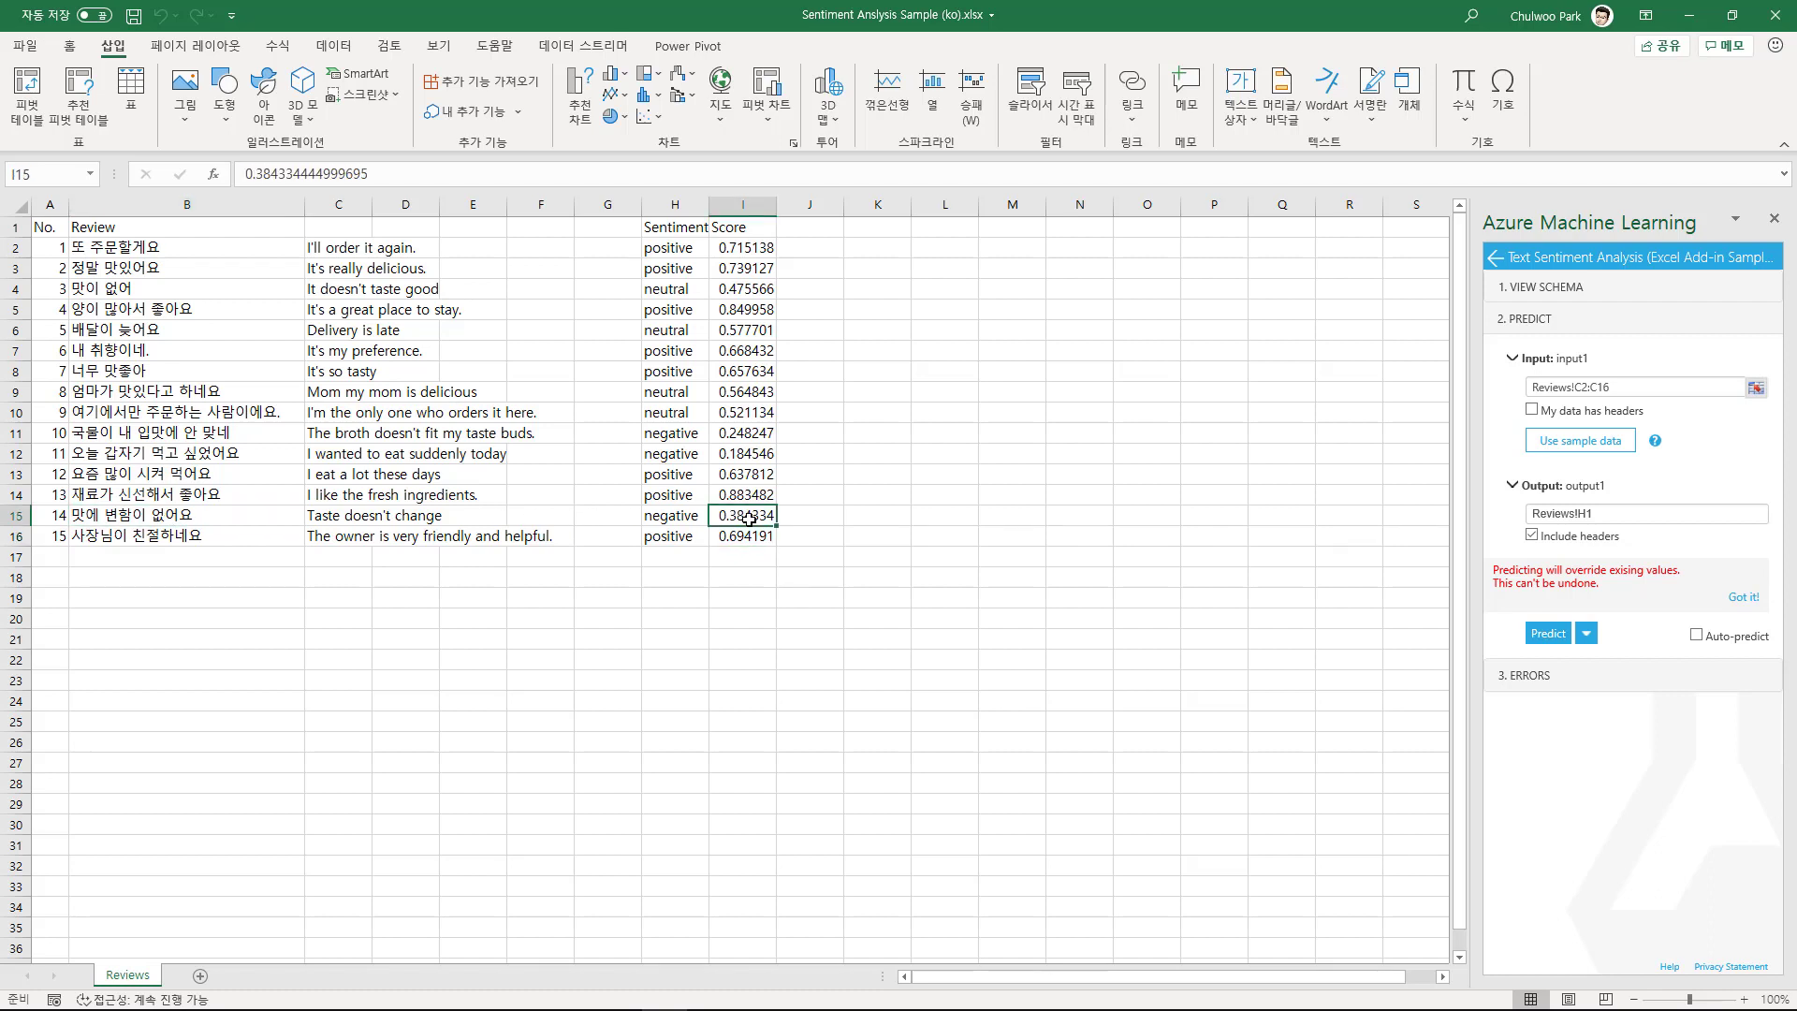
left_click(684, 520)
left_click(749, 517)
Review the labels and scores for reviews 11, 9, 8 and 3 and the last row
left_click(681, 456)
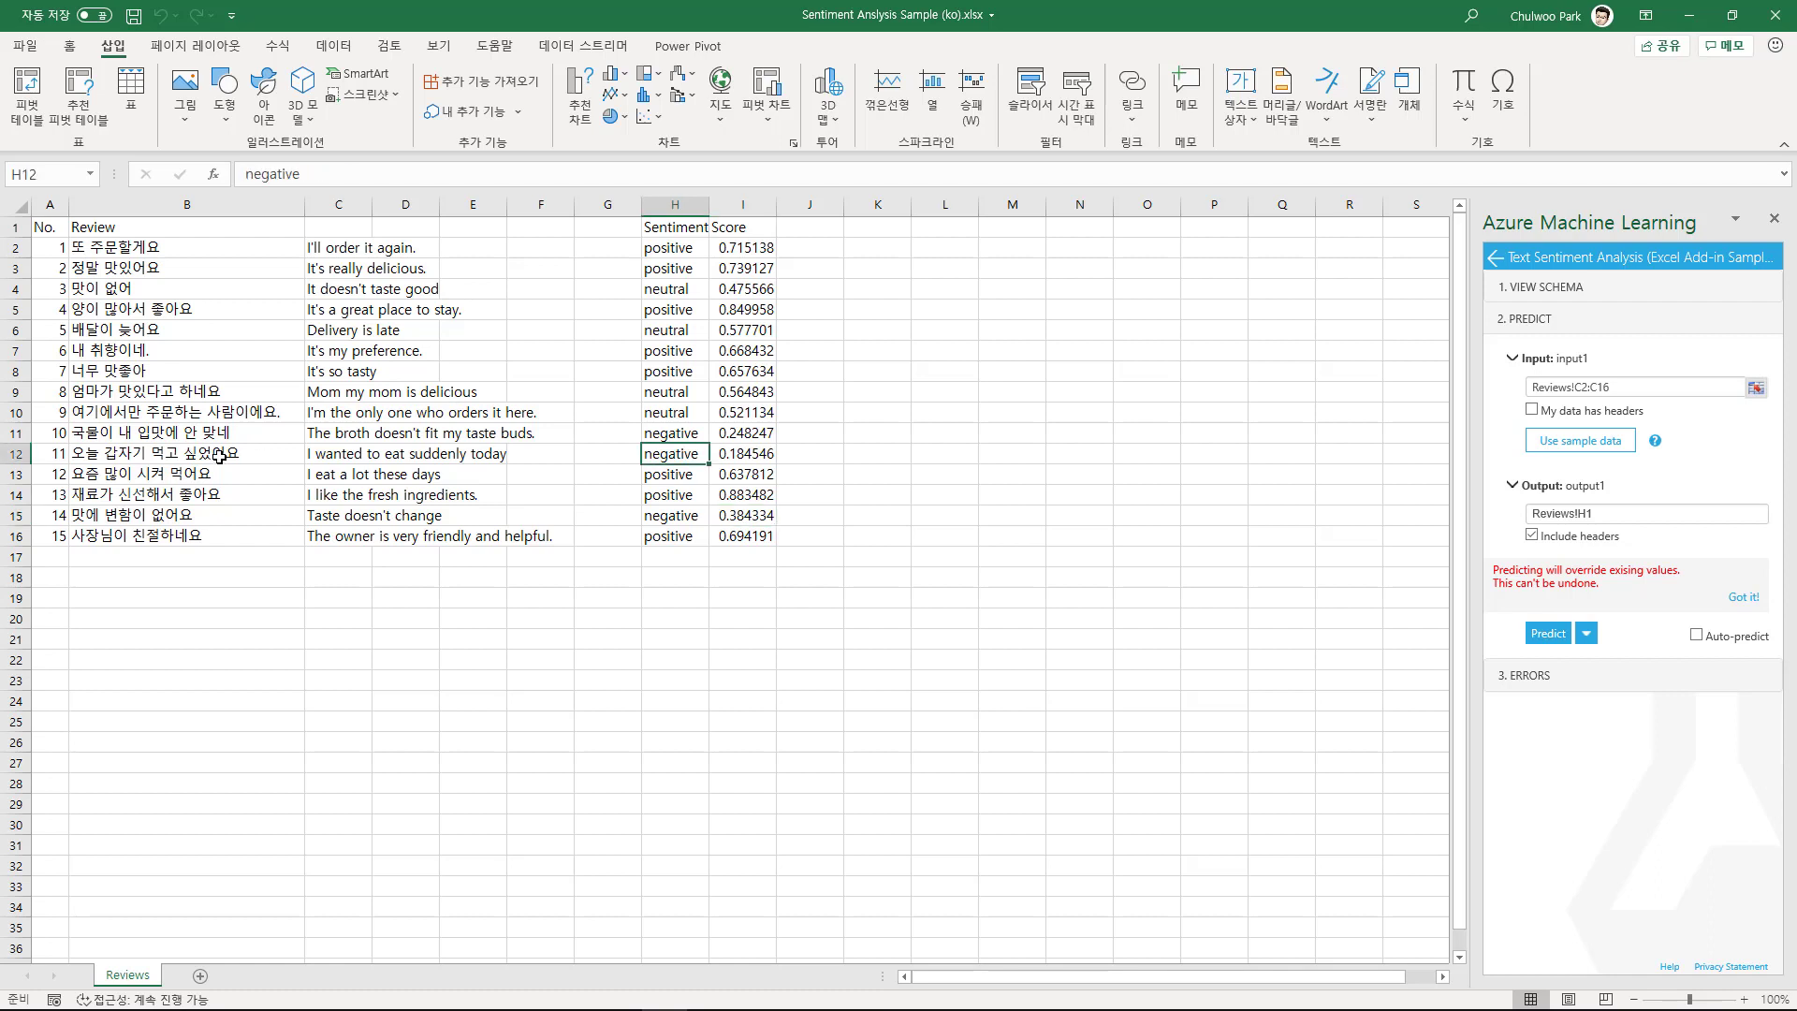
left_click(742, 456)
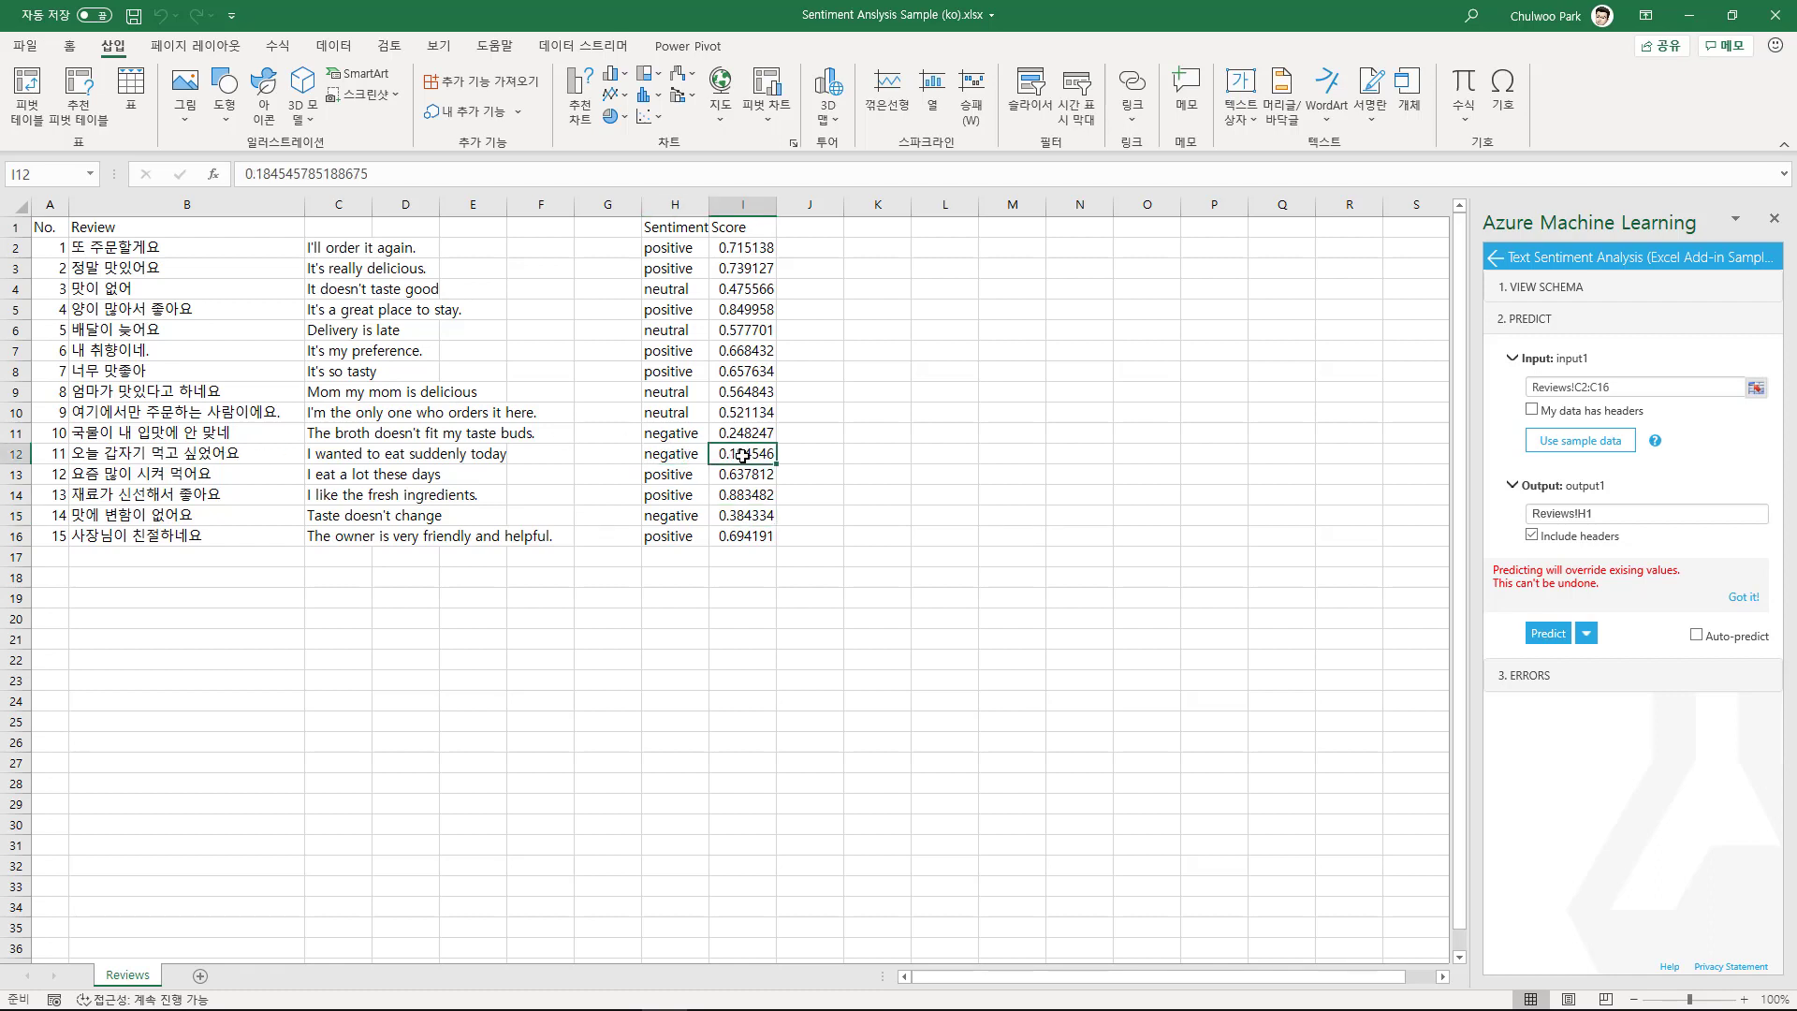
left_click(672, 411)
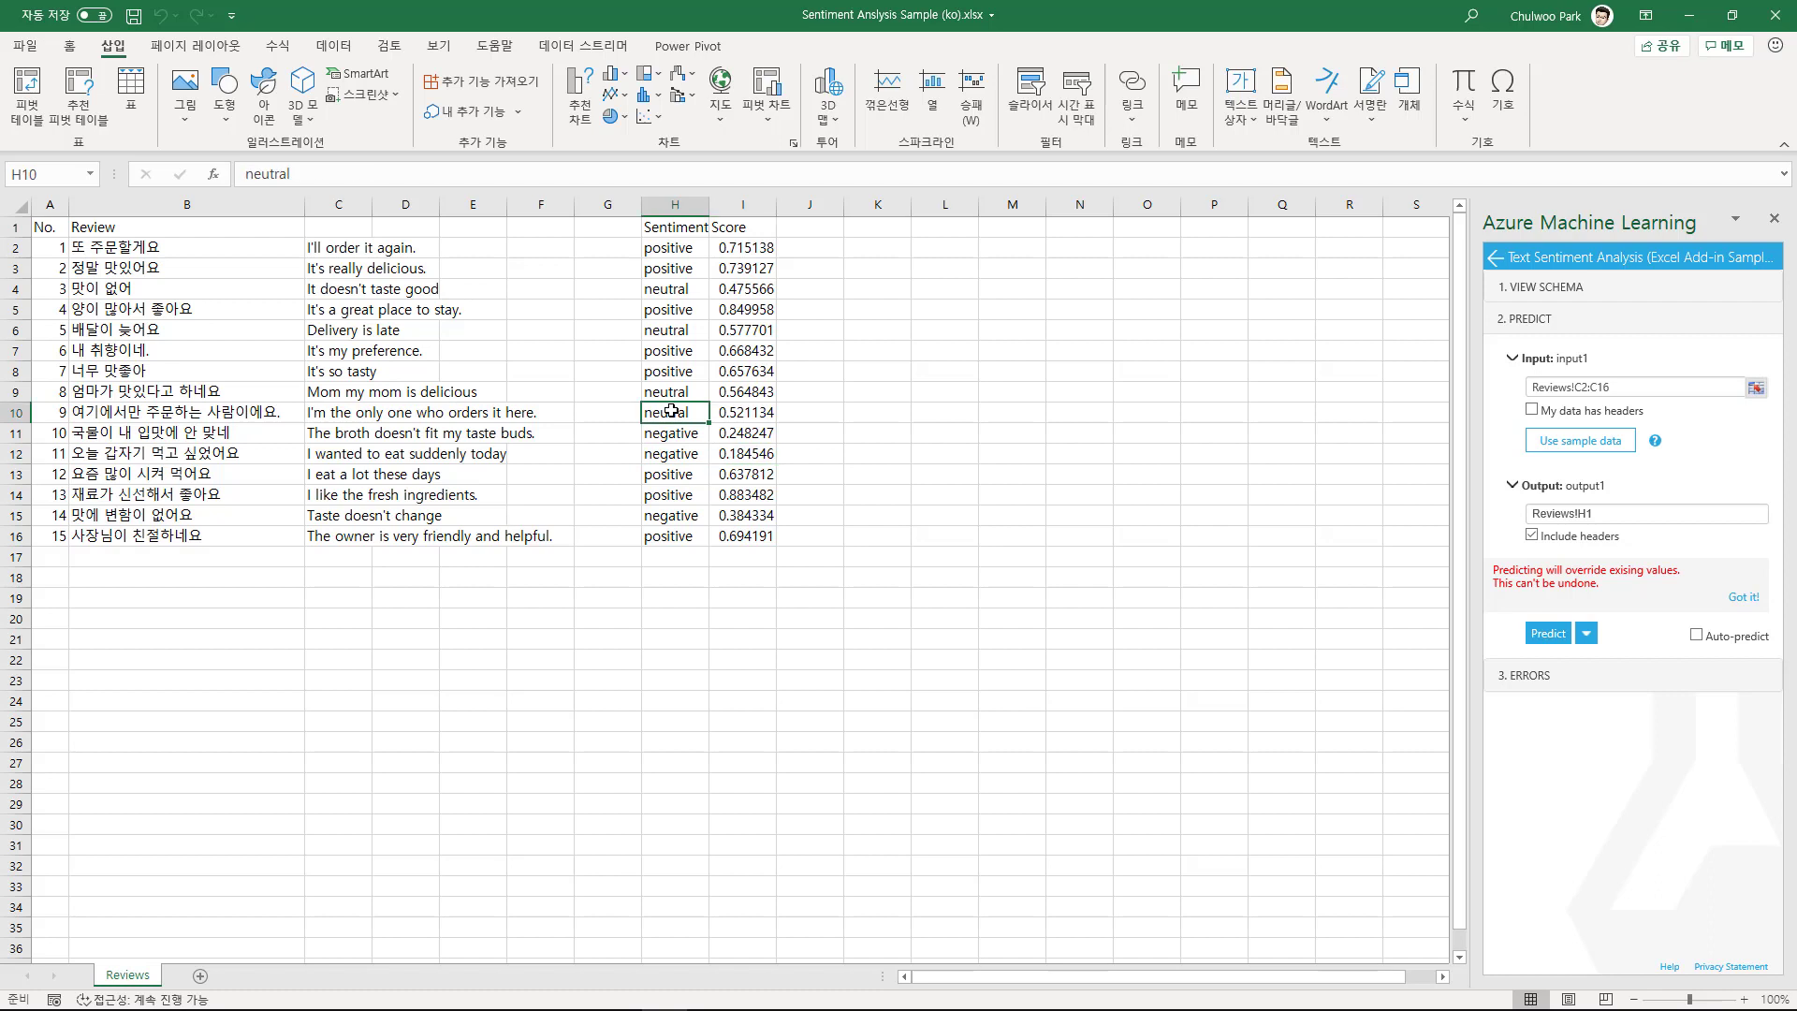
left_click(731, 412)
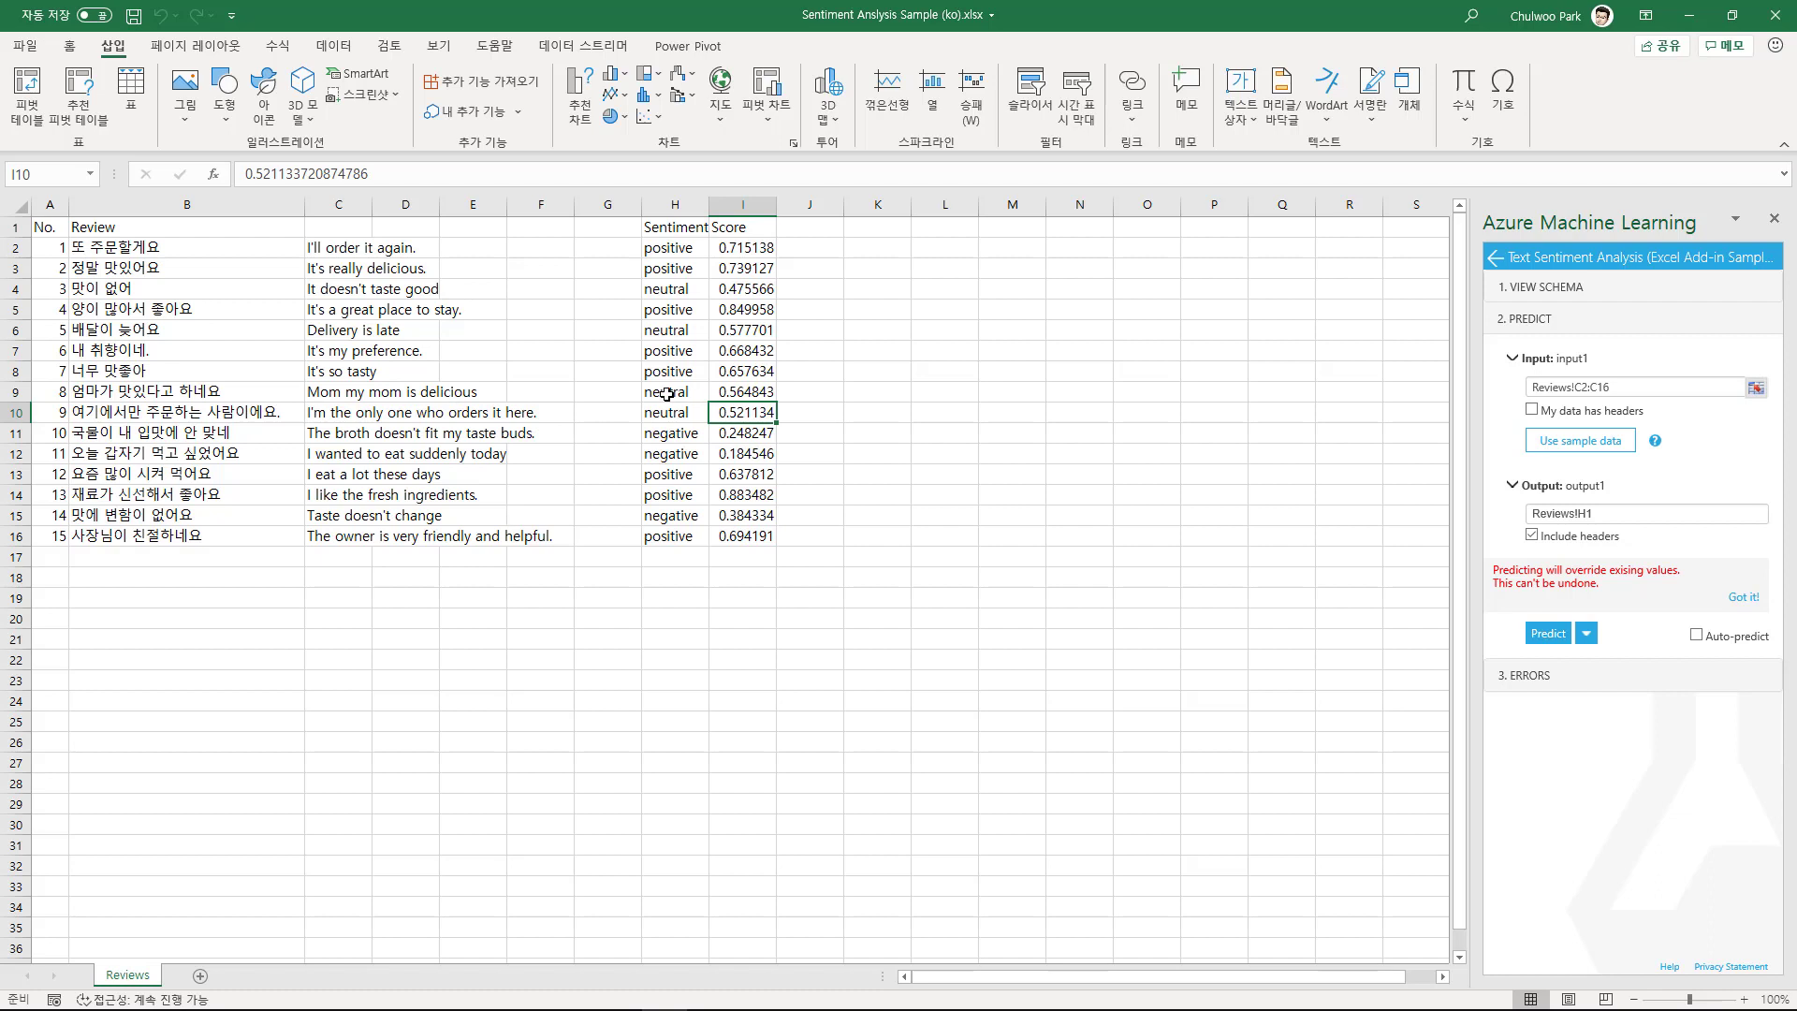
left_click_drag(705, 394, 742, 412)
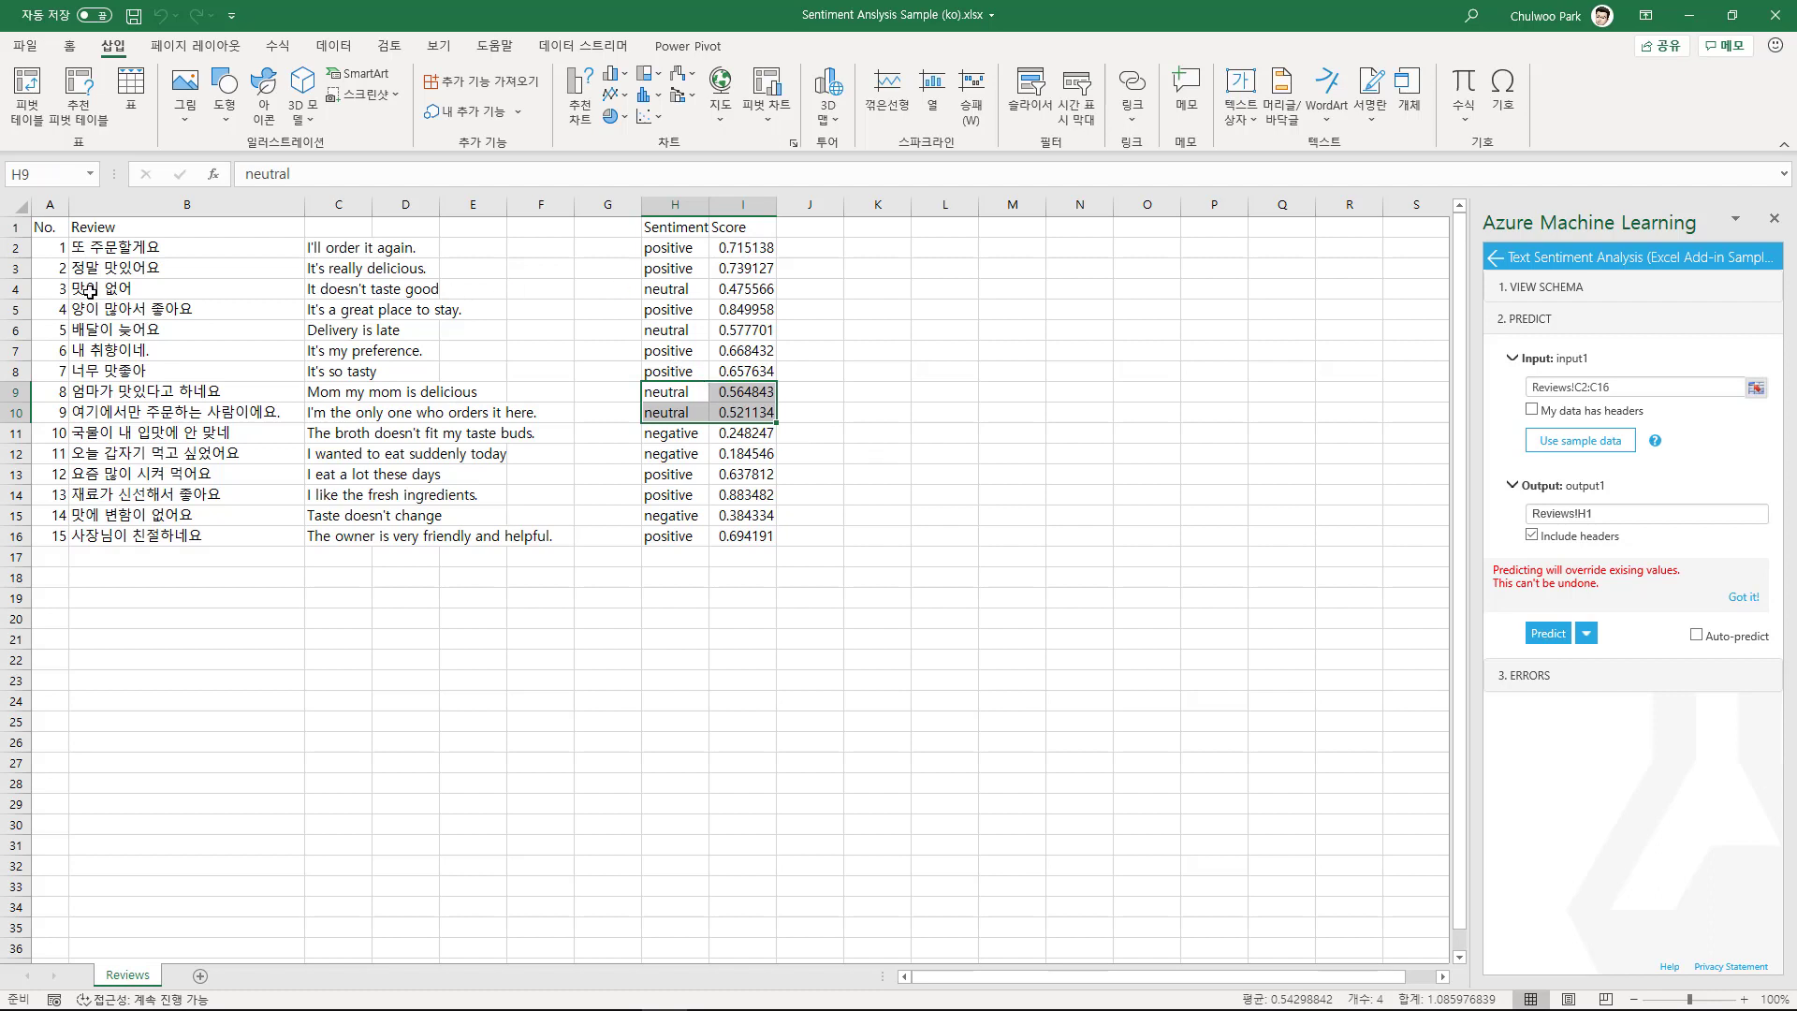
left_click_drag(98, 291, 748, 291)
left_click(756, 412)
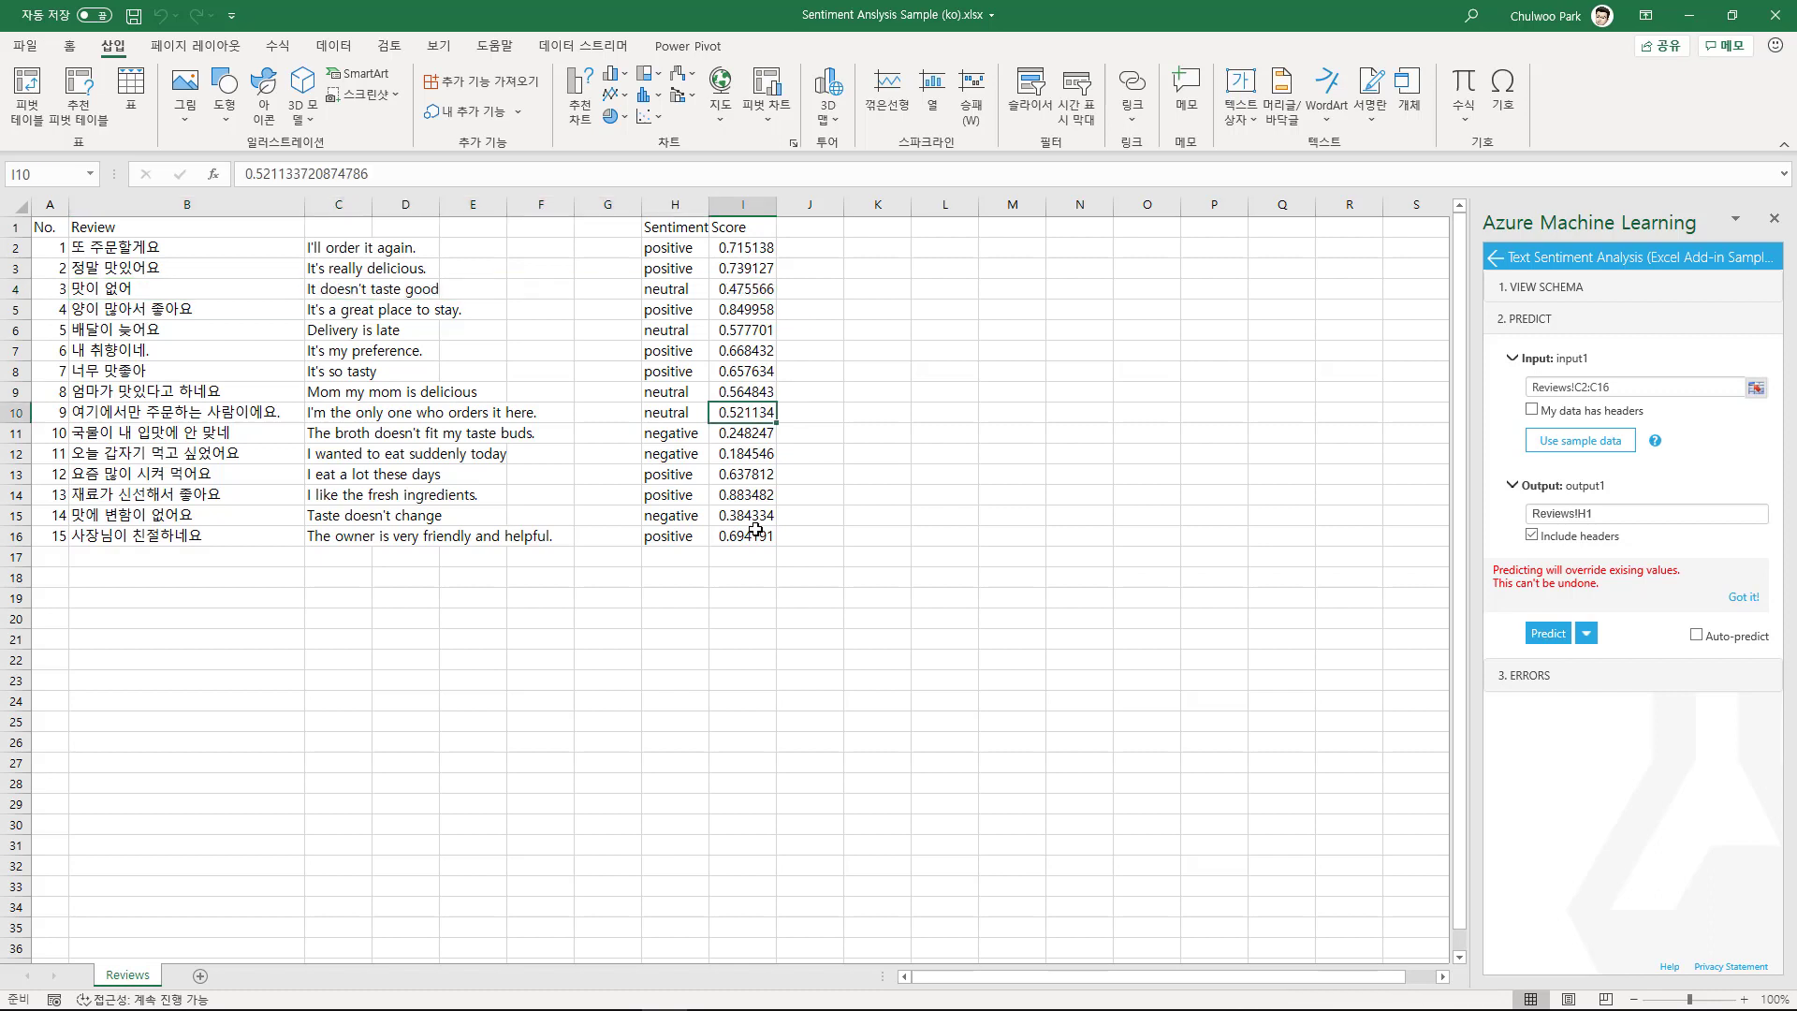
left_click(755, 528)
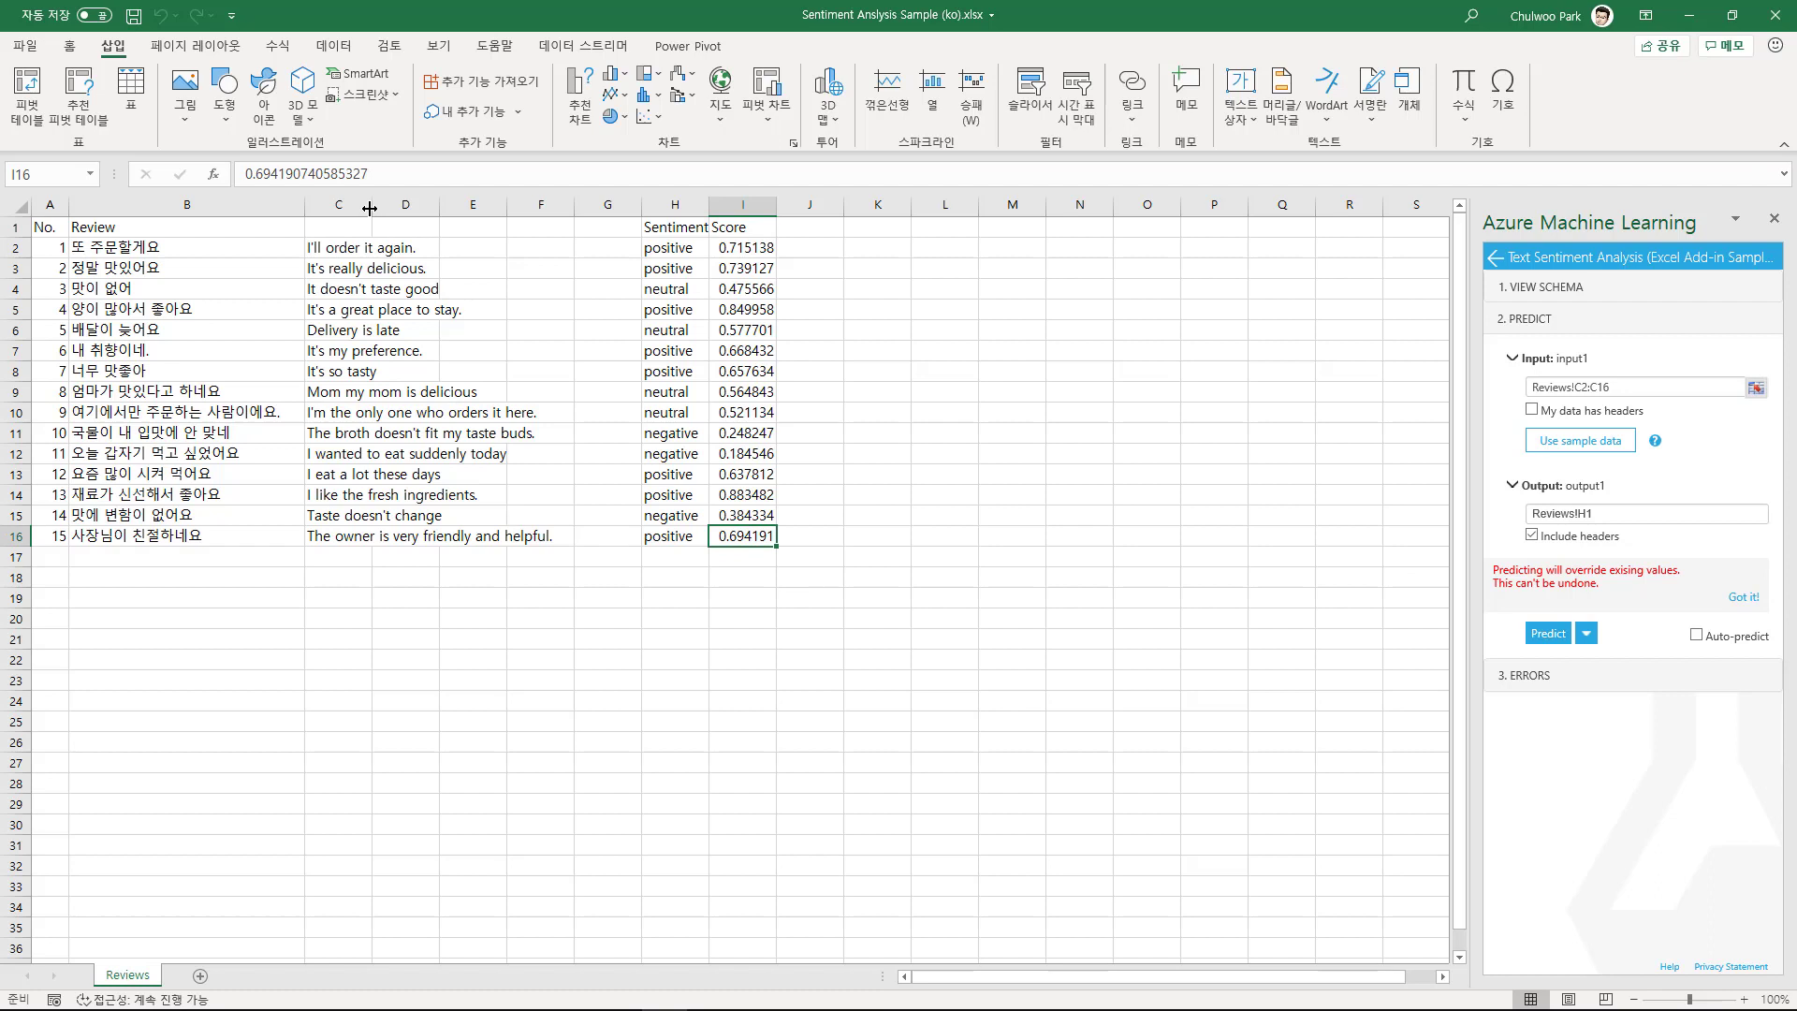
Autofit the review column to its sentences, then copy the Korean reviews in B2:B16
double_click(372, 208)
left_click_drag(443, 248, 444, 530)
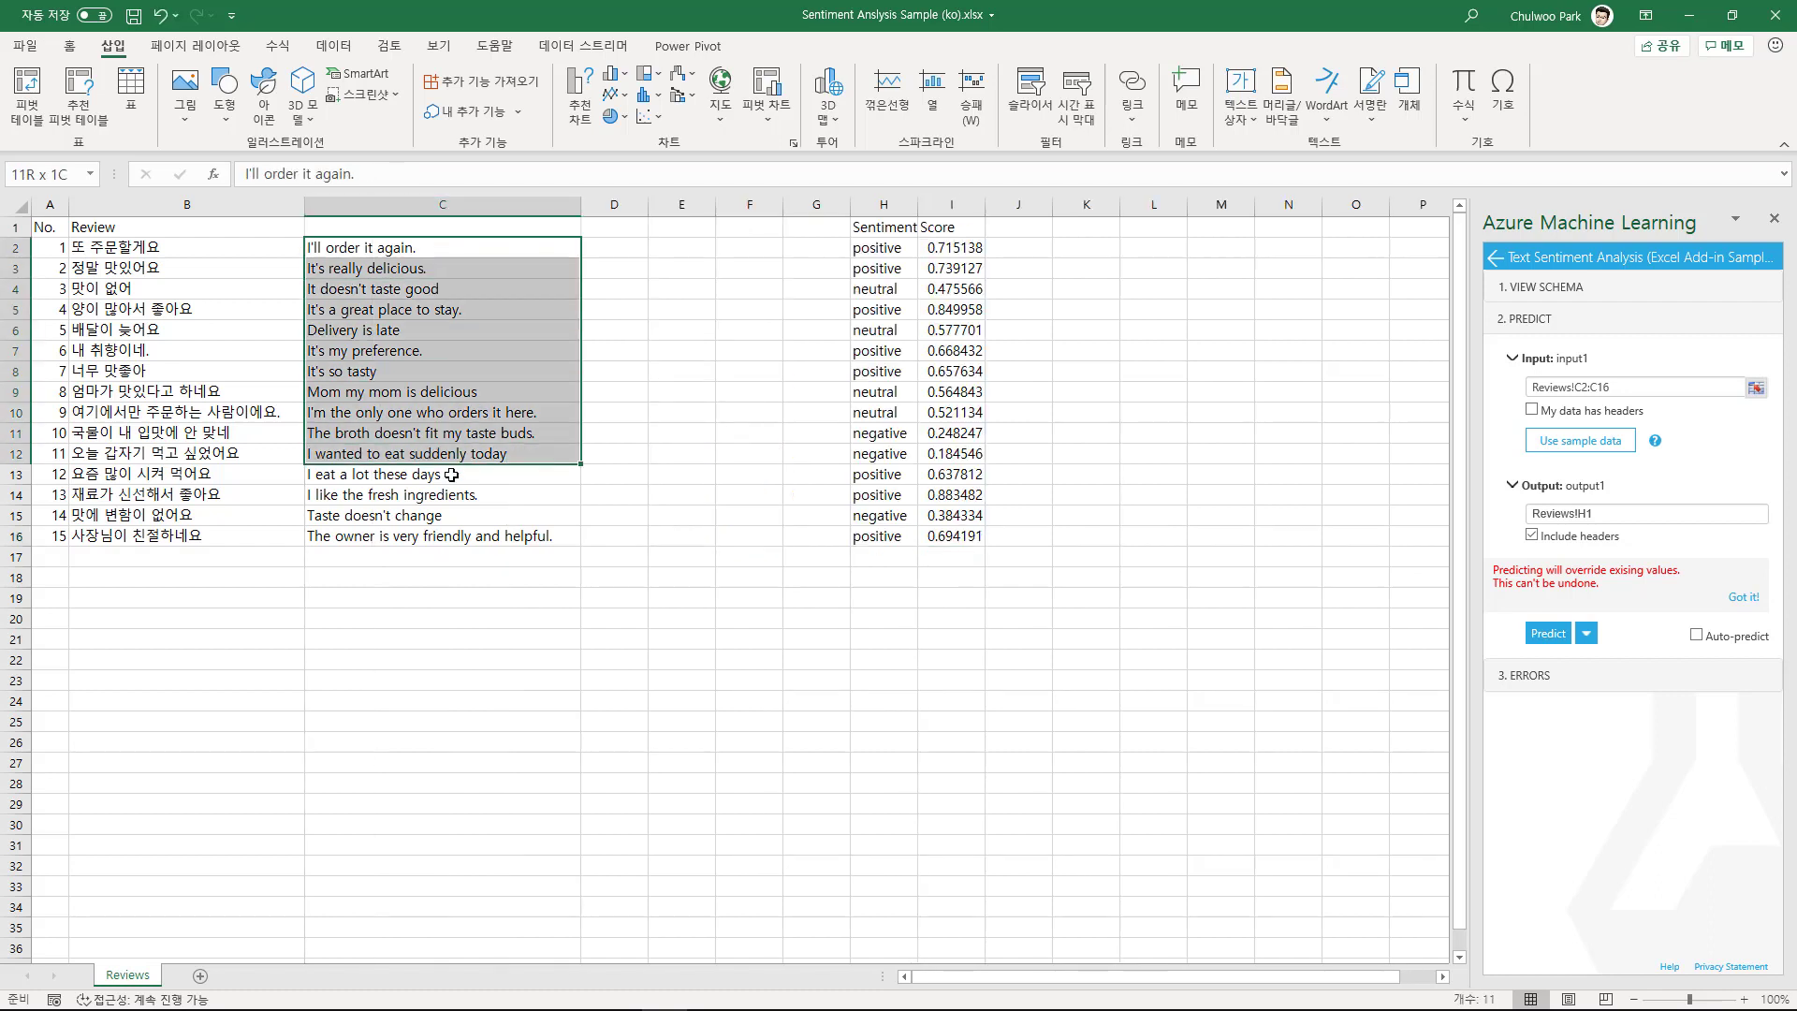
left_click(603, 245)
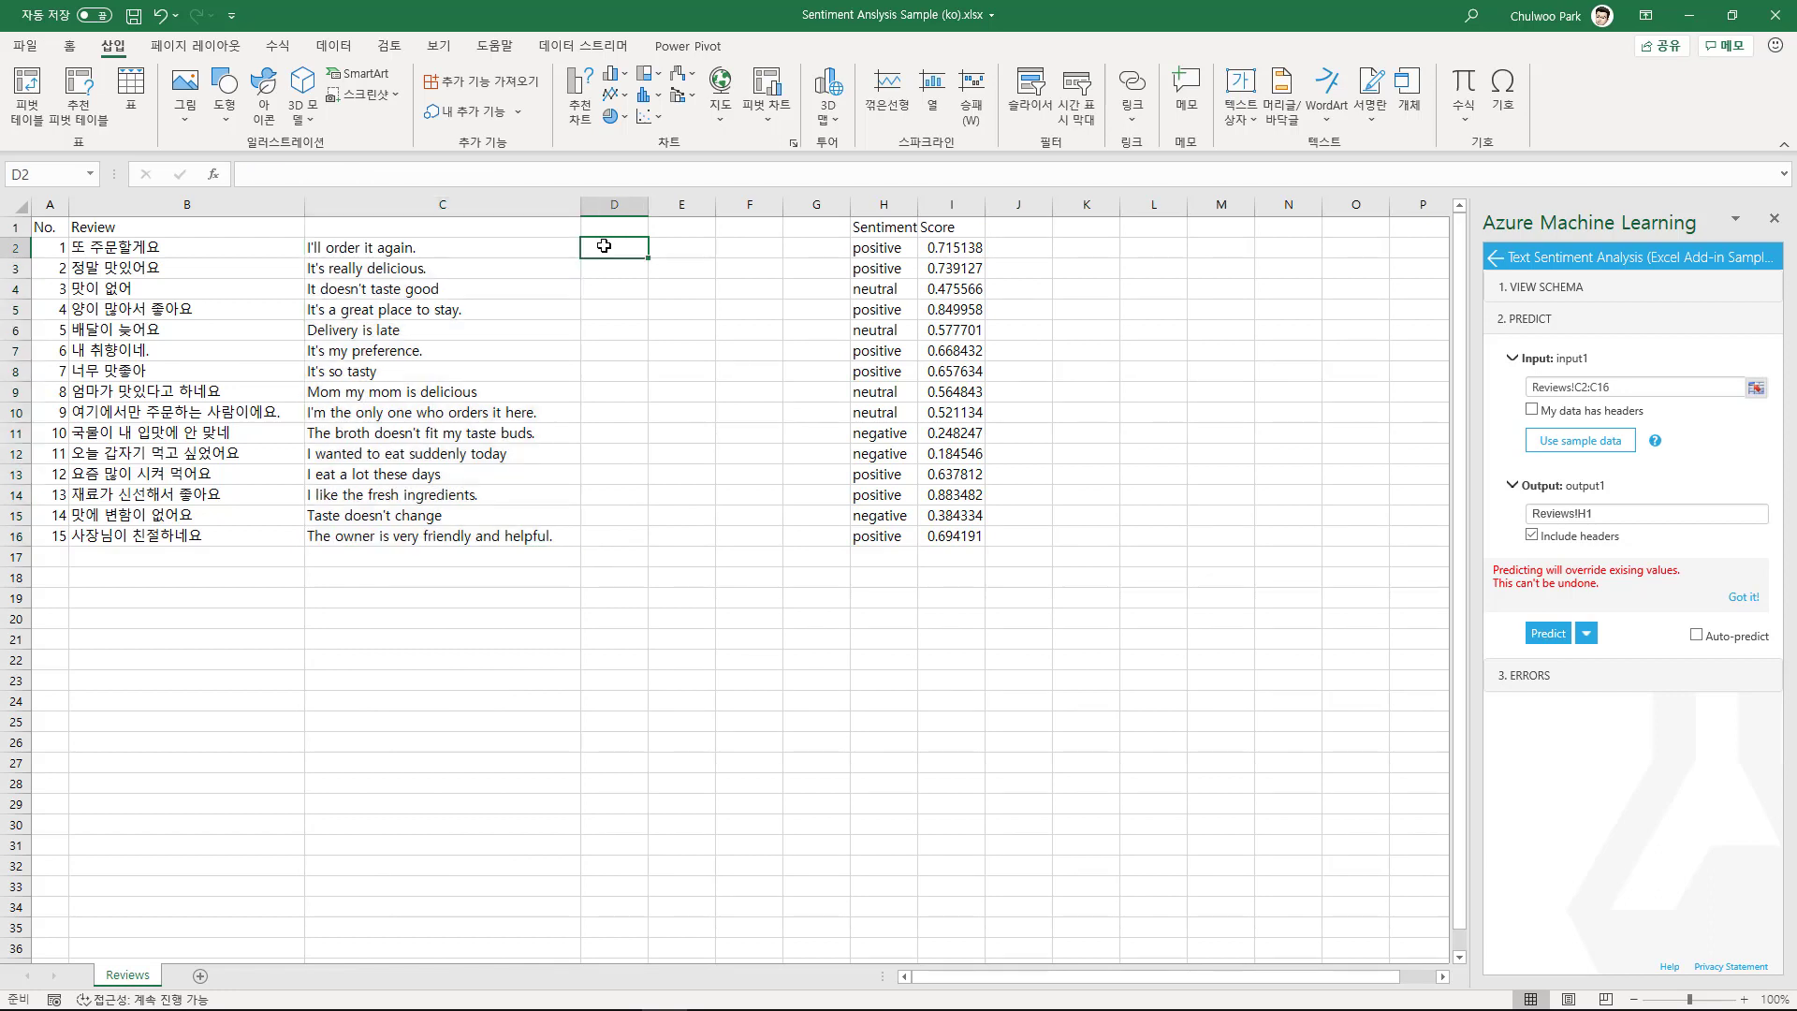
left_click_drag(195, 251, 198, 535)
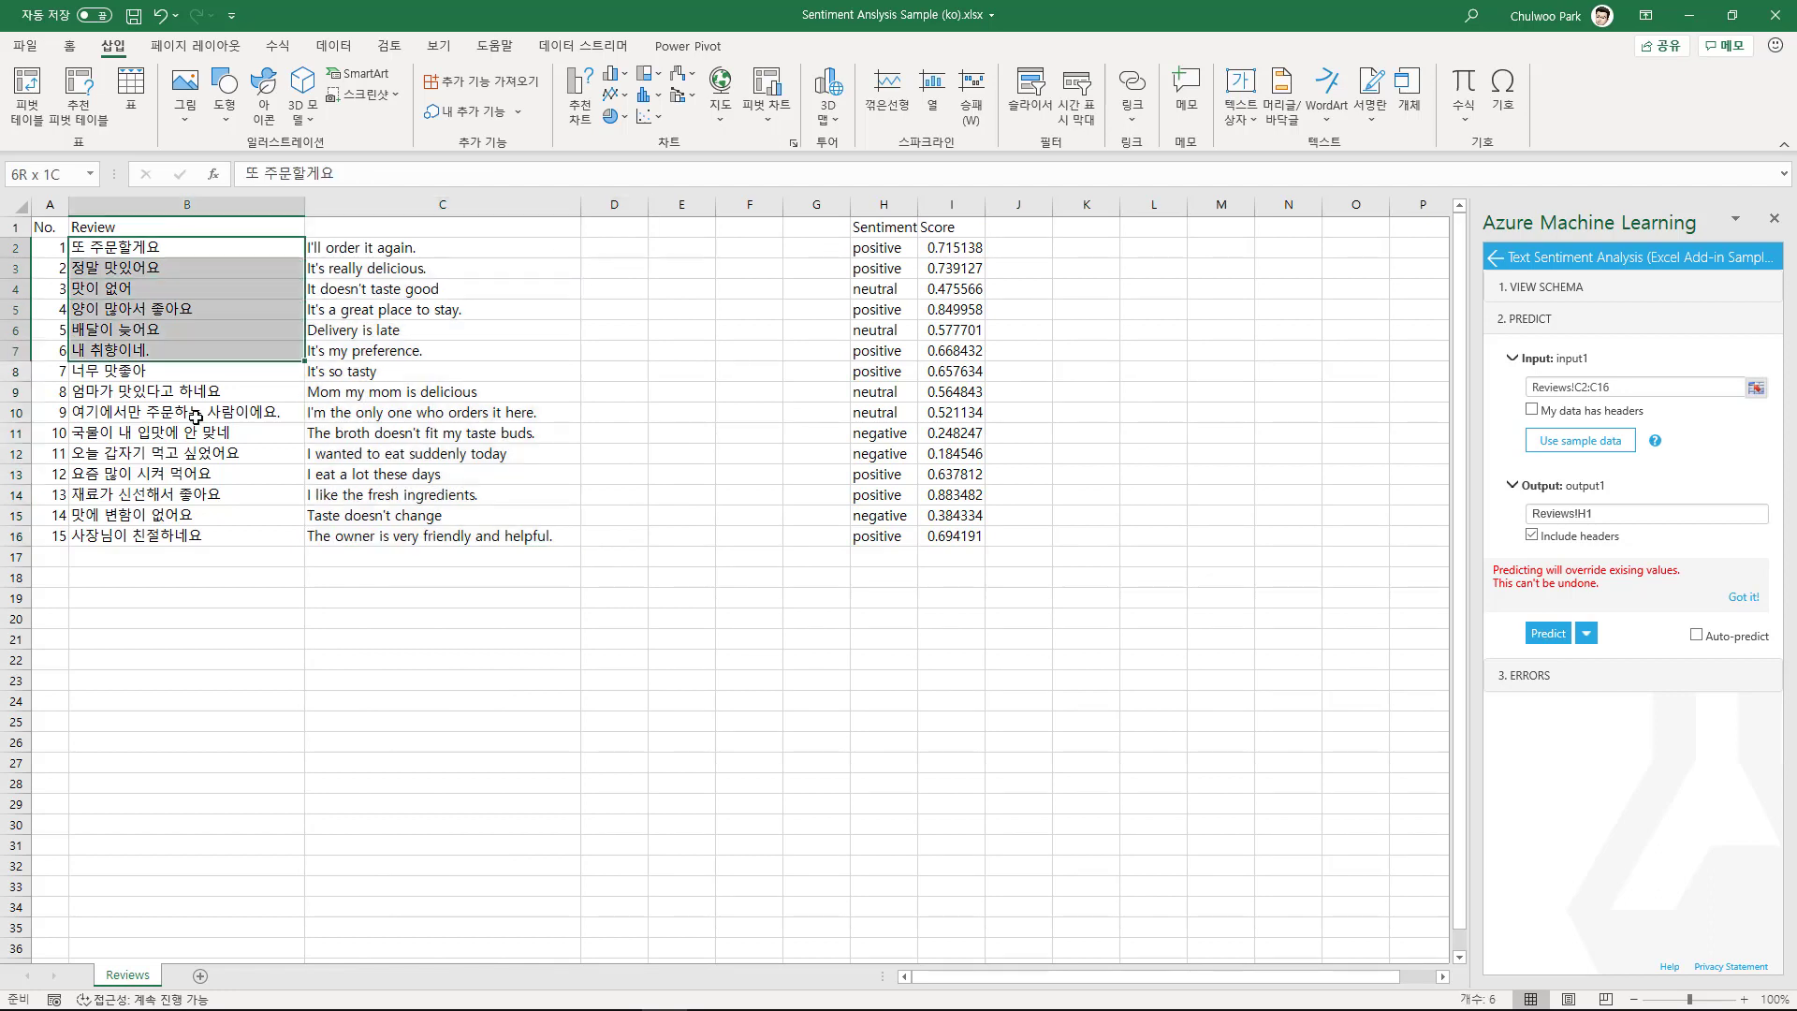
key("ctrl+c")
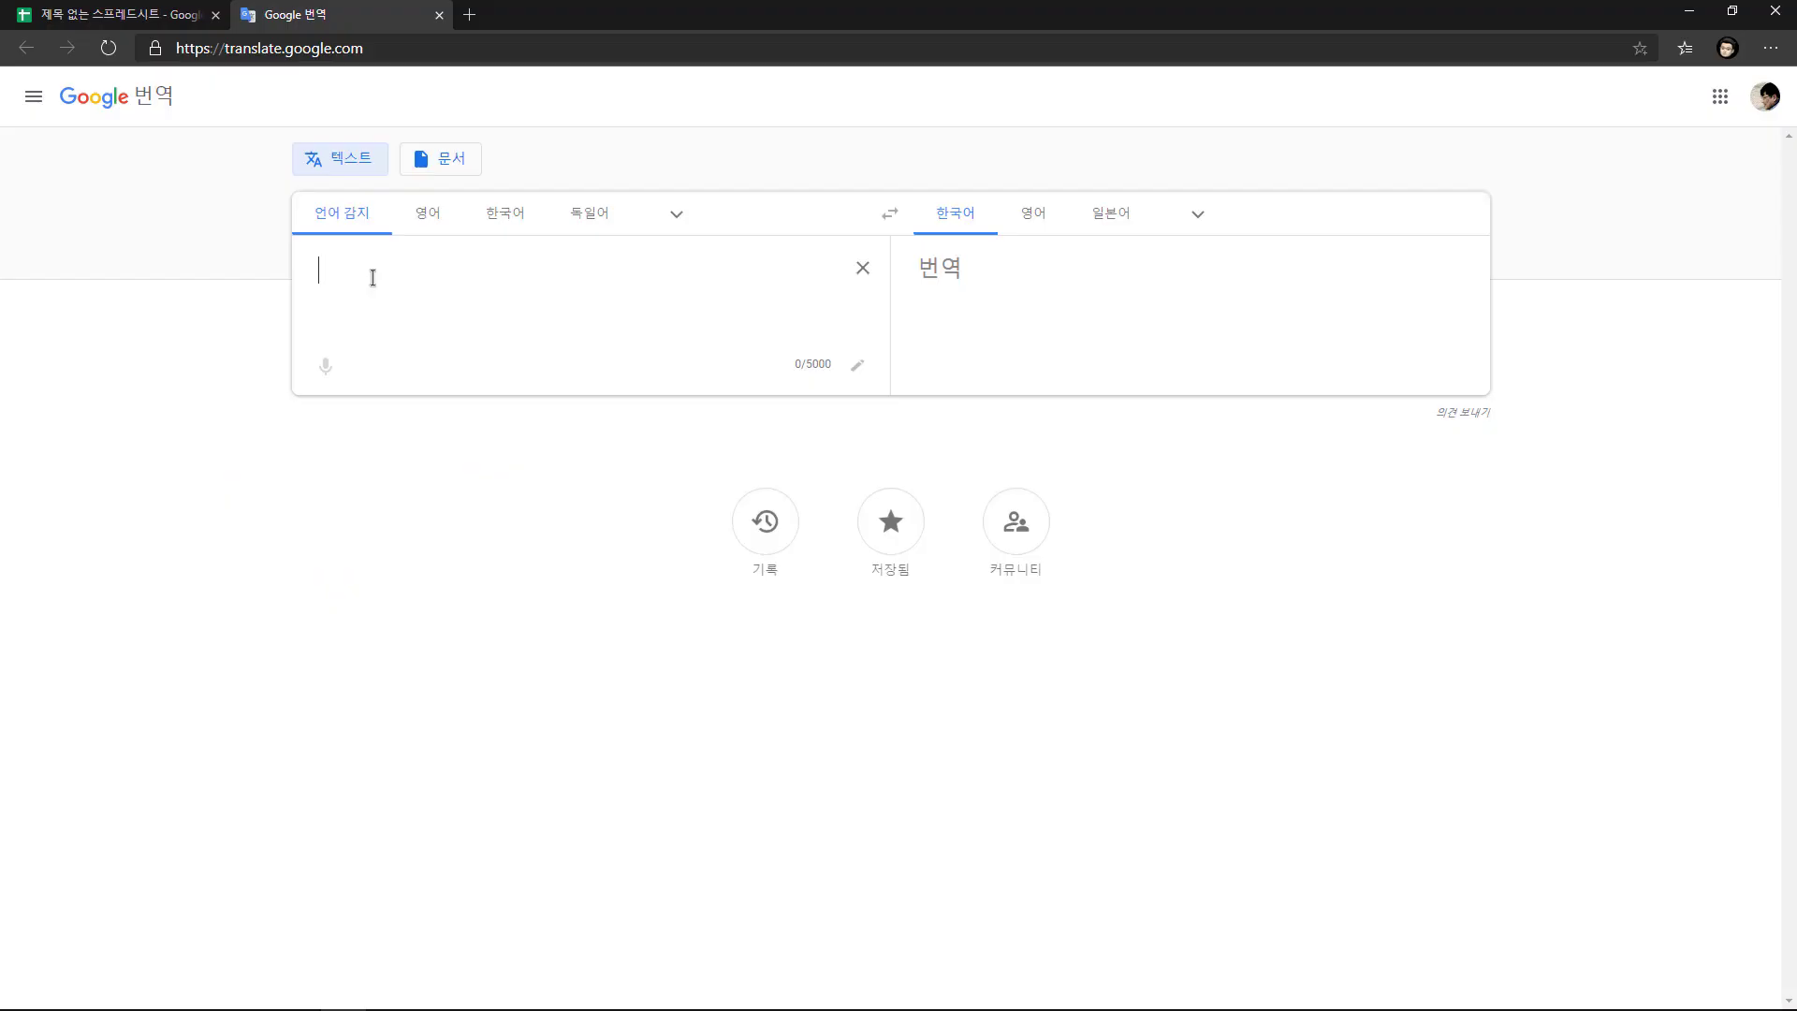
Paste the Korean reviews into Google Translate, translate them to English, and copy the English result
key("ctrl+v")
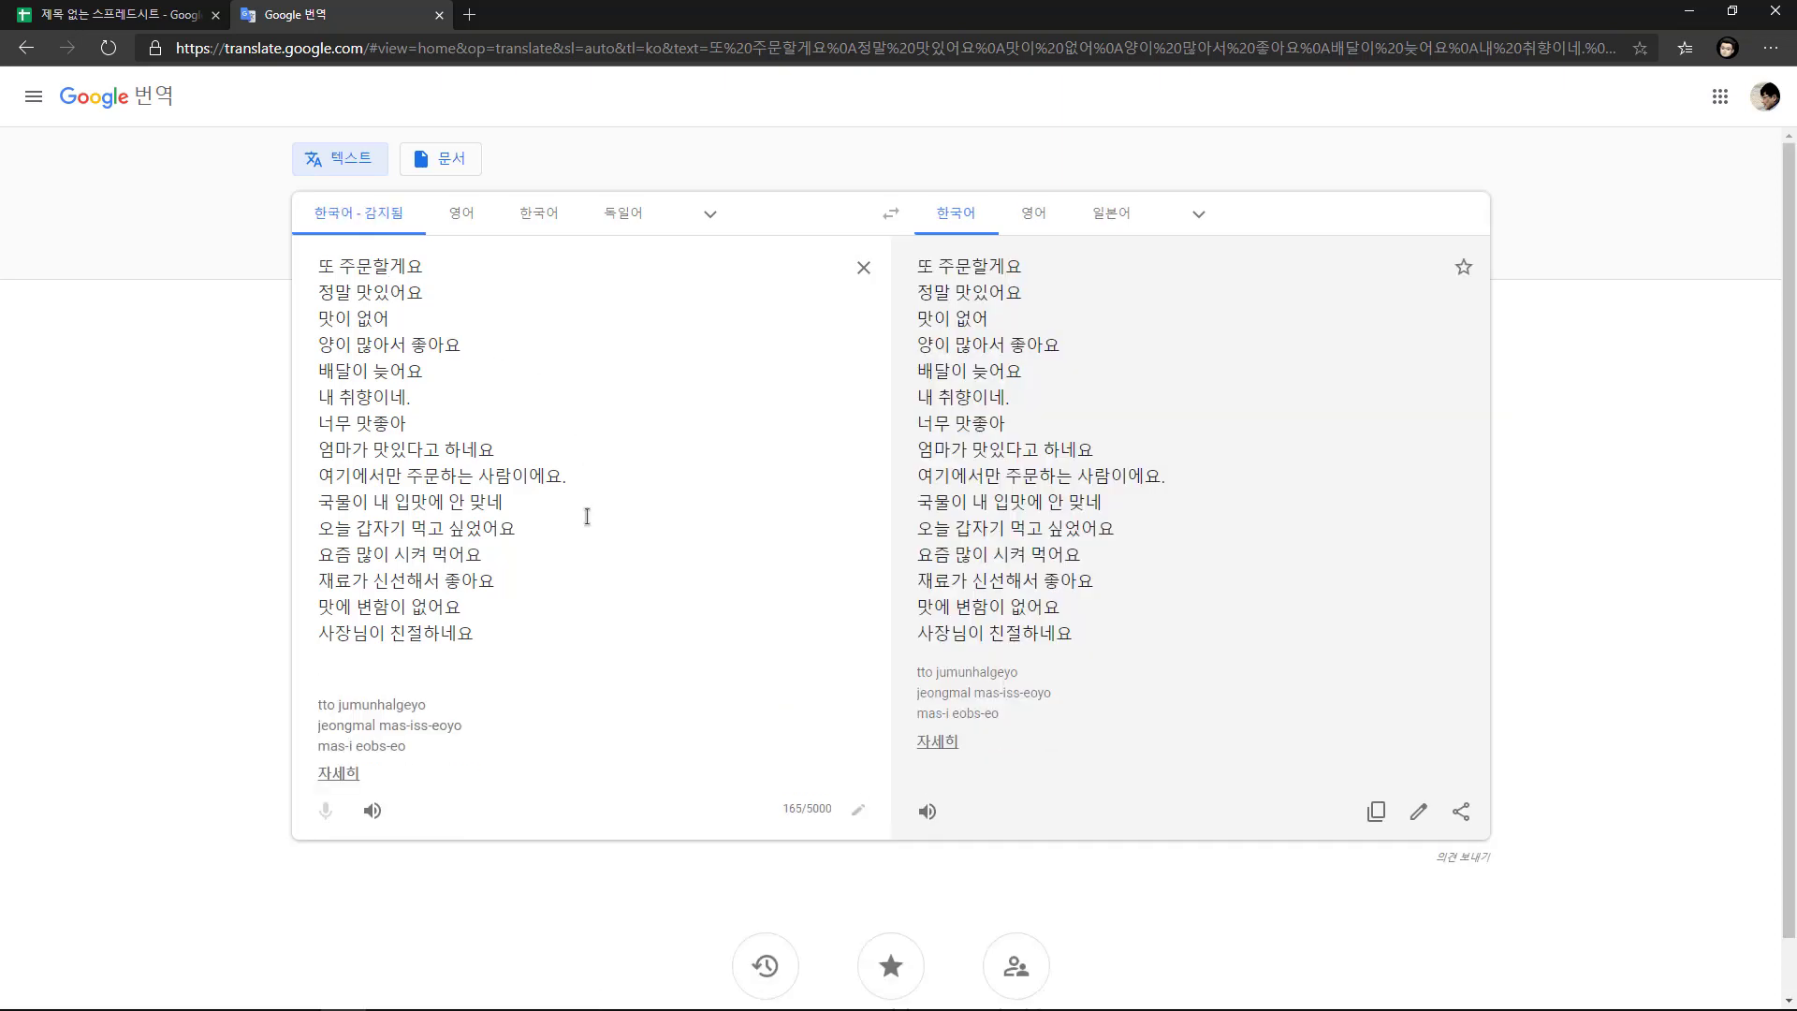
left_click(1042, 219)
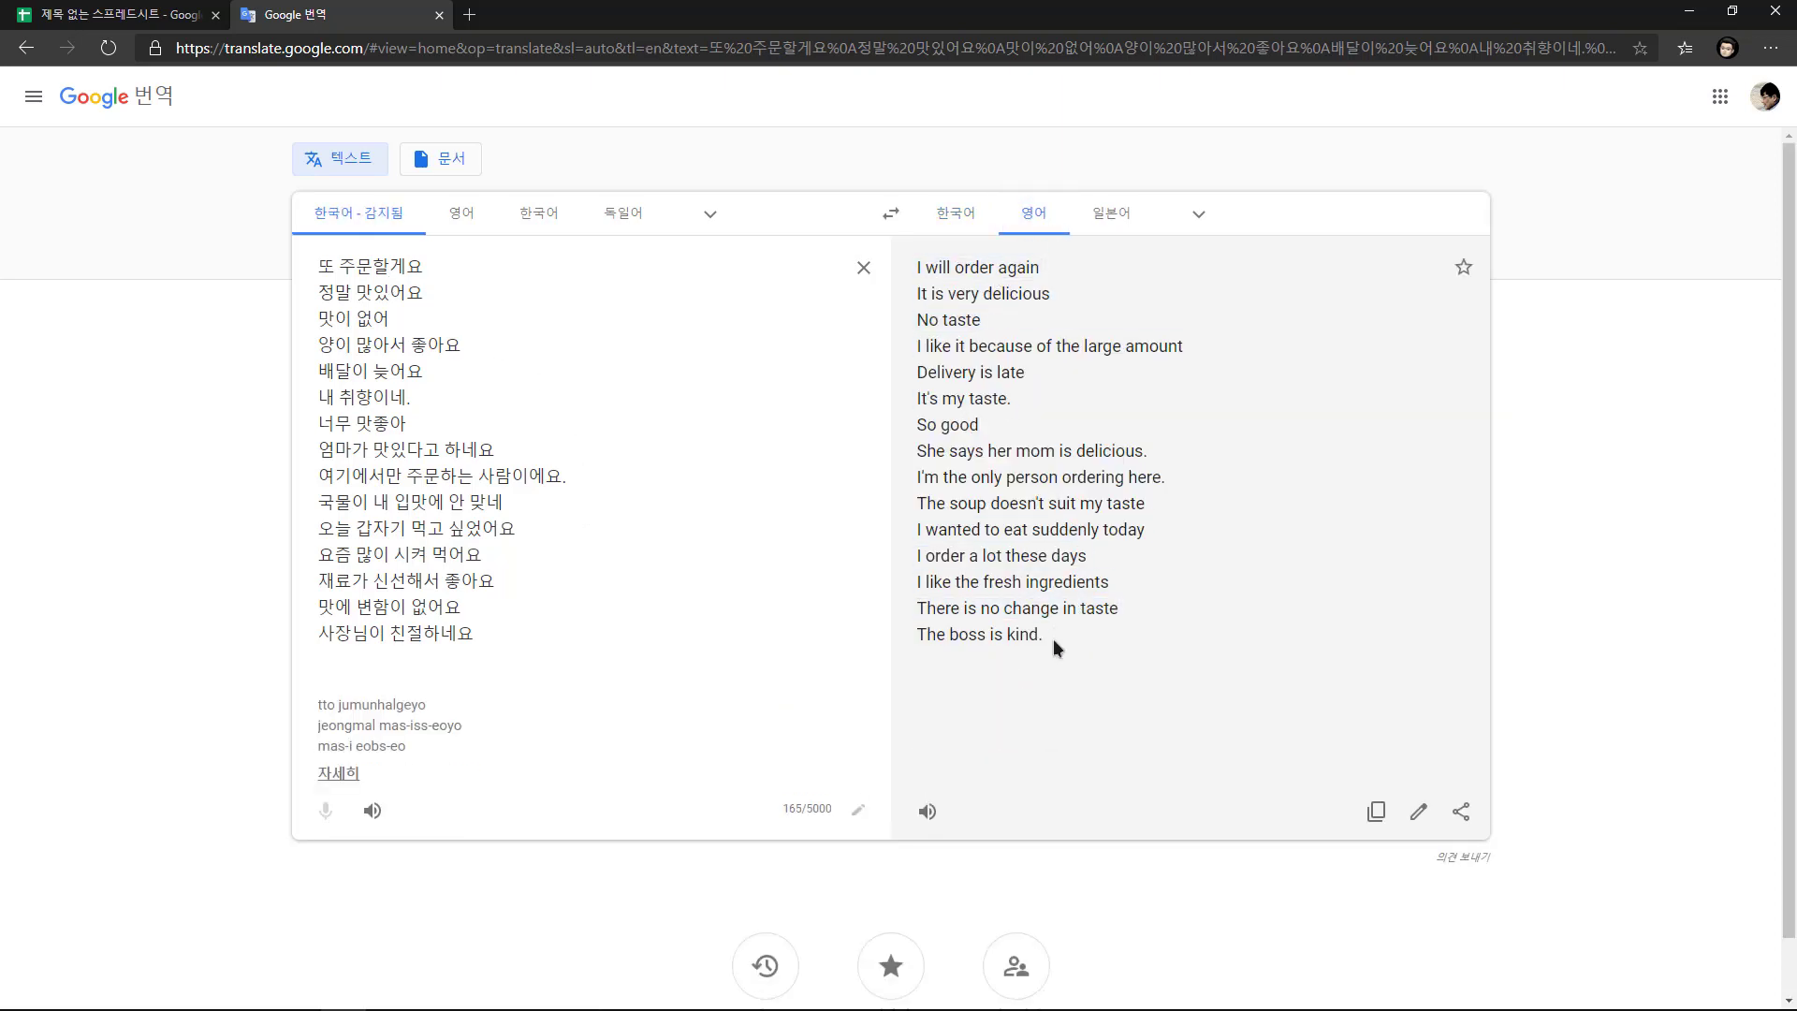
left_click(1053, 638)
left_click_drag(1007, 600, 919, 265)
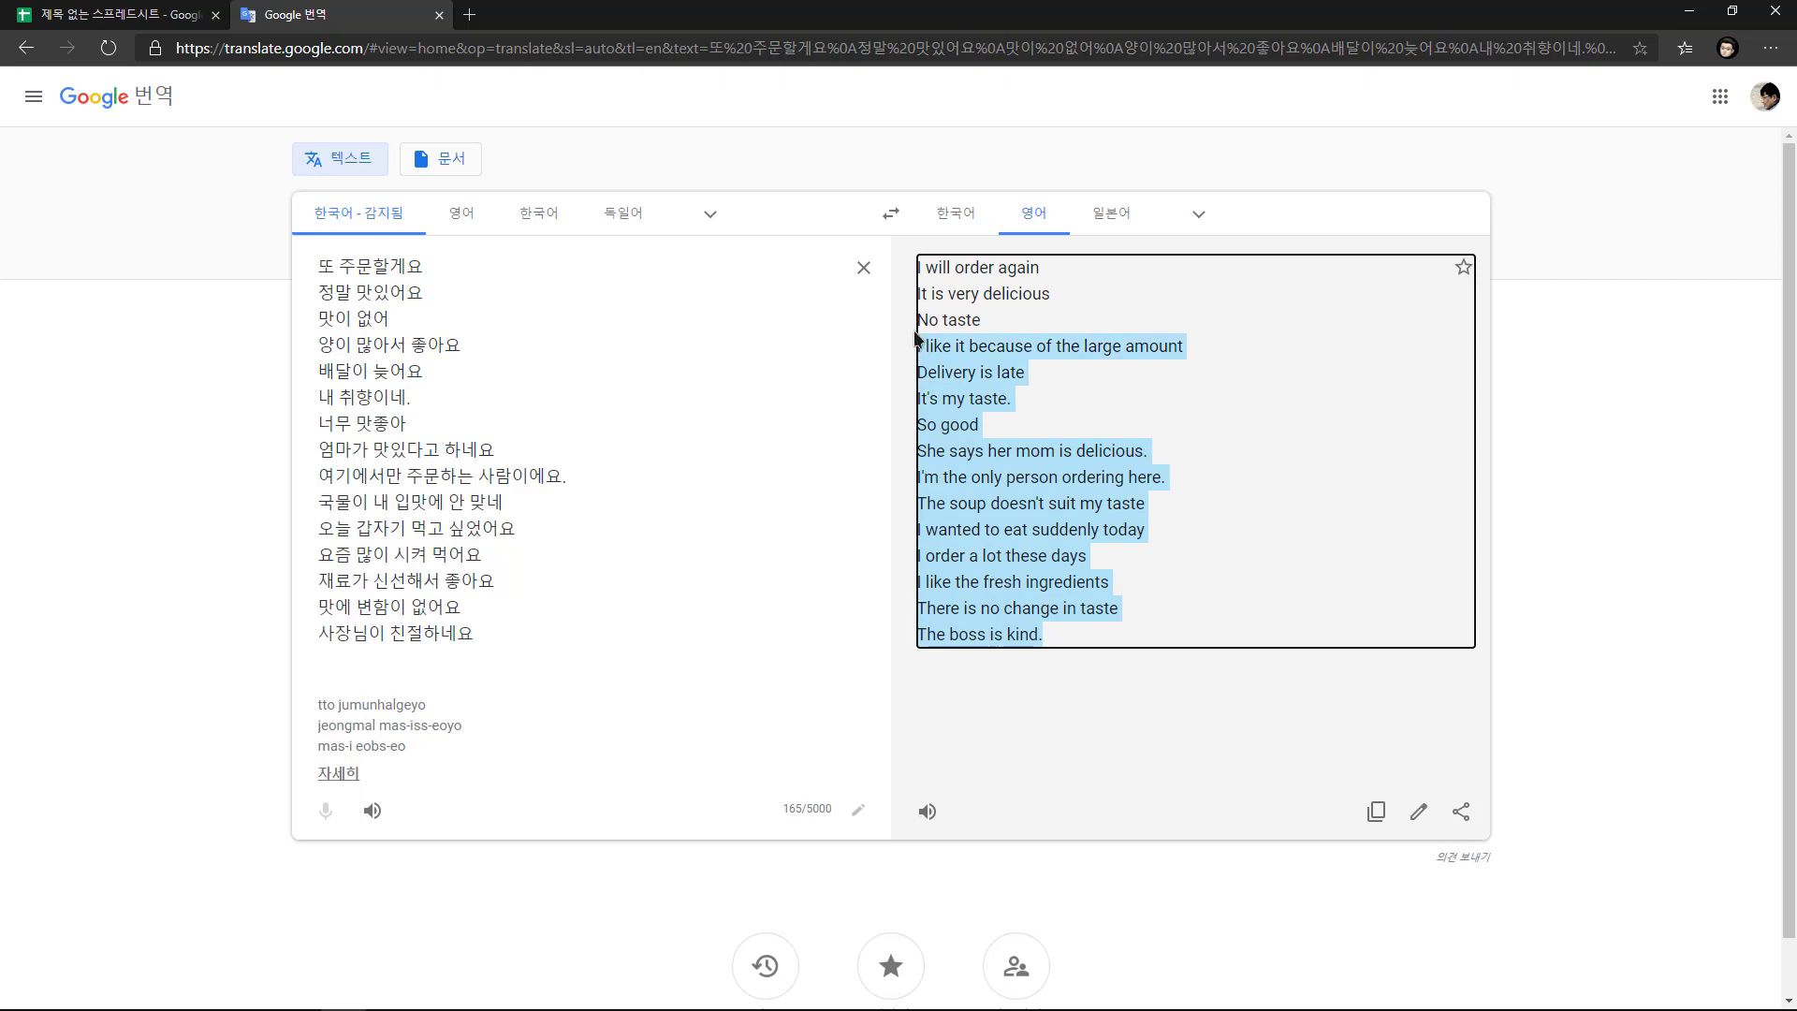
right_click(932, 283)
left_click(964, 299)
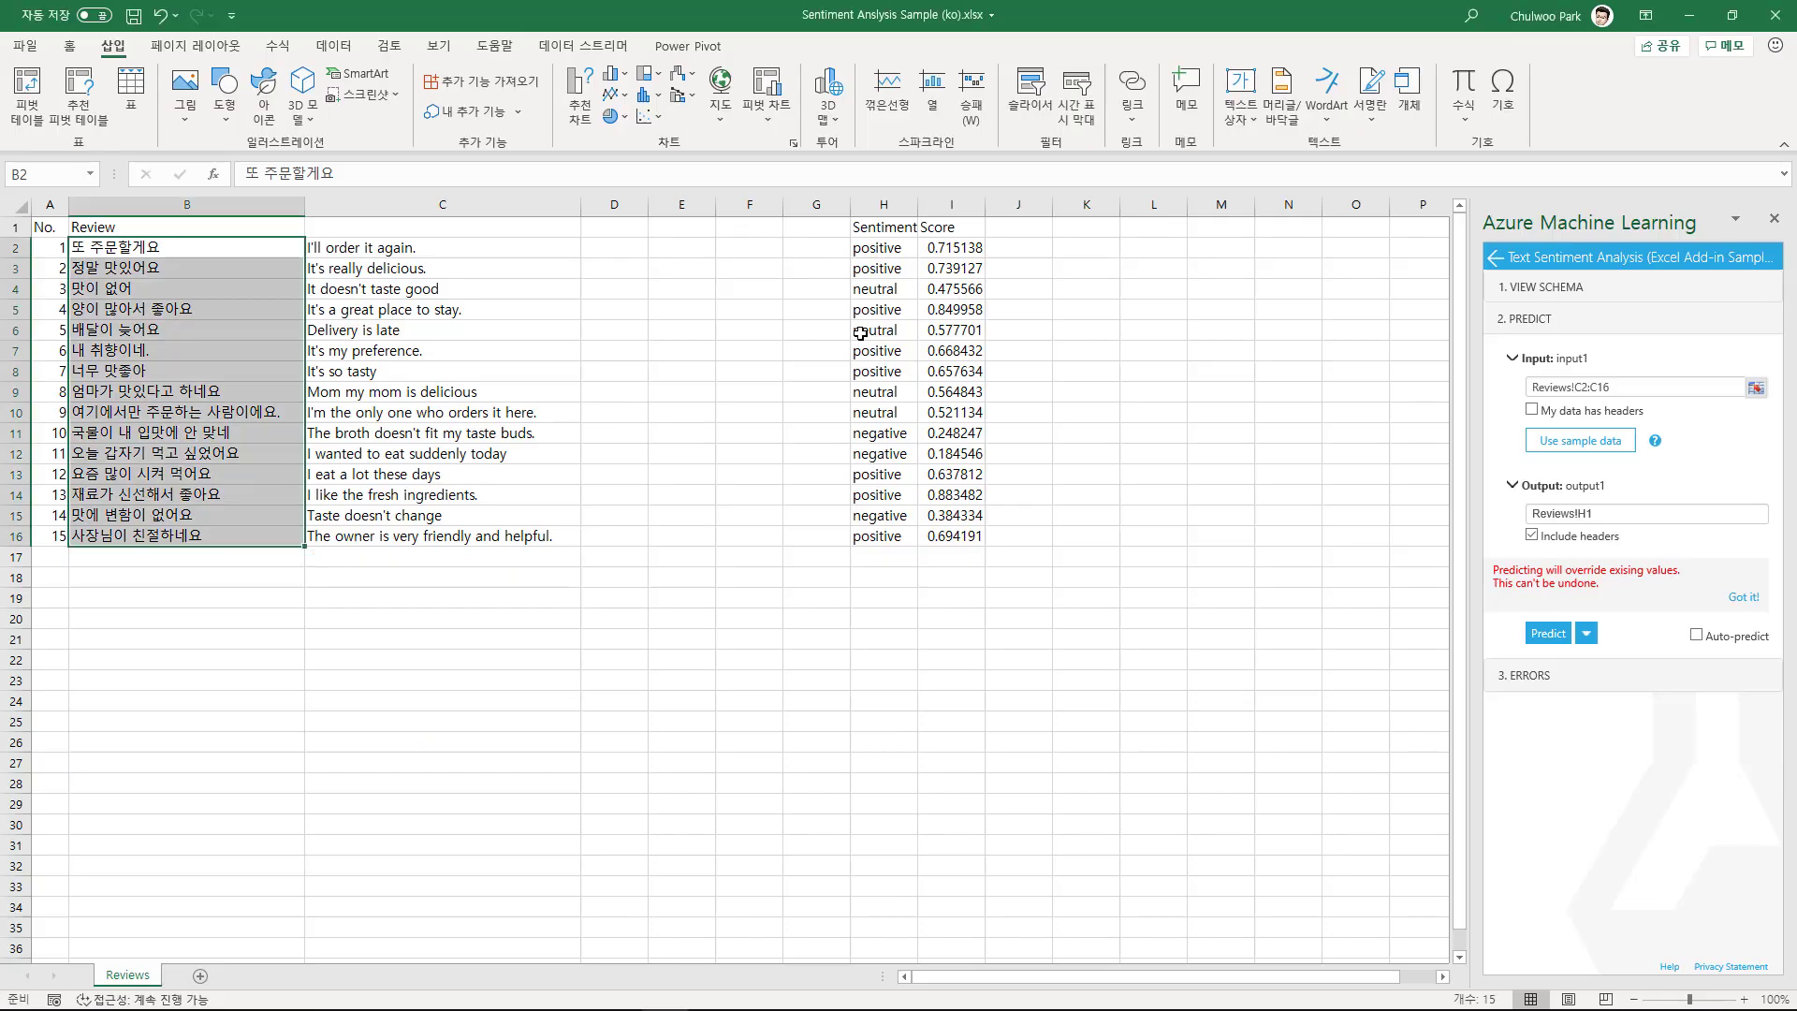
Paste the English translations into D2:D16
left_click(625, 247)
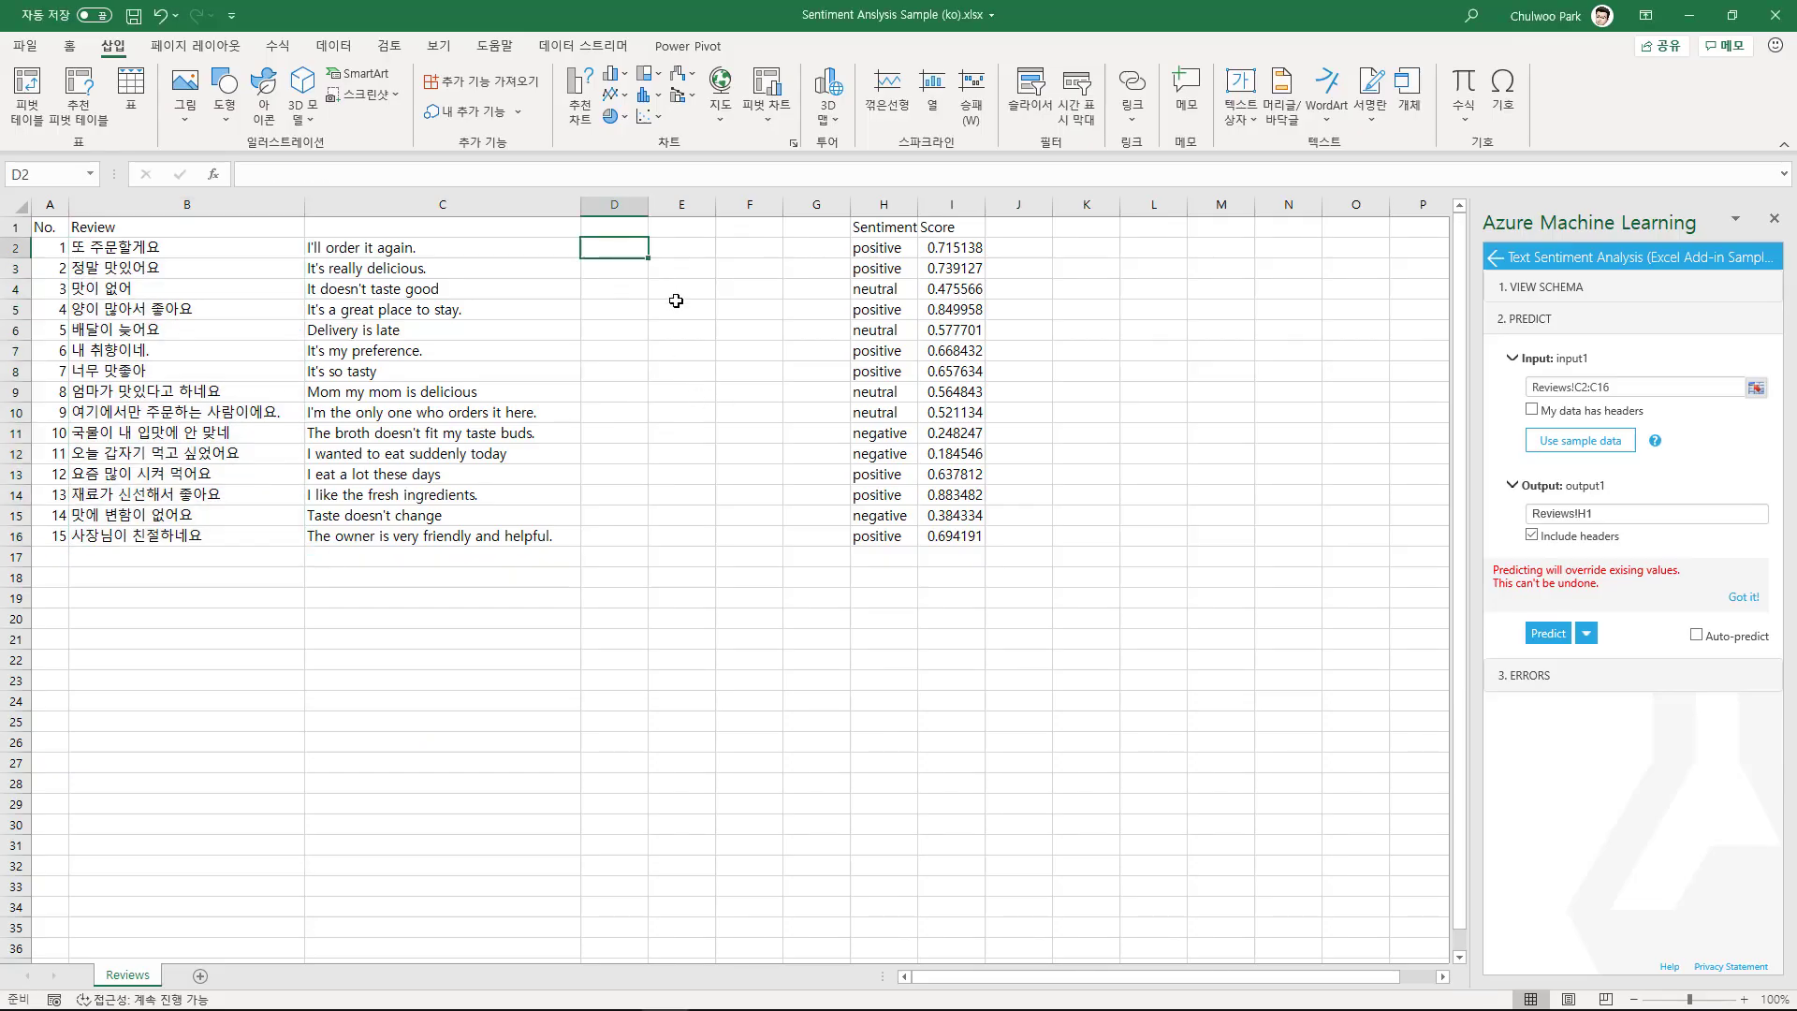
type("I will order again It is very delicious No taste I like it because of the large amount Delivery is late It's my taste. So good She says her mom is delicious. I'm the only person ordering here. The soup doesn't suit my taste I wanted to eat suddenly today I order a lot these days I like the fresh ingredients There is no change in taste The boss is kind.")
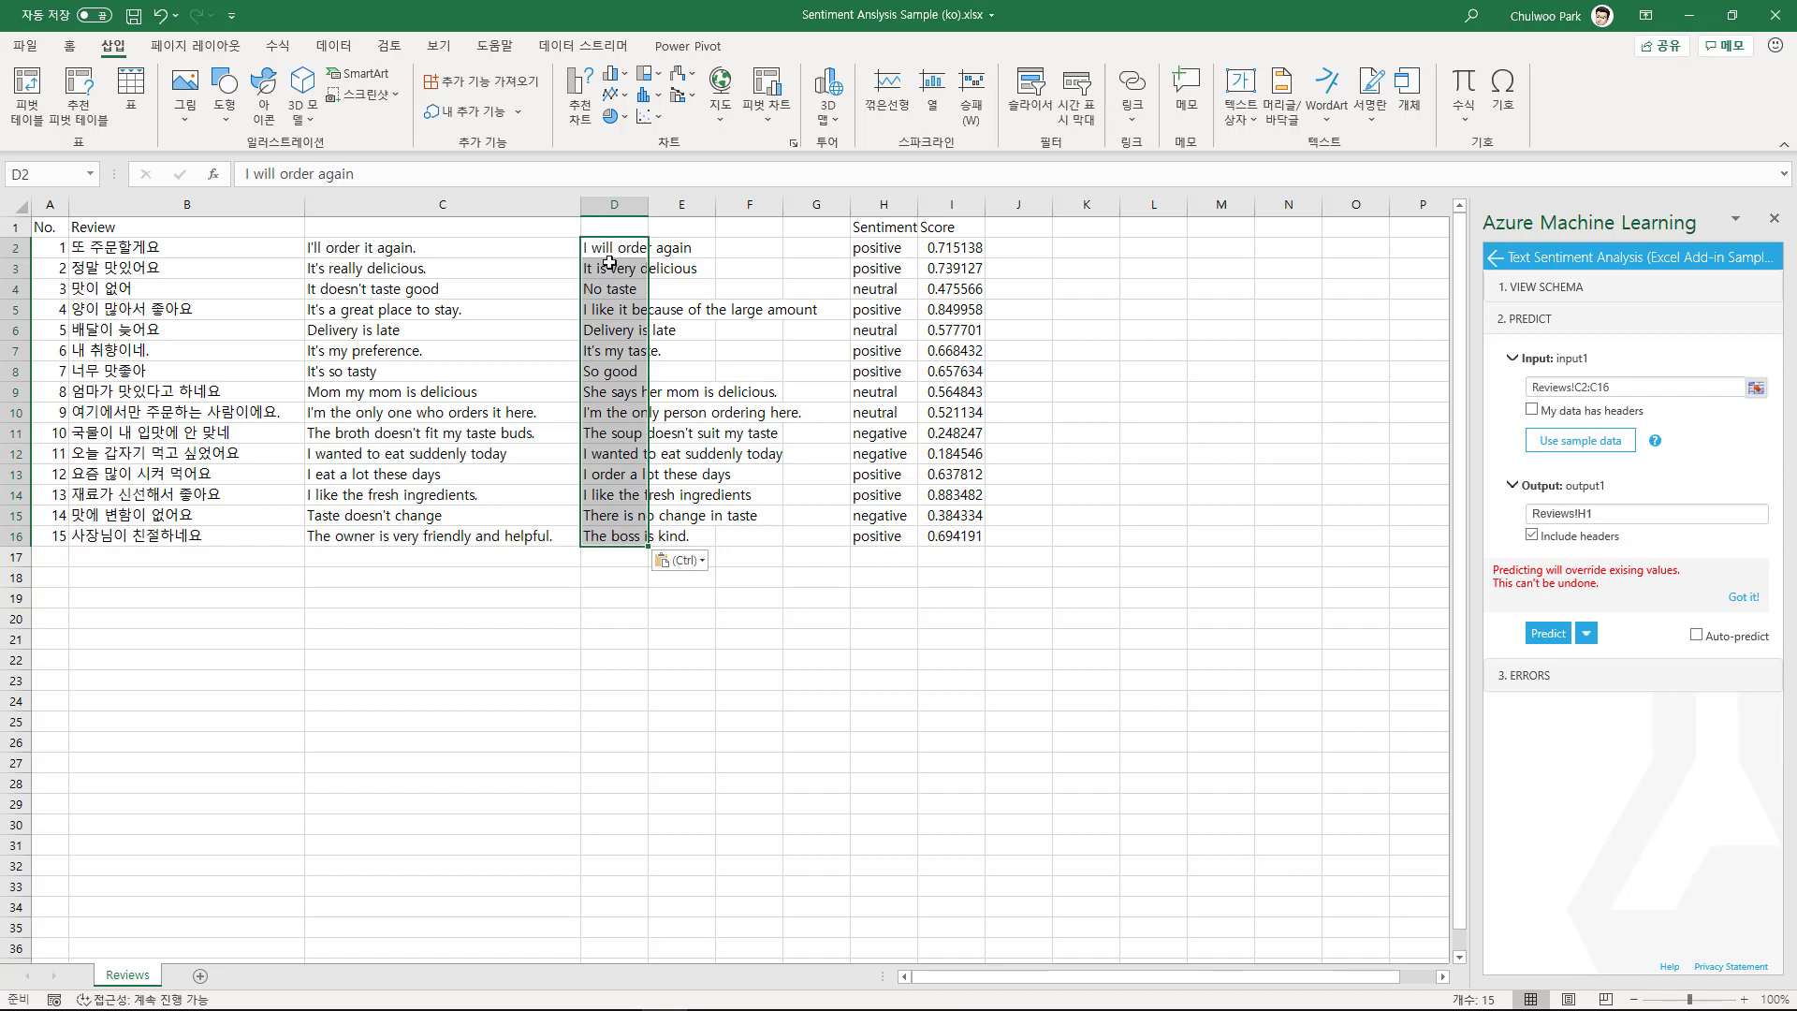
left_click(609, 251)
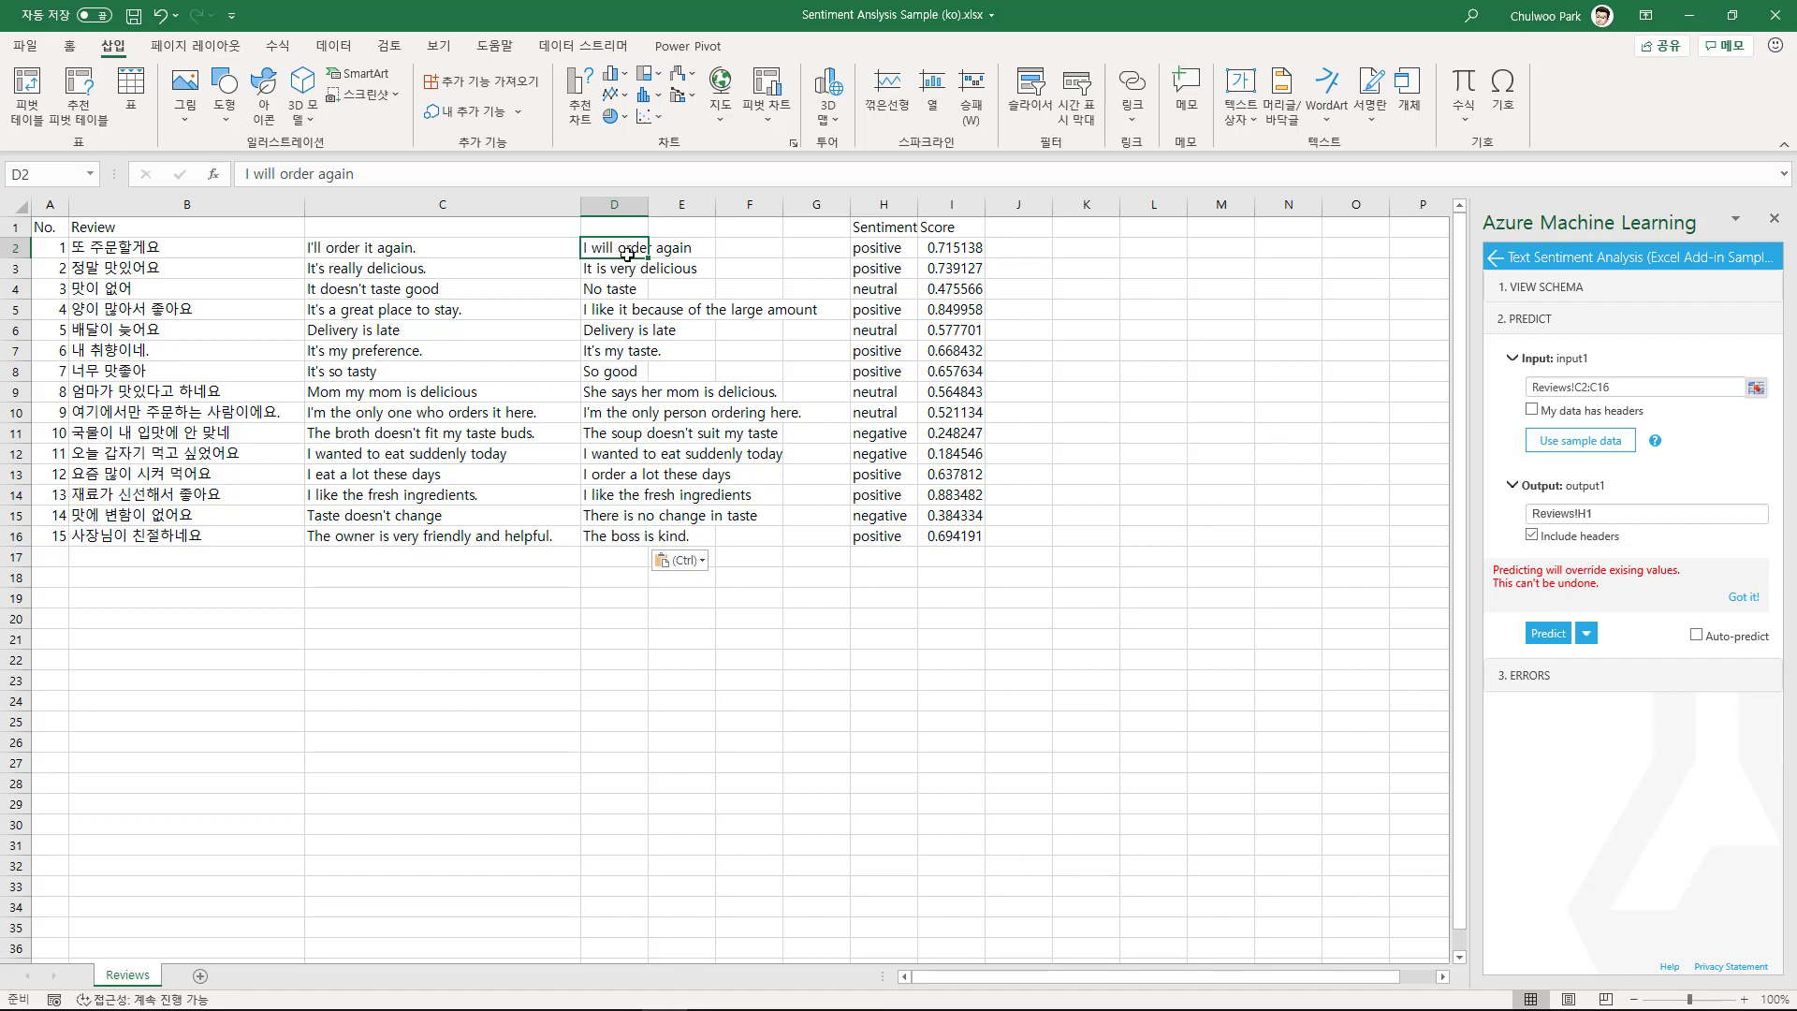
left_click_drag(627, 253, 617, 536)
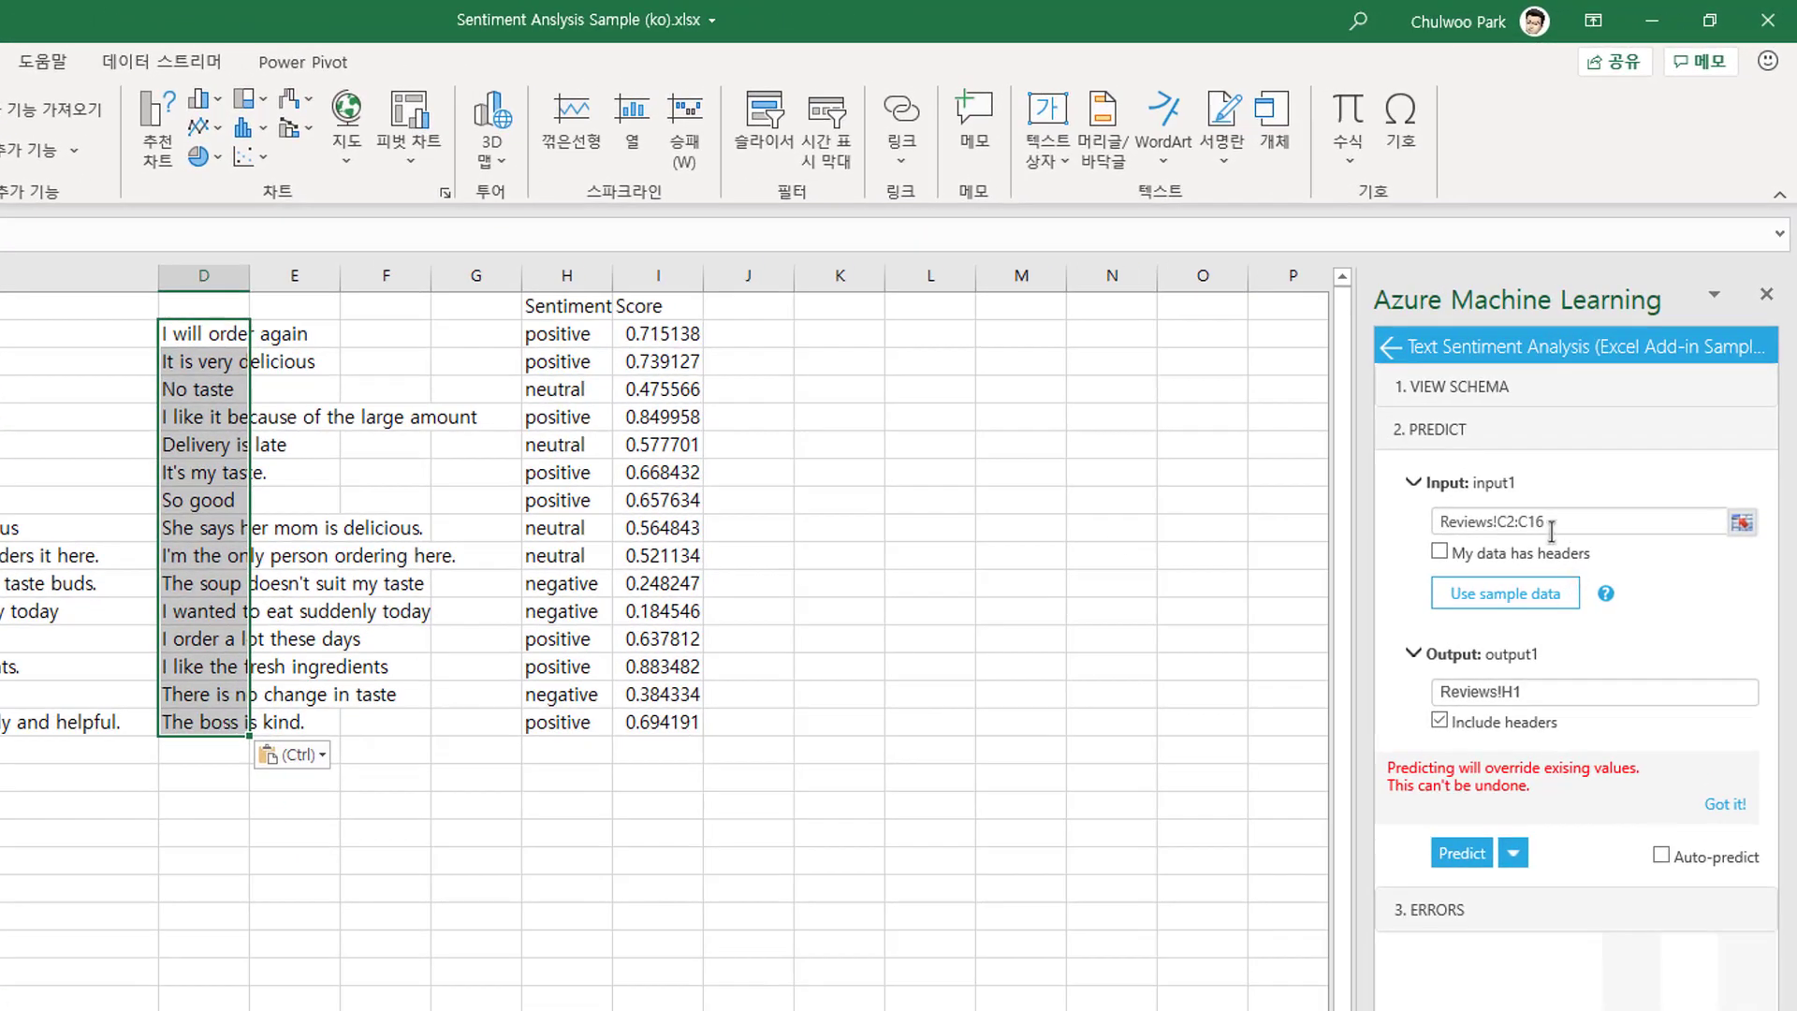
Predict sentiment with input Reviews!D2:D16 and output Reviews!K1
left_click(1742, 524)
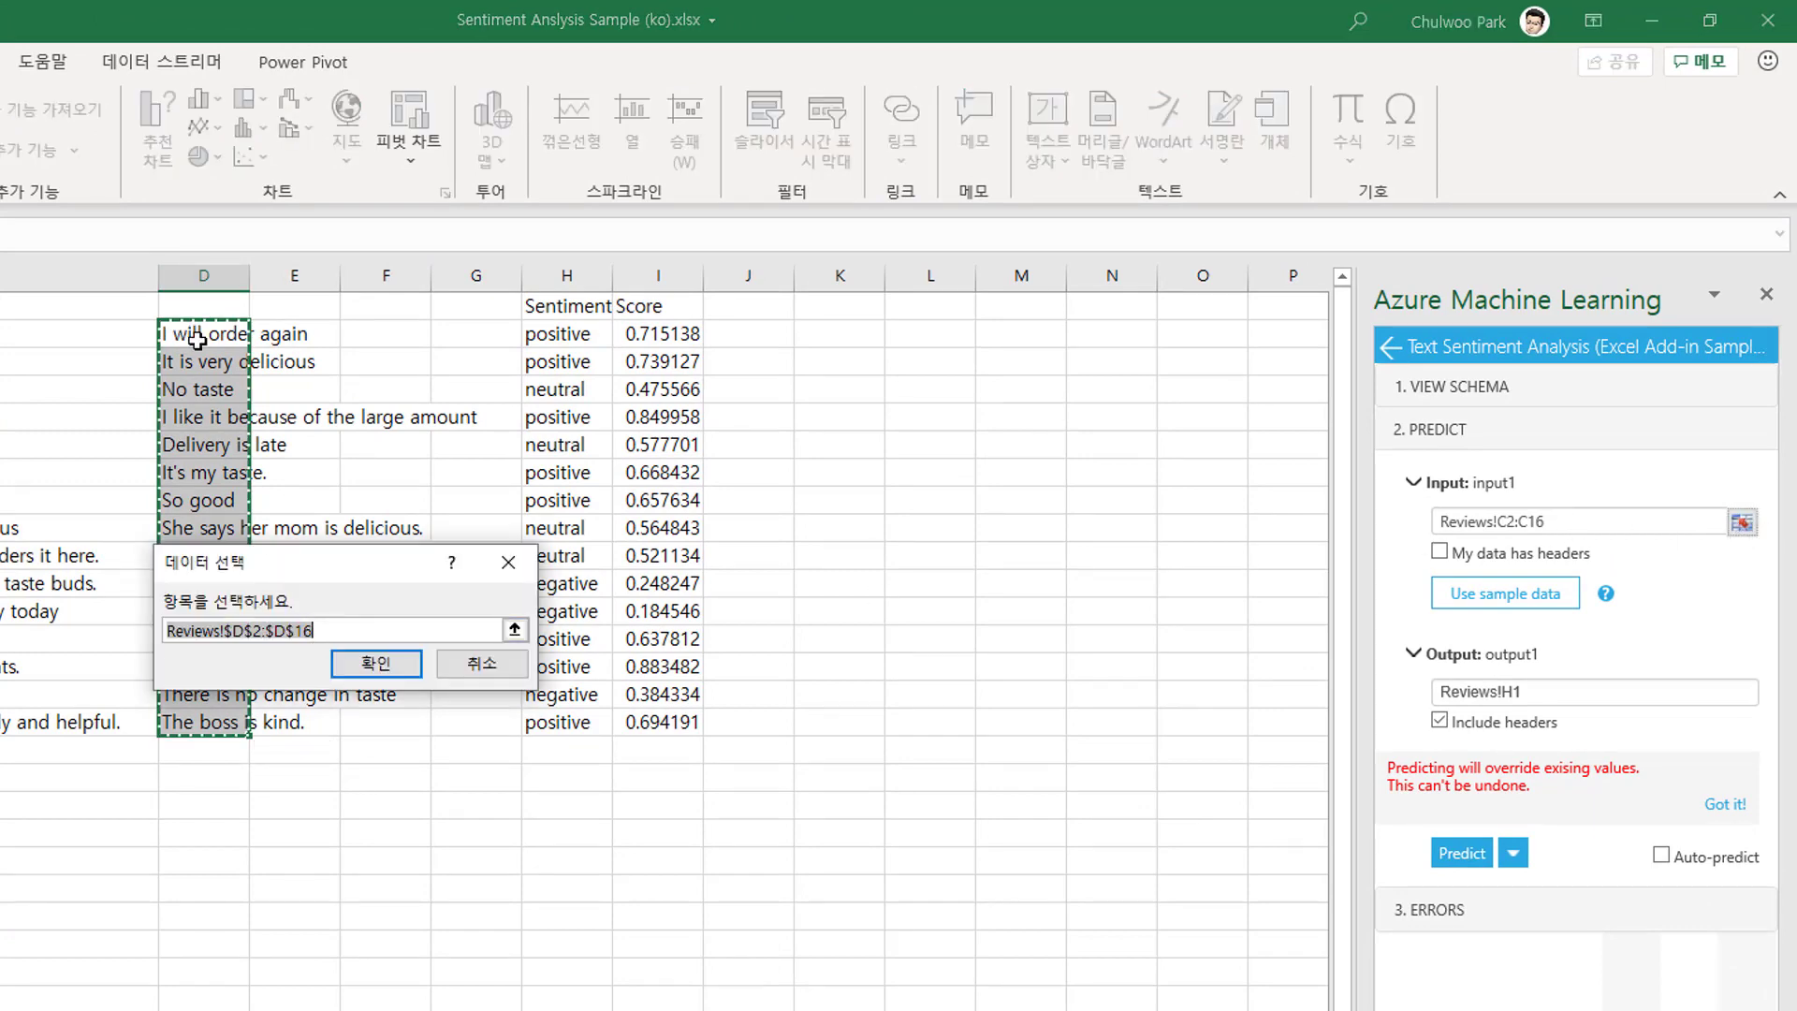
left_click(393, 670)
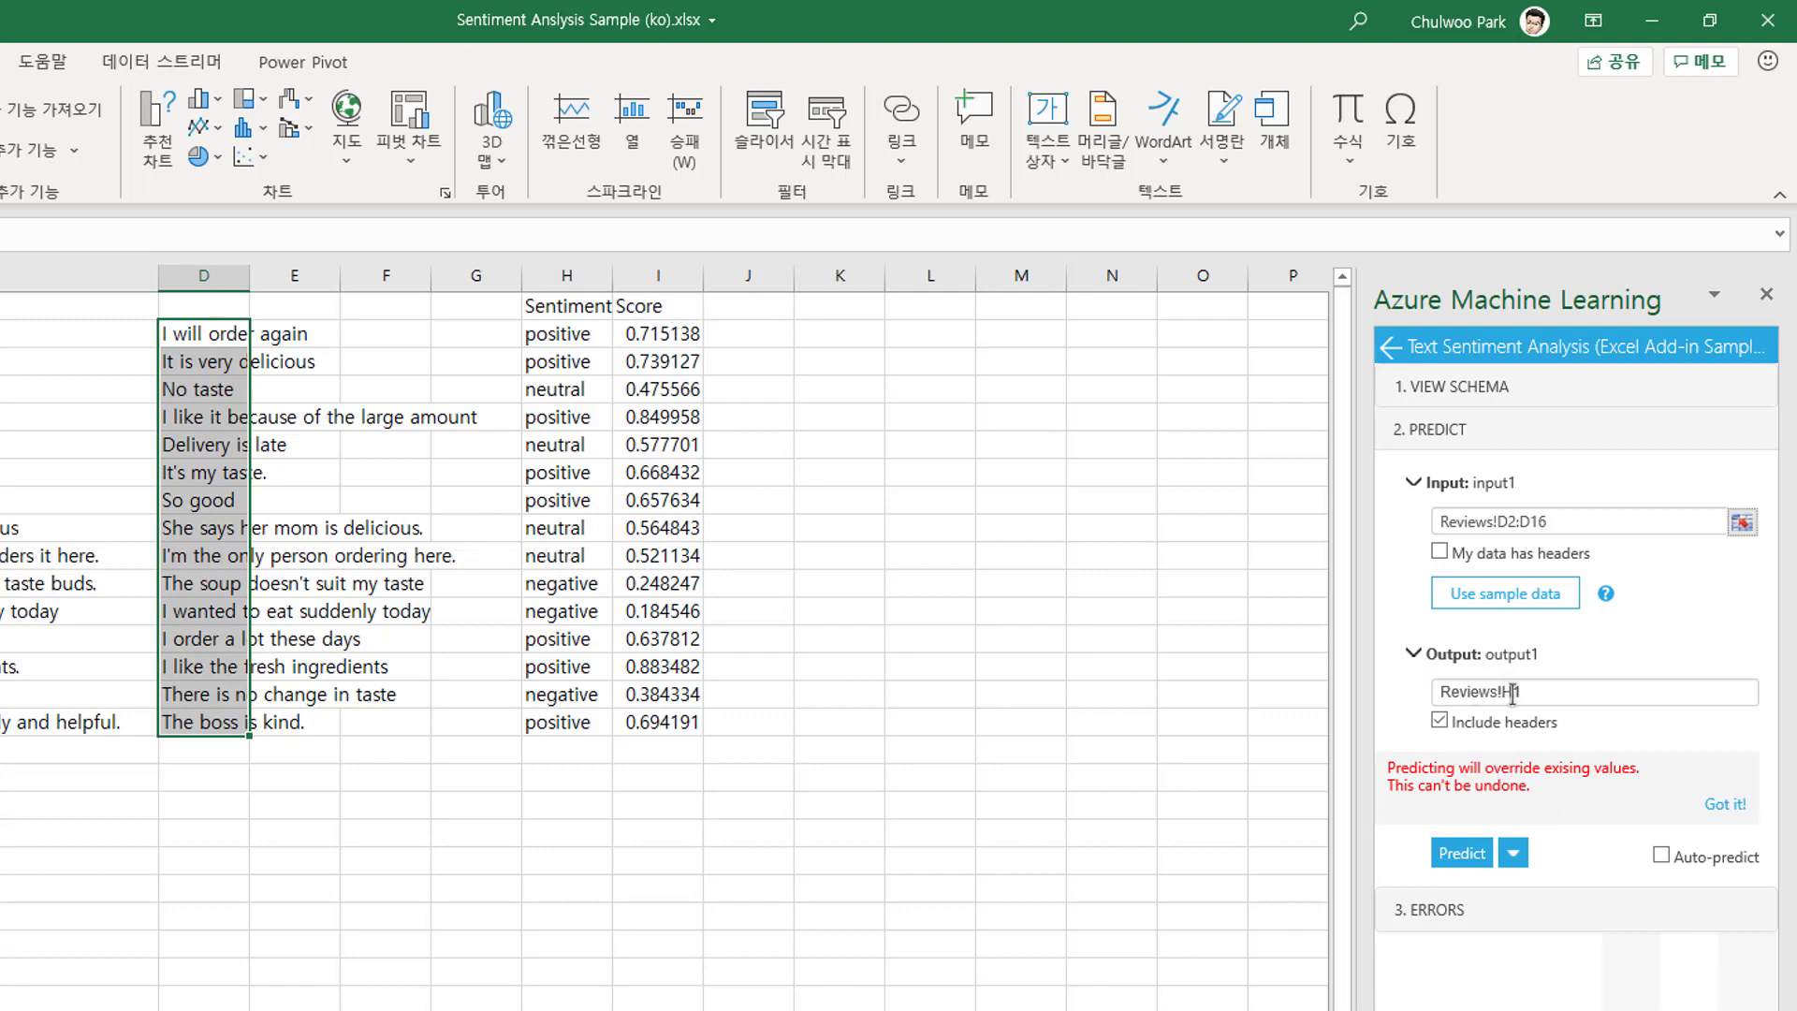
left_click(1515, 692)
key("BackSpace")
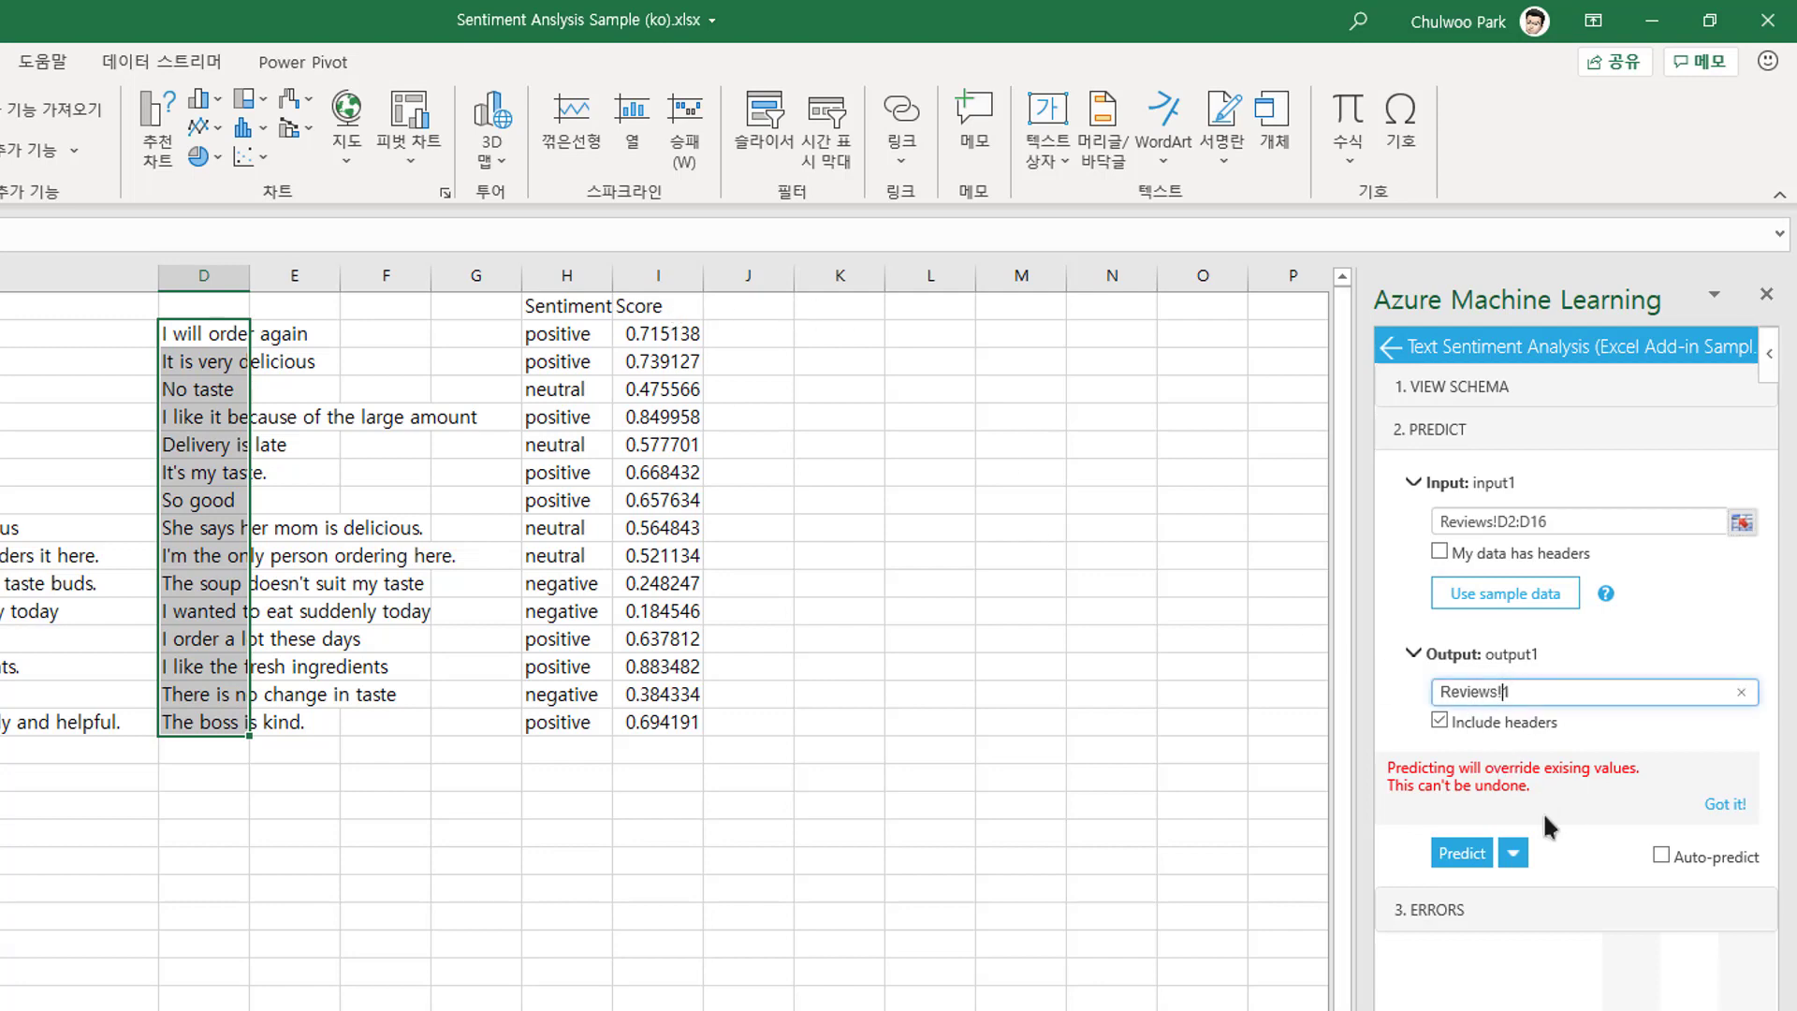
type("K")
left_click(1462, 852)
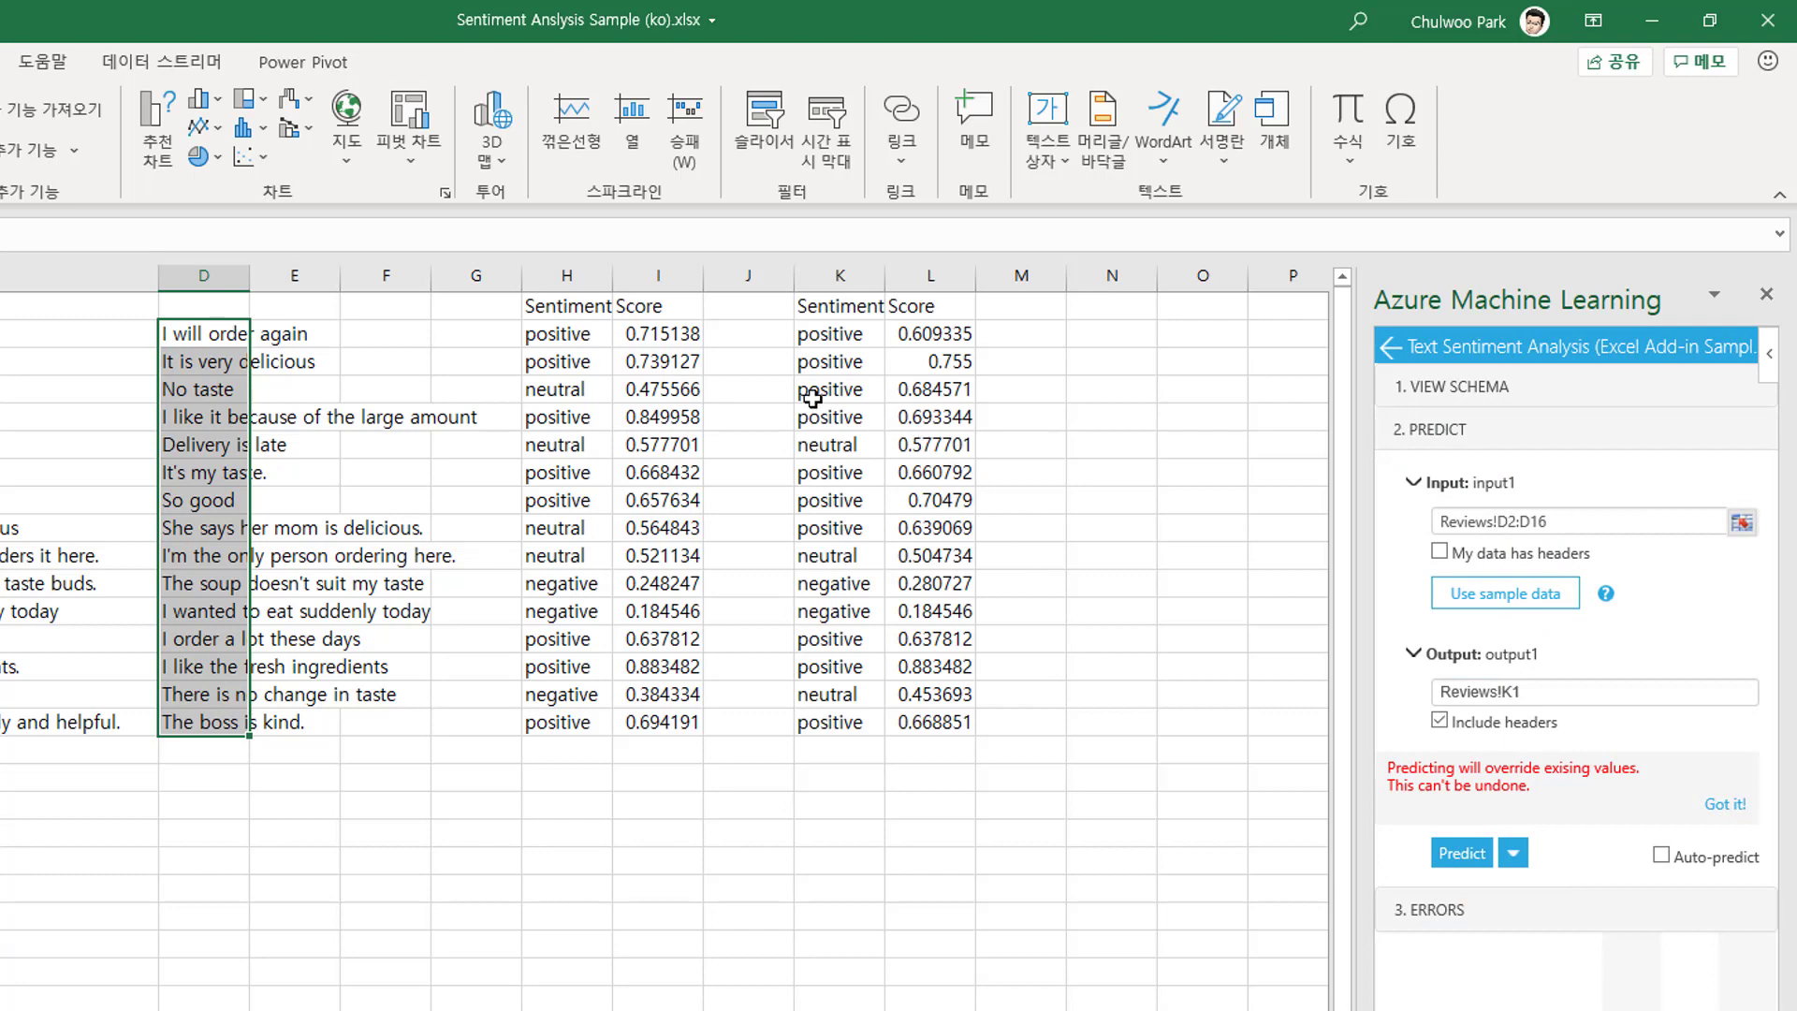
left_click(566, 339)
mouse_move(659, 341)
left_mouse_down()
mouse_move(899, 462)
mouse_move(906, 726)
left_mouse_up()
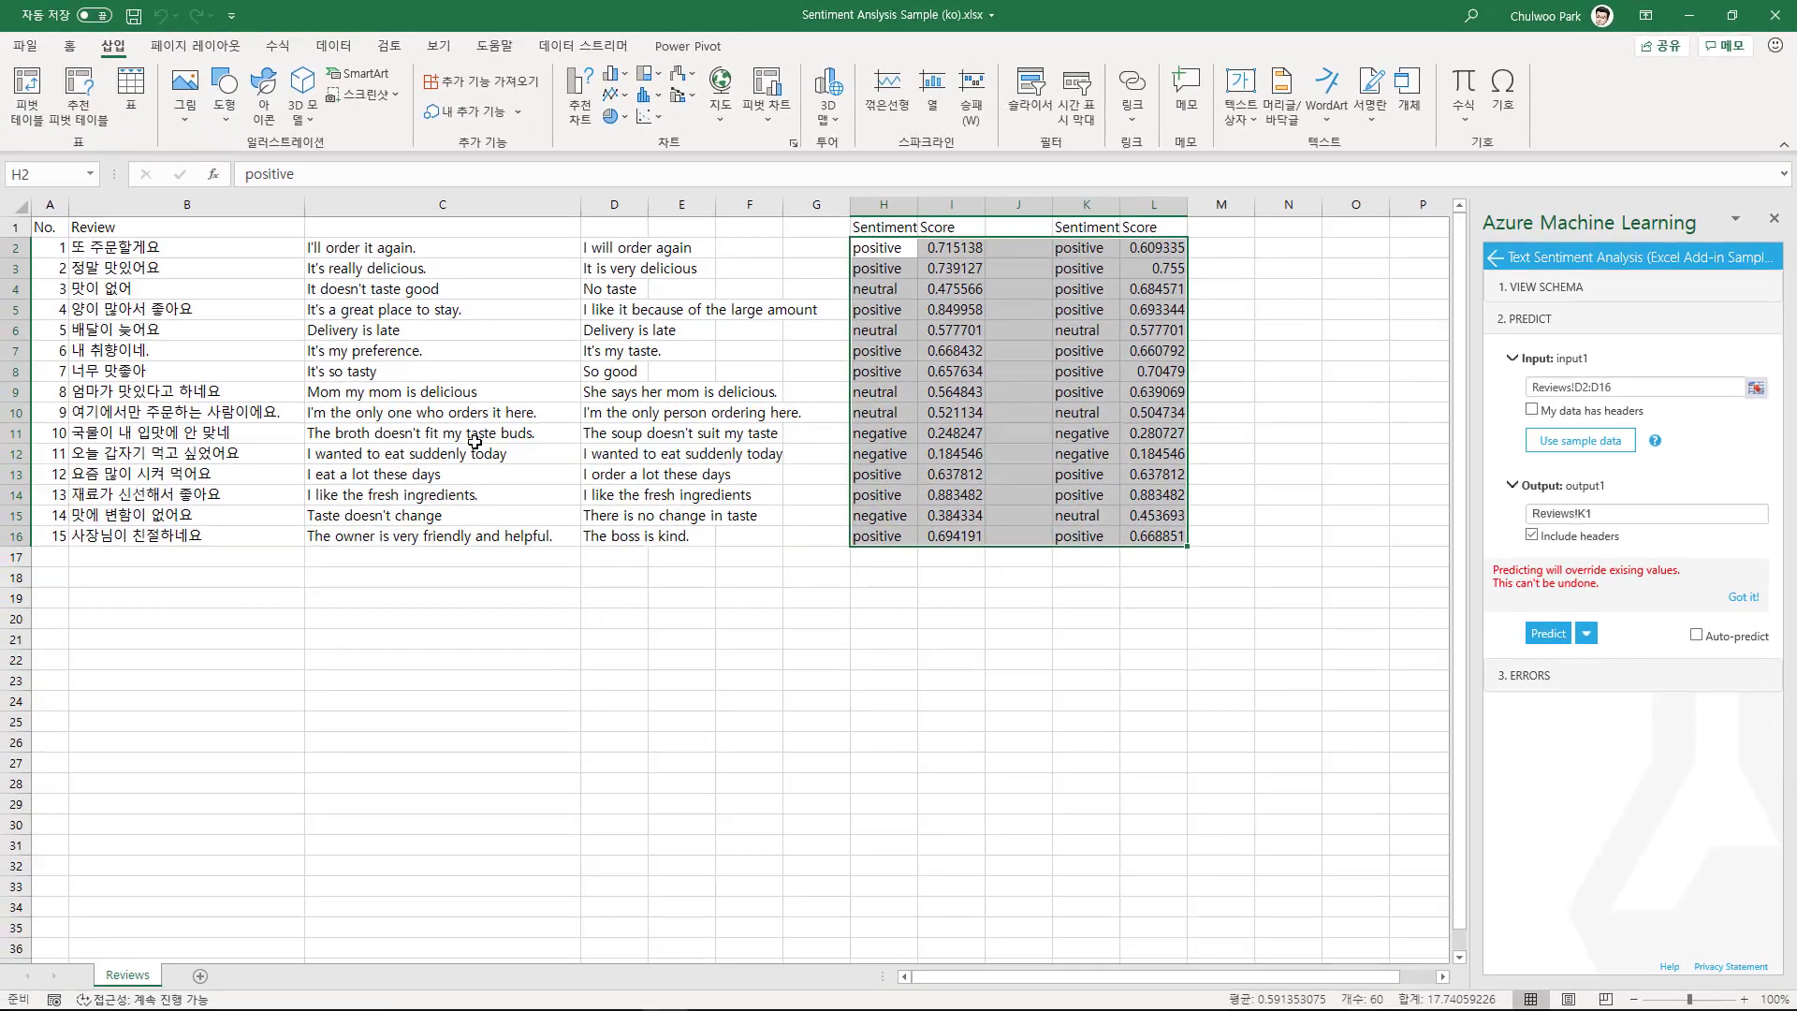
left_click(475, 435)
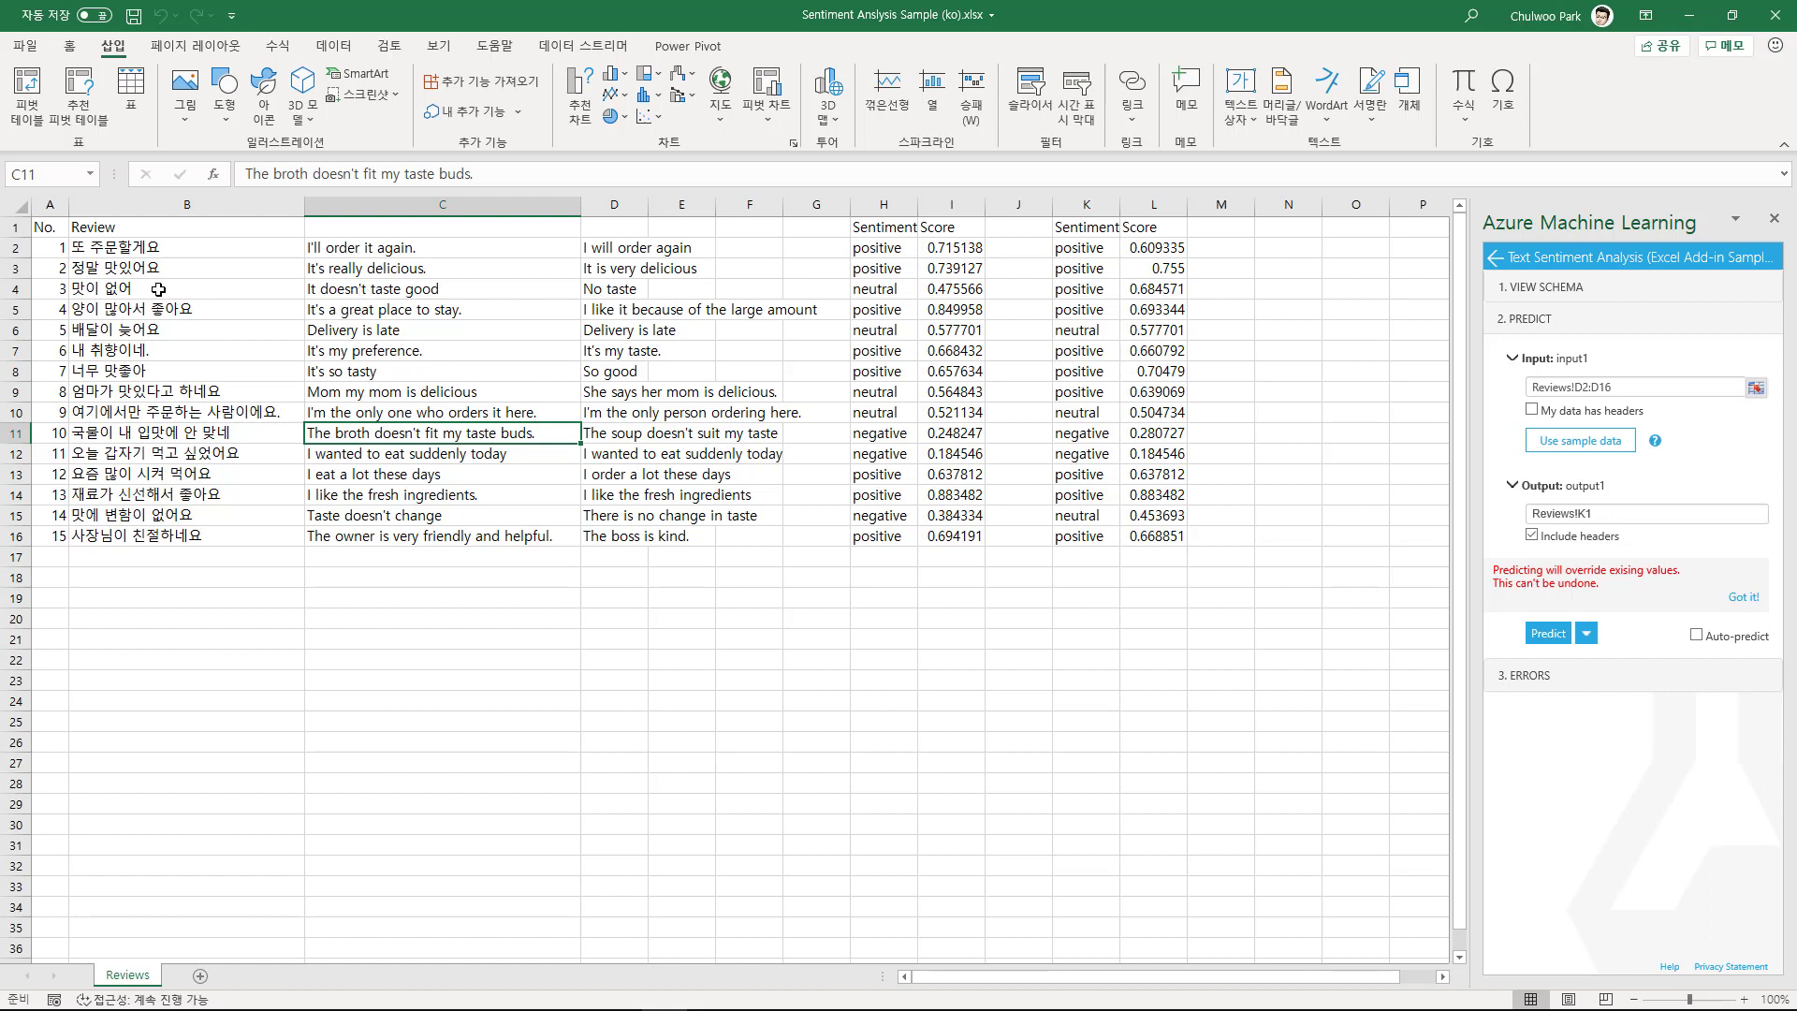
left_click_drag(158, 289, 1168, 293)
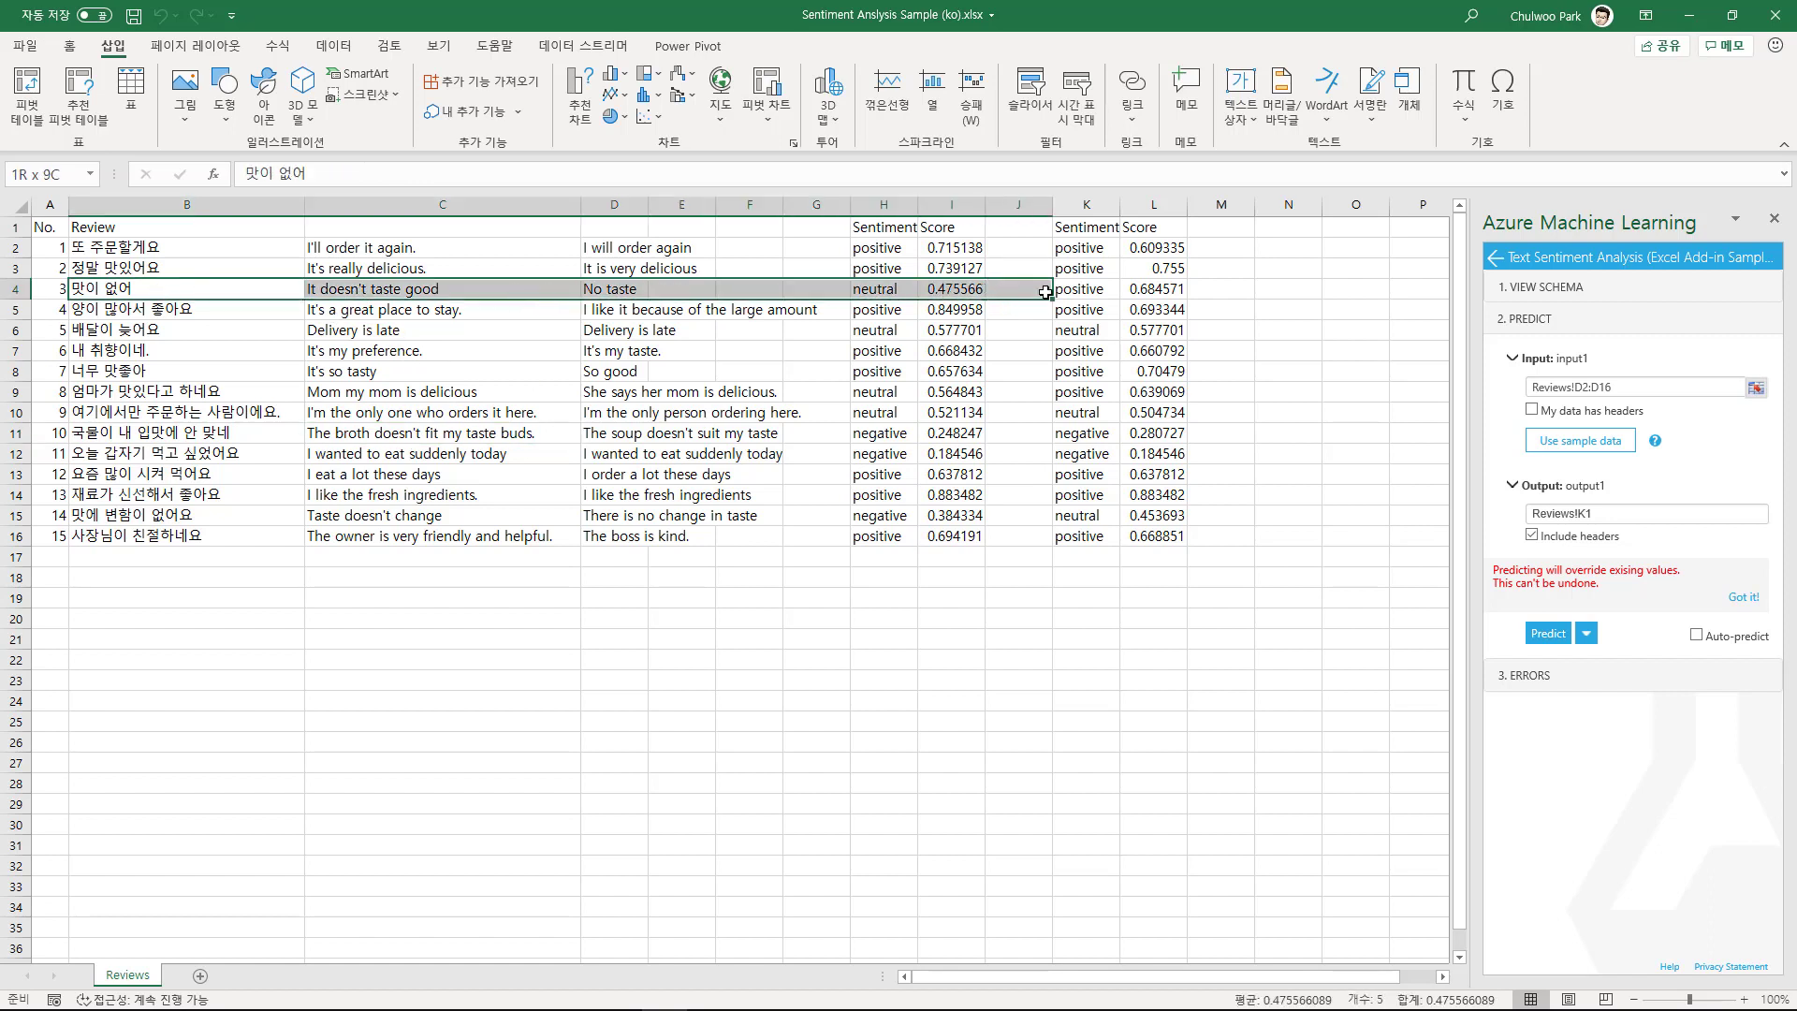
left_click_drag(1169, 293, 1157, 291)
left_click(1157, 291)
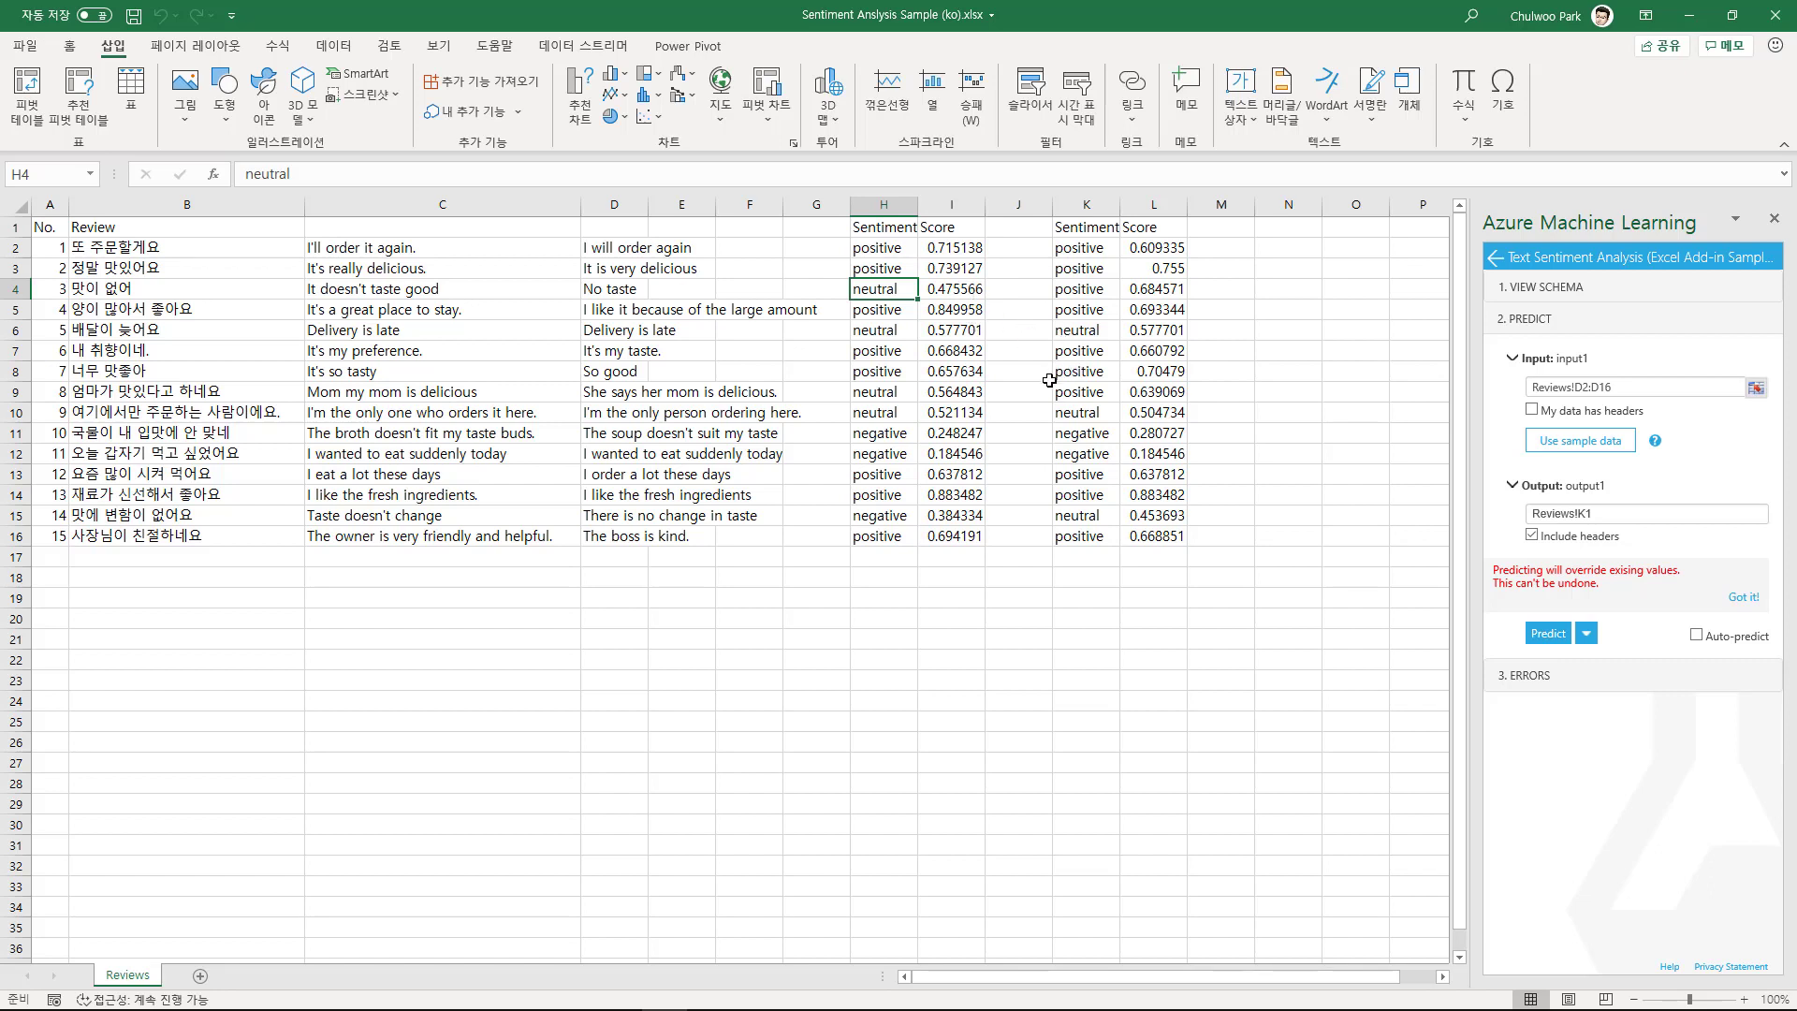
left_click_drag(883, 437, 1137, 434)
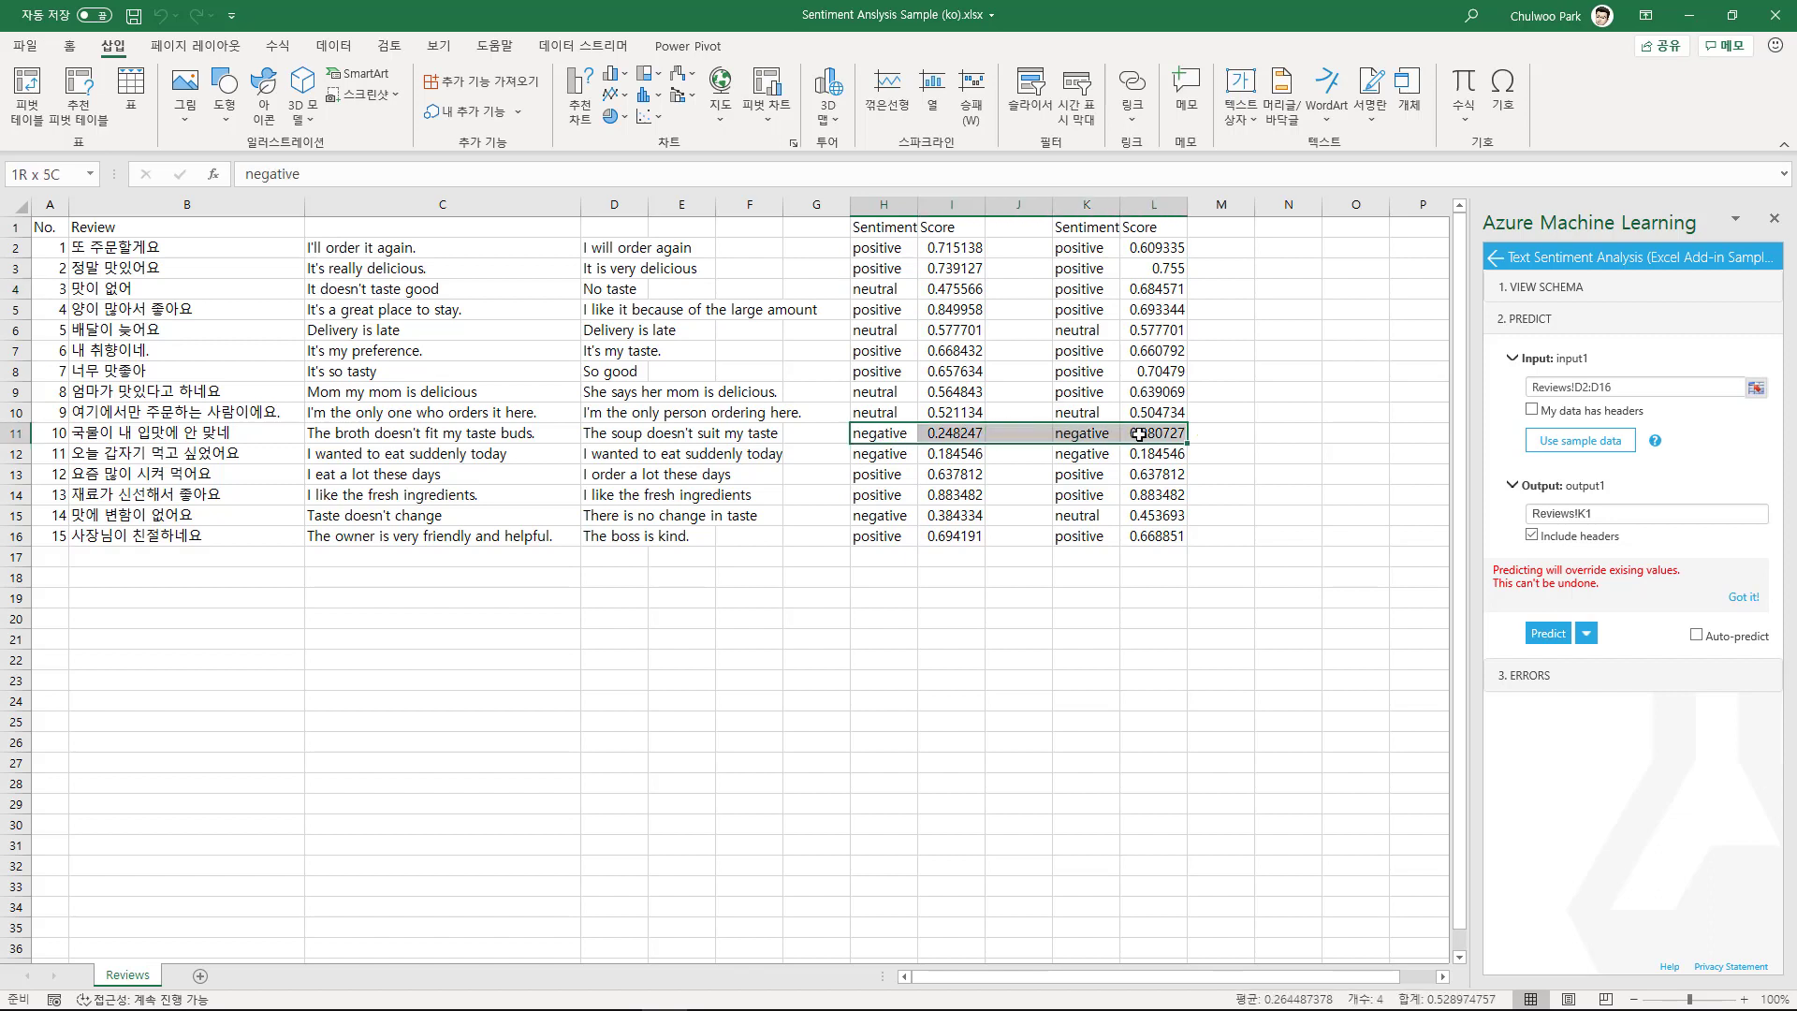
left_click_drag(874, 455, 1151, 455)
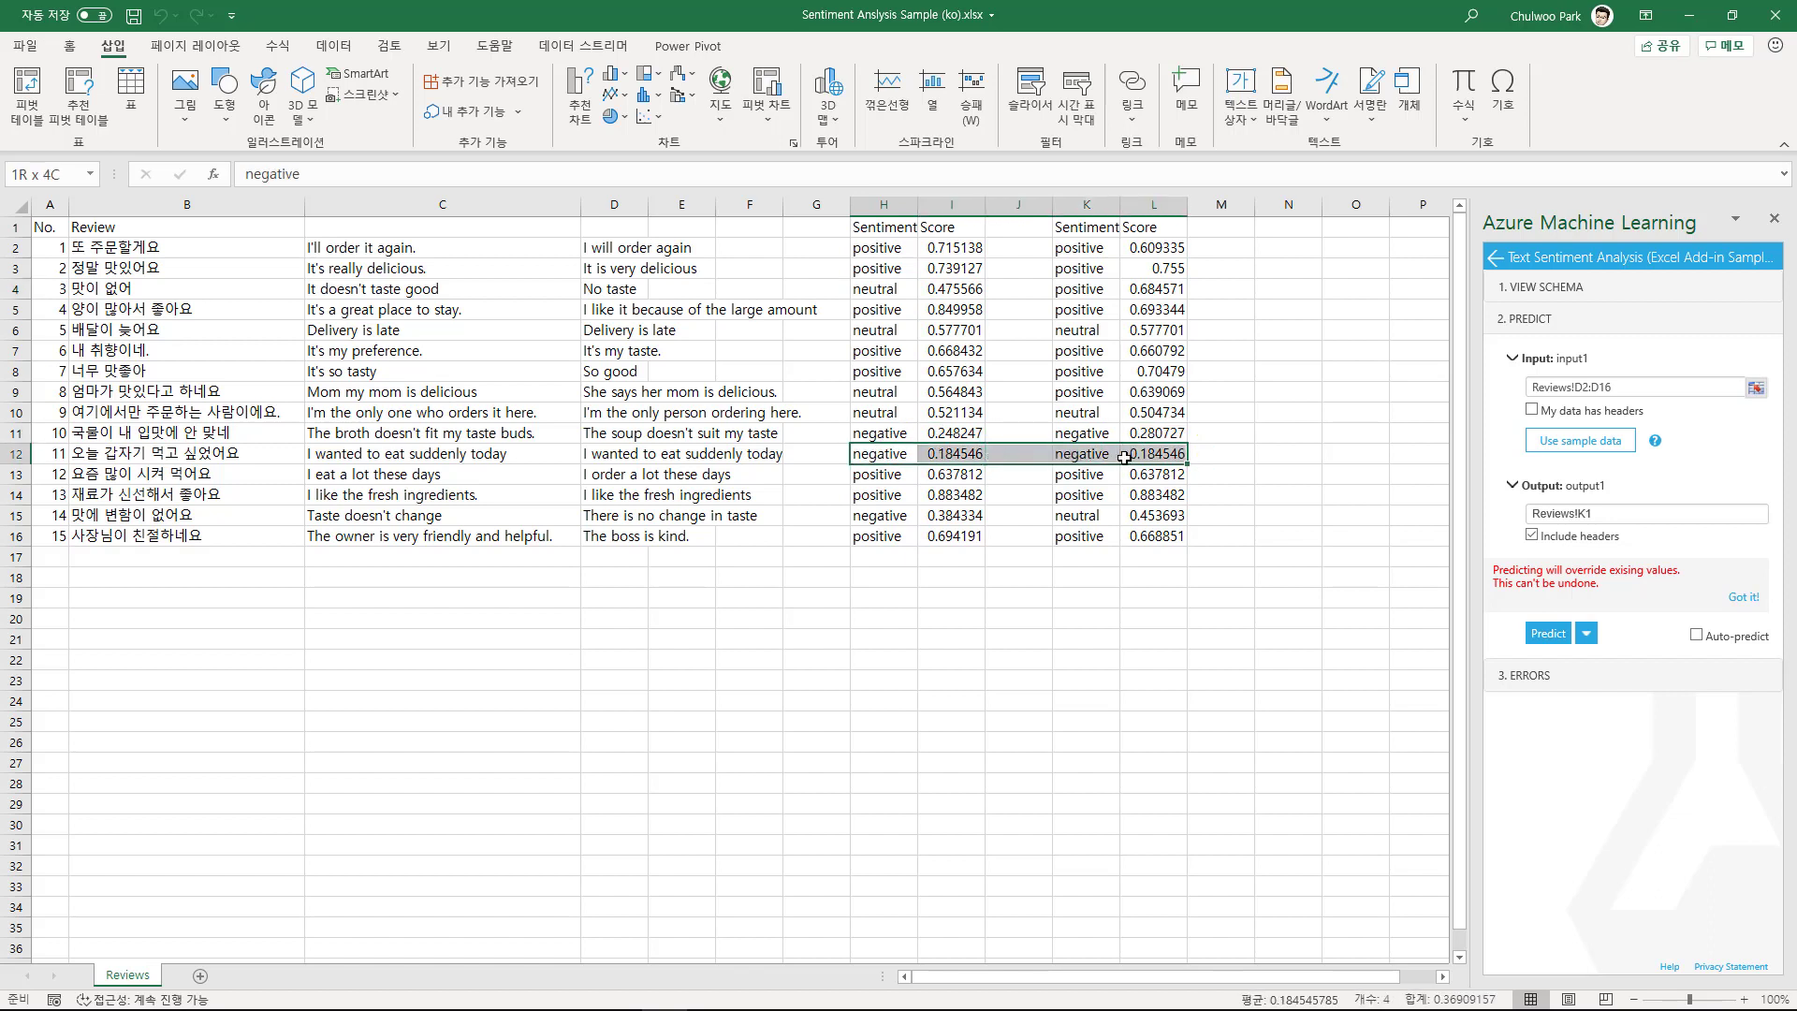
left_click(955, 247)
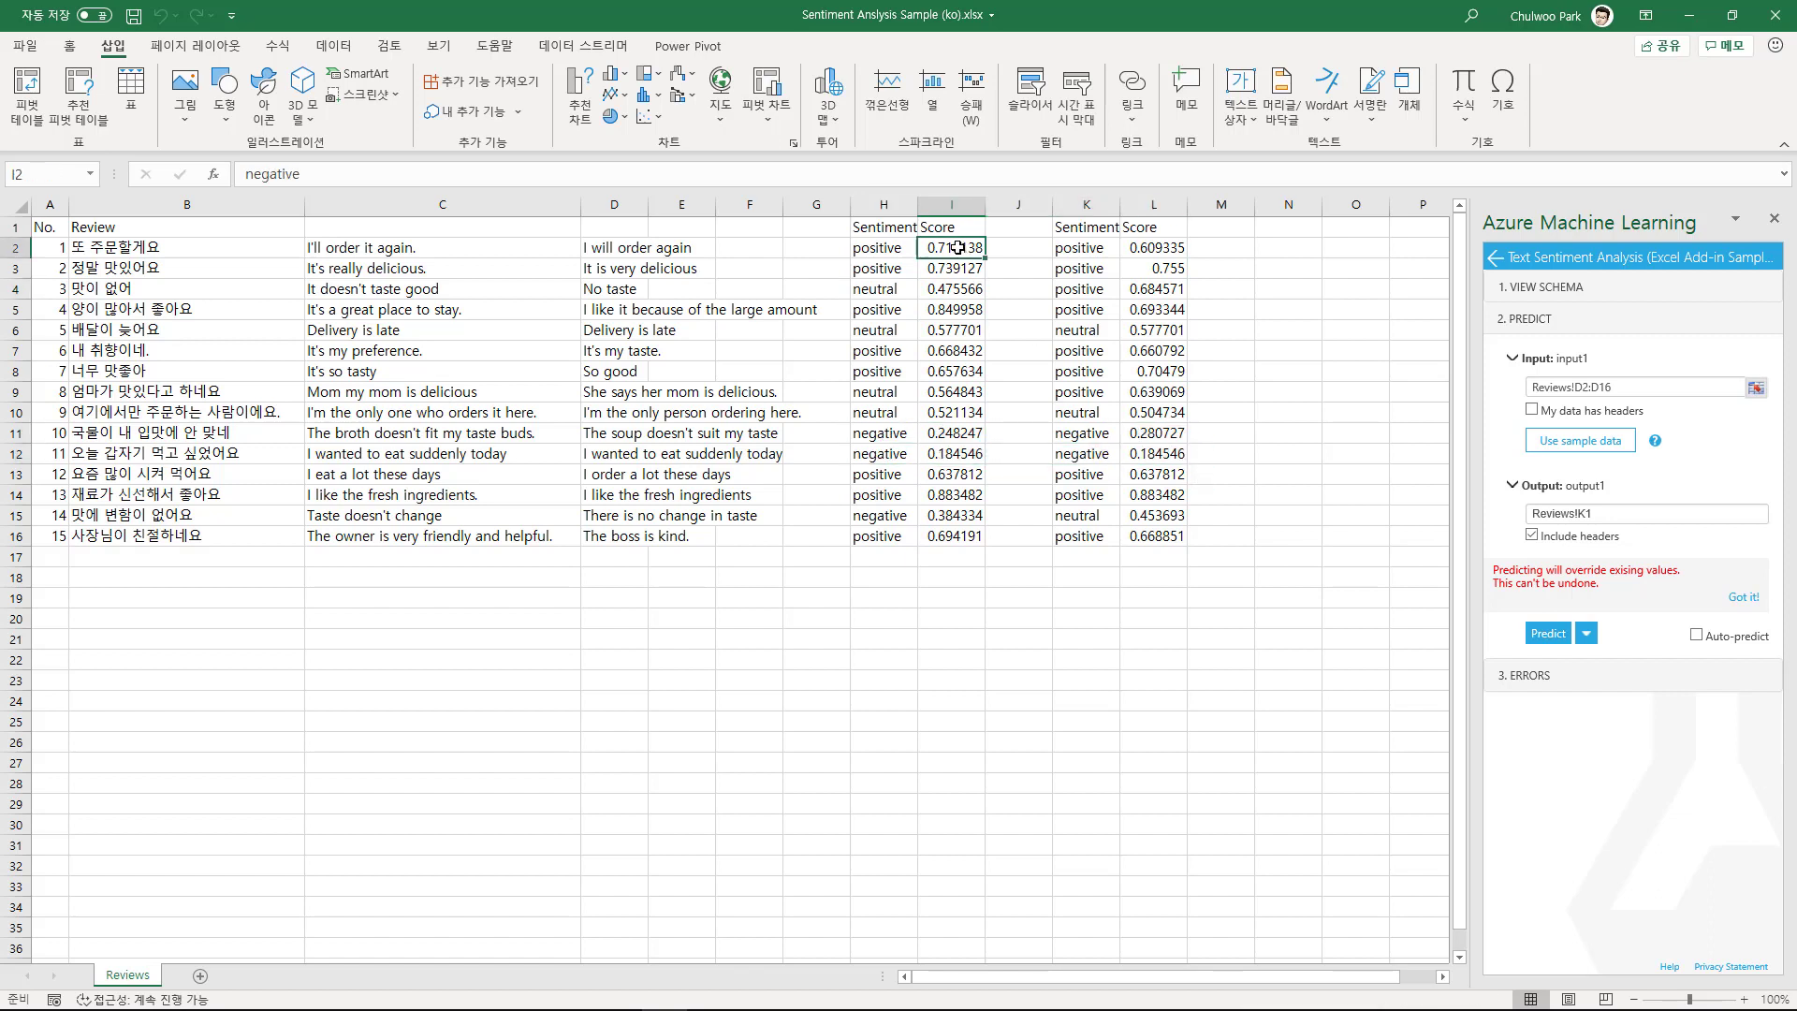
Enter =AVERAGE(I2:I16) in I17, giving 0.58681
left_click(952, 557)
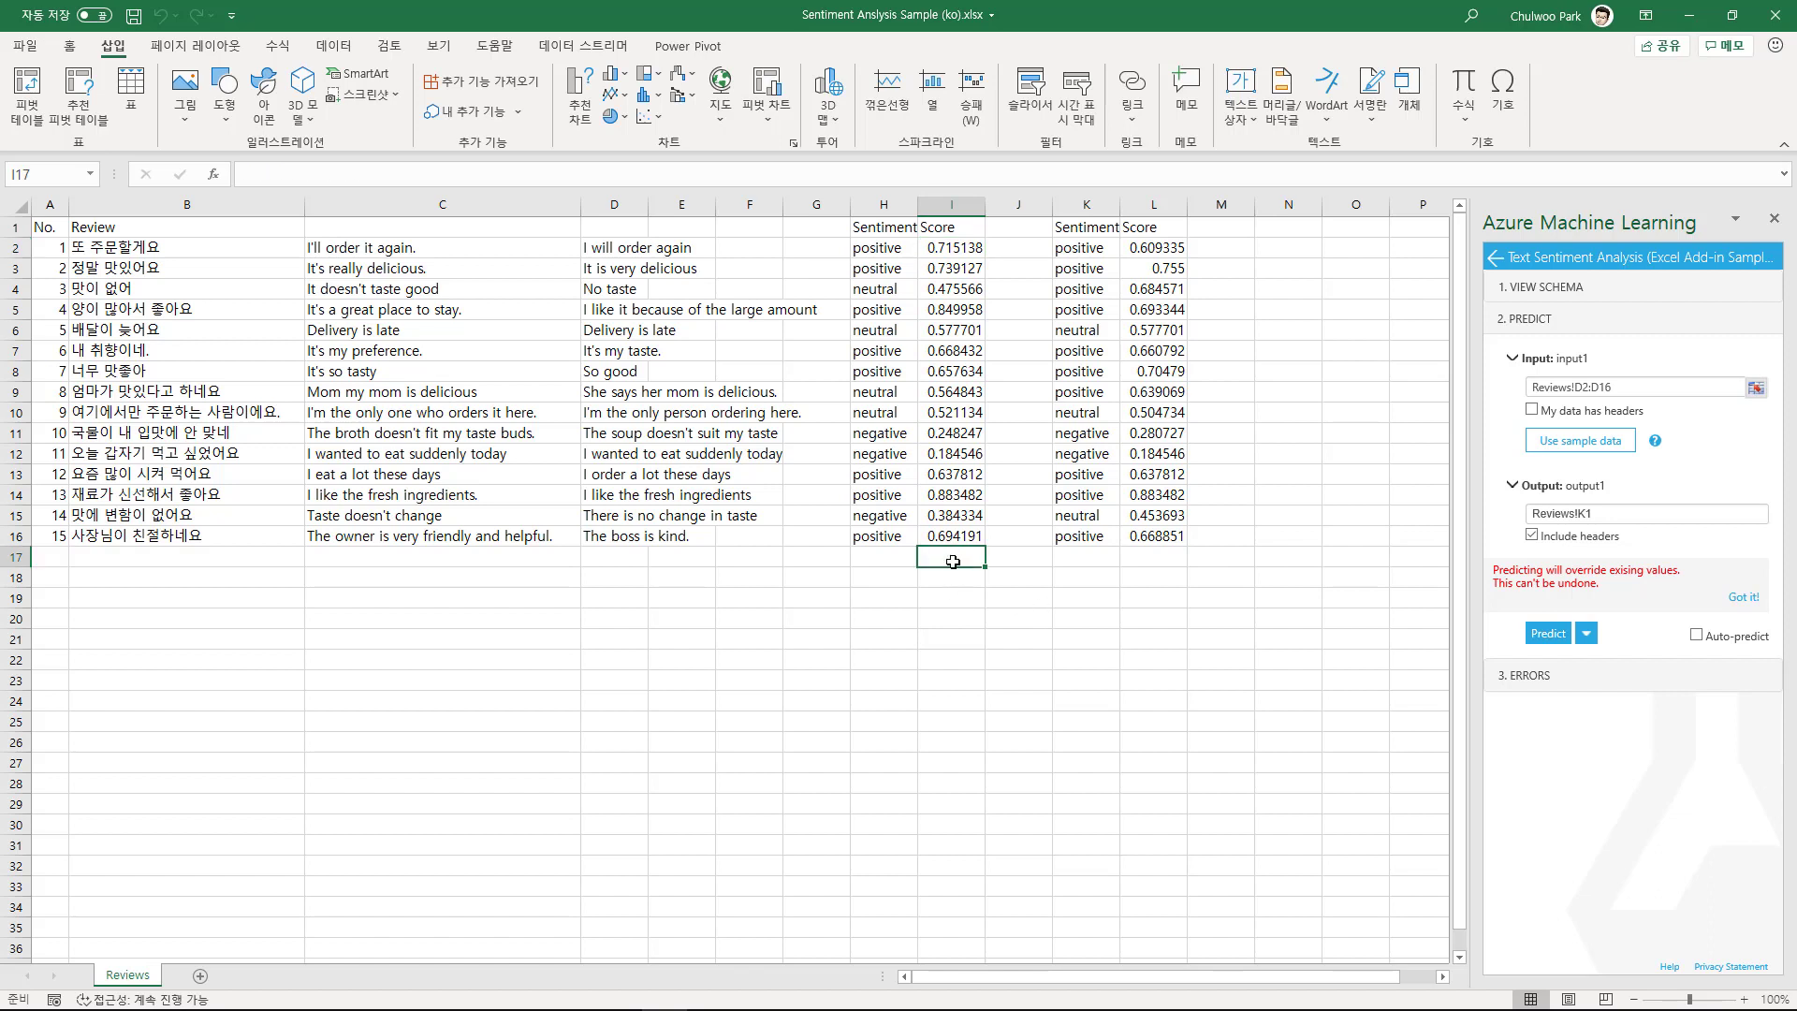
type("=a")
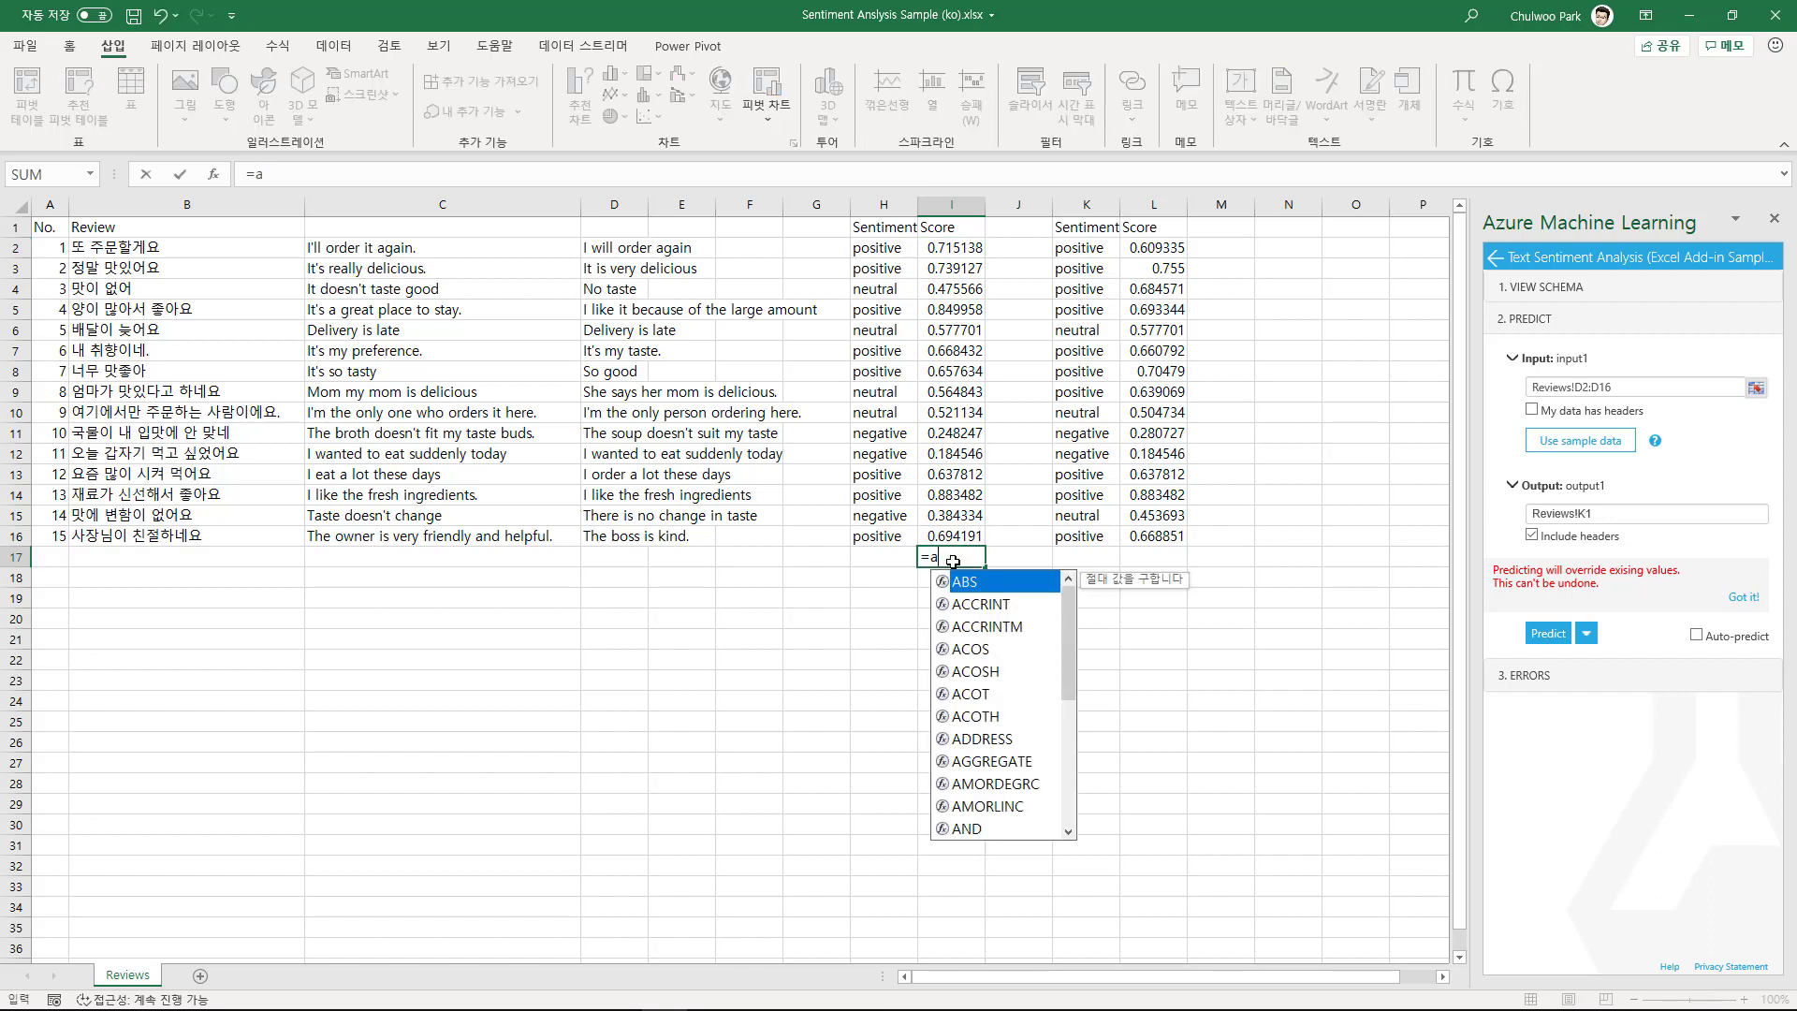
type("v")
key("Down")
key("Tab")
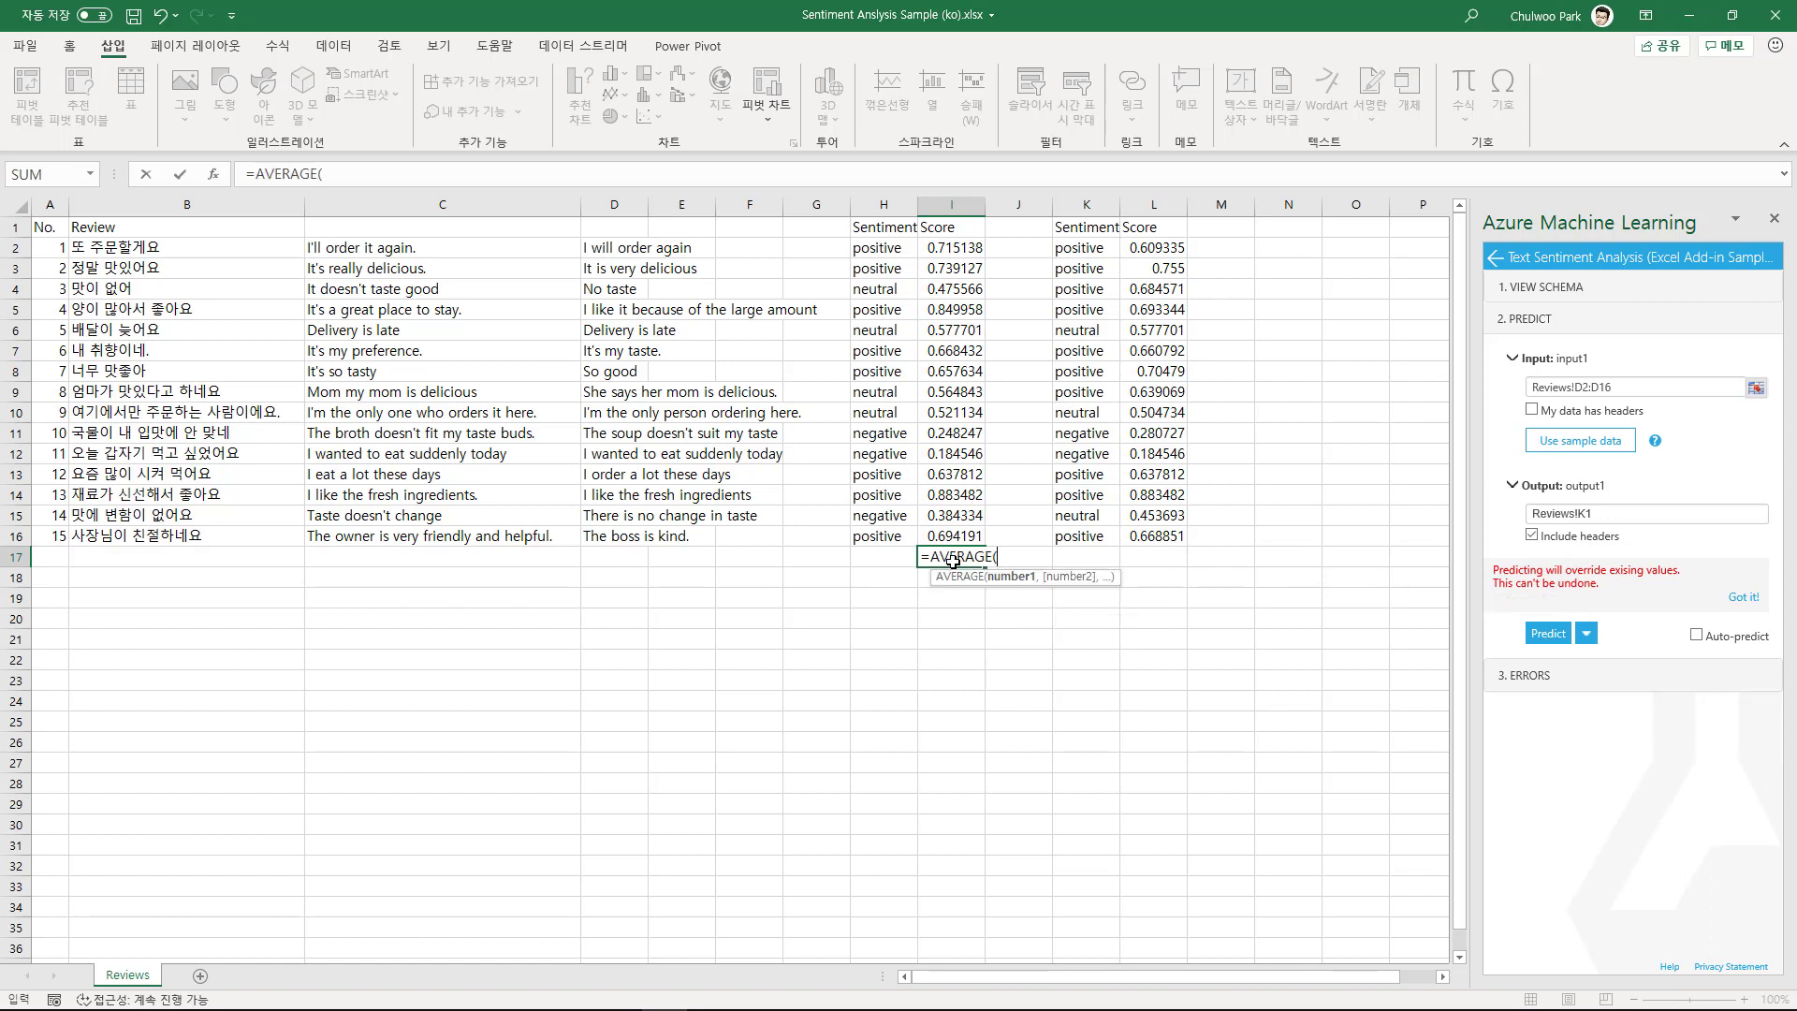
left_click_drag(946, 242, 966, 533)
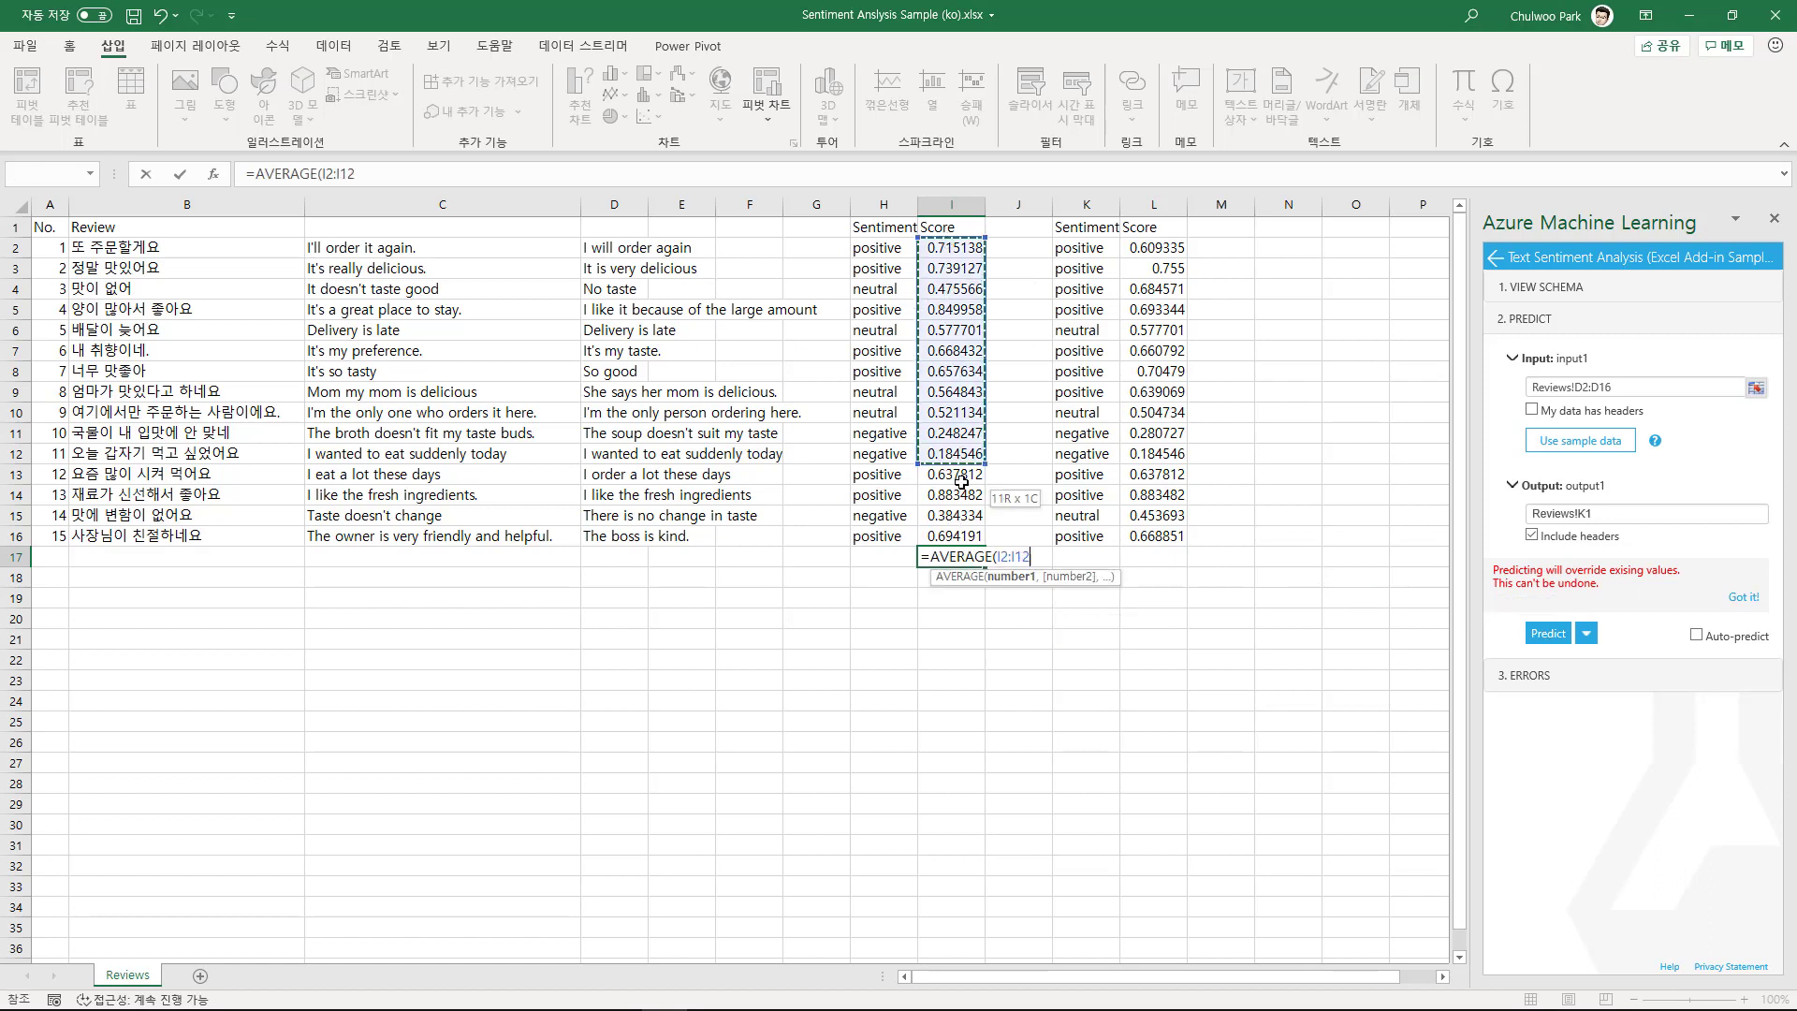
type(")")
key("Return")
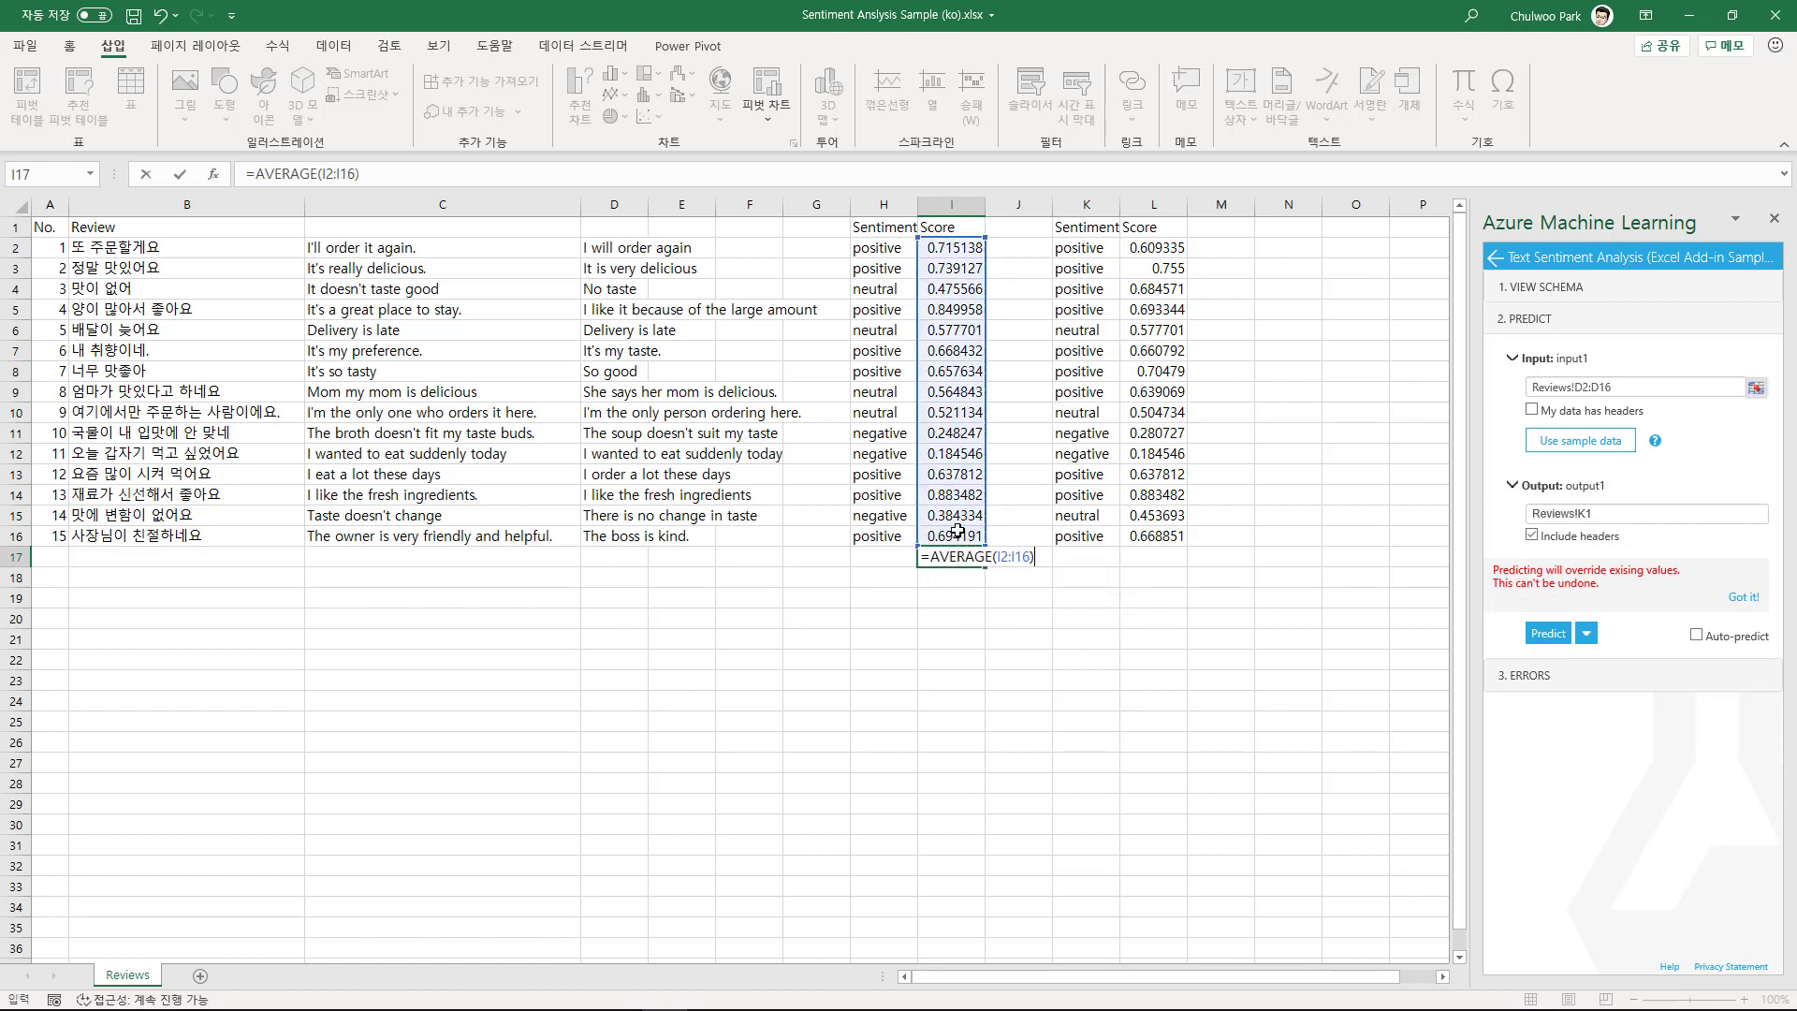
Copy the average formula from I17 into L17, giving 0.595896
left_click(958, 556)
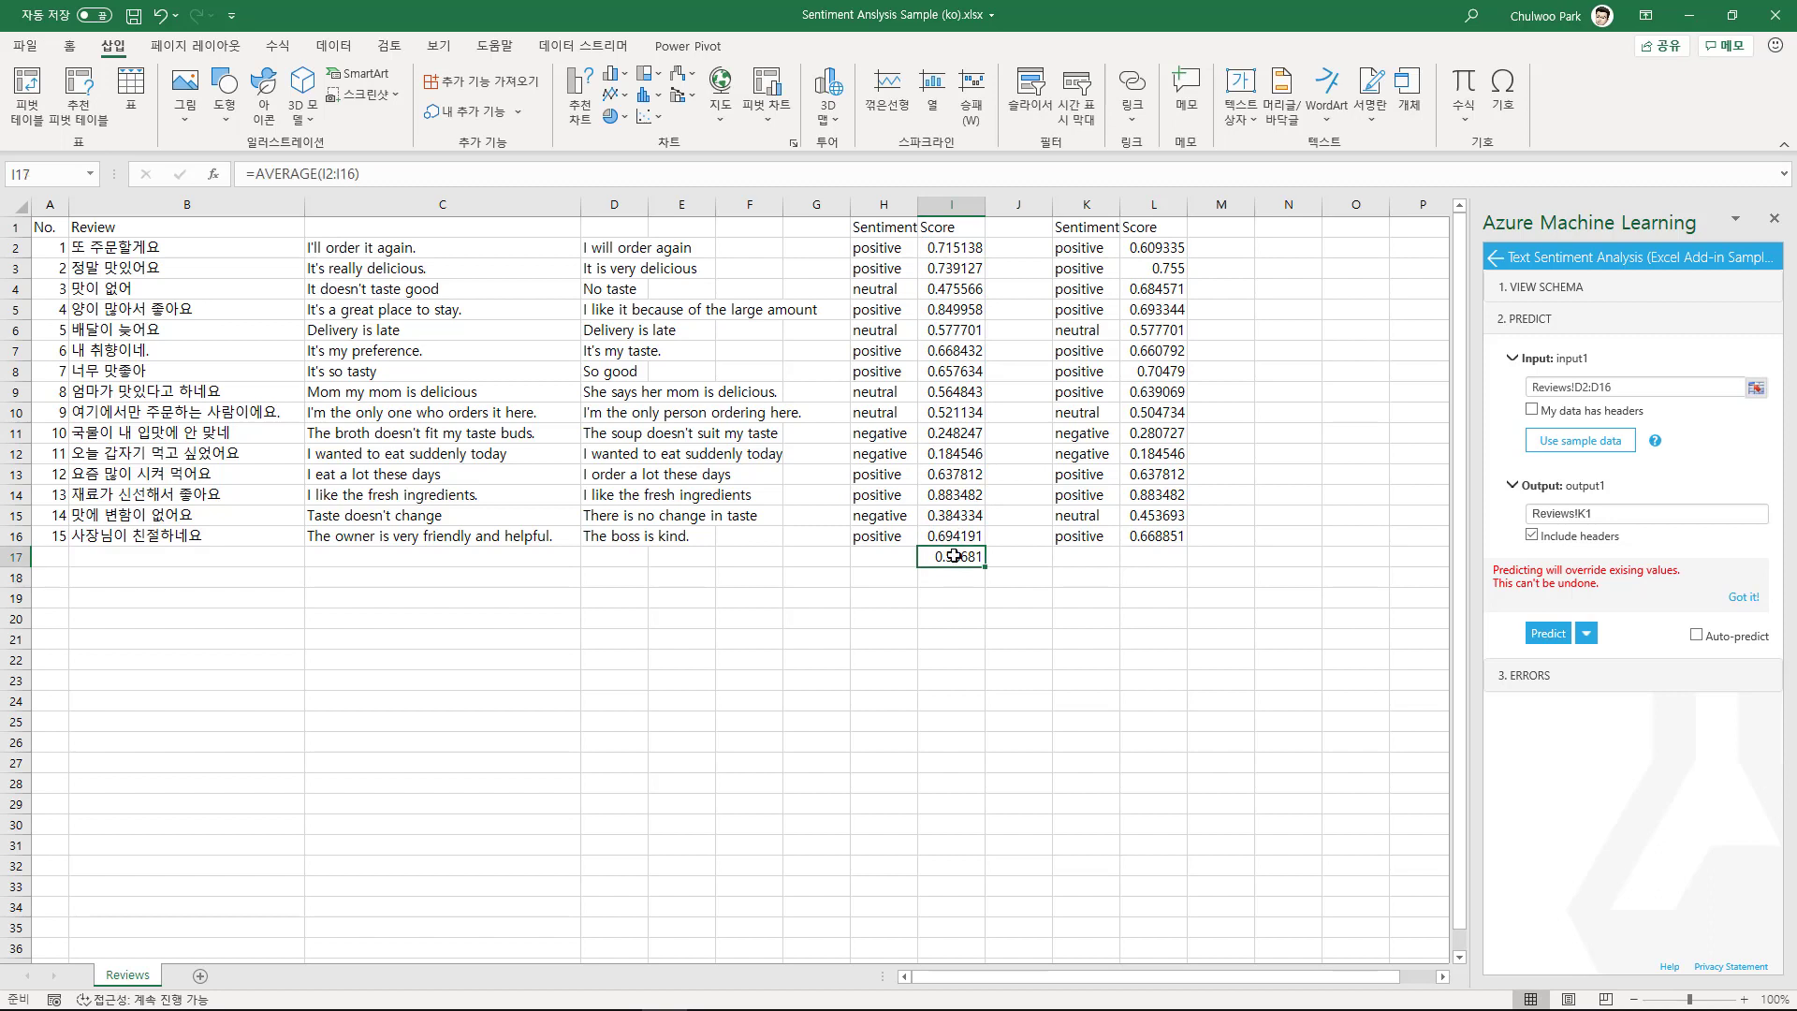
key("ctrl+c")
left_click(1147, 554)
key("ctrl+v")
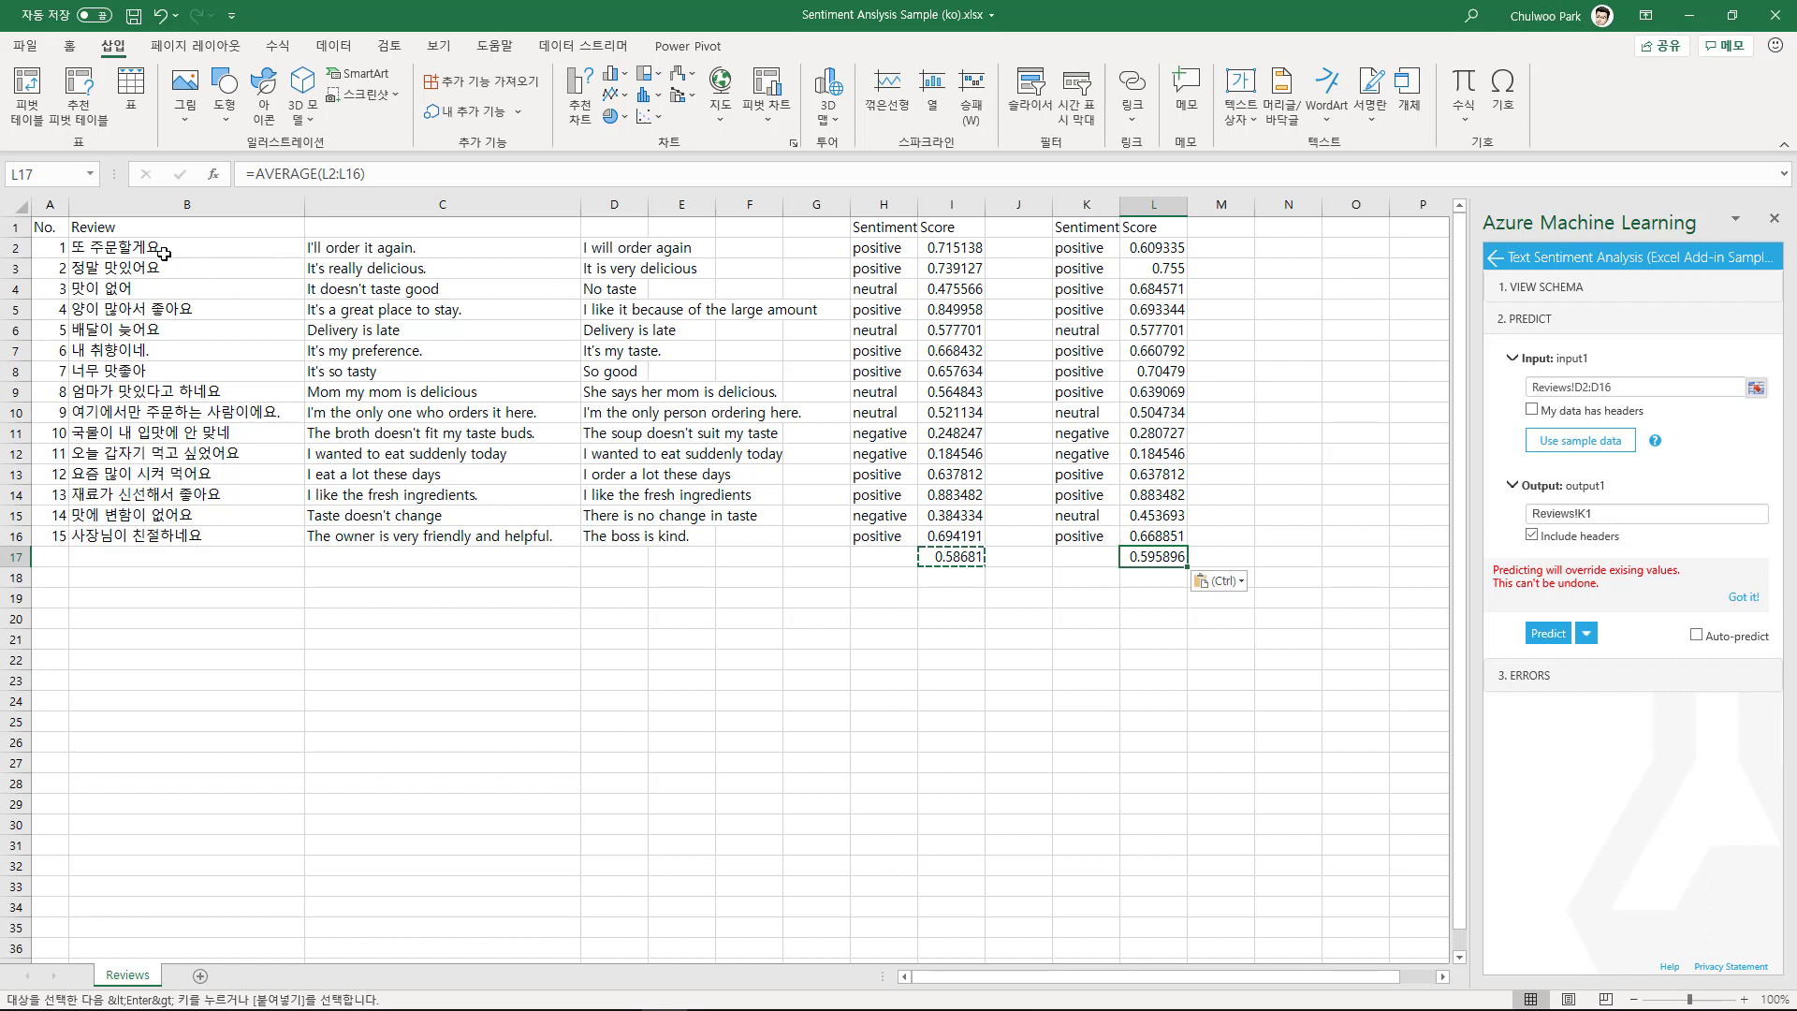
left_click_drag(163, 251, 192, 540)
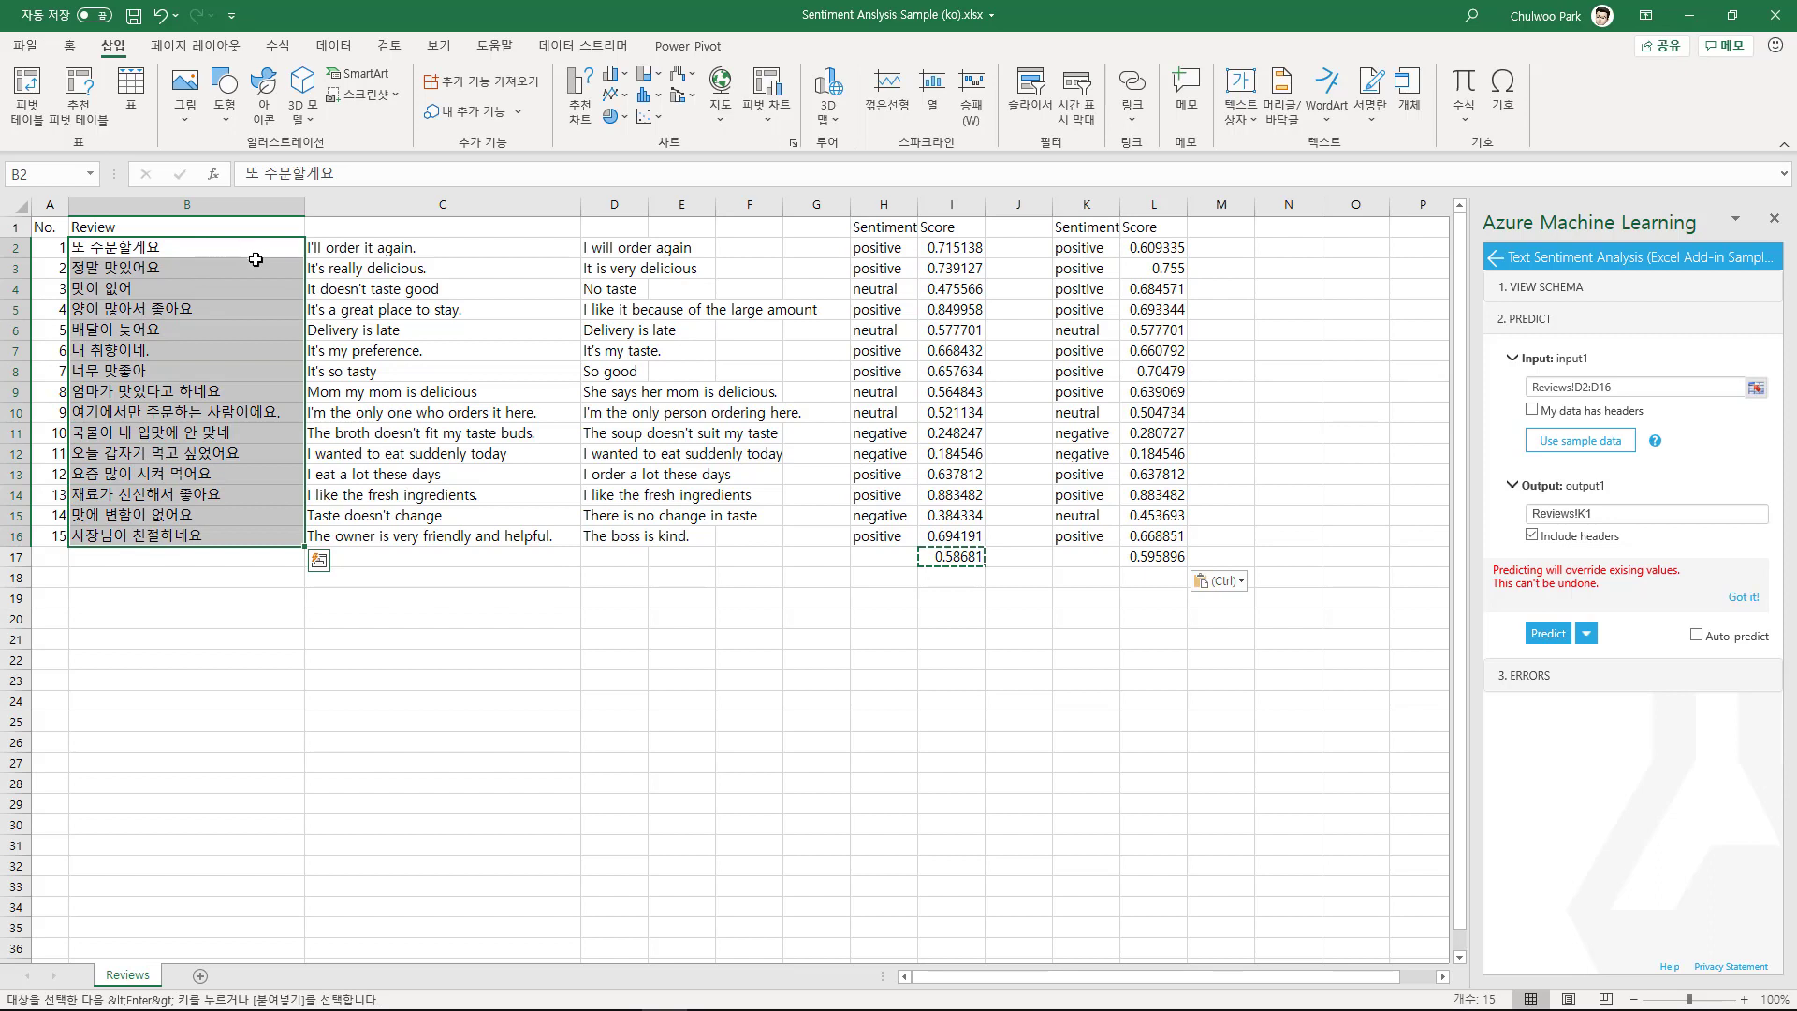
Select the Korean reviews in B2:B16 and copy them with 복사 from the context menu
left_click(206, 640)
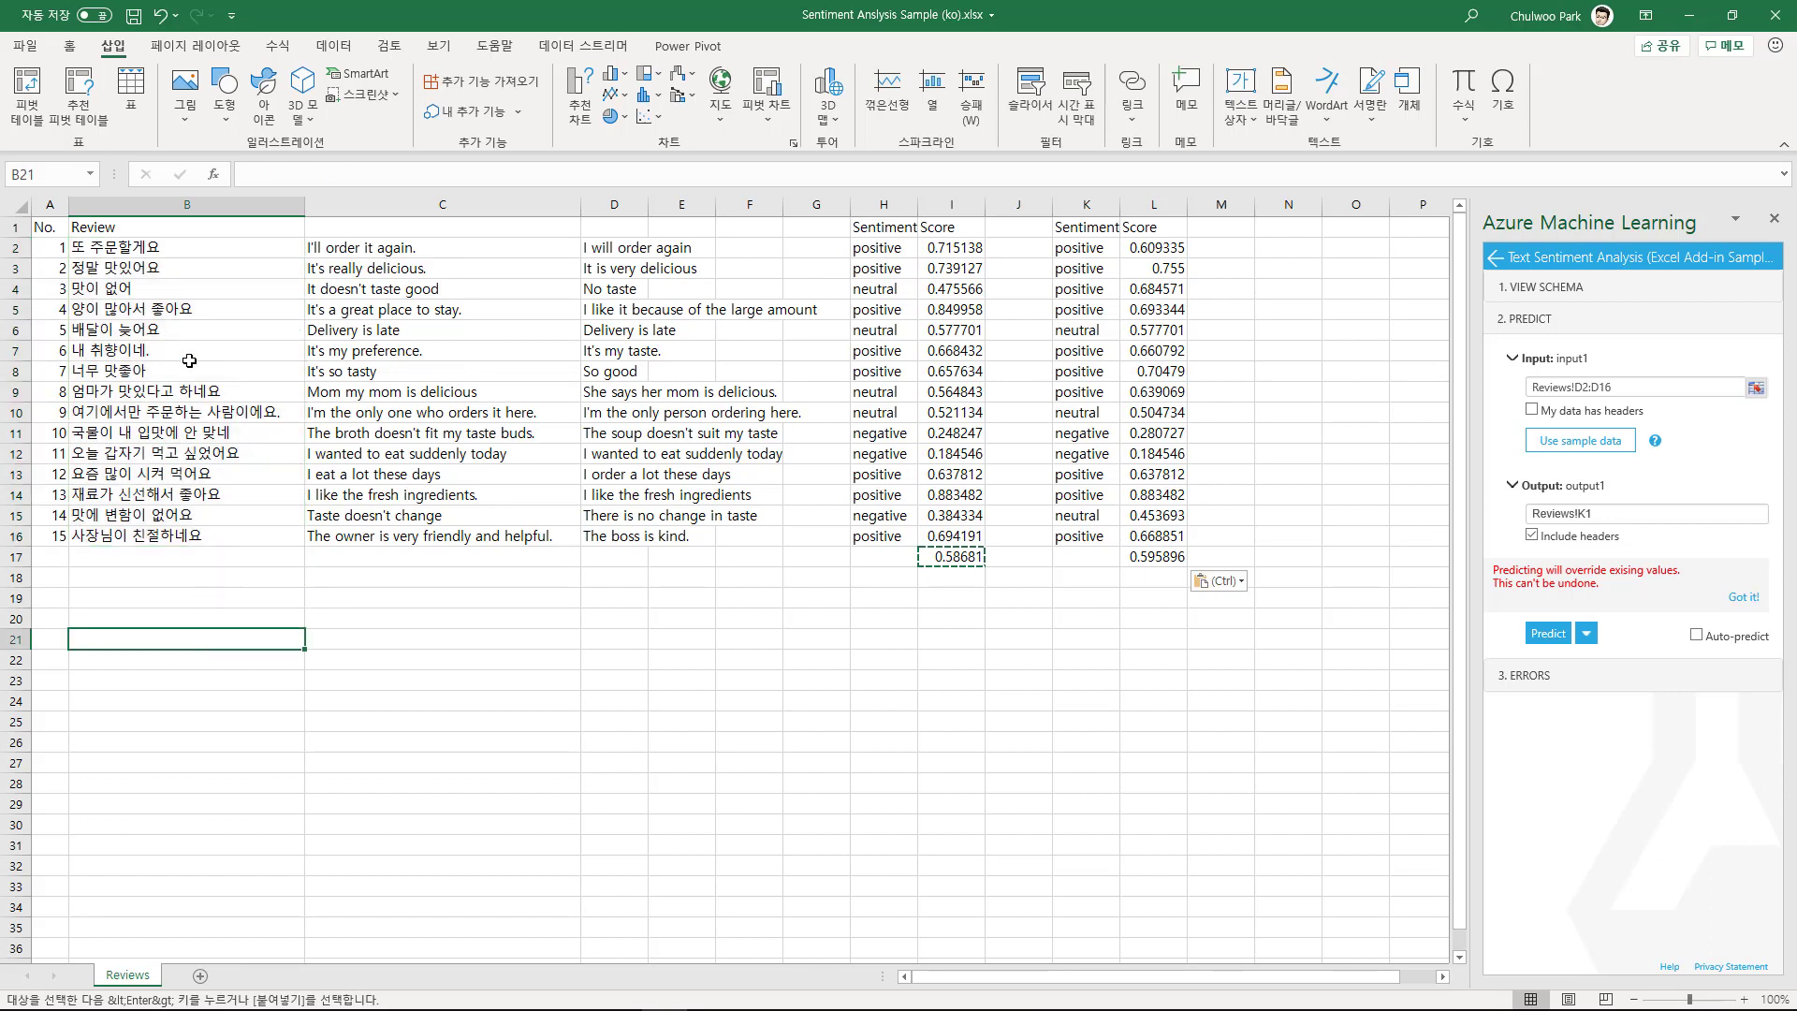
left_click(192, 253)
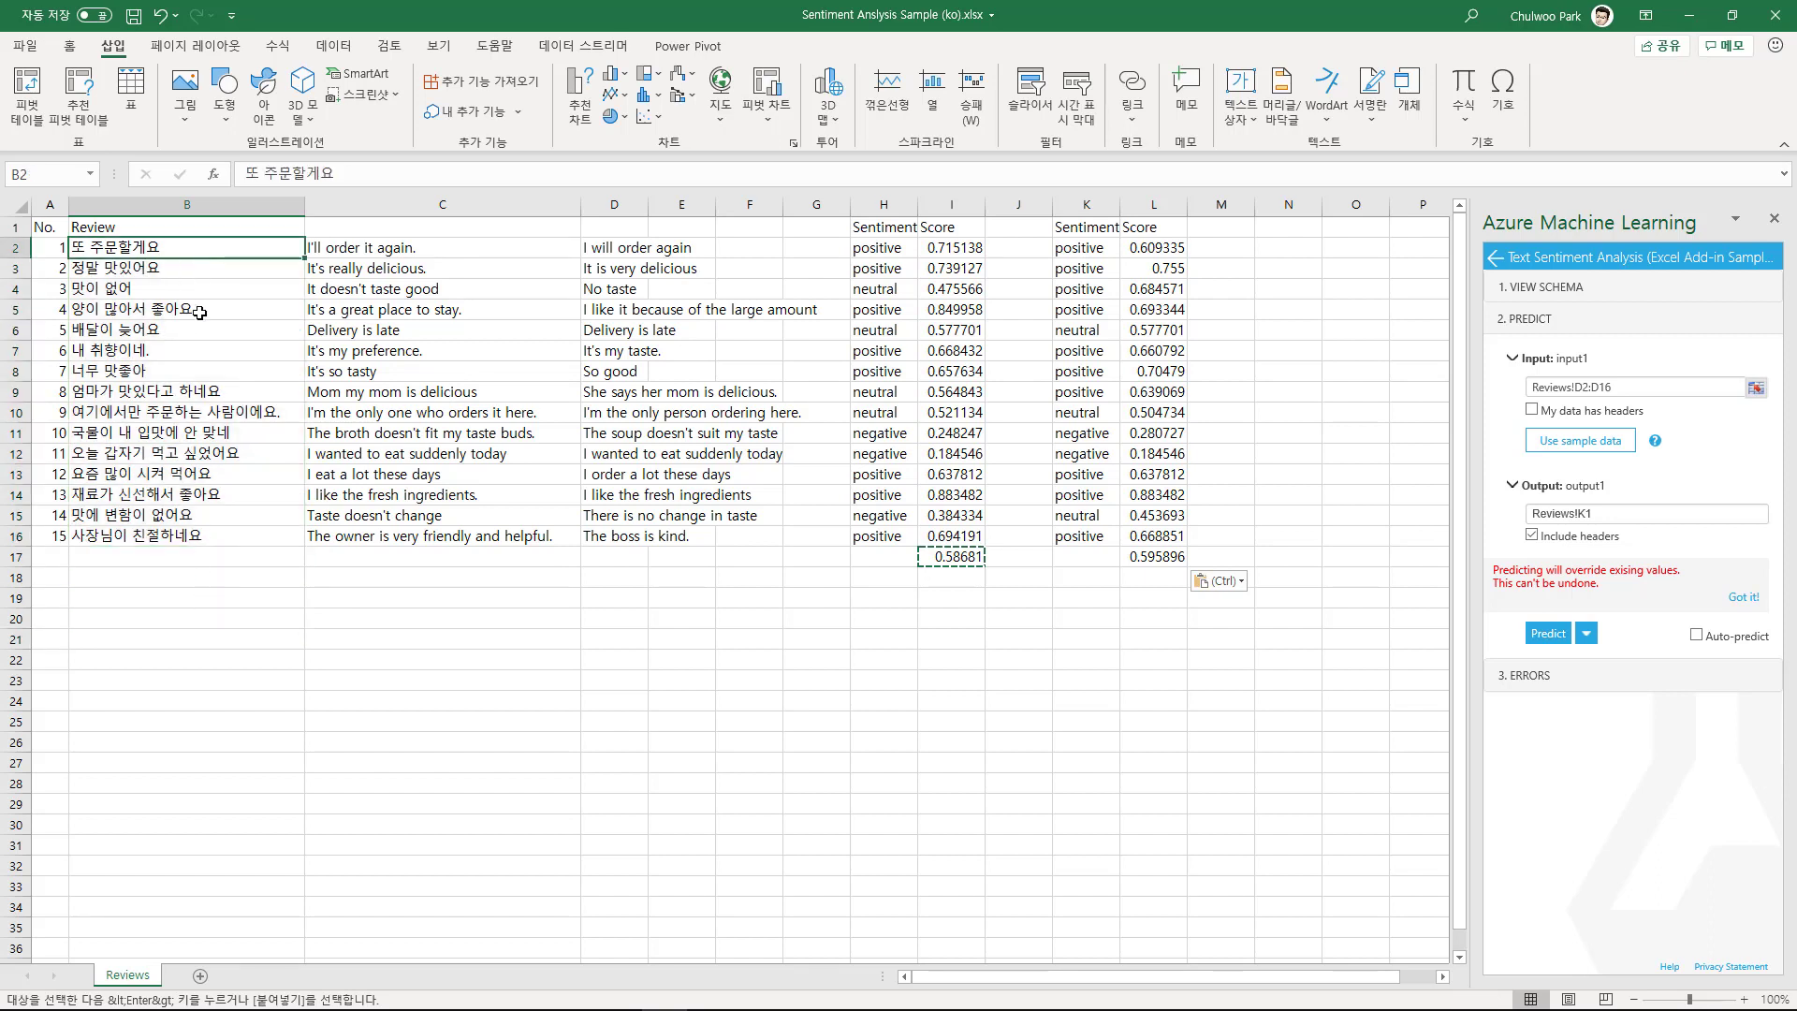
left_click_drag(374, 249, 398, 531)
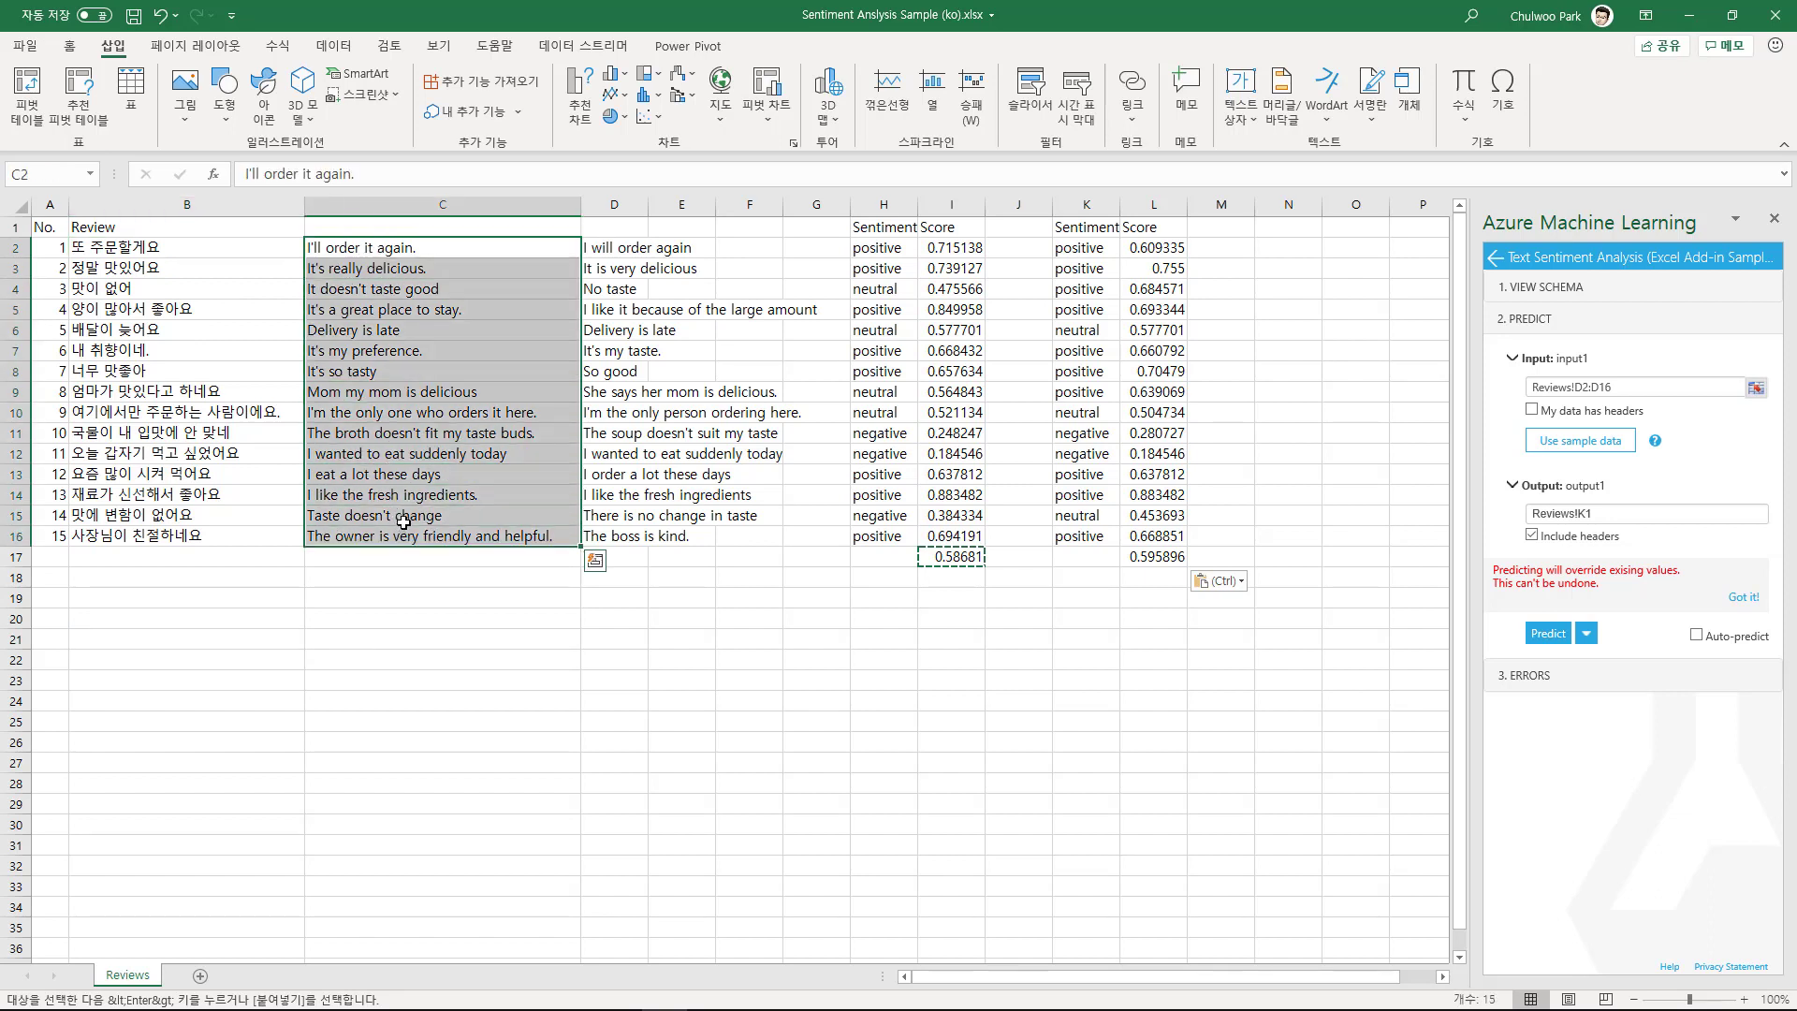
left_click(425, 393)
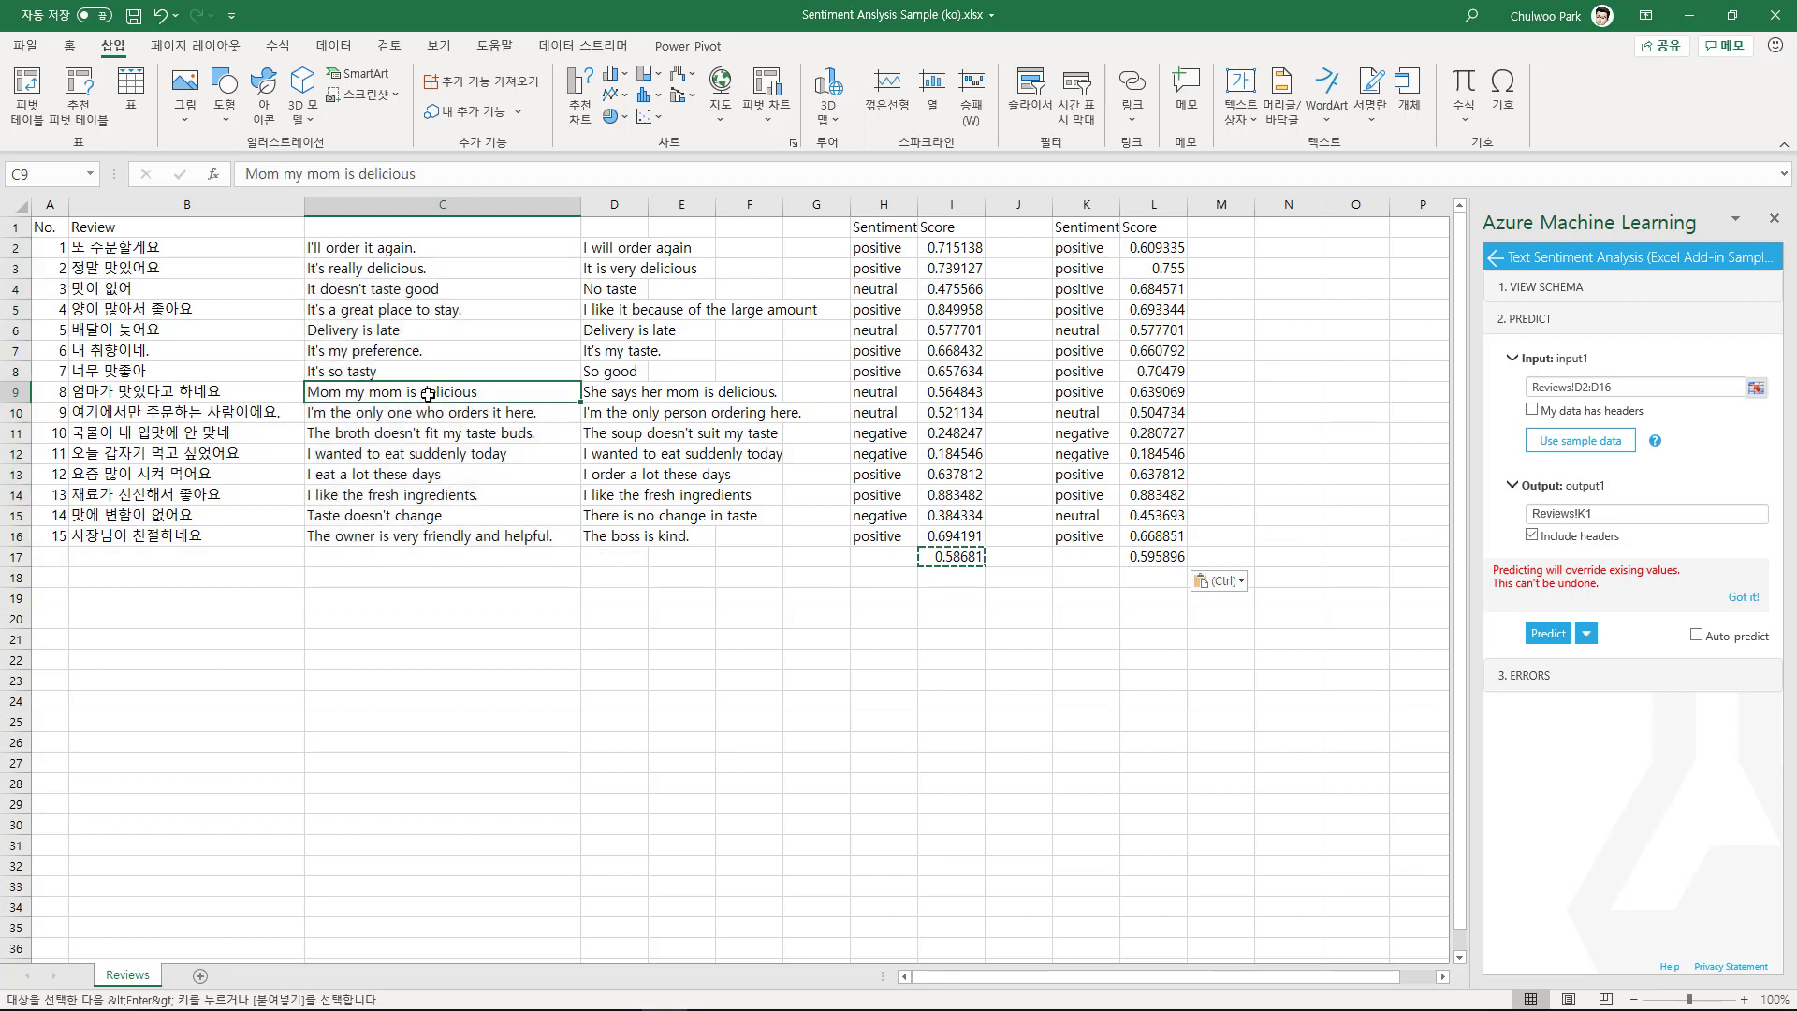
left_click_drag(143, 251, 181, 530)
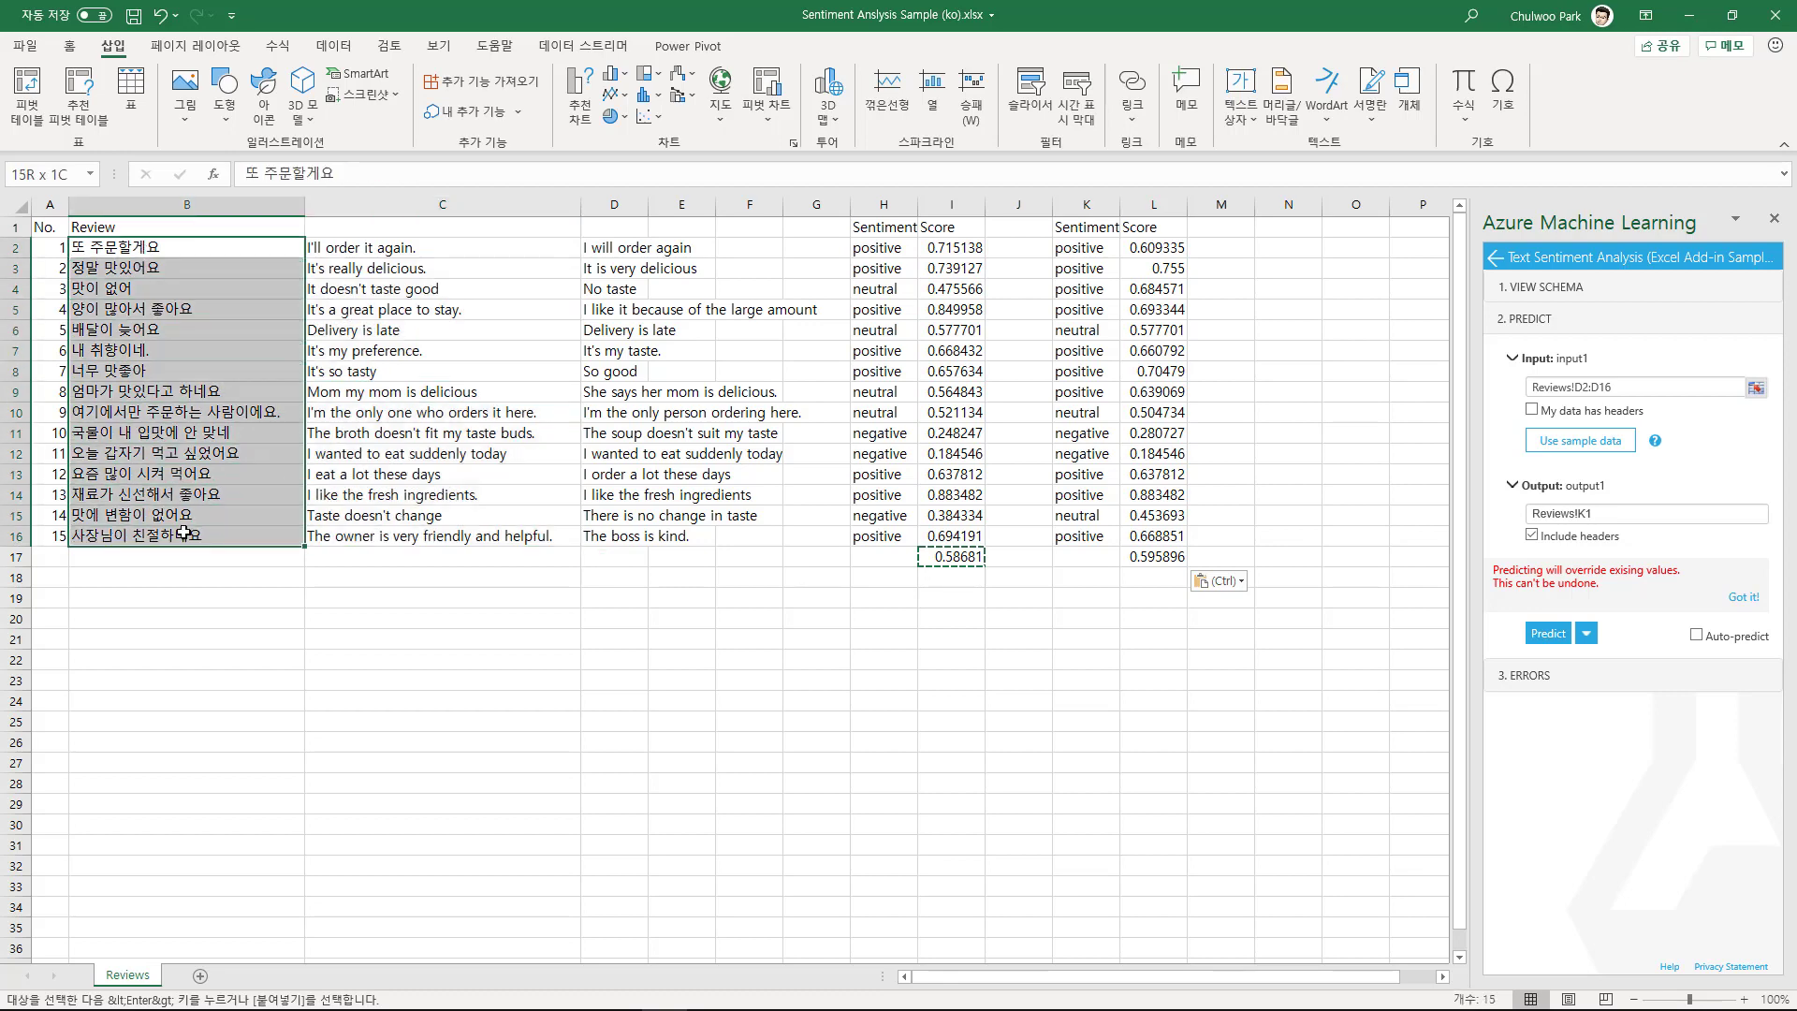
right_click(196, 363)
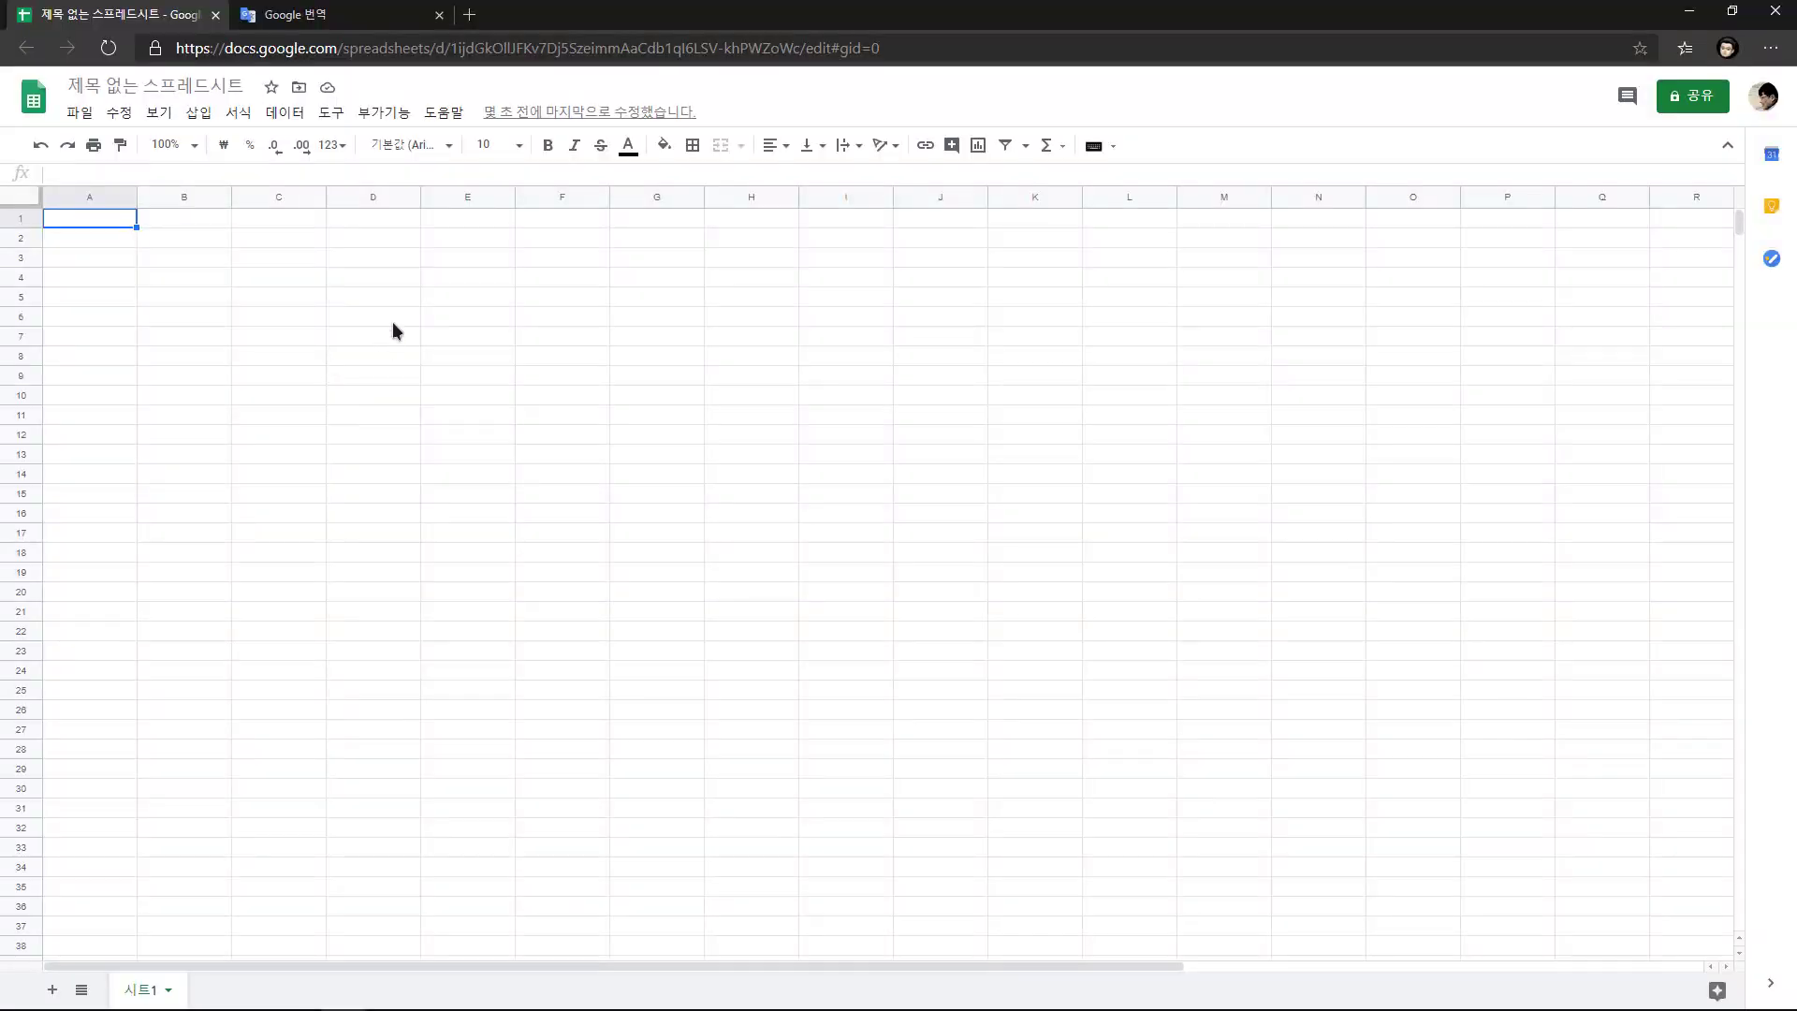
Paste the Korean reviews into E4:E18 and enter =GOOGLETRANSLATE(E4,"auto","en") in F4
left_click(455, 283)
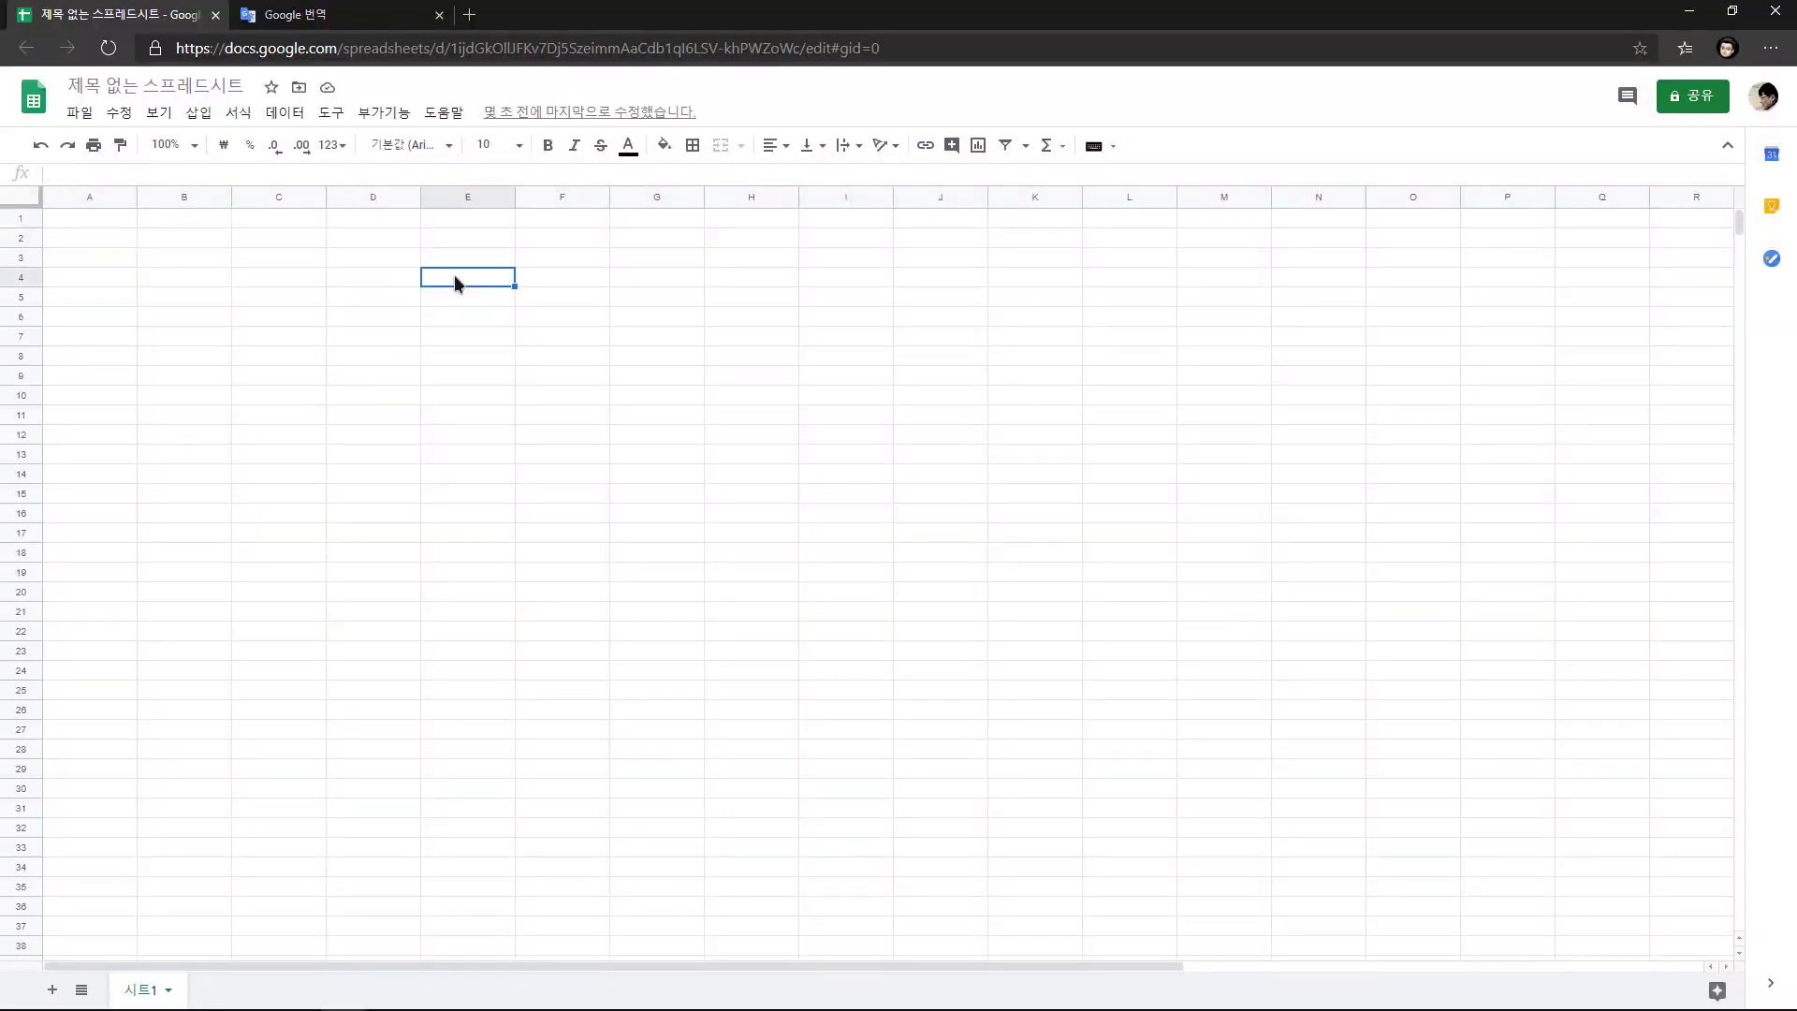
key("ctrl+v")
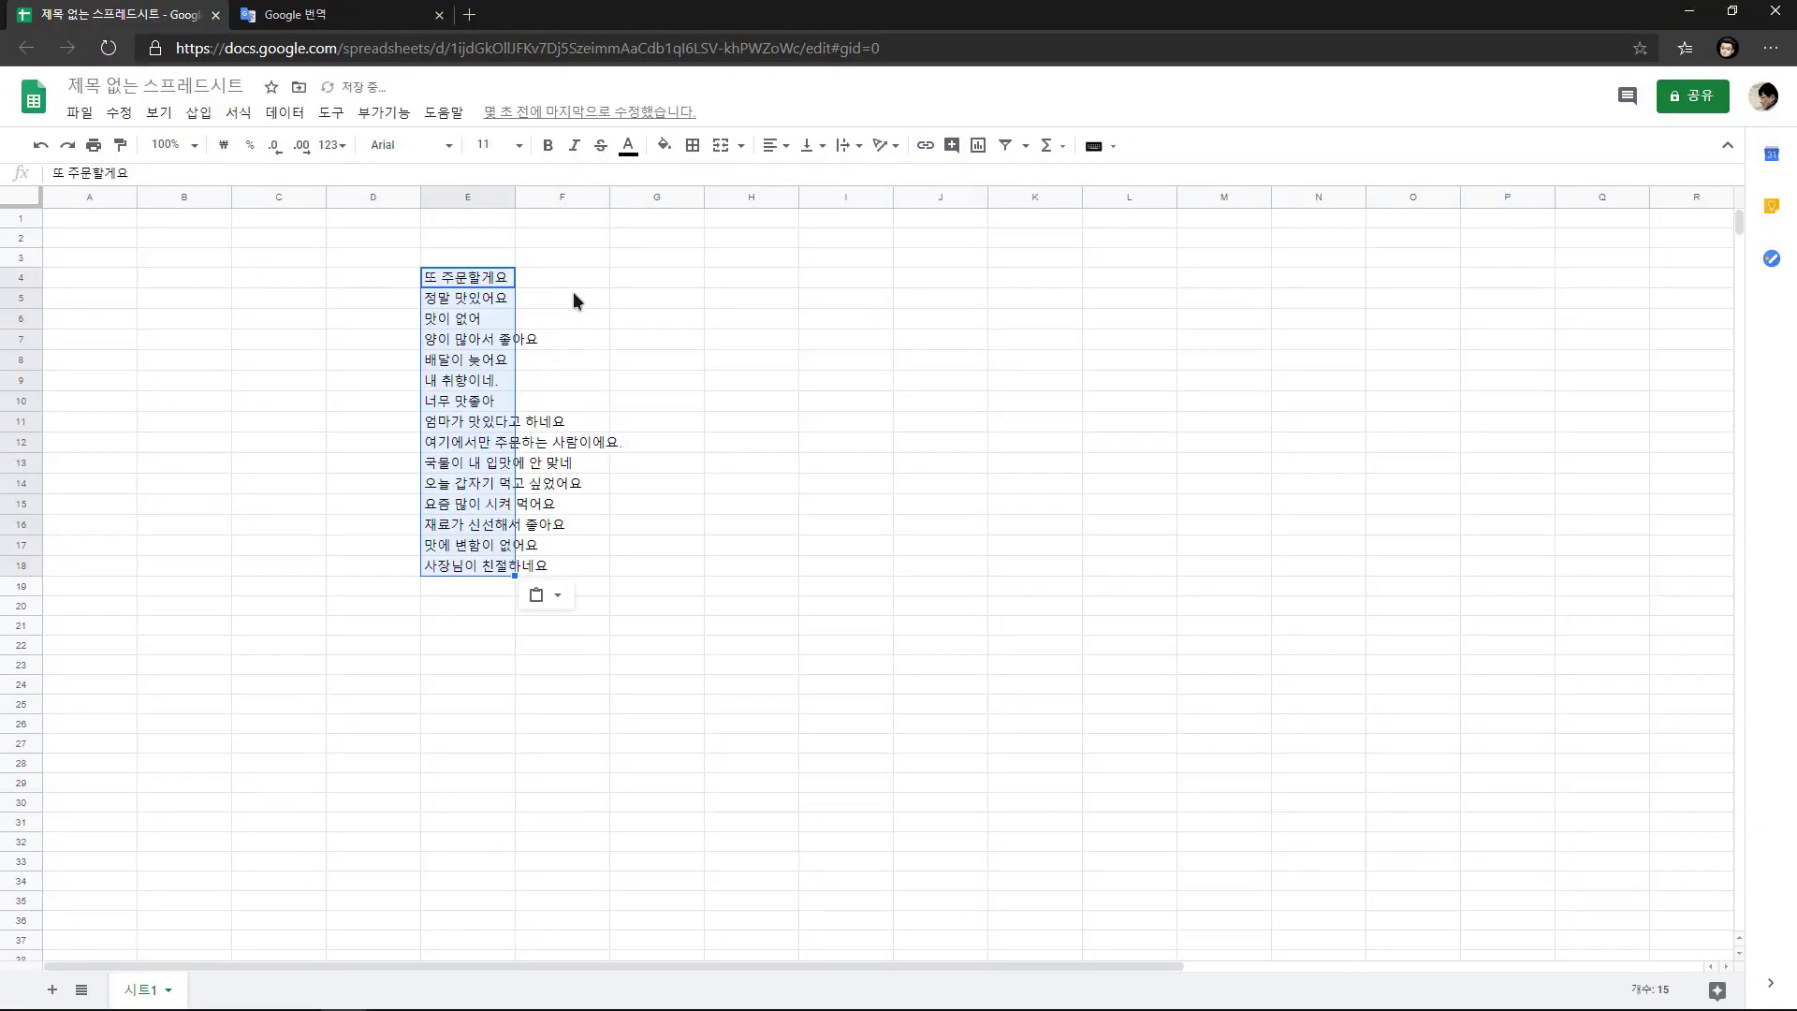
left_click(569, 278)
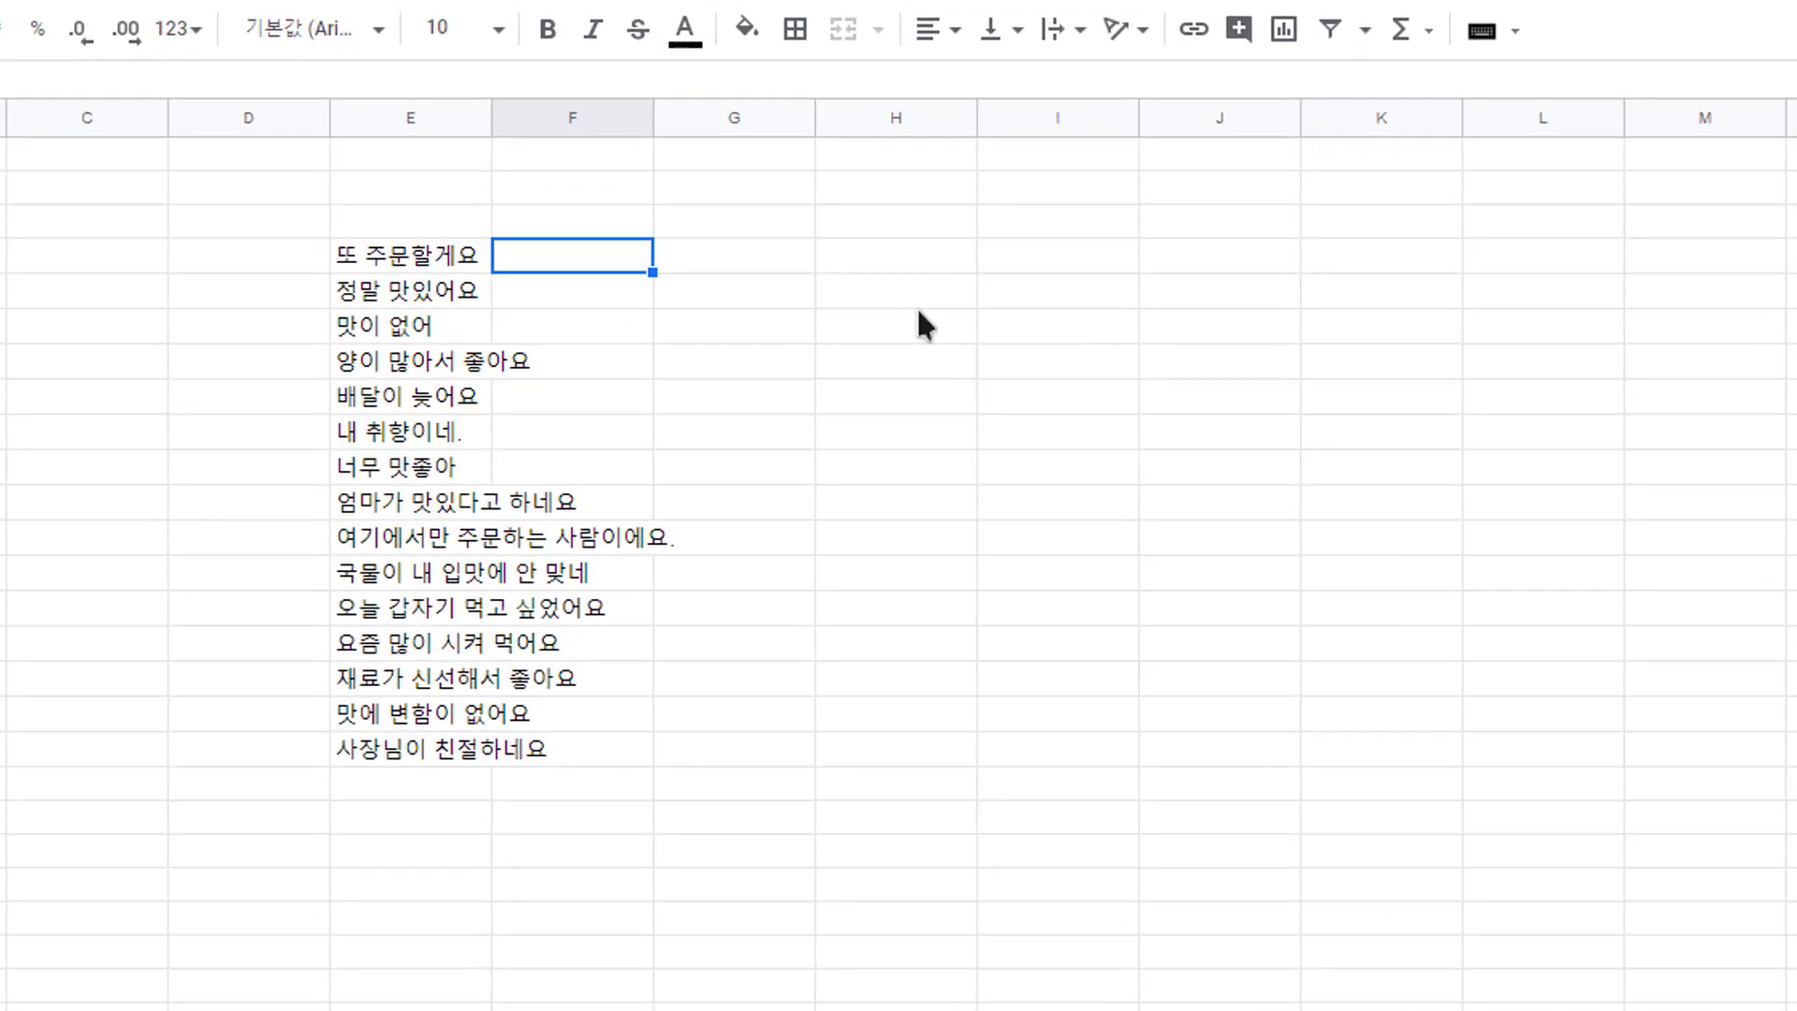
type("=")
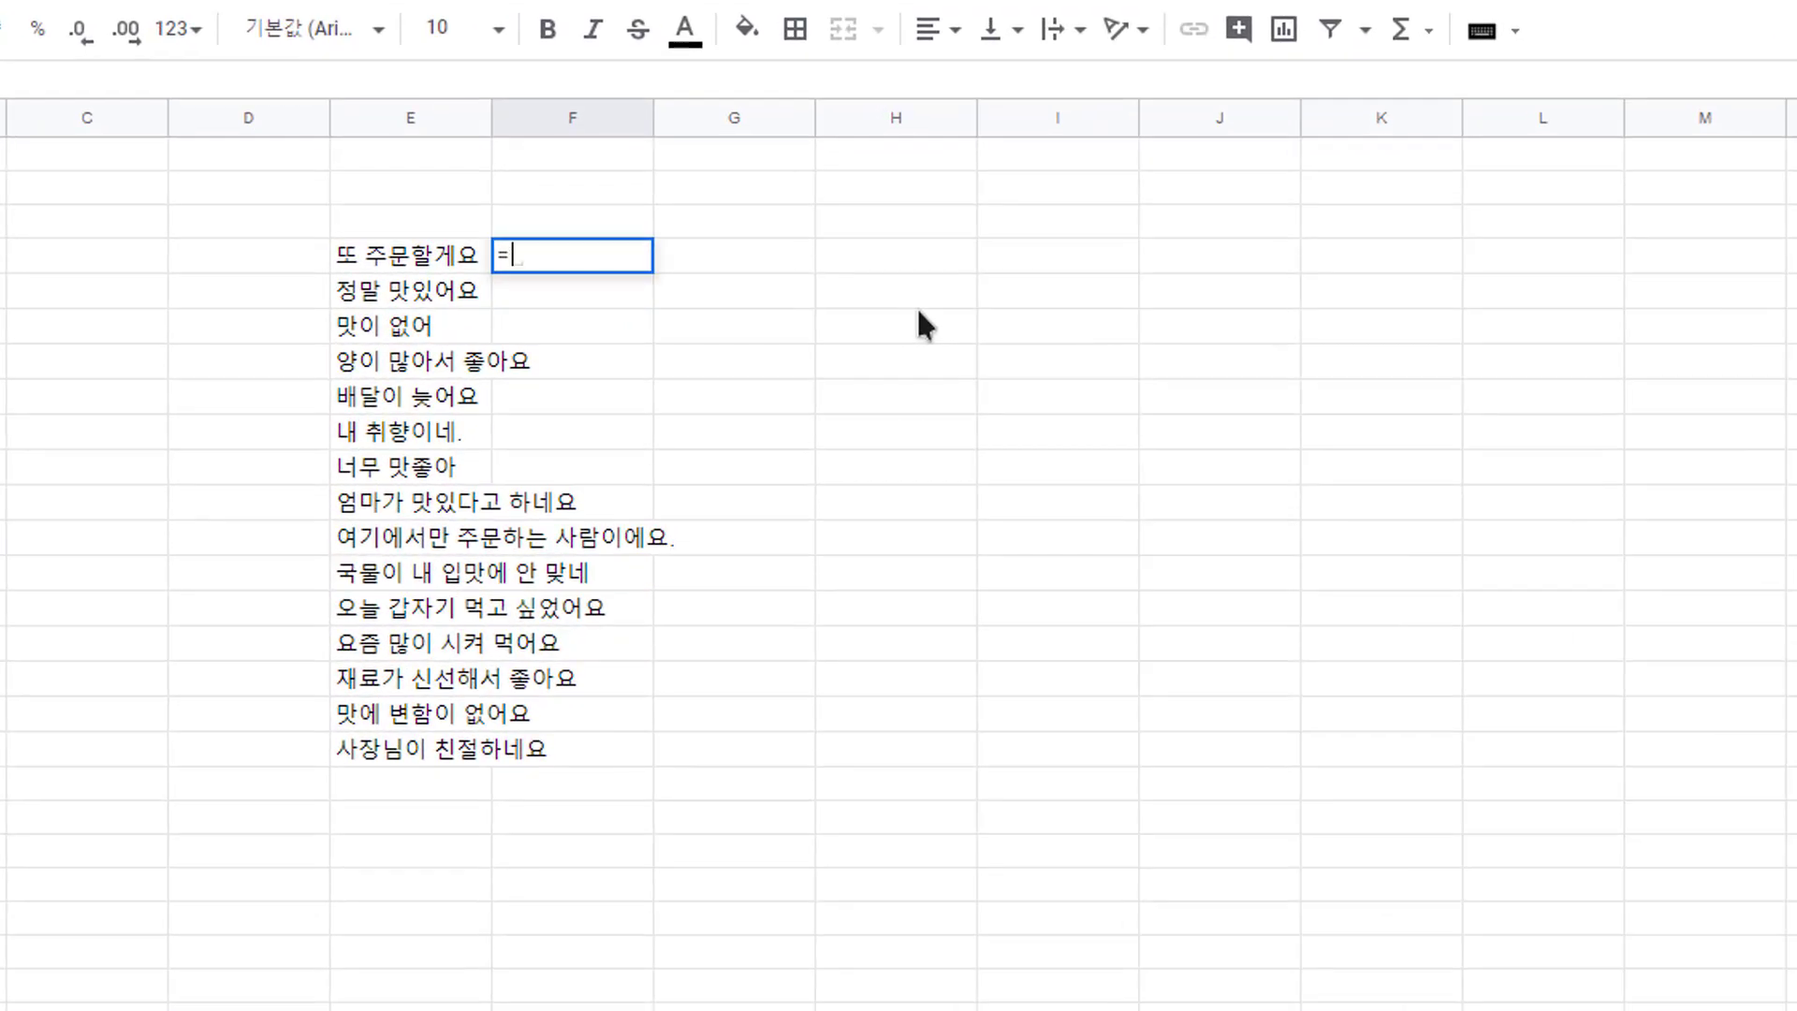
type("g")
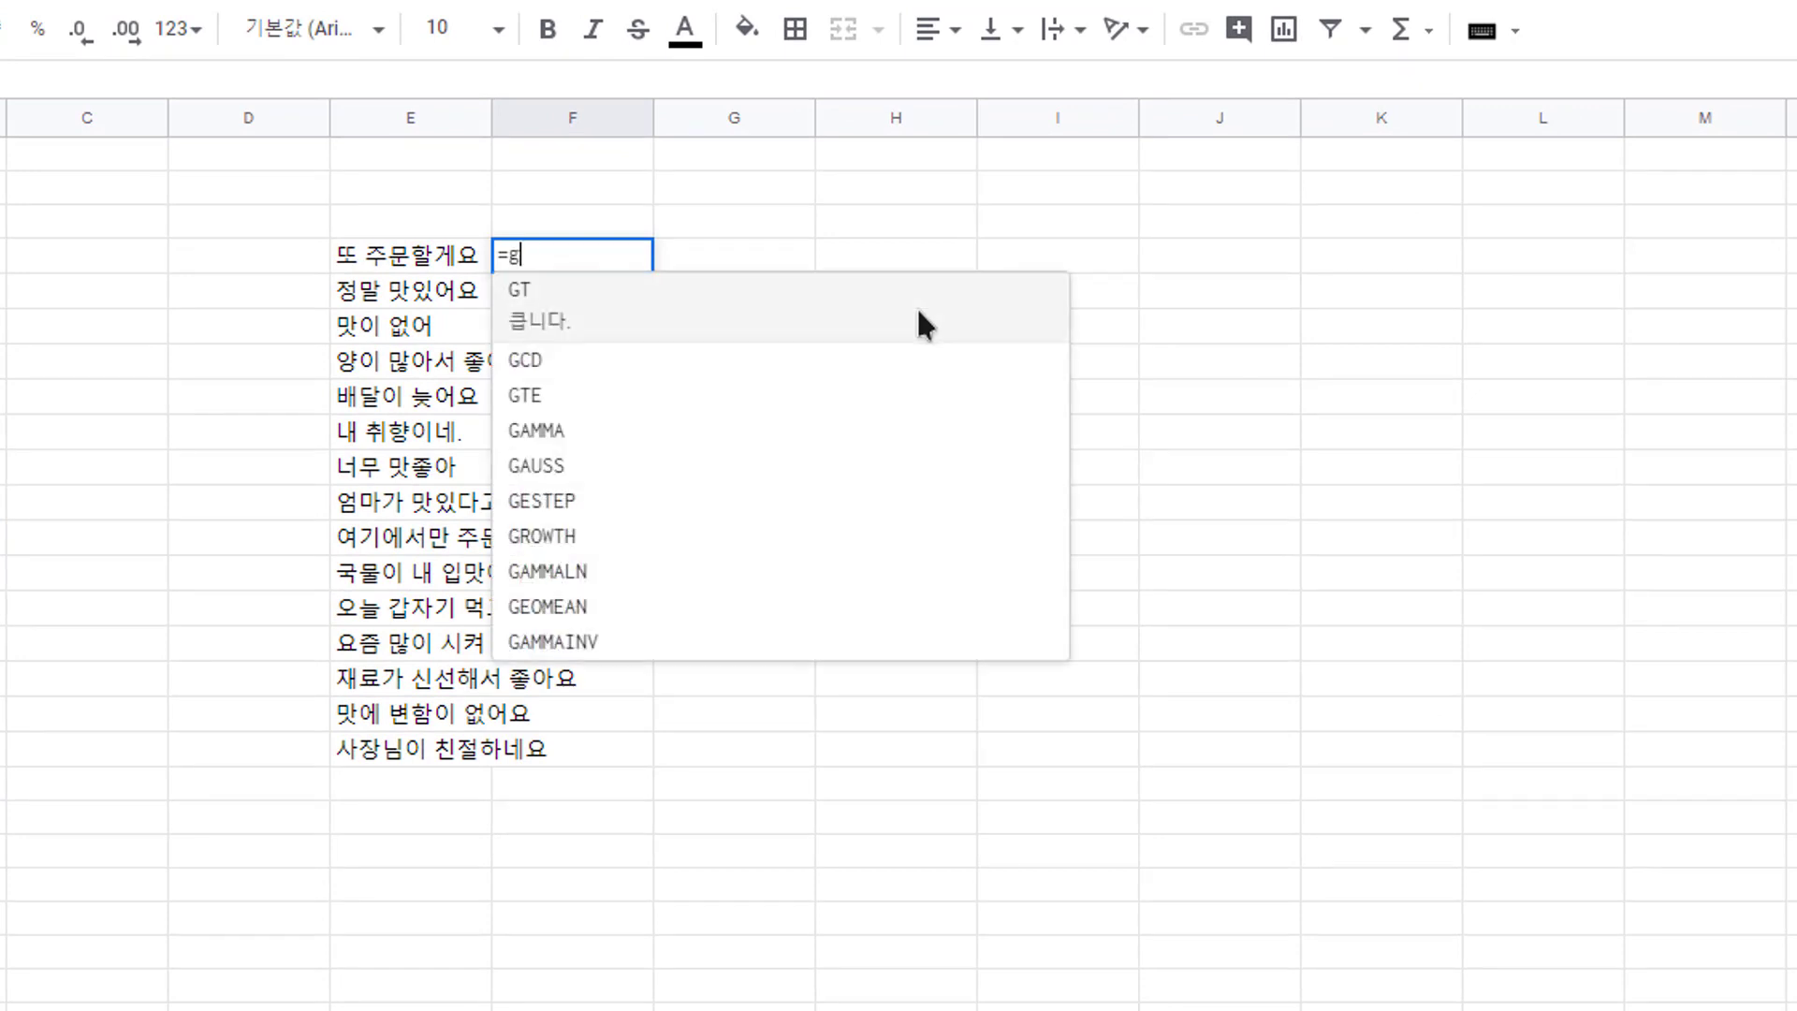
type("o")
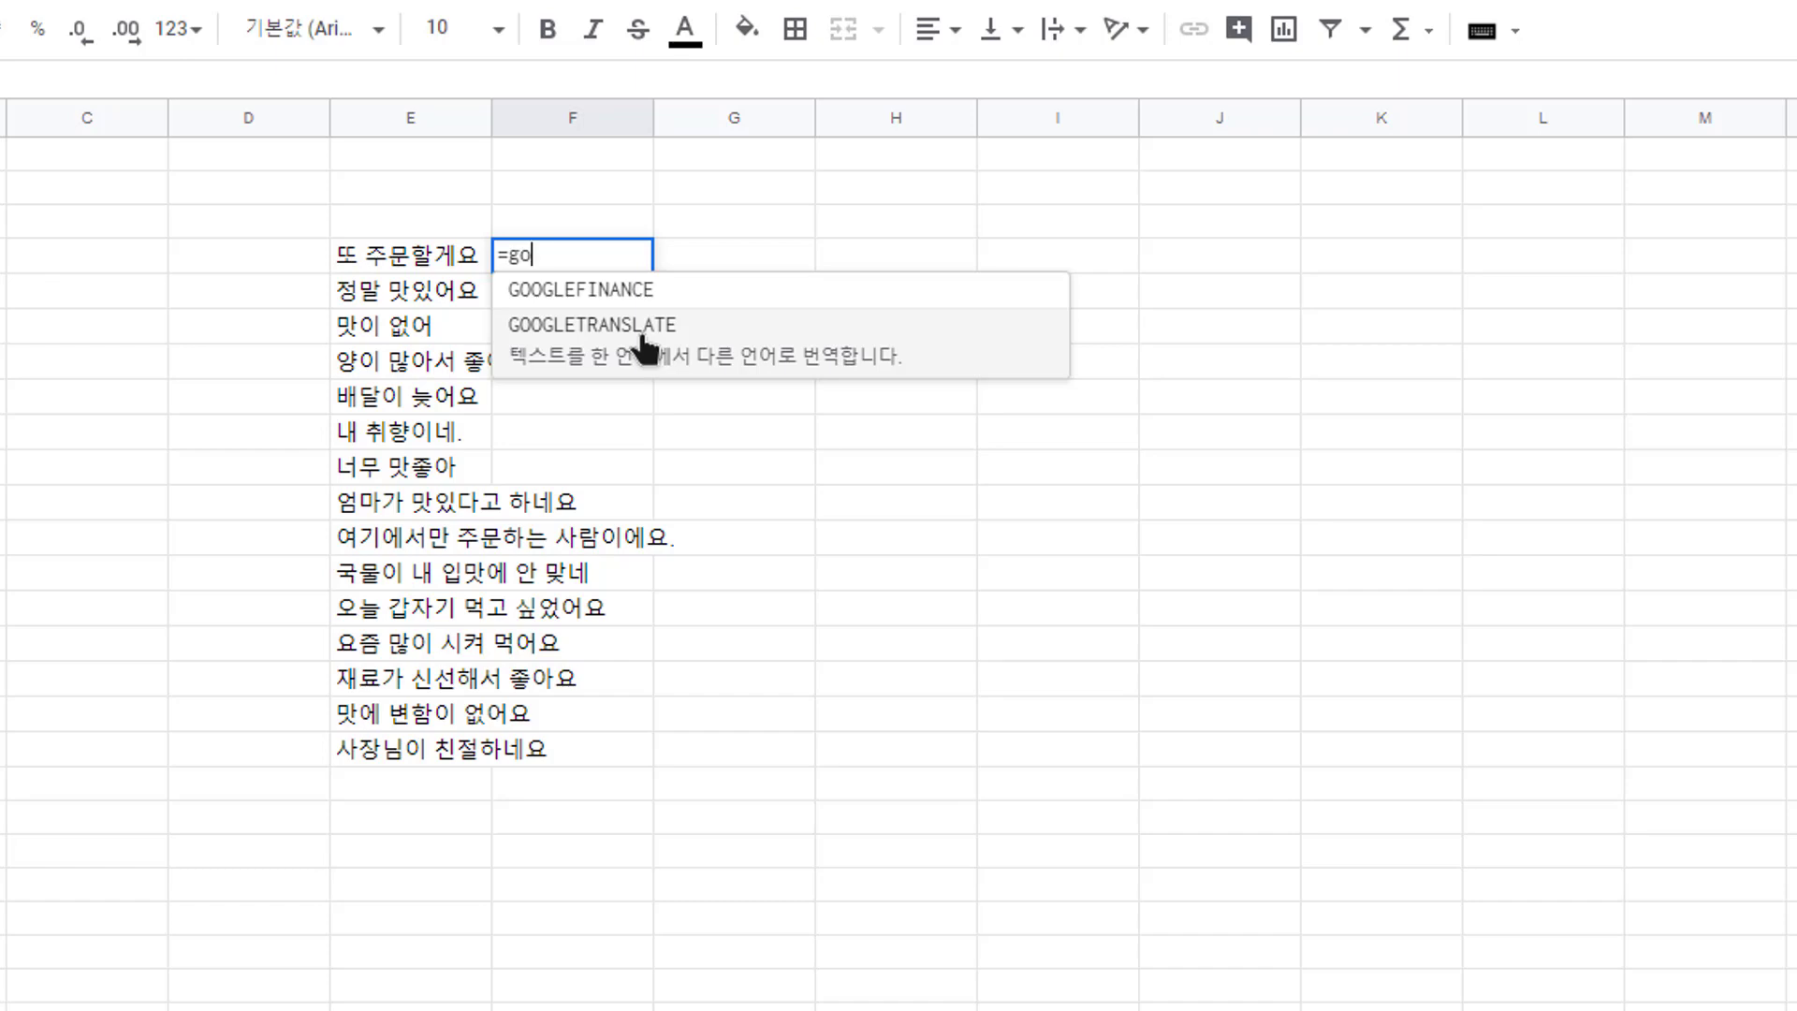
left_click(644, 337)
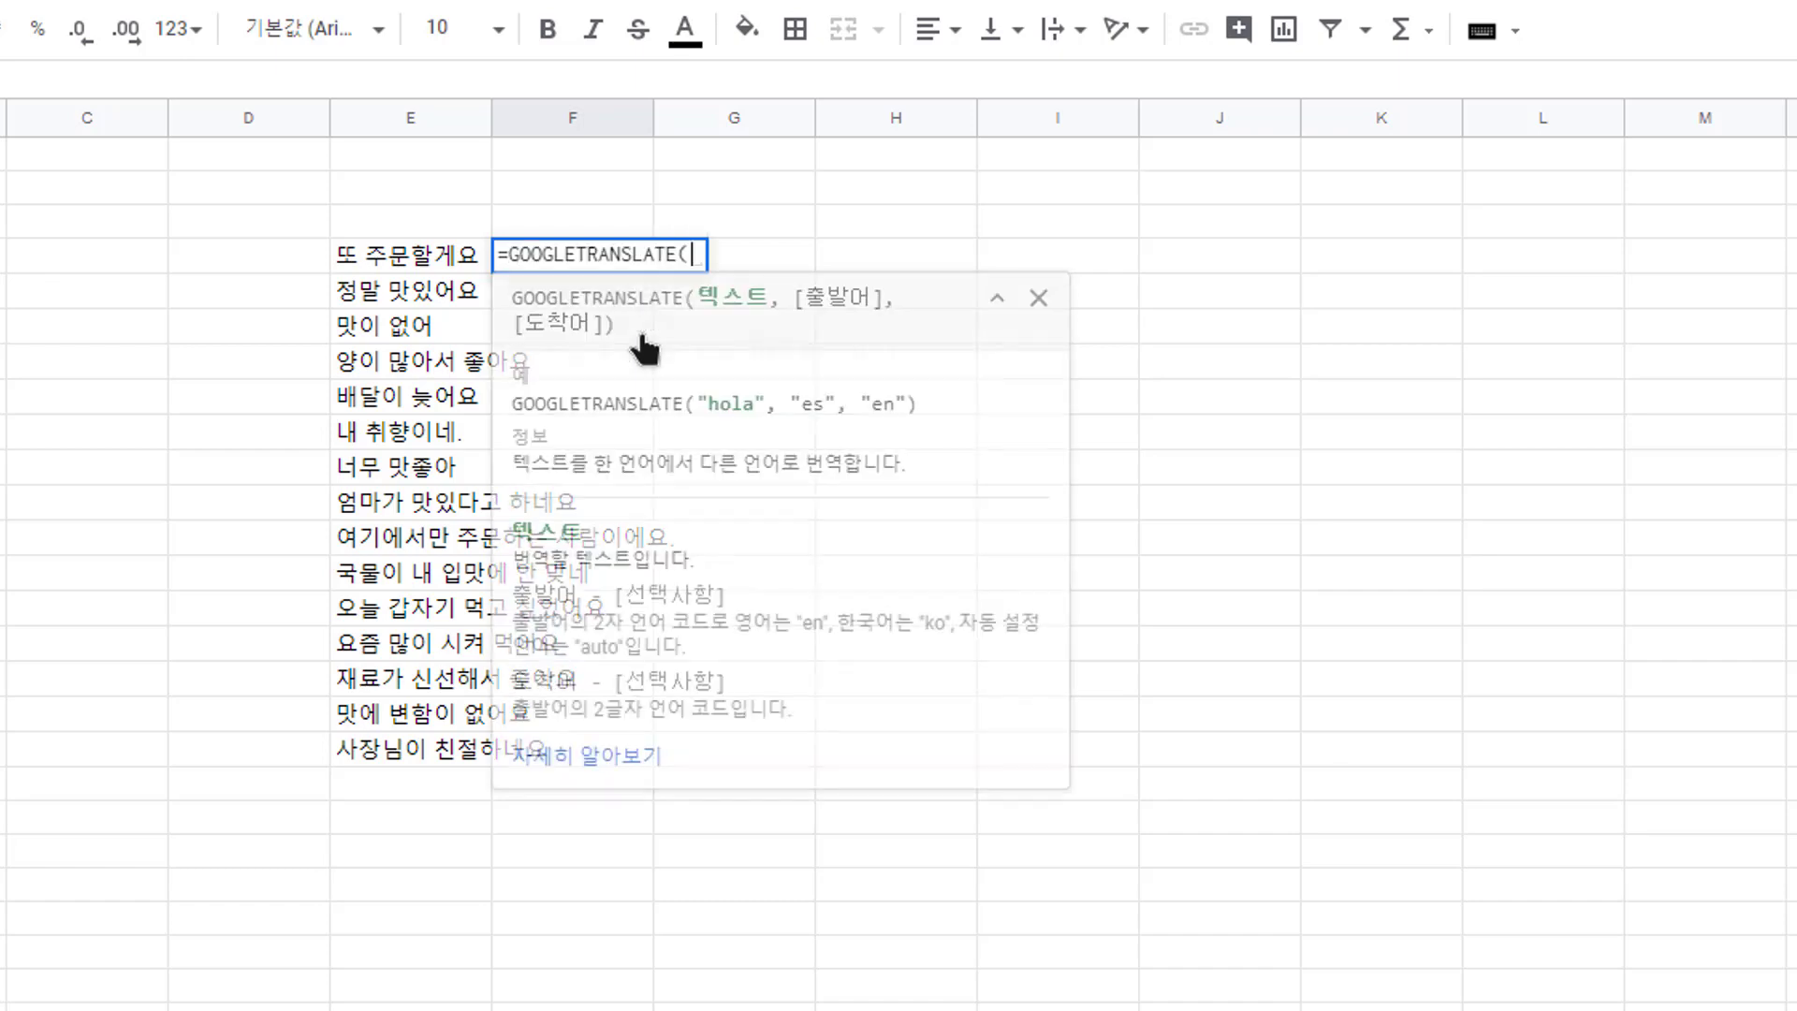
left_click(434, 264)
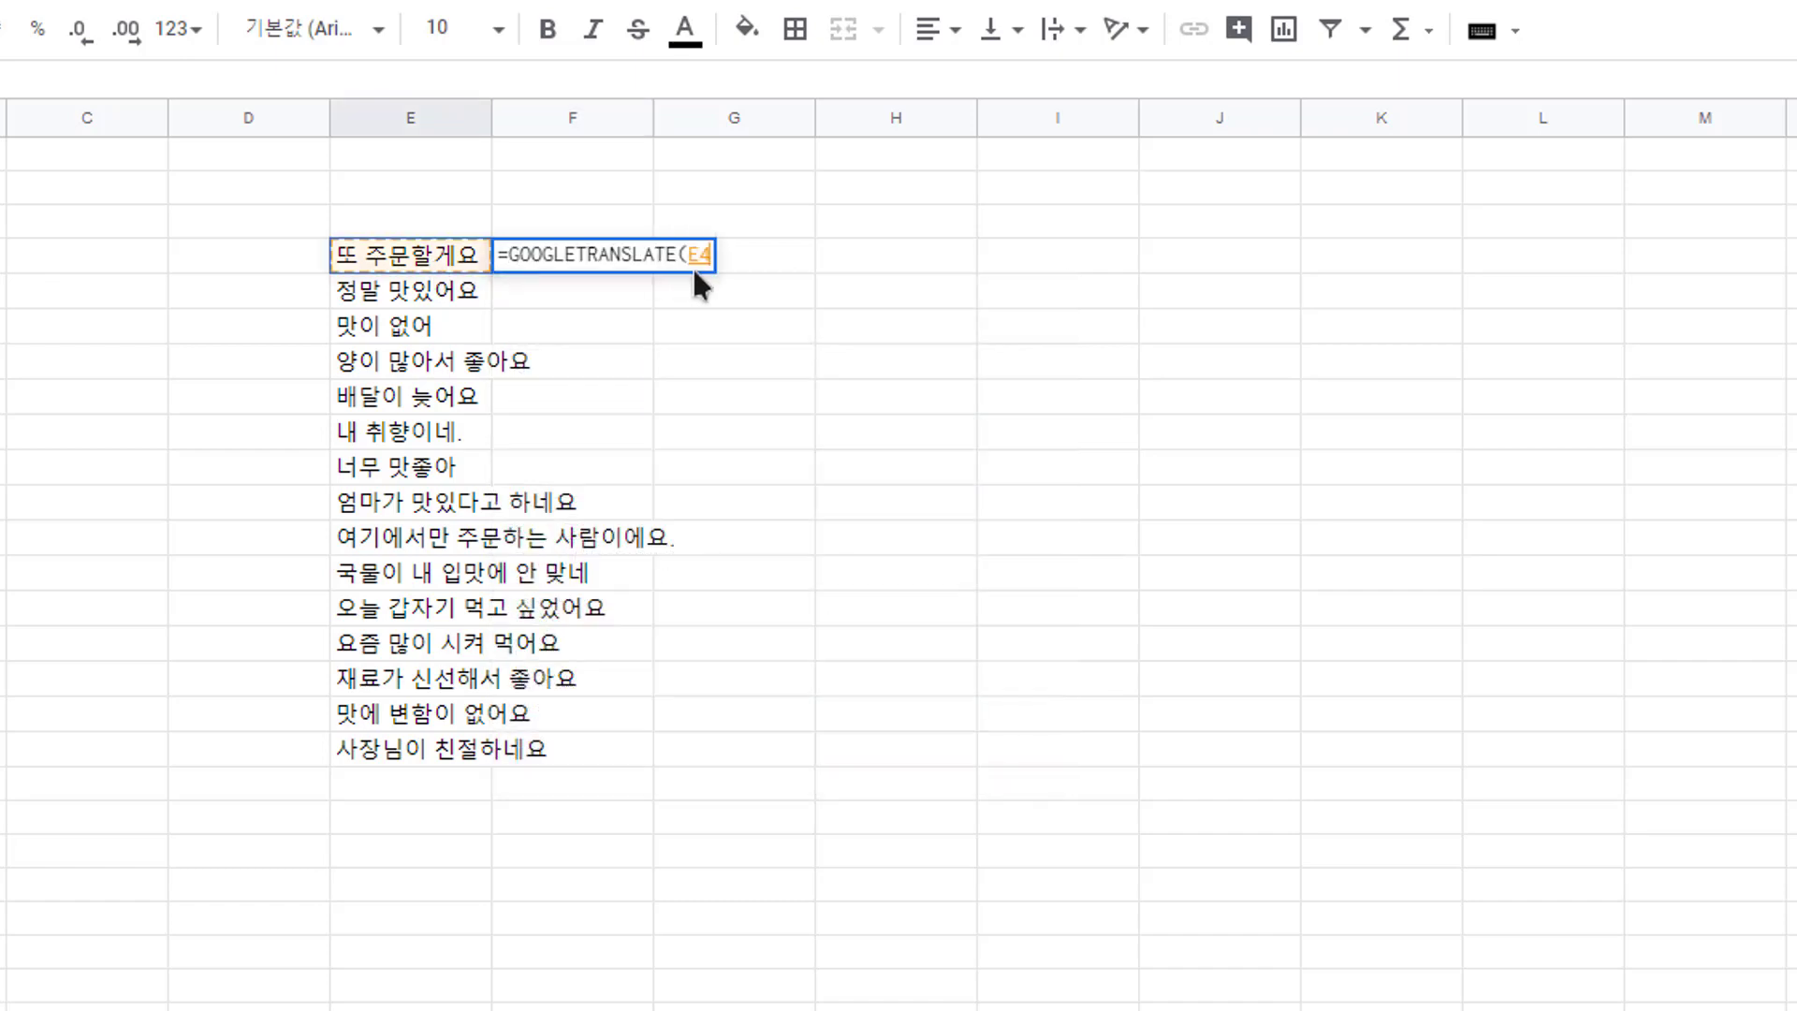
type(",")
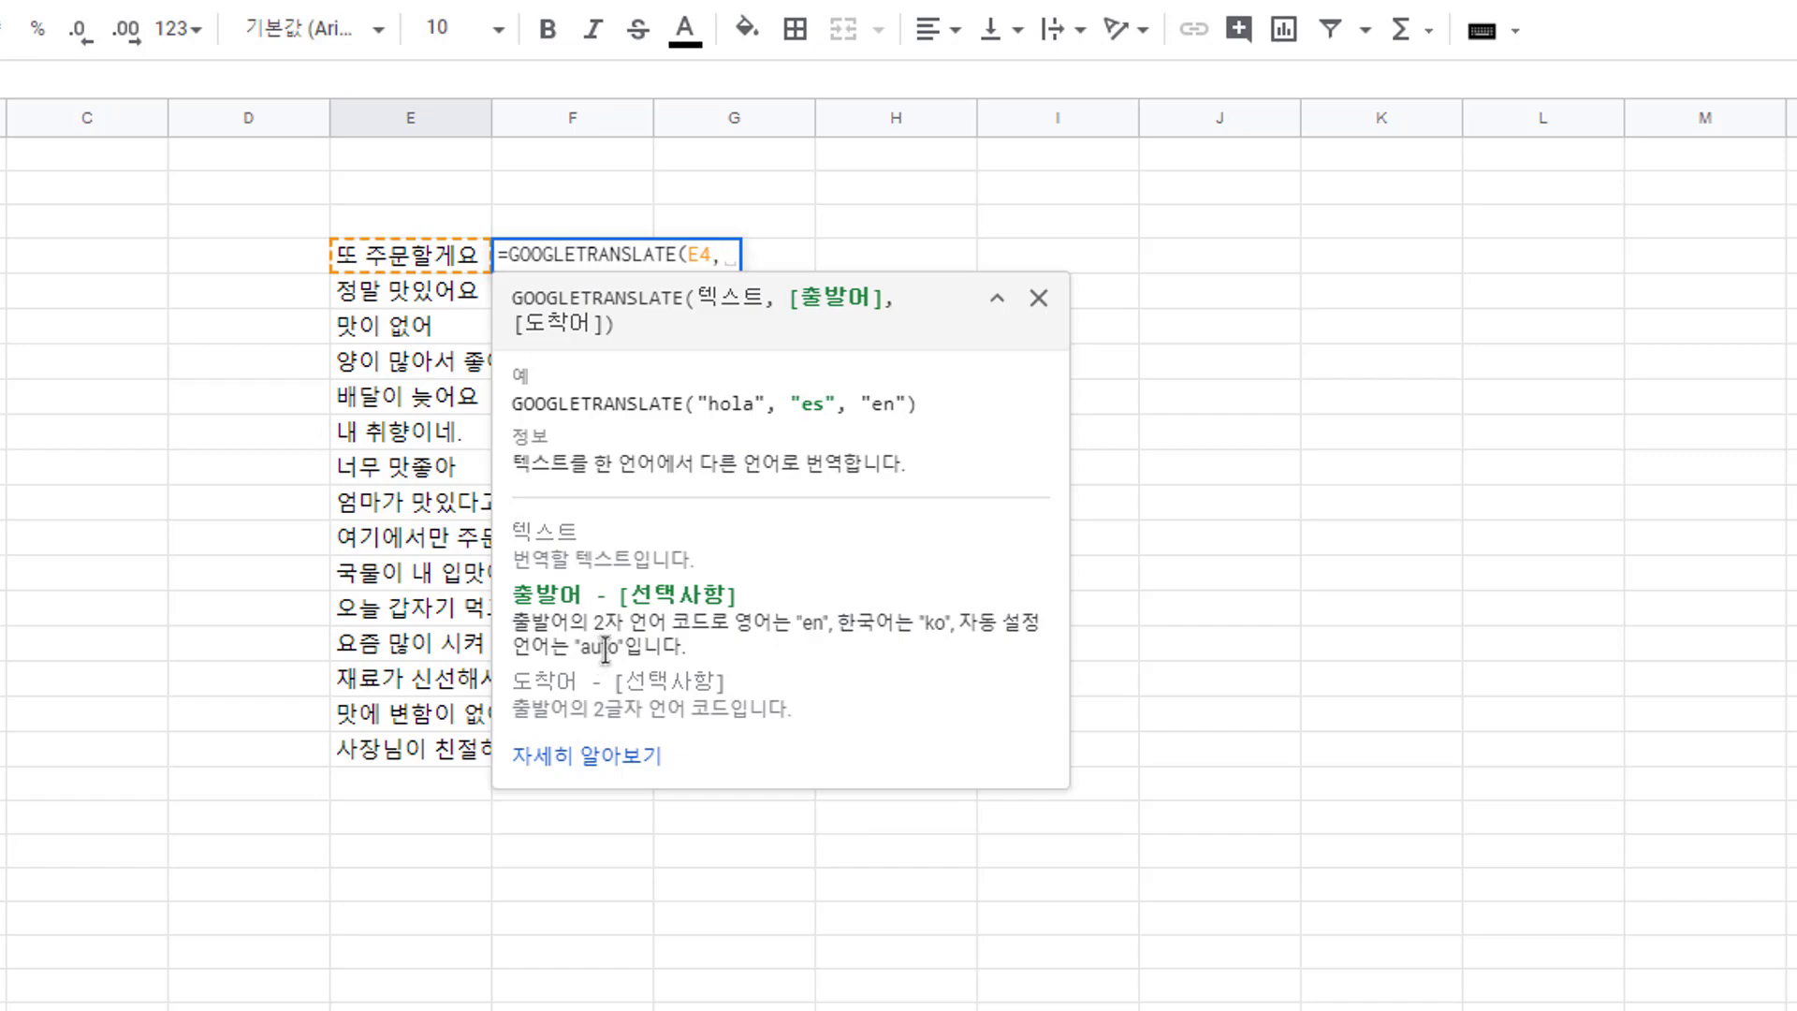
type("au")
key("BackSpace")
key("BackSpace")
type("\"auto")
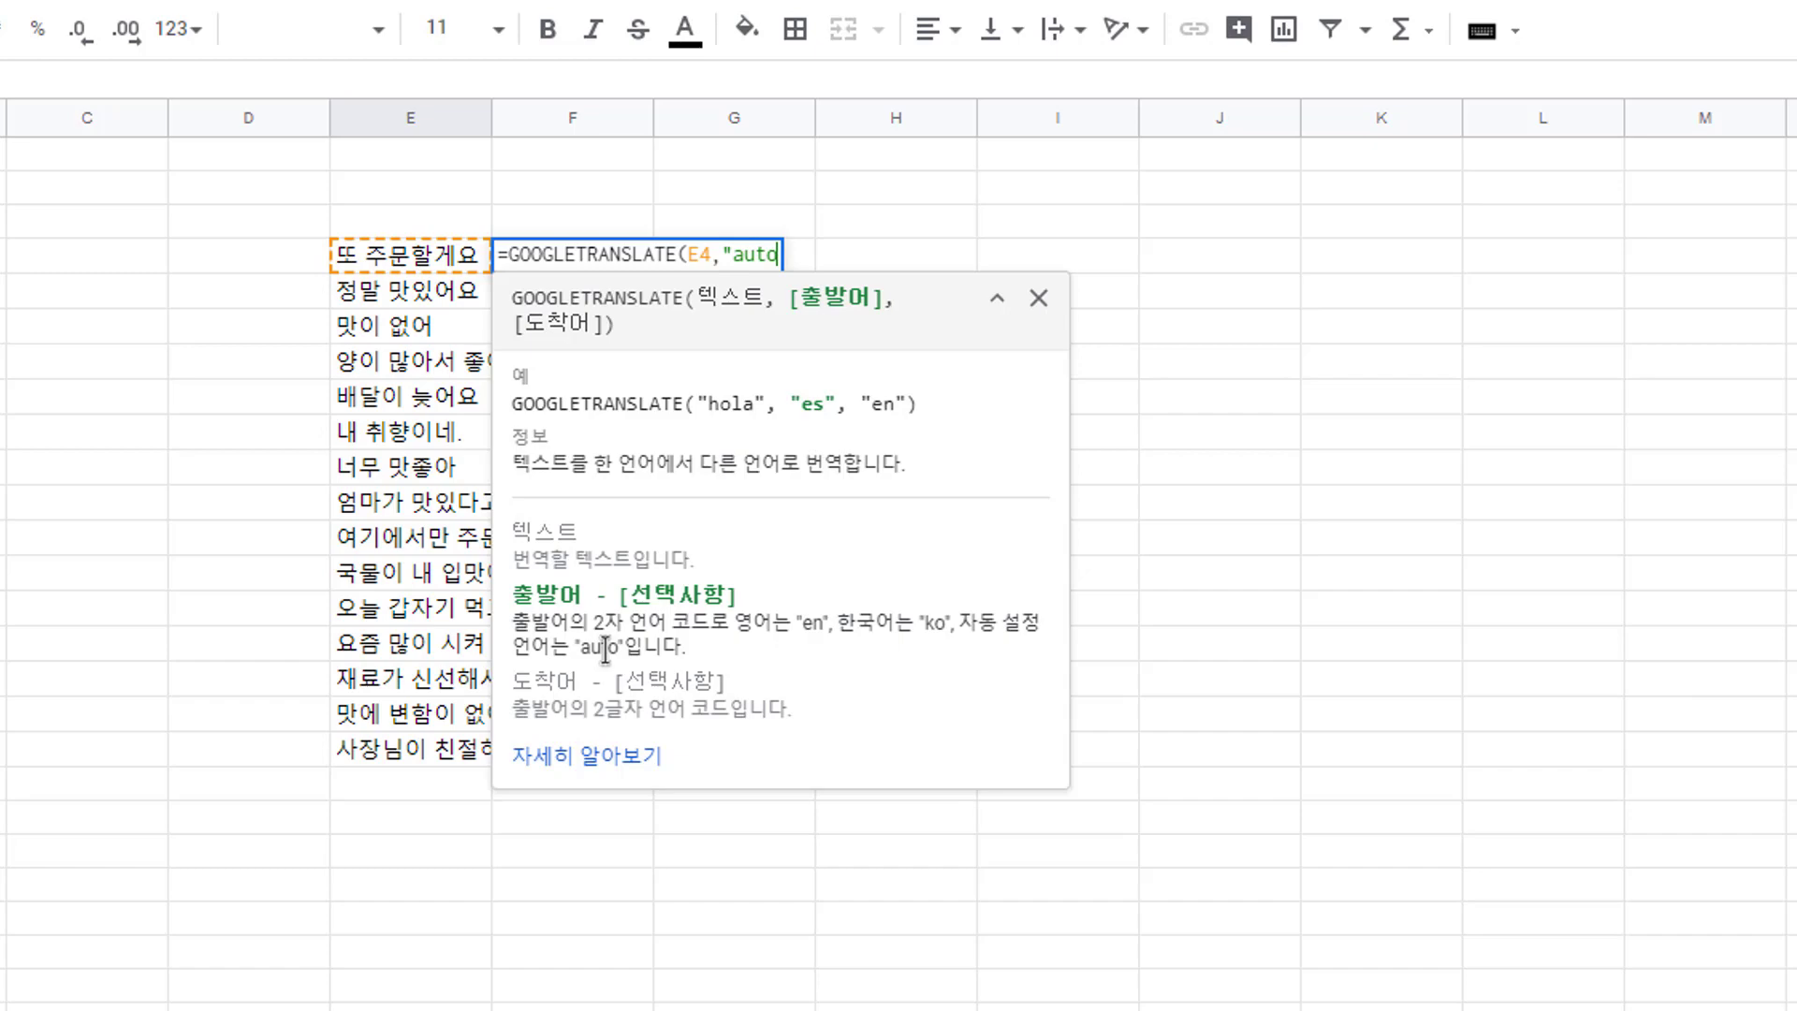
type("\",")
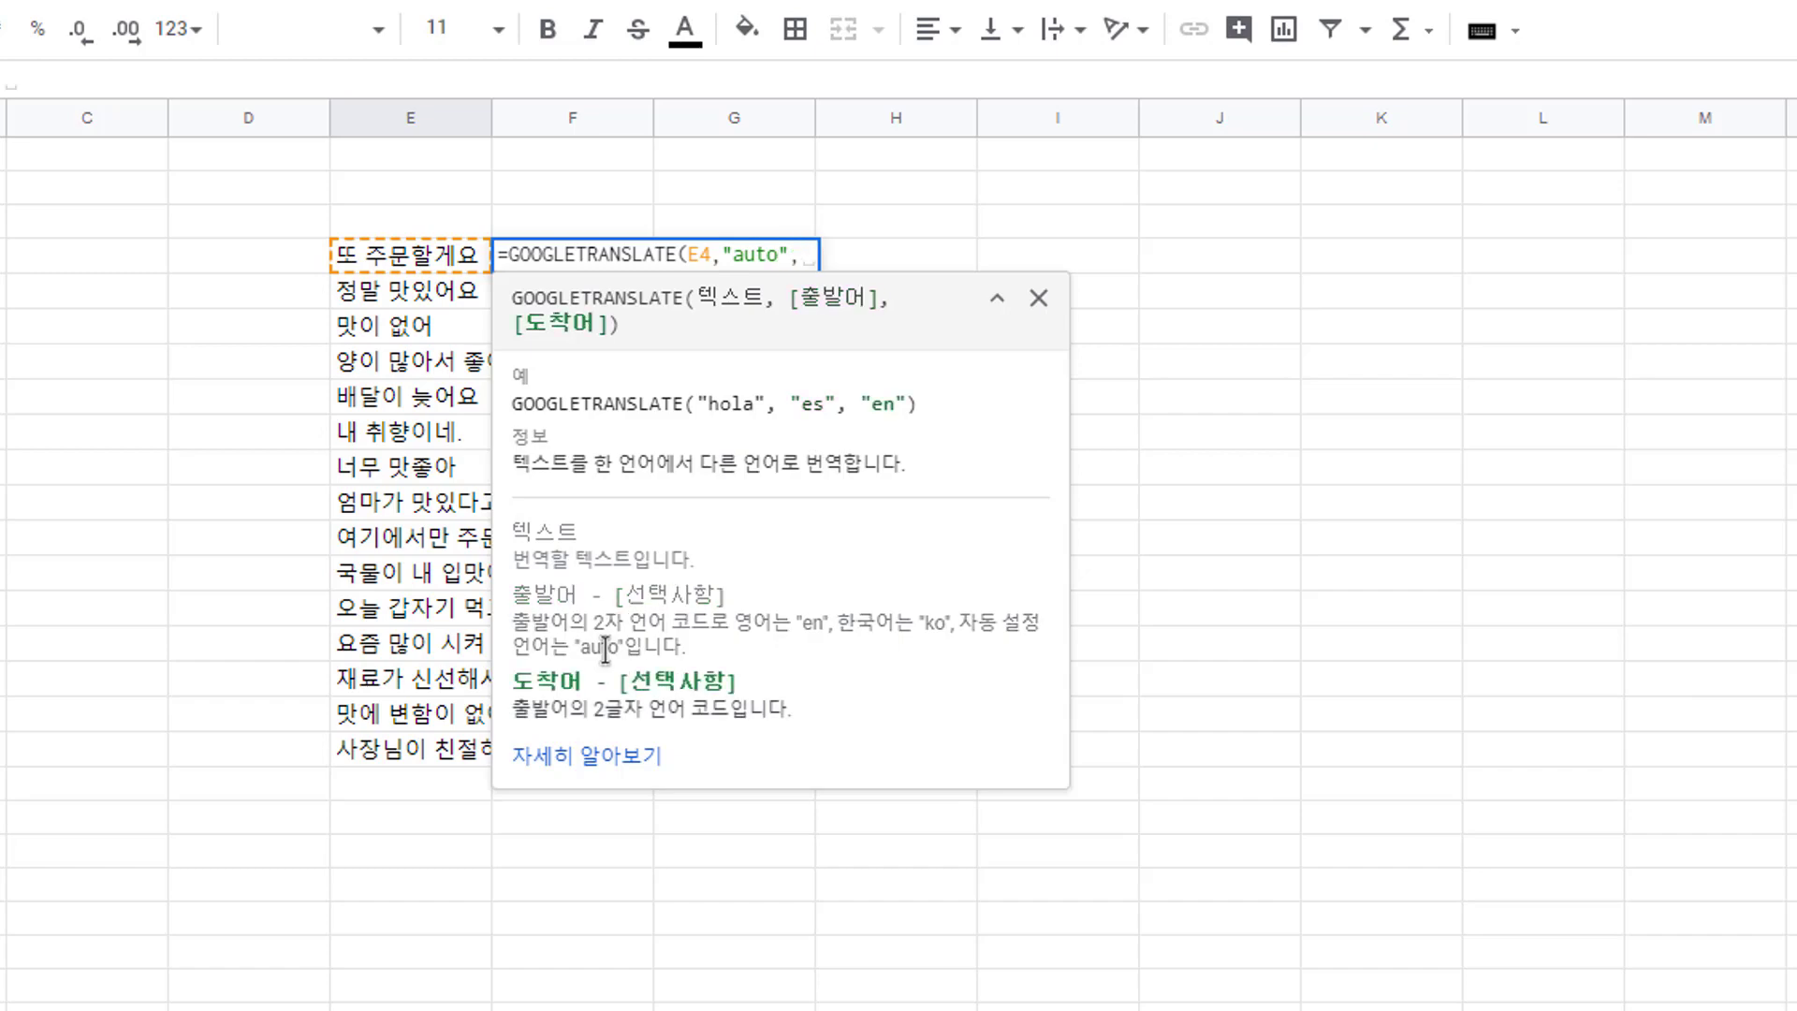
type("\"en\"")
type(")")
key("Return")
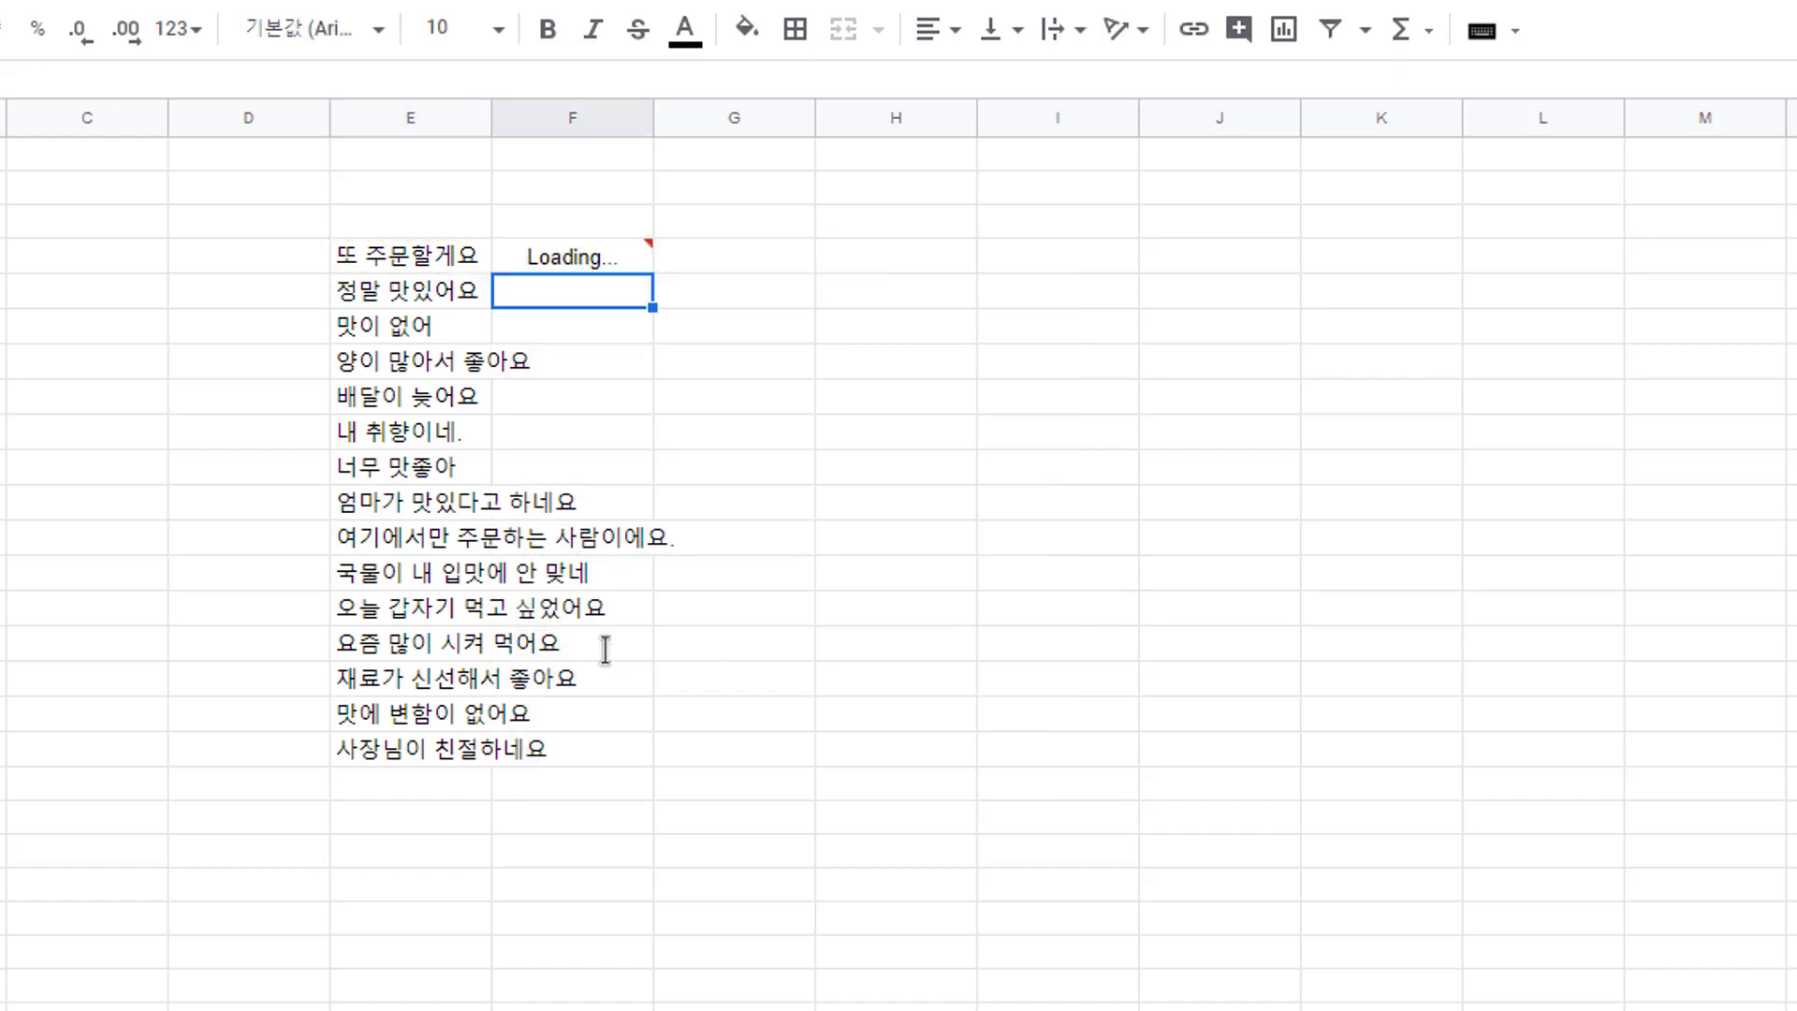
Autofit column E and fill the GOOGLETRANSLATE formula down F4:F18 for all fifteen reviews
left_click(547, 262)
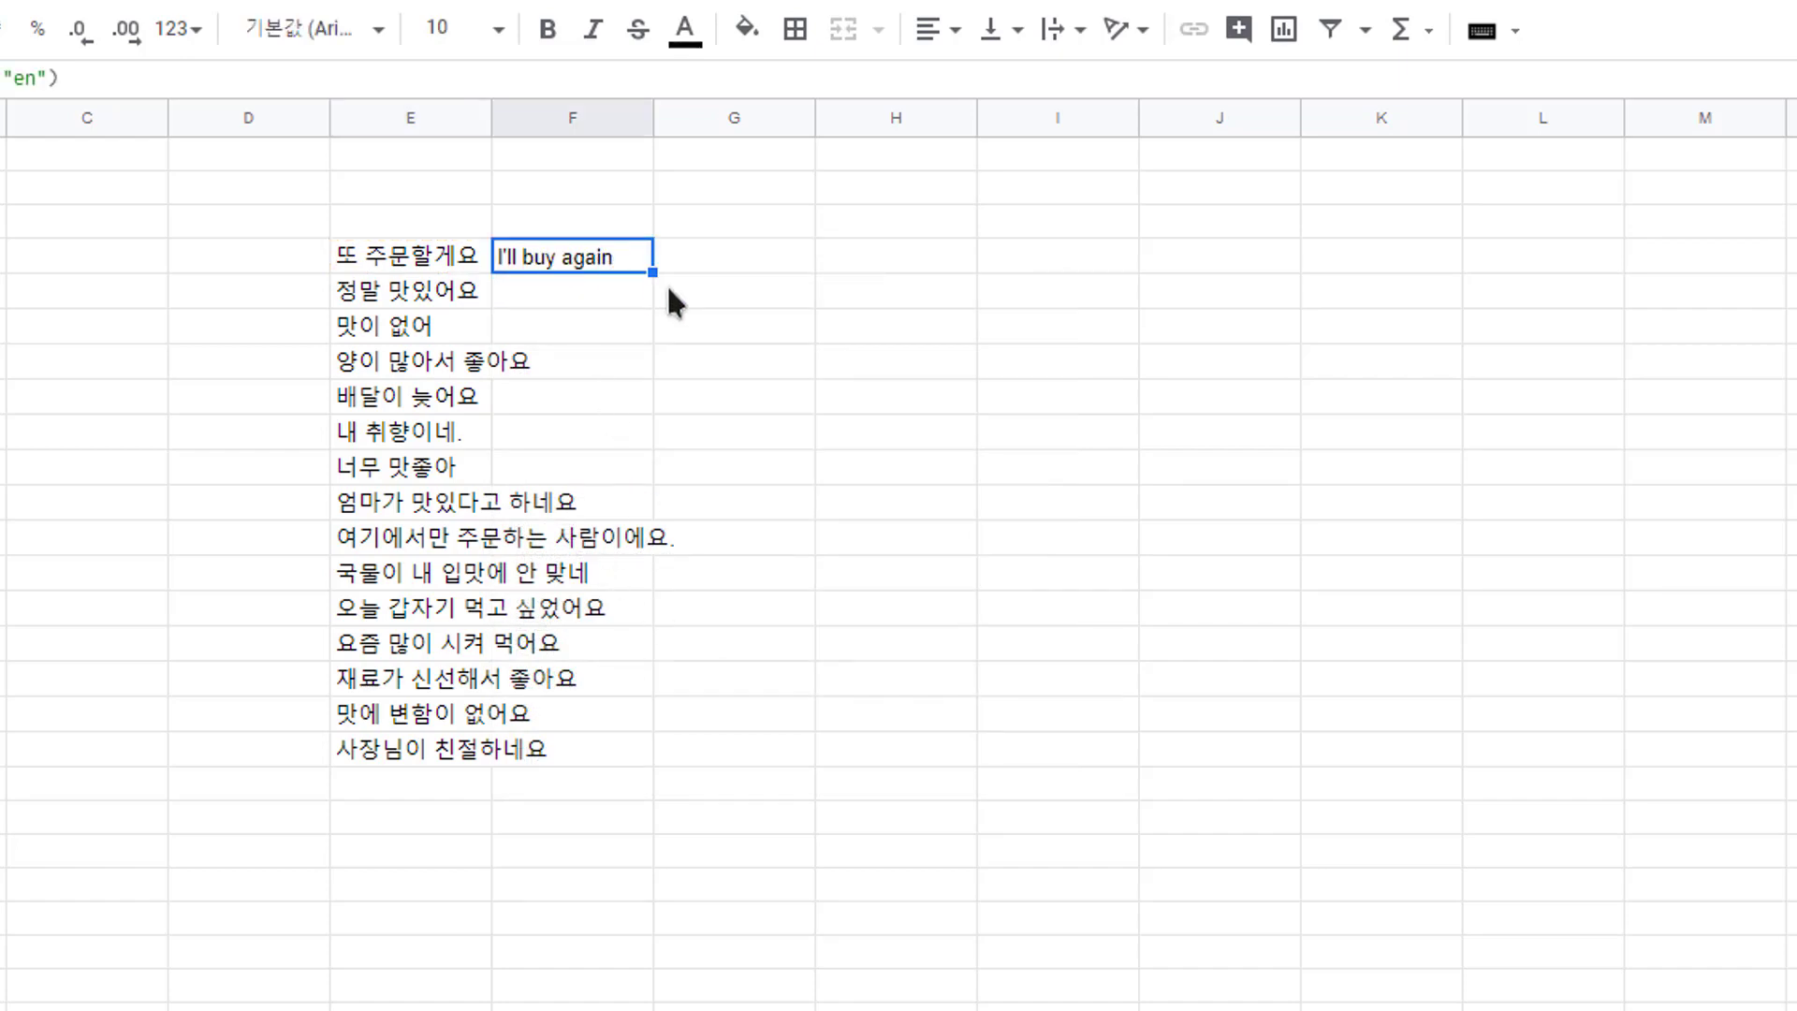
double_click(487, 120)
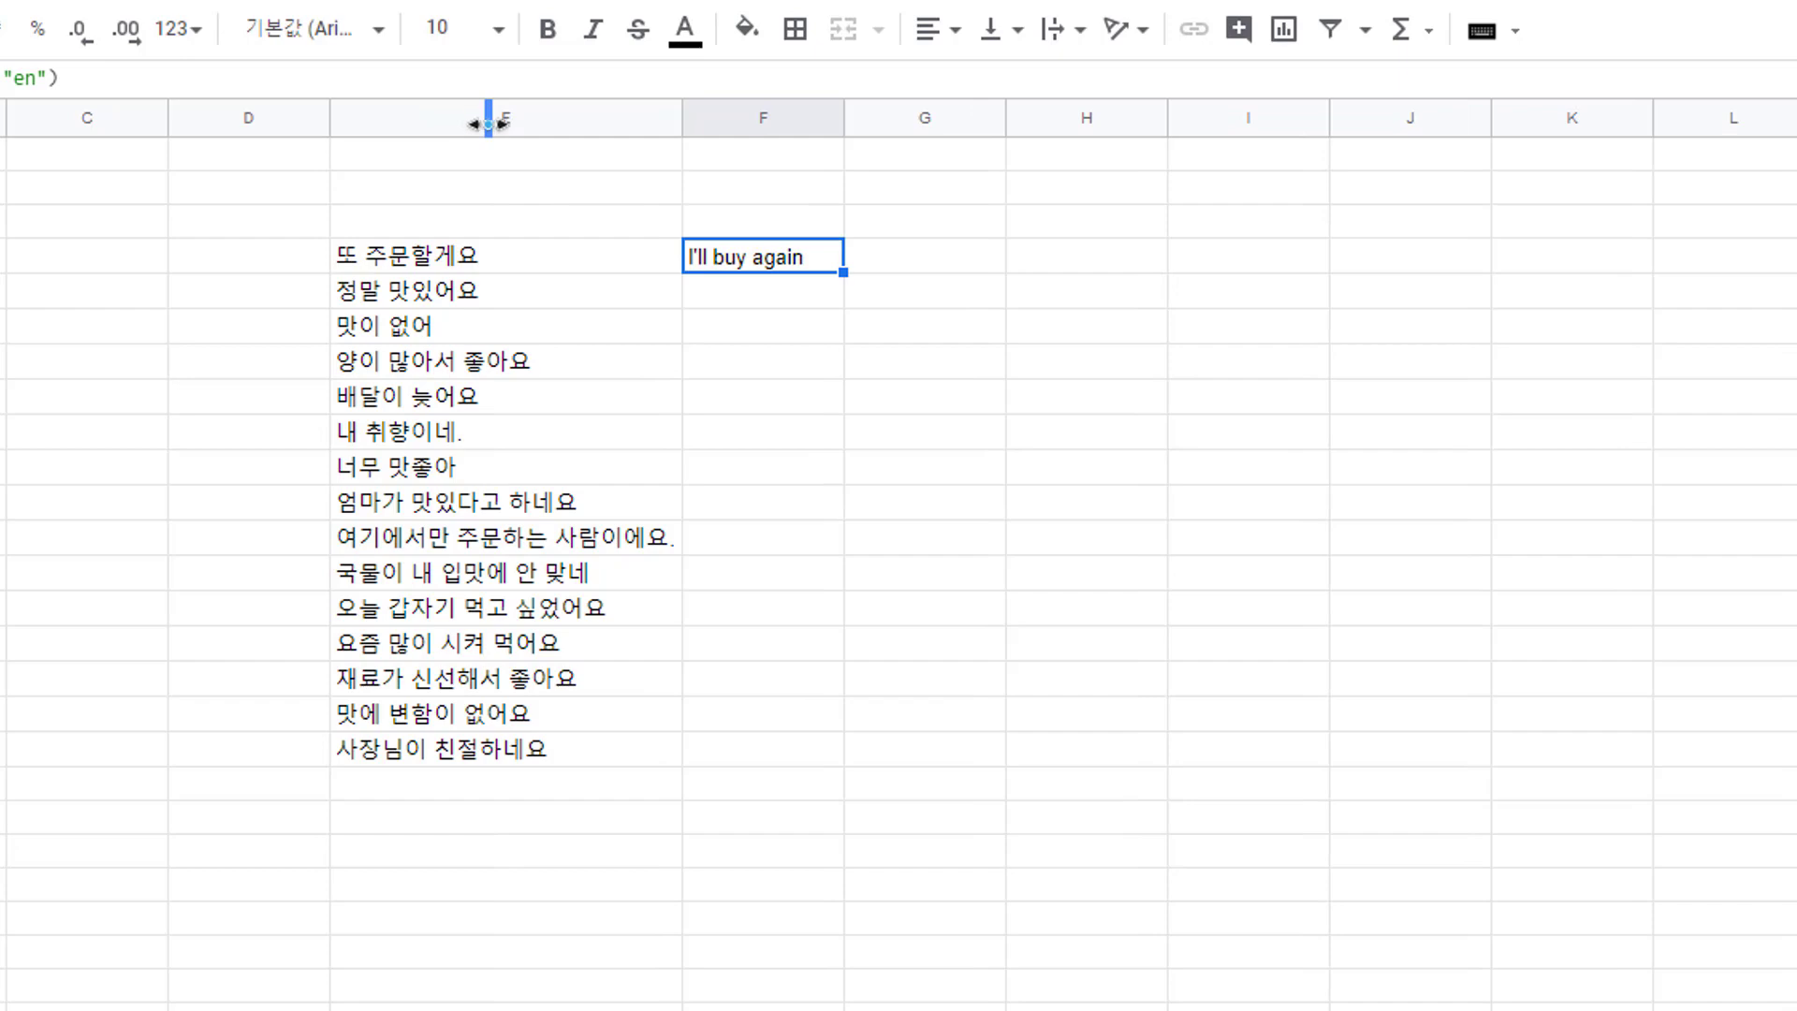
double_click(843, 273)
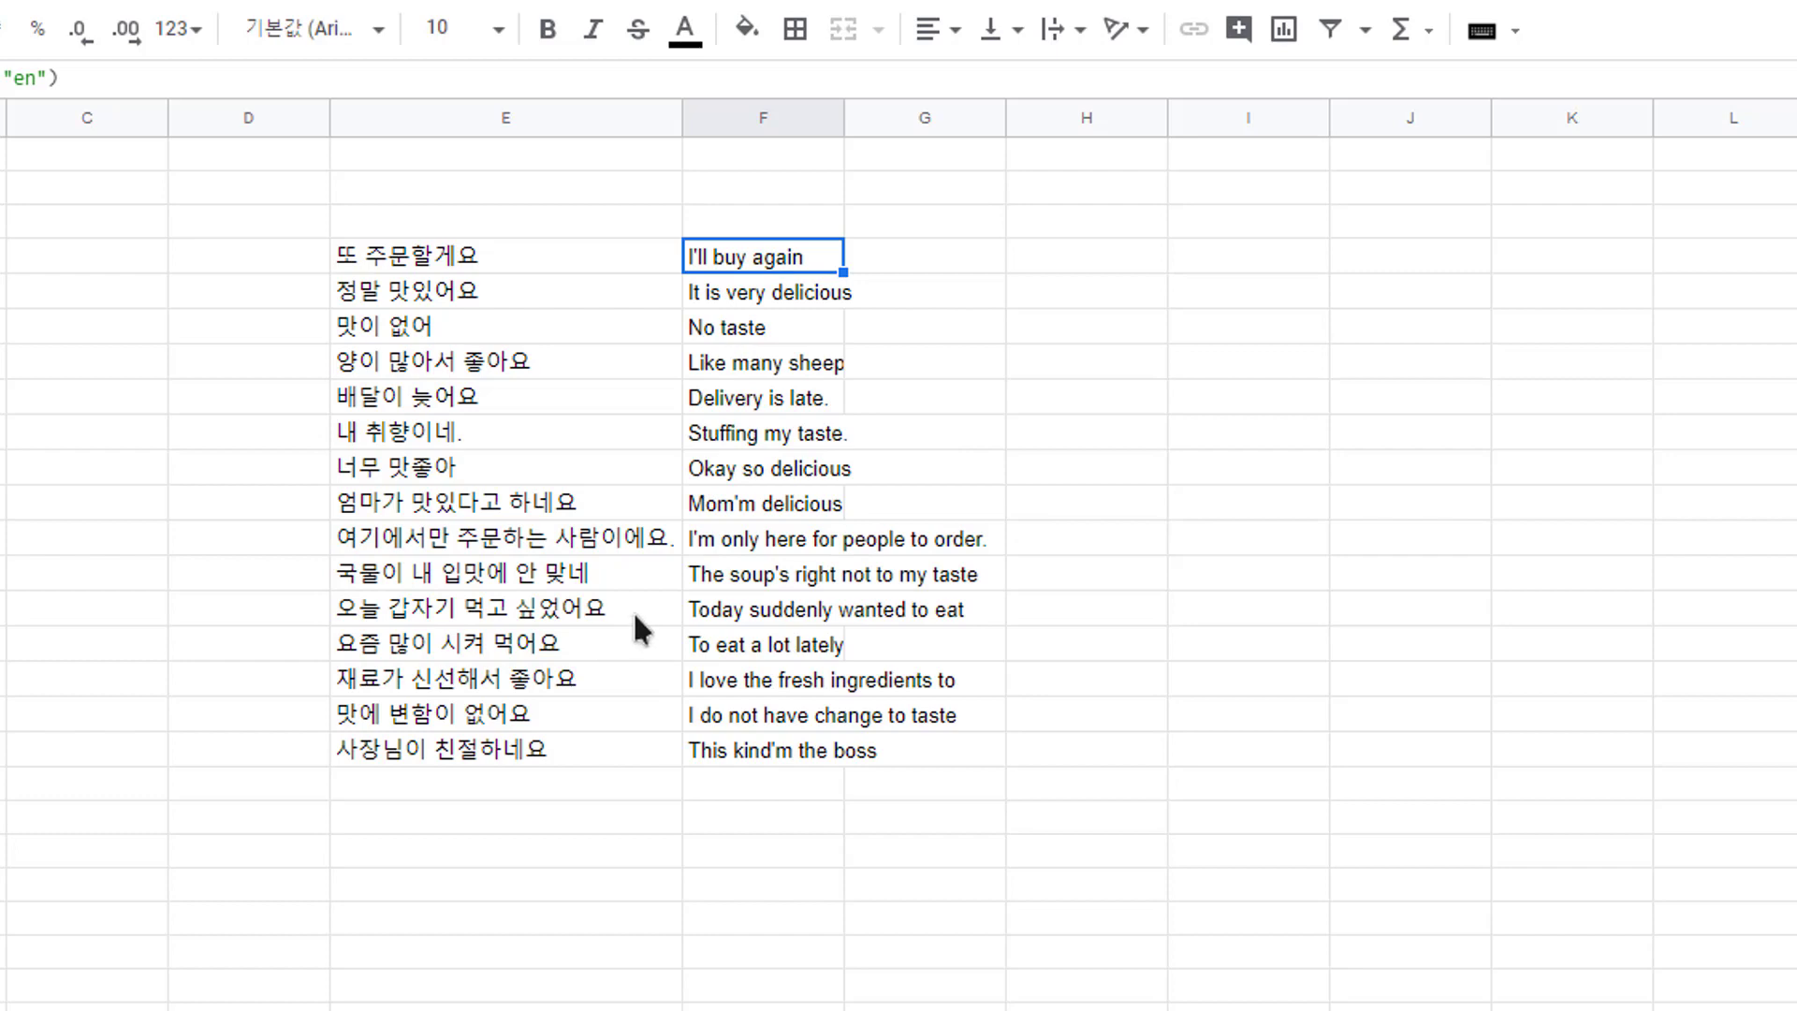
left_click(483, 744)
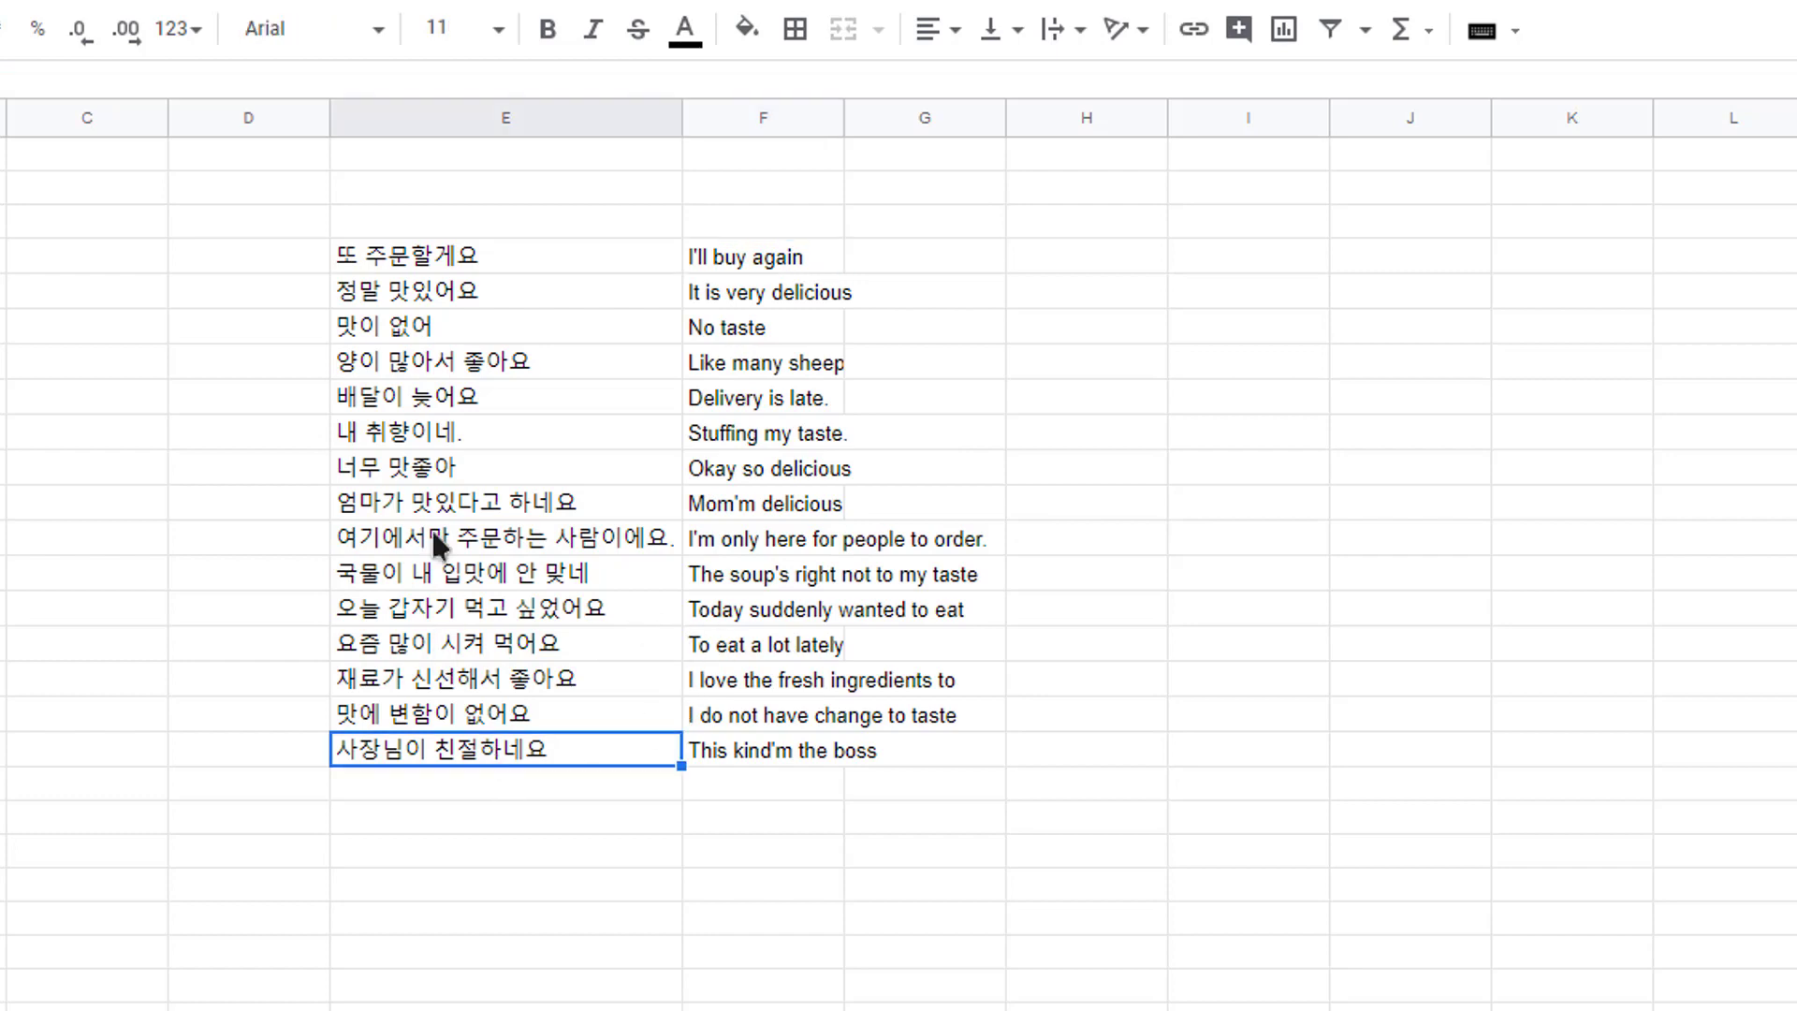
left_click(473, 921)
left_click(474, 1005)
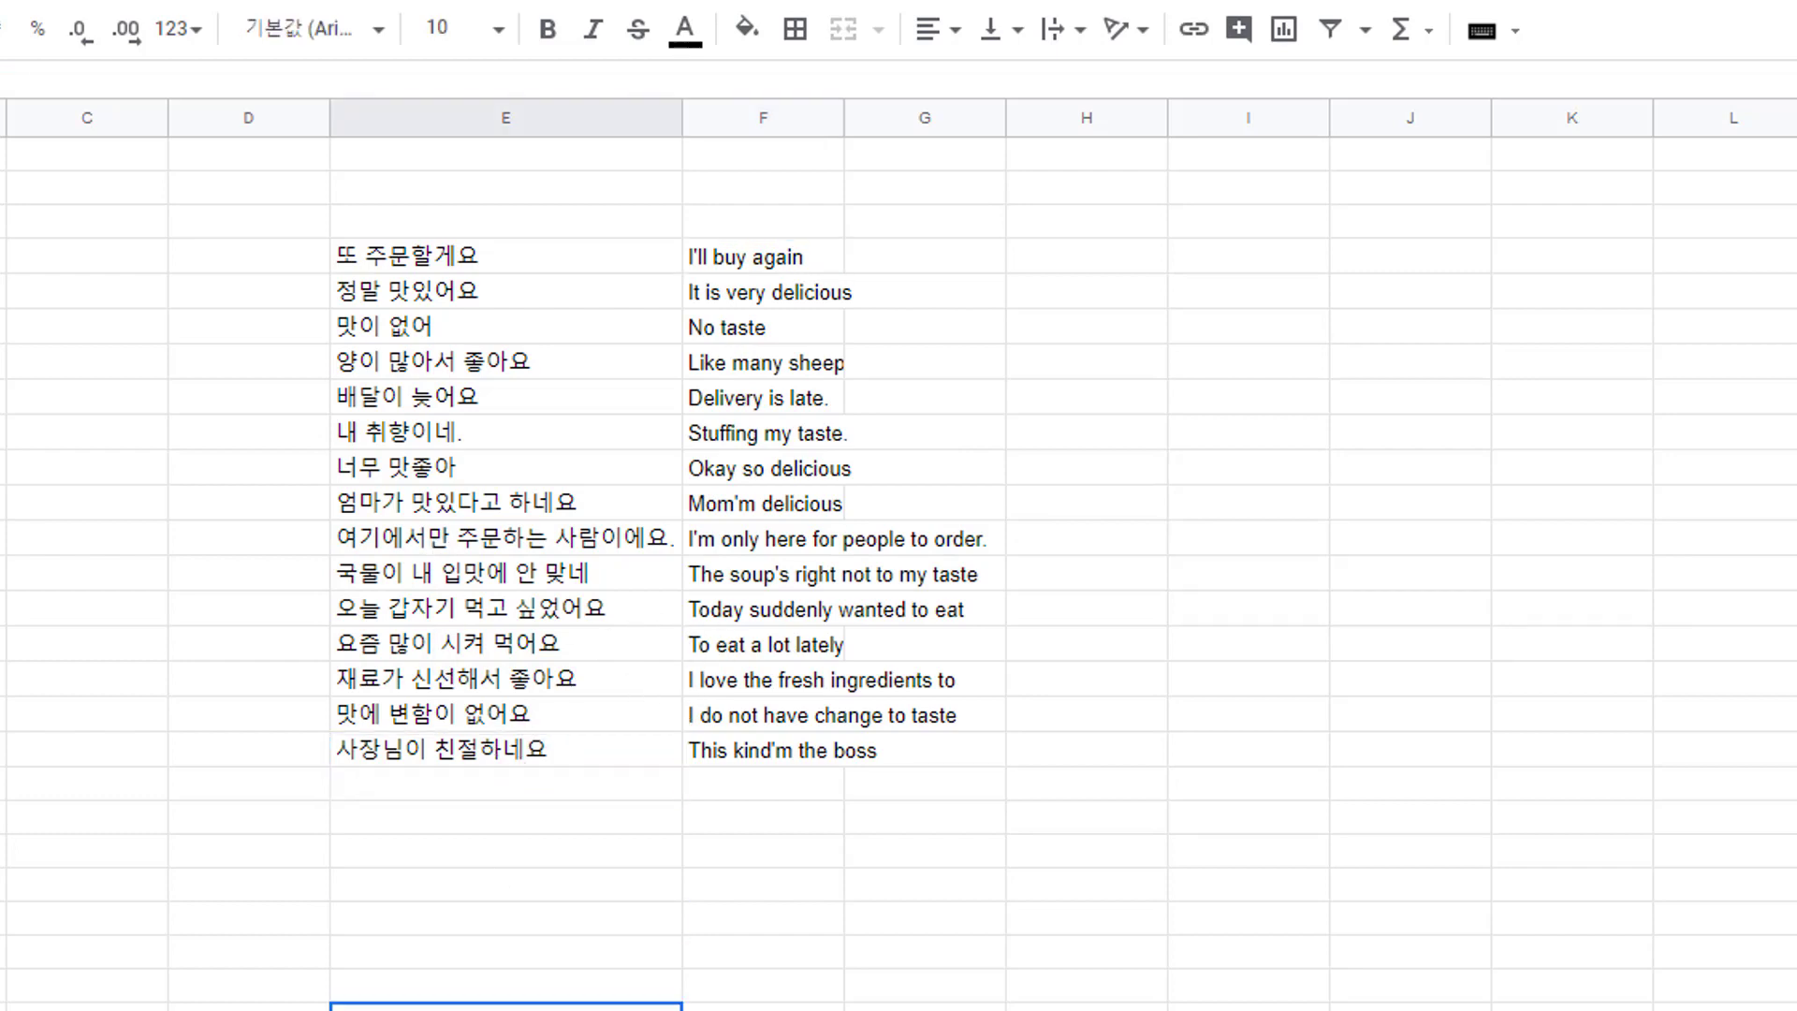
left_click(768, 747)
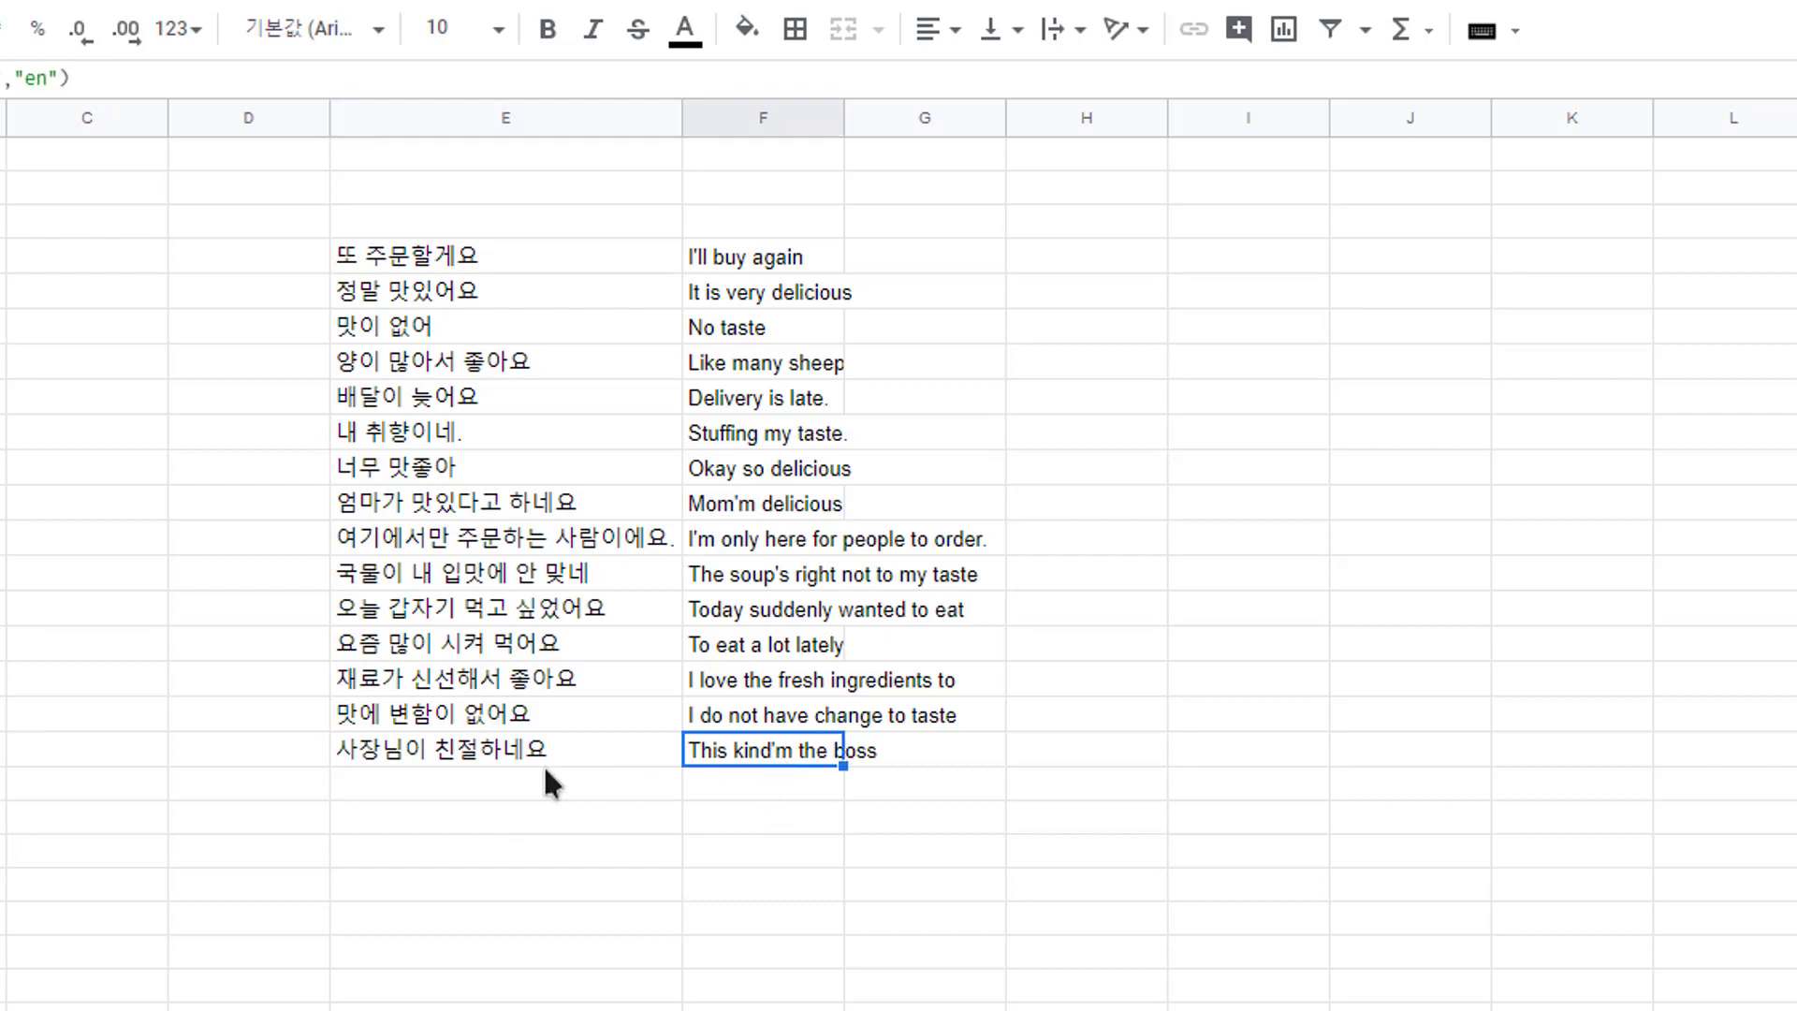
Replace the review 너무 맛좋아 with 사랑해
left_click(380, 463)
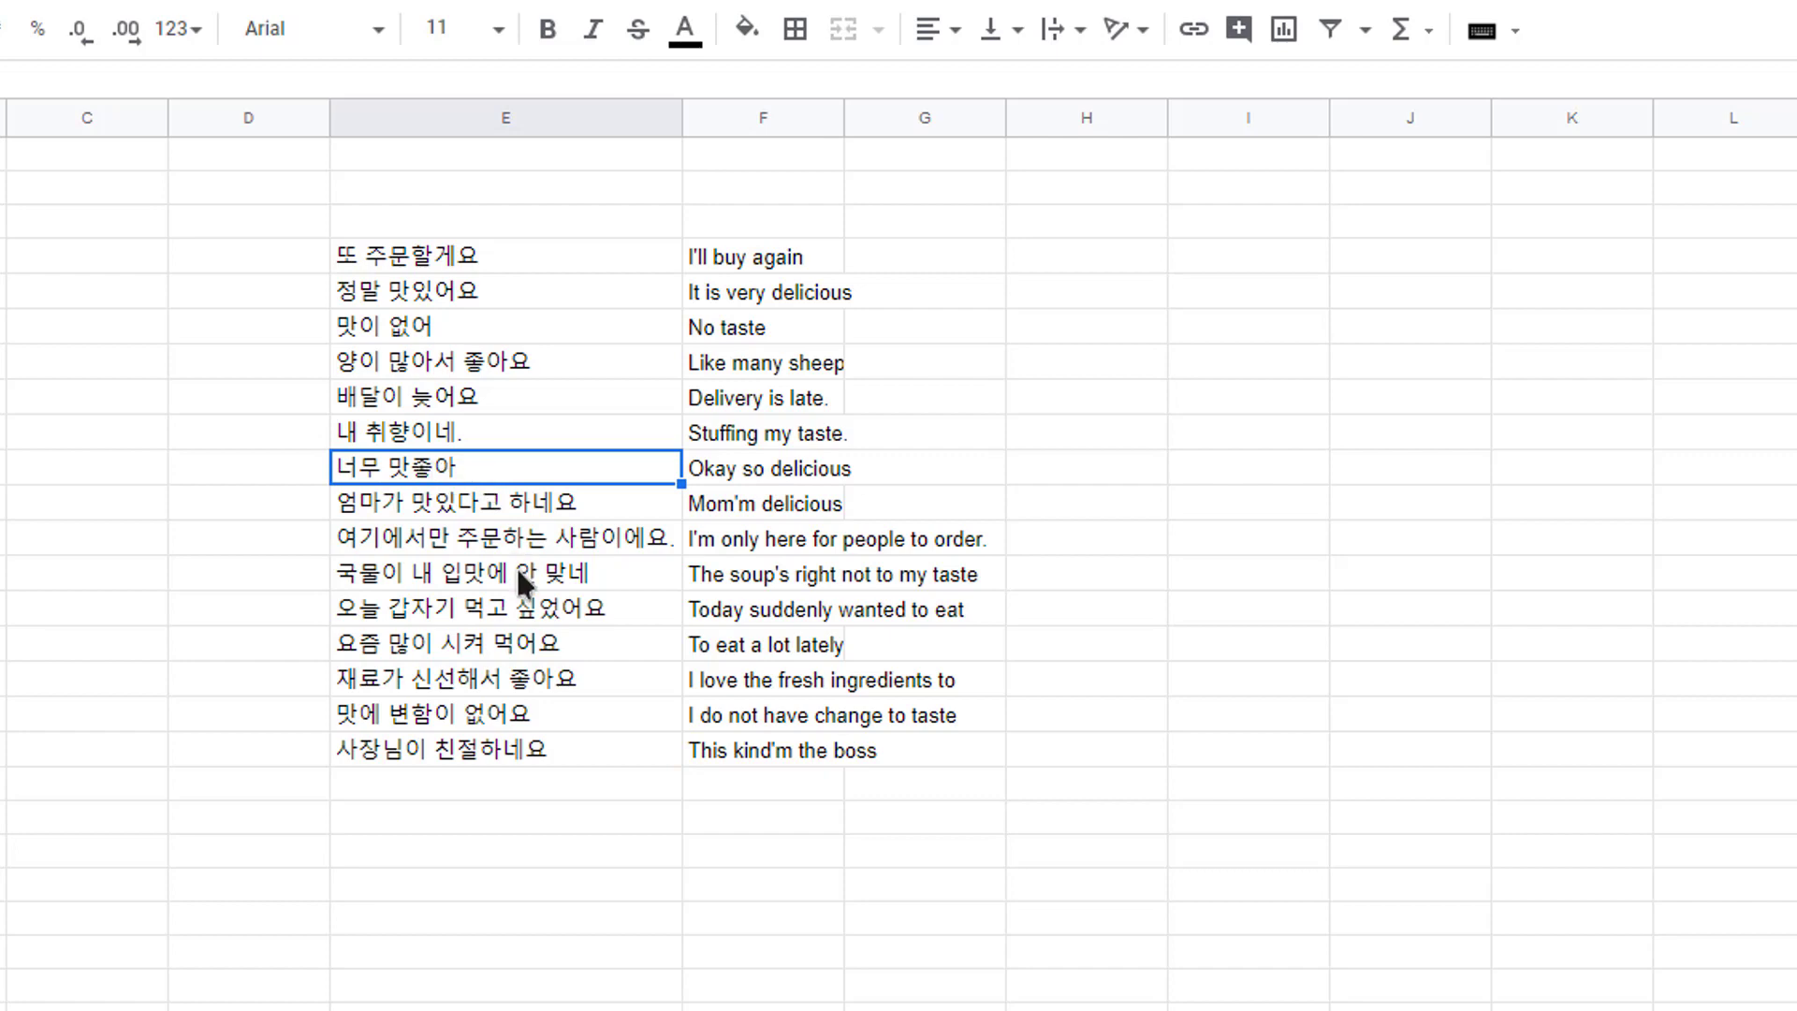
type("tkfkgdo")
key("Return")
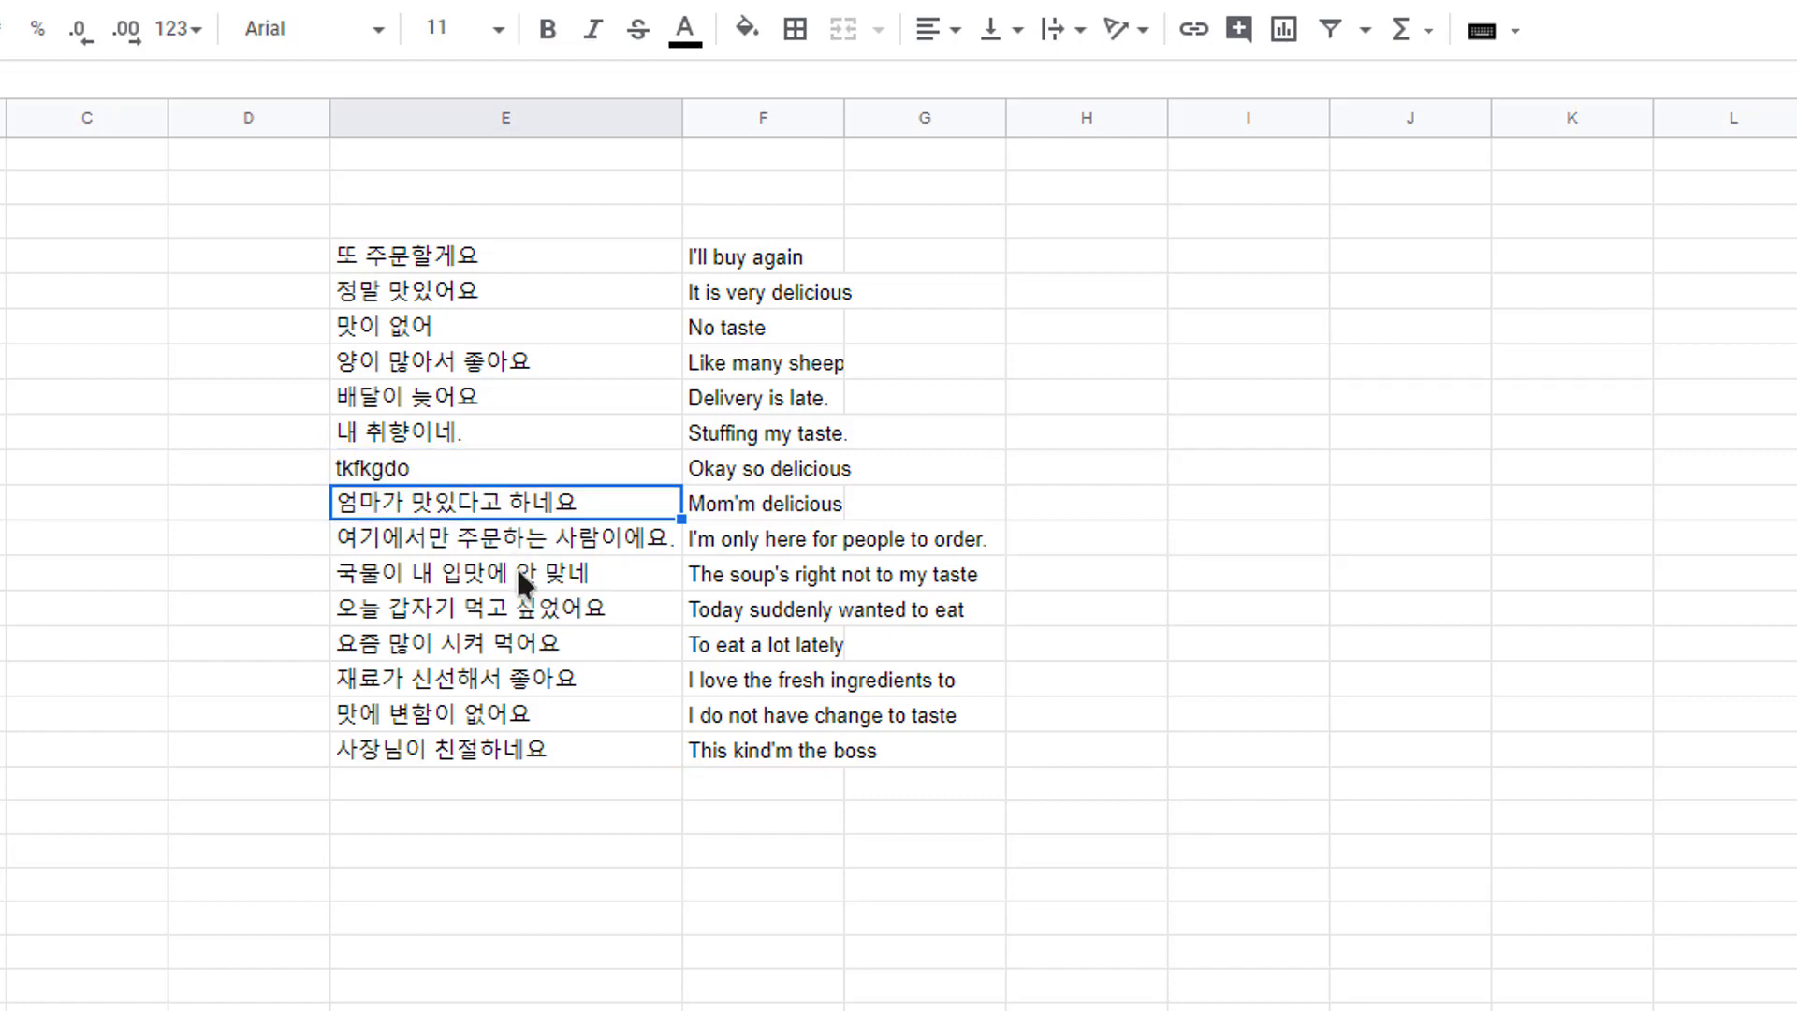
key("Up")
type("살")
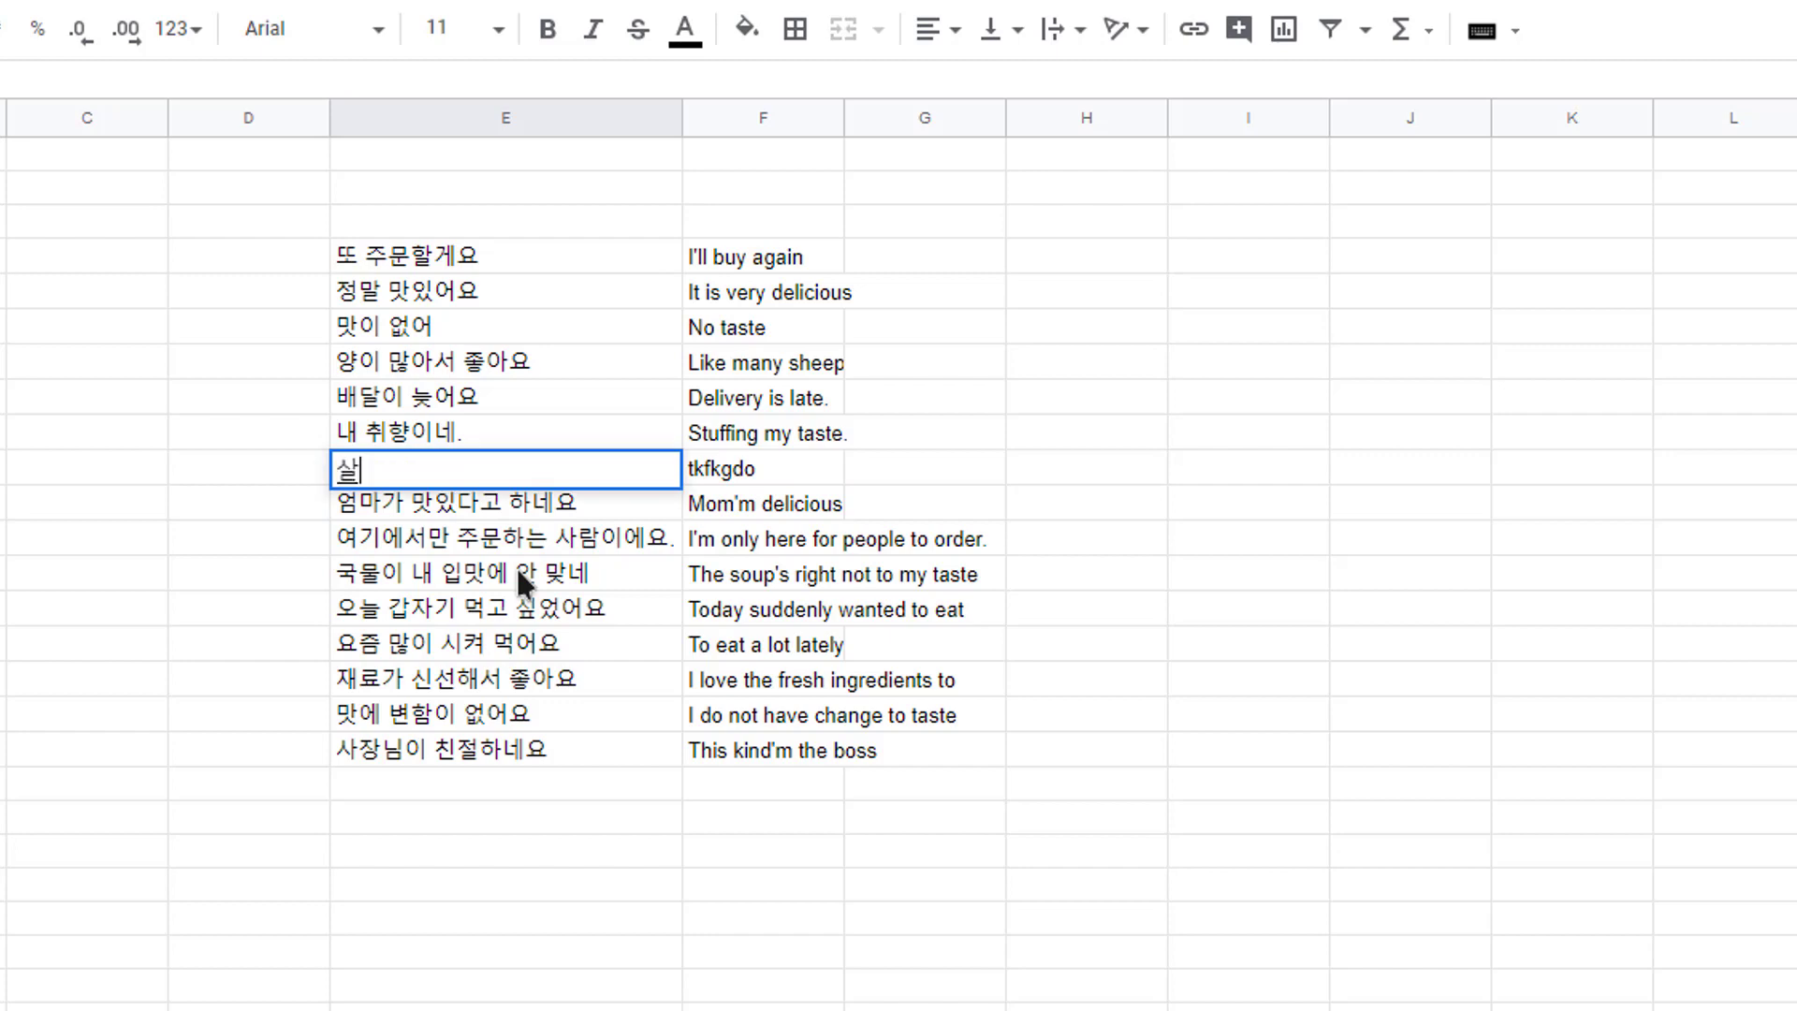
type("랑해")
key("Return")
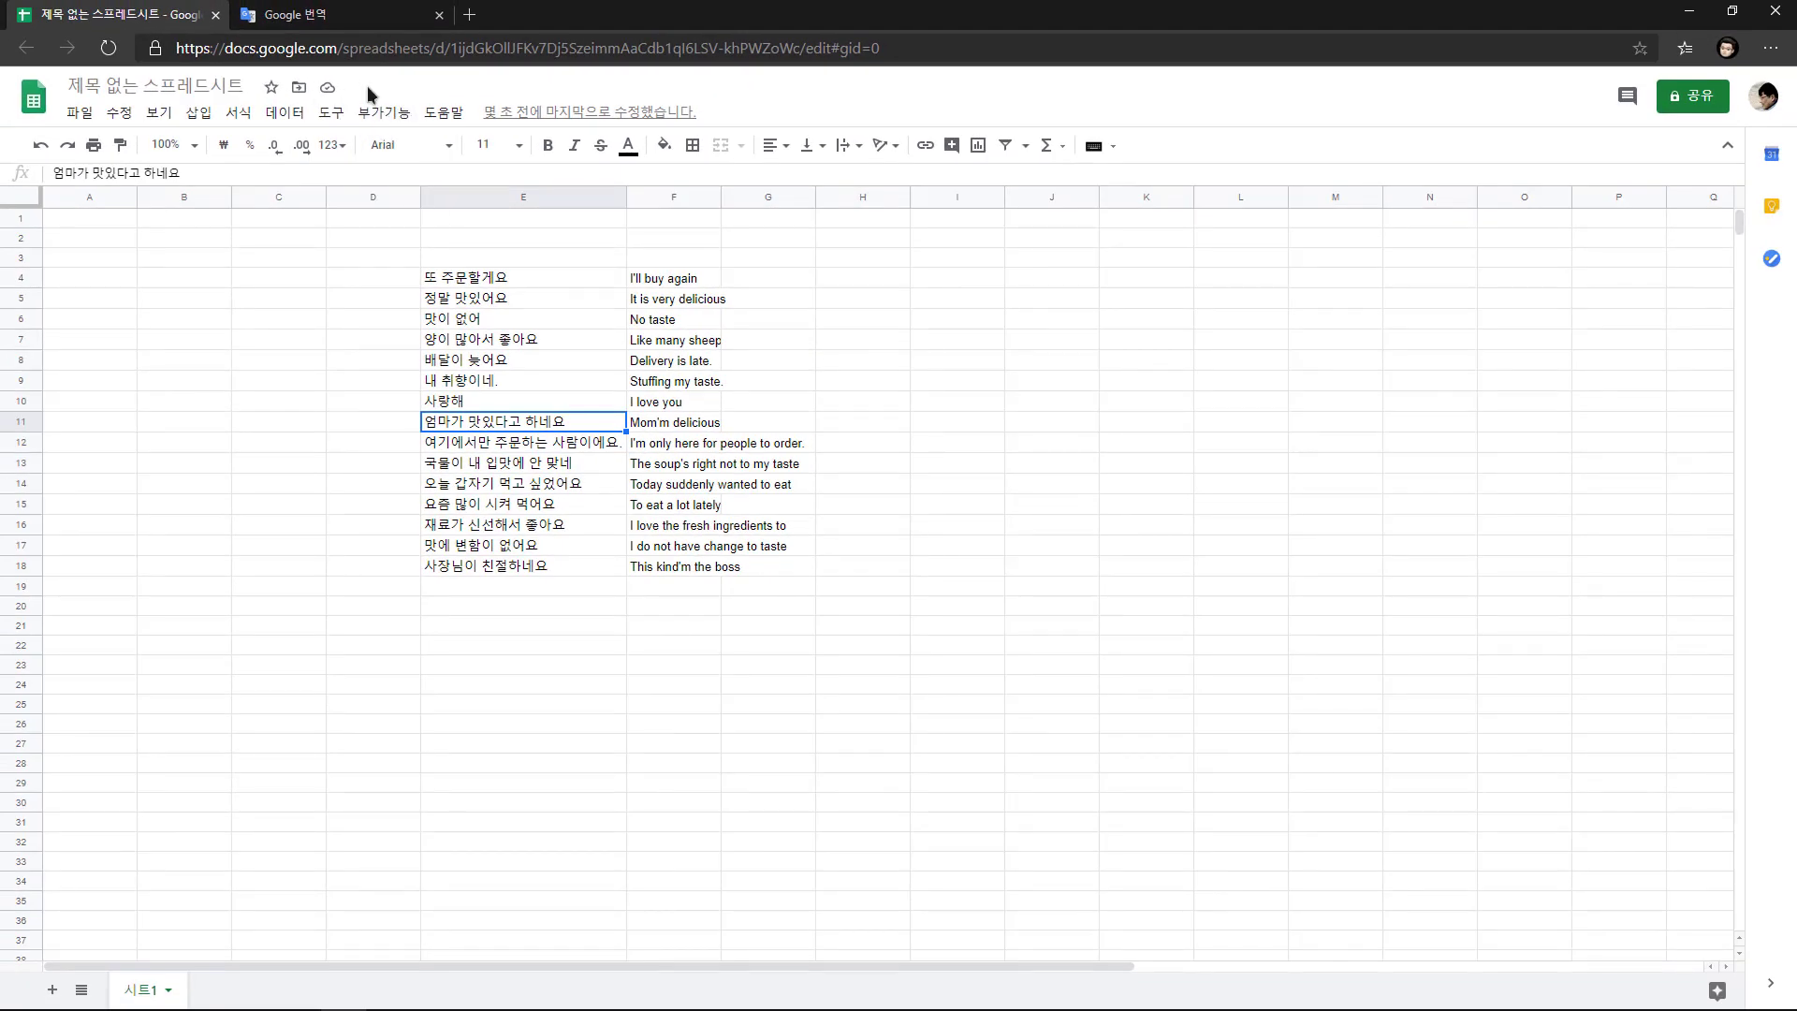
Look over the installed add-ons in the 부가기능 (Add-ons) menu, then close it
left_click(372, 113)
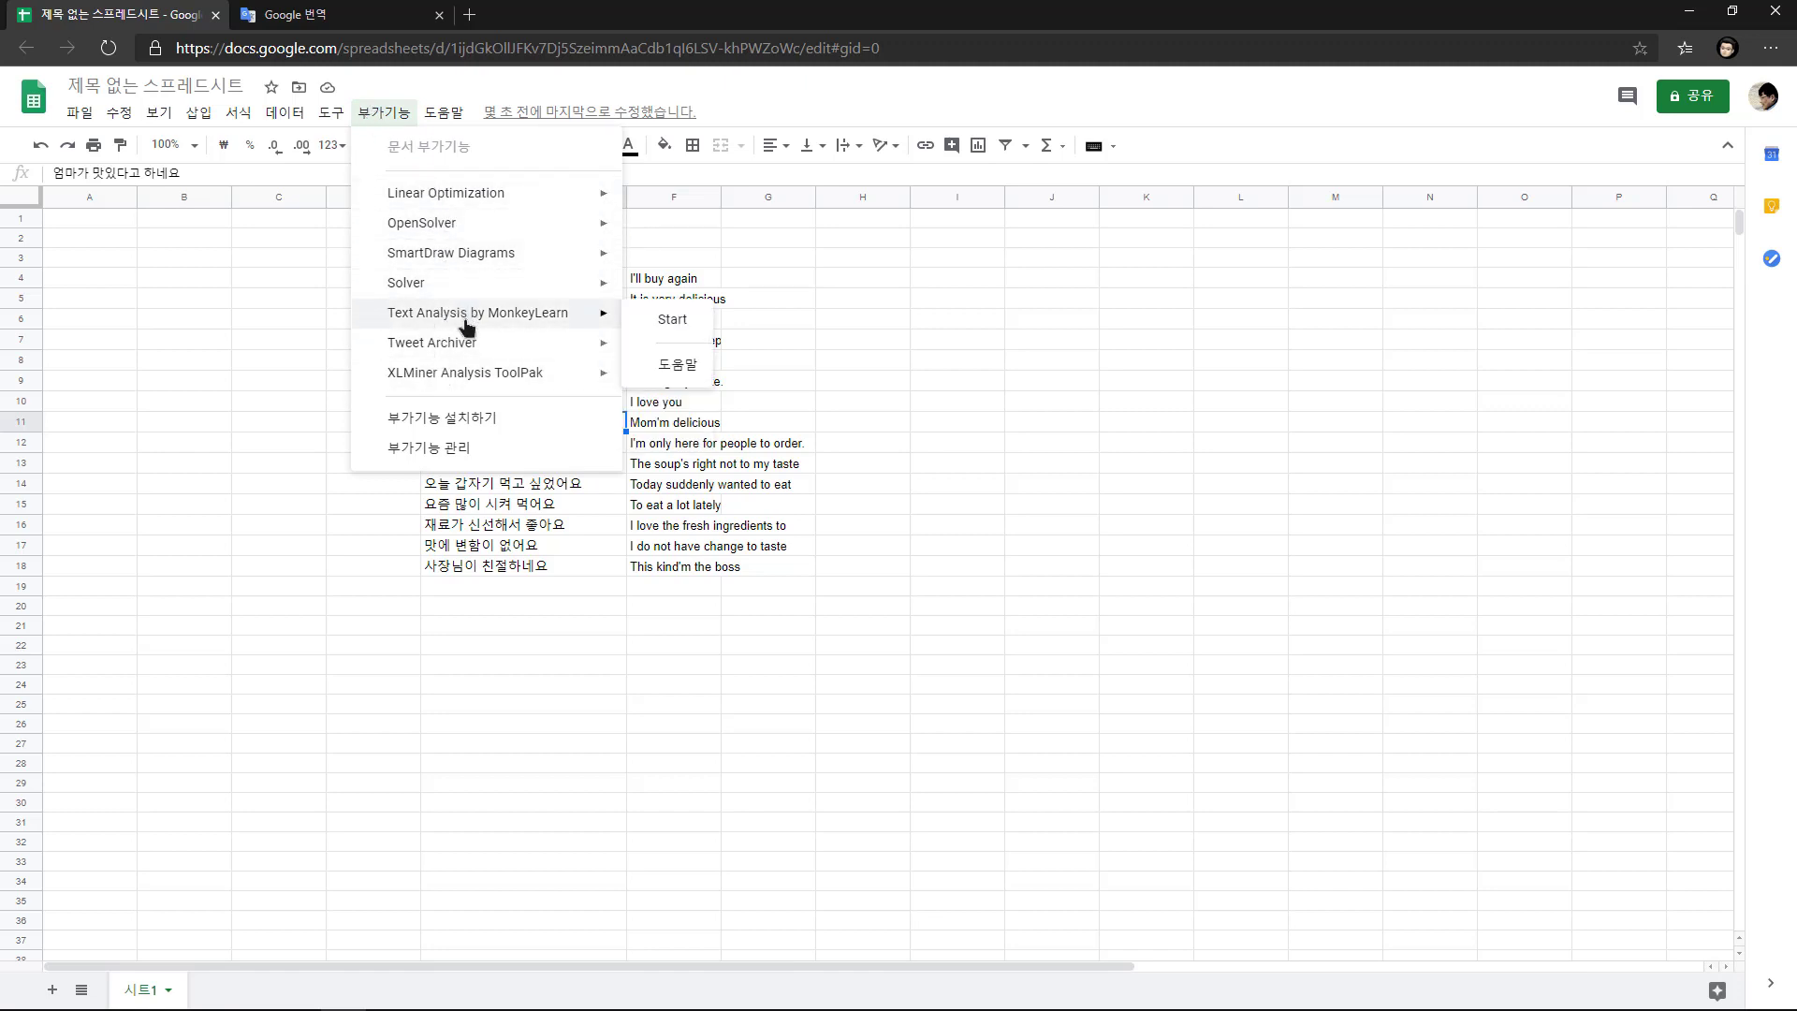
mouse_move(421, 223)
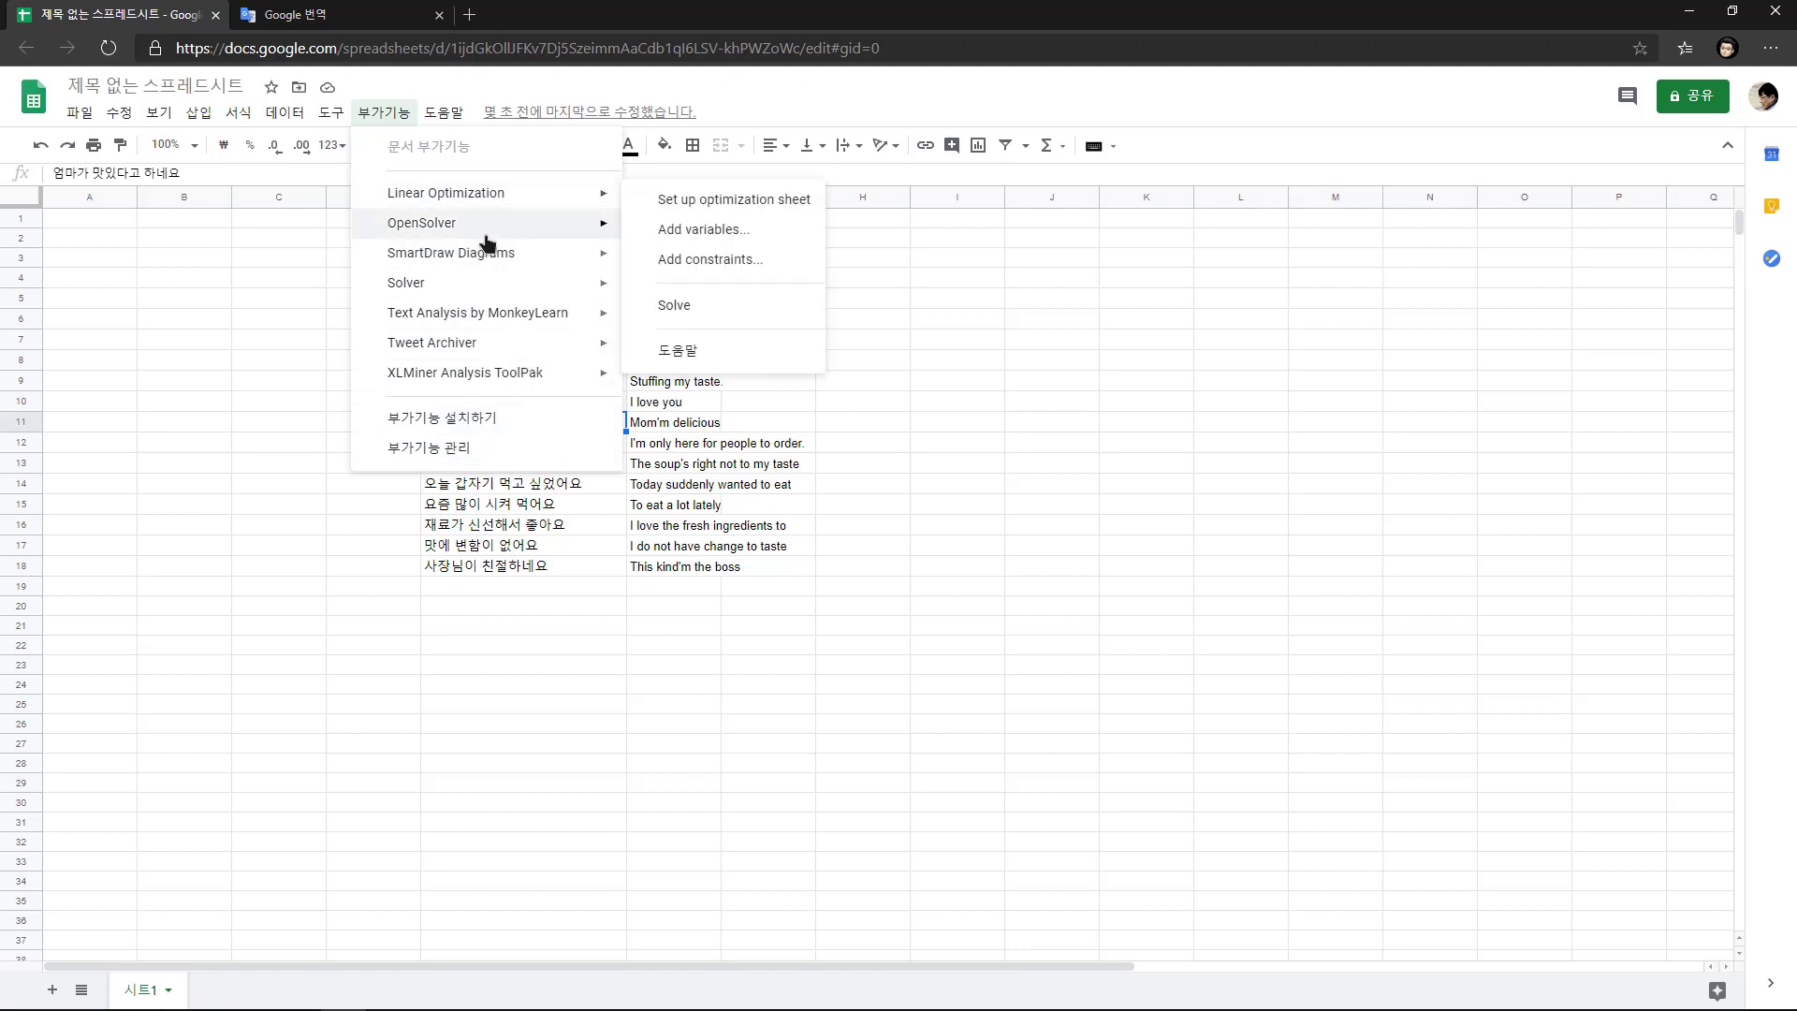
left_click(301, 343)
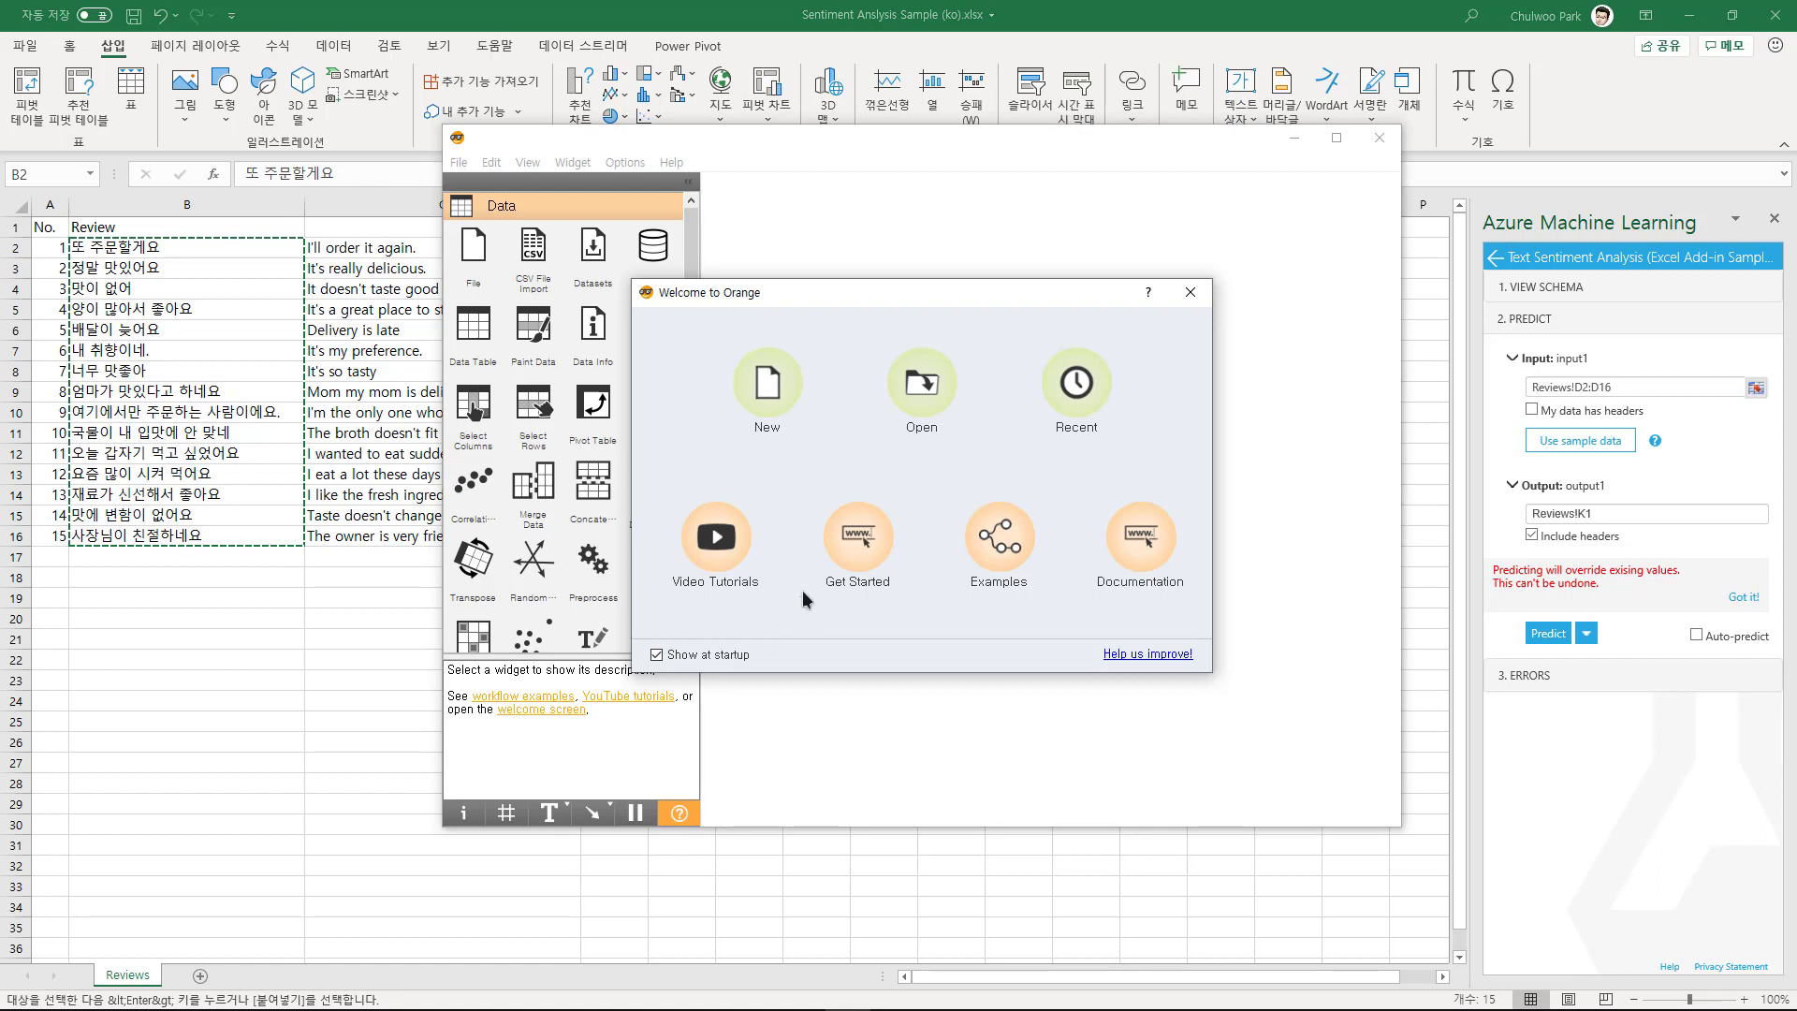
Close Orange's welcome dialog for a blank workflow, dismiss the widget search, and minimise Orange
left_click(750, 399)
right_click(797, 385)
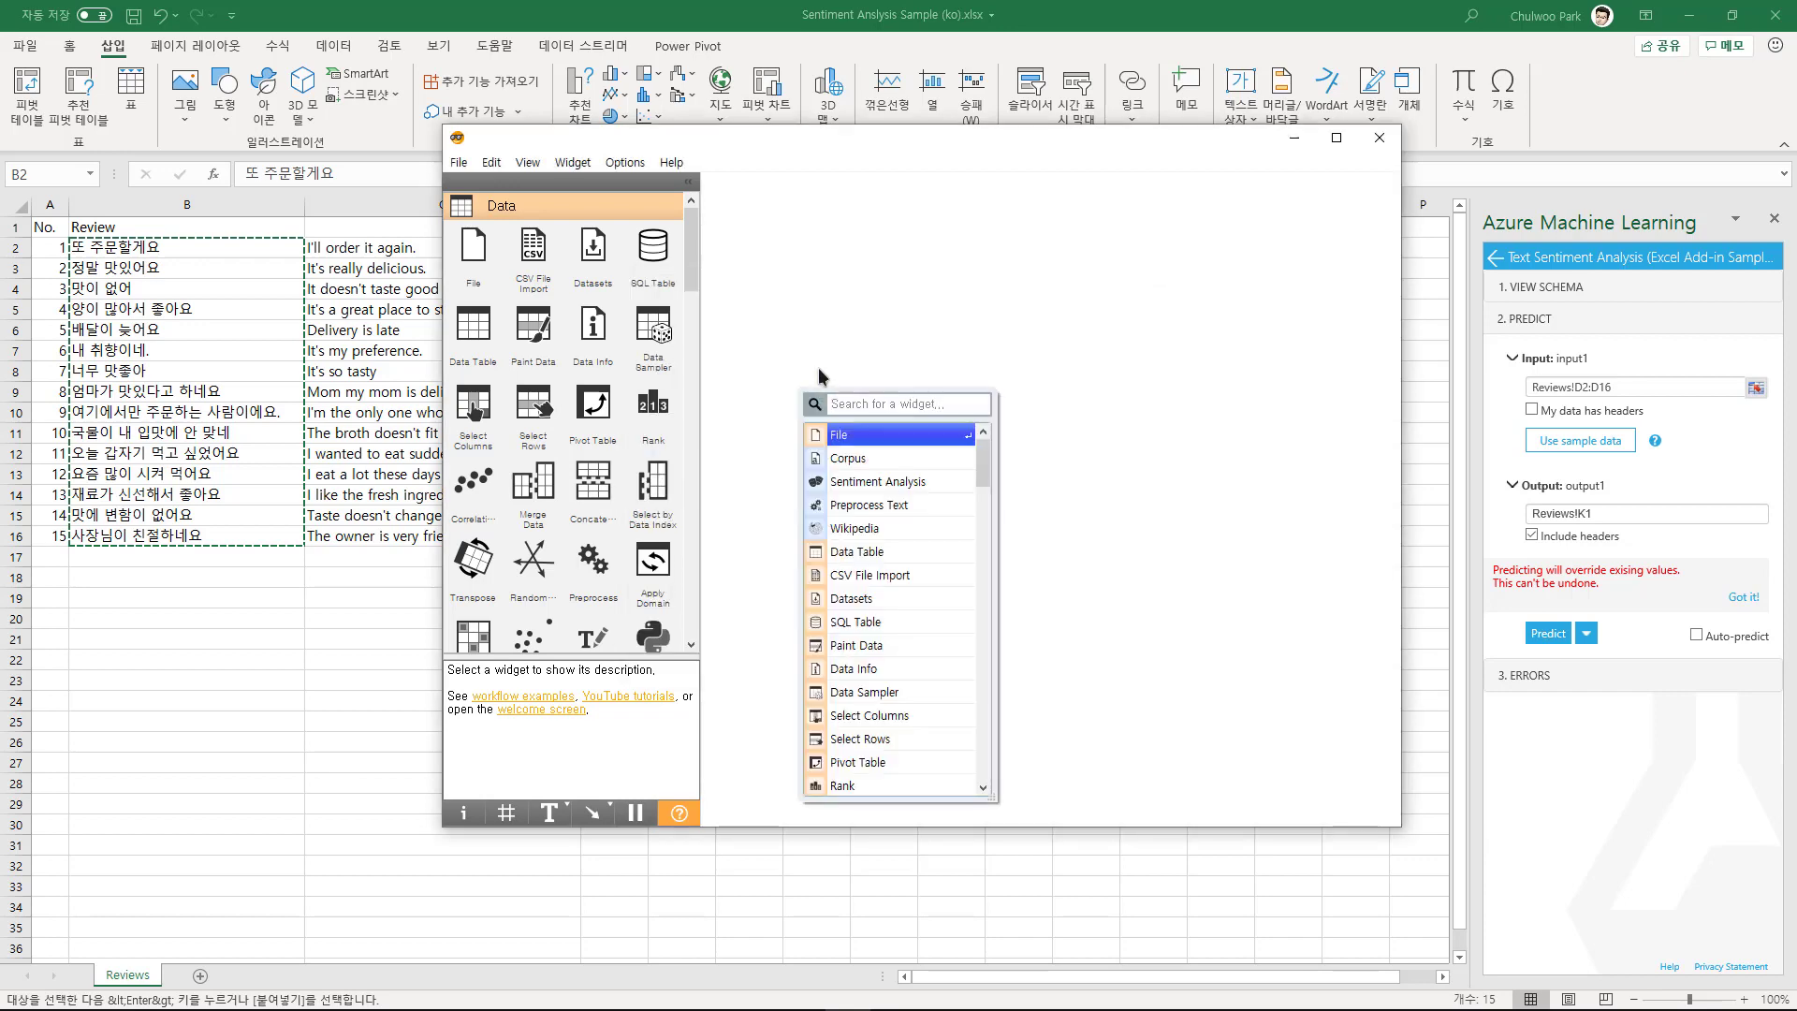
left_click(799, 329)
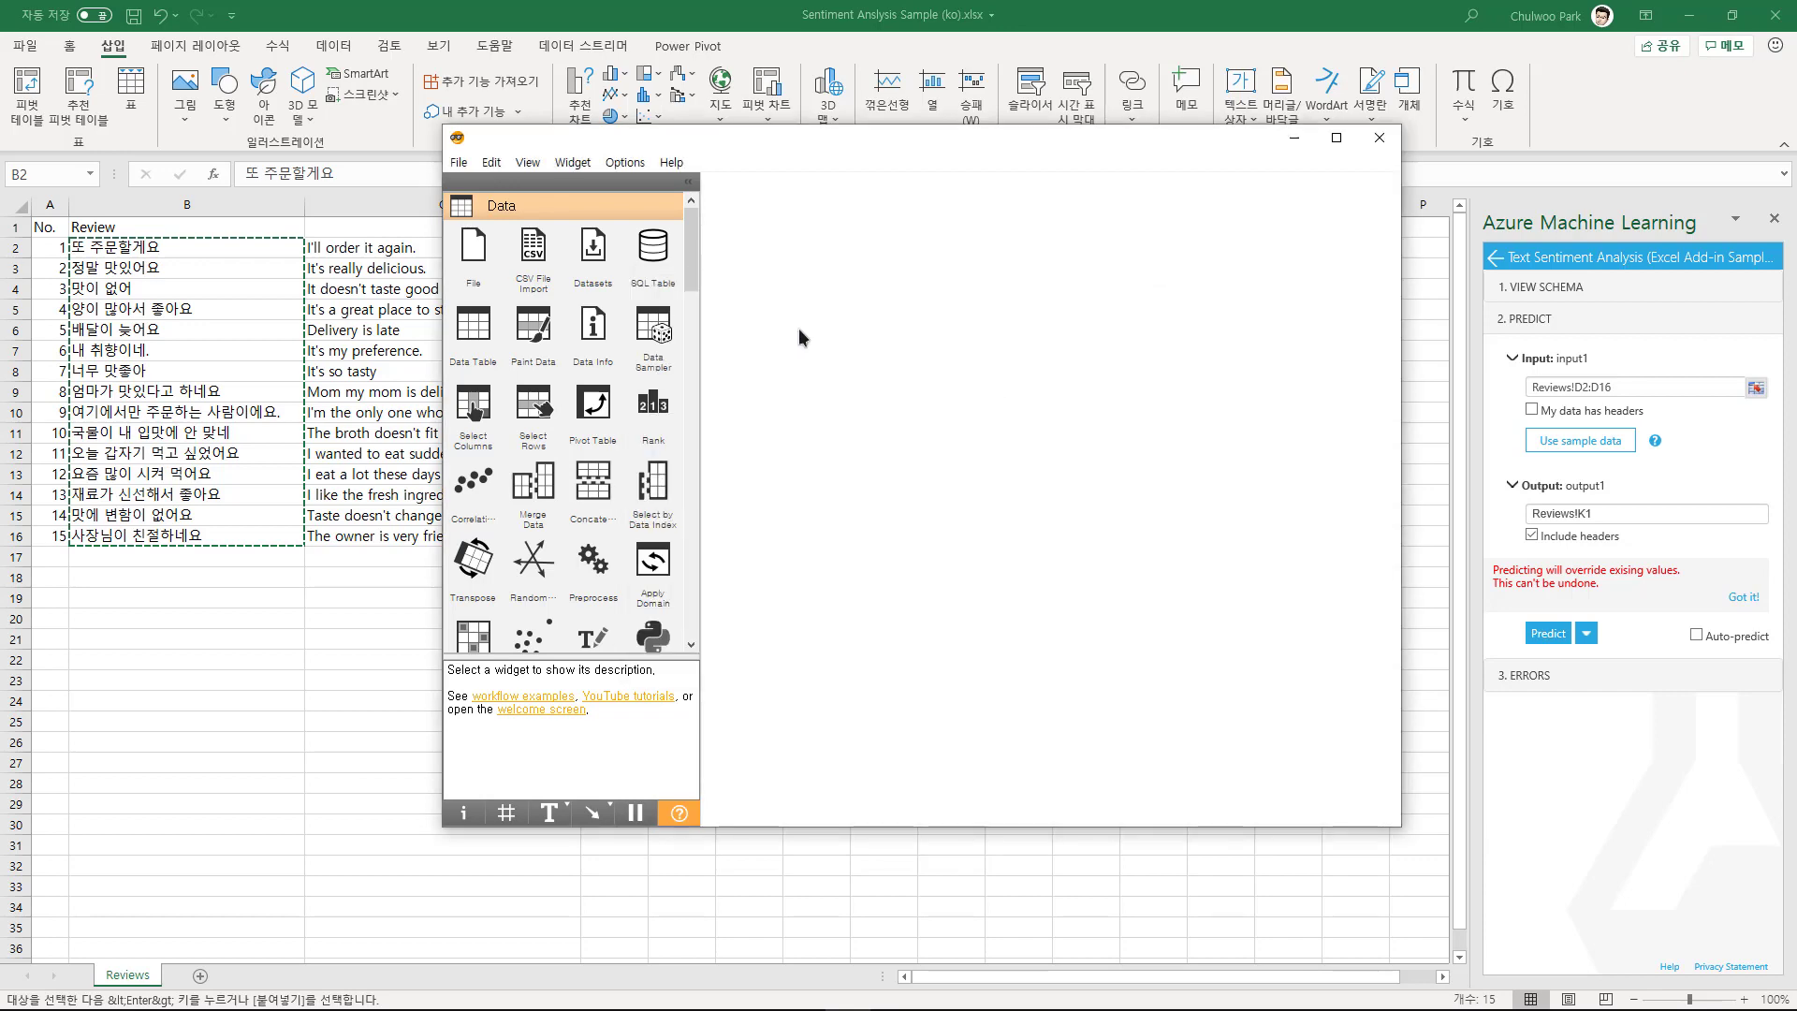
left_click(265, 379)
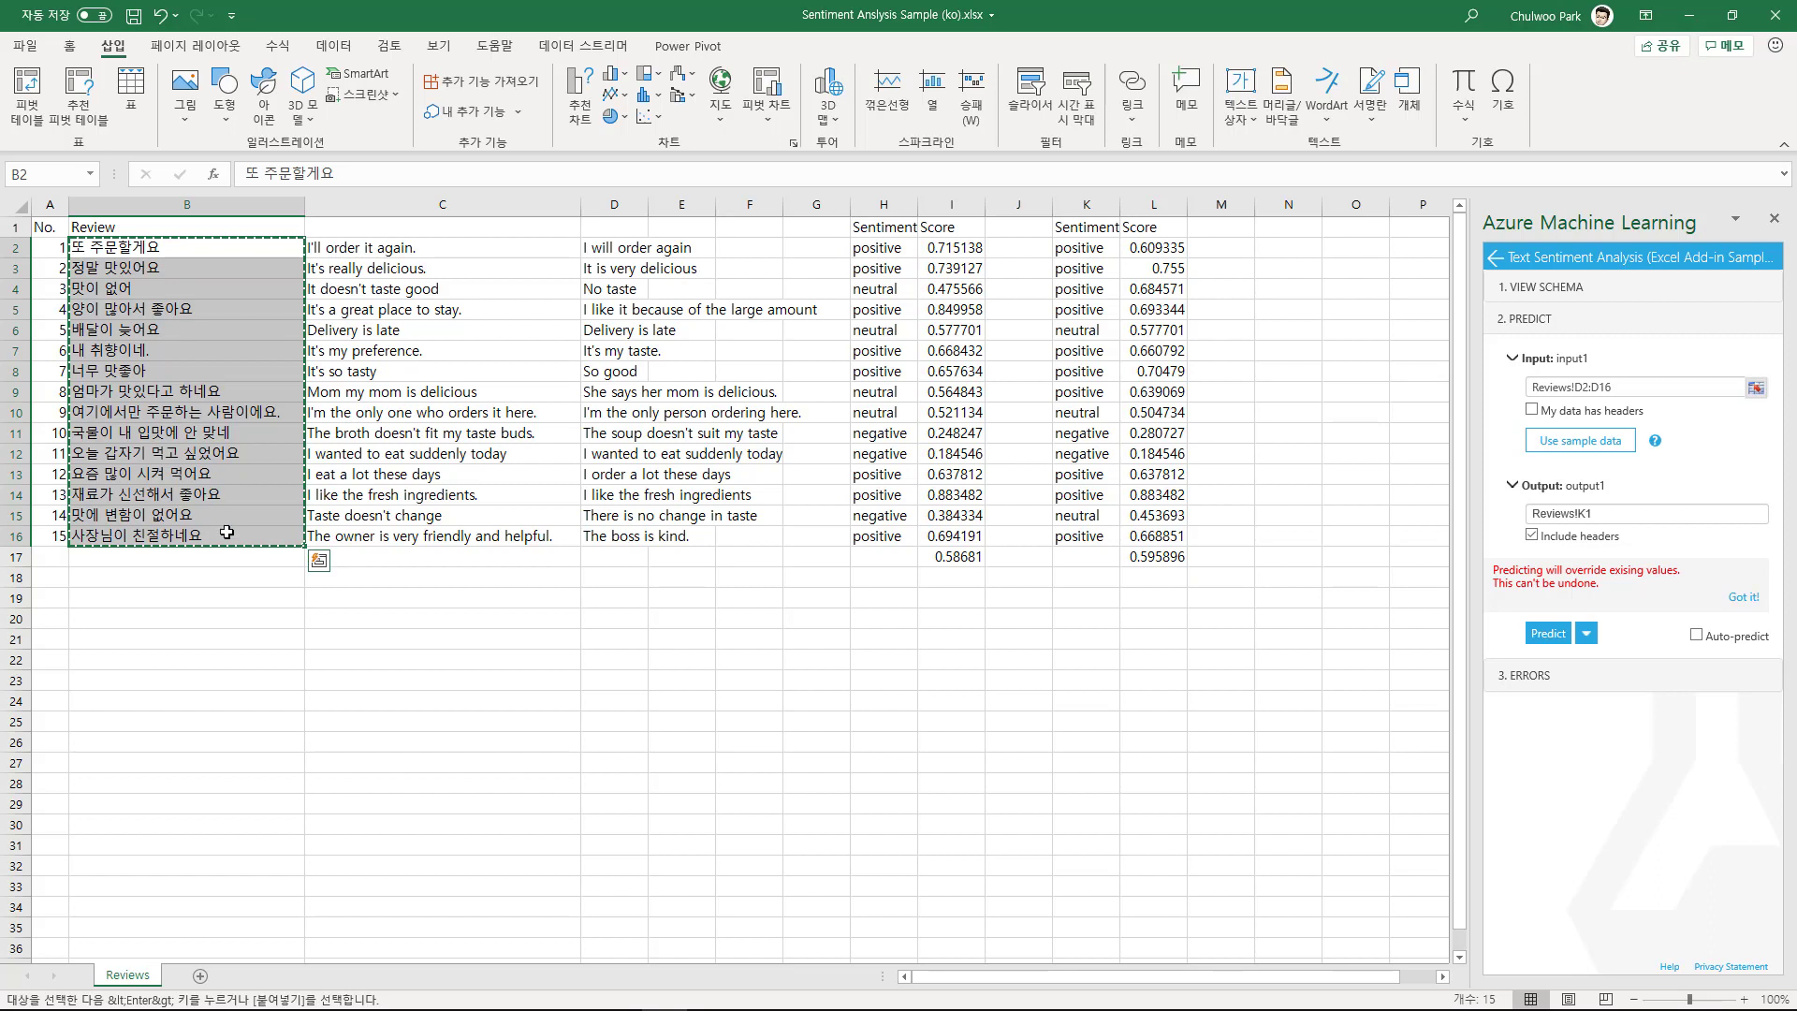
Select both columns of English review translations and check the last of the 15 English reviews
left_click_drag(422, 257, 464, 517)
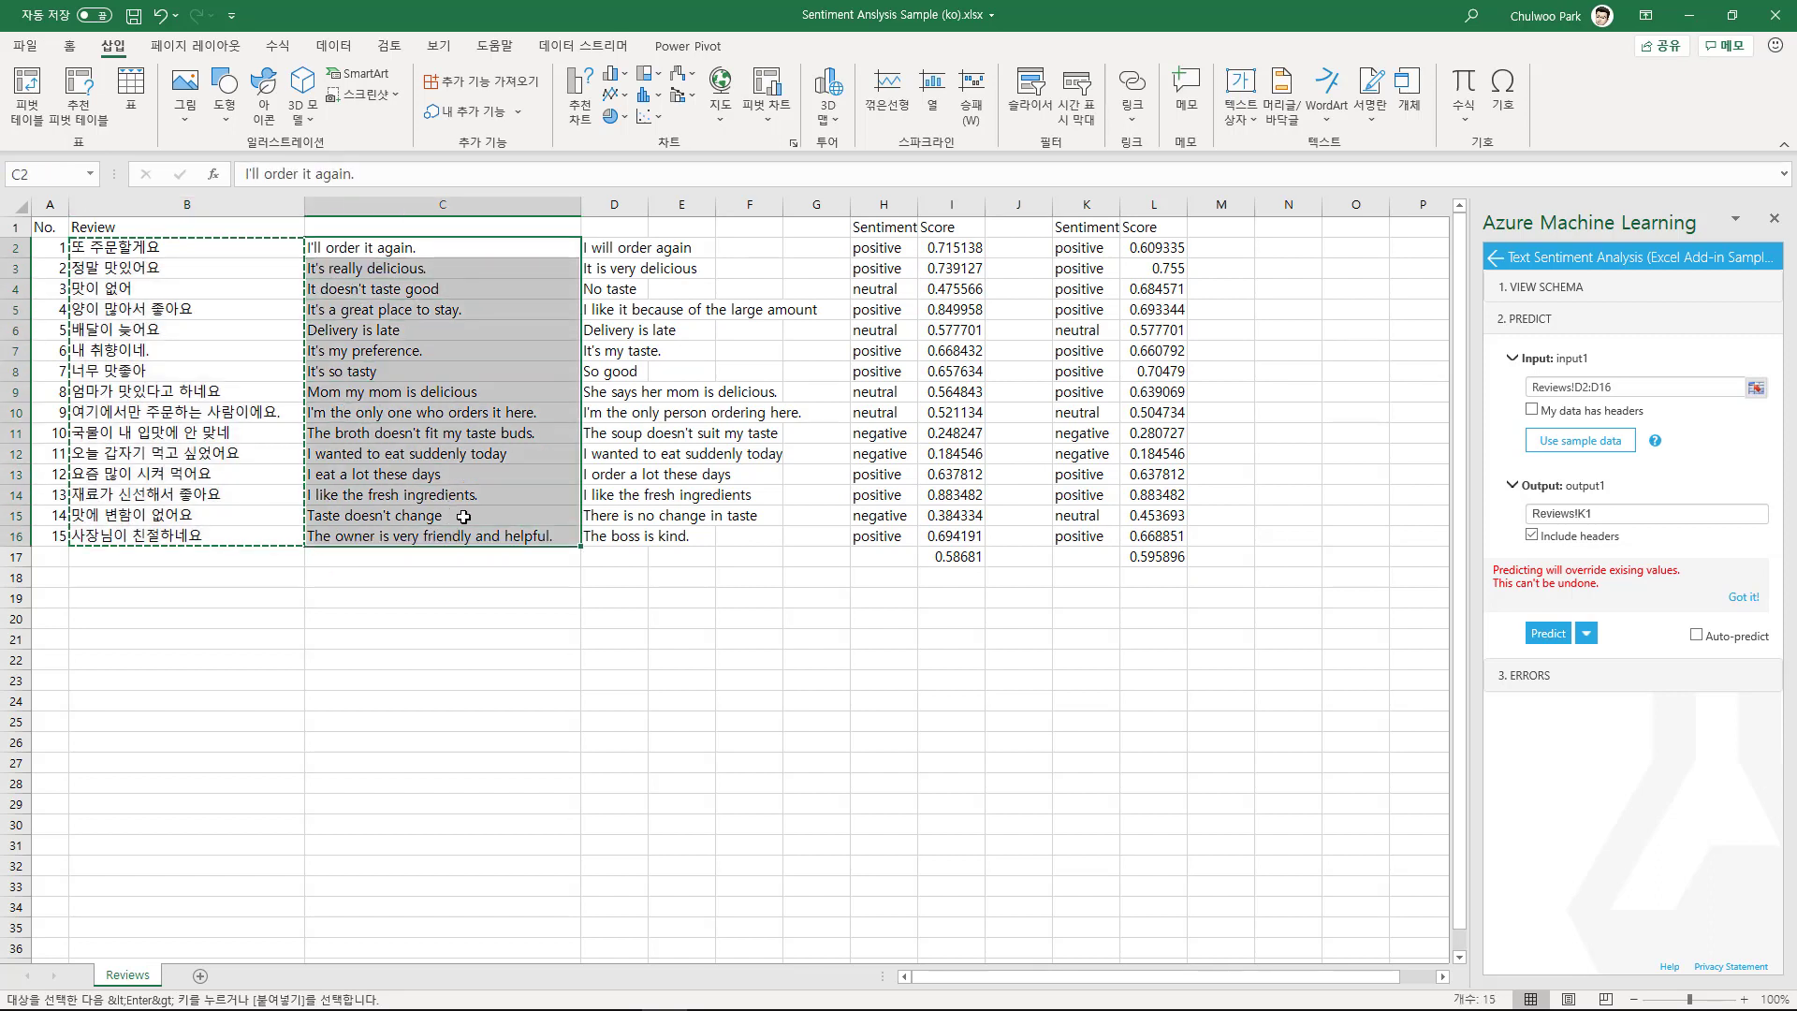
left_click_drag(610, 247, 613, 535)
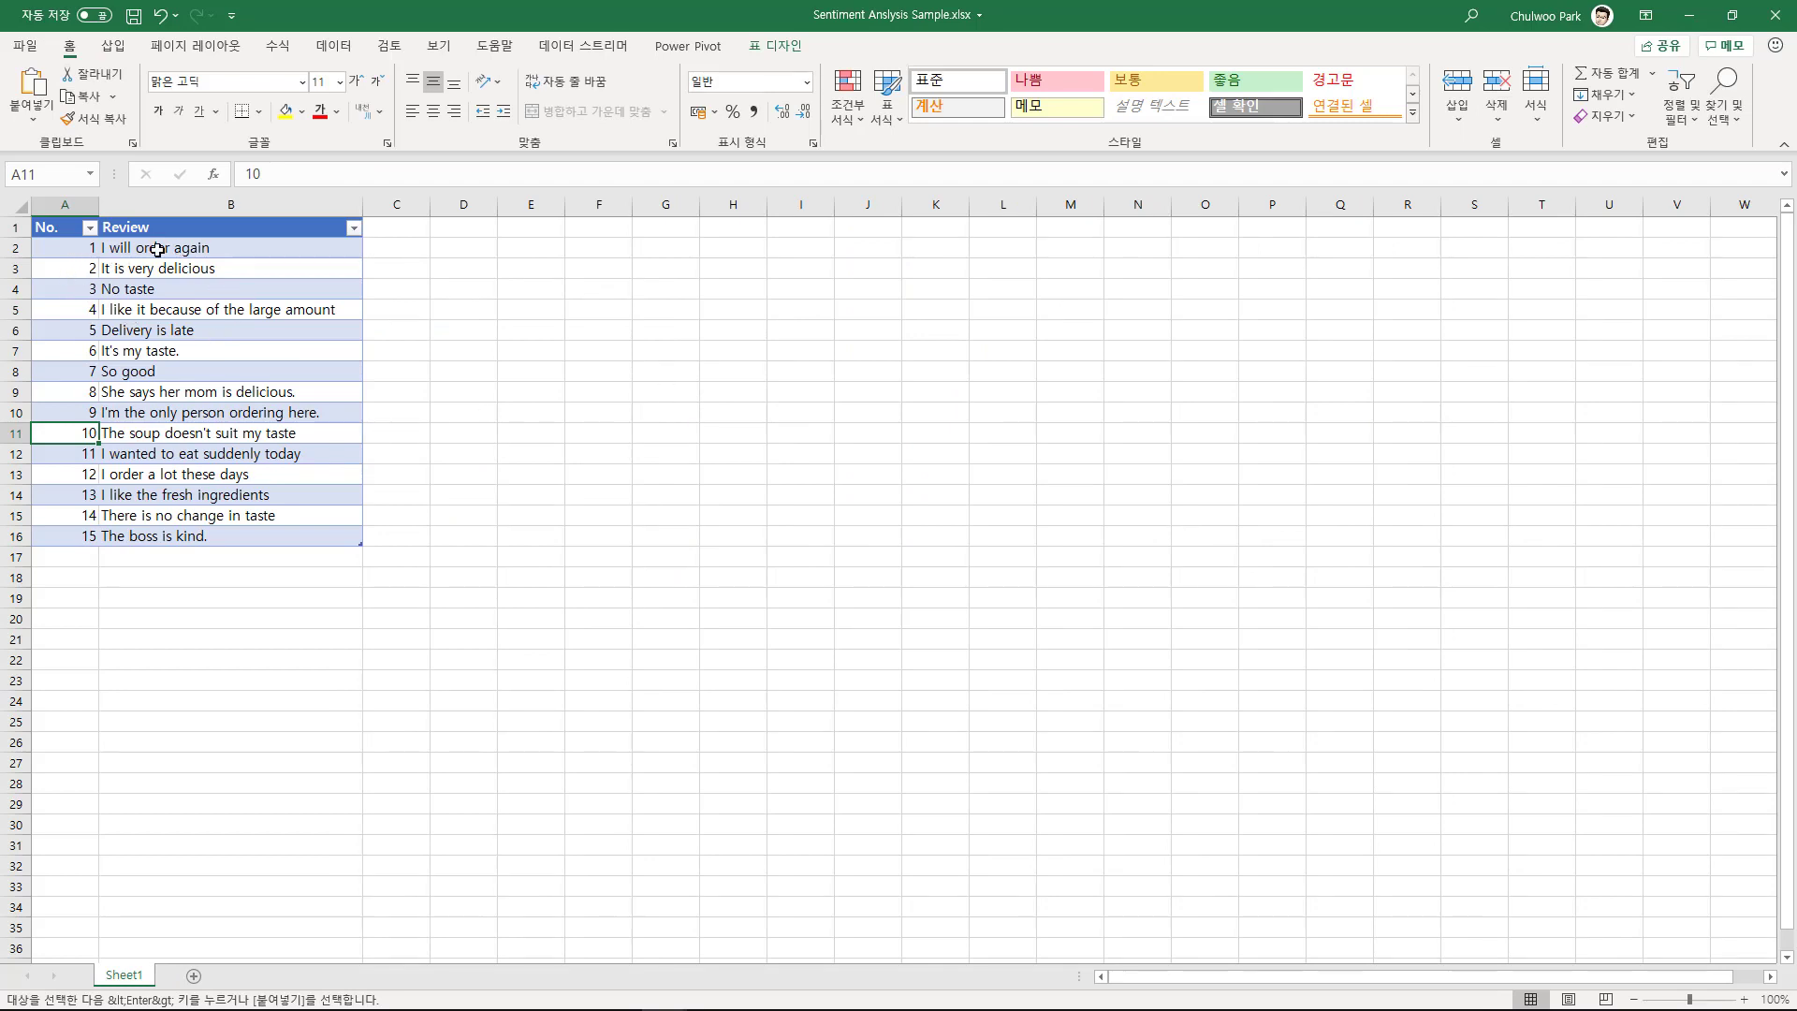
left_click(187, 538)
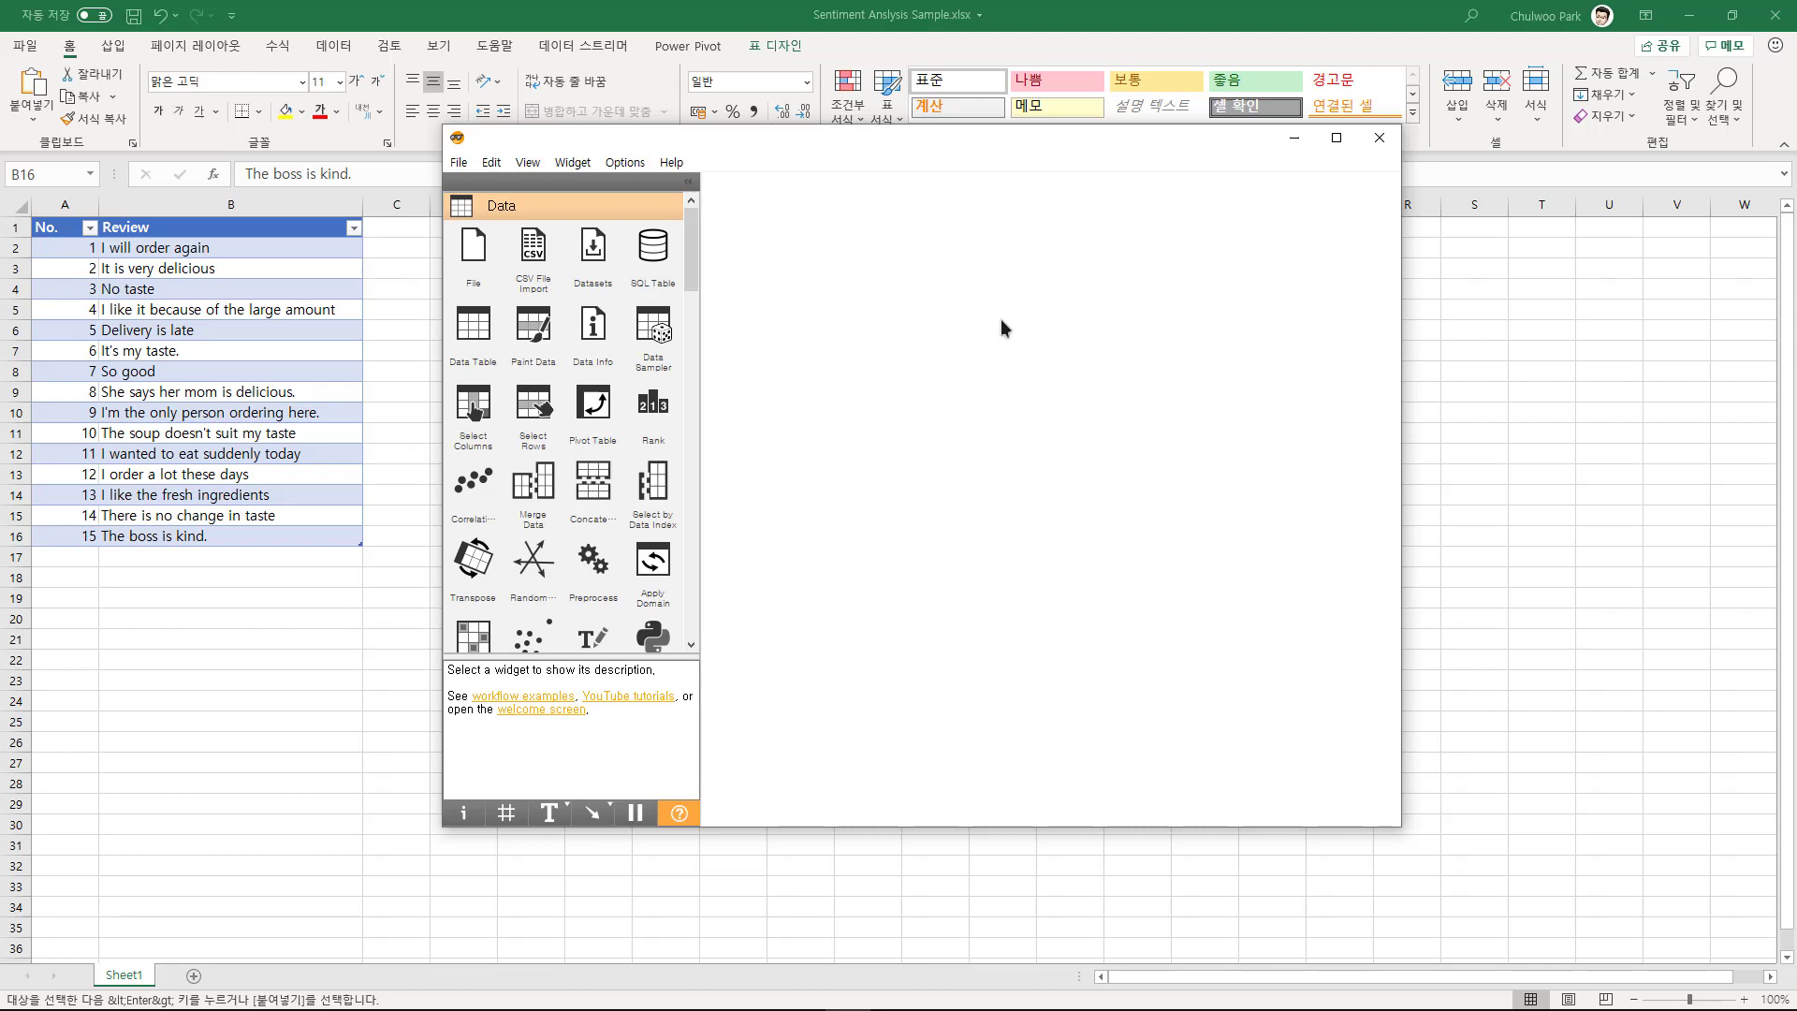
left_click(624, 162)
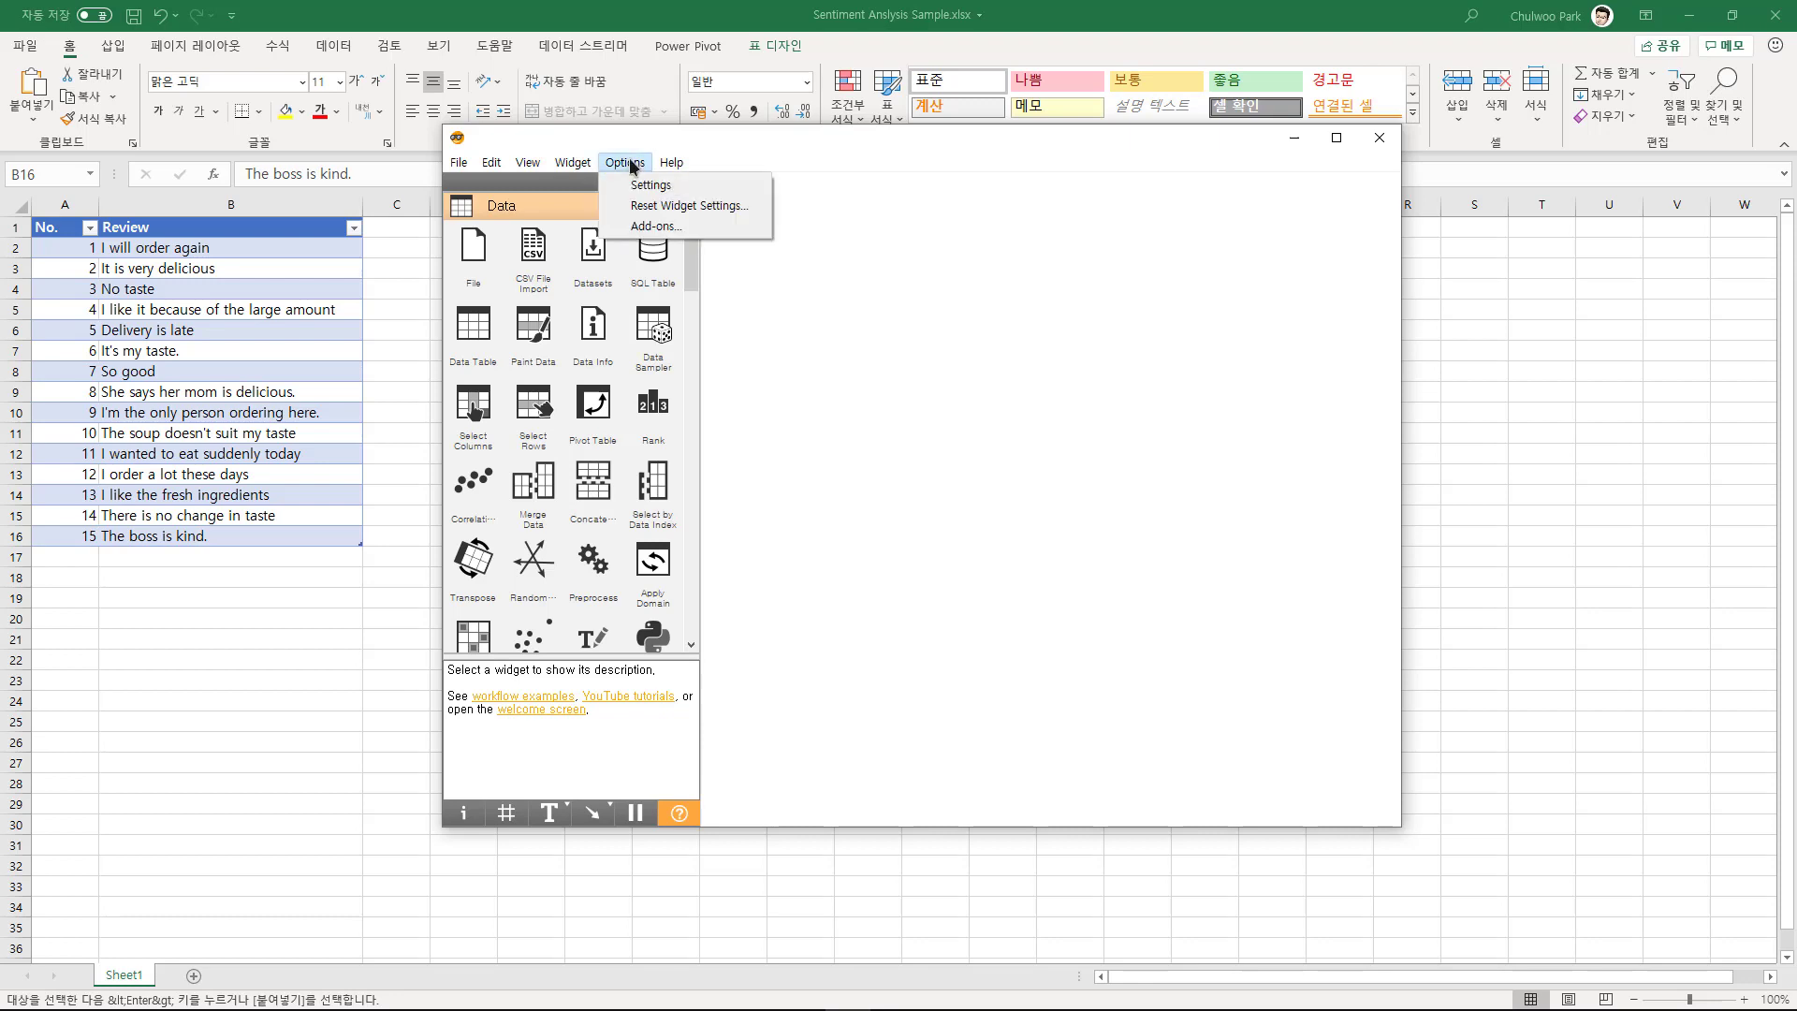
left_click(671, 226)
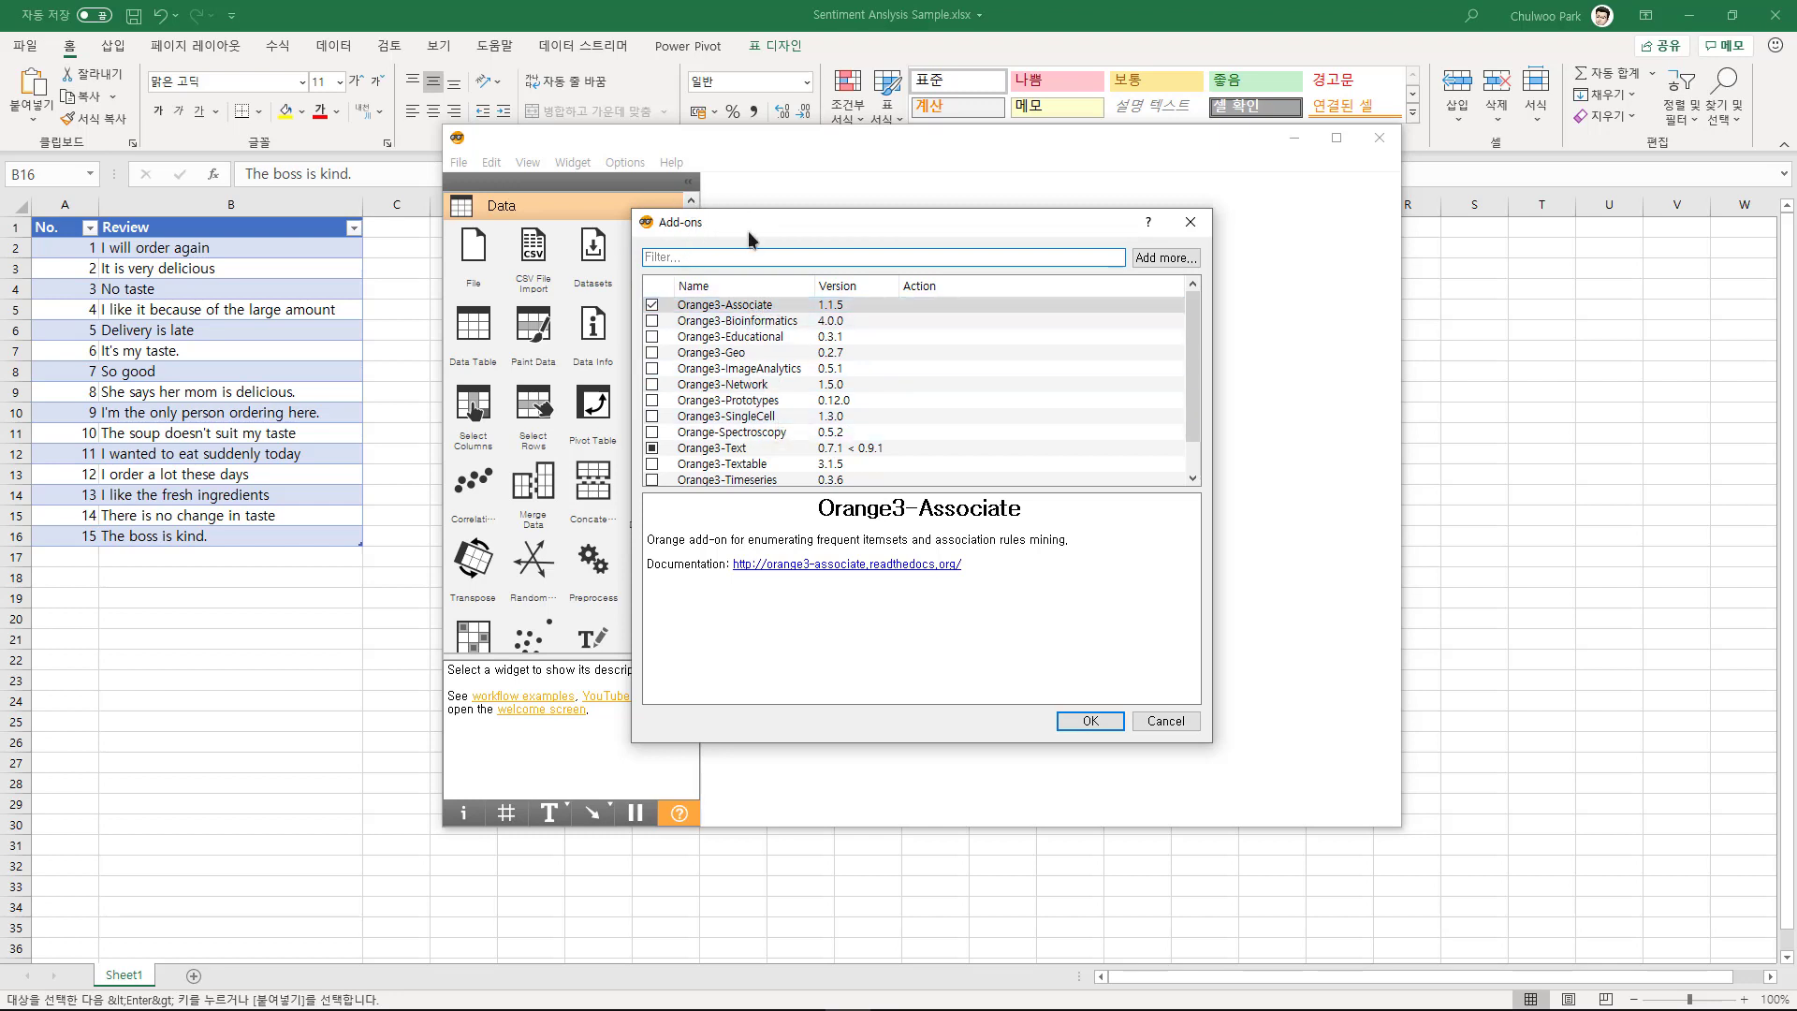
left_click_drag(1188, 379, 1187, 447)
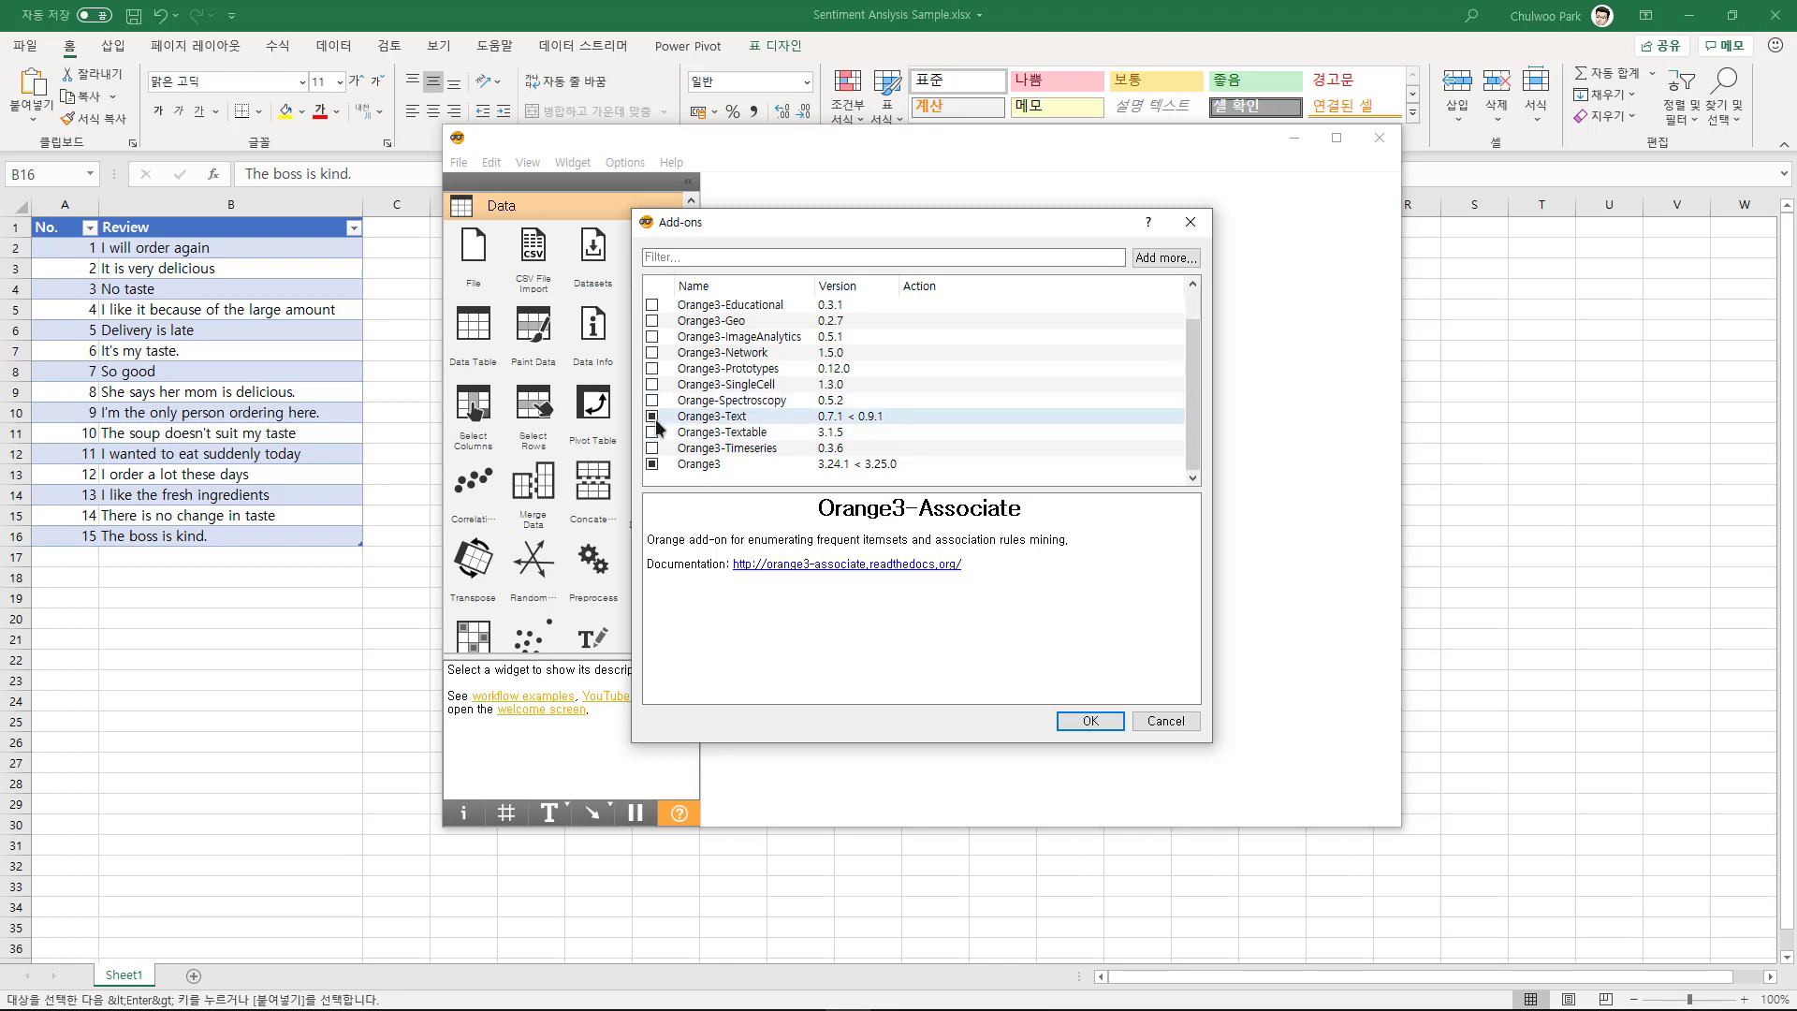
left_click(1165, 720)
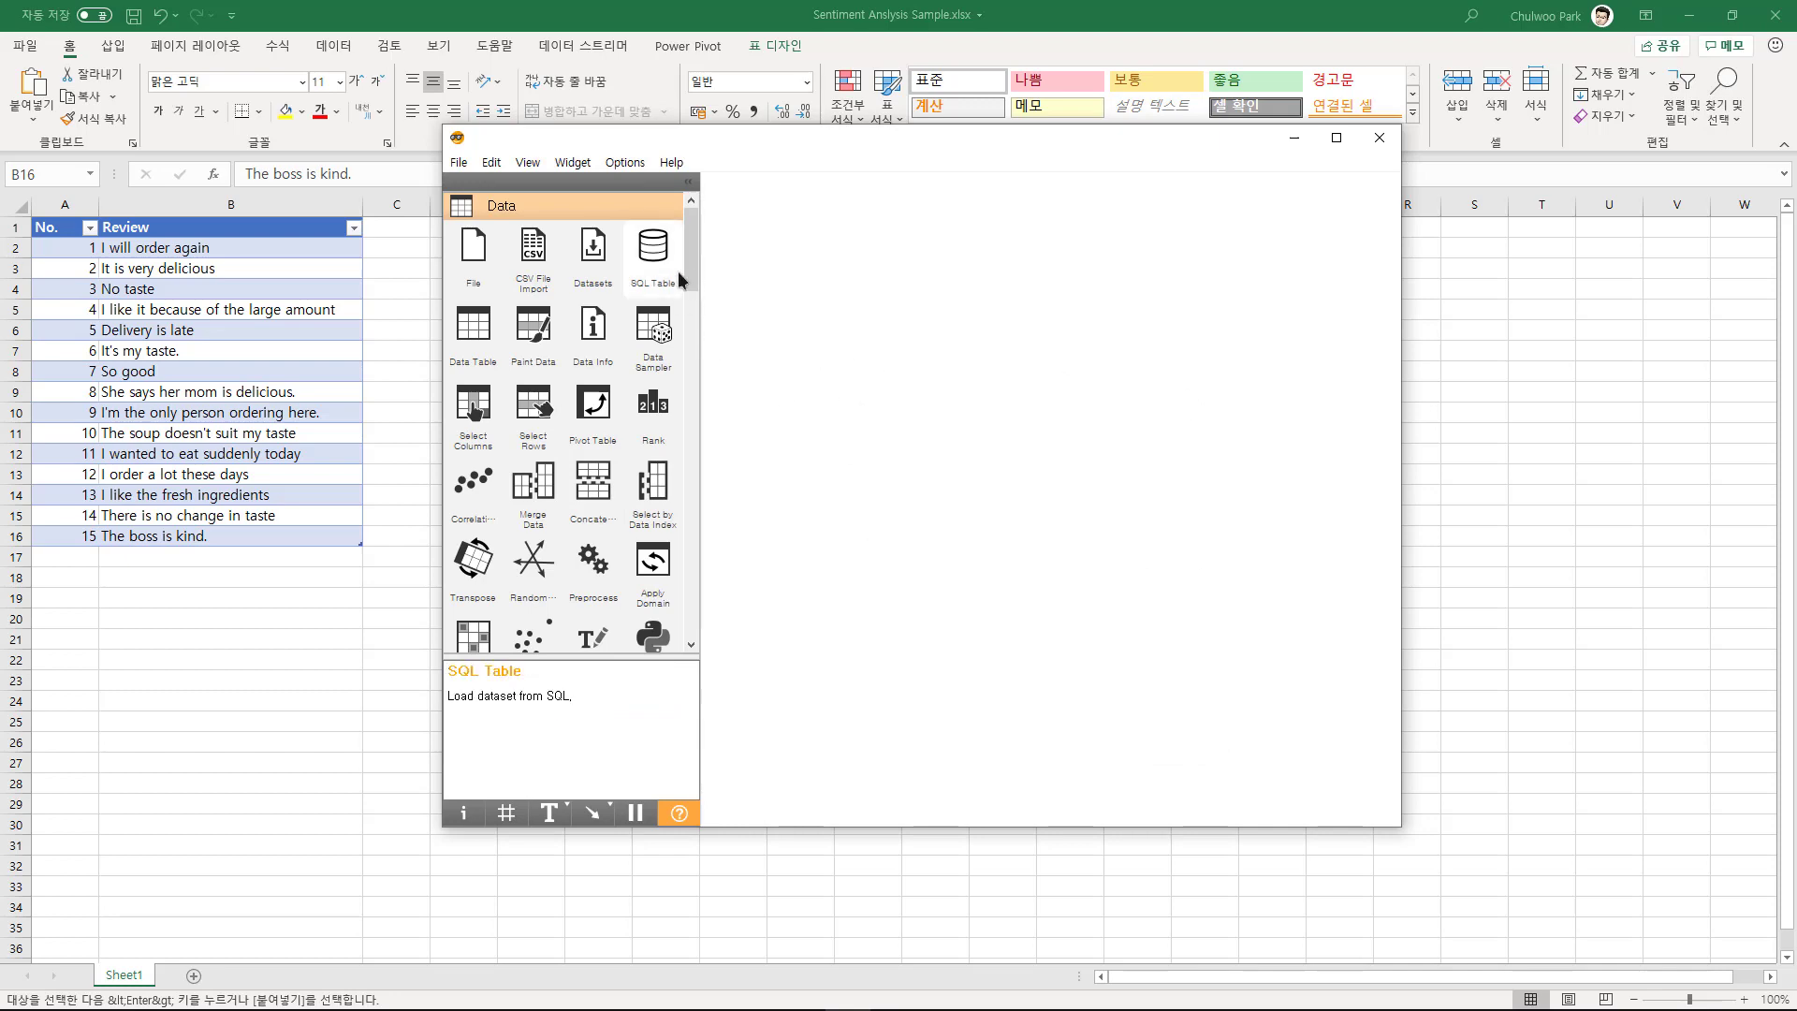
Place a Corpus widget from the Text Mining category on the workflow canvas
left_click_drag(688, 271, 693, 622)
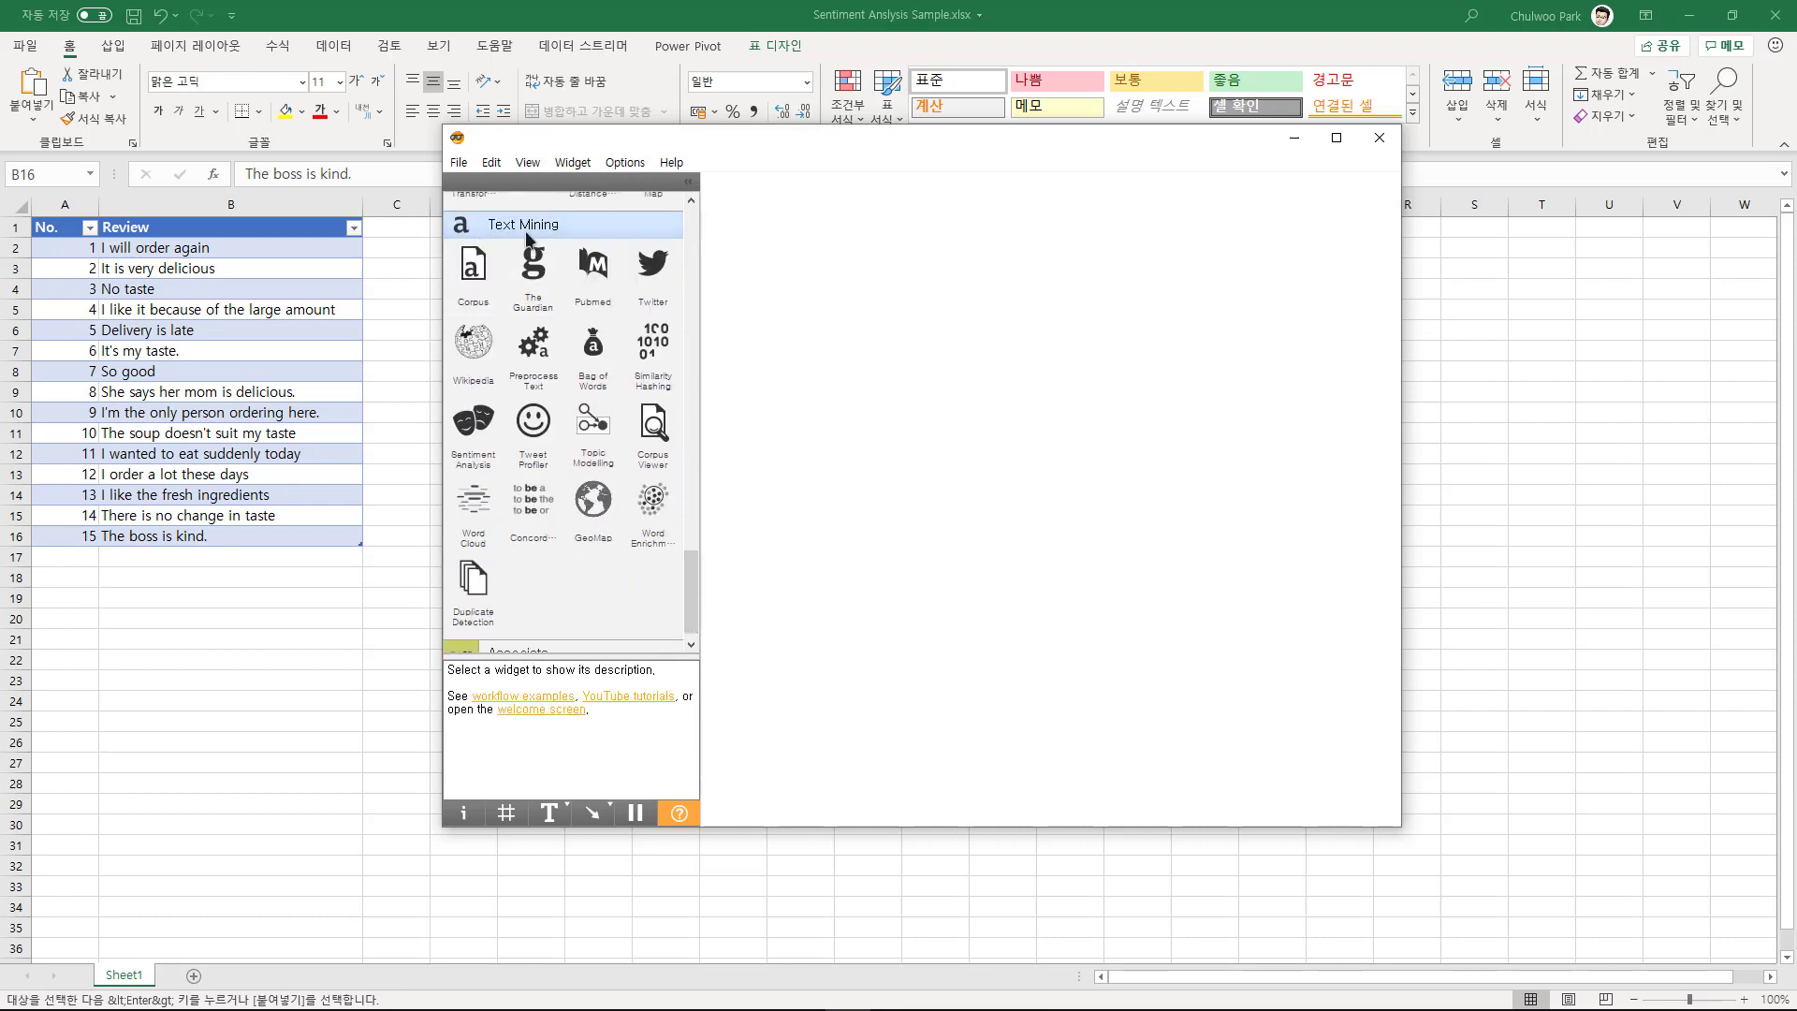
left_click(485, 227)
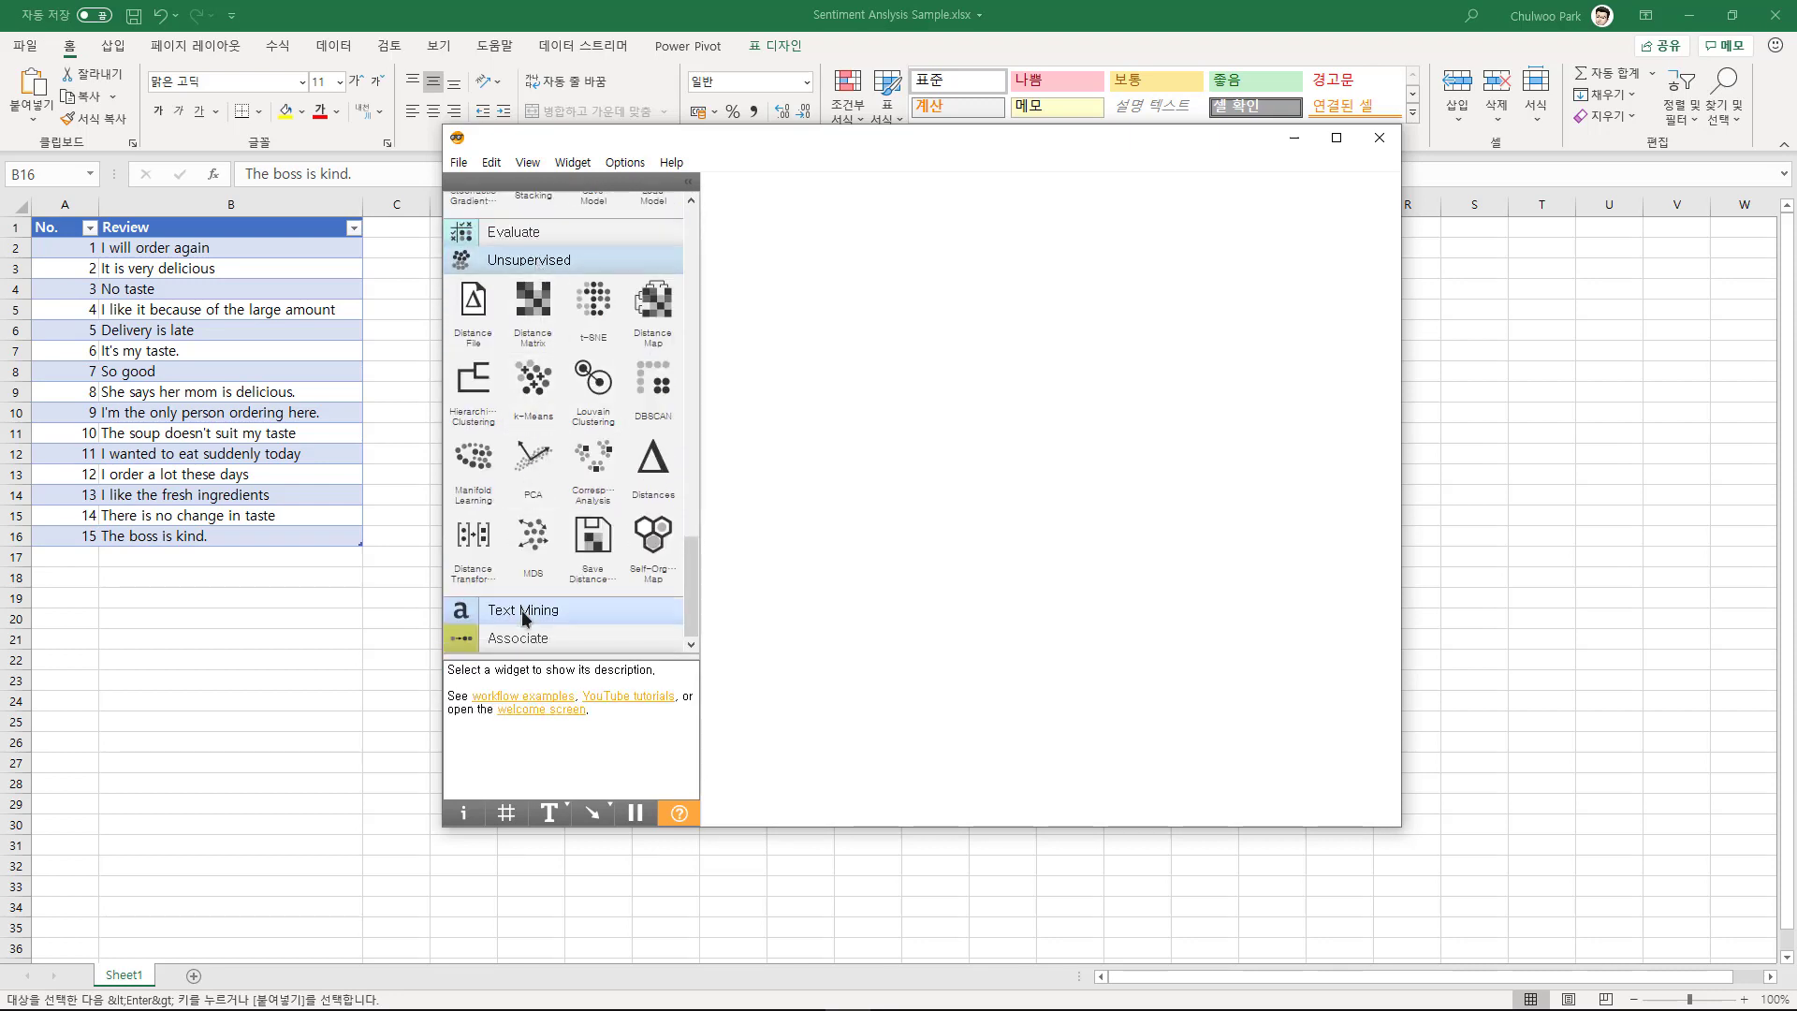
left_click(468, 610)
left_click_drag(692, 529, 692, 600)
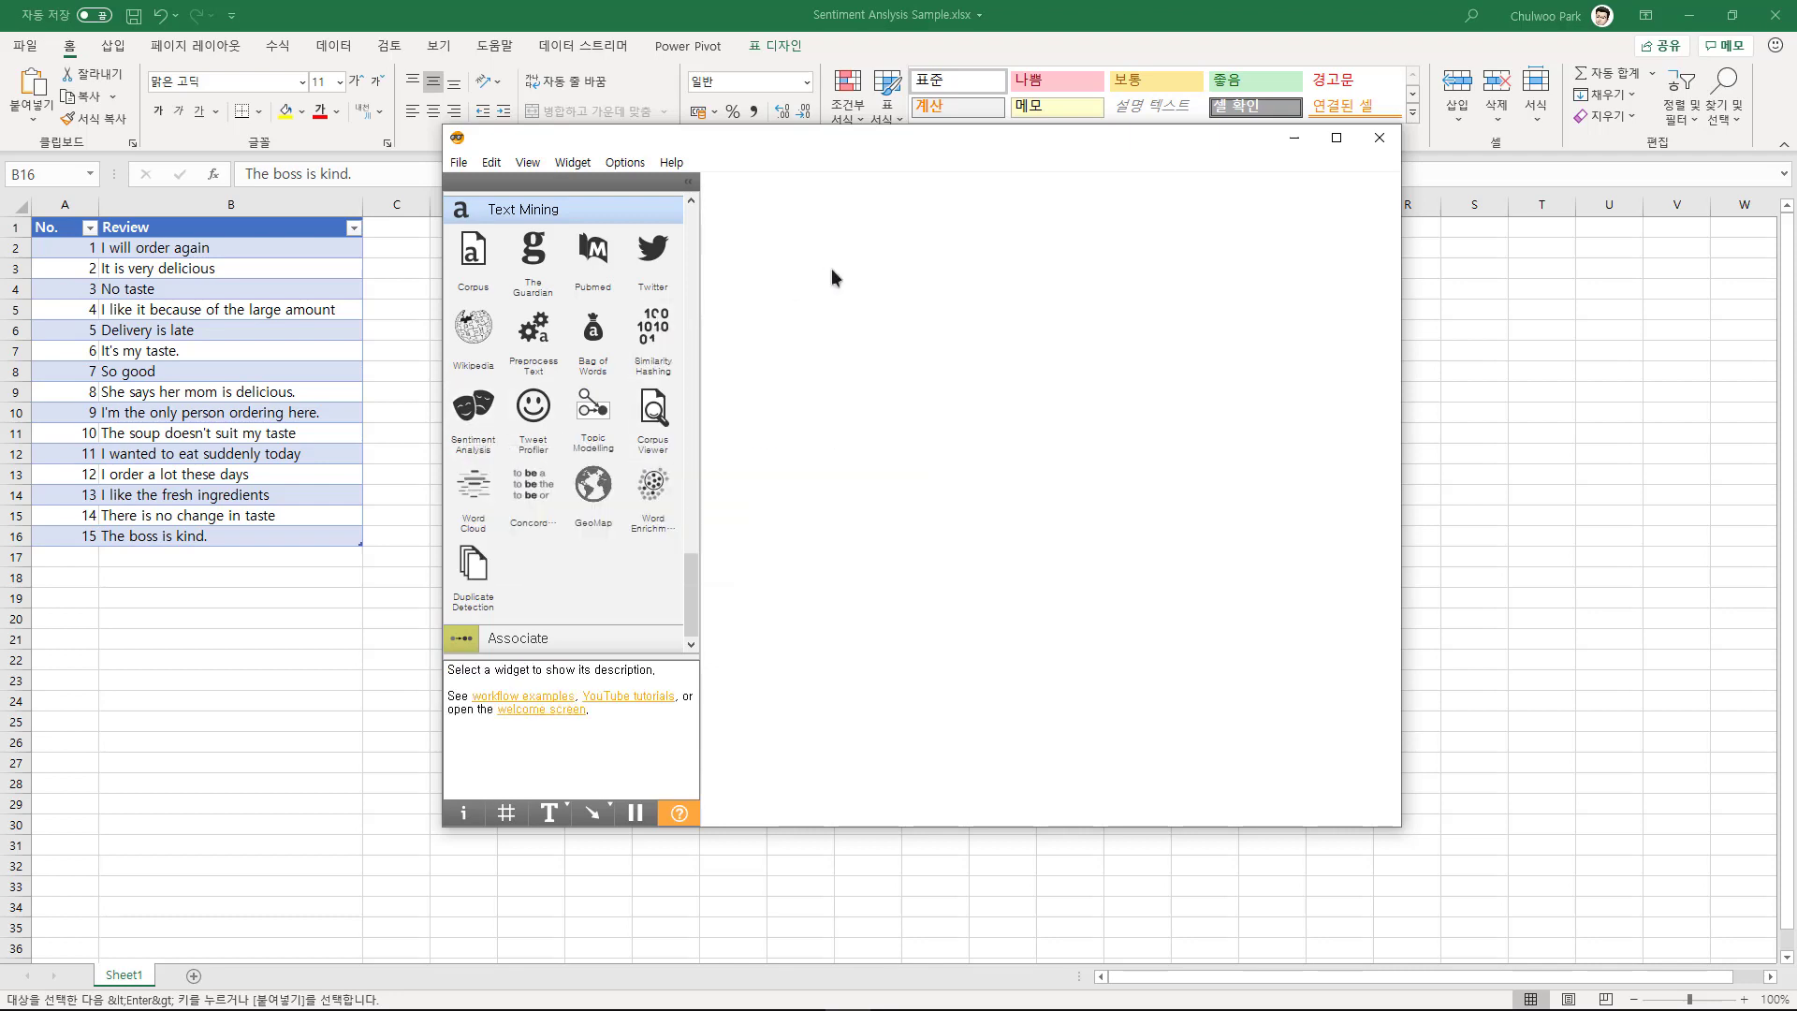
left_click_drag(473, 251, 791, 275)
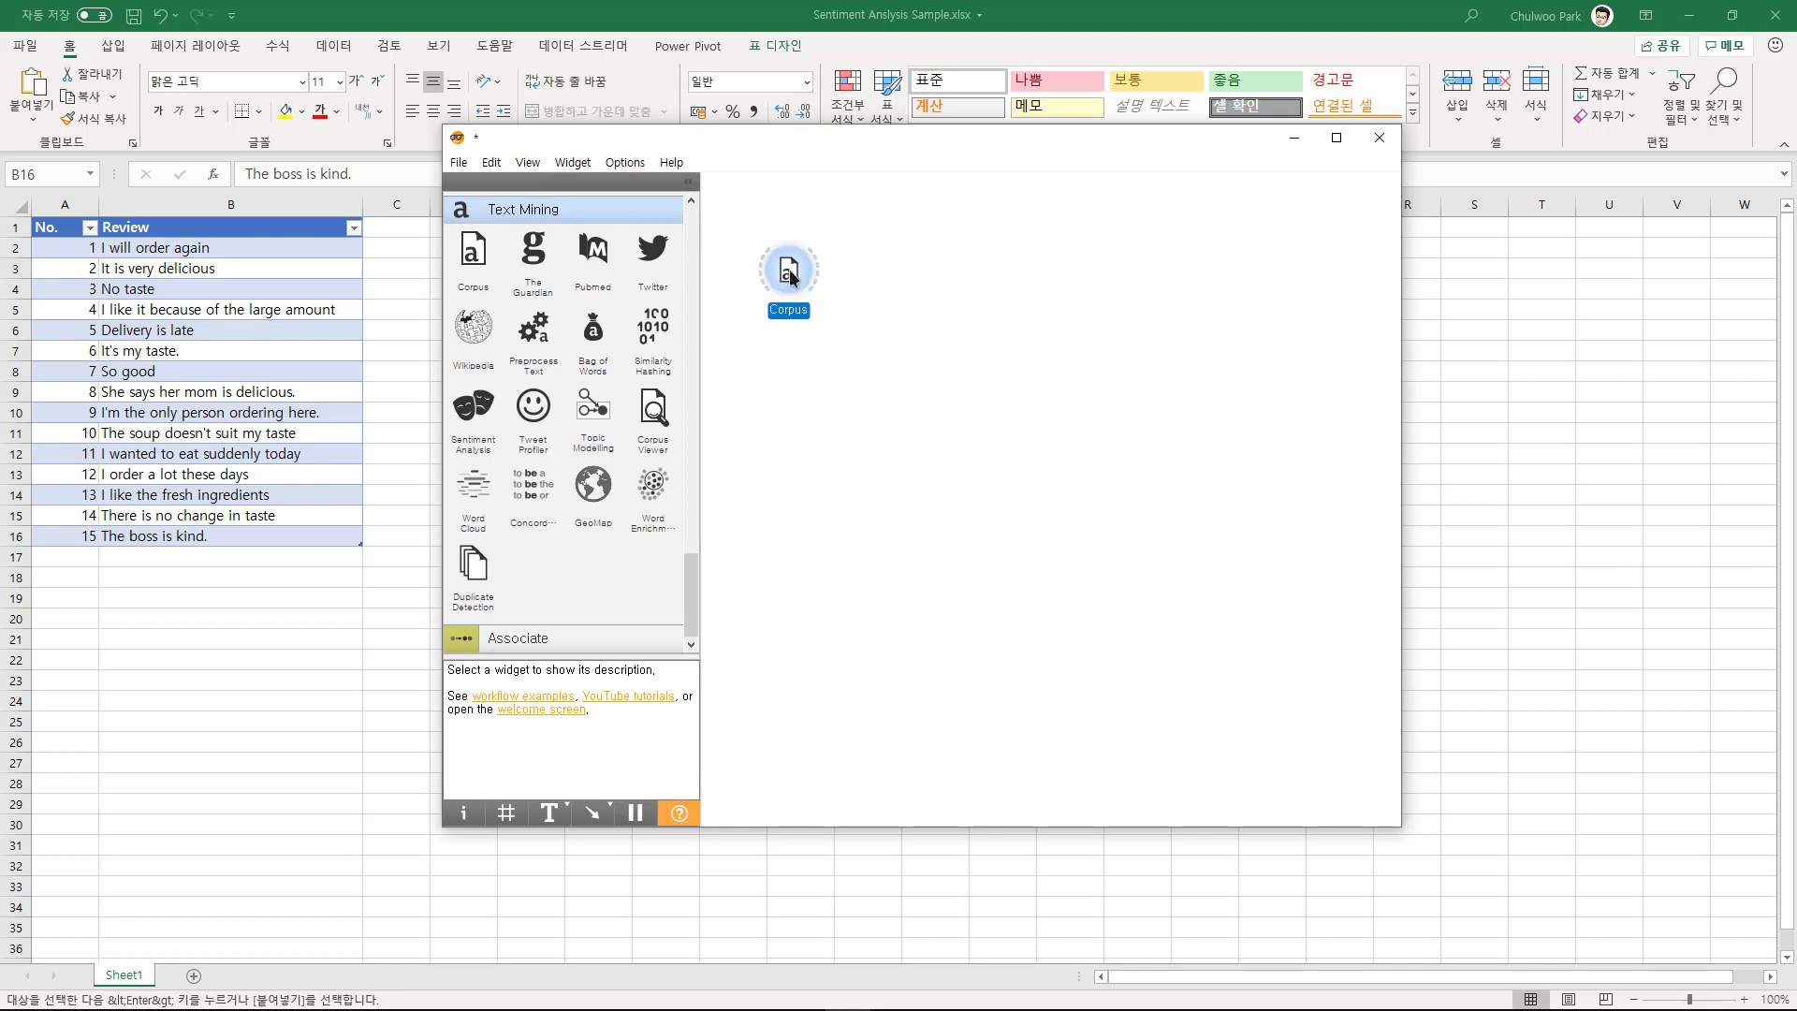
Confirm the Corpus loads Sentiment Analysis Sample.xlsx with Review as the text feature
double_click(789, 273)
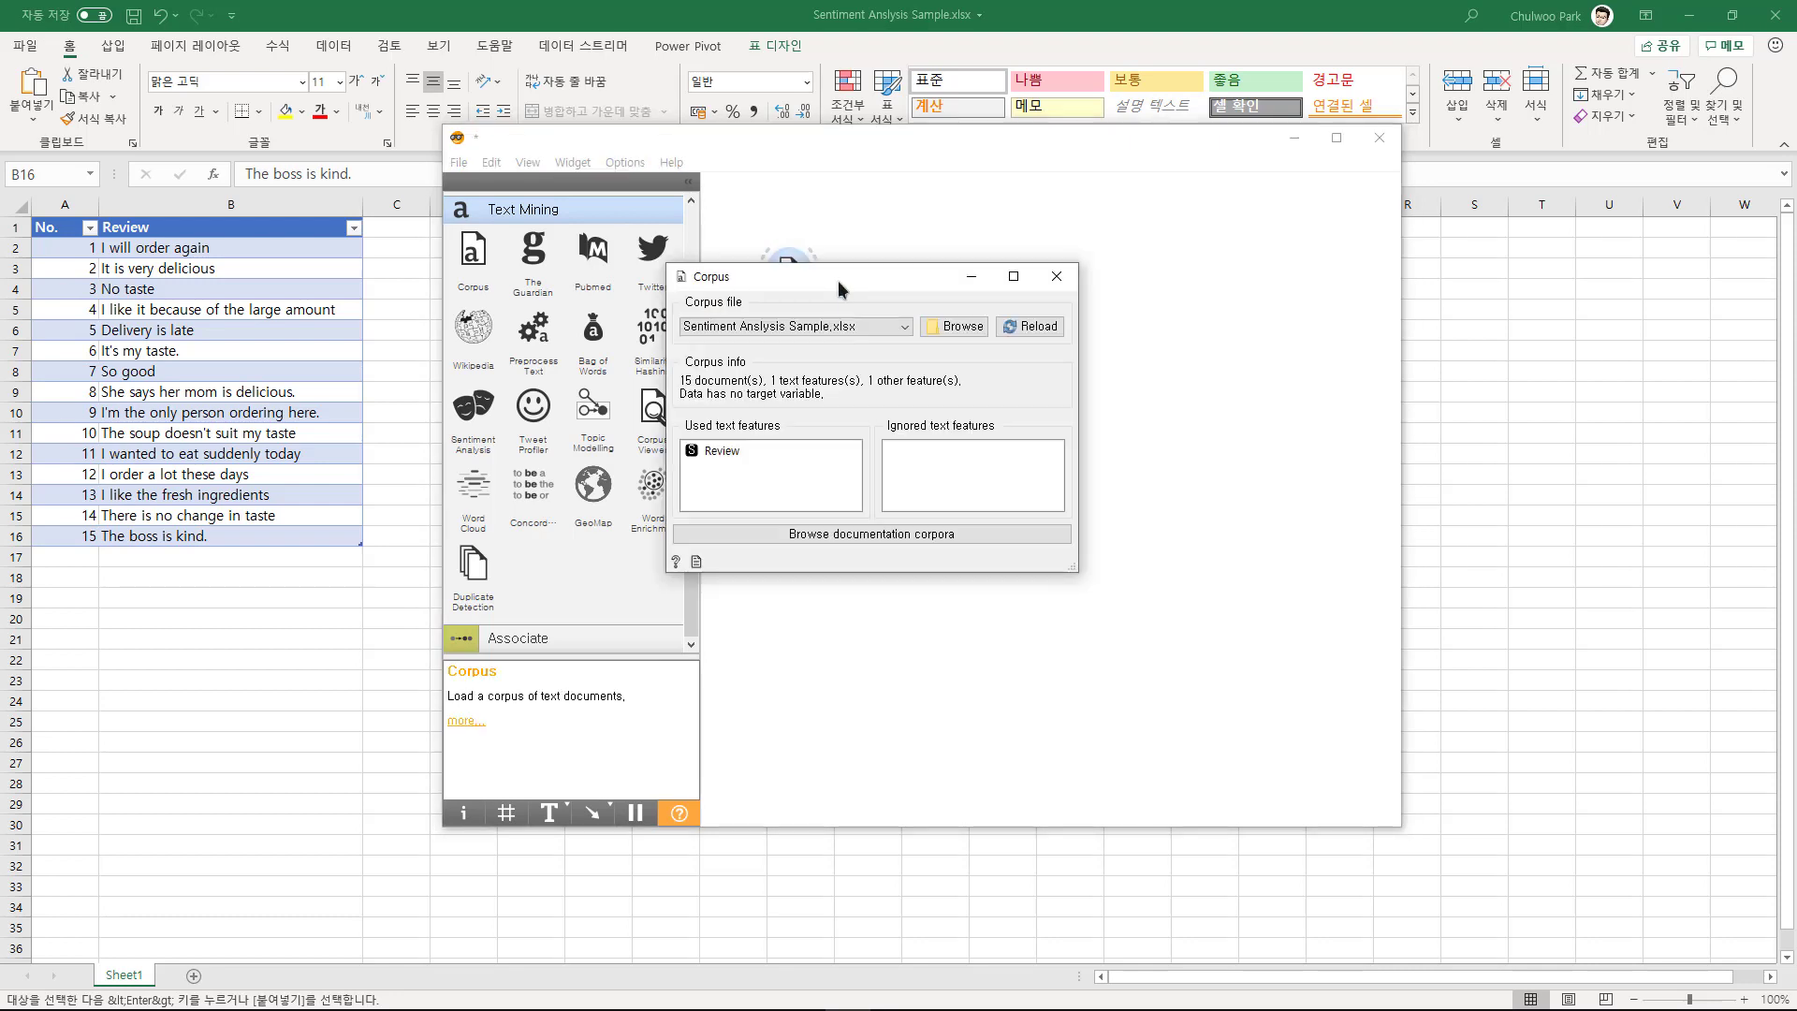
left_click_drag(855, 278, 964, 296)
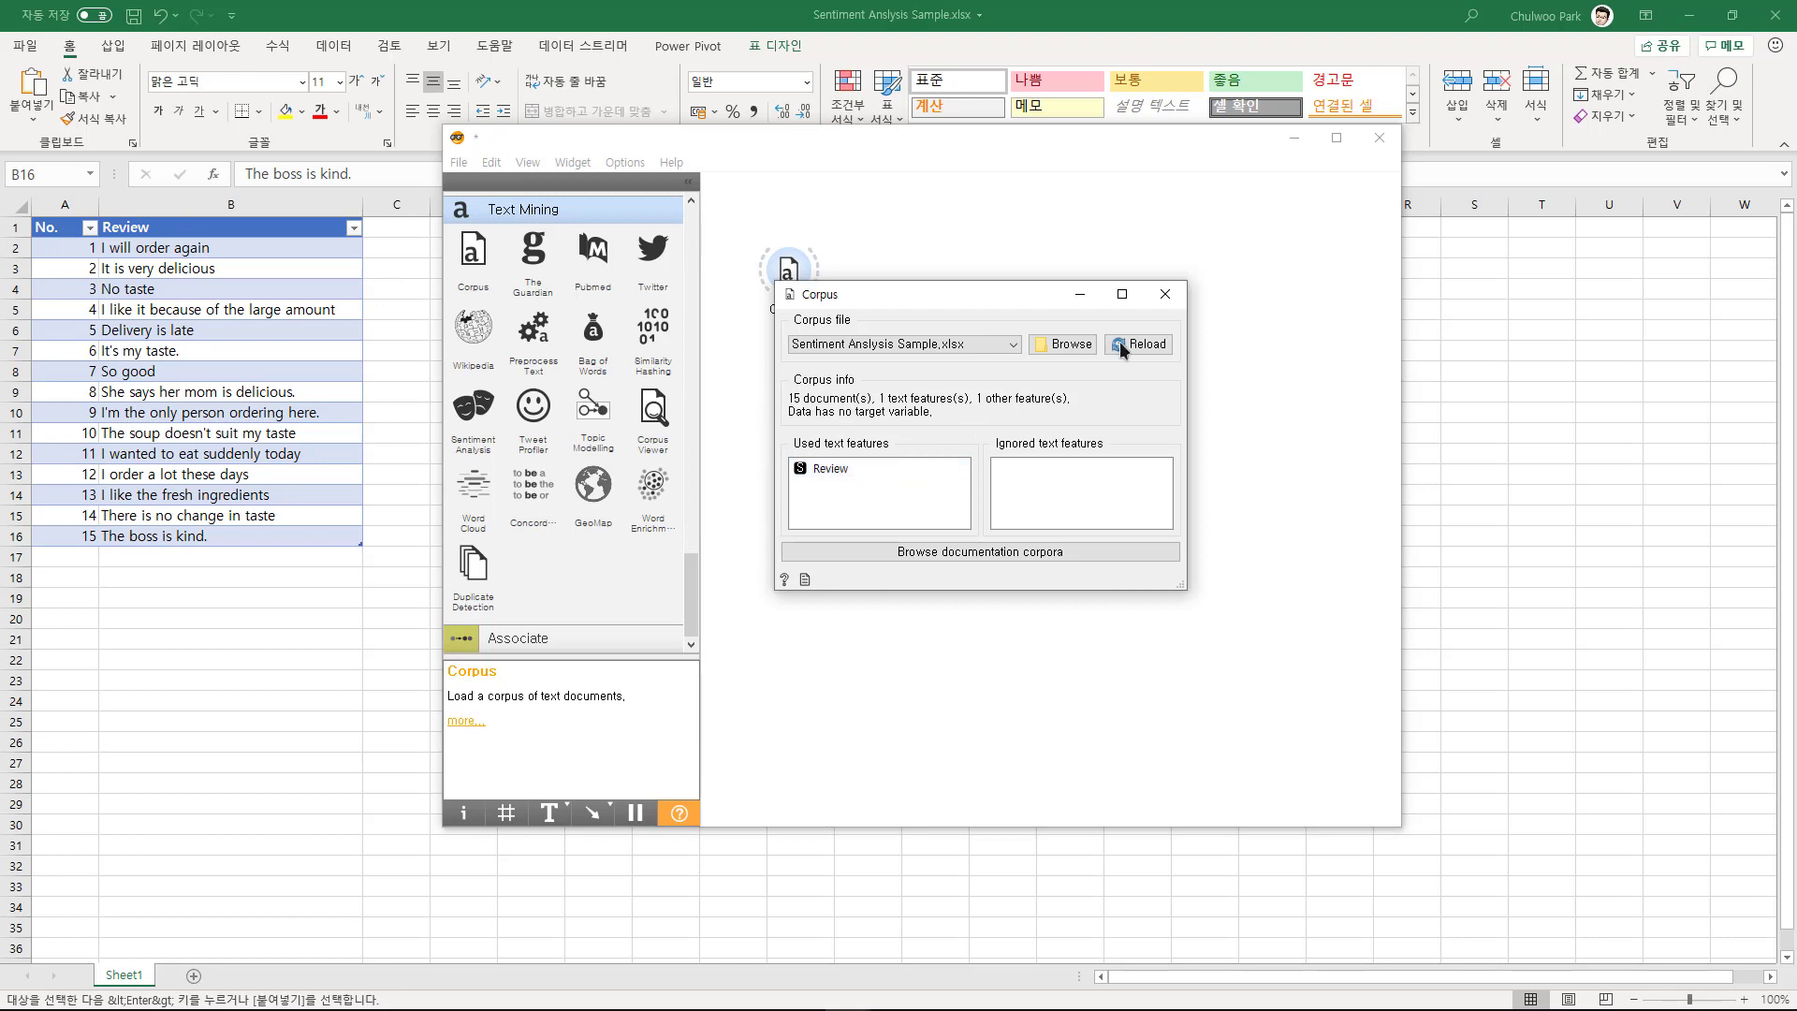
left_click(1166, 296)
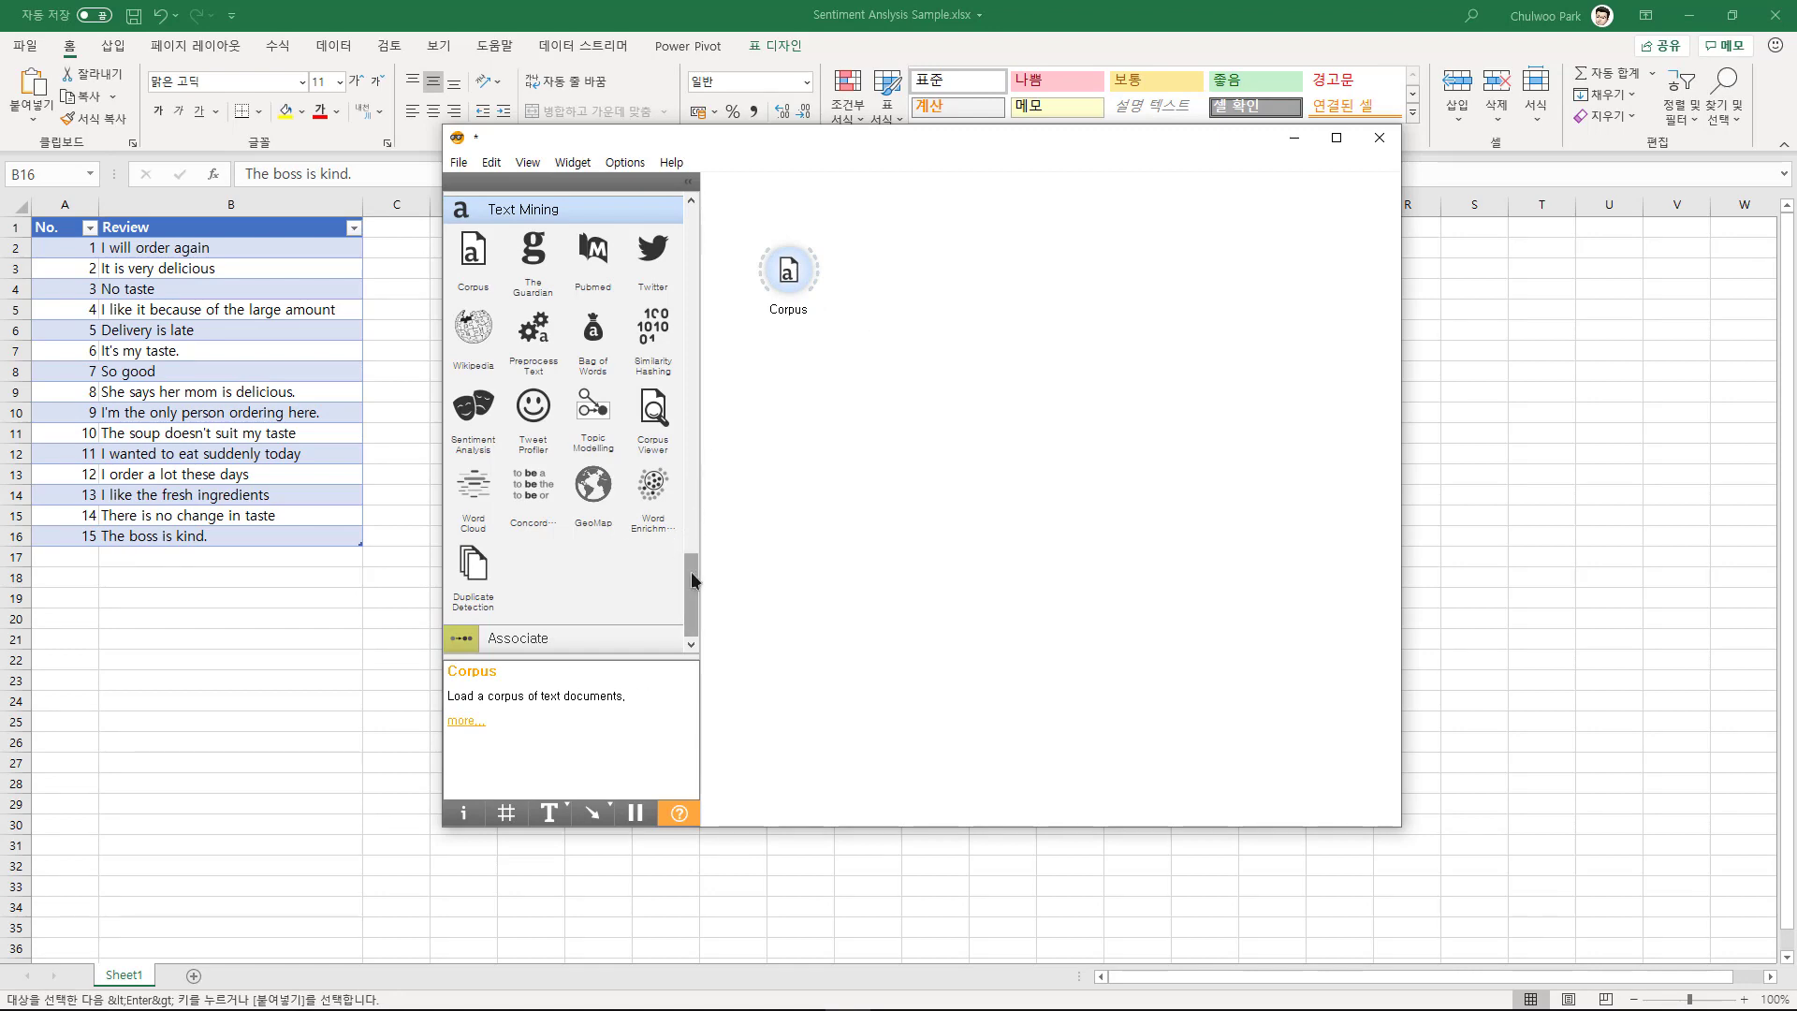
Add a Data Table fed by the Corpus and view the 15 reviews in it
left_click_drag(690, 571, 700, 221)
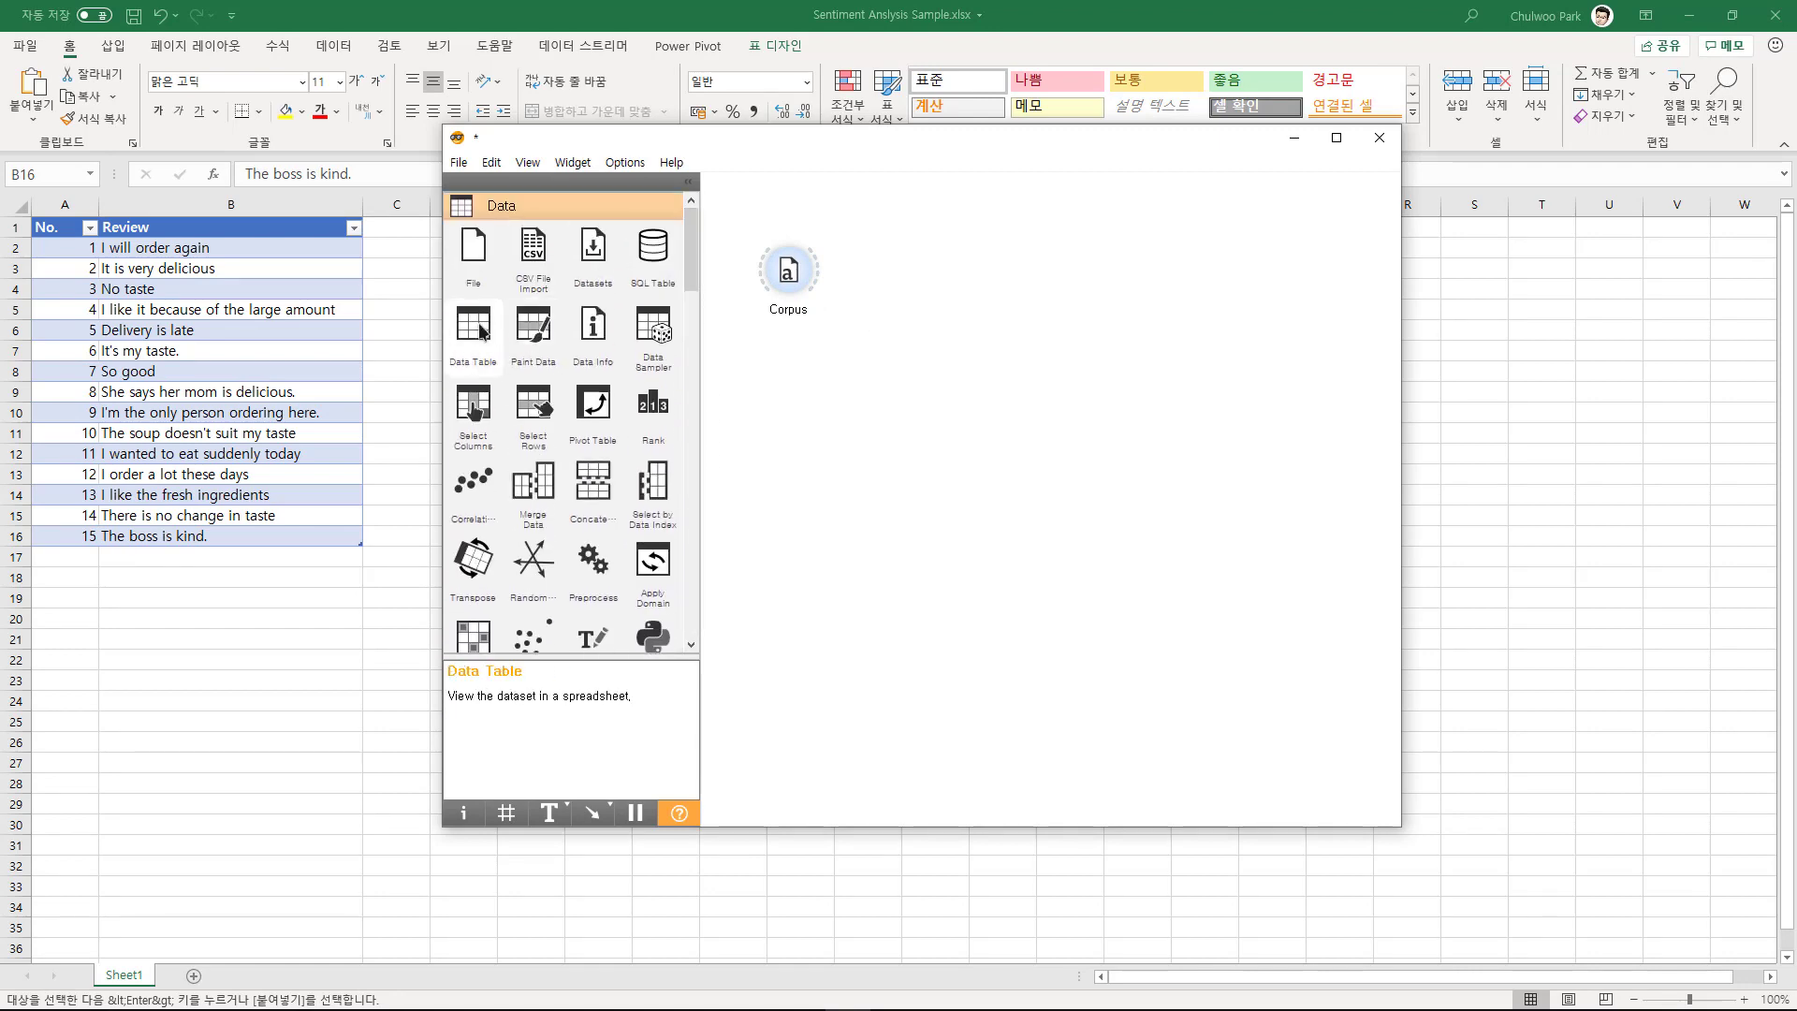
mouse_move(475, 329)
left_mouse_down()
mouse_move(895, 254)
mouse_move(876, 246)
left_mouse_up()
double_click(893, 245)
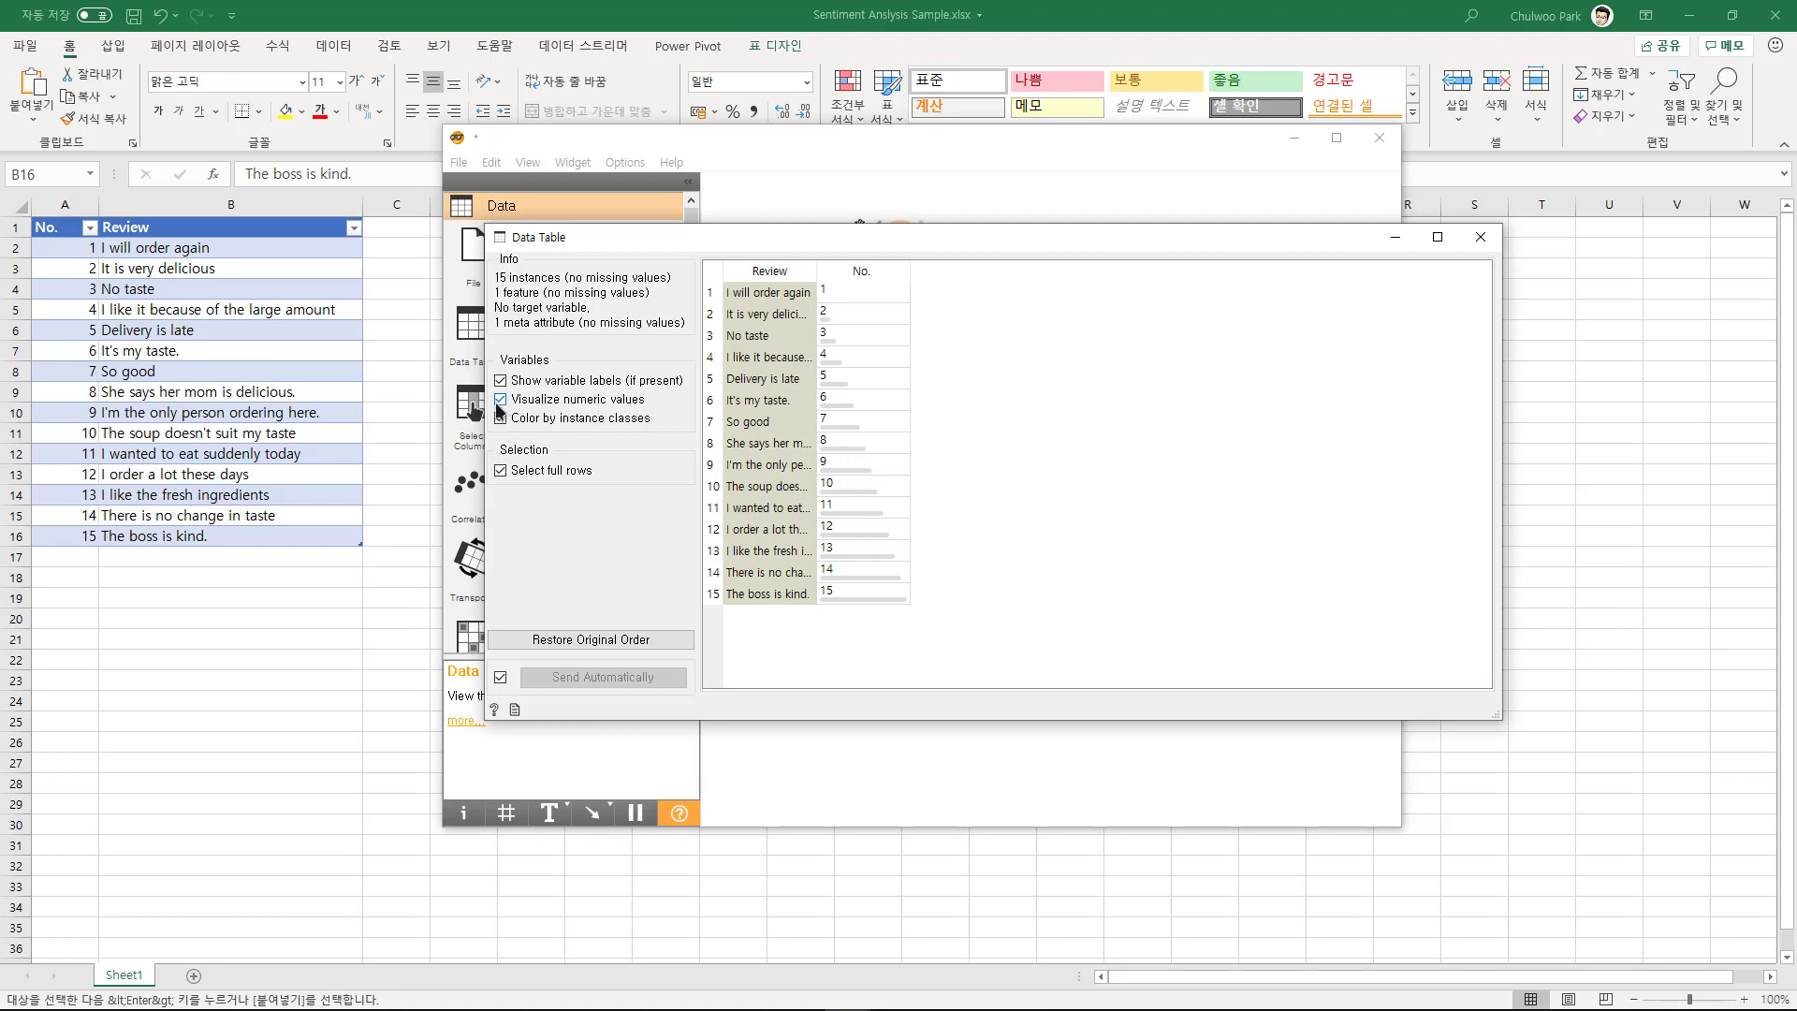
left_click(500, 401)
left_click(499, 400)
left_click(500, 400)
left_click(500, 400)
left_click(1492, 243)
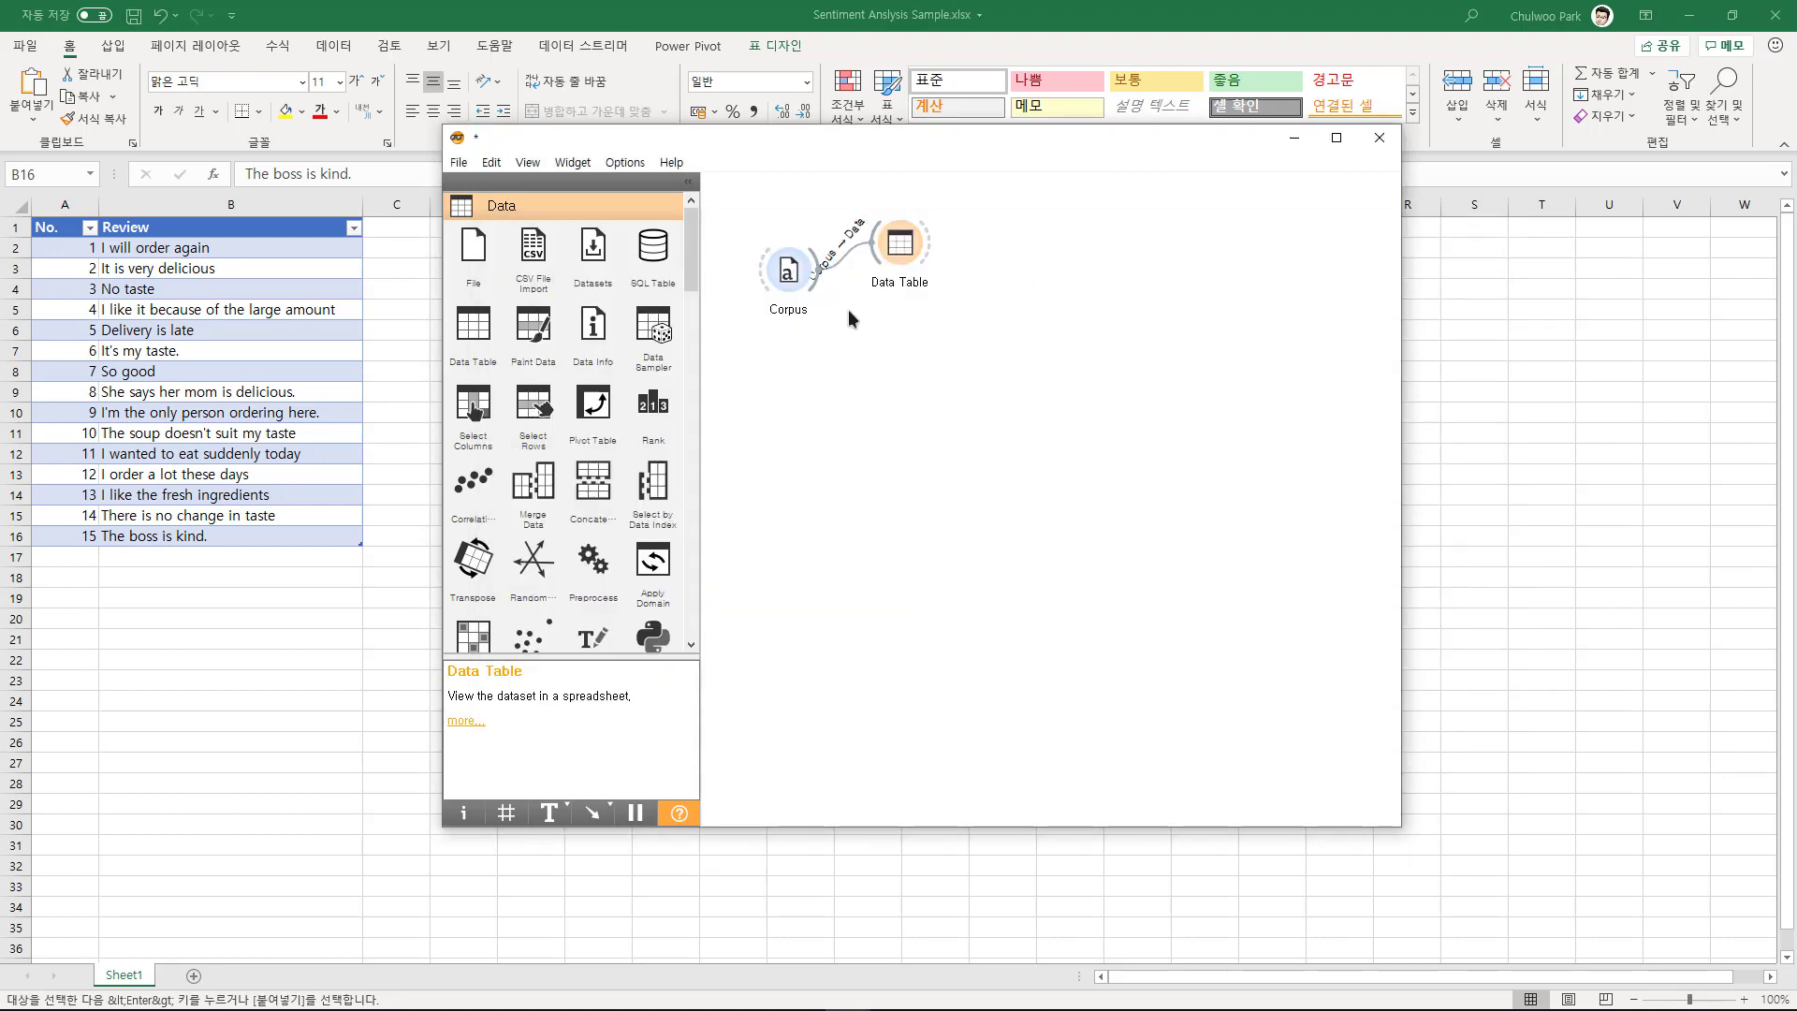
Add a Word Cloud widget and link the Corpus output to it
mouse_move(696, 287)
left_mouse_down()
mouse_move(690, 541)
mouse_move(659, 602)
left_mouse_up()
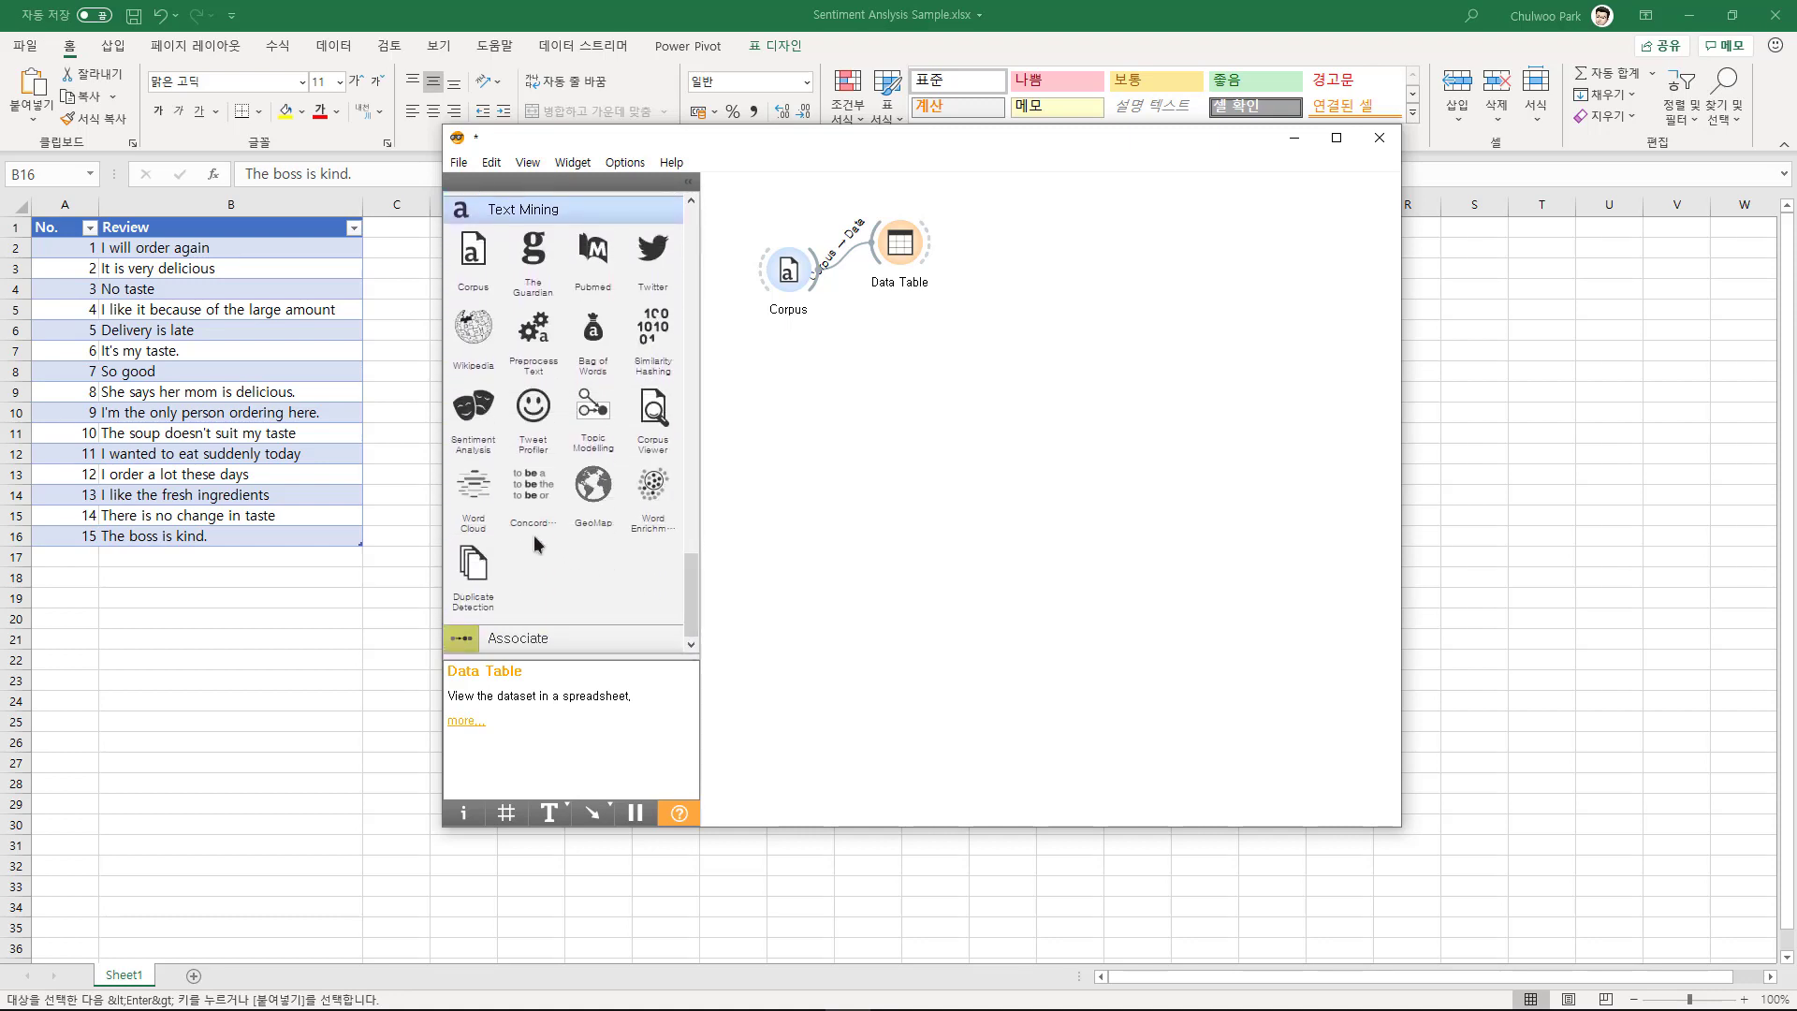
left_click_drag(474, 488, 924, 379)
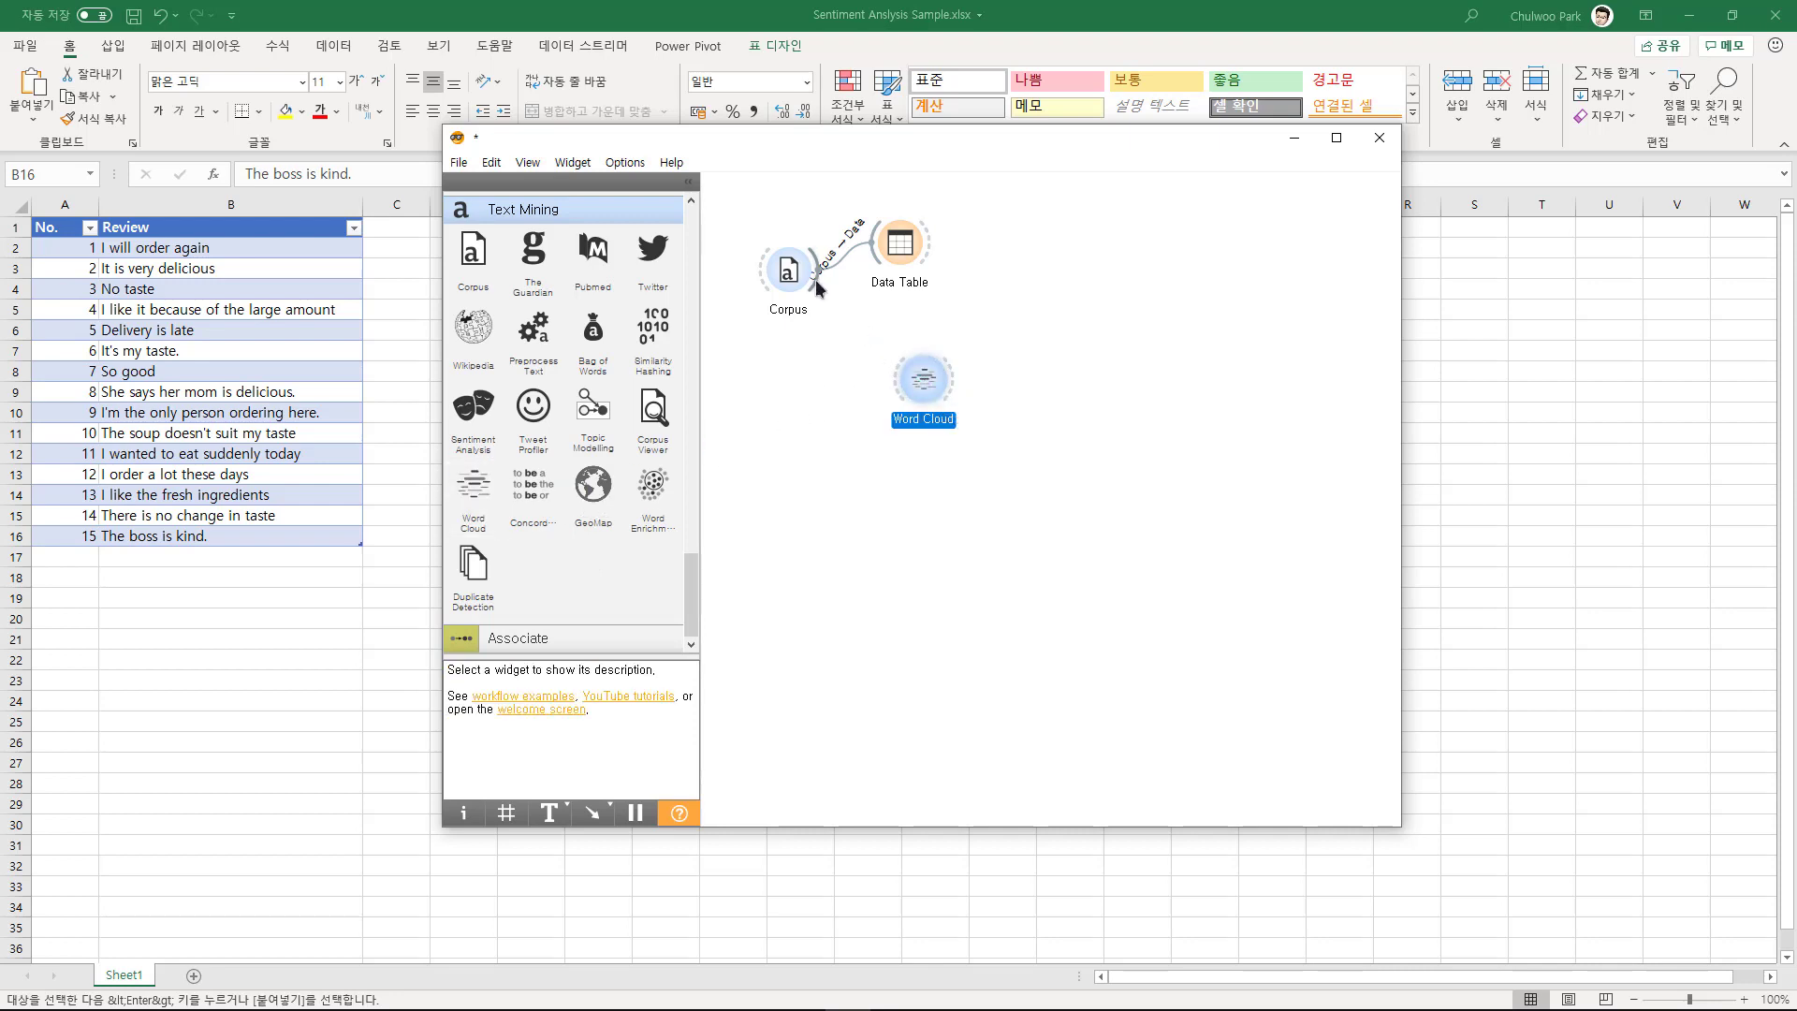
left_click_drag(816, 279, 889, 378)
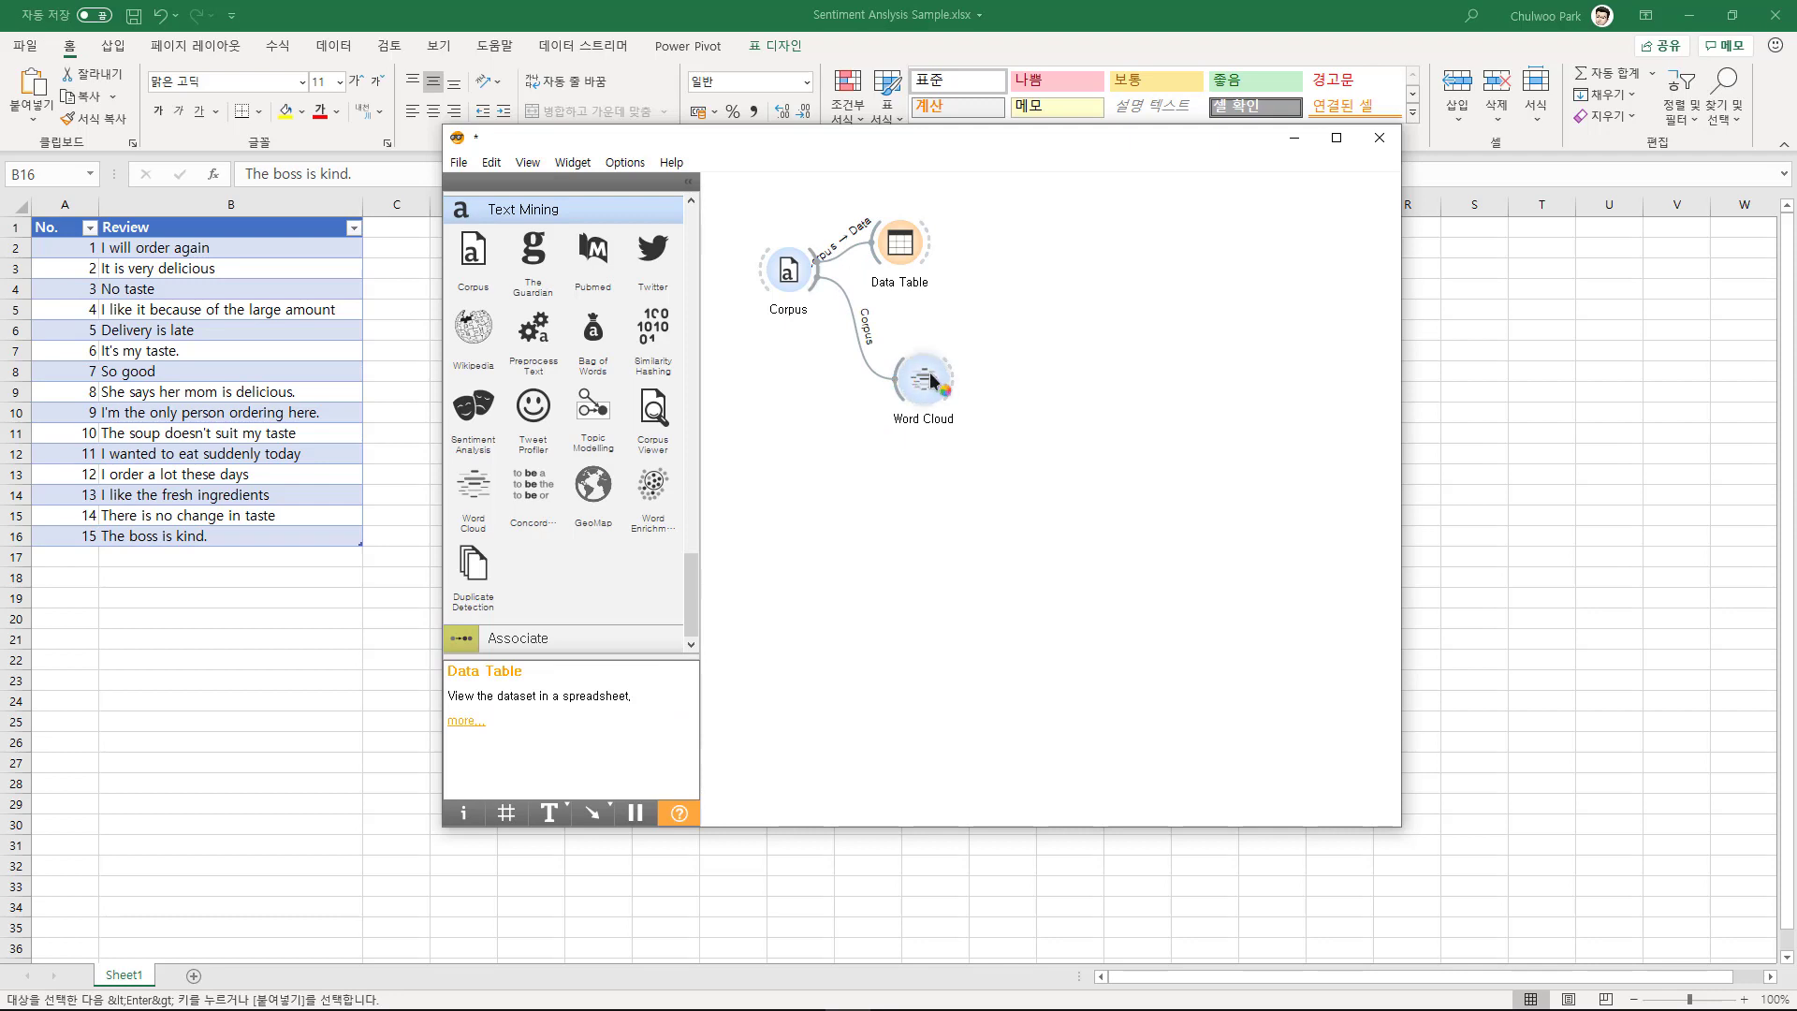
Preview the Word Cloud's unfiltered corpus words, then delete the Word Cloud widget and its link
double_click(930, 373)
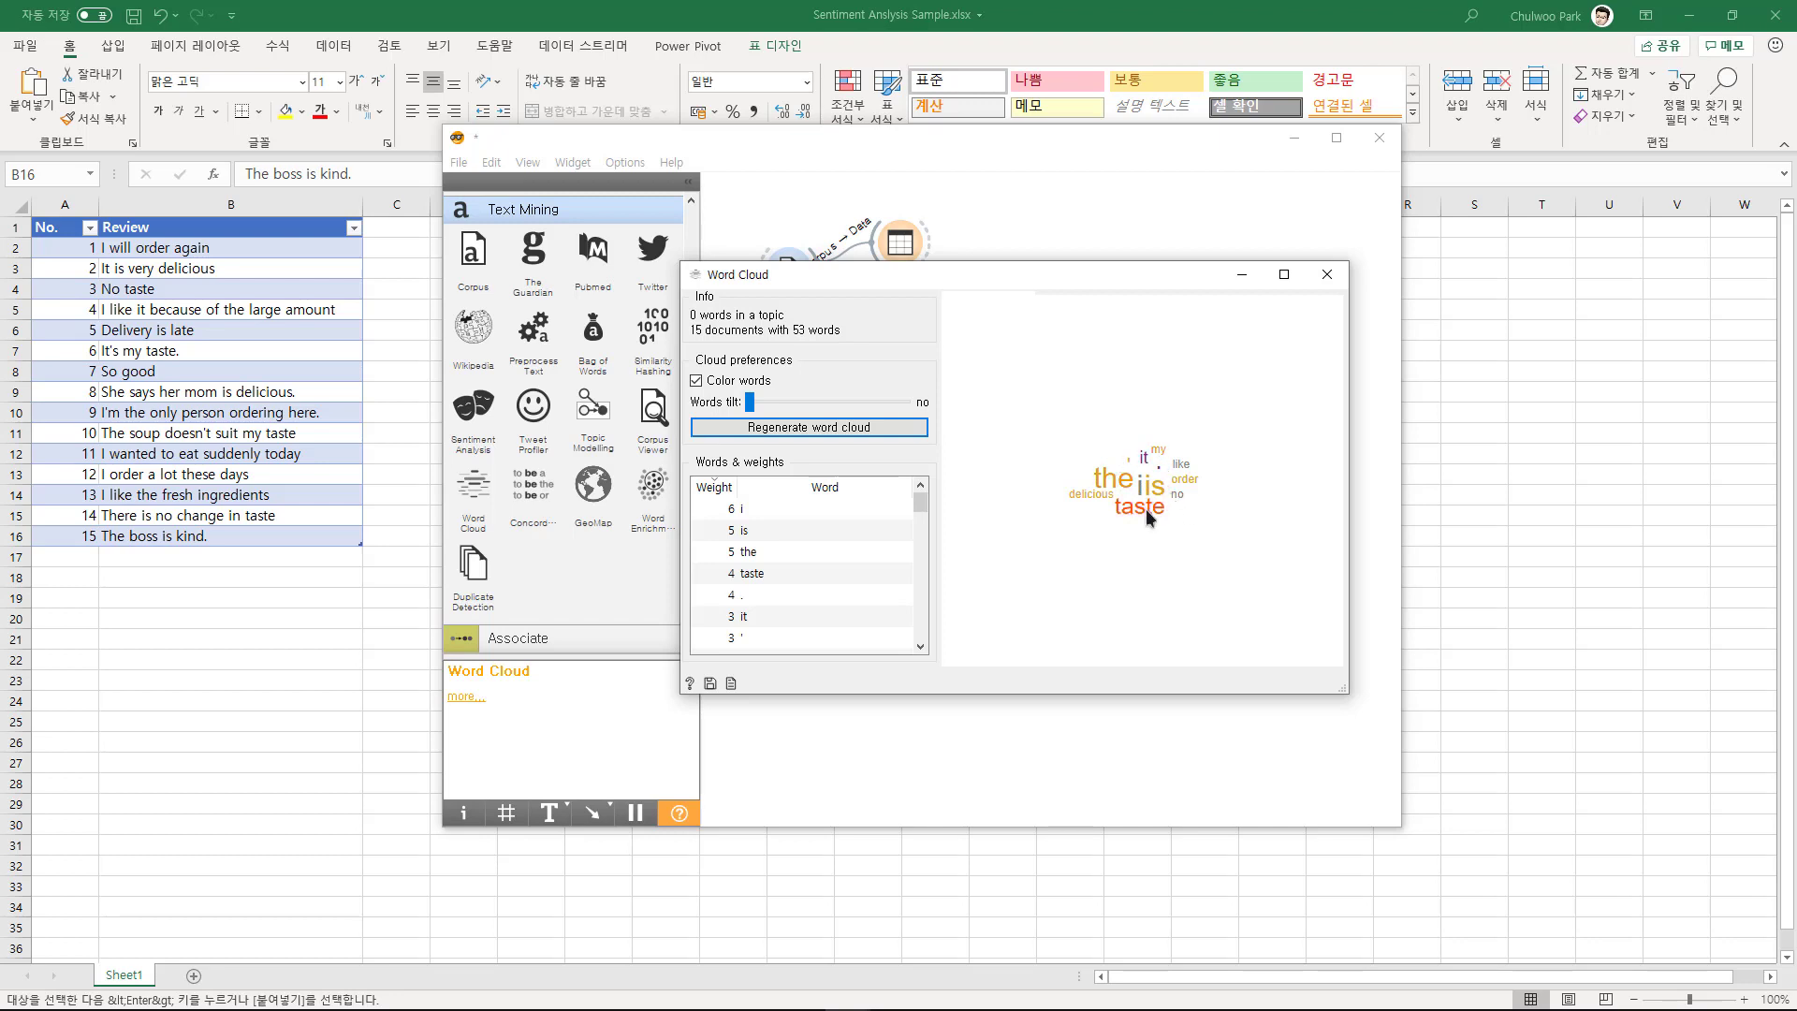
left_click(1327, 275)
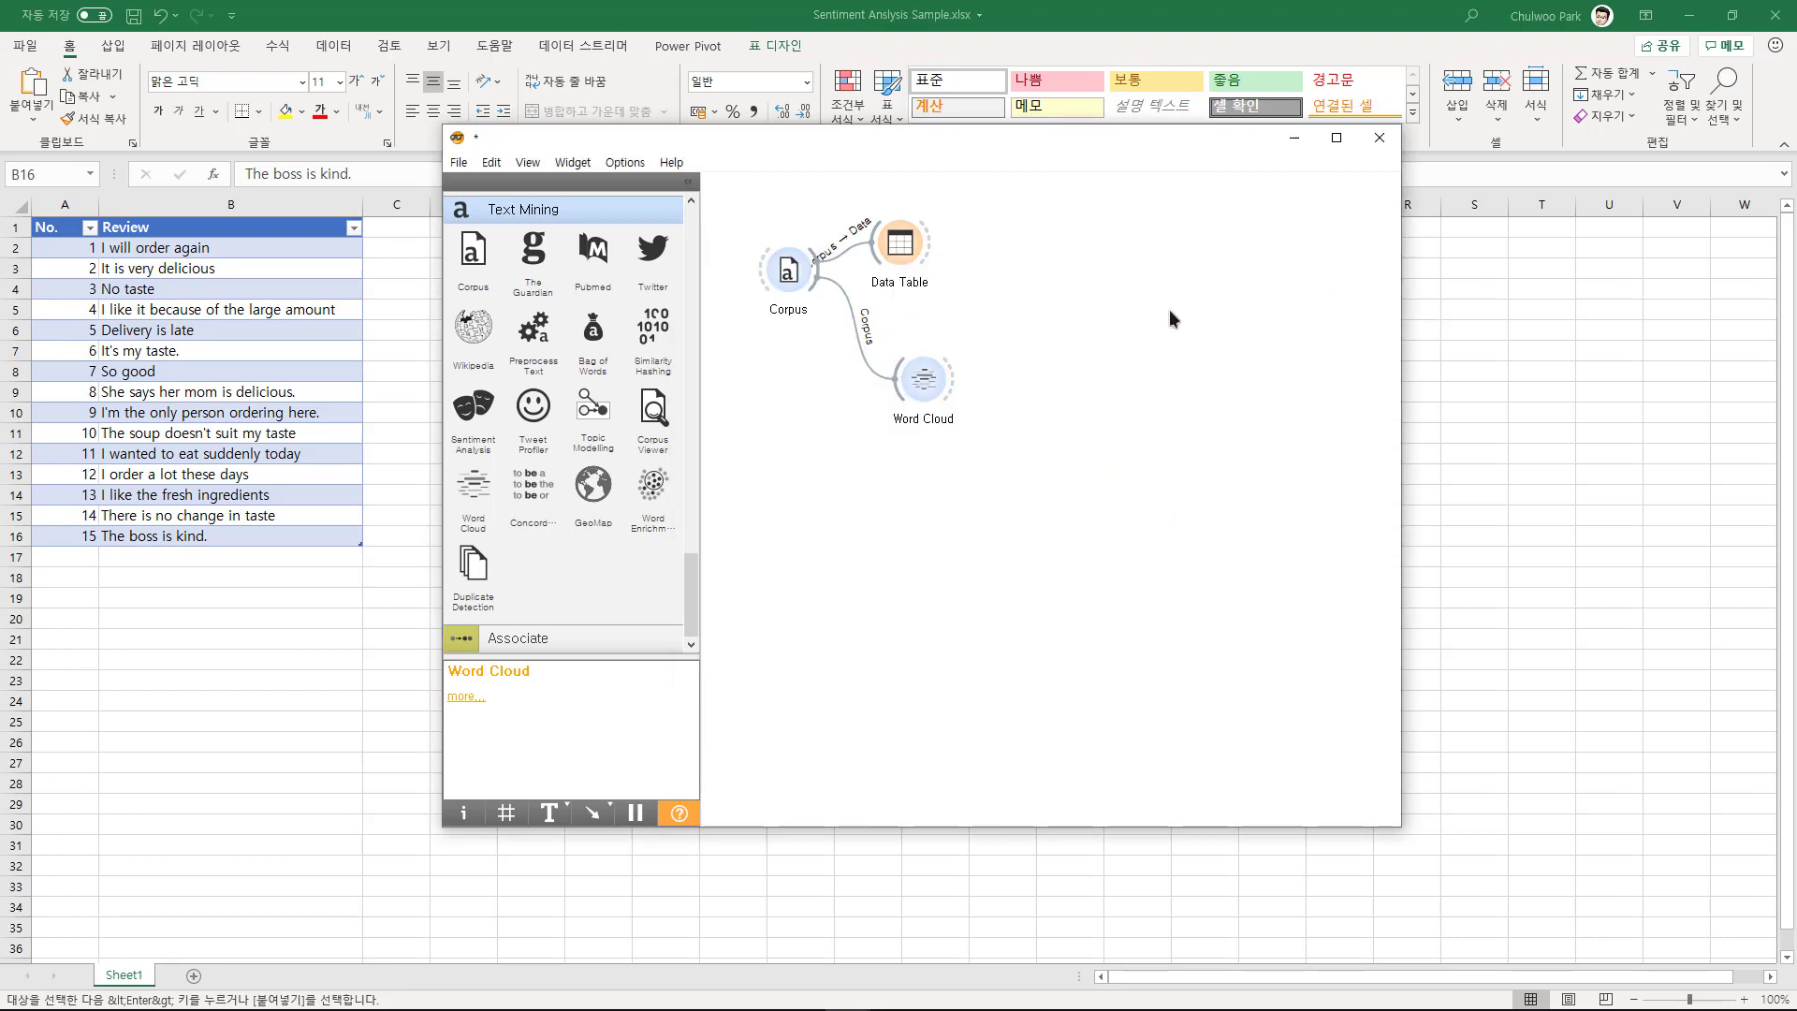
left_click(935, 387)
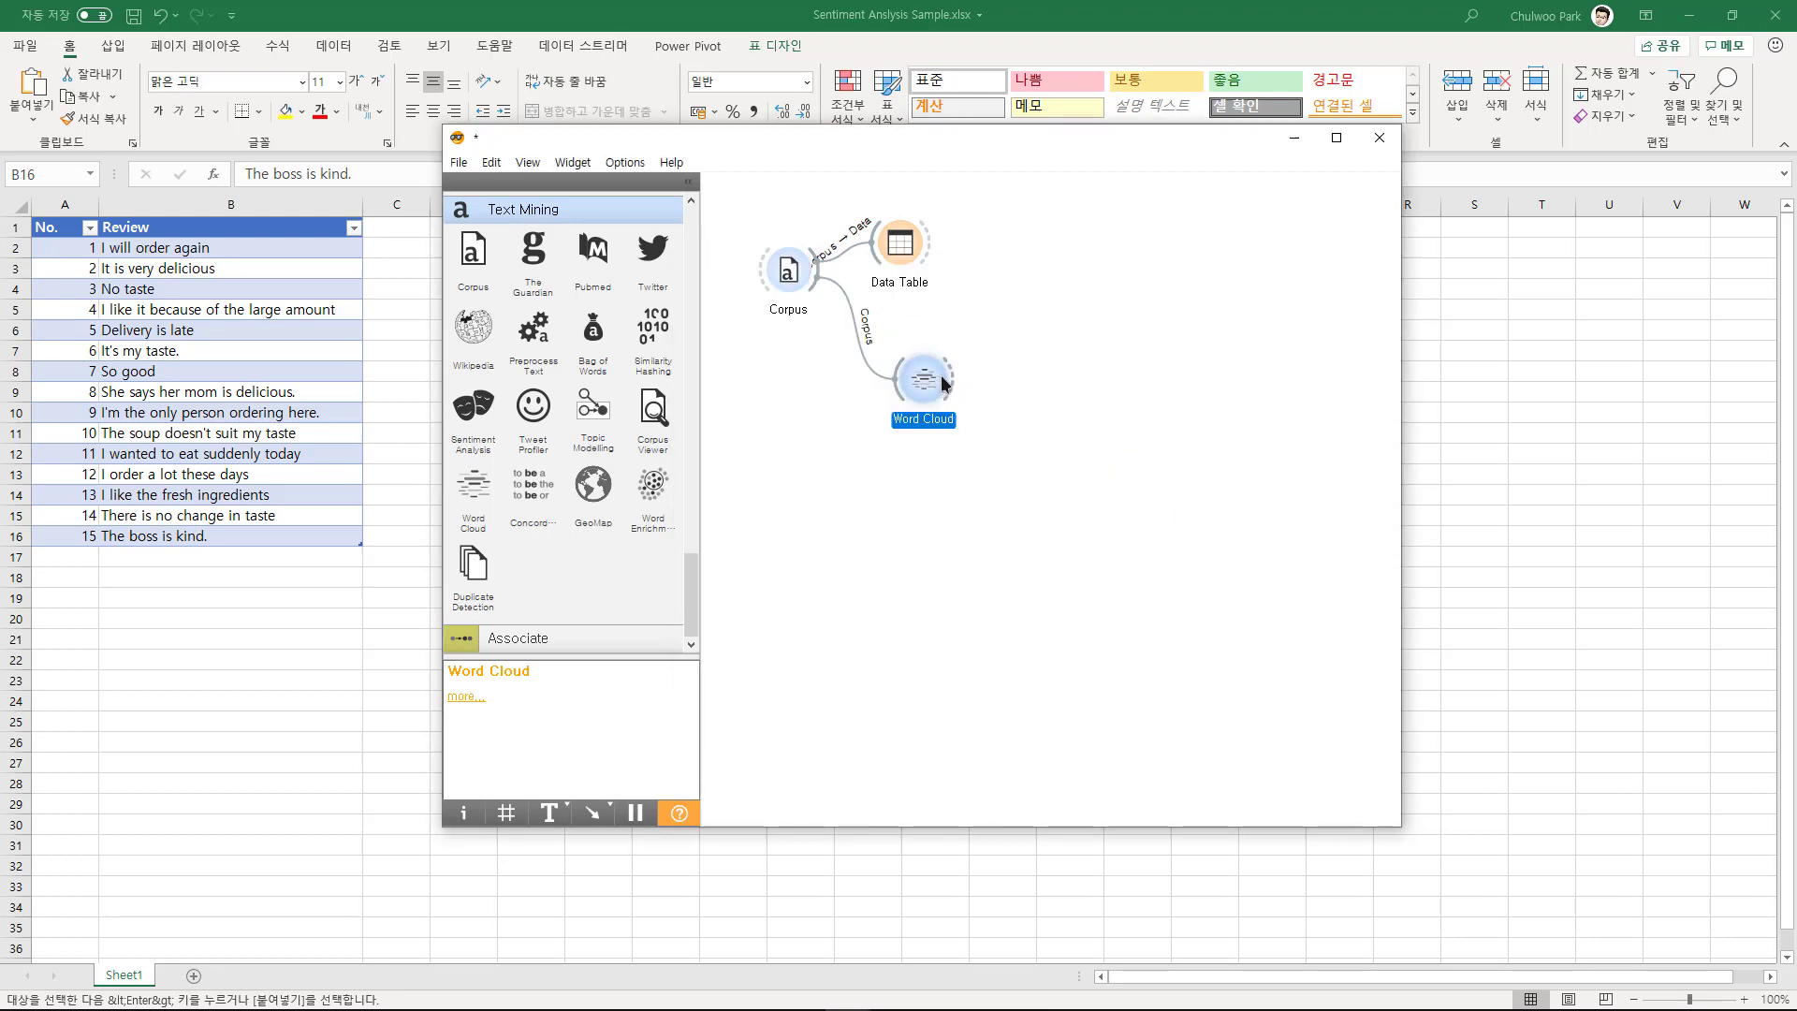
key("Delete")
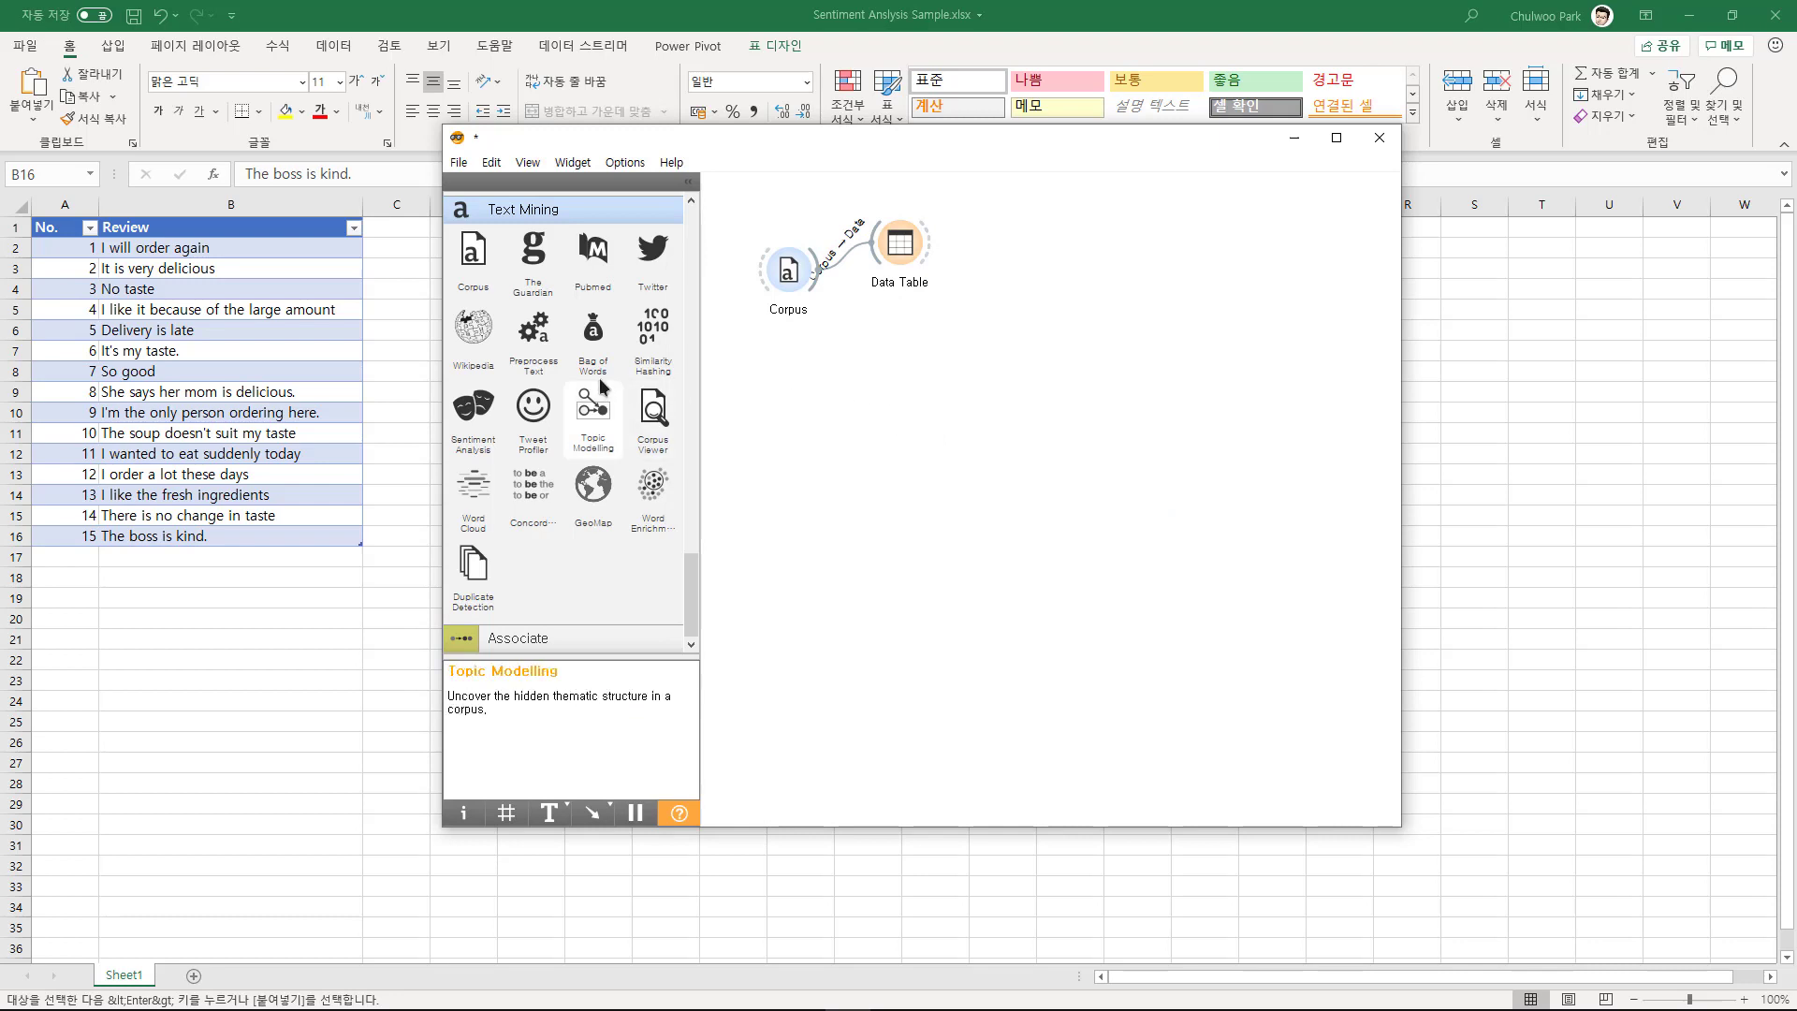
Place Preprocess Text below the Data Table, link Corpus into it, and review its settings
left_click_drag(552, 346, 926, 363)
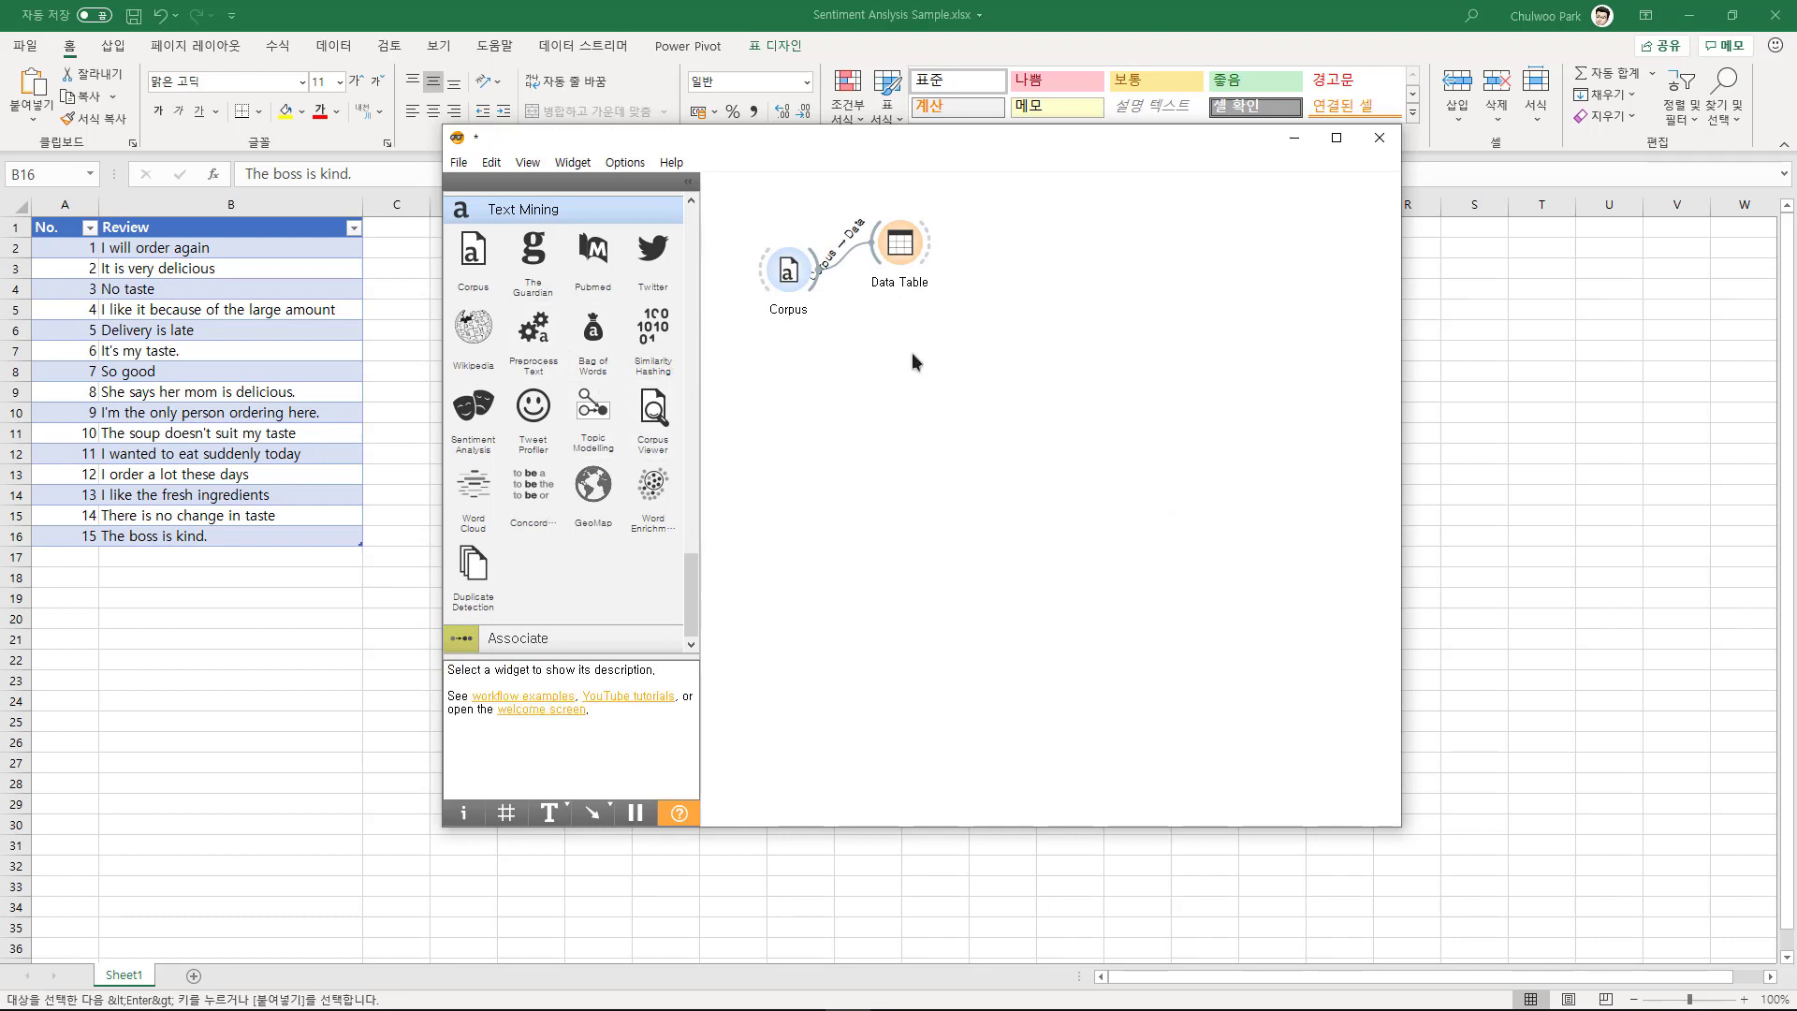
left_click_drag(912, 360, 912, 361)
left_click_drag(816, 273, 839, 298)
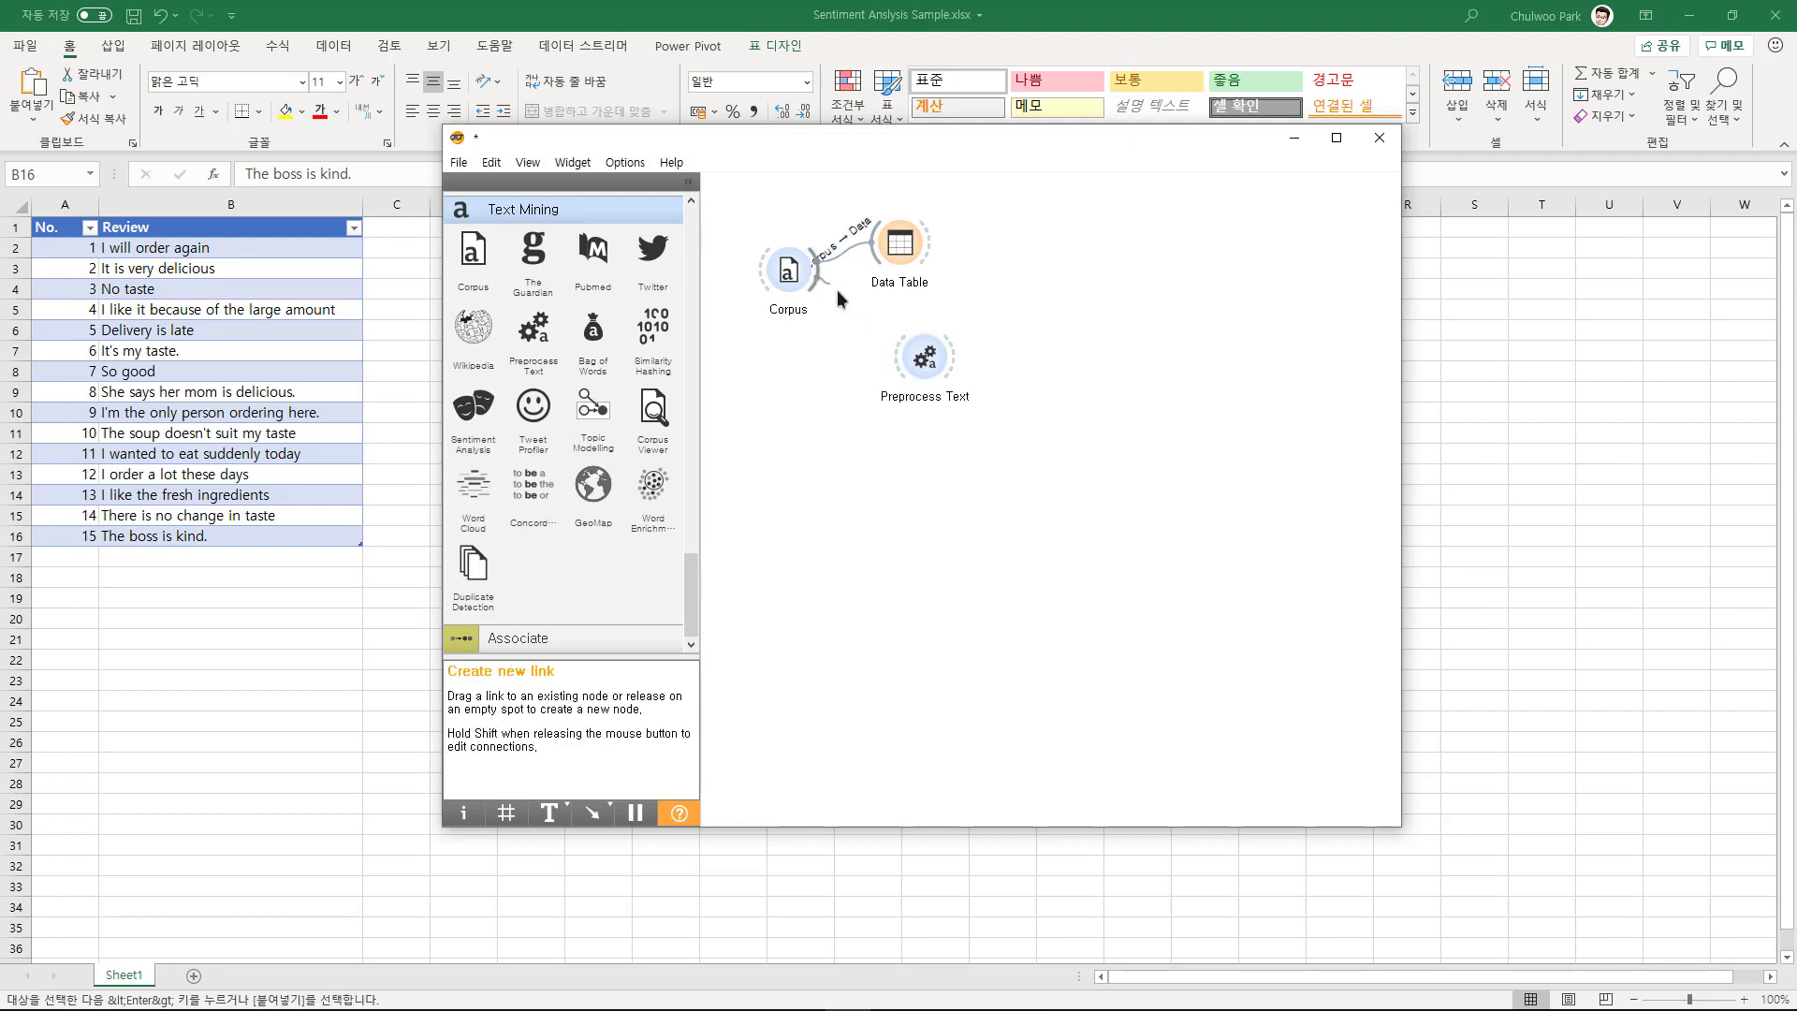
left_click_drag(900, 357, 900, 357)
double_click(922, 357)
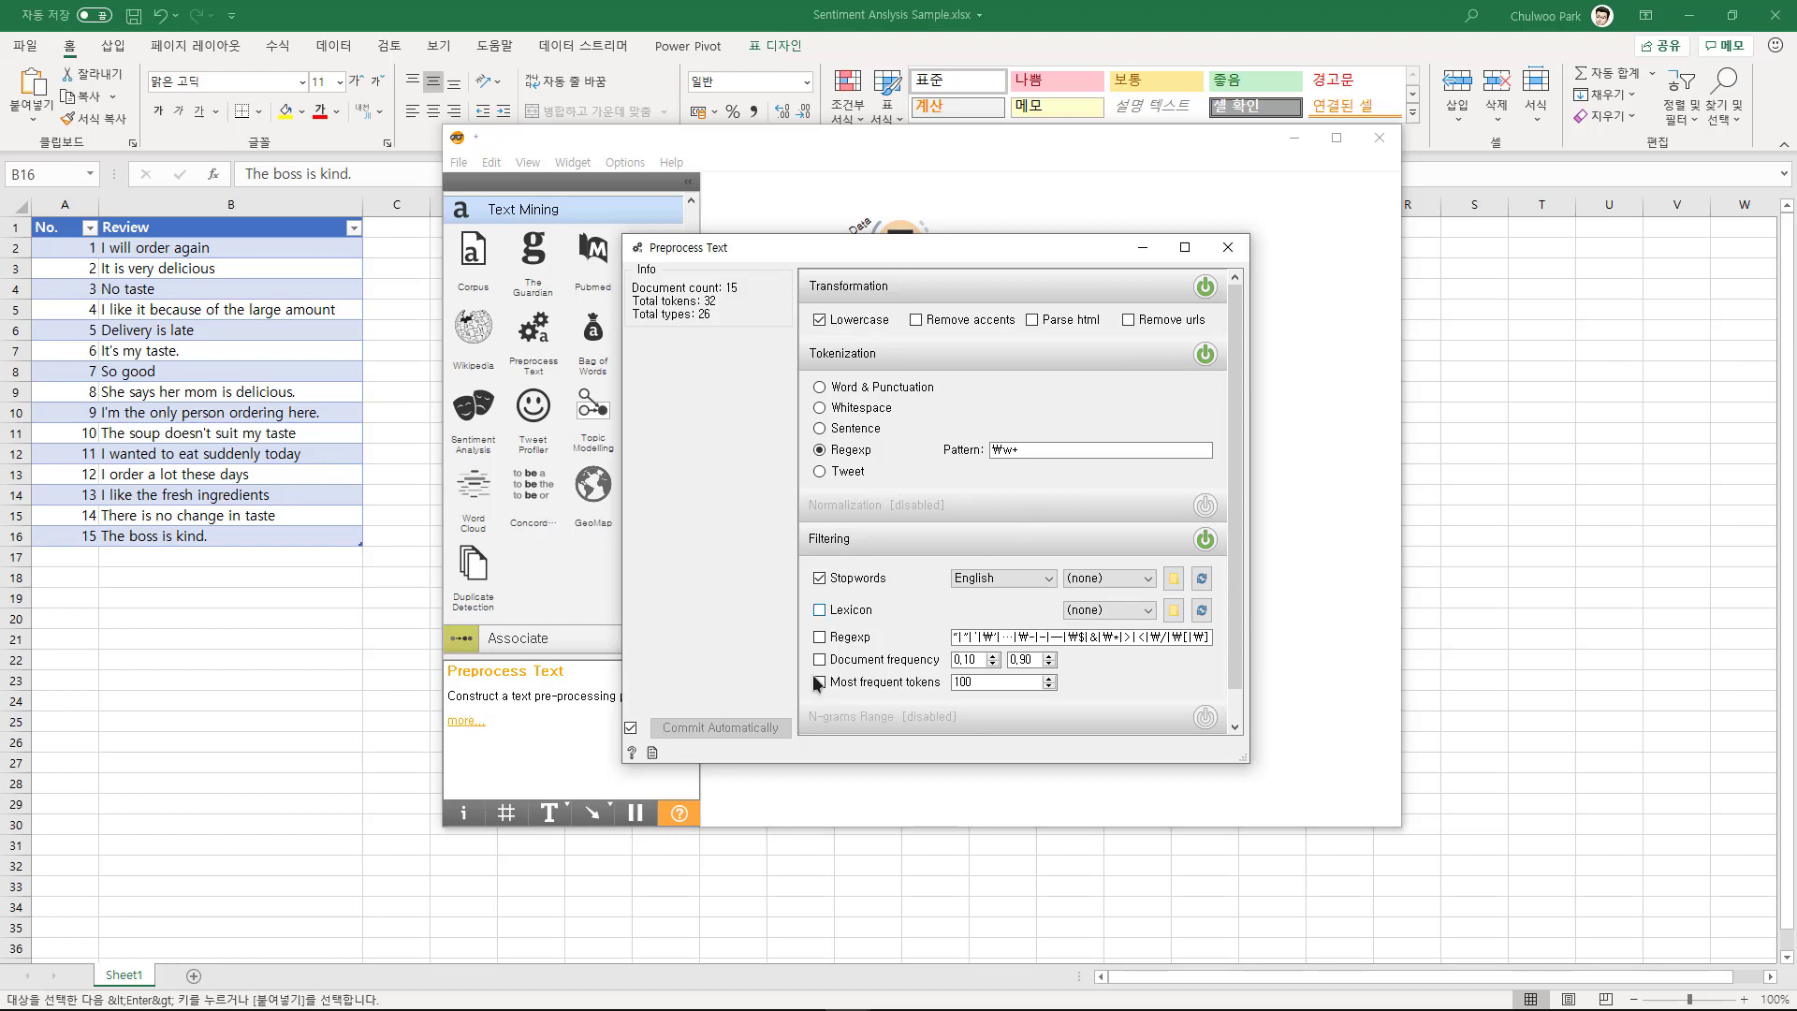
left_click(1227, 247)
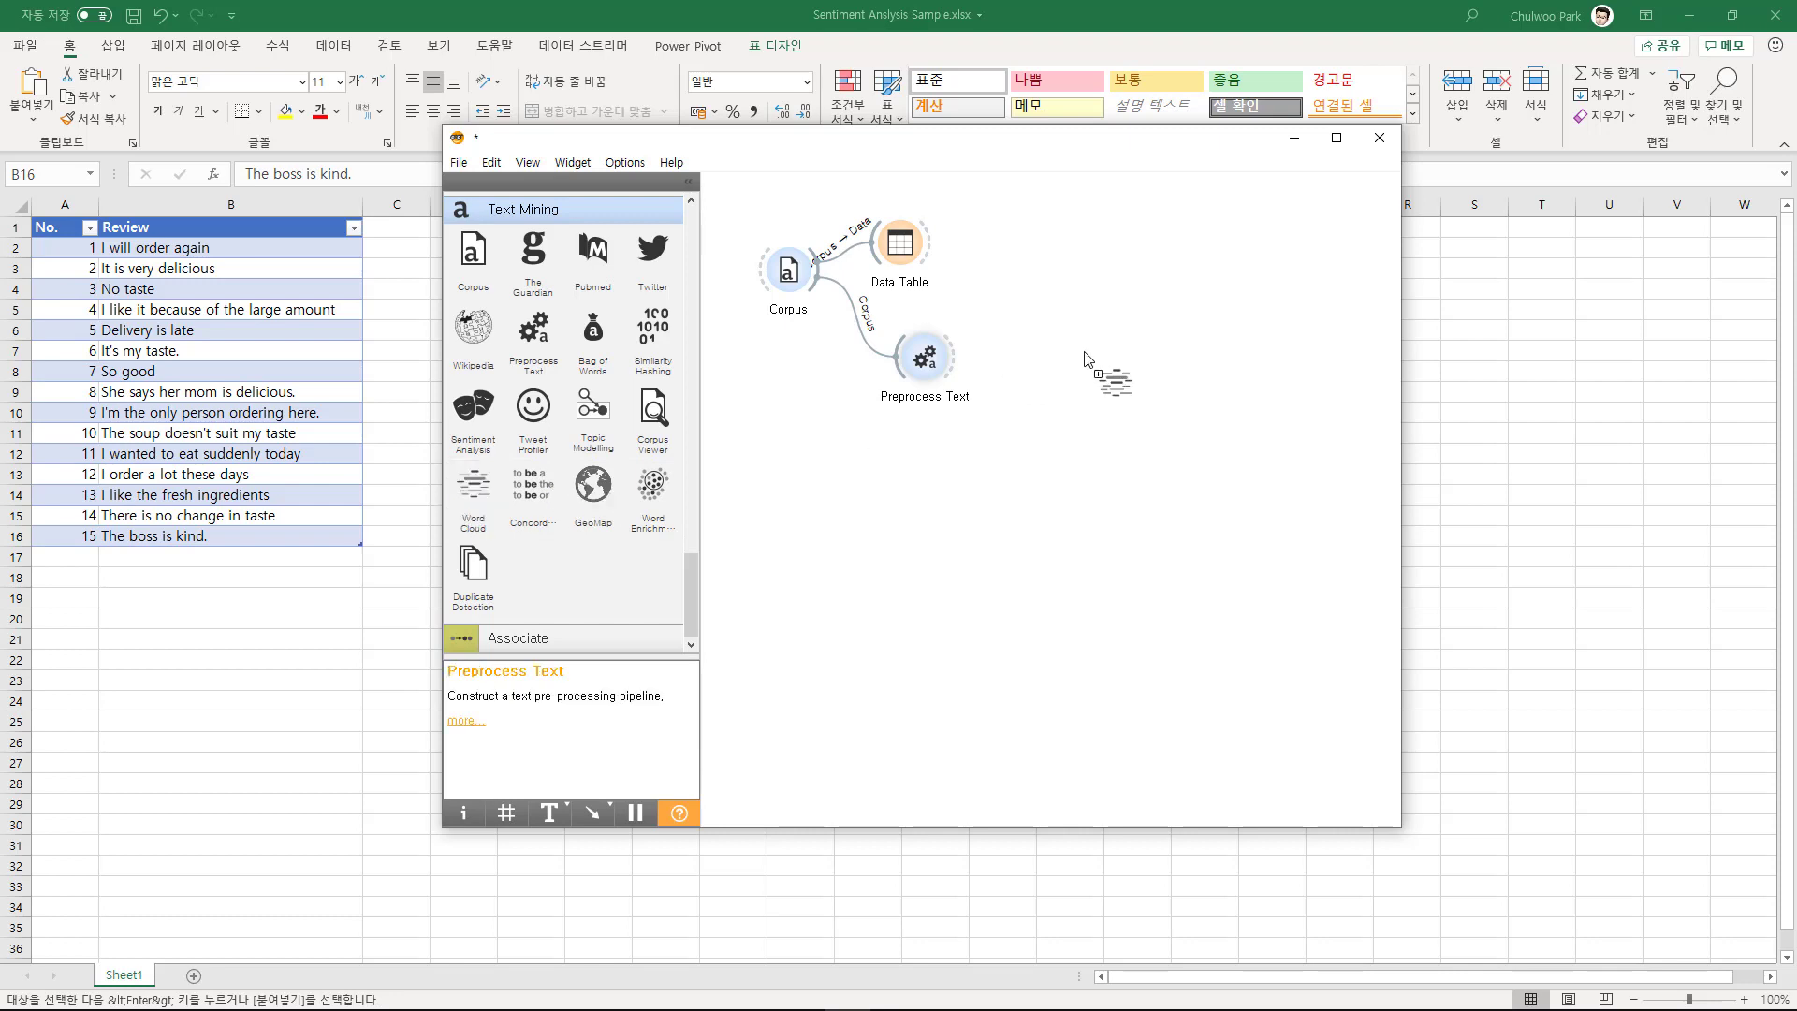
Feed Preprocess Text into a new Word Cloud showing 8 words, led by taste
left_click_drag(492, 485, 1086, 350)
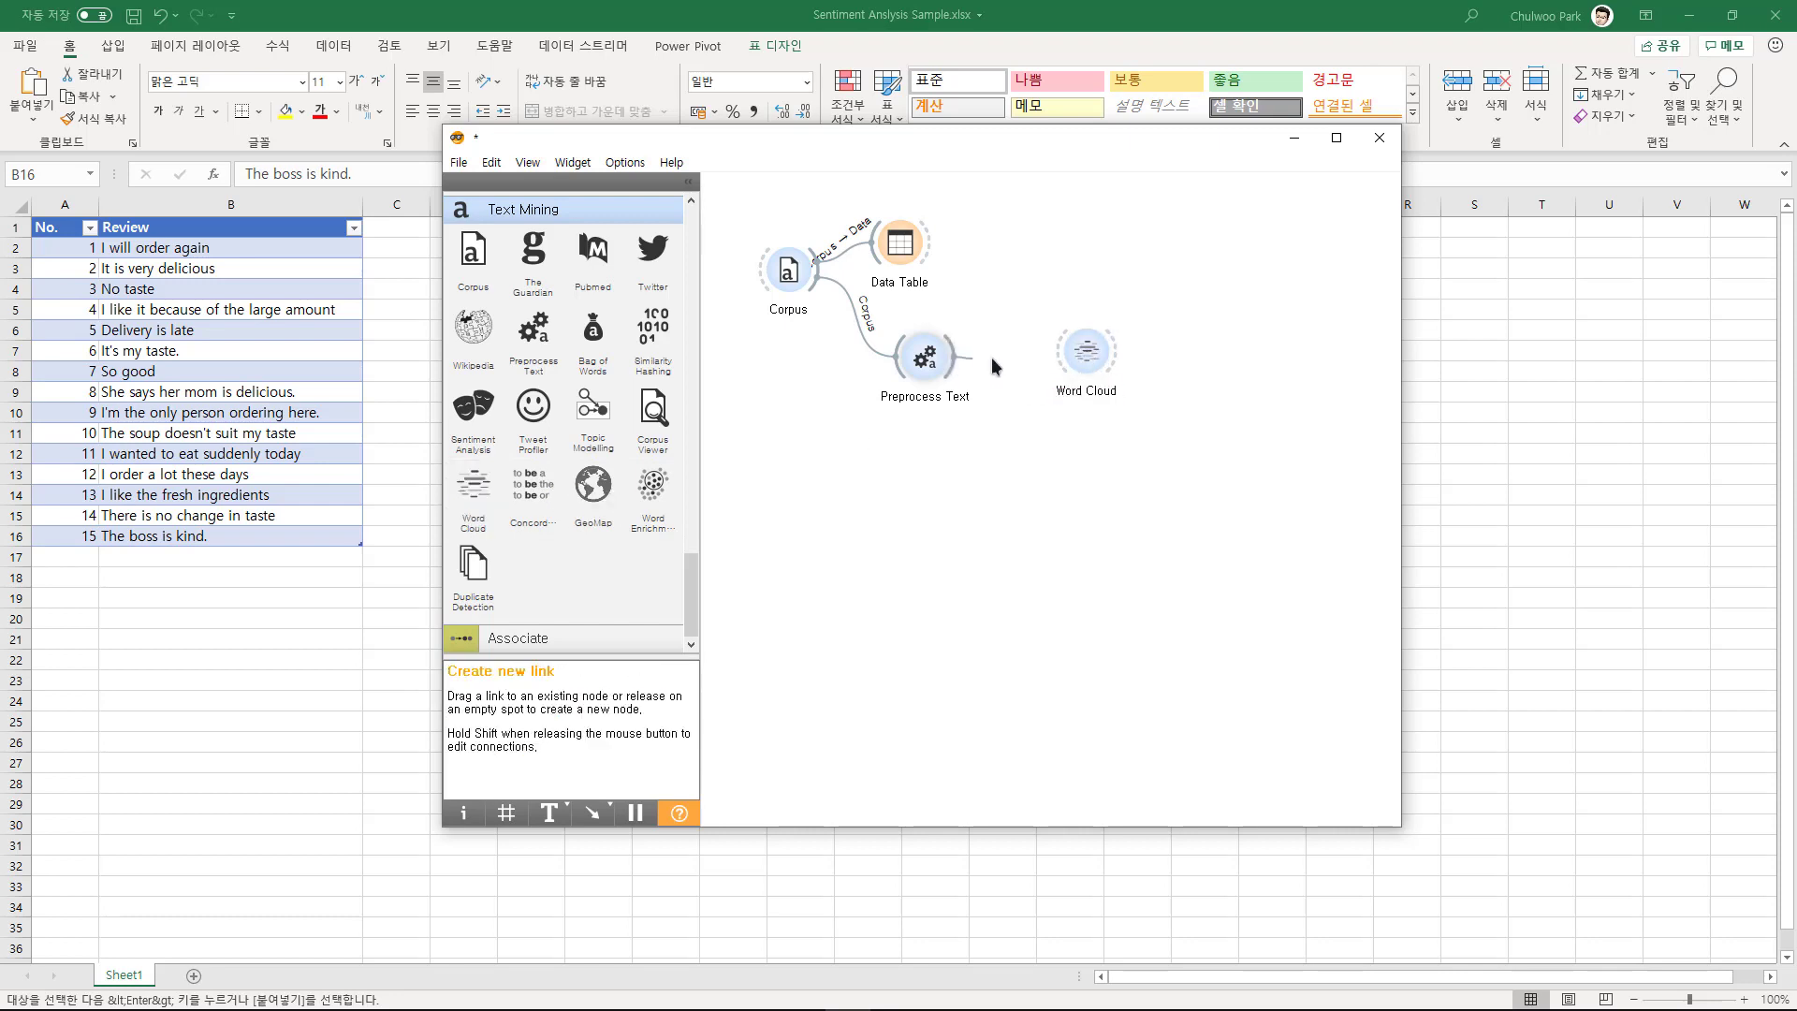
left_click_drag(952, 365, 1077, 359)
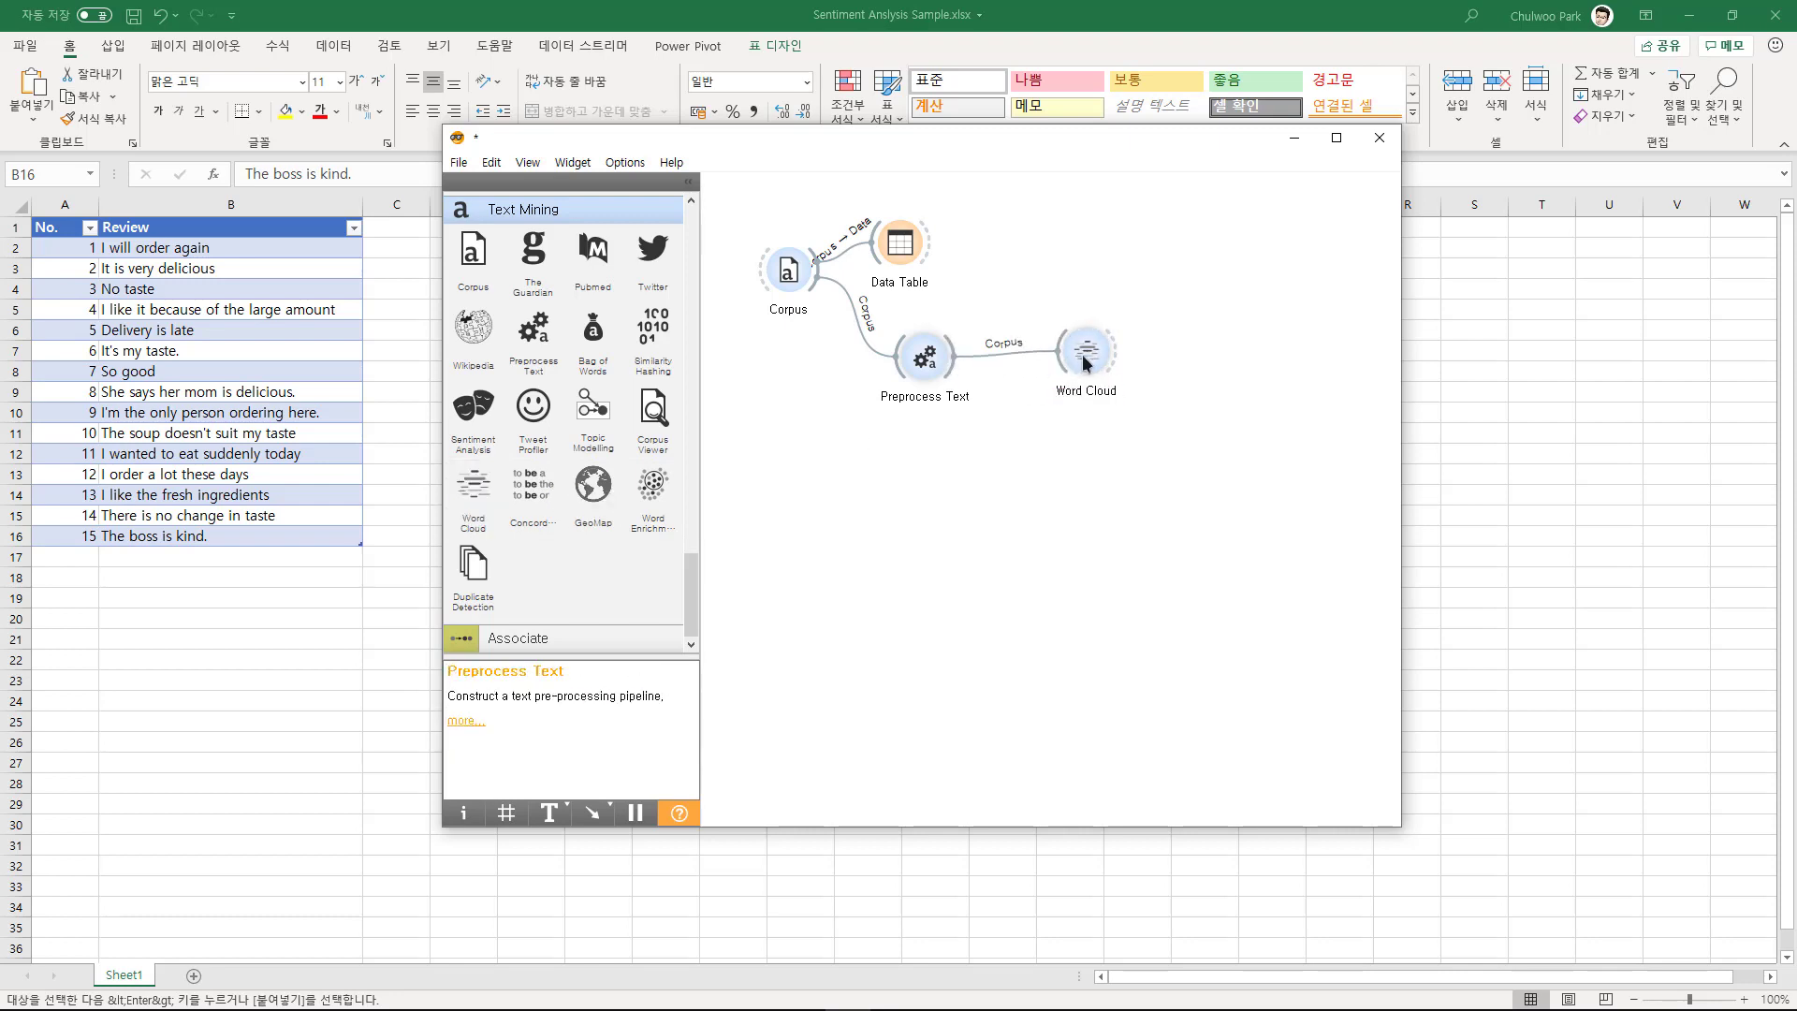
double_click(1085, 363)
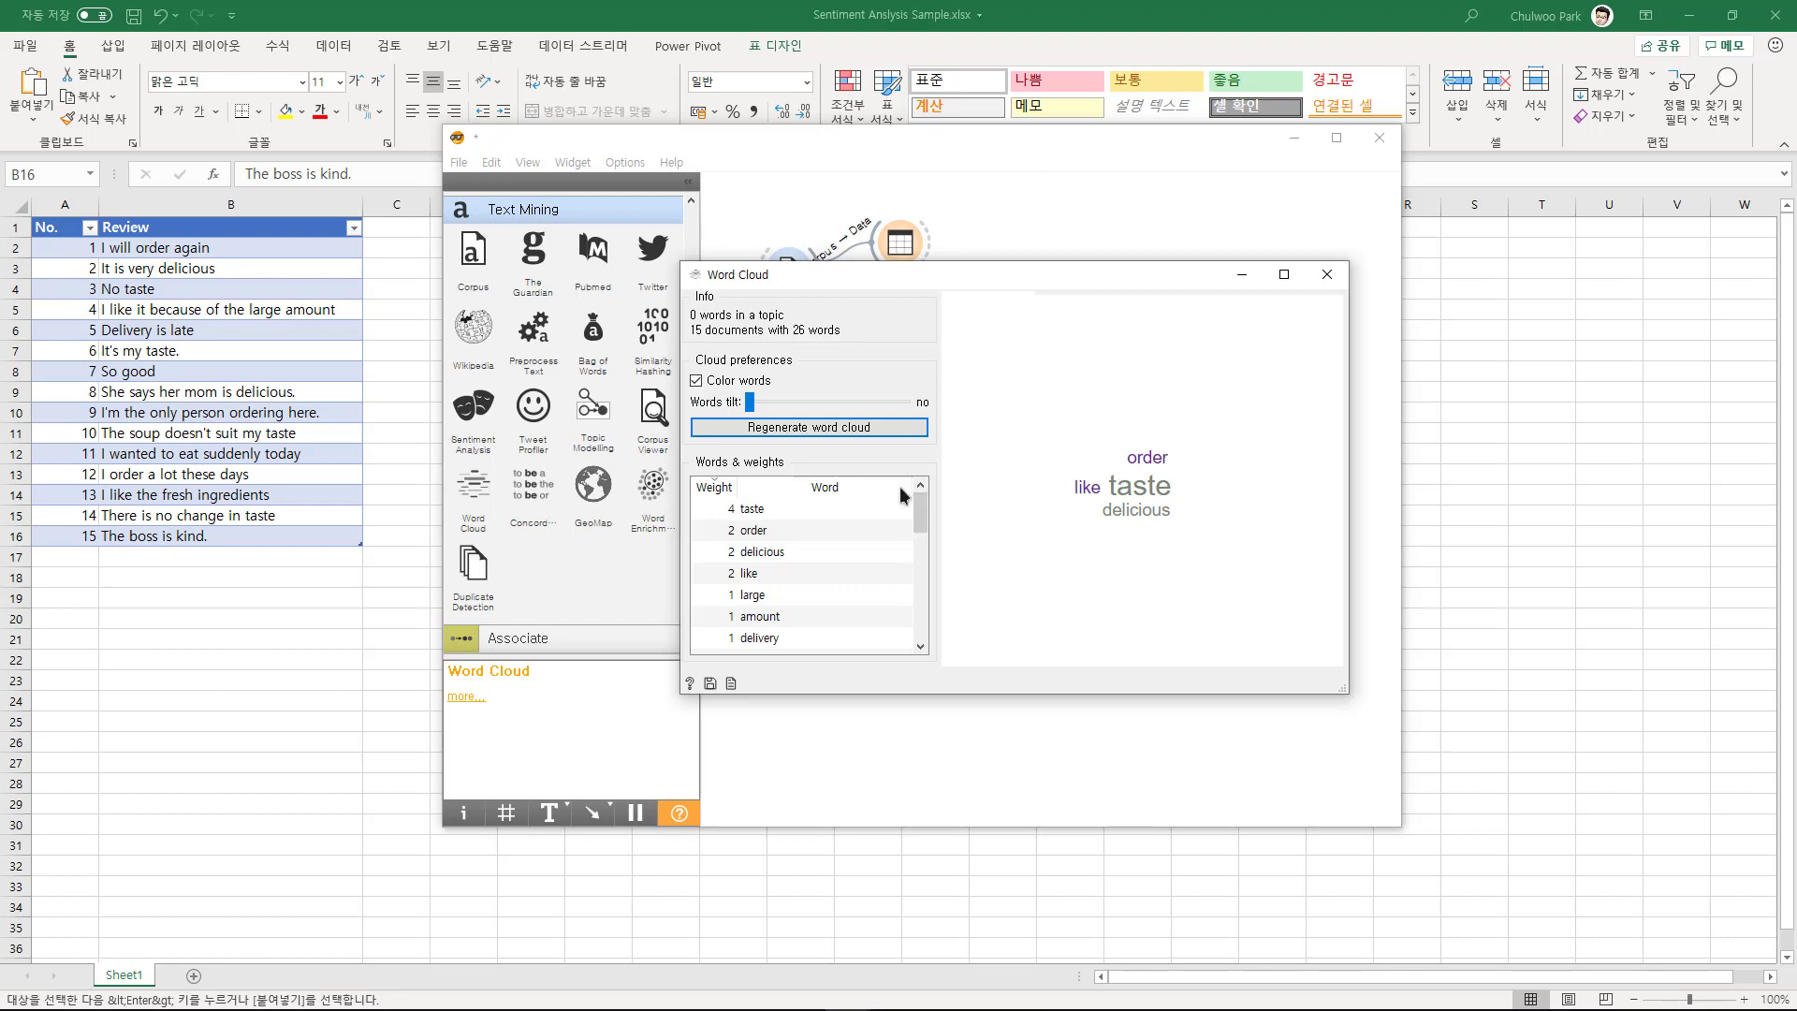
left_click_drag(751, 401, 894, 418)
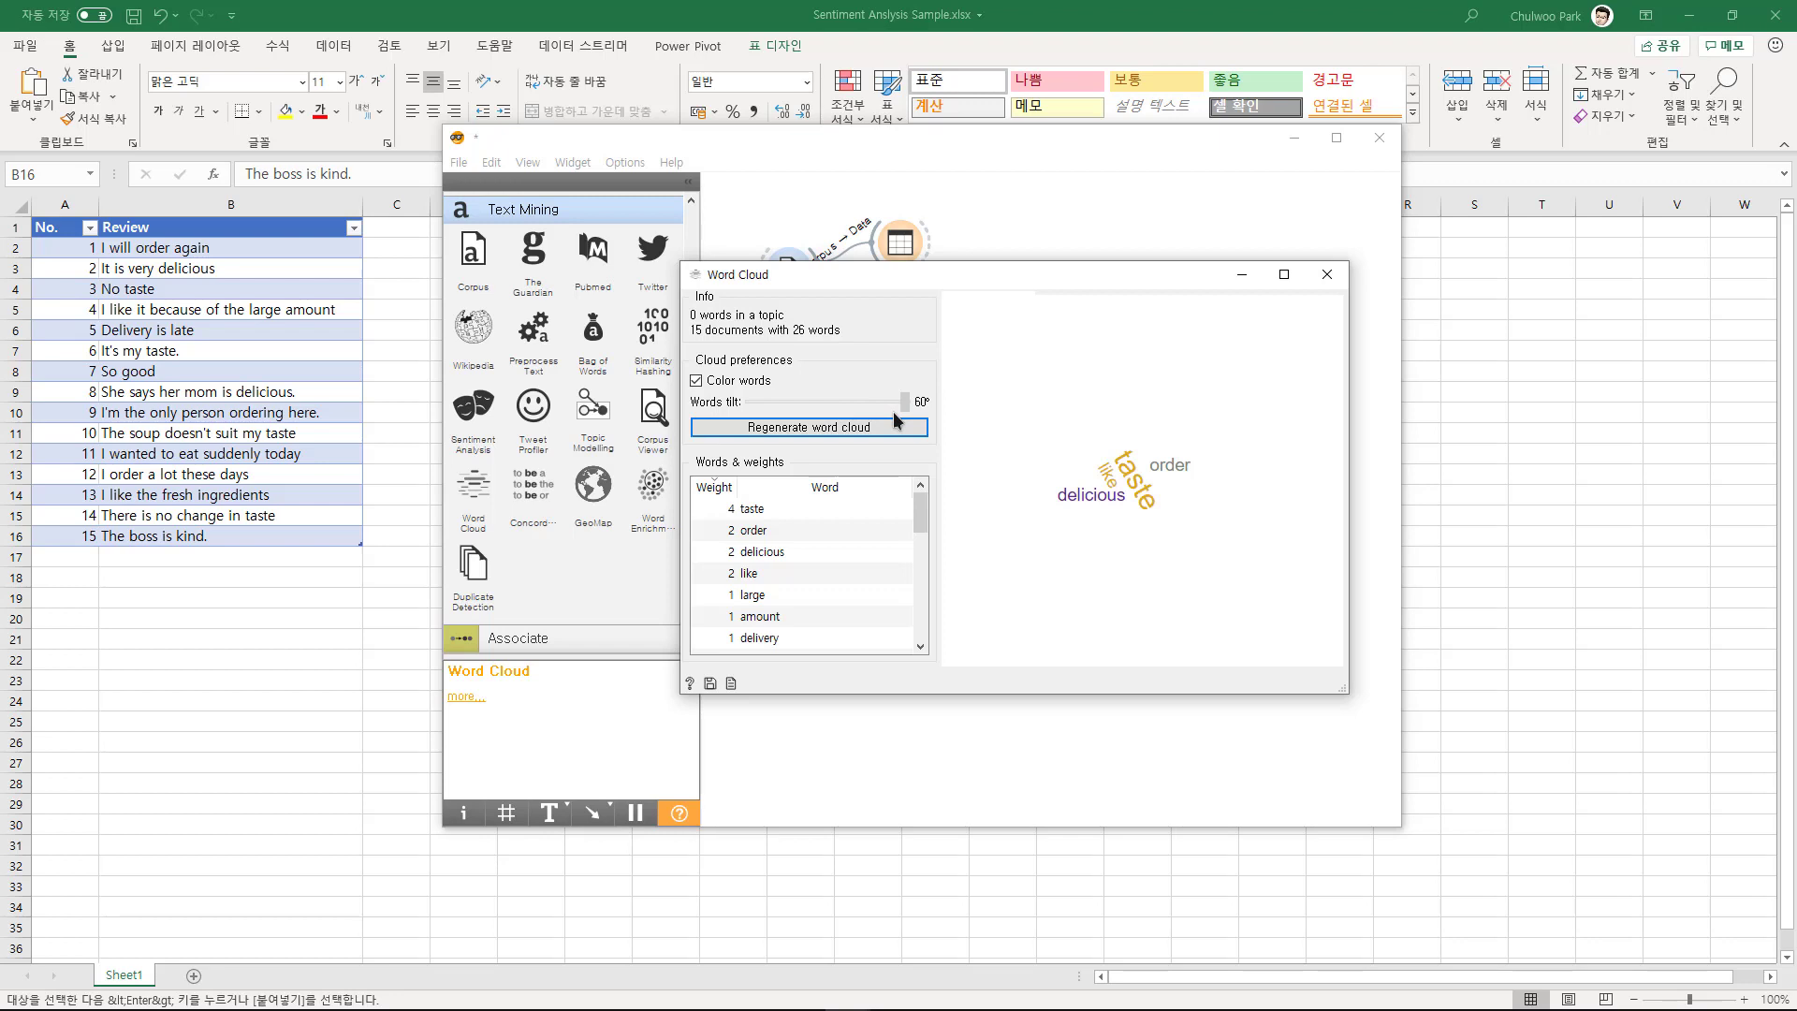
left_click(893, 420)
left_click(893, 420)
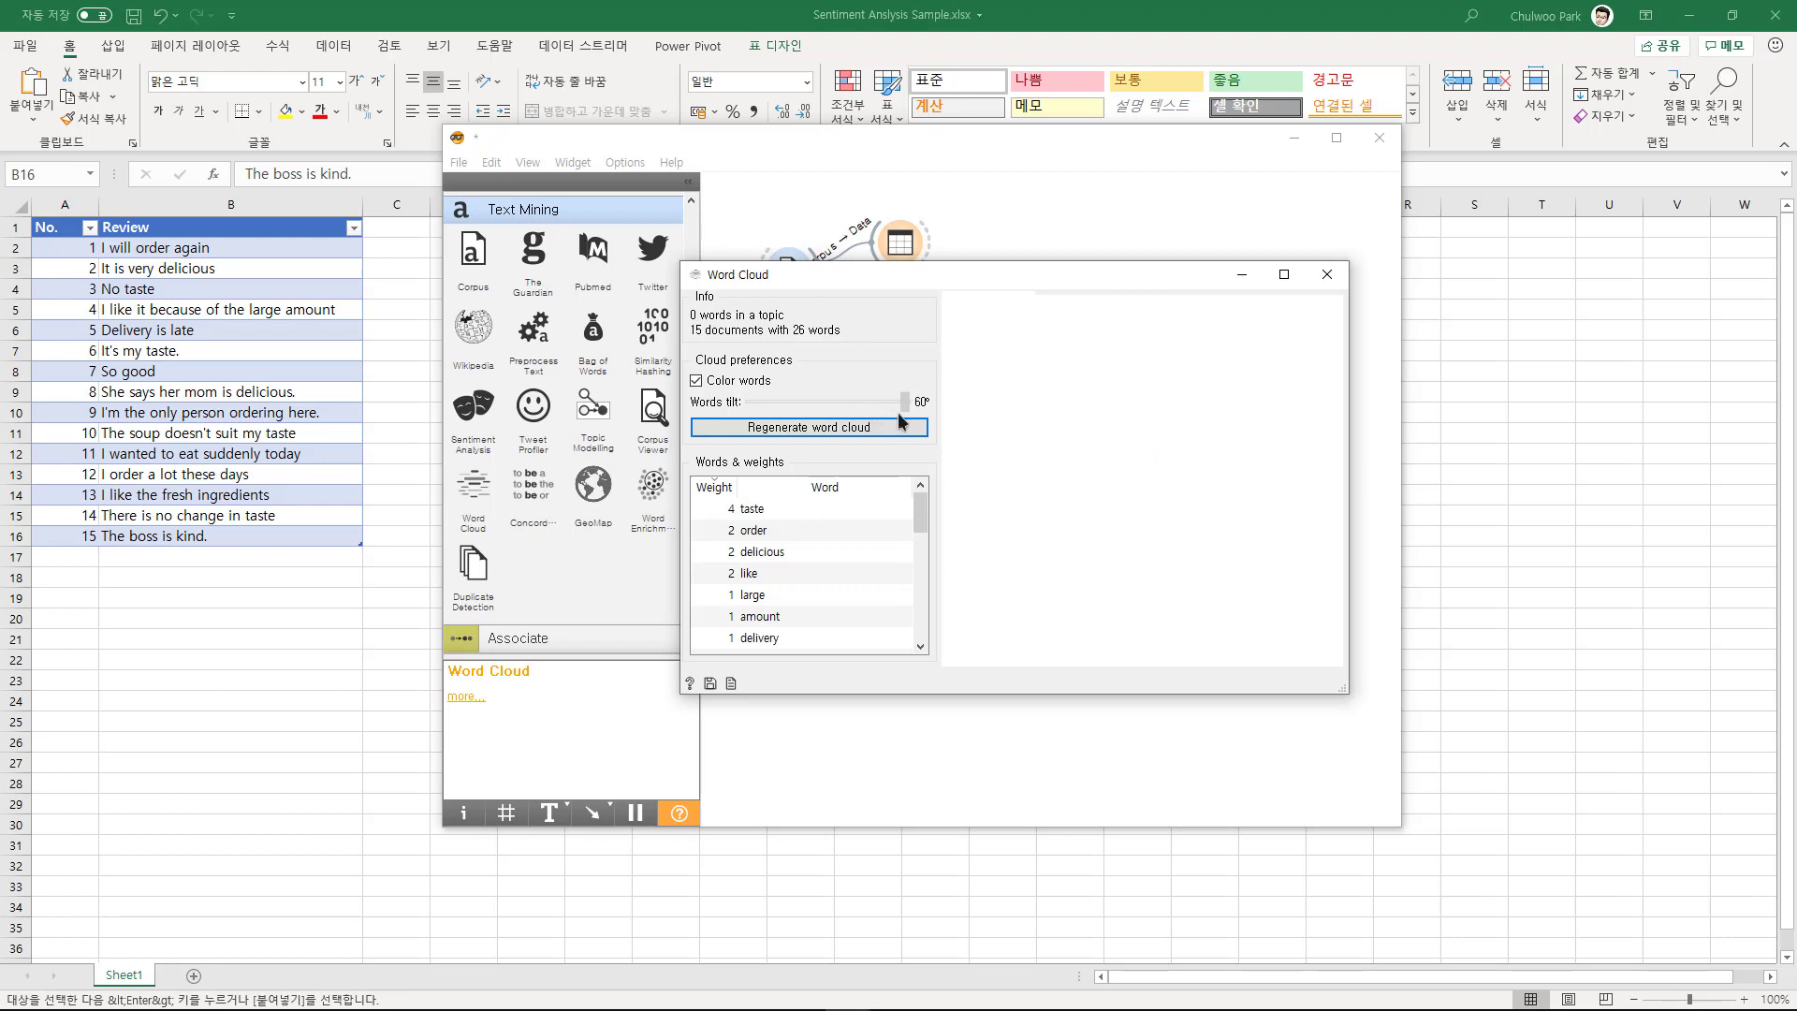
left_click_drag(902, 402, 748, 404)
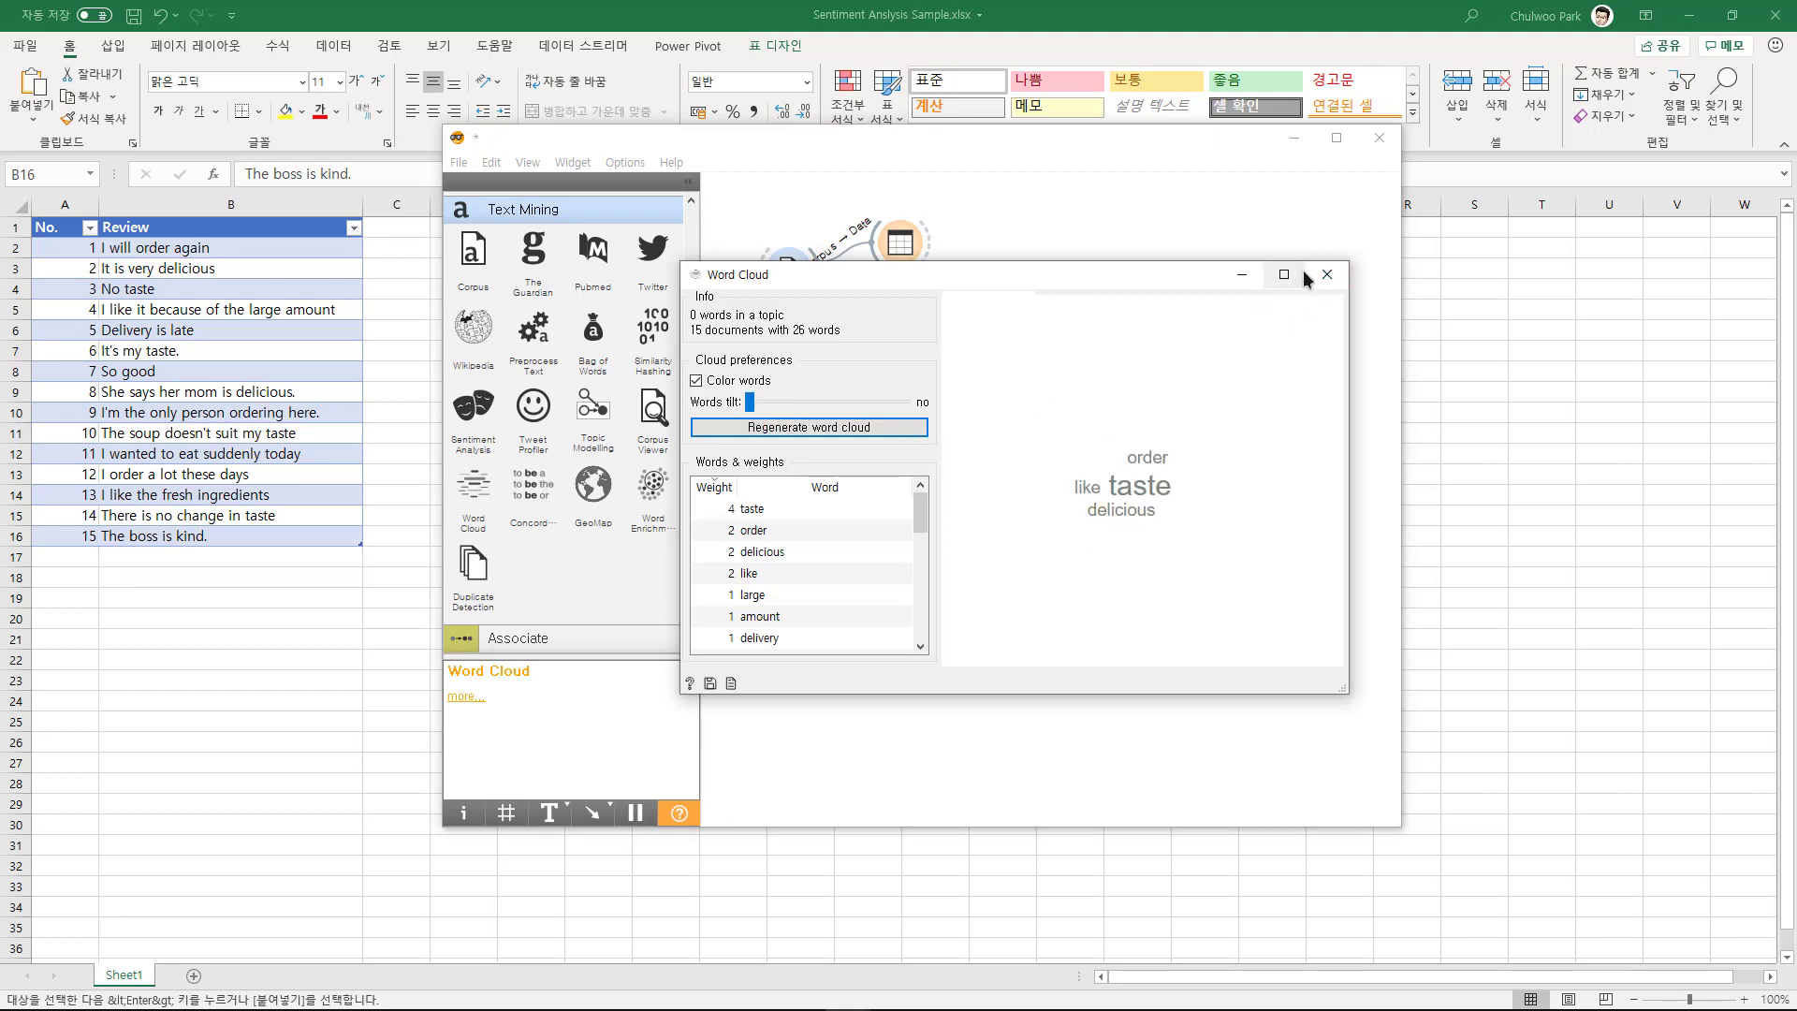
left_click(1326, 276)
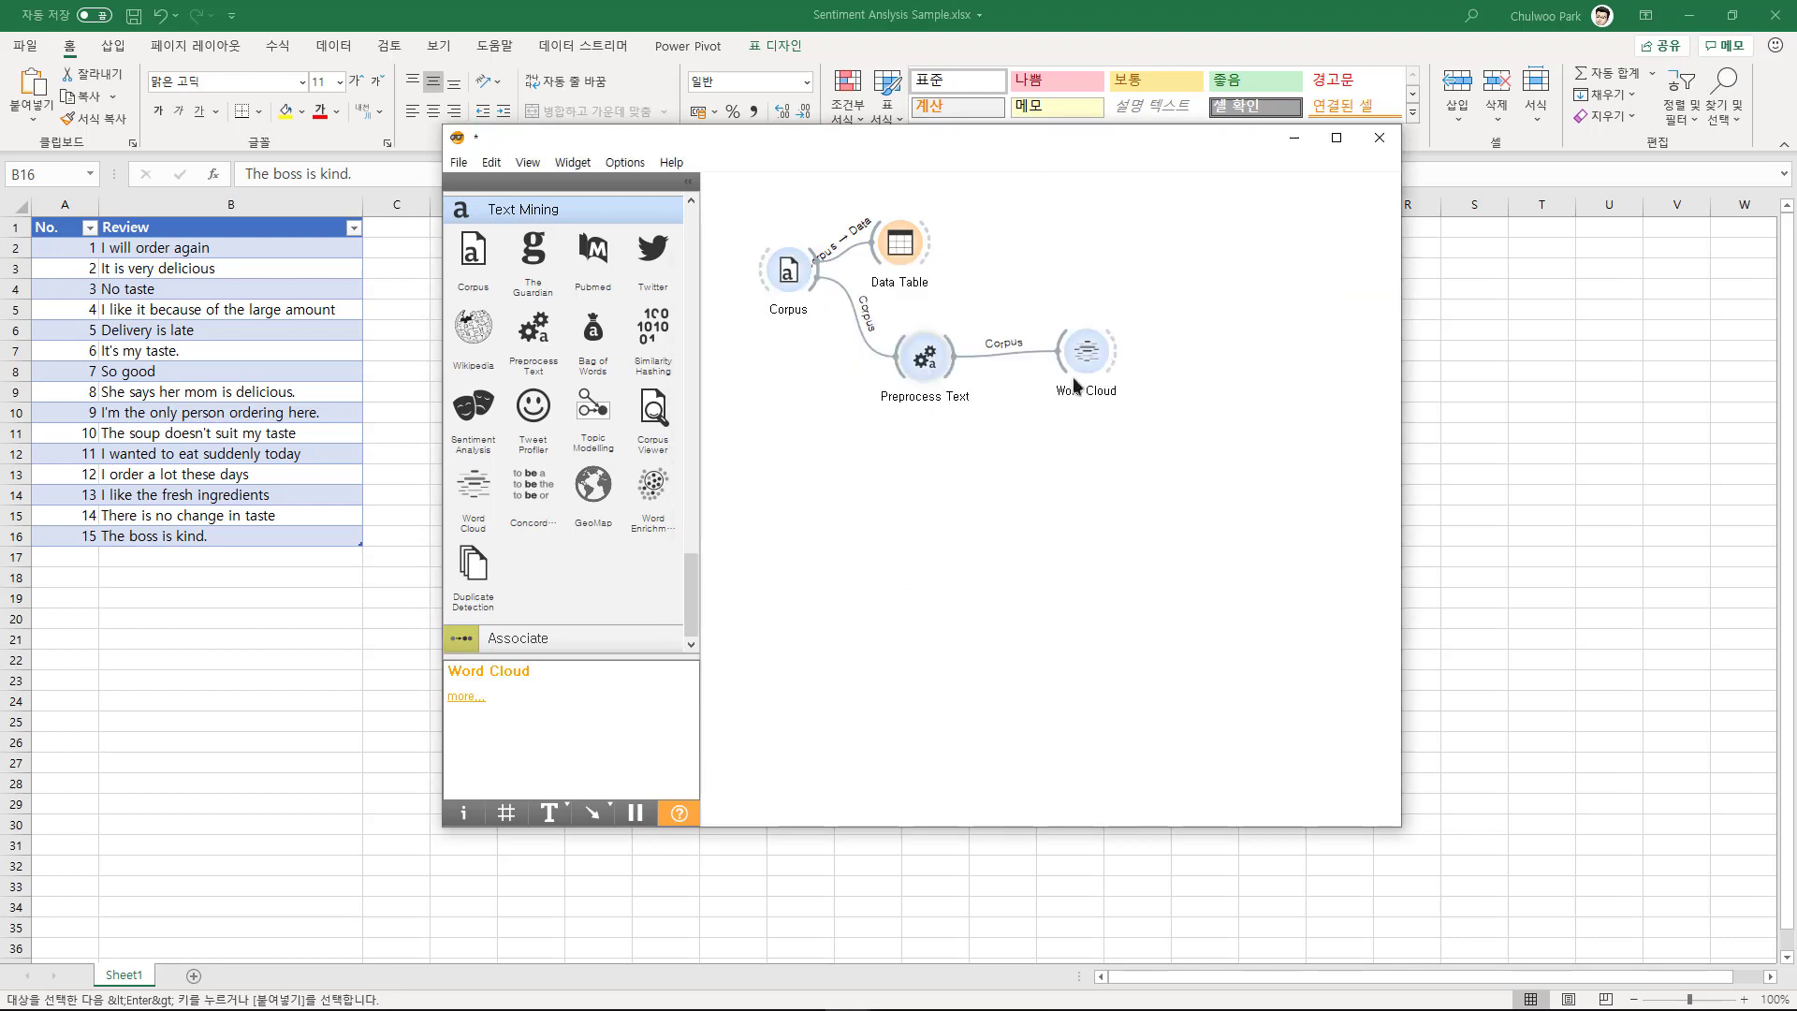
mouse_move(474, 412)
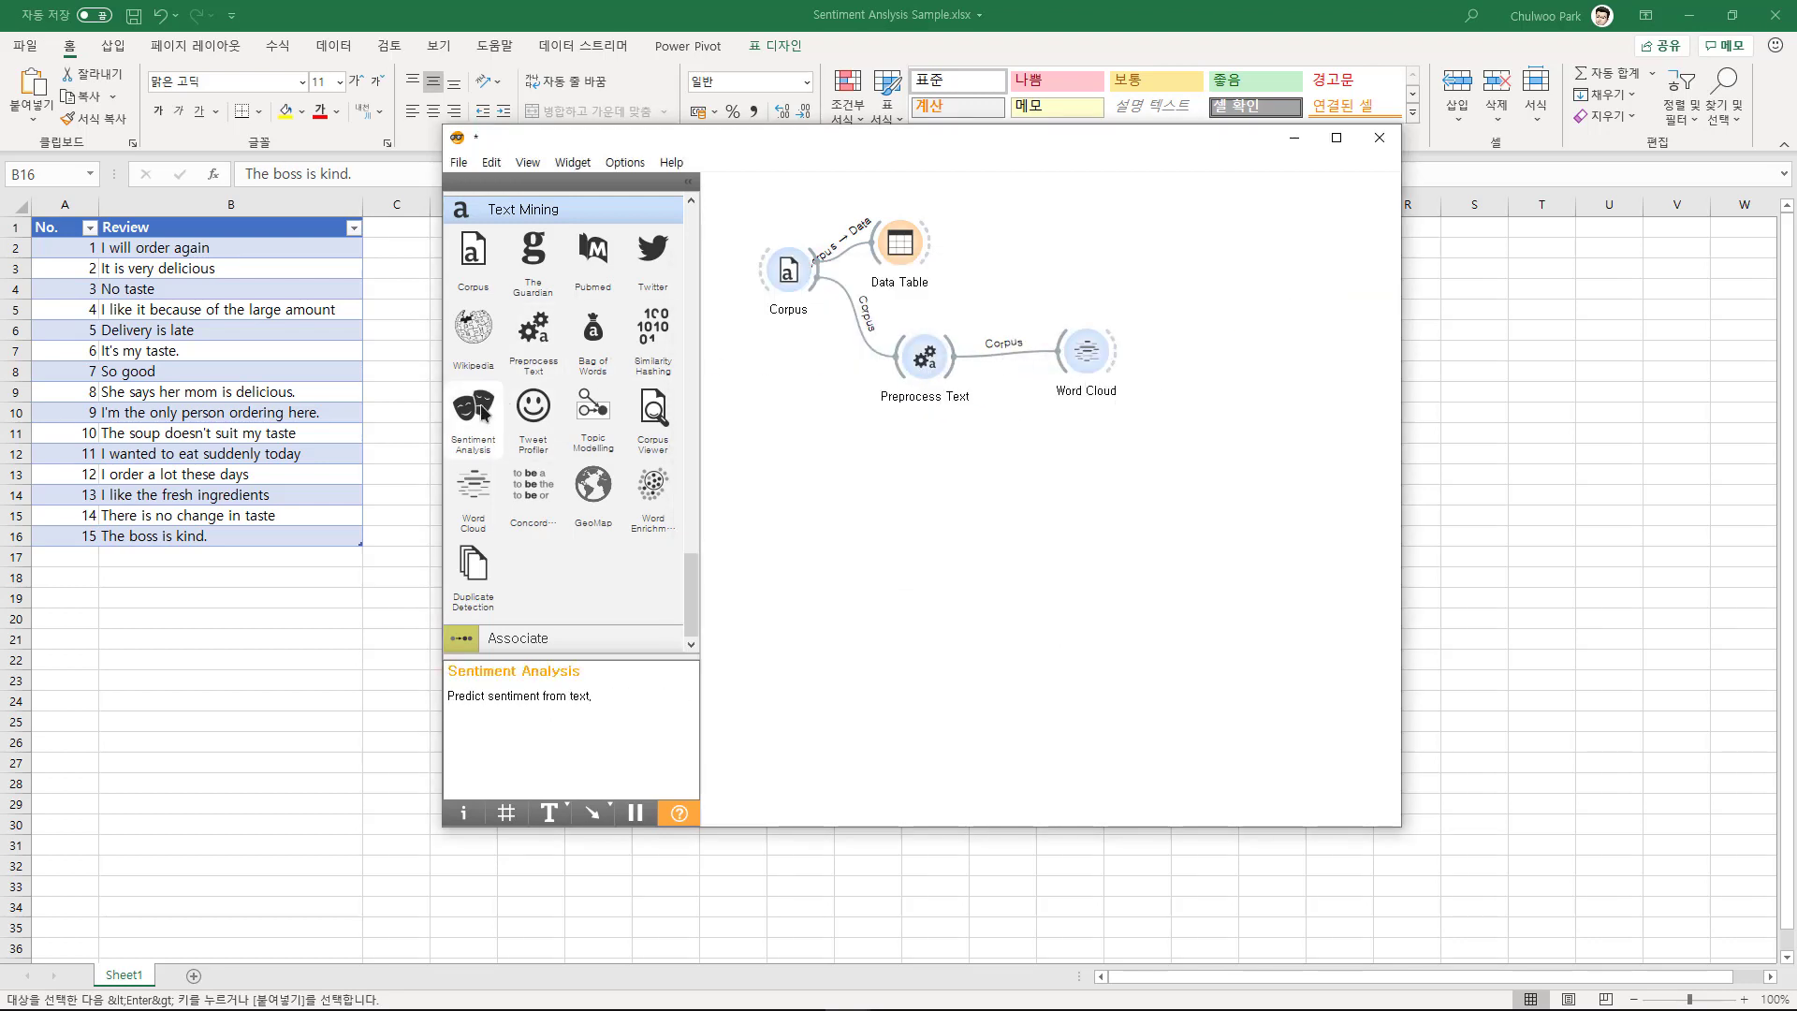
Add a Sentiment Analysis widget linked from Preprocess Text and set its method to Vader
left_click_drag(482, 412, 1076, 486)
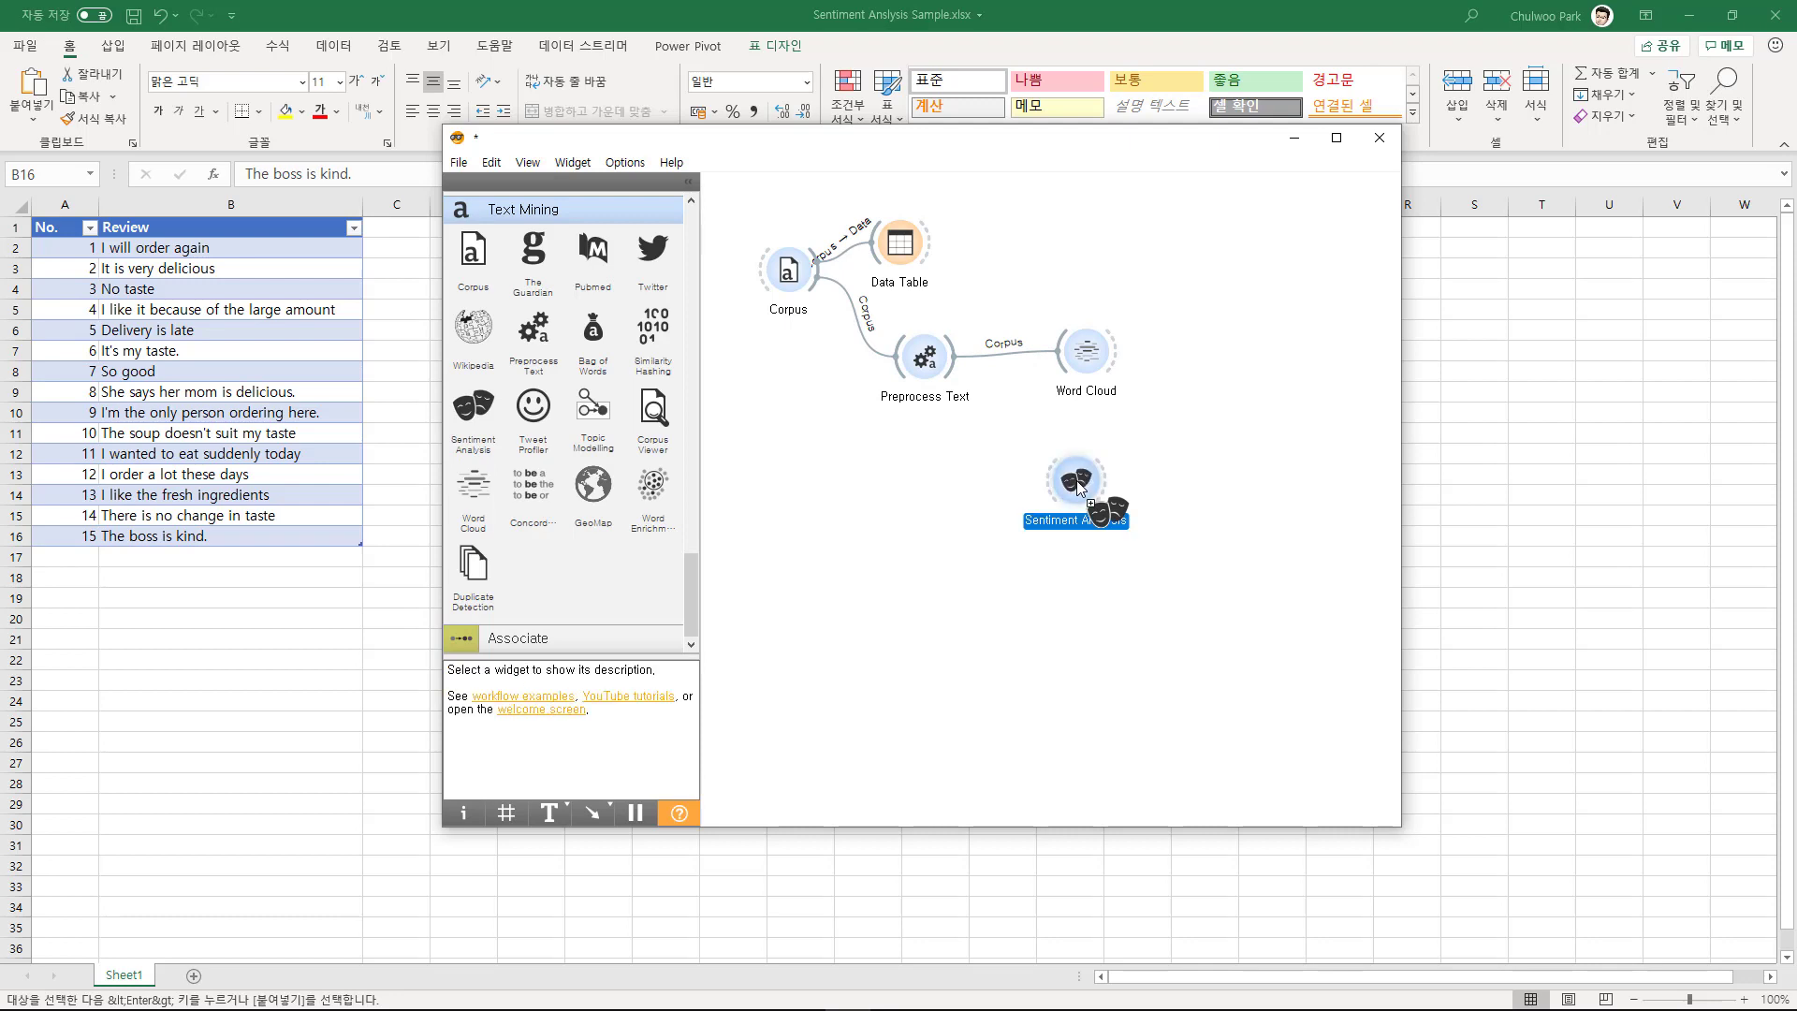
left_click_drag(816, 287, 832, 317)
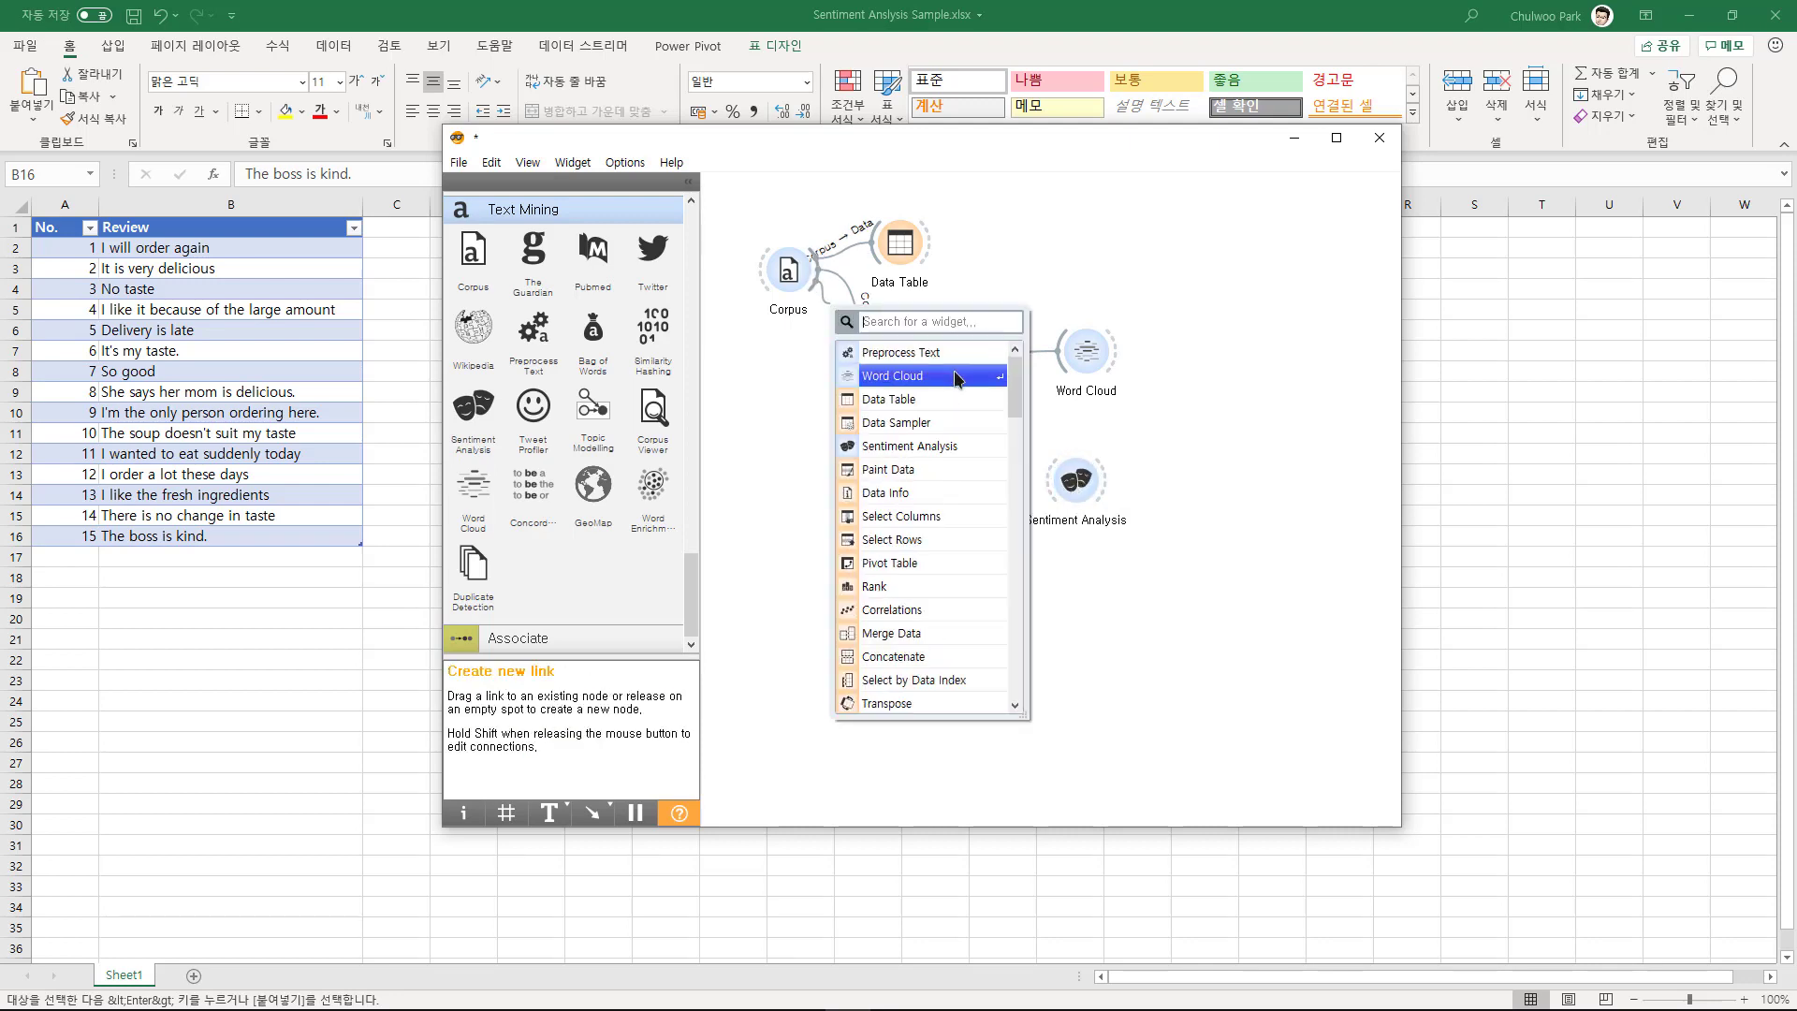
left_click(980, 268)
left_click_drag(955, 374, 1046, 485)
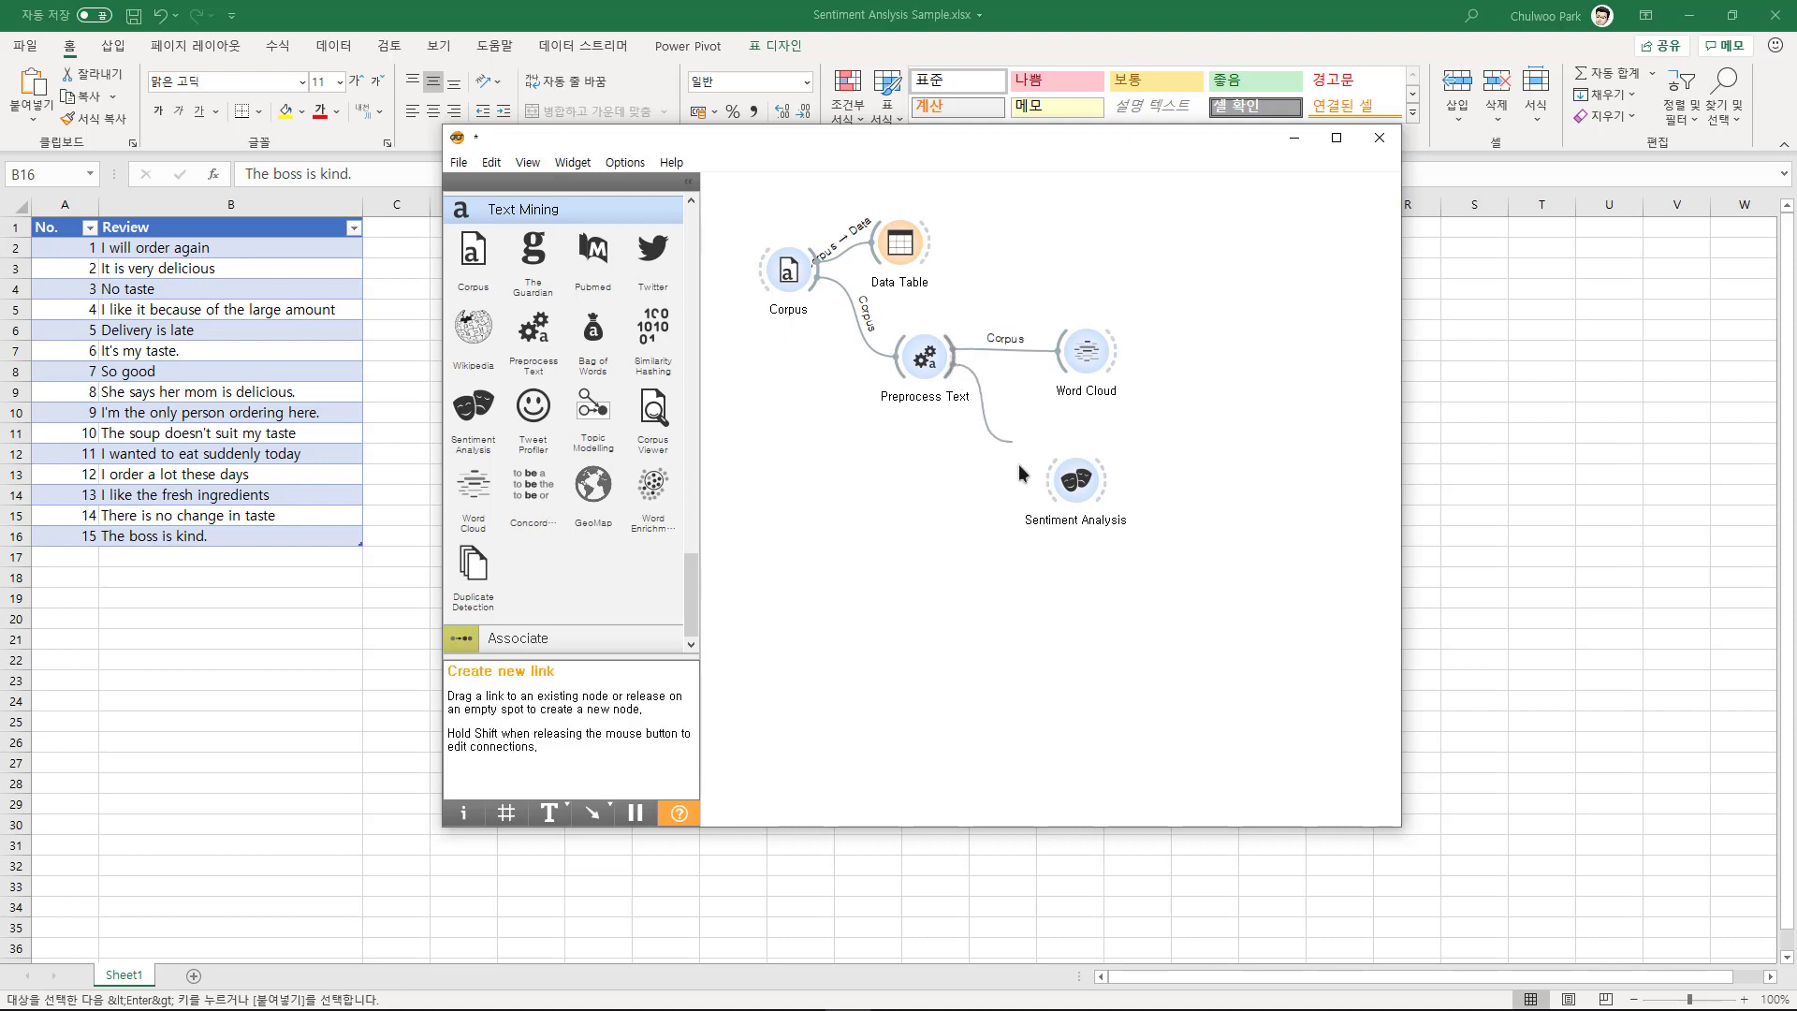
left_click(1078, 482)
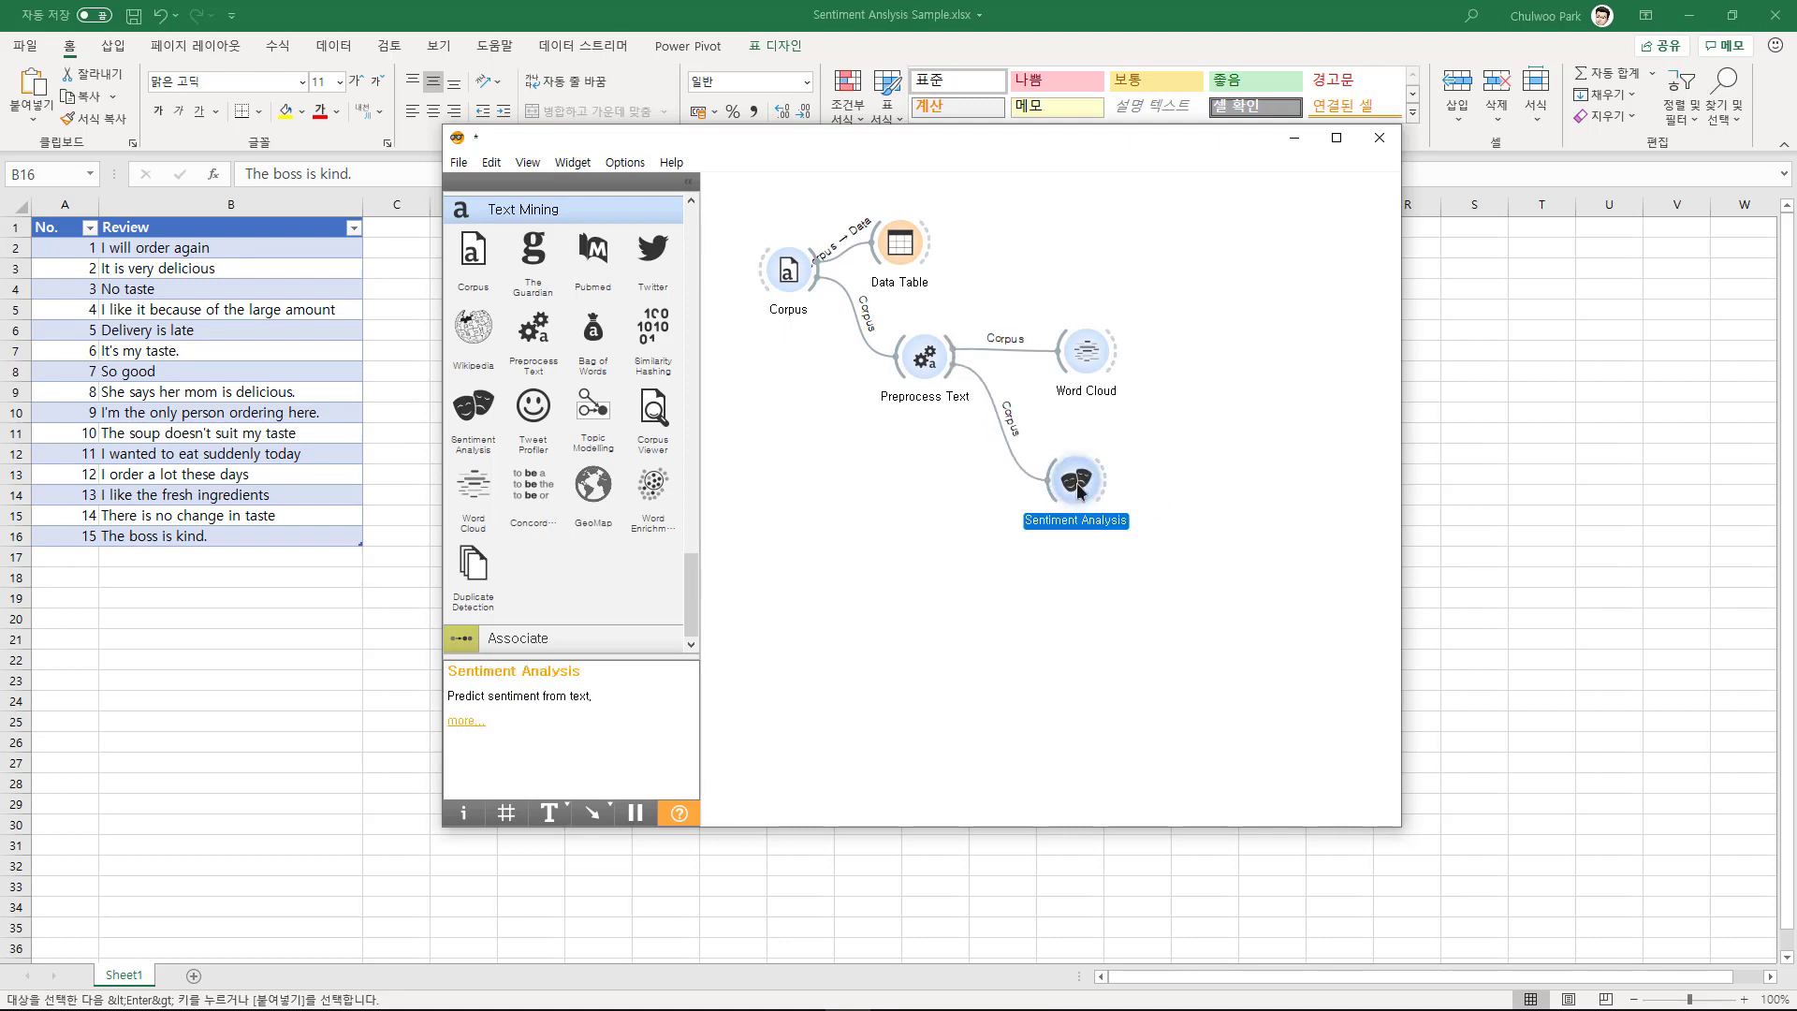
double_click(1081, 482)
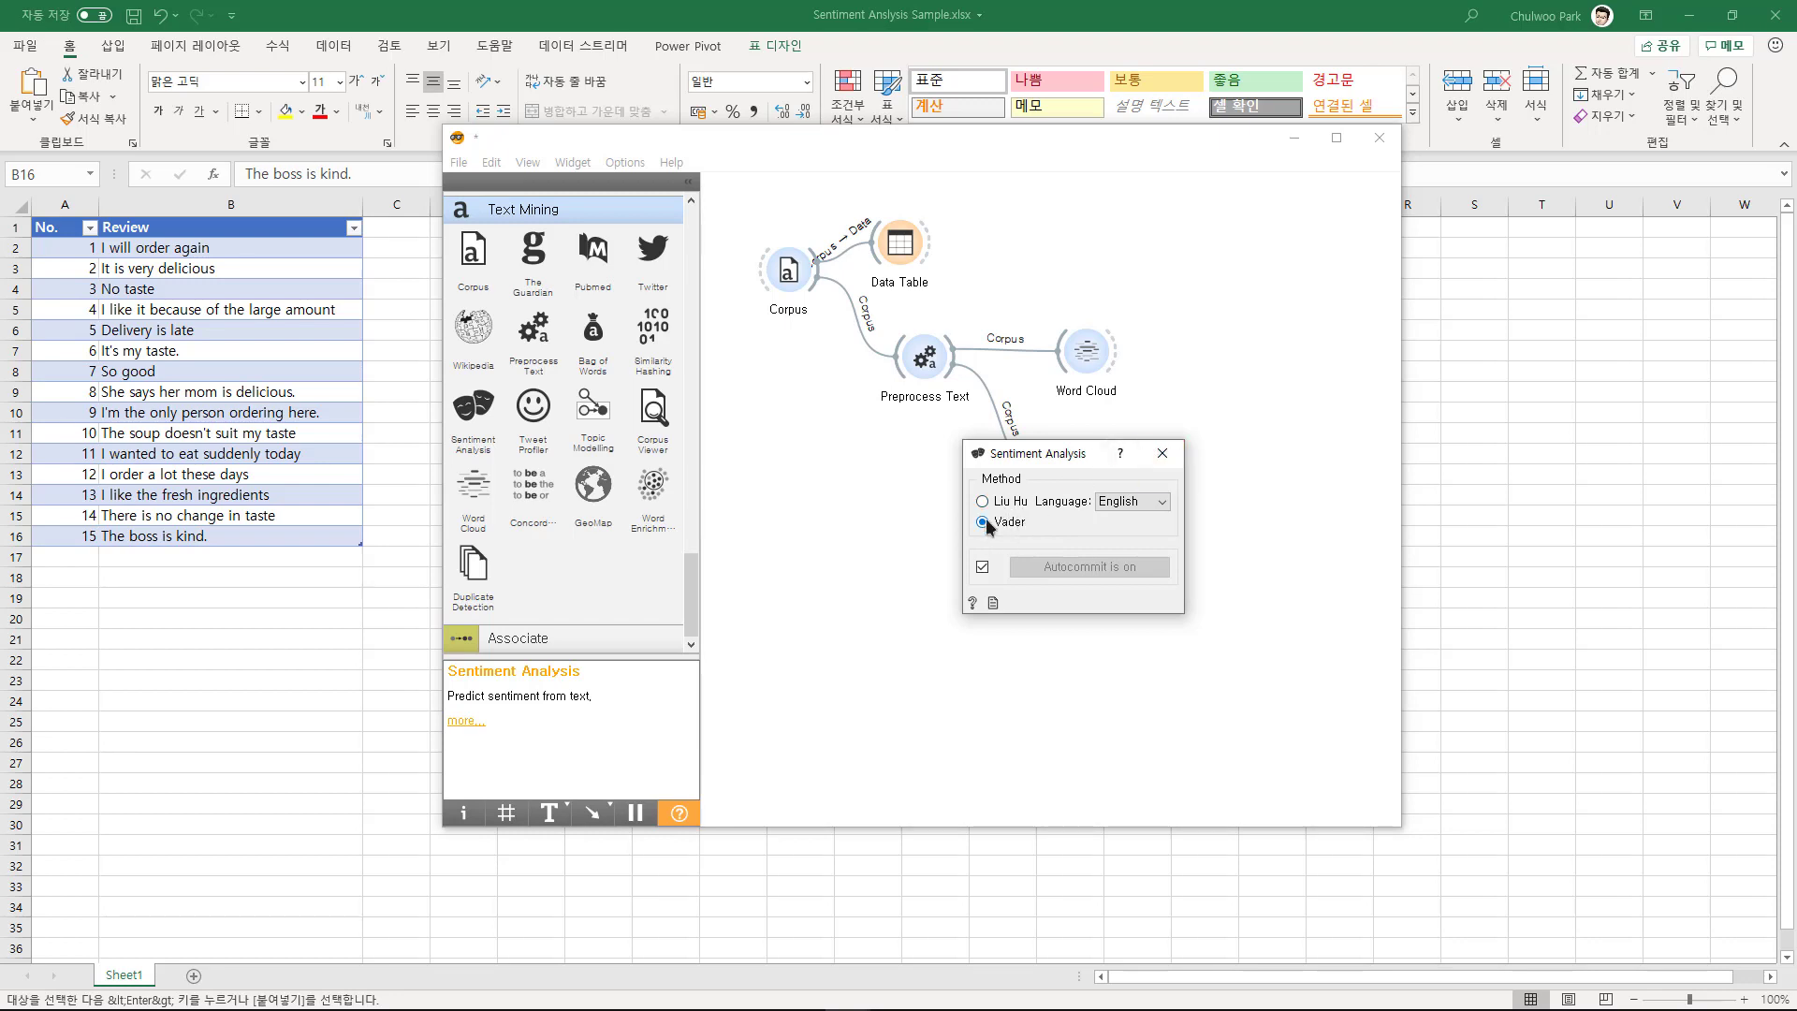
left_click(1163, 454)
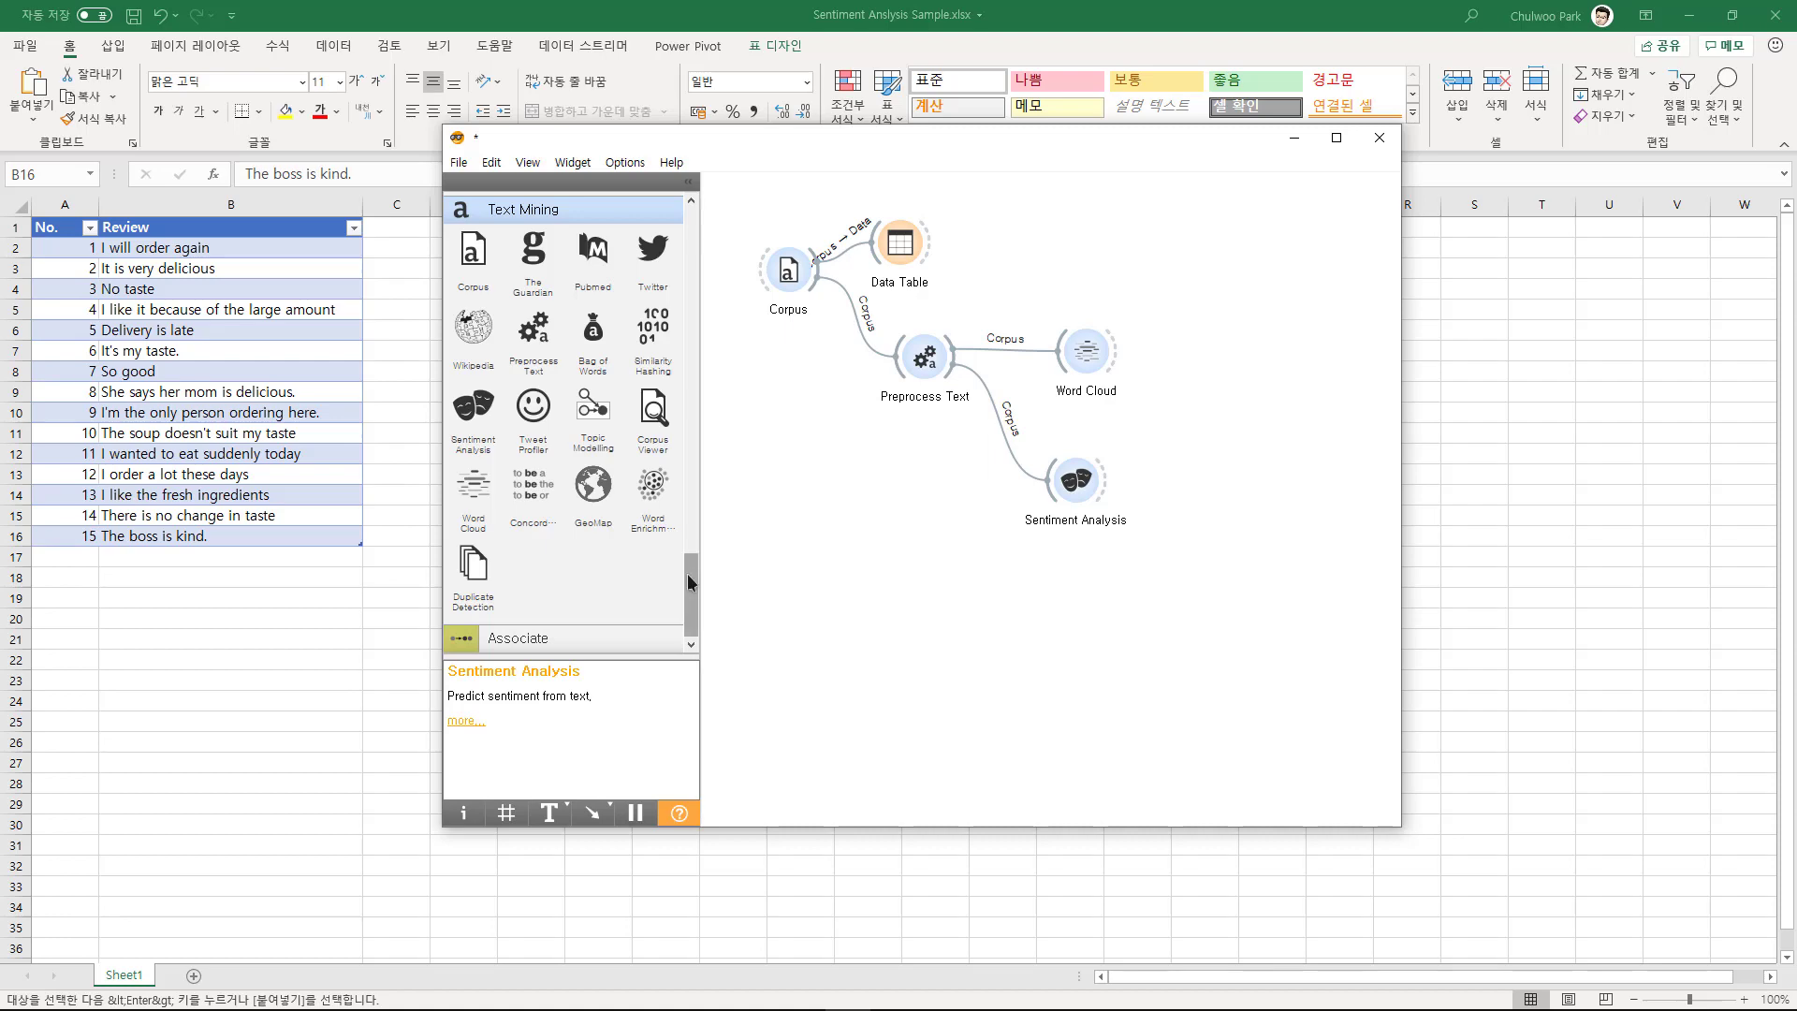
scroll(672, 573, "up", 10)
Feed Sentiment Analysis into Data Table (1) and widen Review to read each review's Vader scores
left_click_drag(470, 338, 1195, 430)
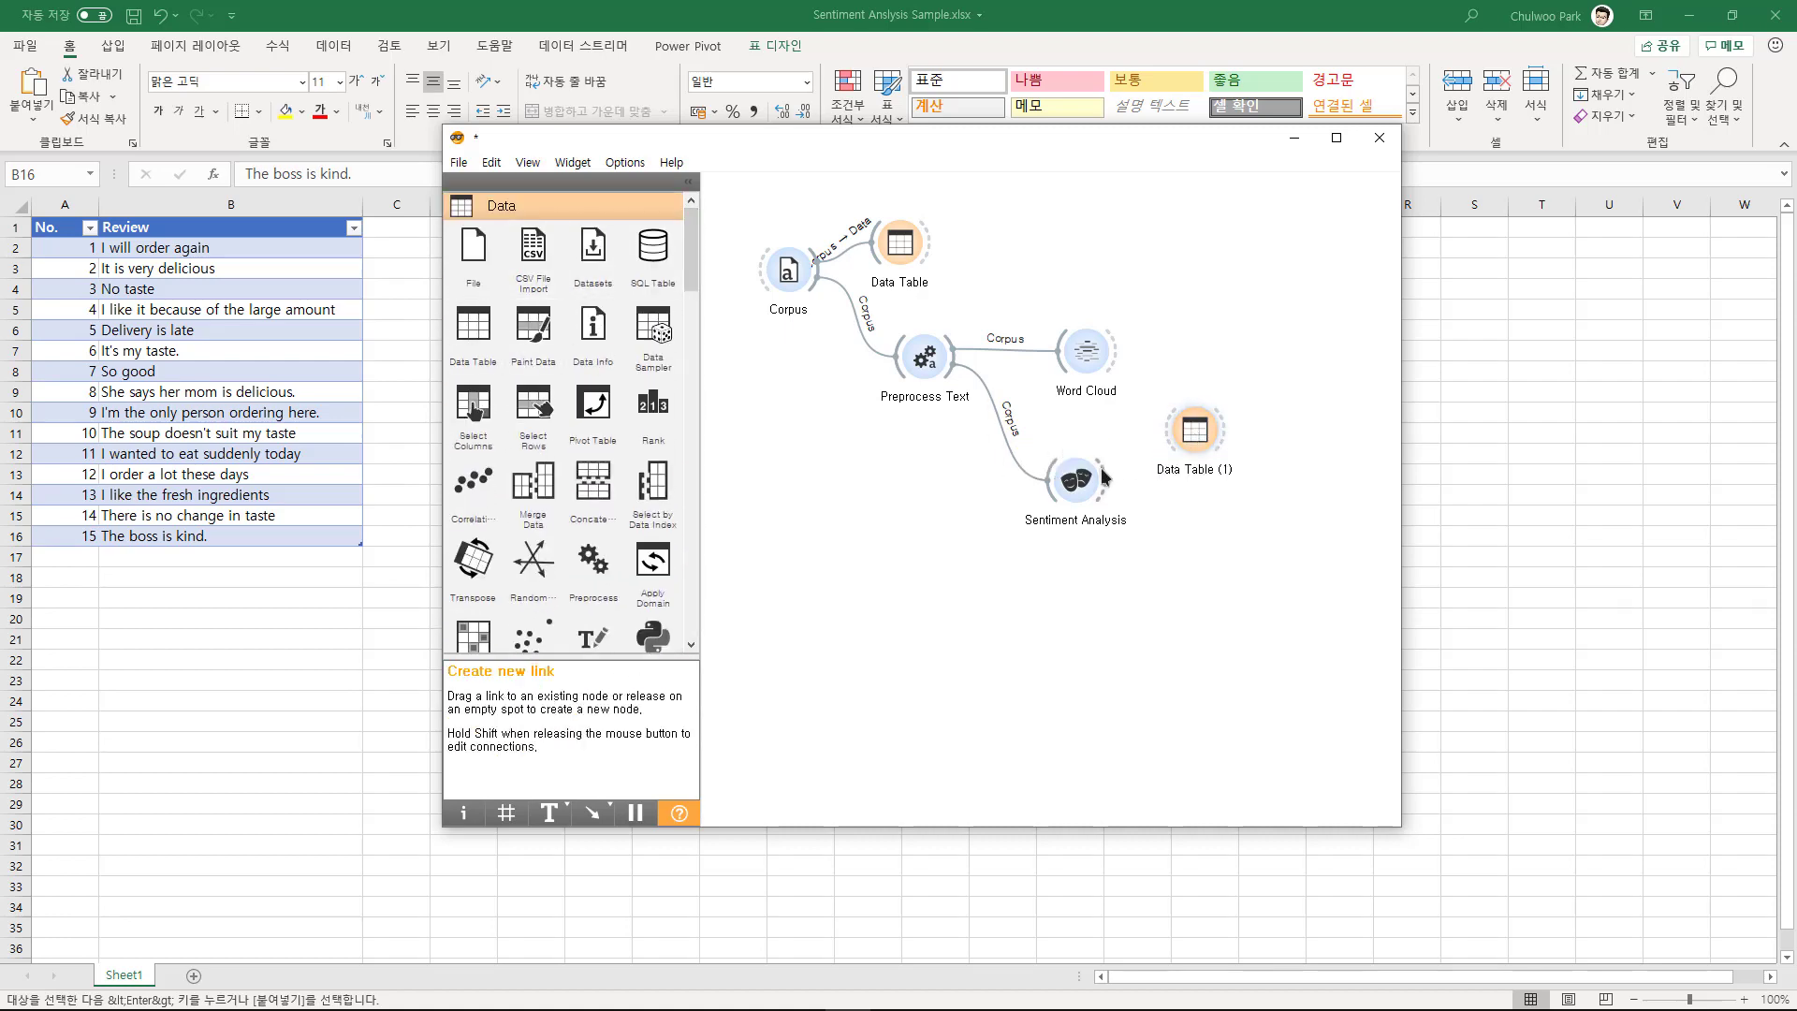
left_click_drag(1110, 475, 1175, 431)
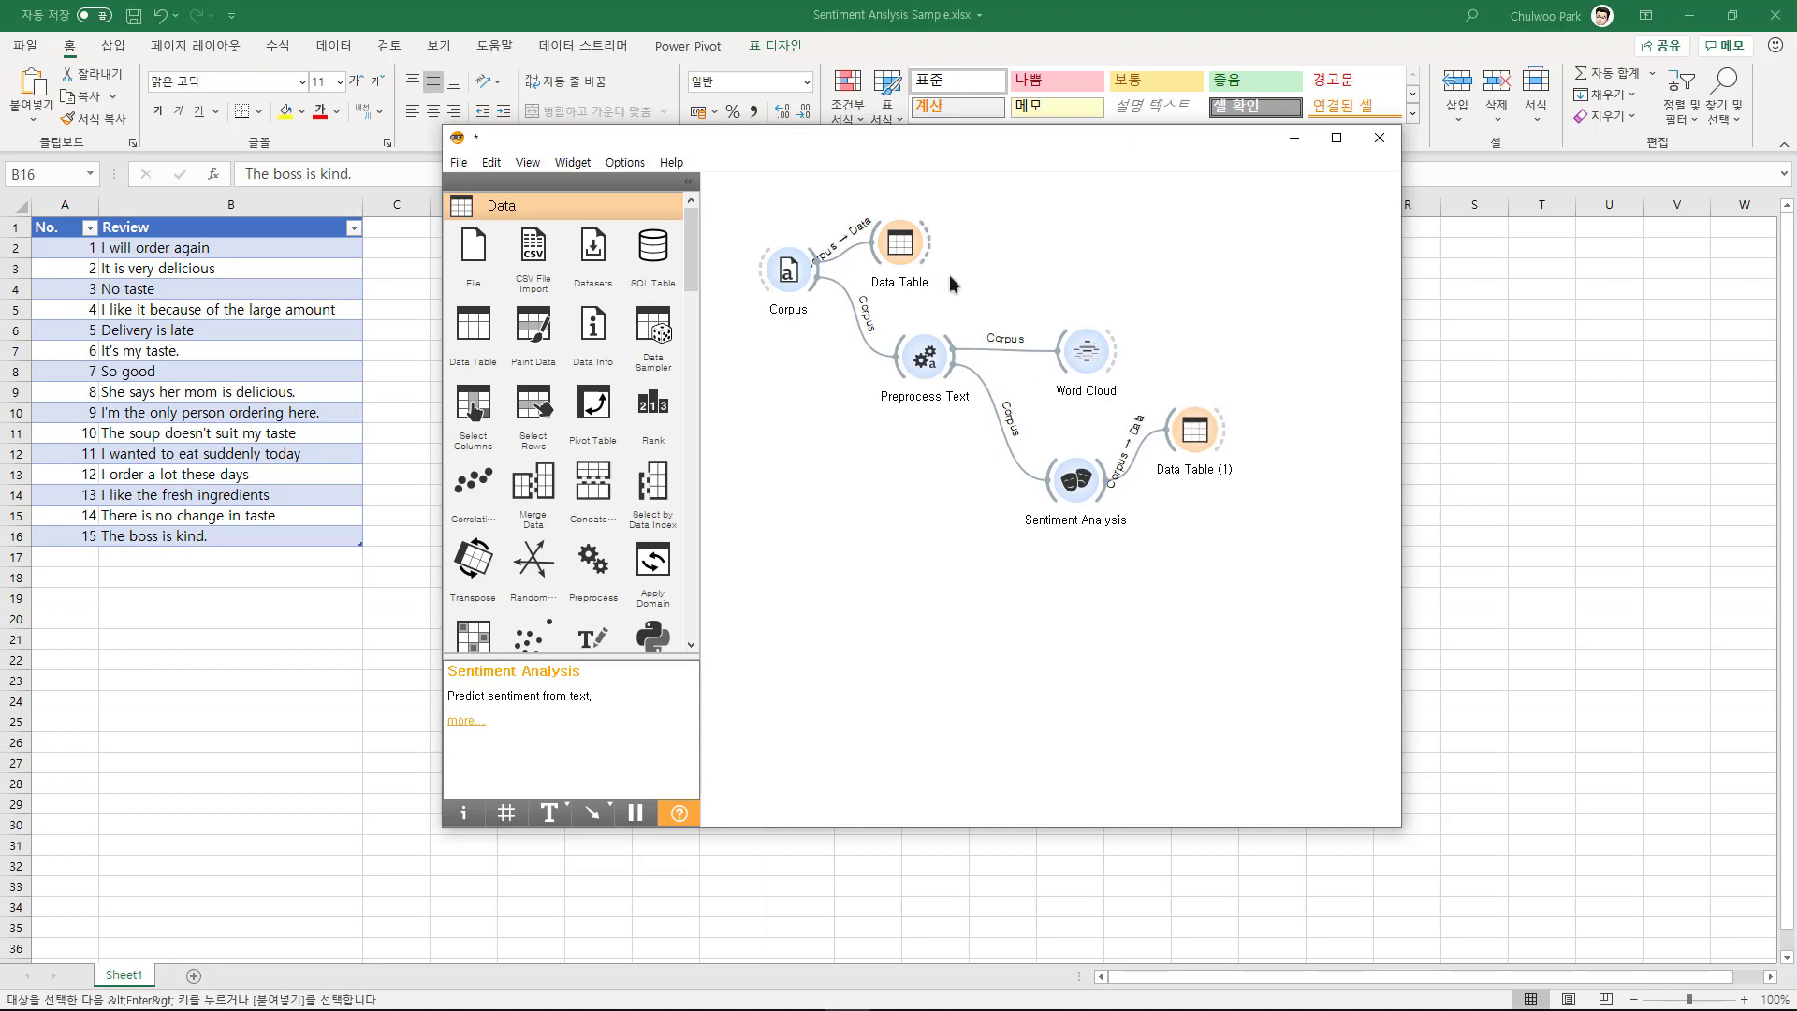
double_click(1194, 428)
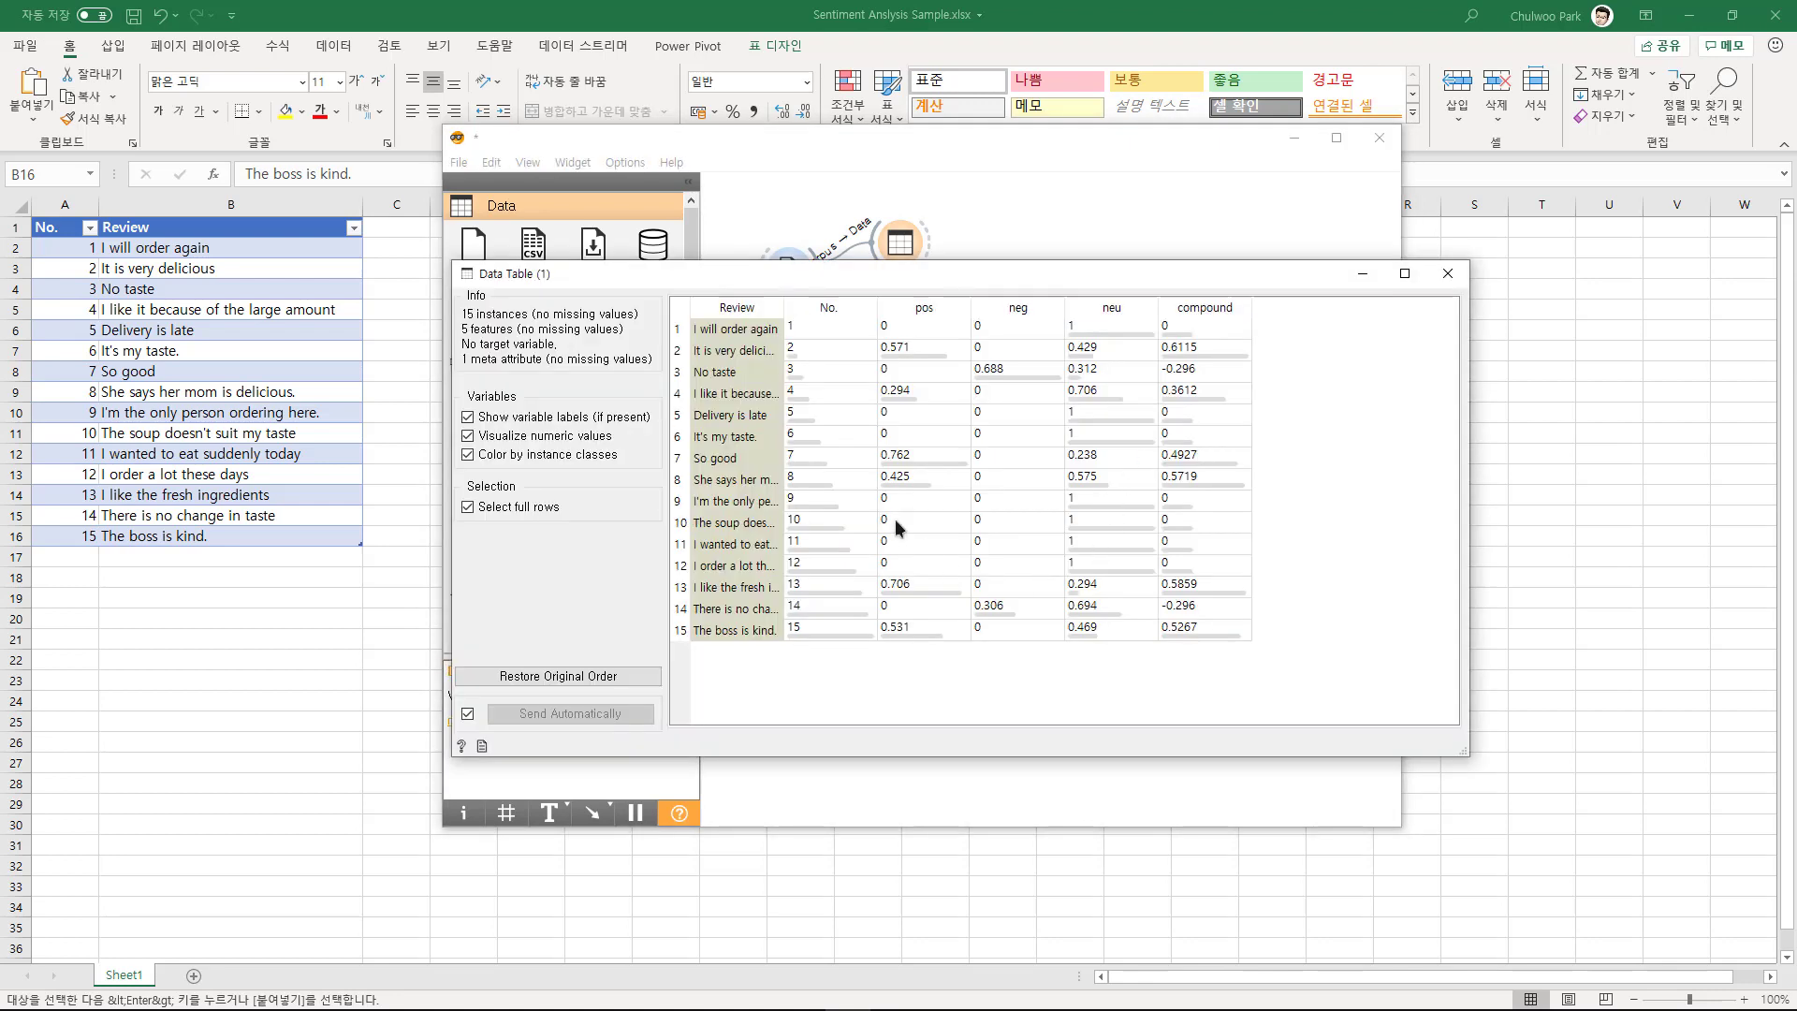
left_click_drag(784, 309, 892, 313)
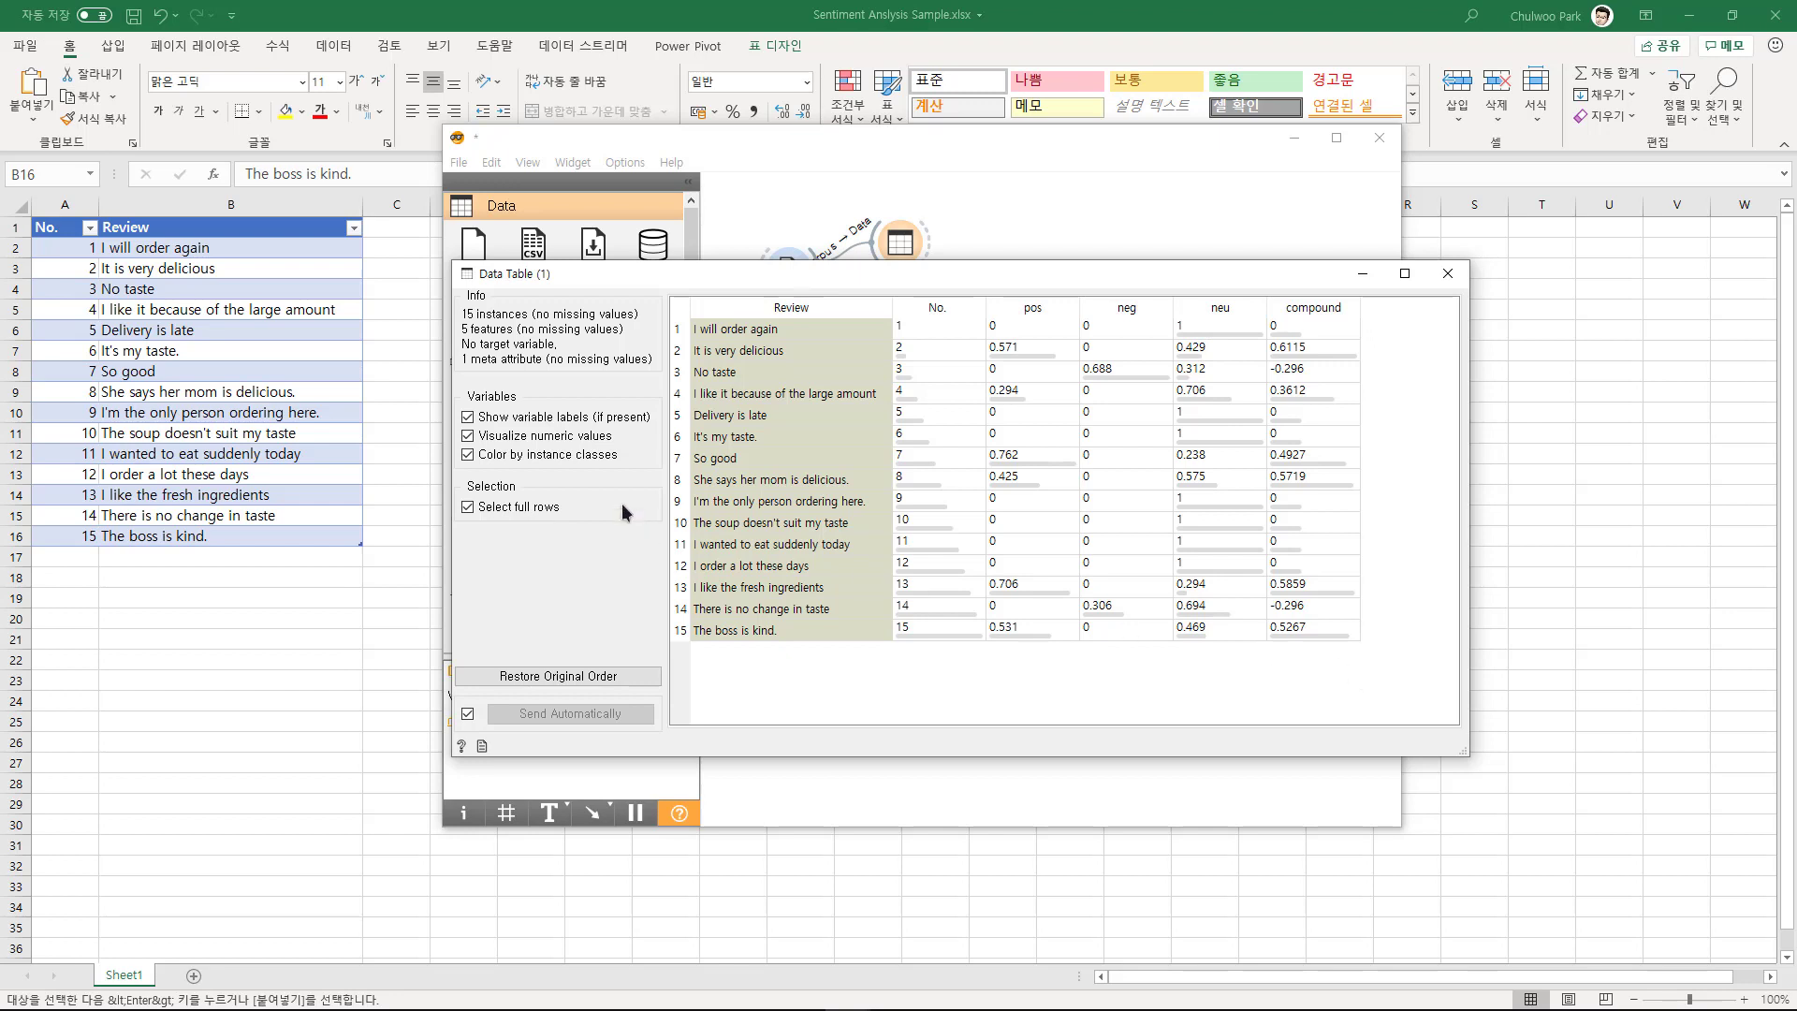
Toggle the numeric score bars off and on, leave them on, and close Data Table (1)
left_click(466, 440)
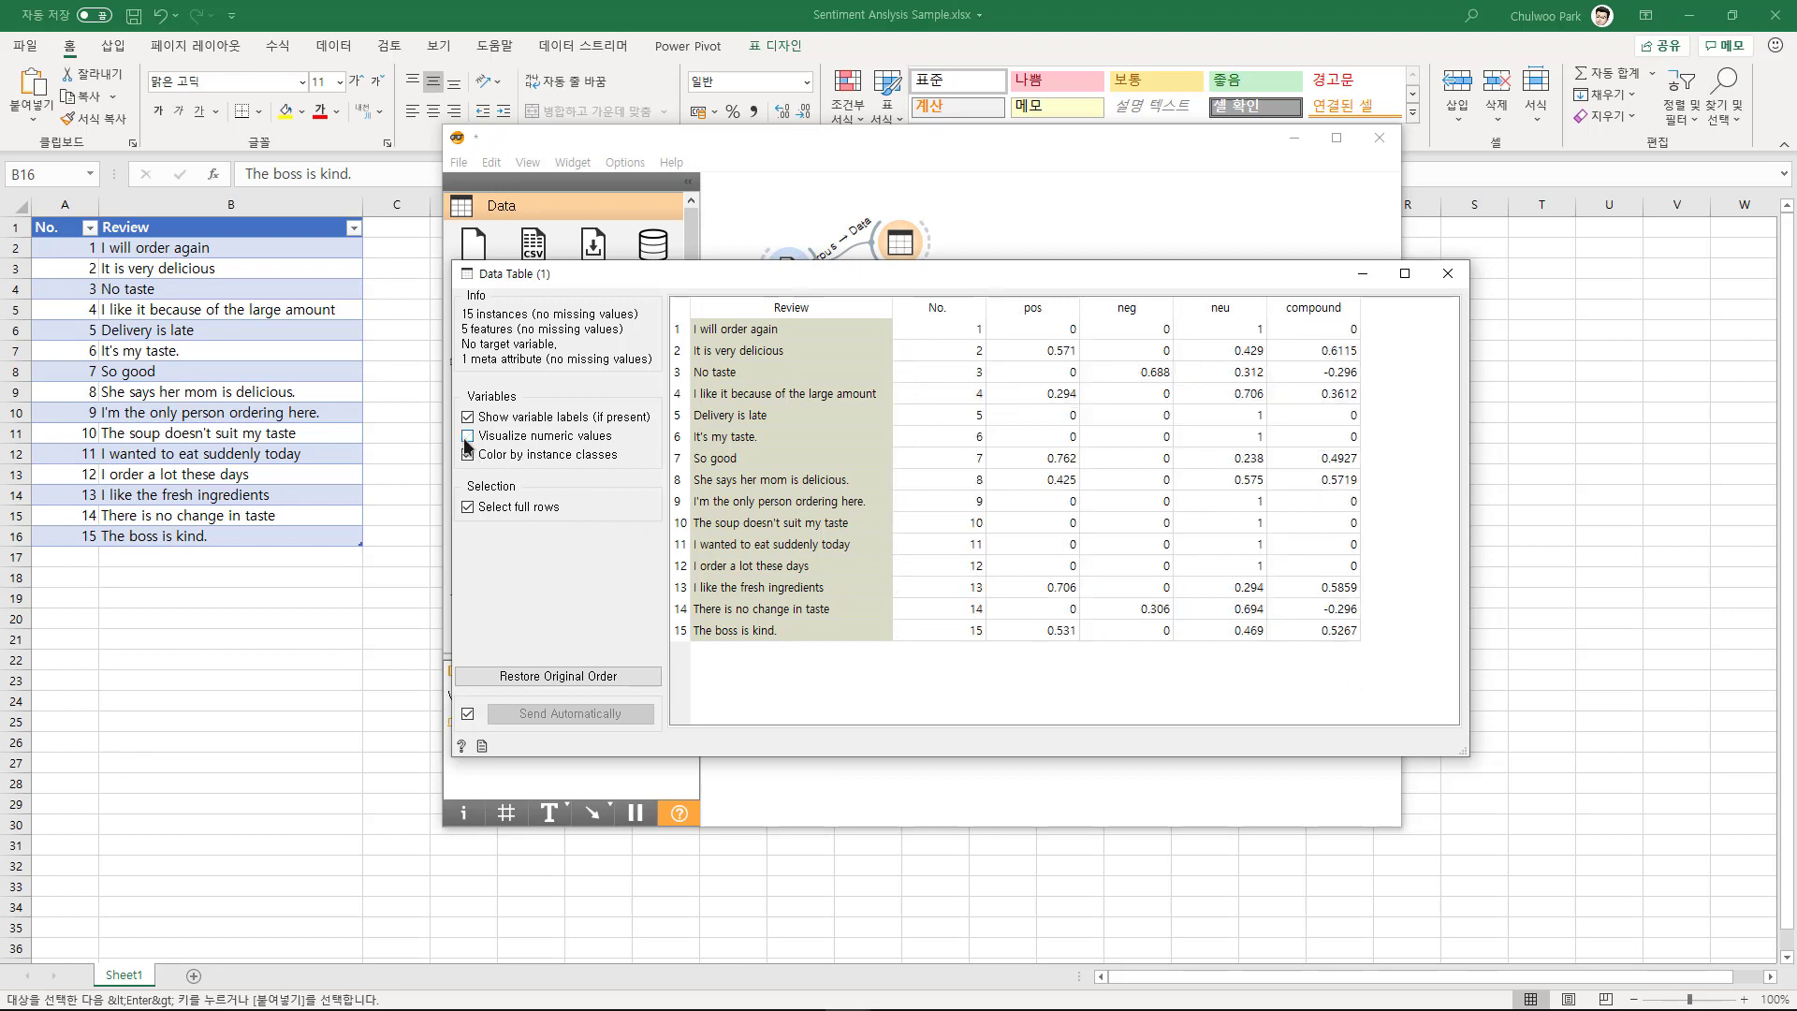
left_click(466, 440)
left_click(466, 440)
left_click(466, 438)
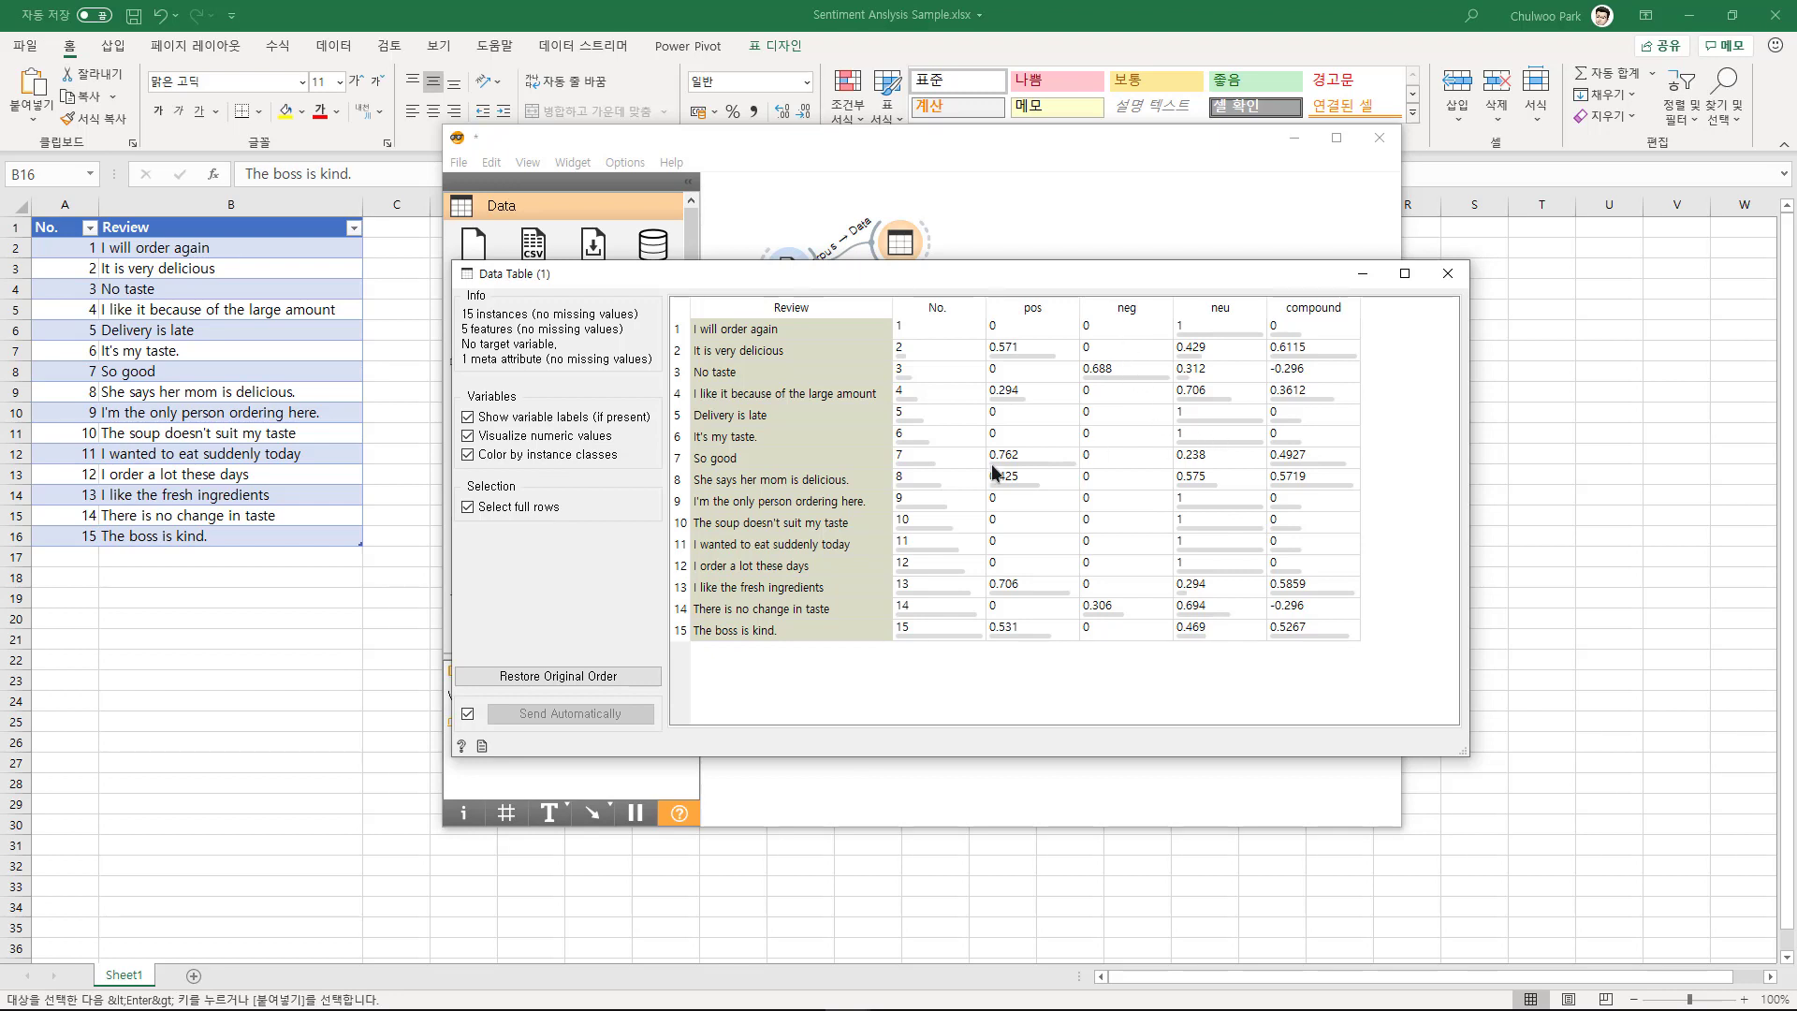
left_click(1447, 273)
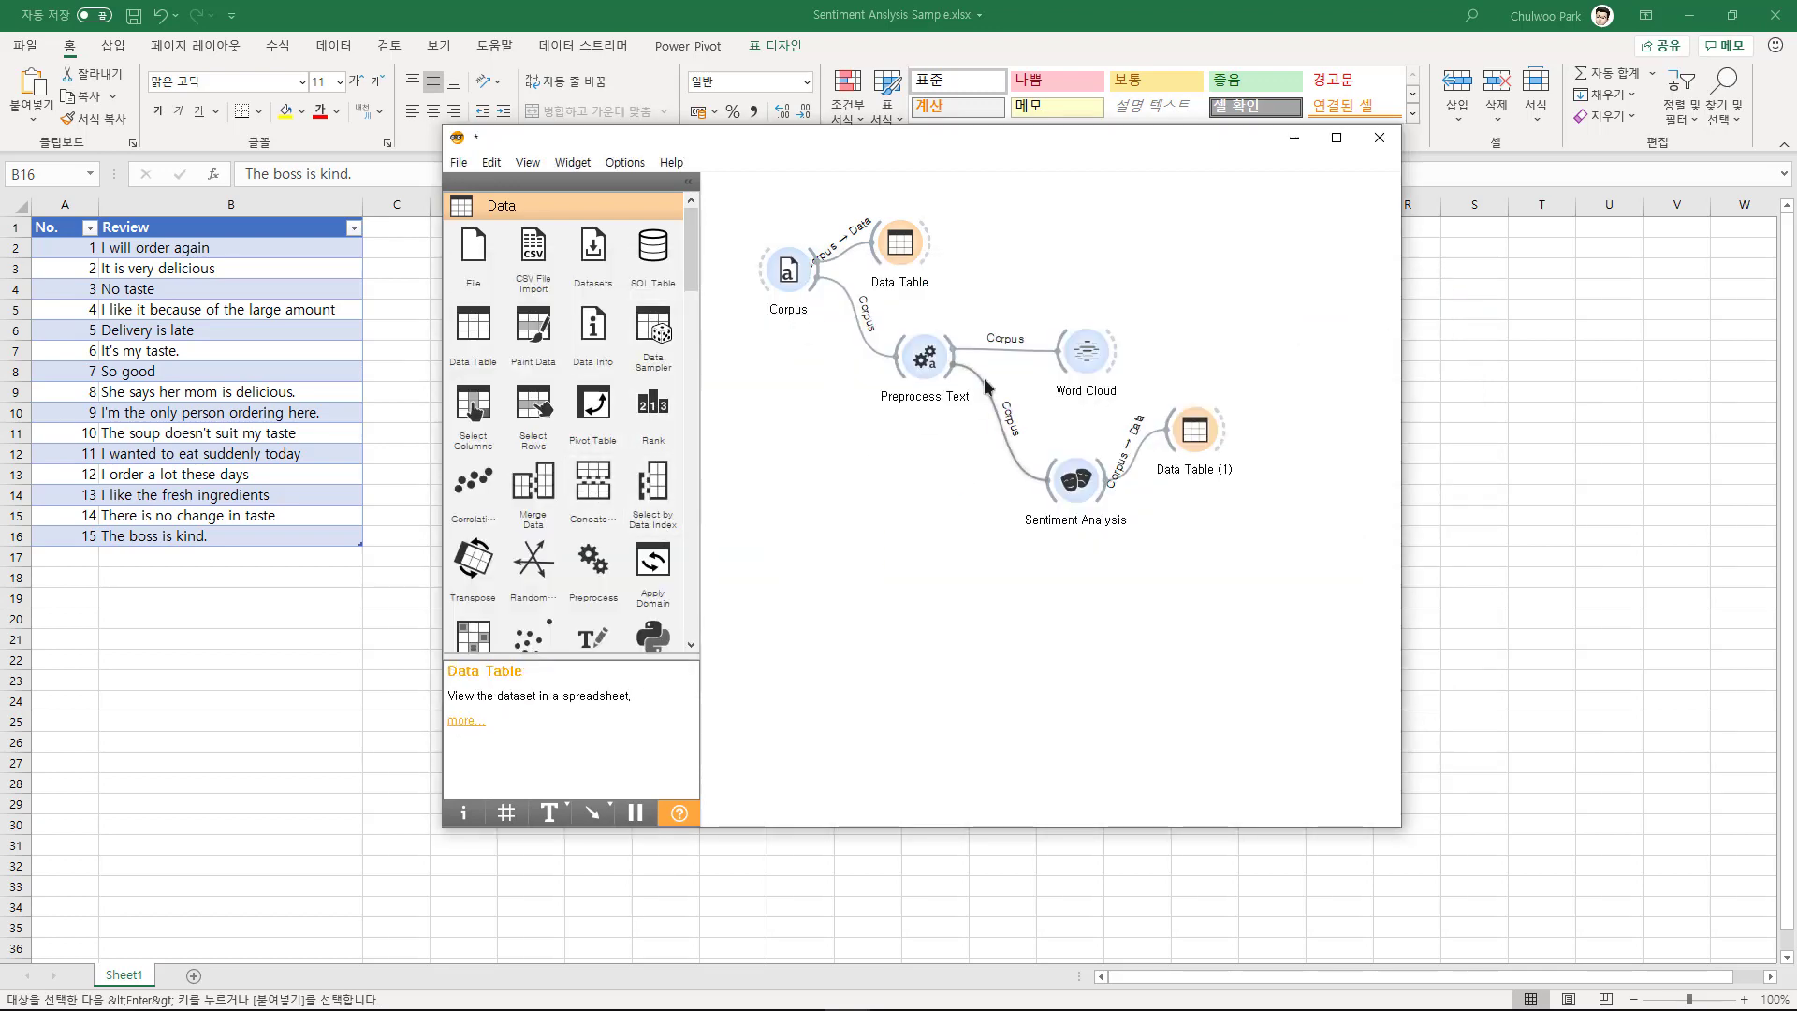
Add Sentiment Analysis (1) fed directly from Corpus, keeping the Vader method
left_click_drag(698, 273, 698, 590)
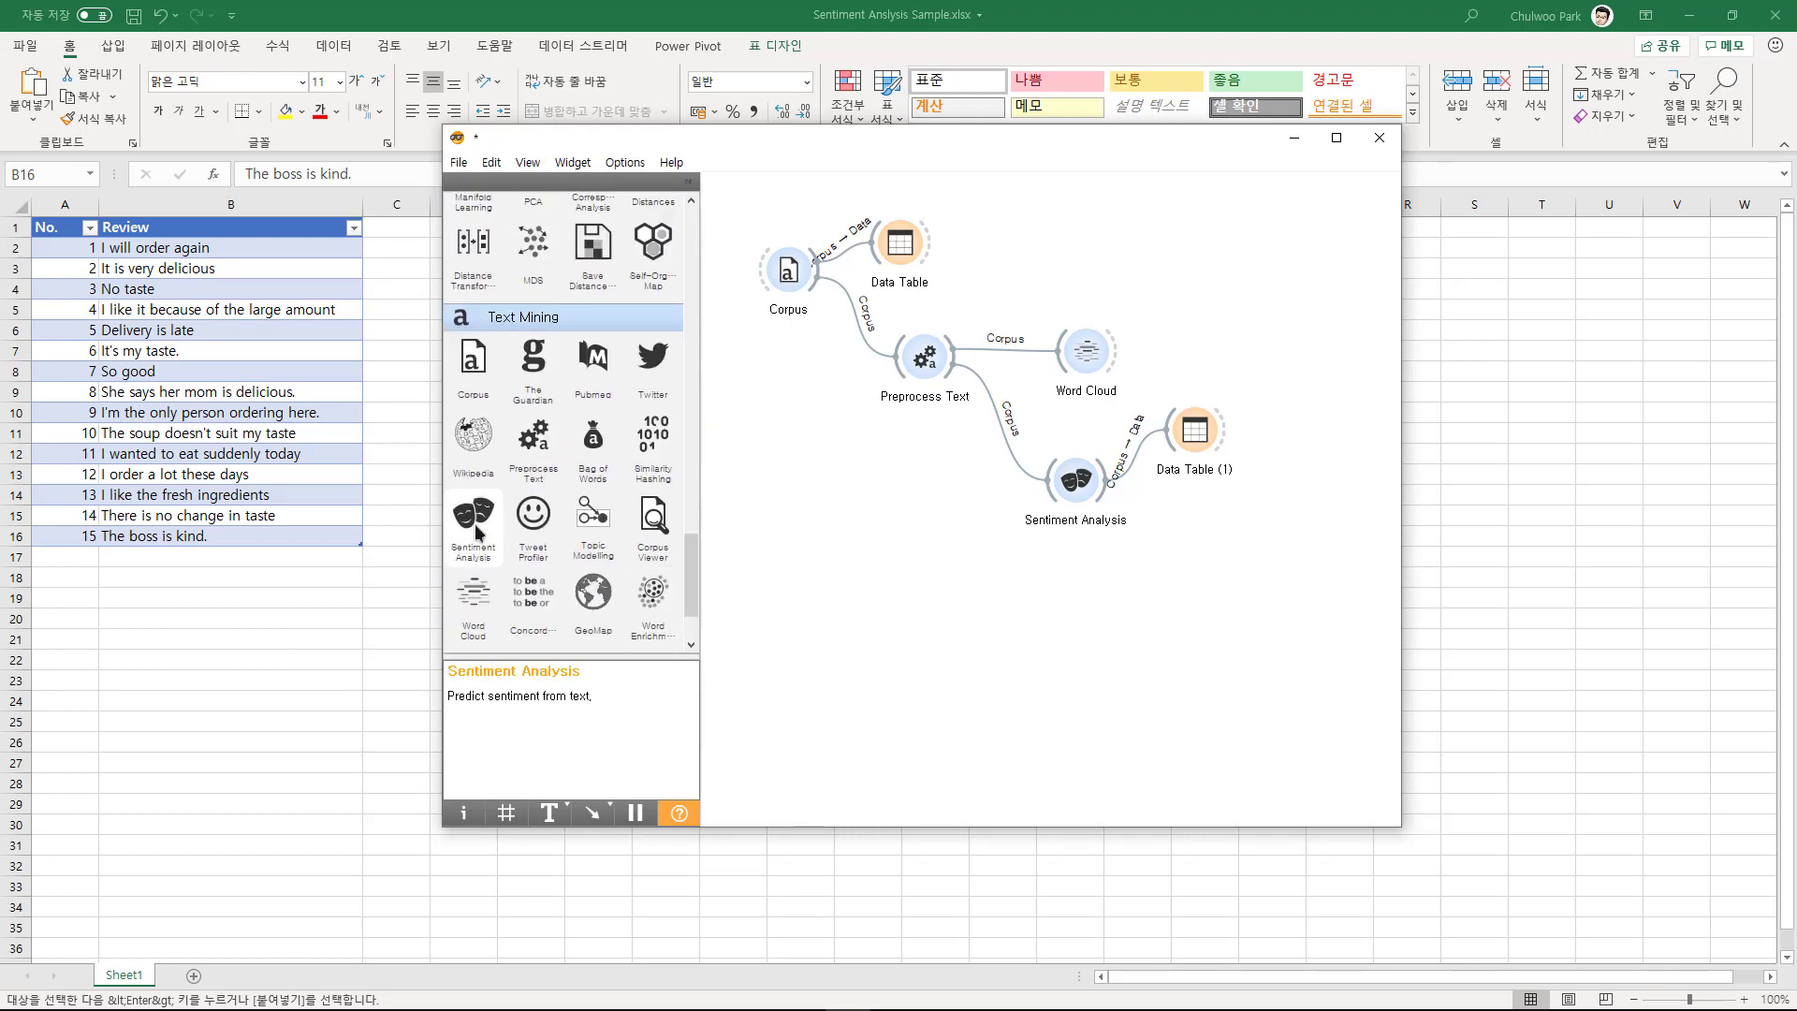
left_click(473, 520)
left_click_drag(818, 272, 936, 588)
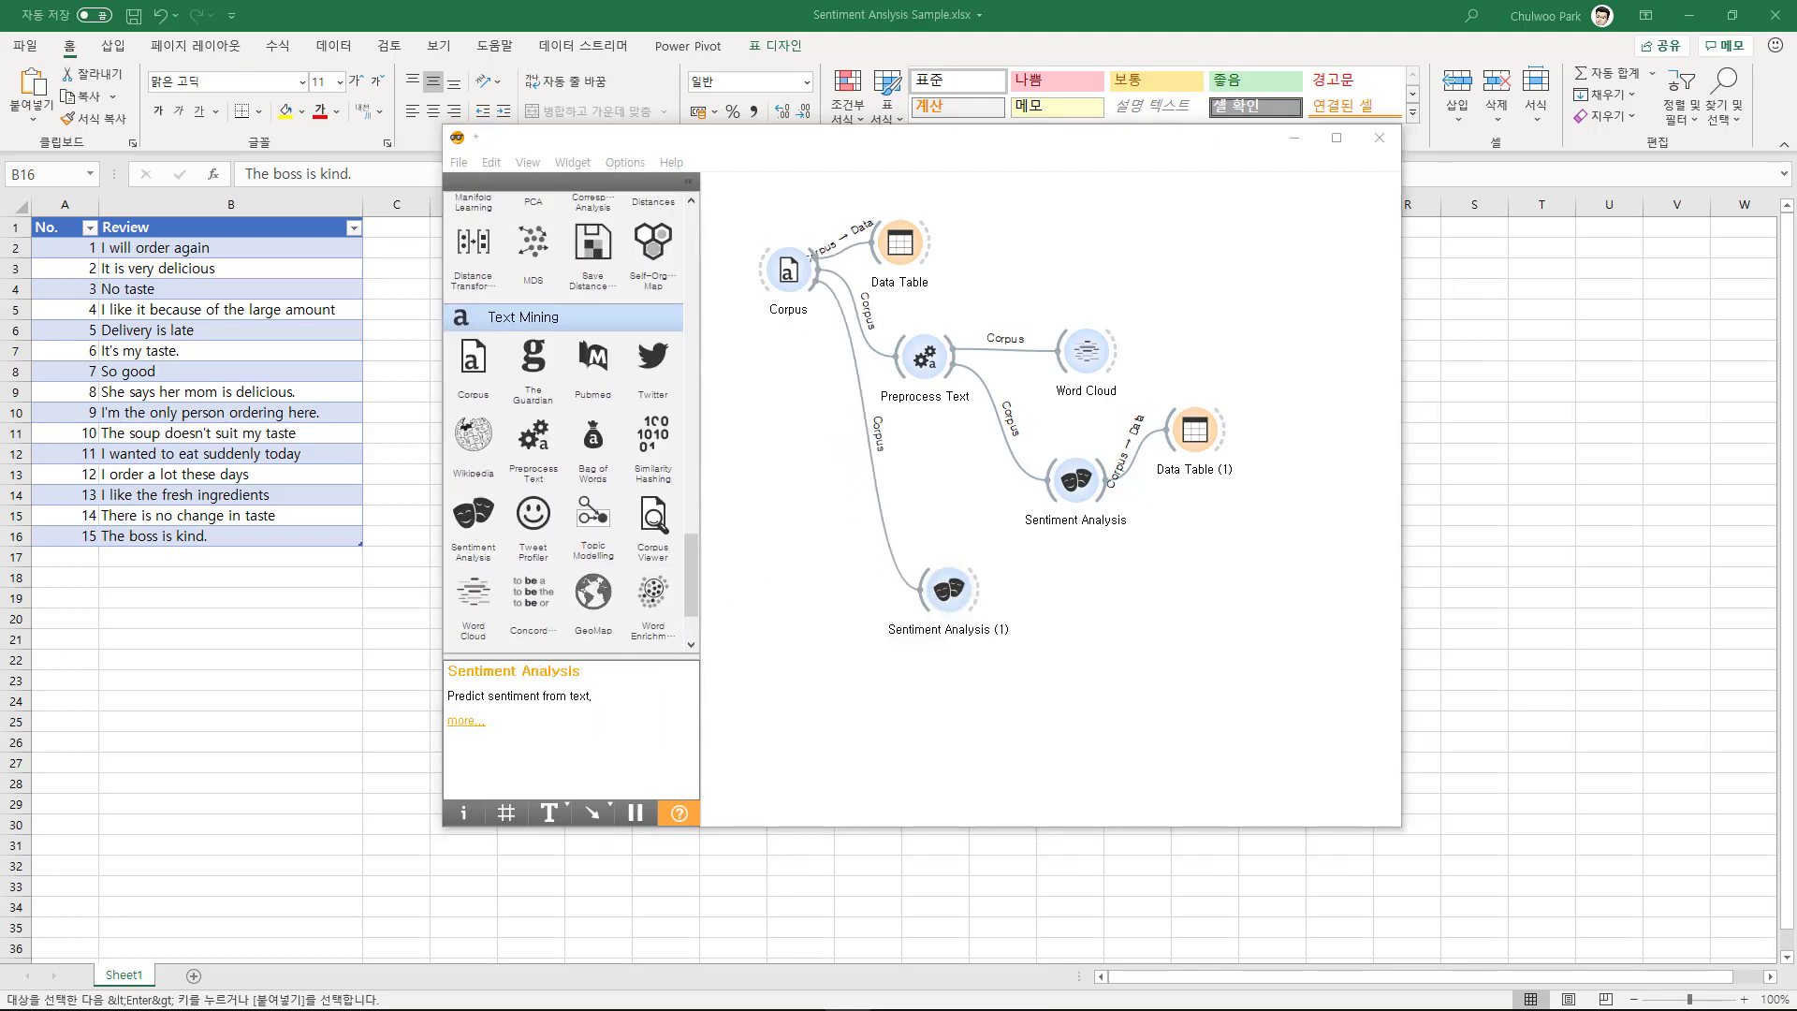
double_click(948, 587)
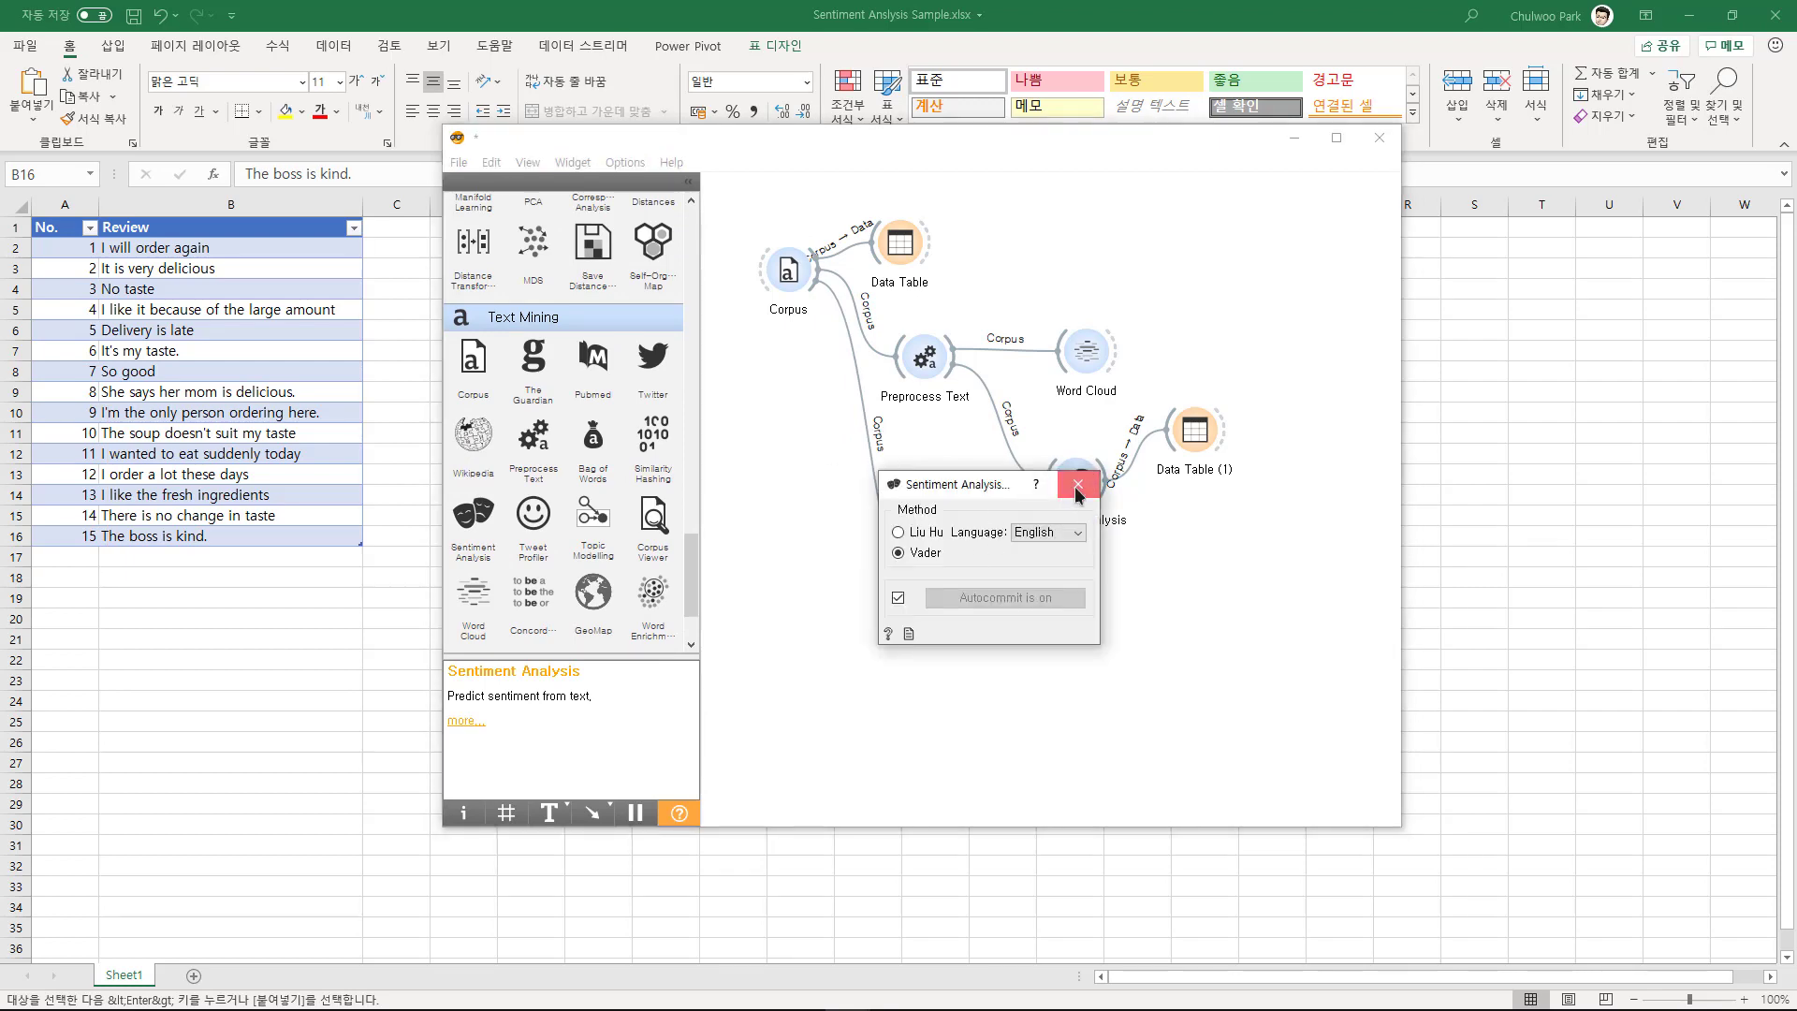
left_click(1077, 484)
Connect a Data Table (2) to Sentiment Analysis (1) and view its unpreprocessed review scores
scroll(543, 393, "up", 15)
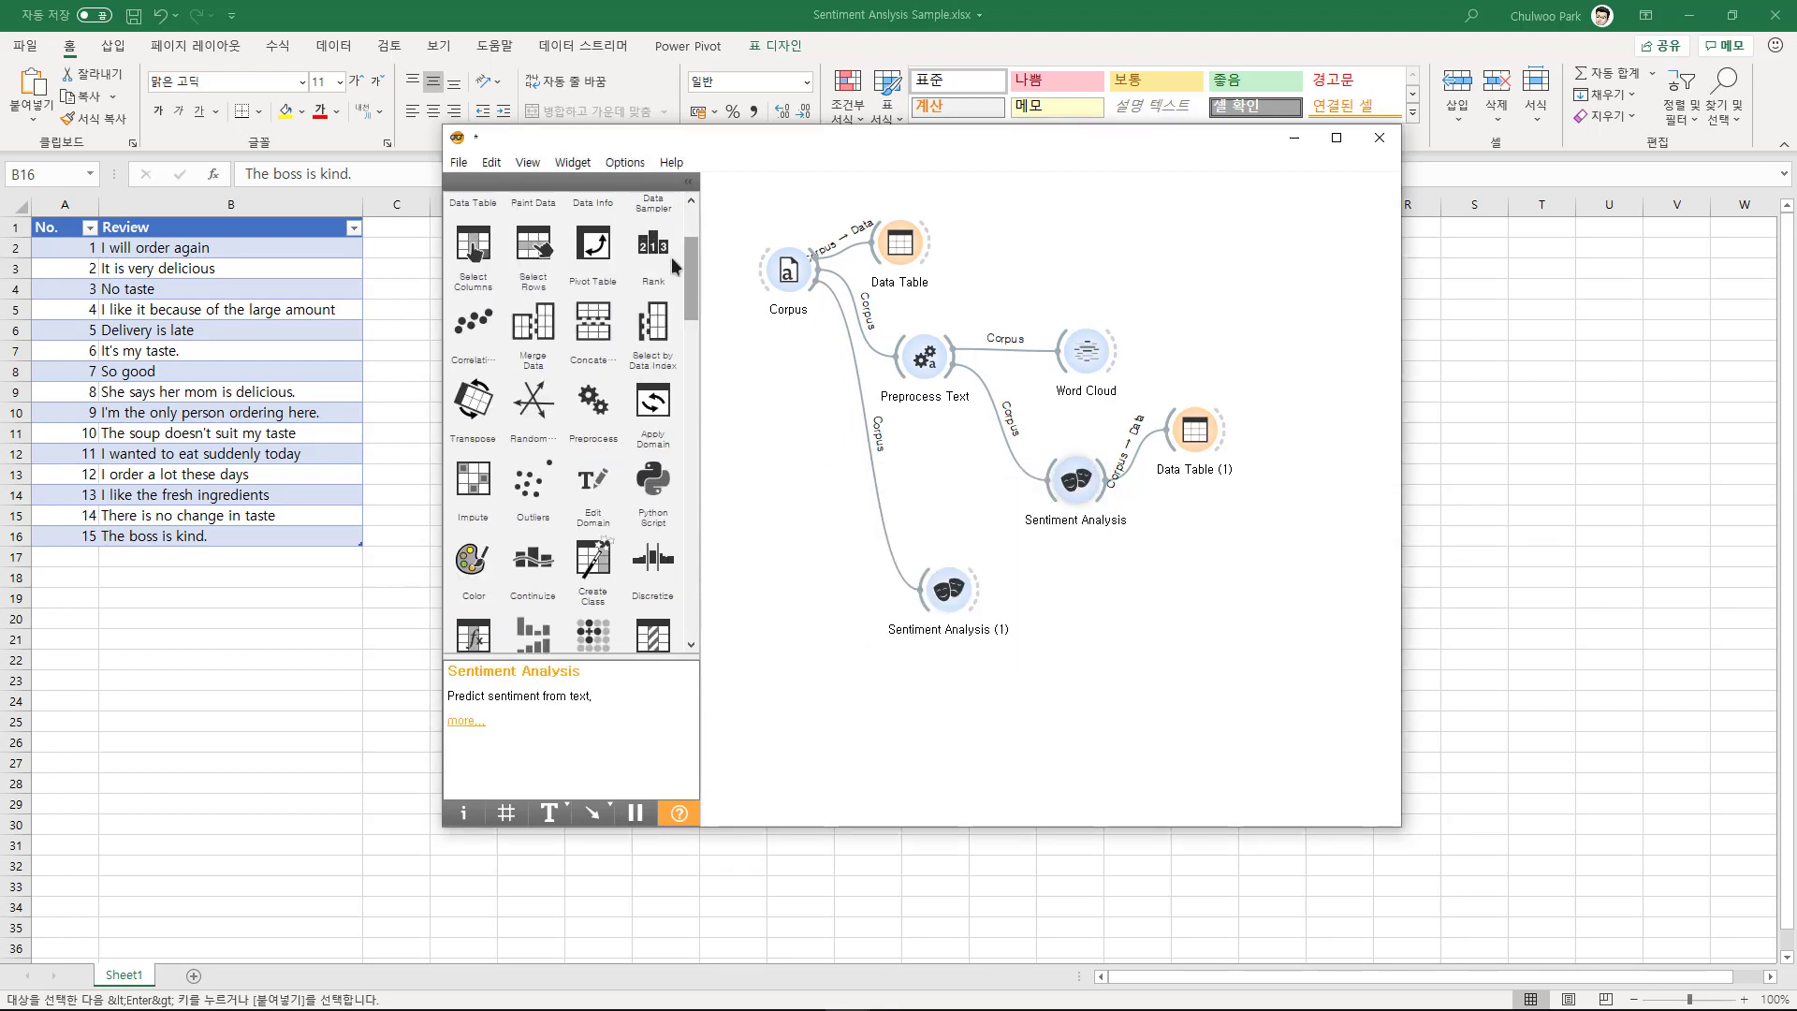
scroll(497, 283, "up", 2)
left_click_drag(473, 242, 1123, 603)
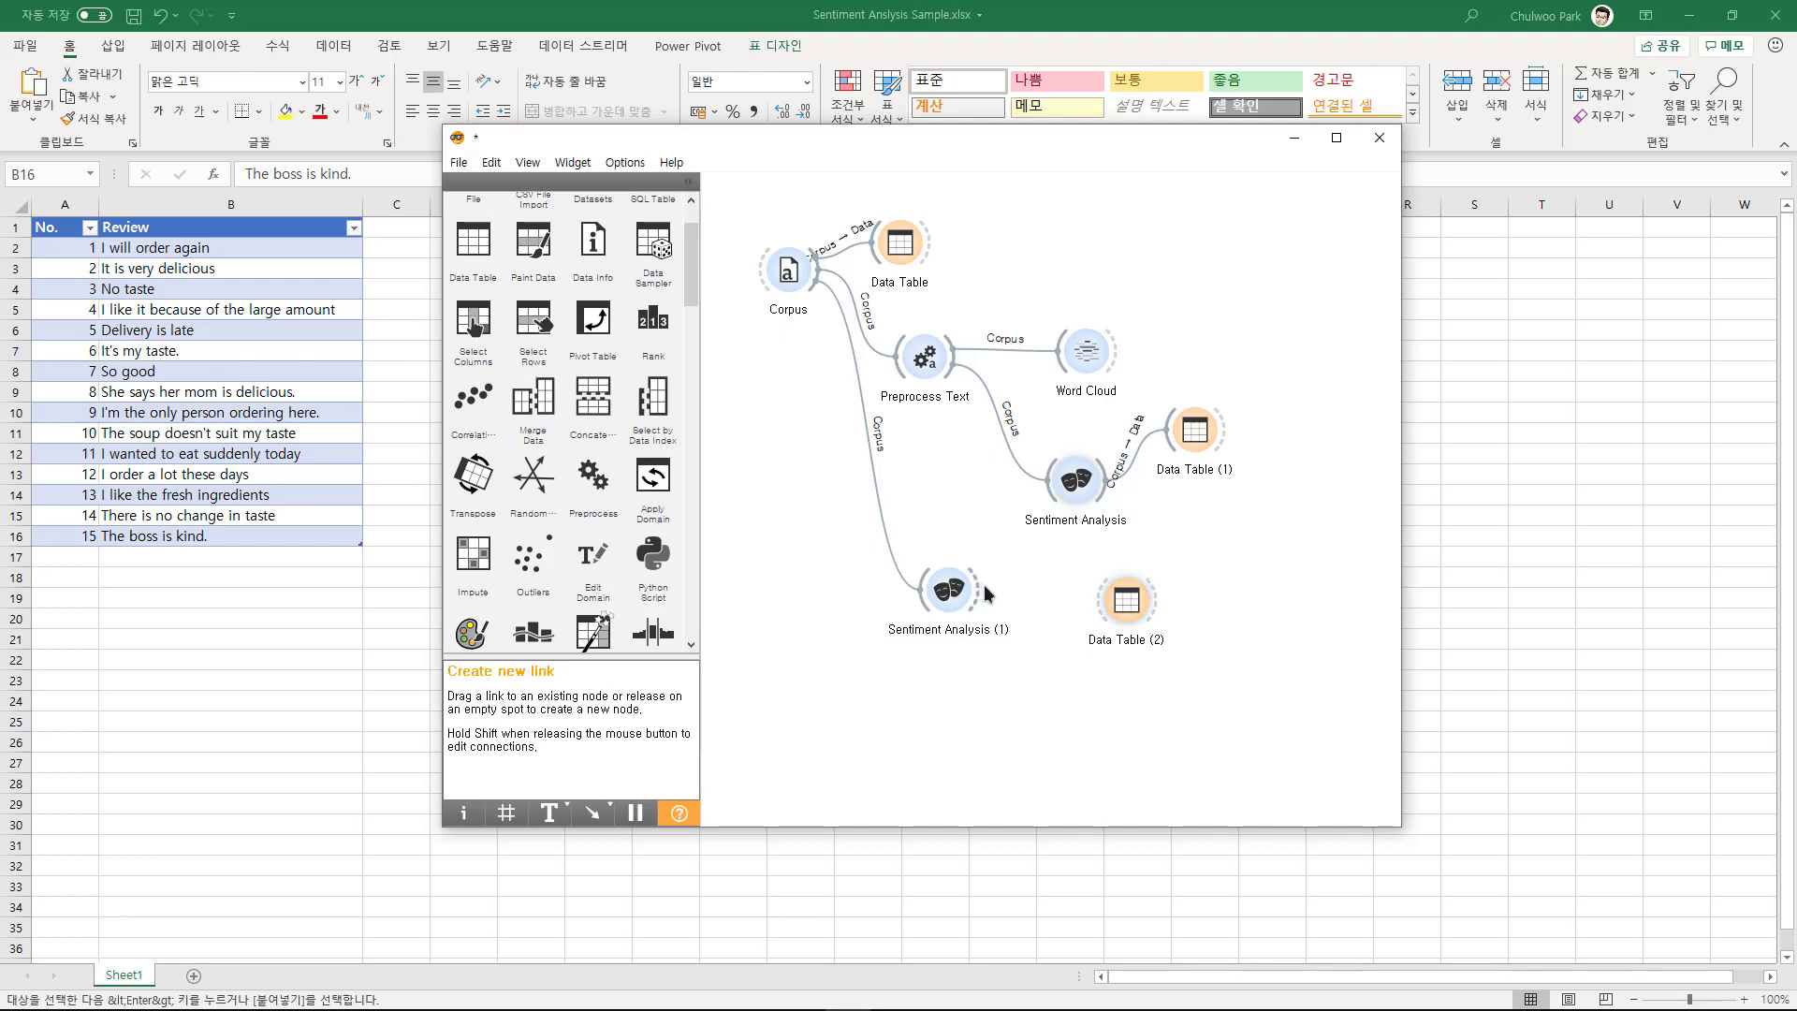
double_click(1123, 603)
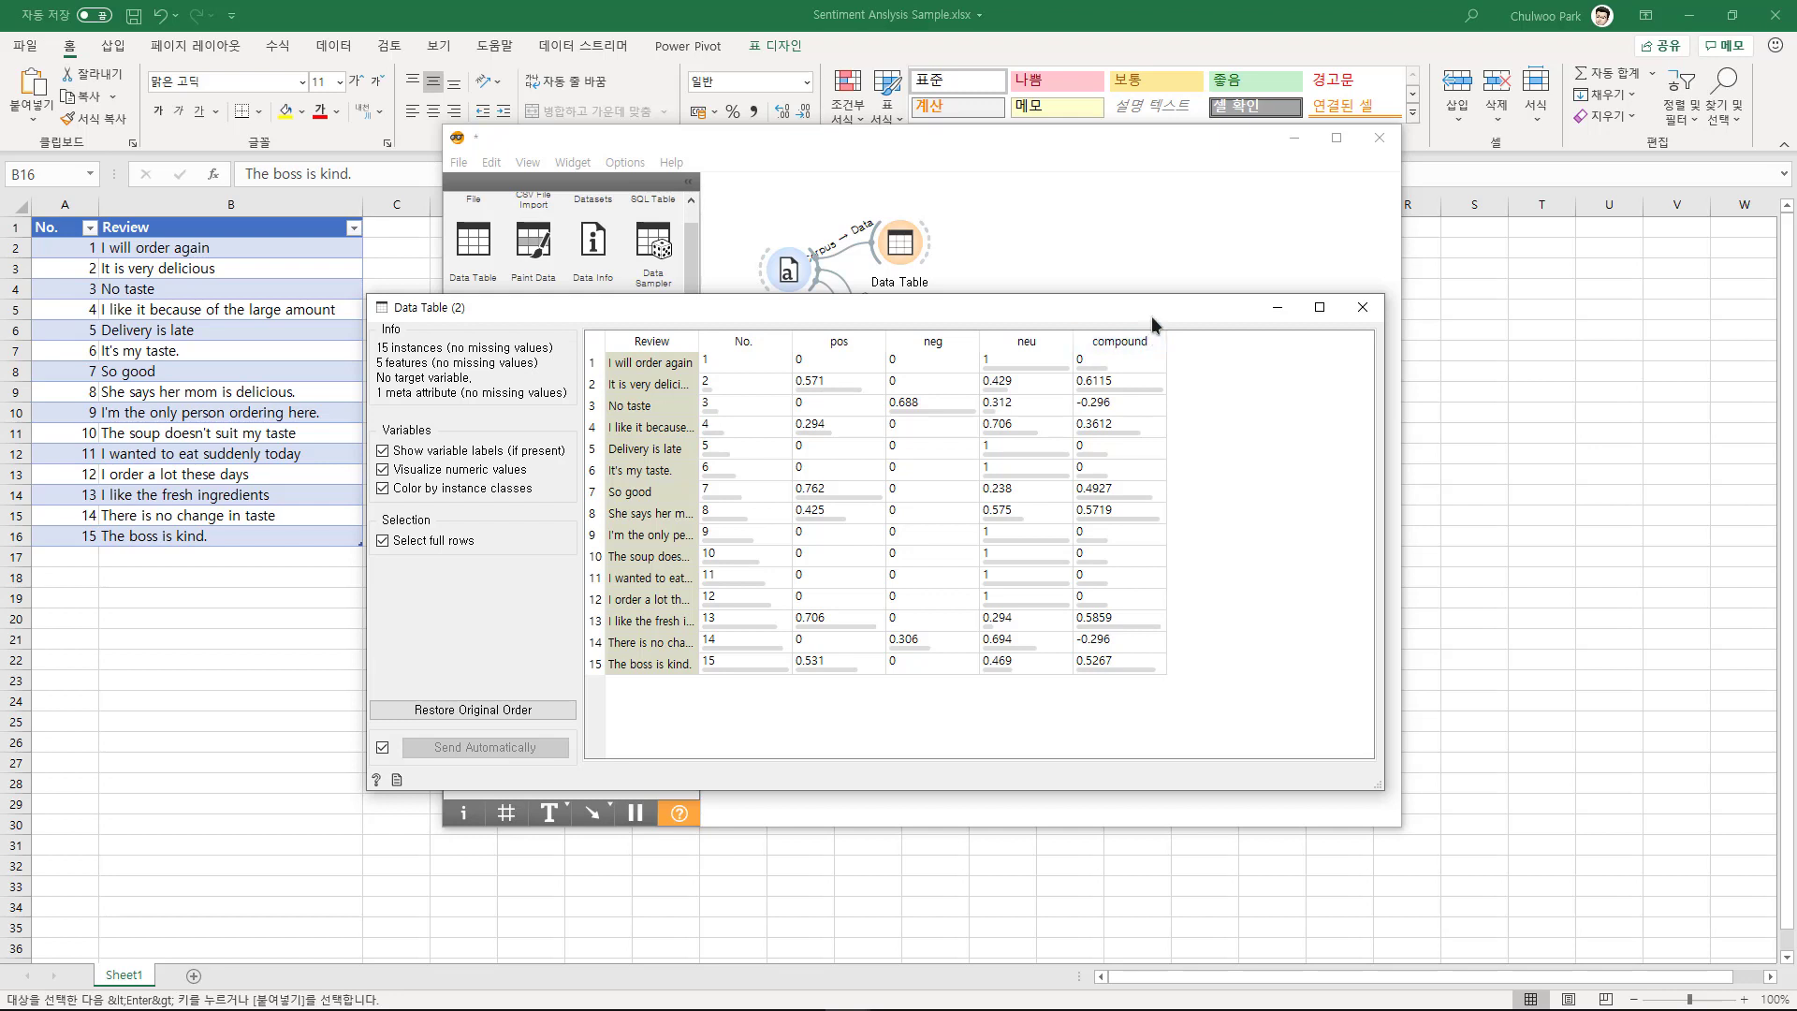
left_click(1362, 309)
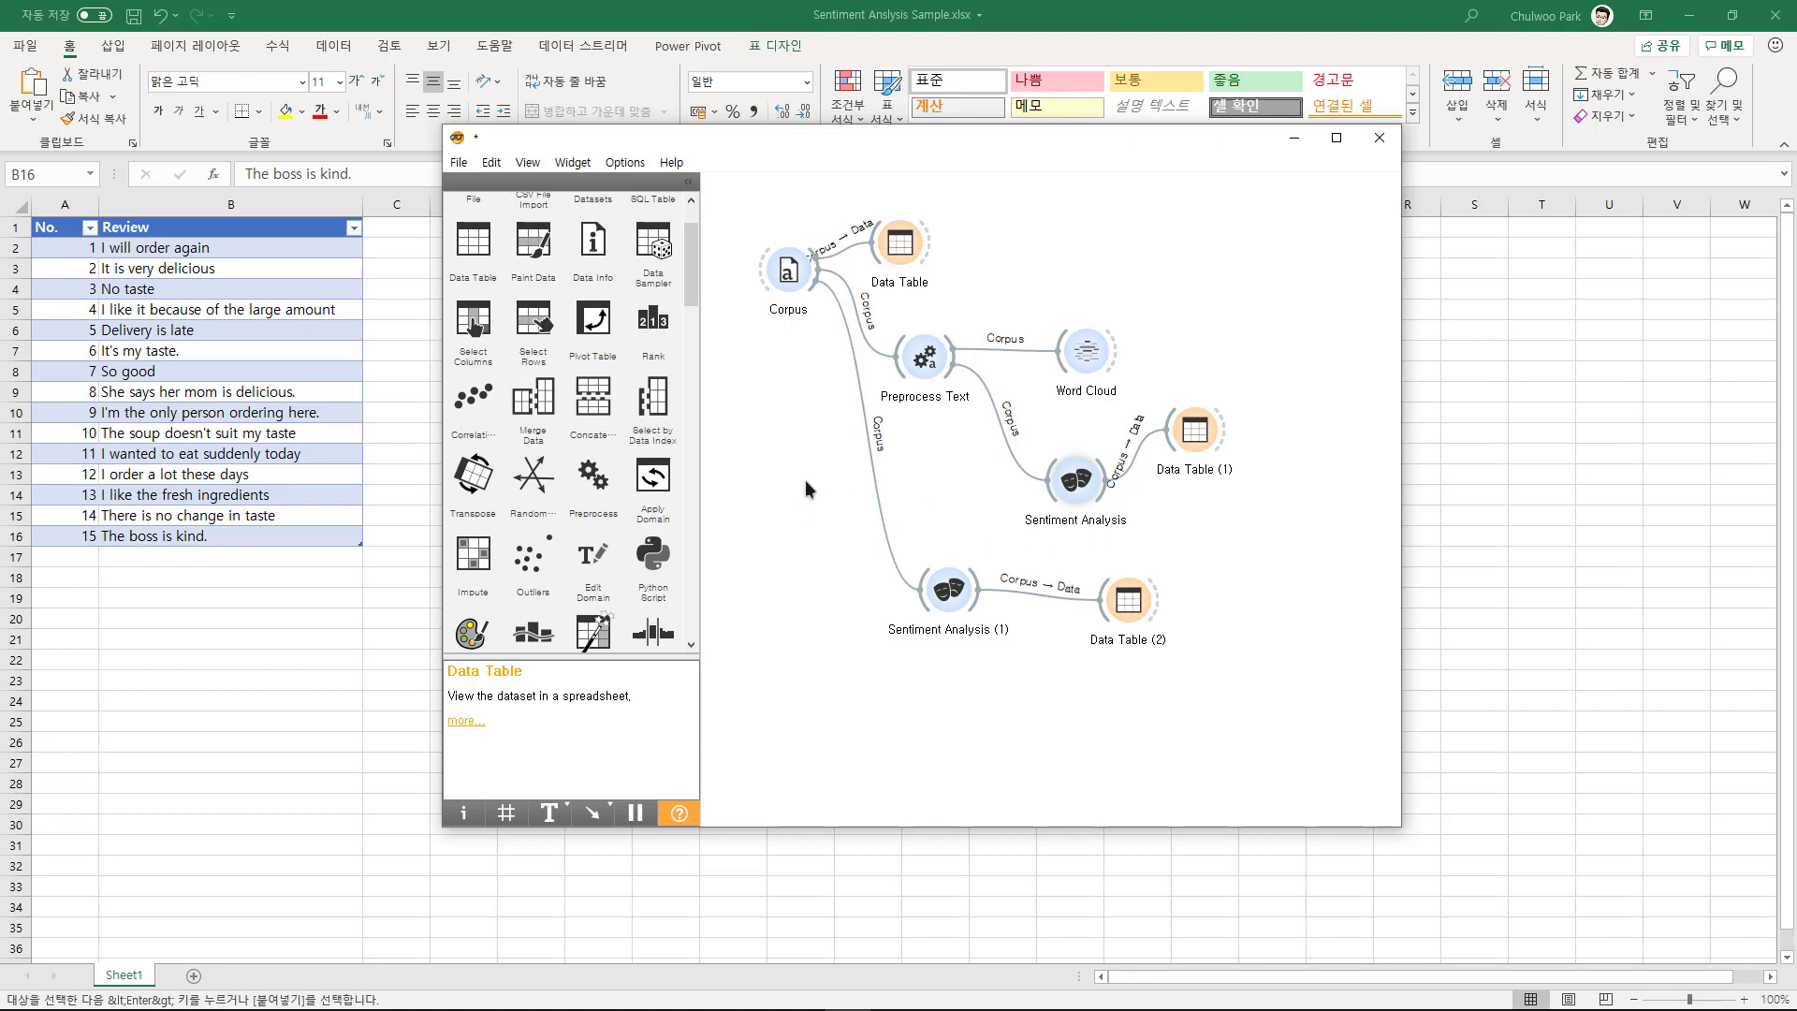
scroll(582, 412, "up", 3)
scroll(582, 412, "down", 5)
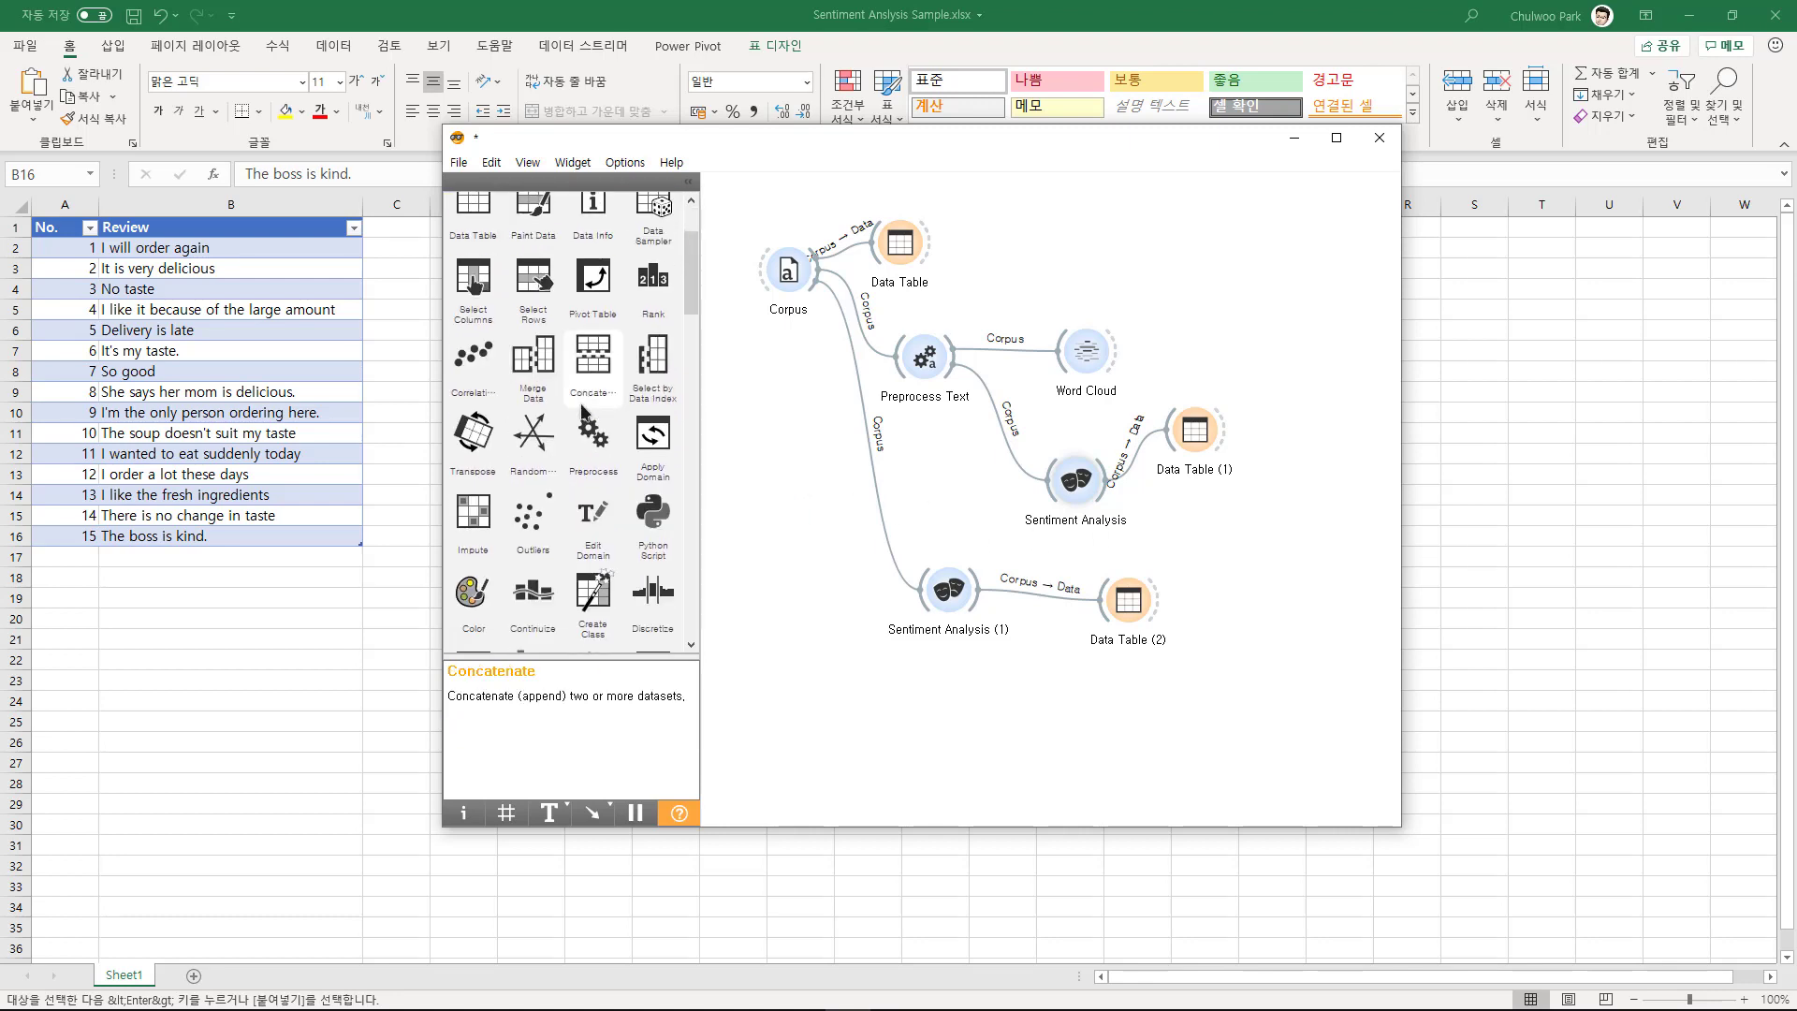
scroll(584, 413, "down", 4)
scroll(587, 414, "down", 4)
scroll(587, 412, "down", 6)
scroll(586, 408, "down", 3)
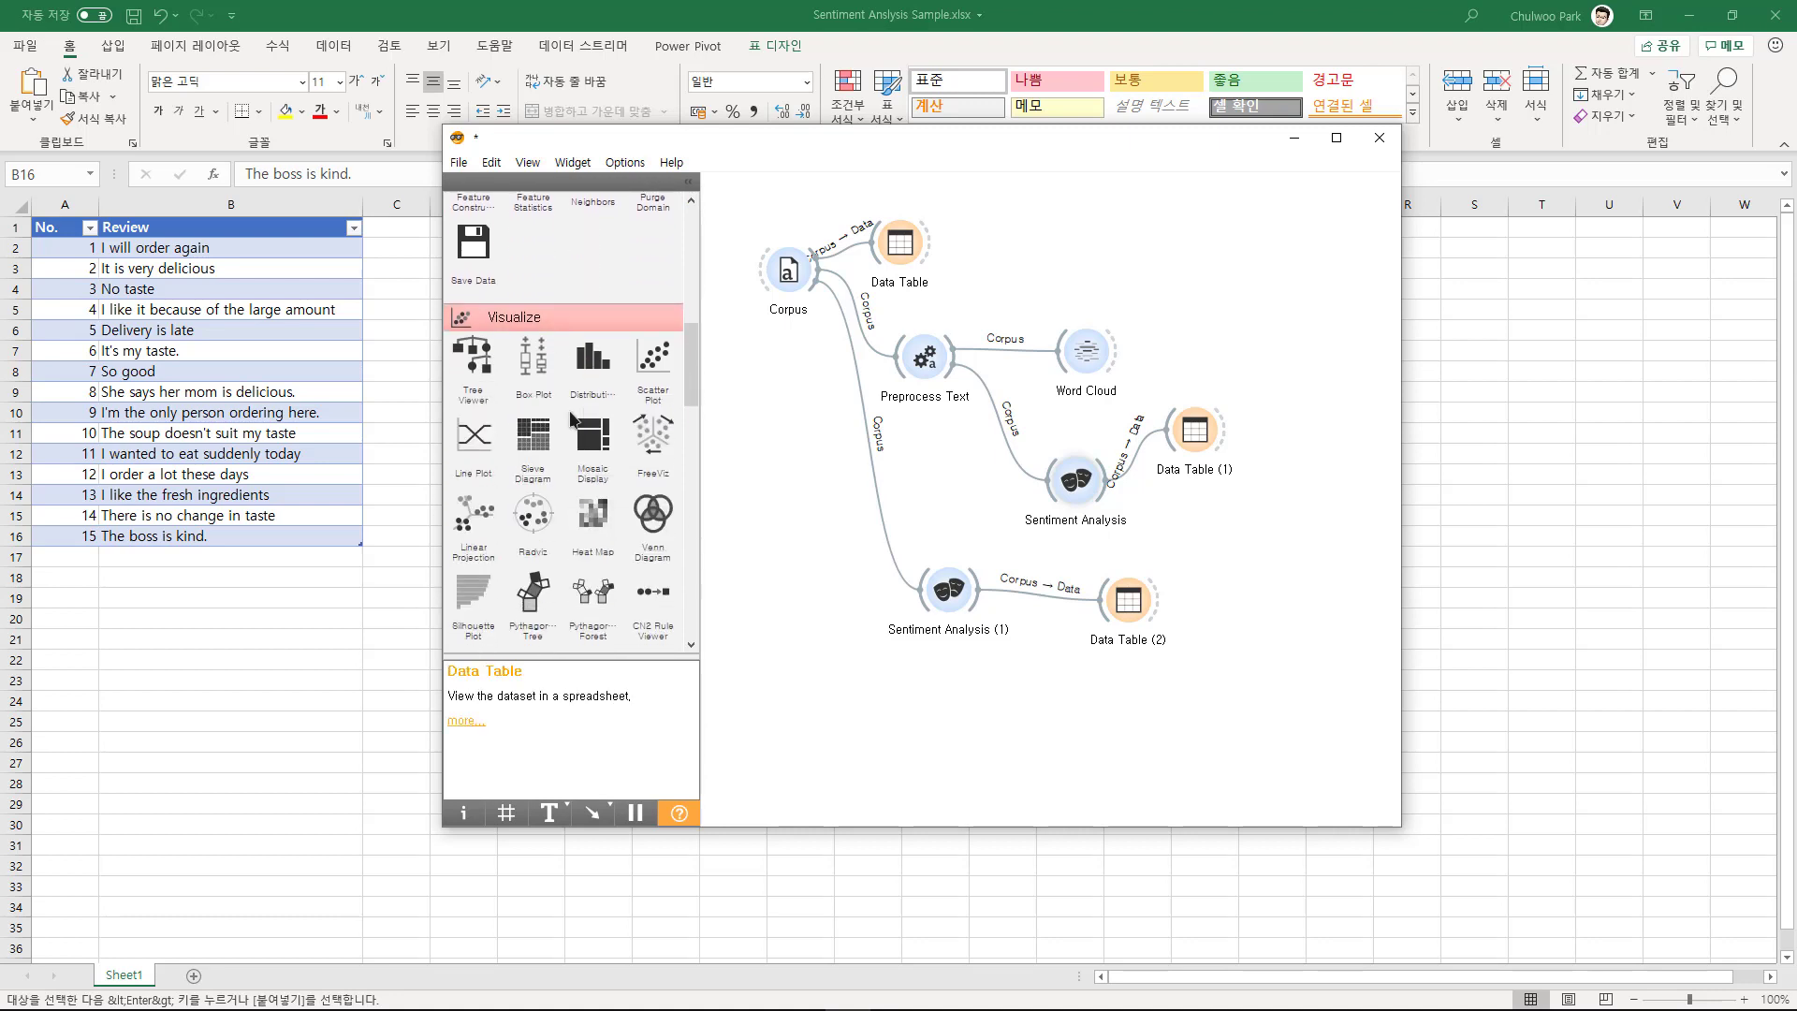
scroll(215, 405, "down", 2)
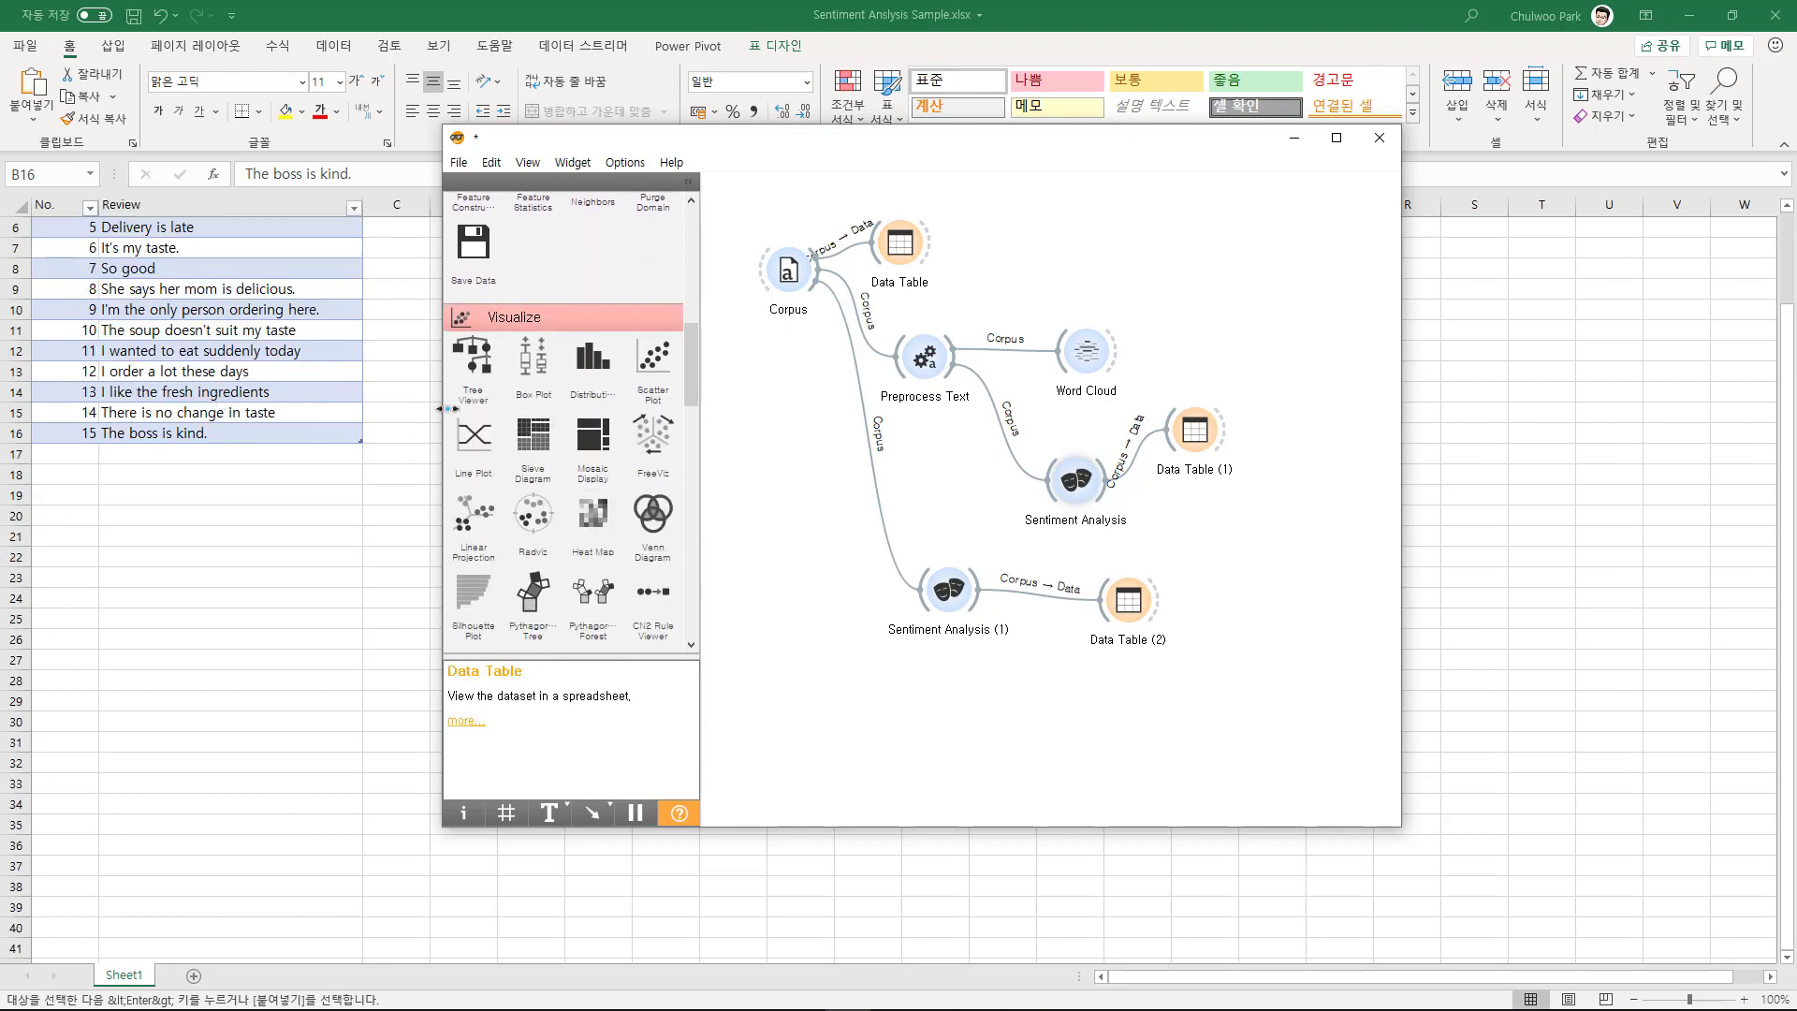
left_click_drag(692, 379, 717, 612)
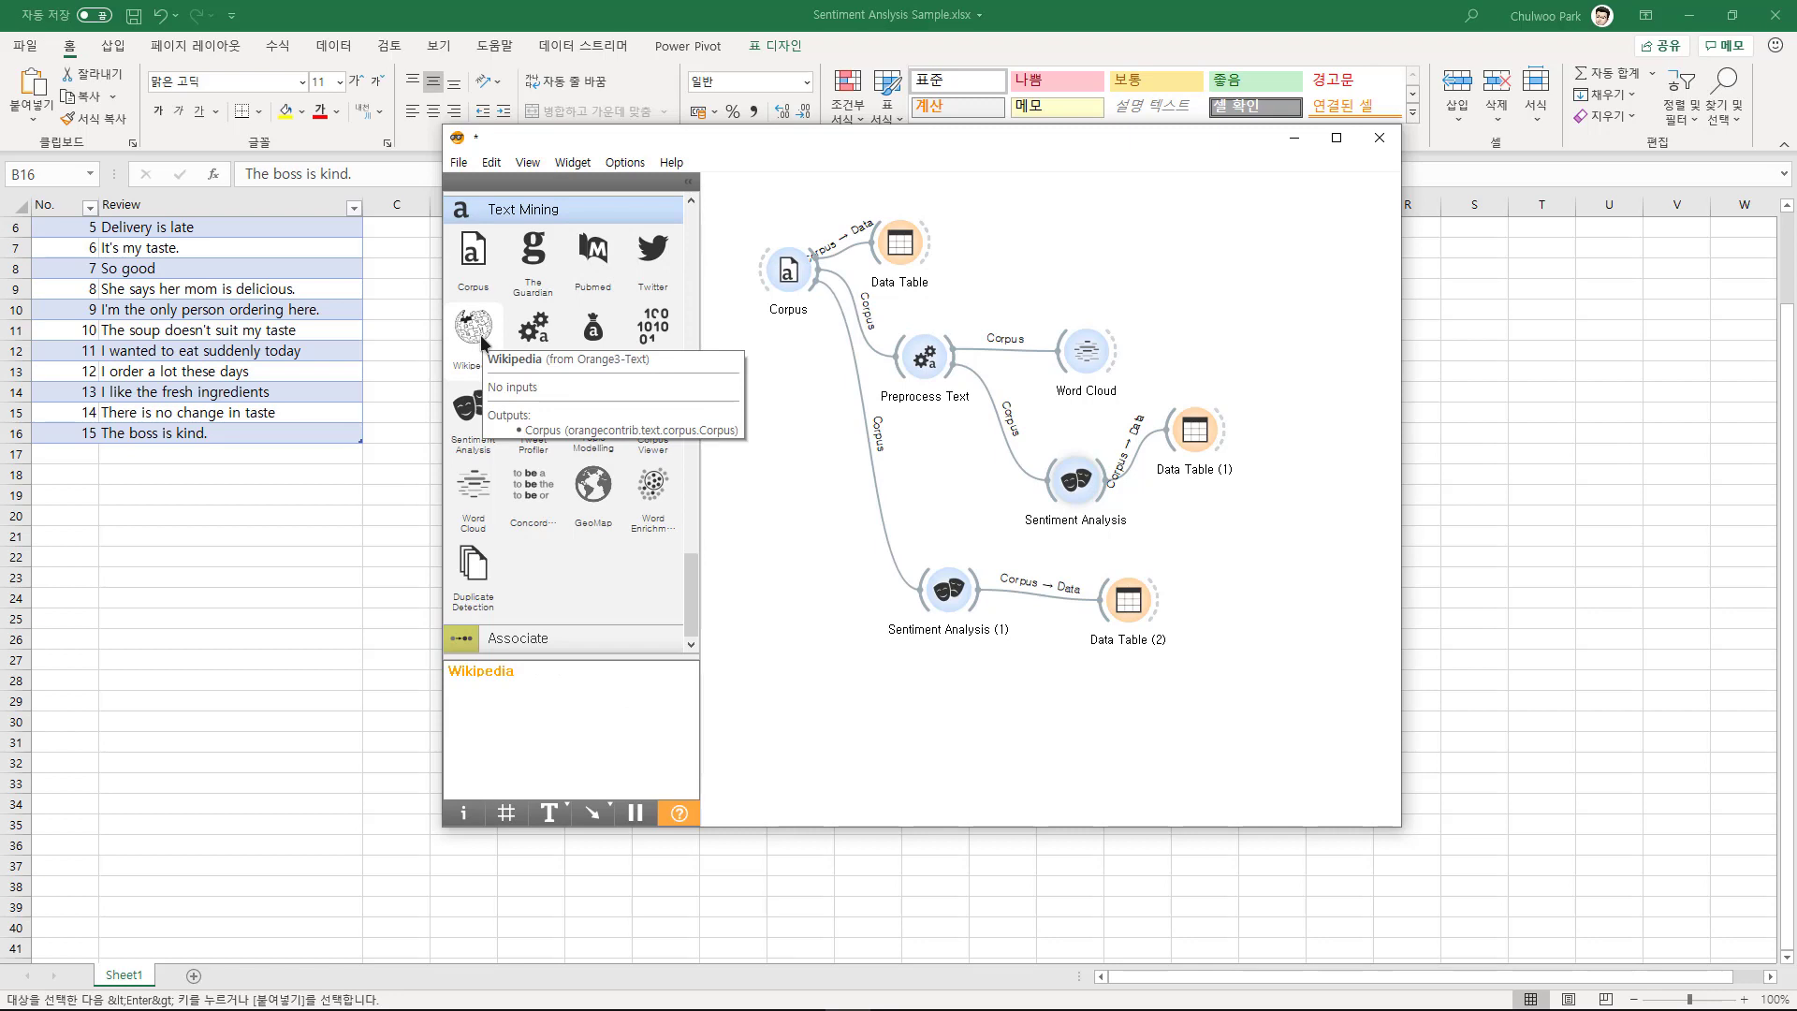
Add Wikipedia (1) above the existing Wikipedia widget, keeping Korean as its query language
double_click(484, 343)
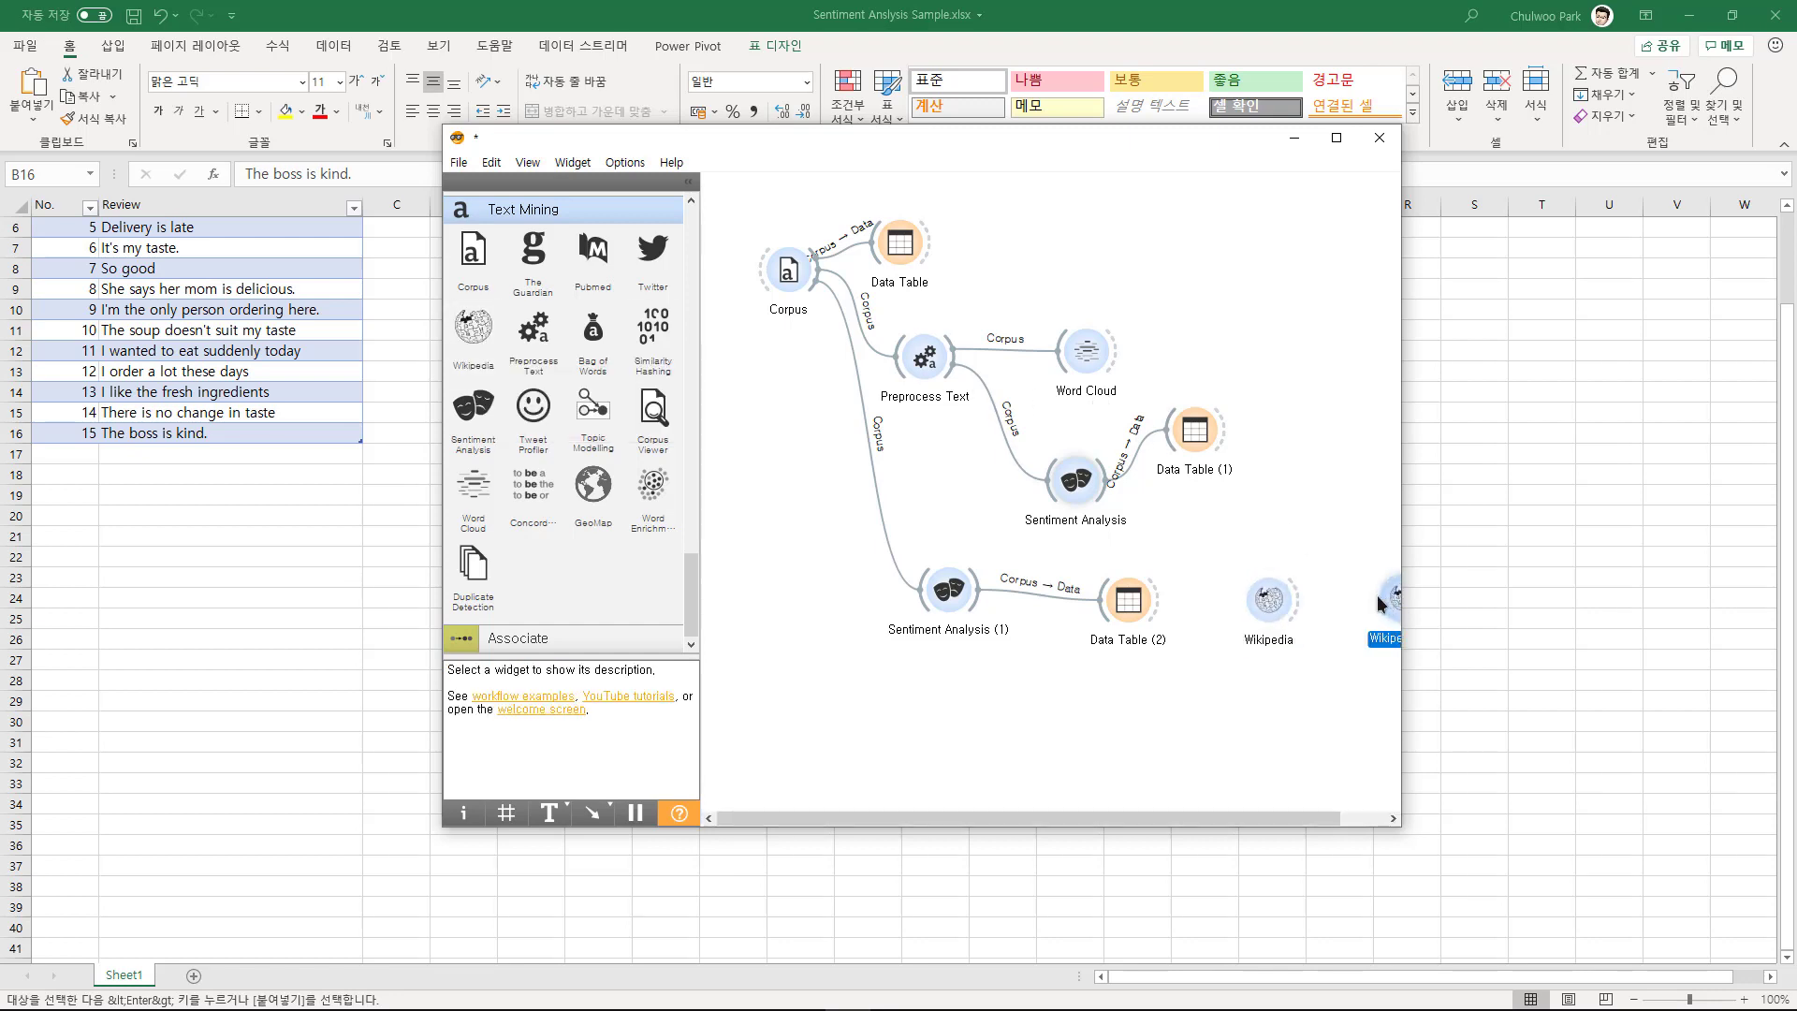
left_click_drag(1378, 595, 1237, 522)
left_click(711, 345)
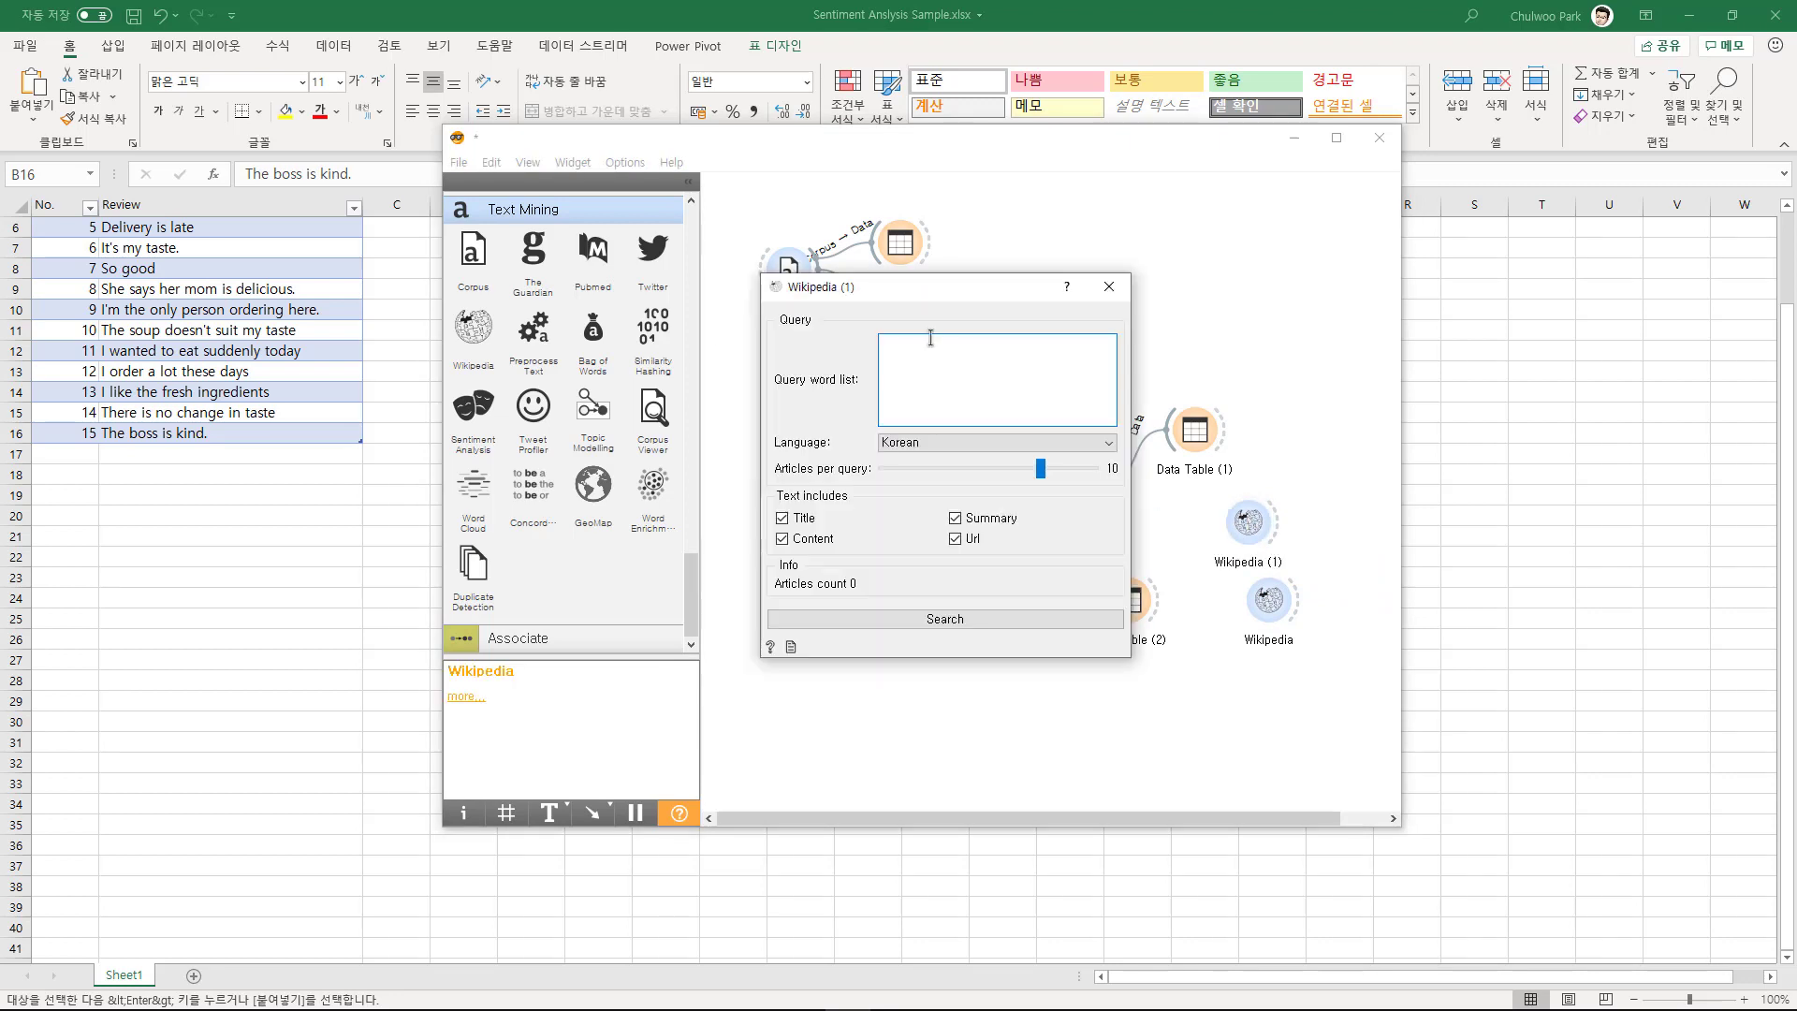
left_click(934, 447)
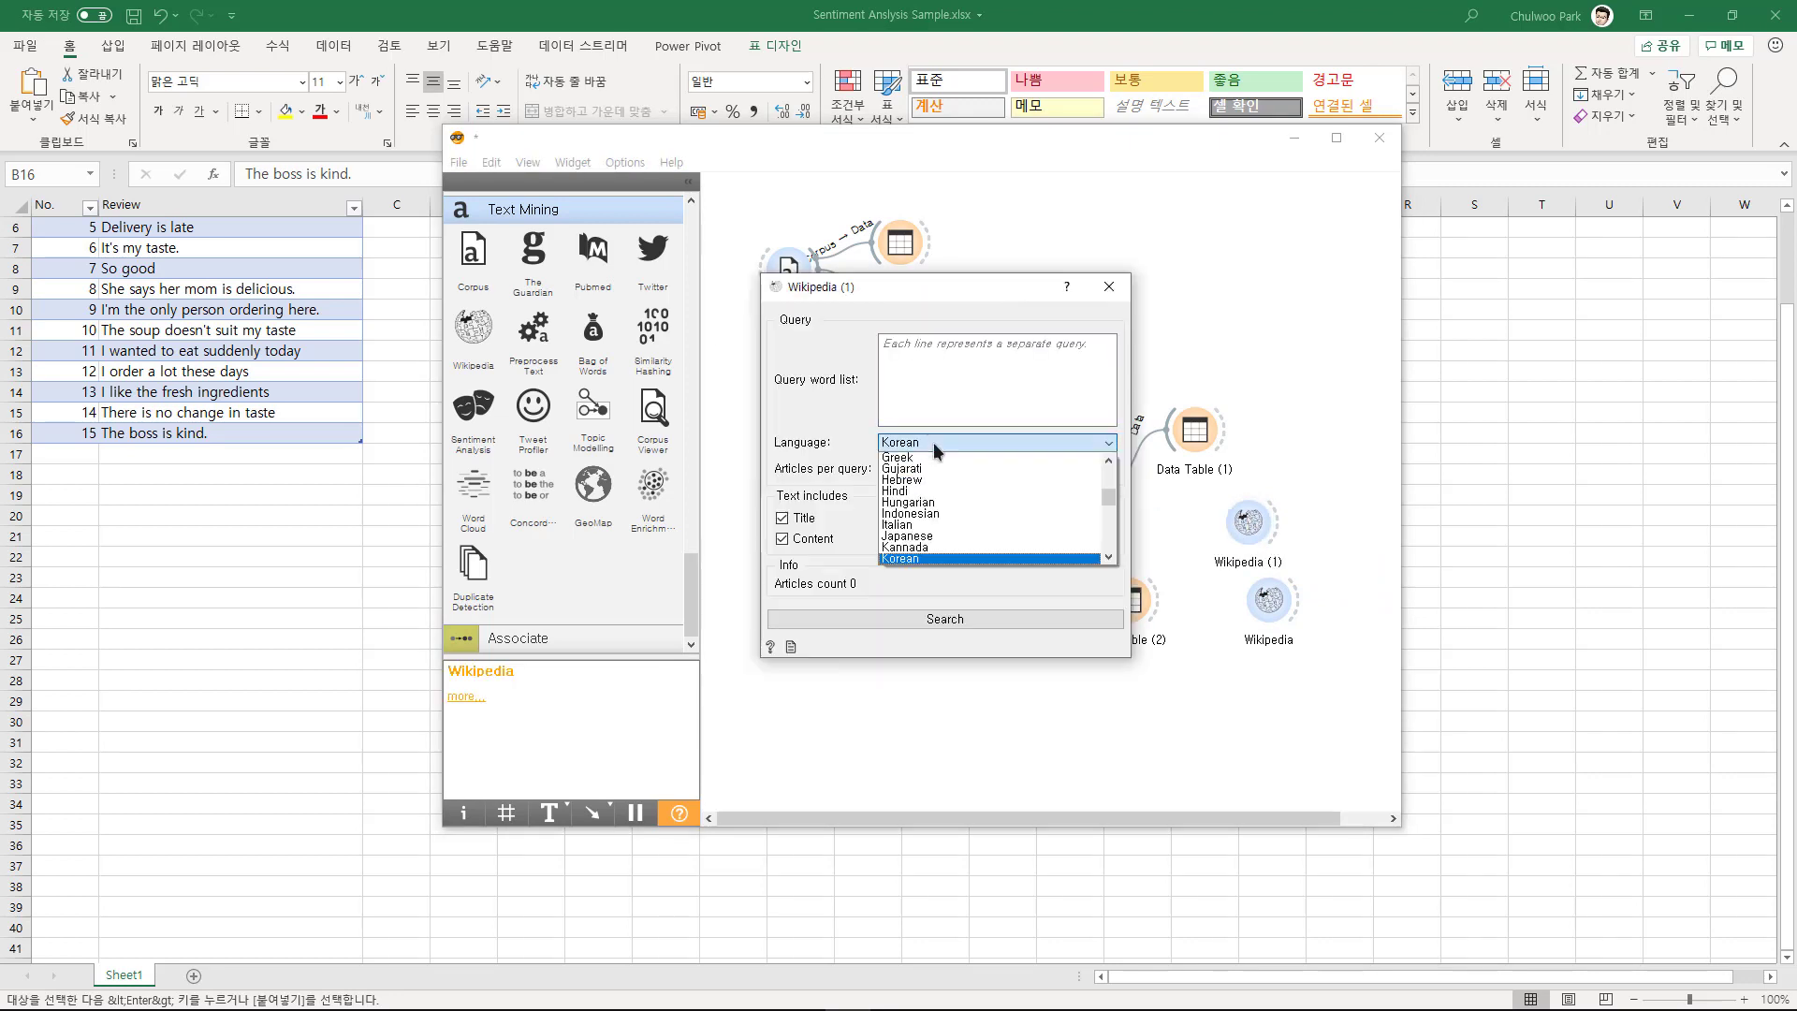
left_click(933, 350)
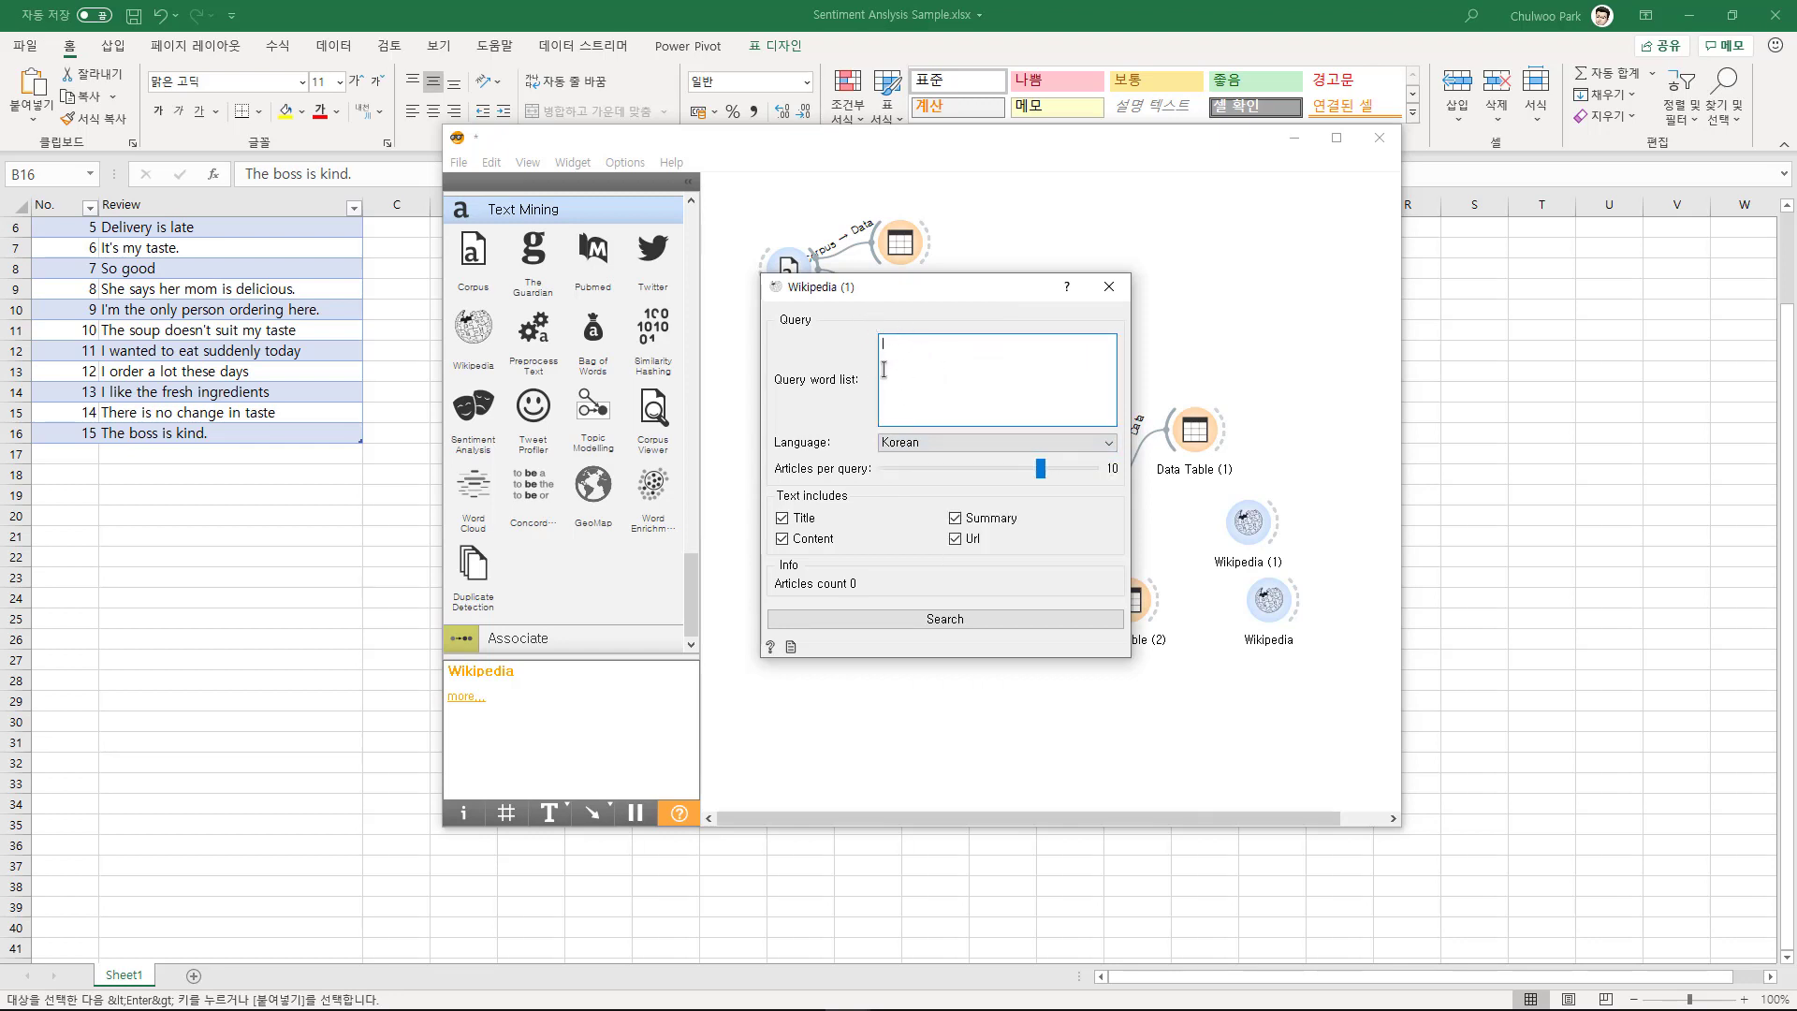
left_click(1108, 286)
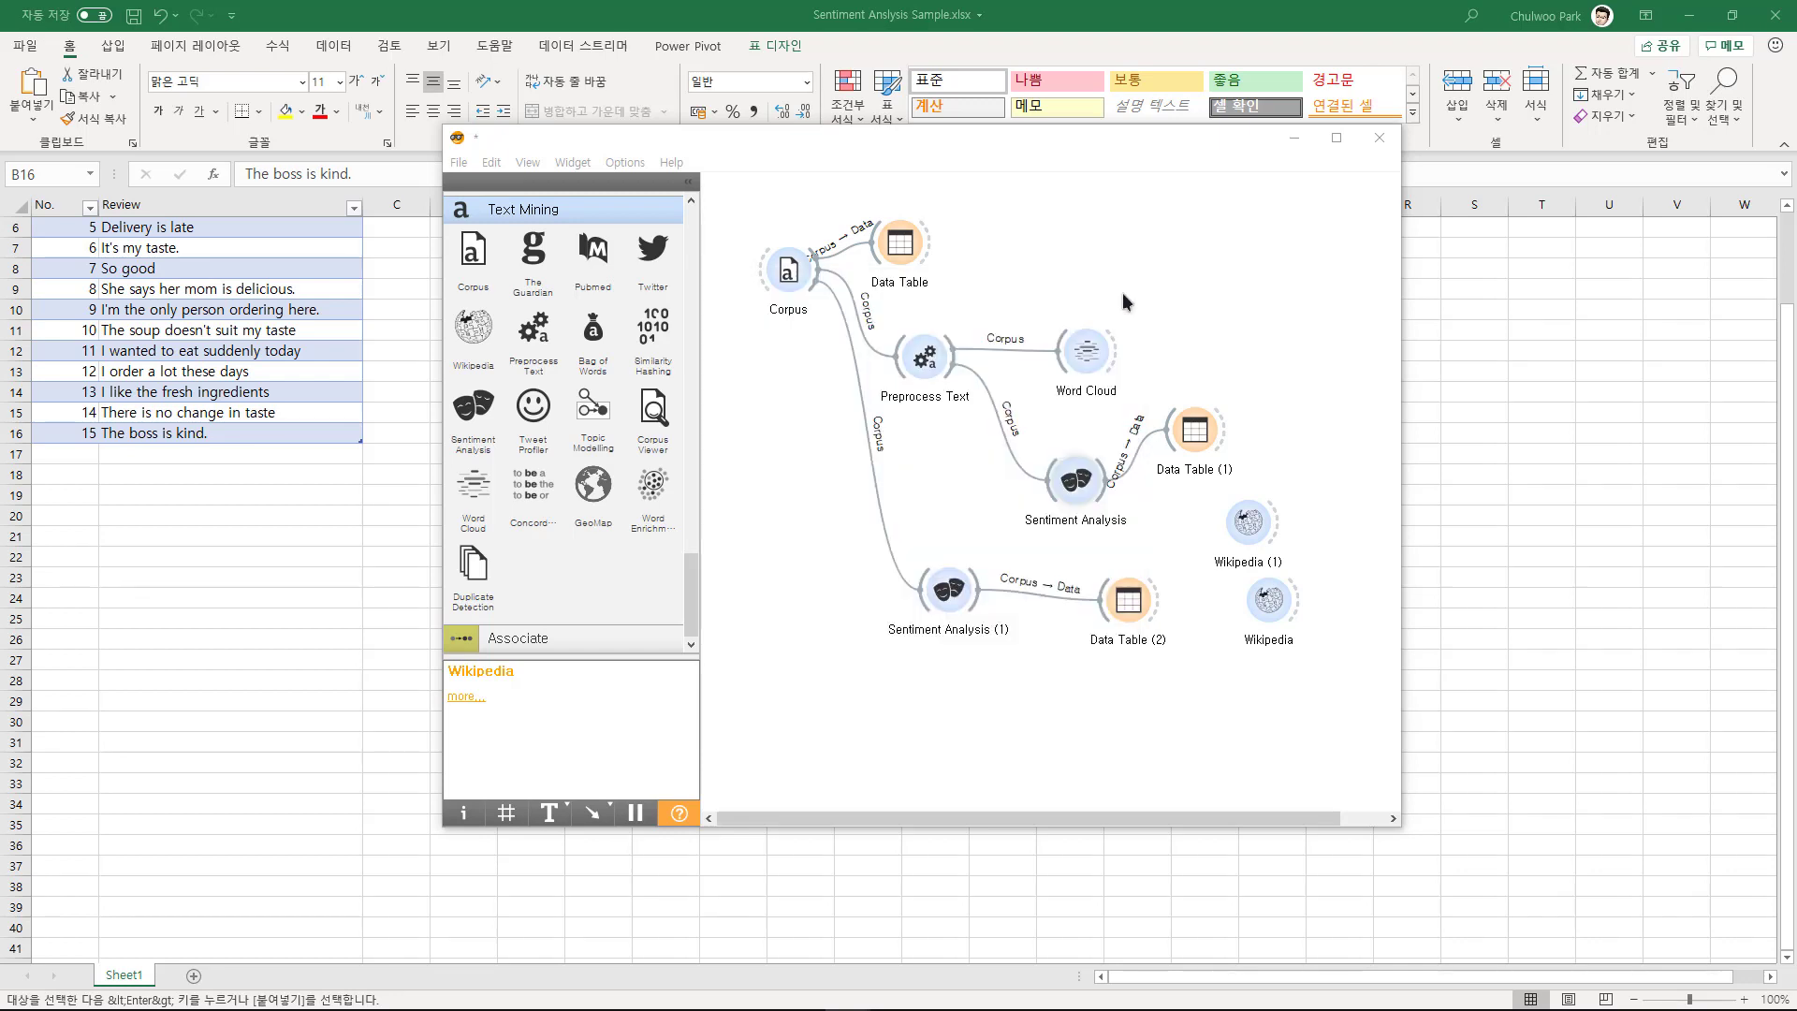